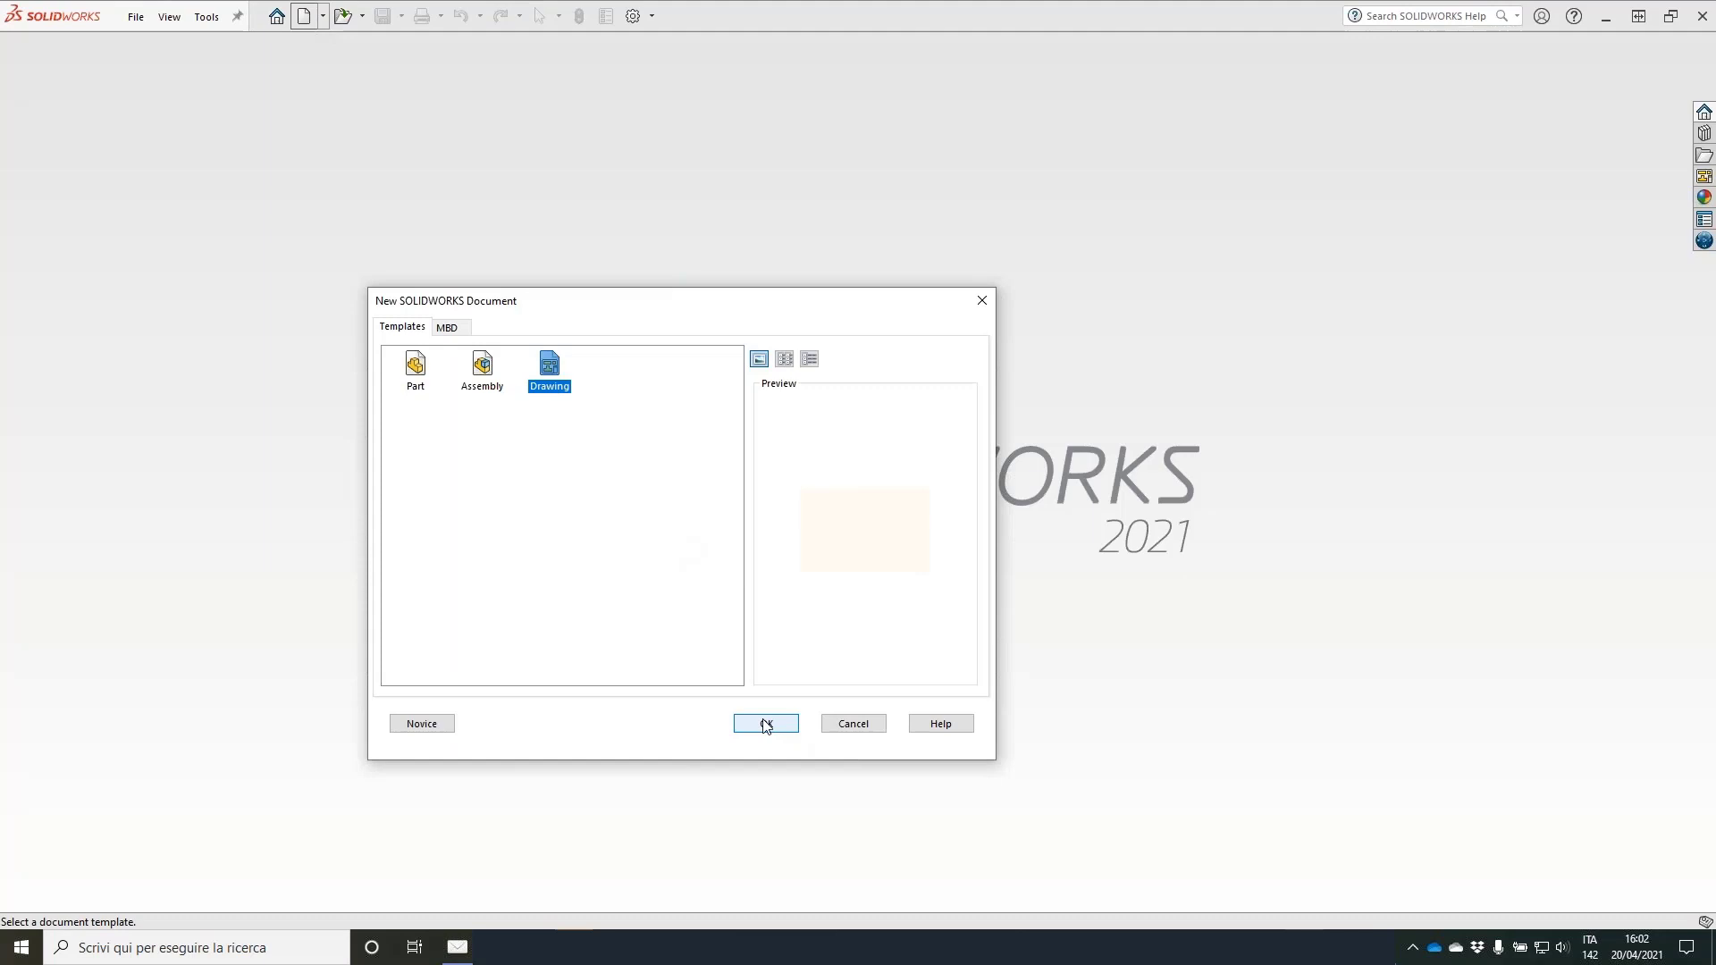
# Step: Create a new drawing on an A1 (ISO) sheet and exit the model view insertion
pyautogui.click(766, 724)
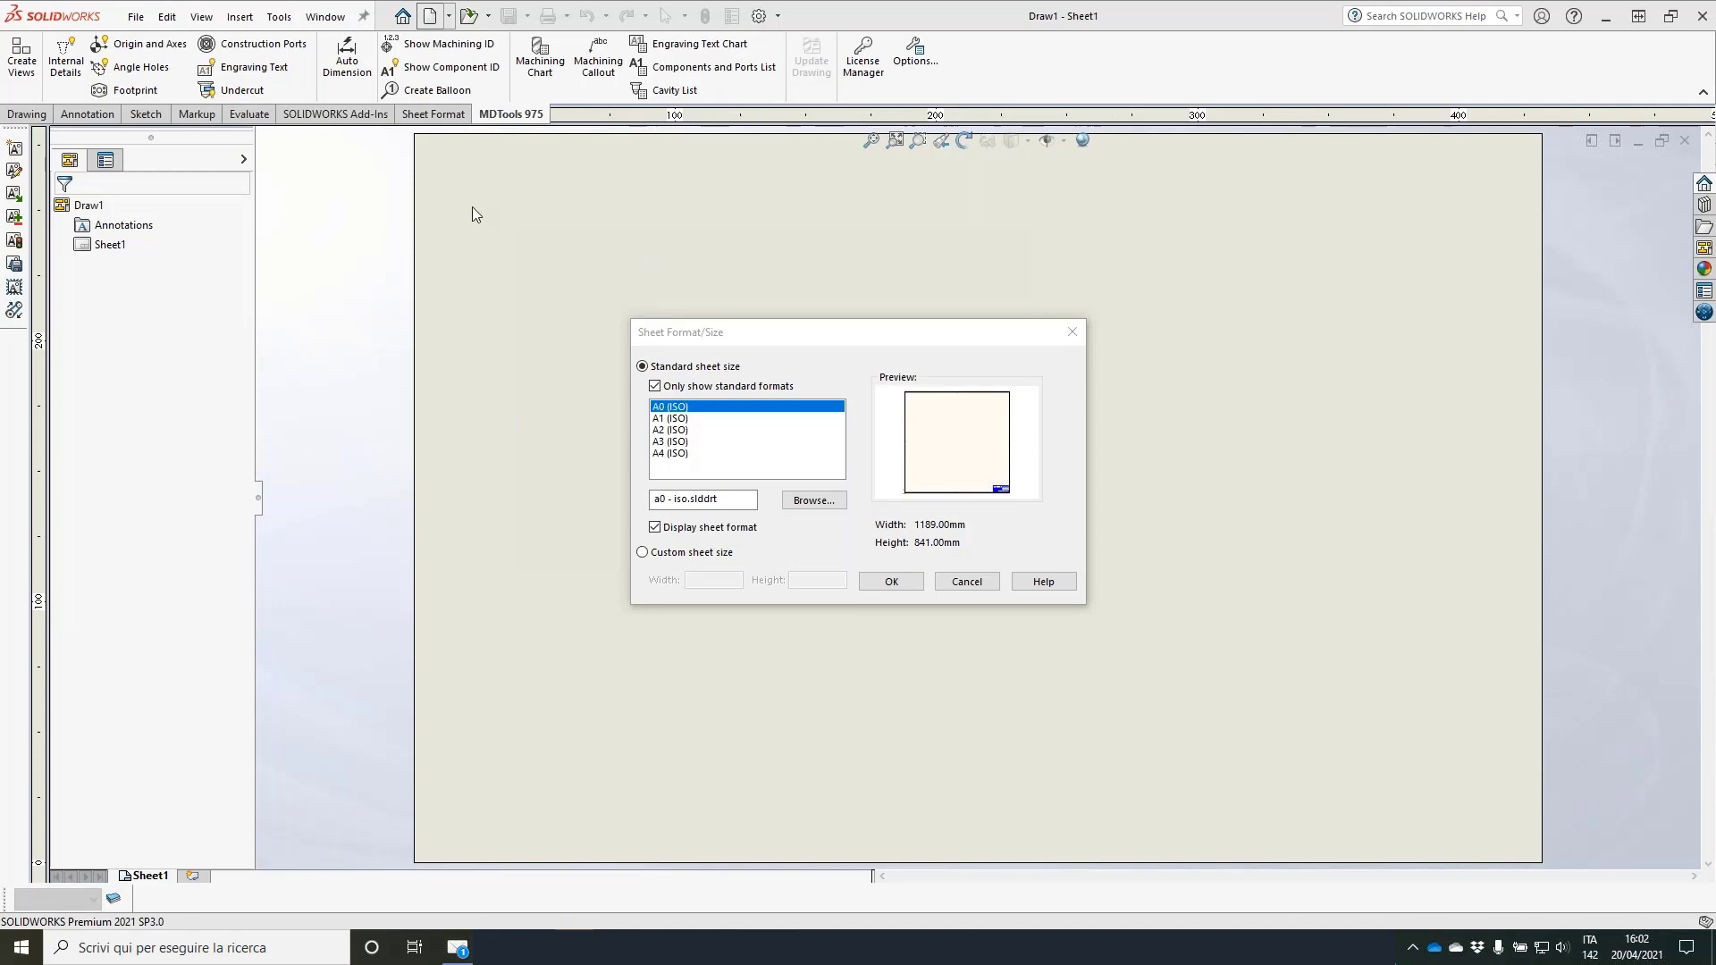
pyautogui.click(684, 430)
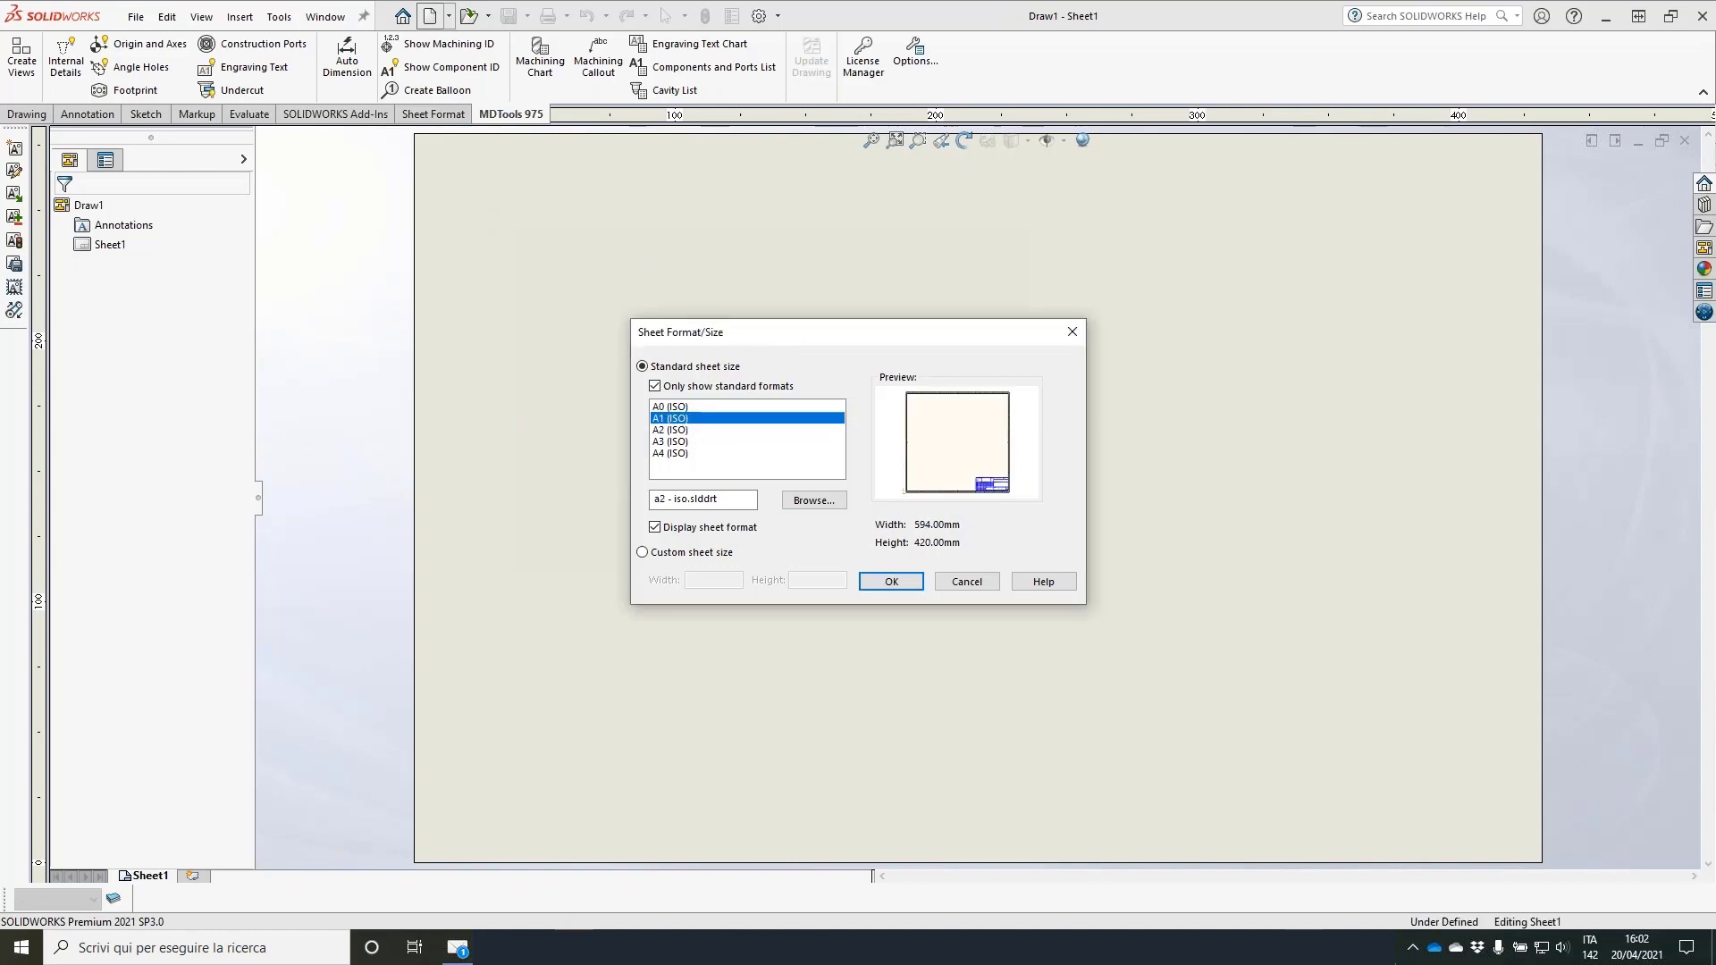
pyautogui.click(884, 583)
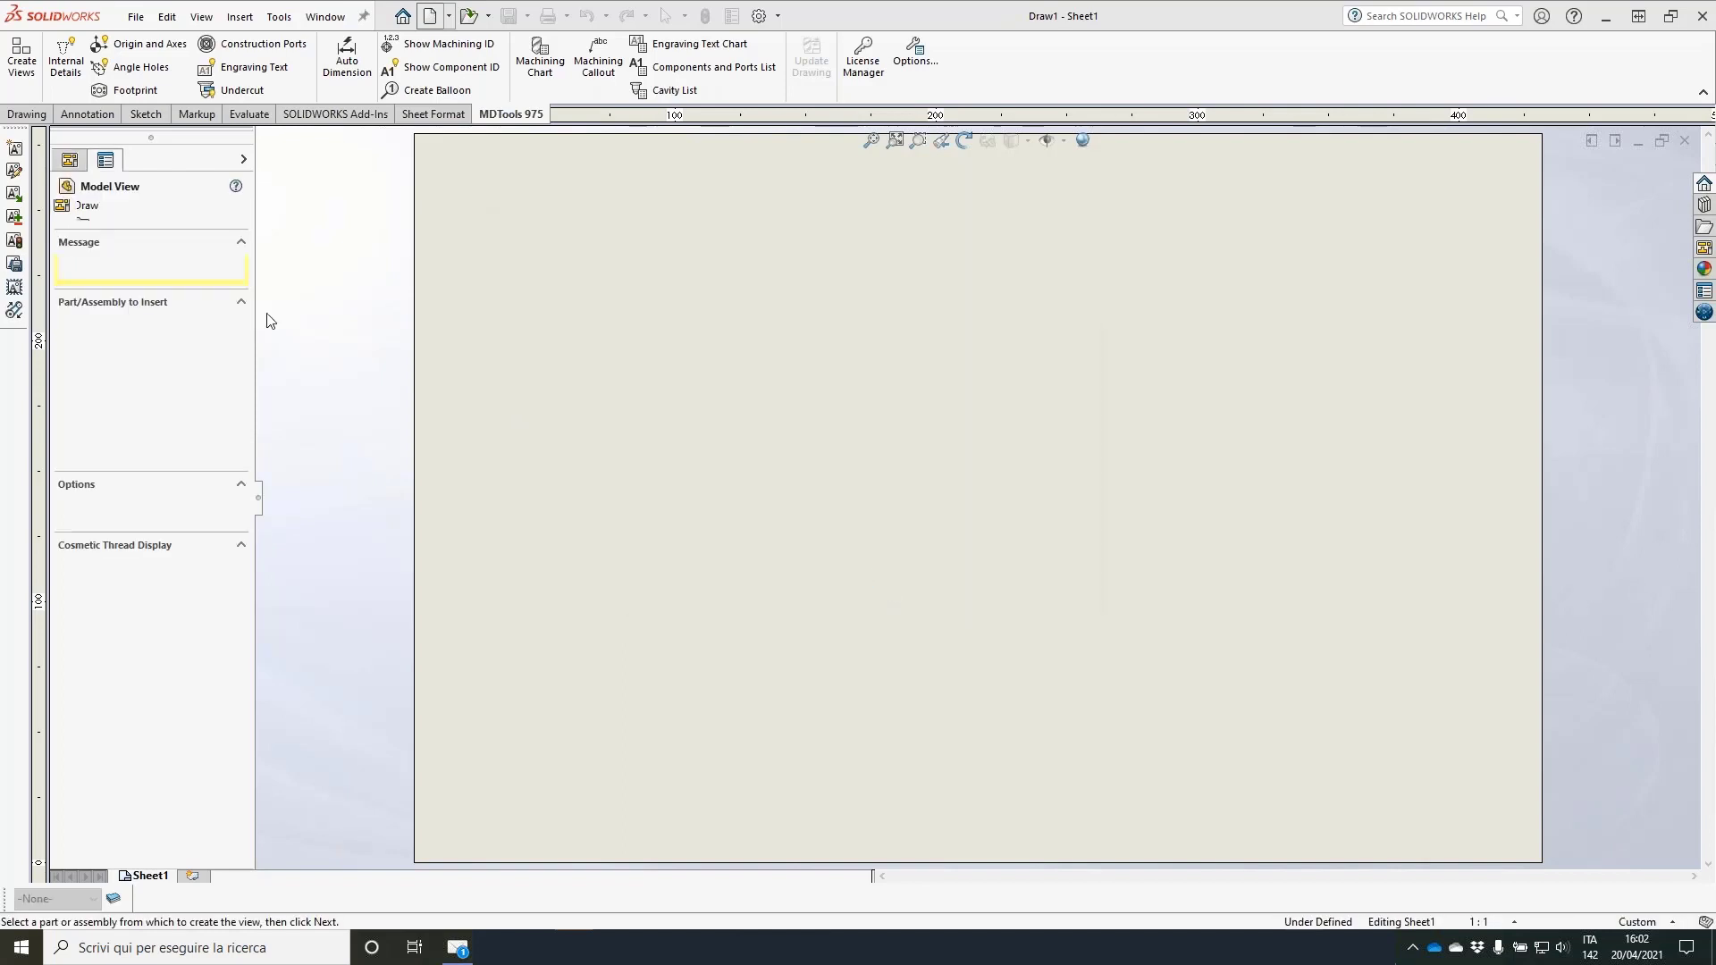
pyautogui.click(87, 211)
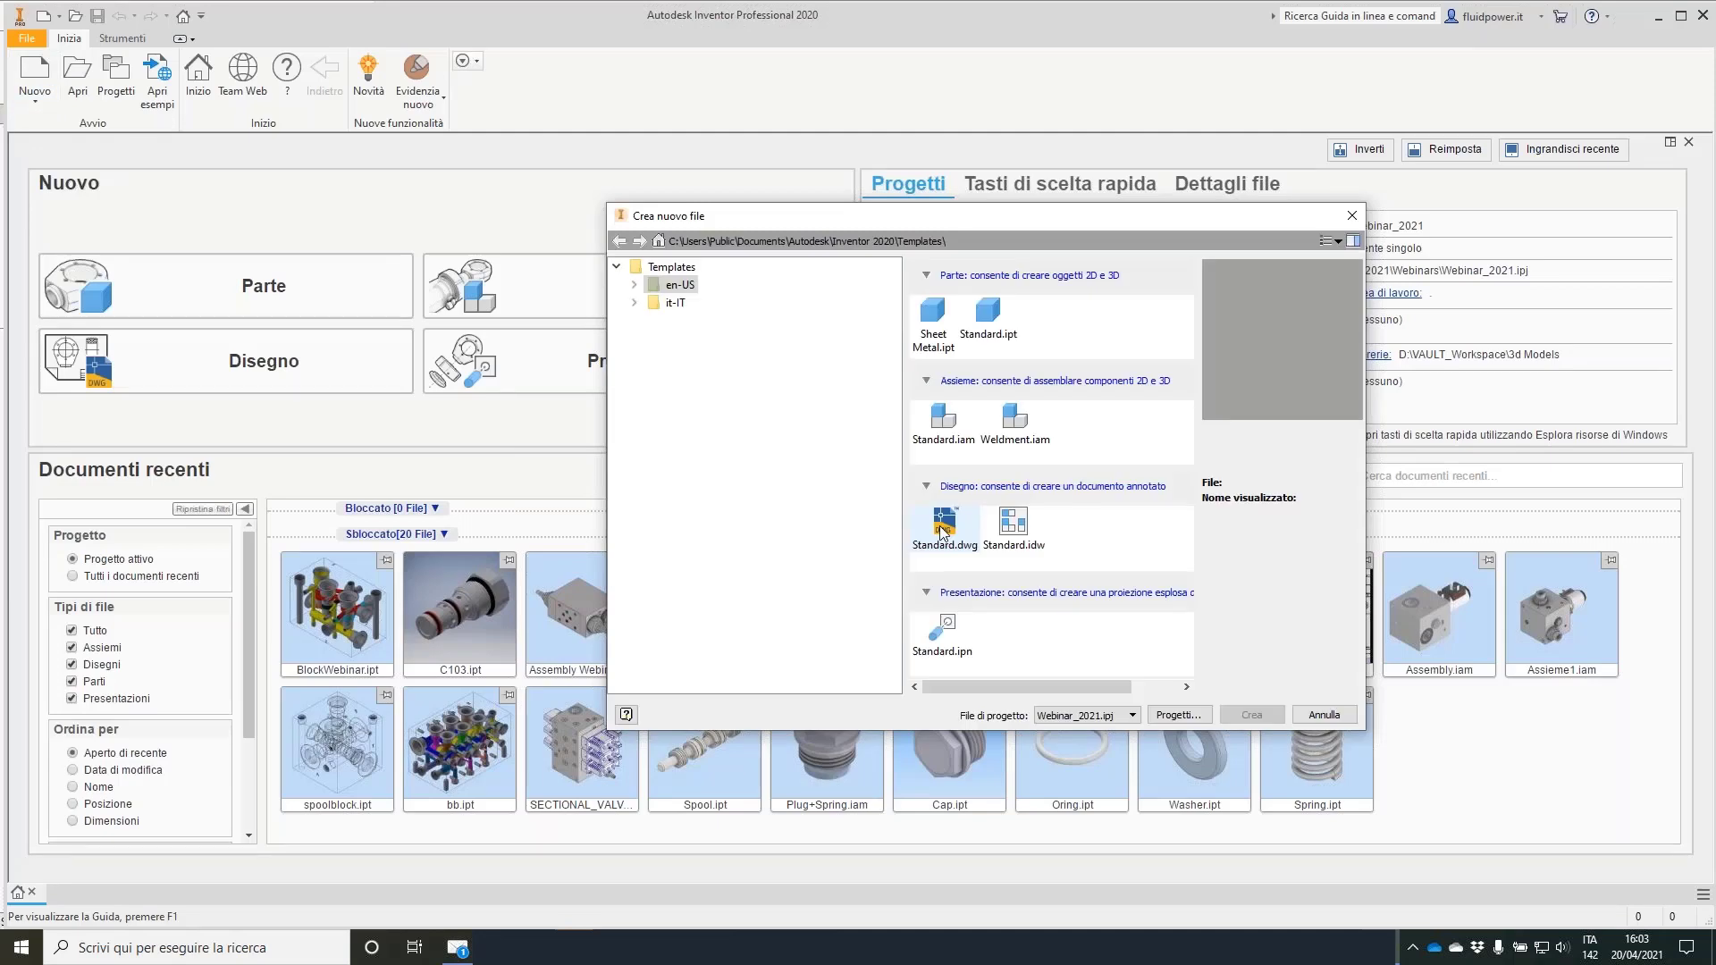
# Step: In Autodesk Inventor, create a drawing from the en-US Standard.dwg template and check the MDTools entries in the add-in manager
pyautogui.doubleClick(942, 525)
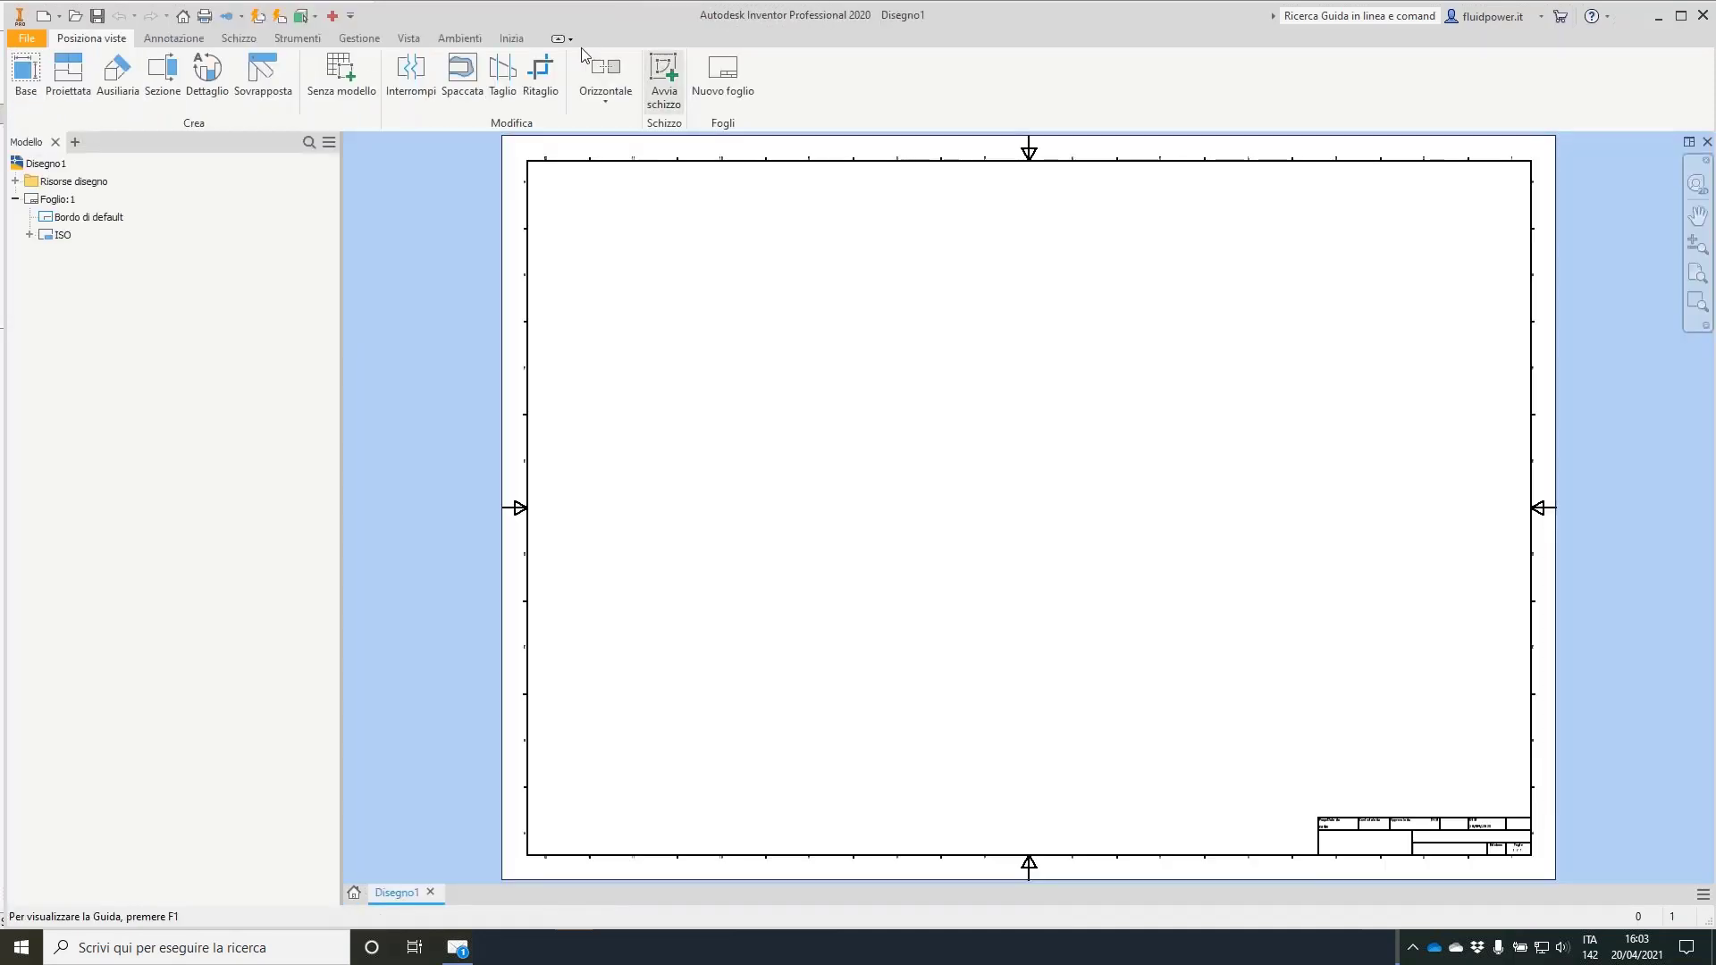
pyautogui.click(298, 38)
pyautogui.click(487, 103)
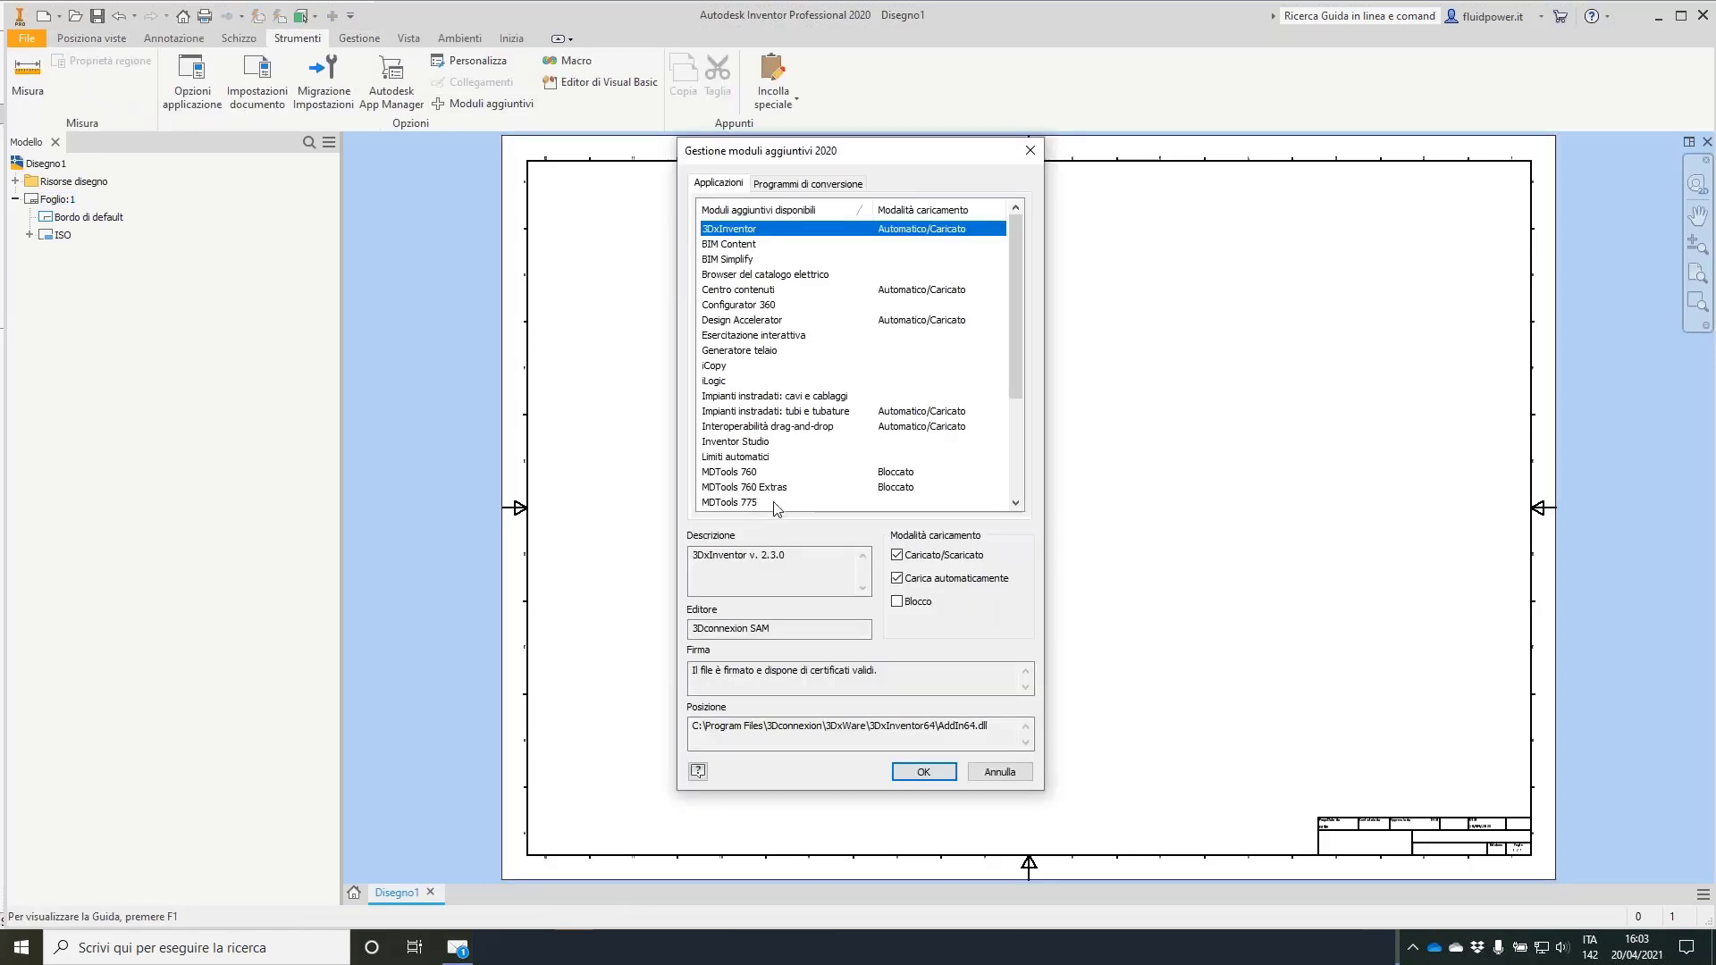
pyautogui.scroll(-1, 774, 487)
pyautogui.click(771, 473)
pyautogui.click(939, 772)
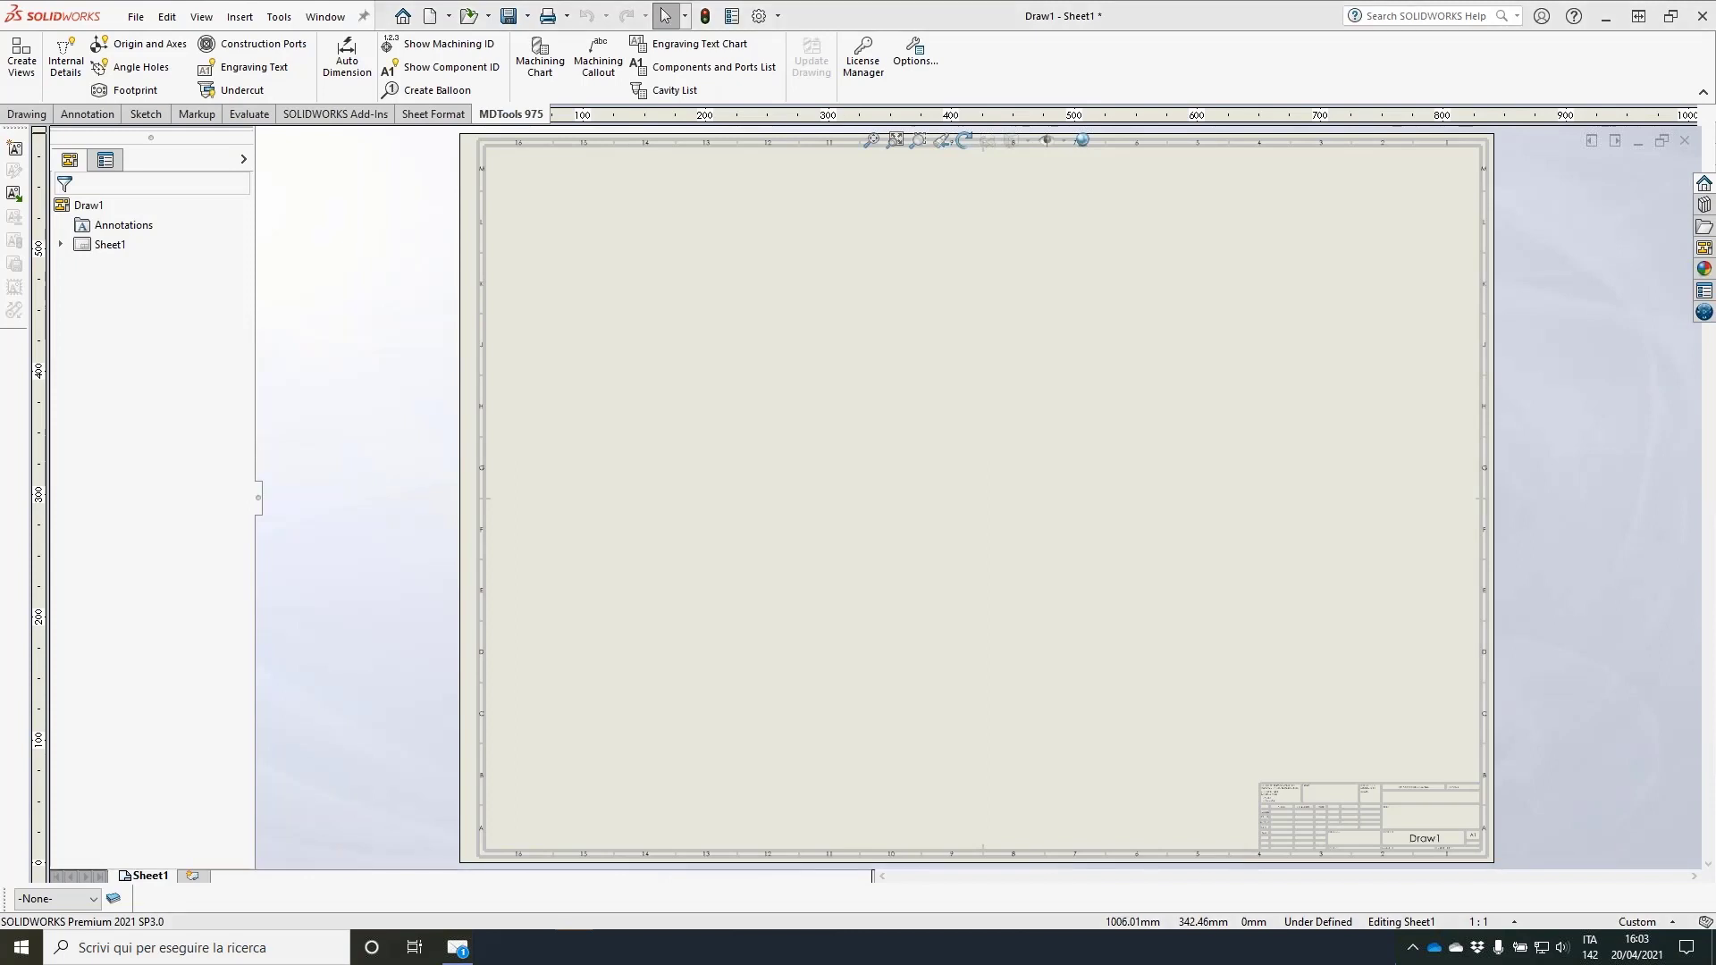
pyautogui.moveTo(6, 24)
pyautogui.mouseDown()
pyautogui.moveTo(3, 78)
pyautogui.moveTo(41, 109)
pyautogui.moveTo(54, 67)
pyautogui.moveTo(18, 26)
pyautogui.mouseUp()
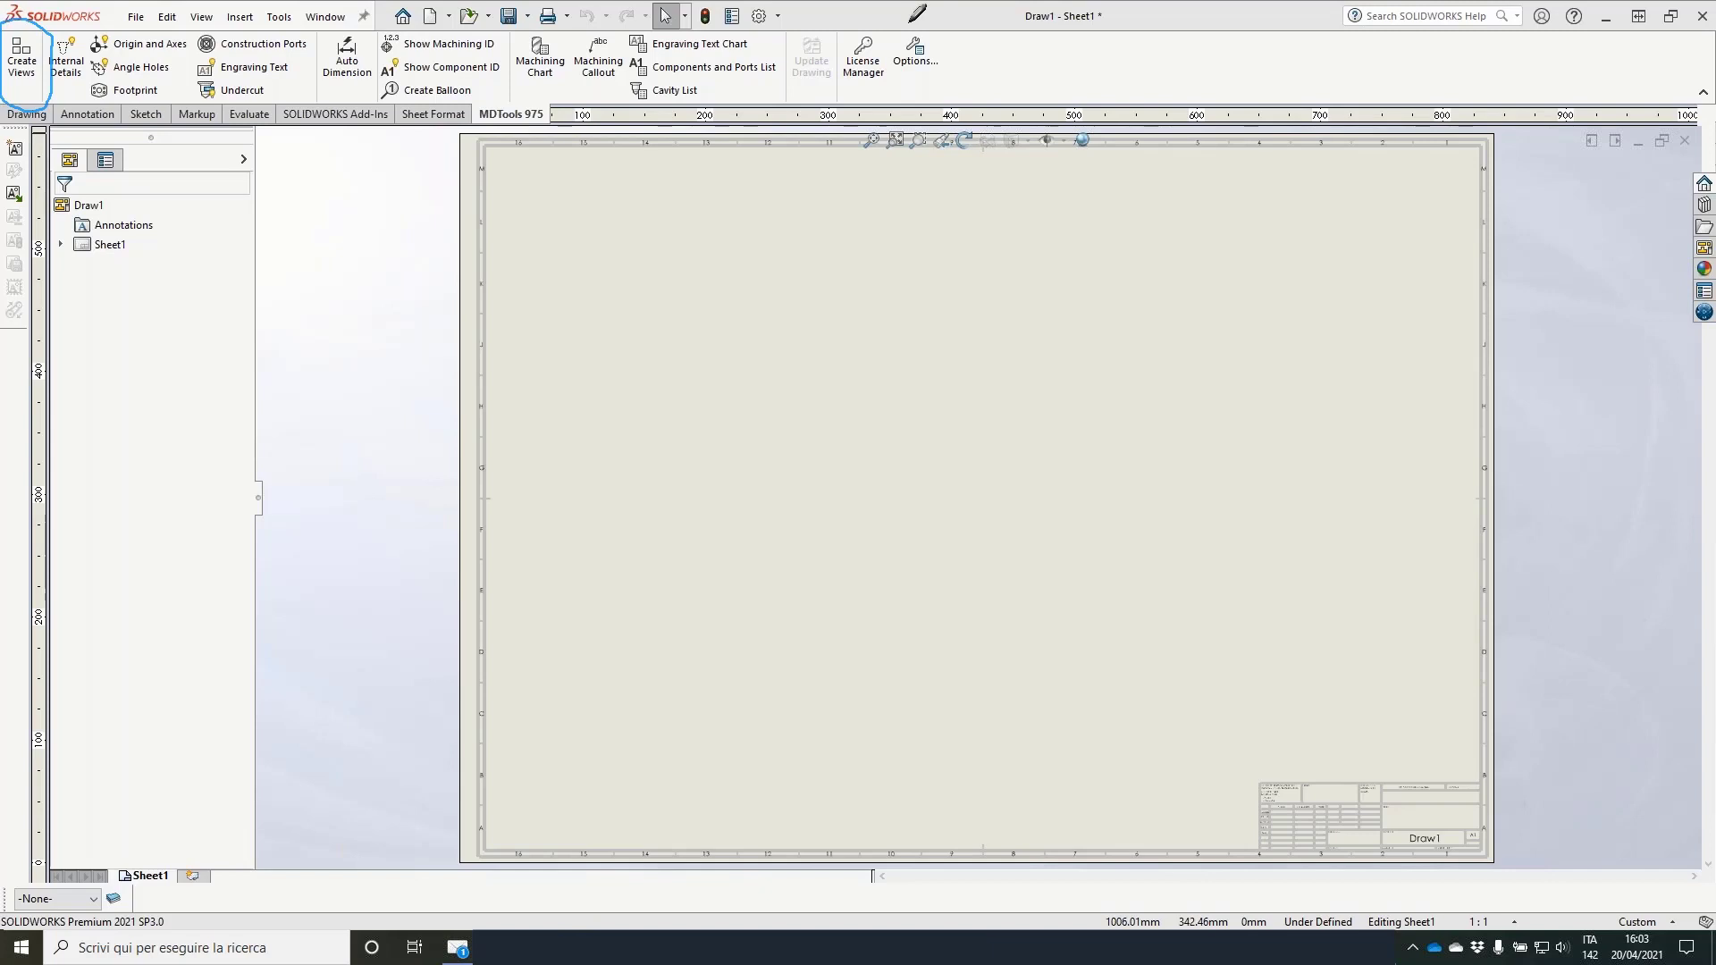
pyautogui.moveTo(910, 21)
pyautogui.mouseDown()
pyautogui.moveTo(891, 50)
pyautogui.moveTo(916, 91)
pyautogui.moveTo(947, 56)
pyautogui.moveTo(932, 26)
pyautogui.moveTo(900, 23)
pyautogui.mouseUp()
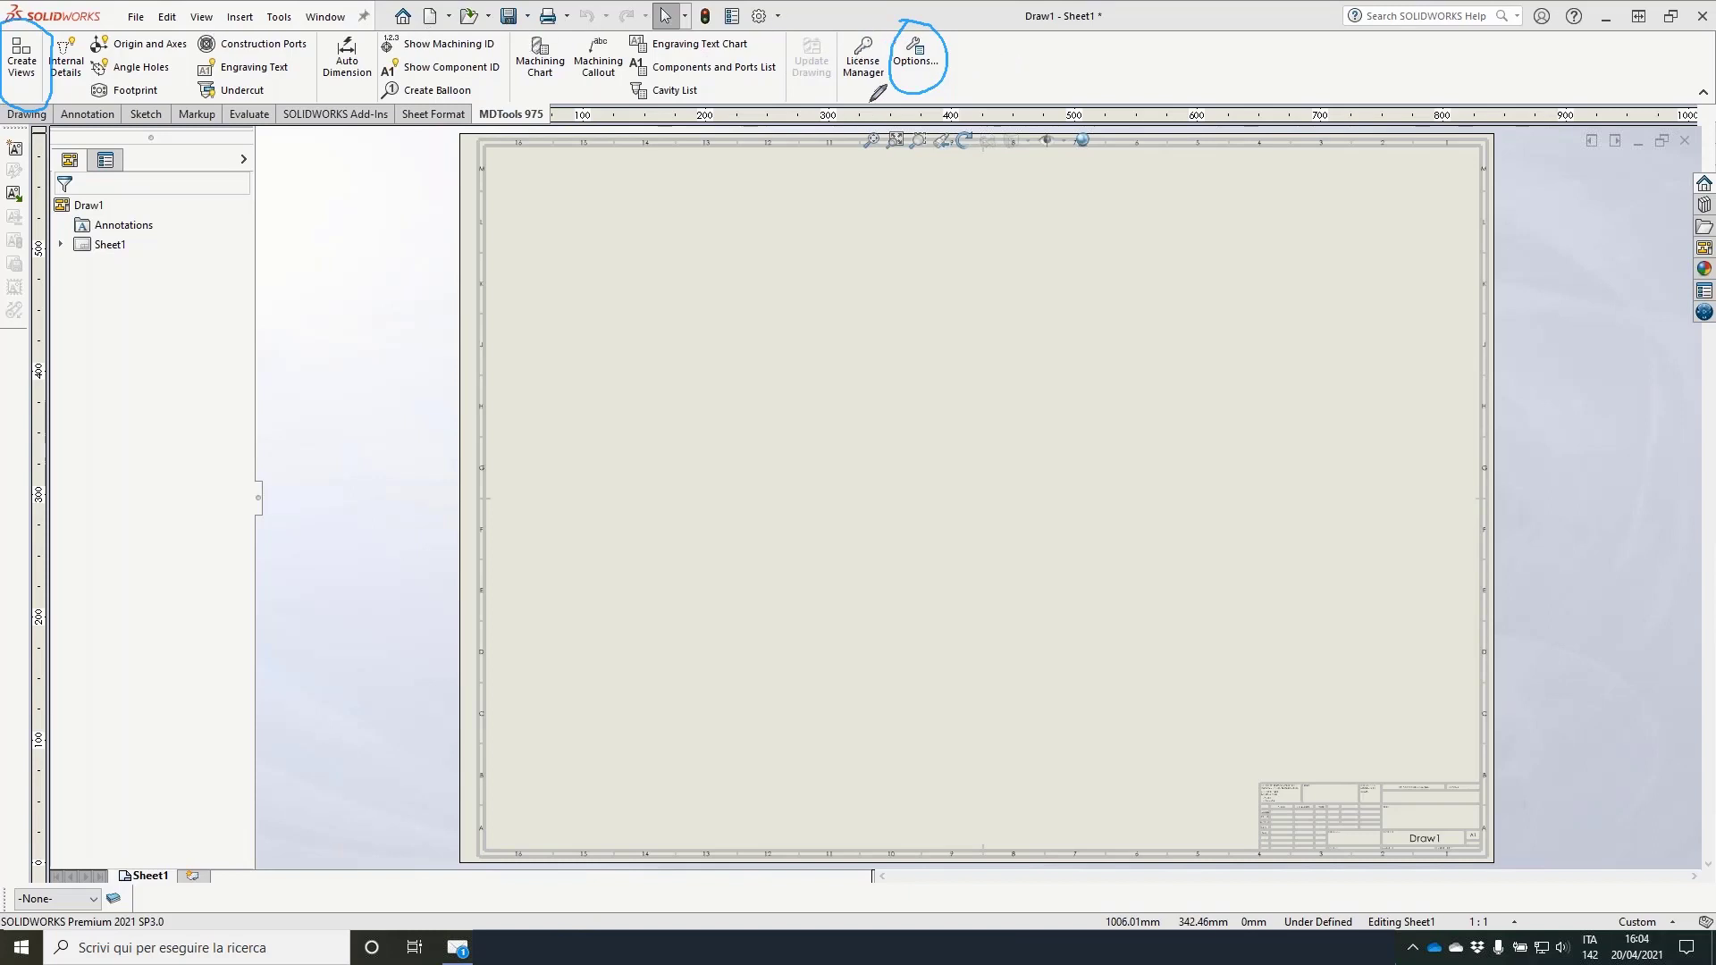
# Step: Review the projection, base view and display settings for drawing views in the MDTools drawing options, and close them unchanged
pyautogui.click(920, 62)
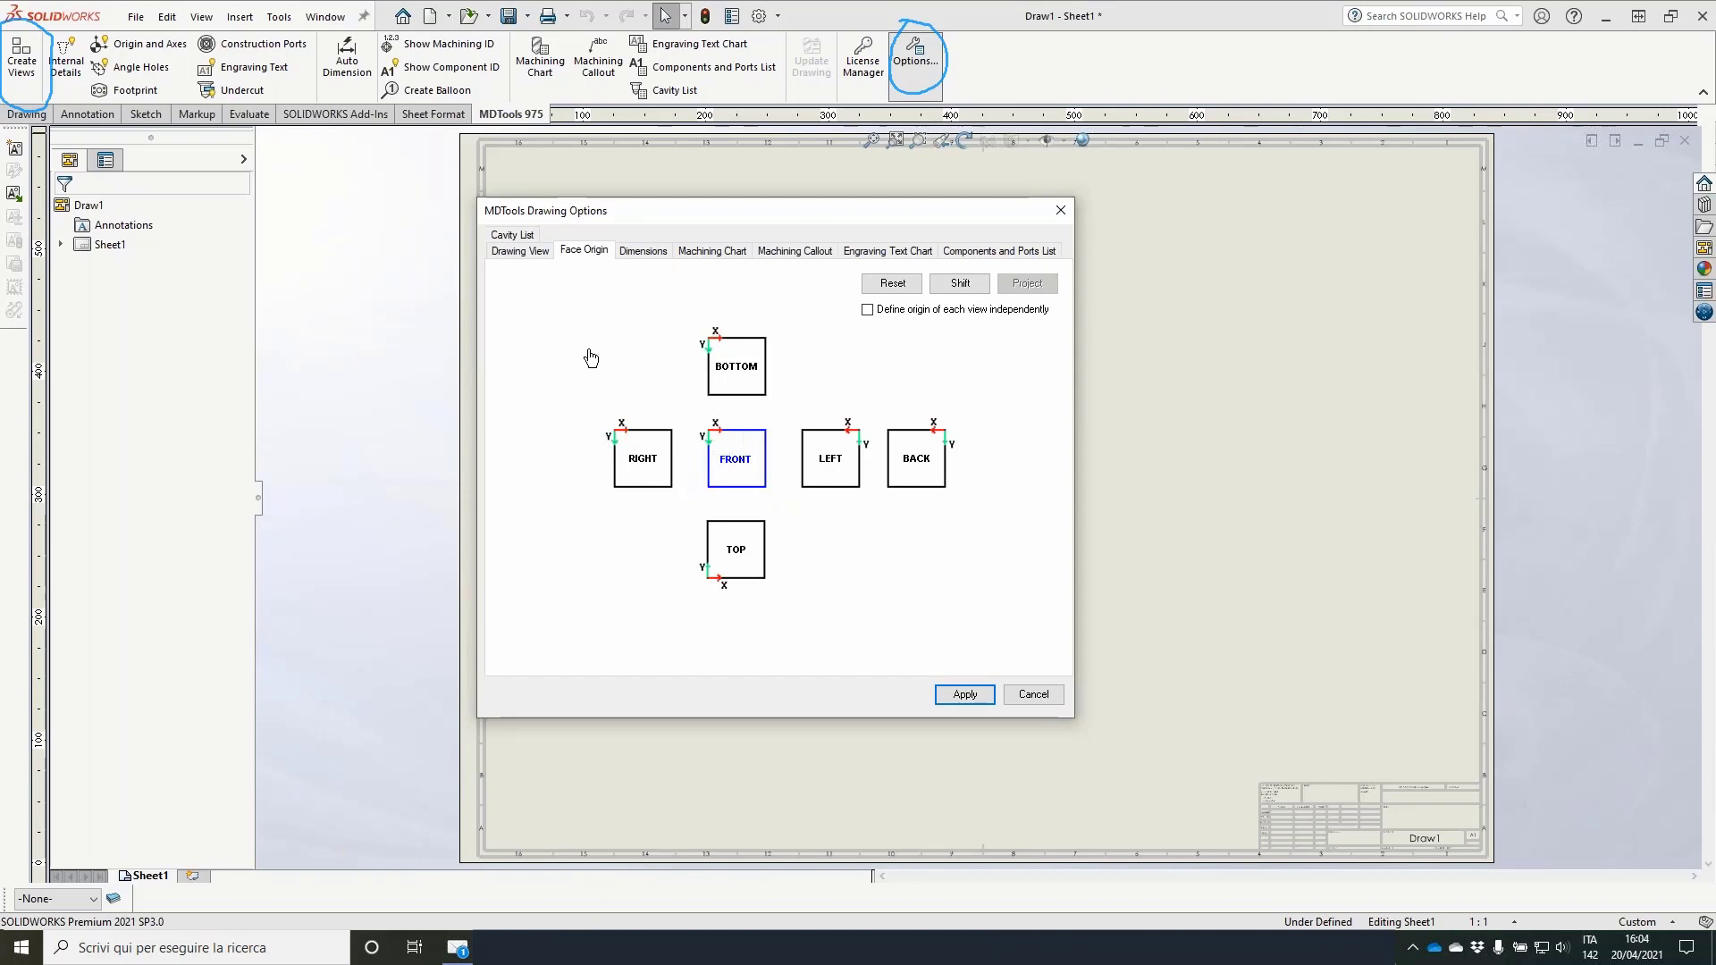
pyautogui.click(522, 253)
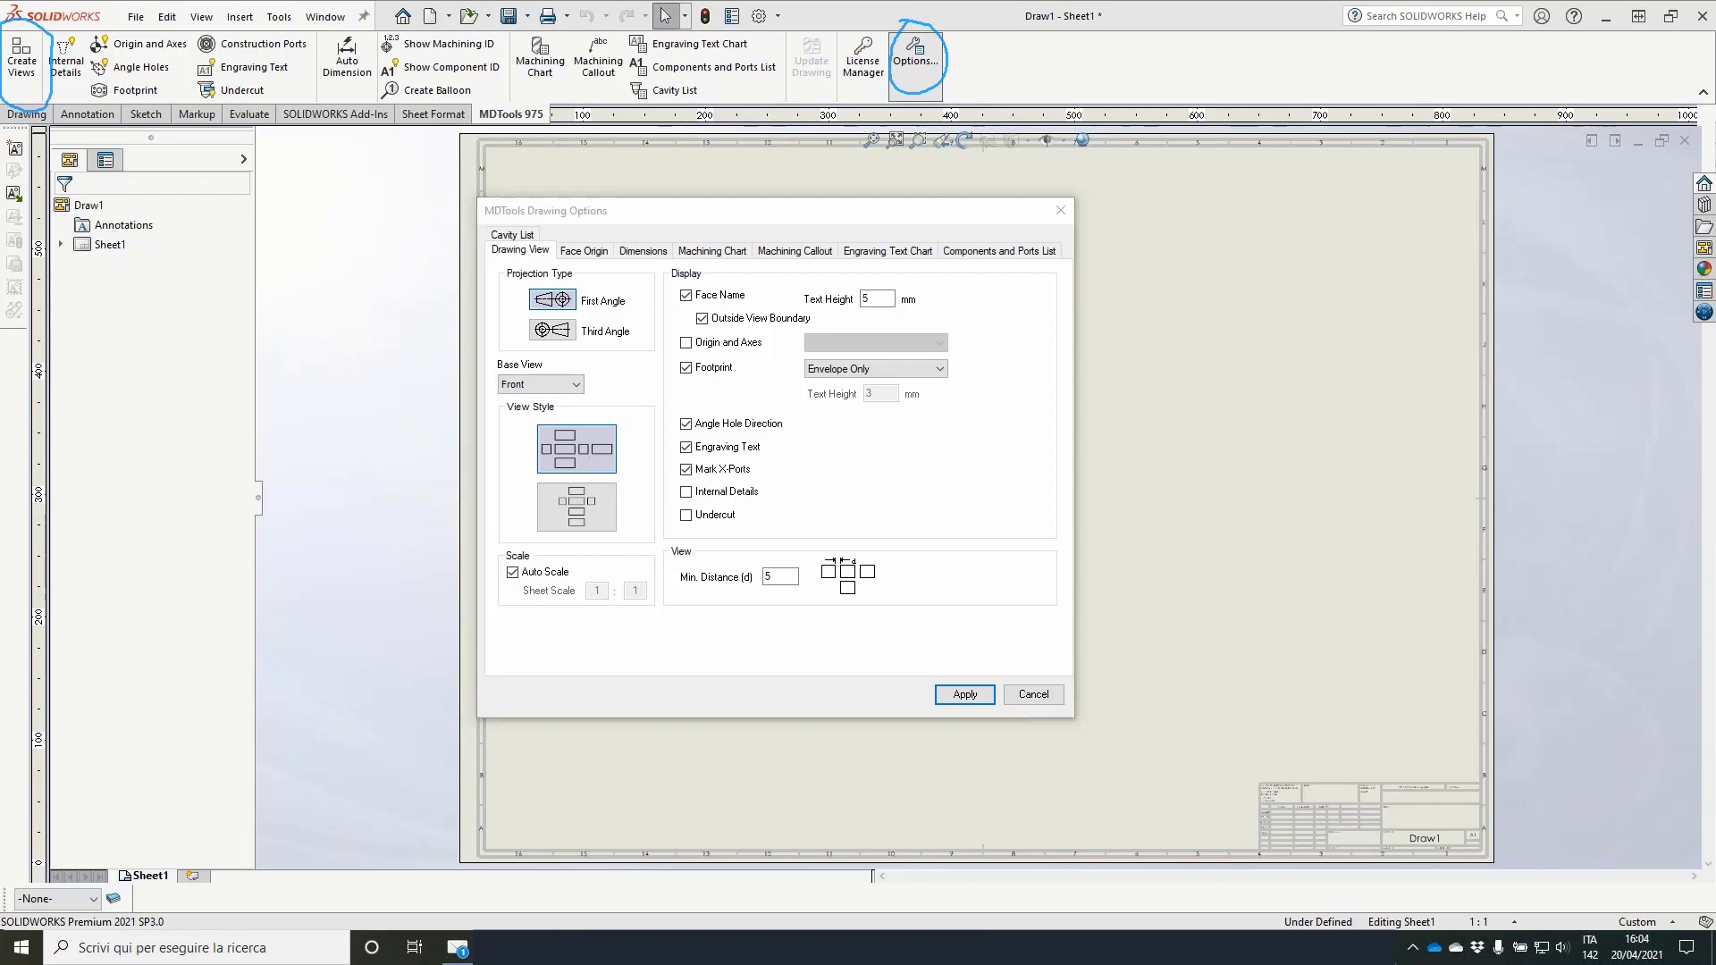
pyautogui.moveTo(502, 355)
pyautogui.mouseDown()
pyautogui.moveTo(478, 371)
pyautogui.moveTo(536, 397)
pyautogui.moveTo(617, 370)
pyautogui.moveTo(494, 356)
pyautogui.mouseUp()
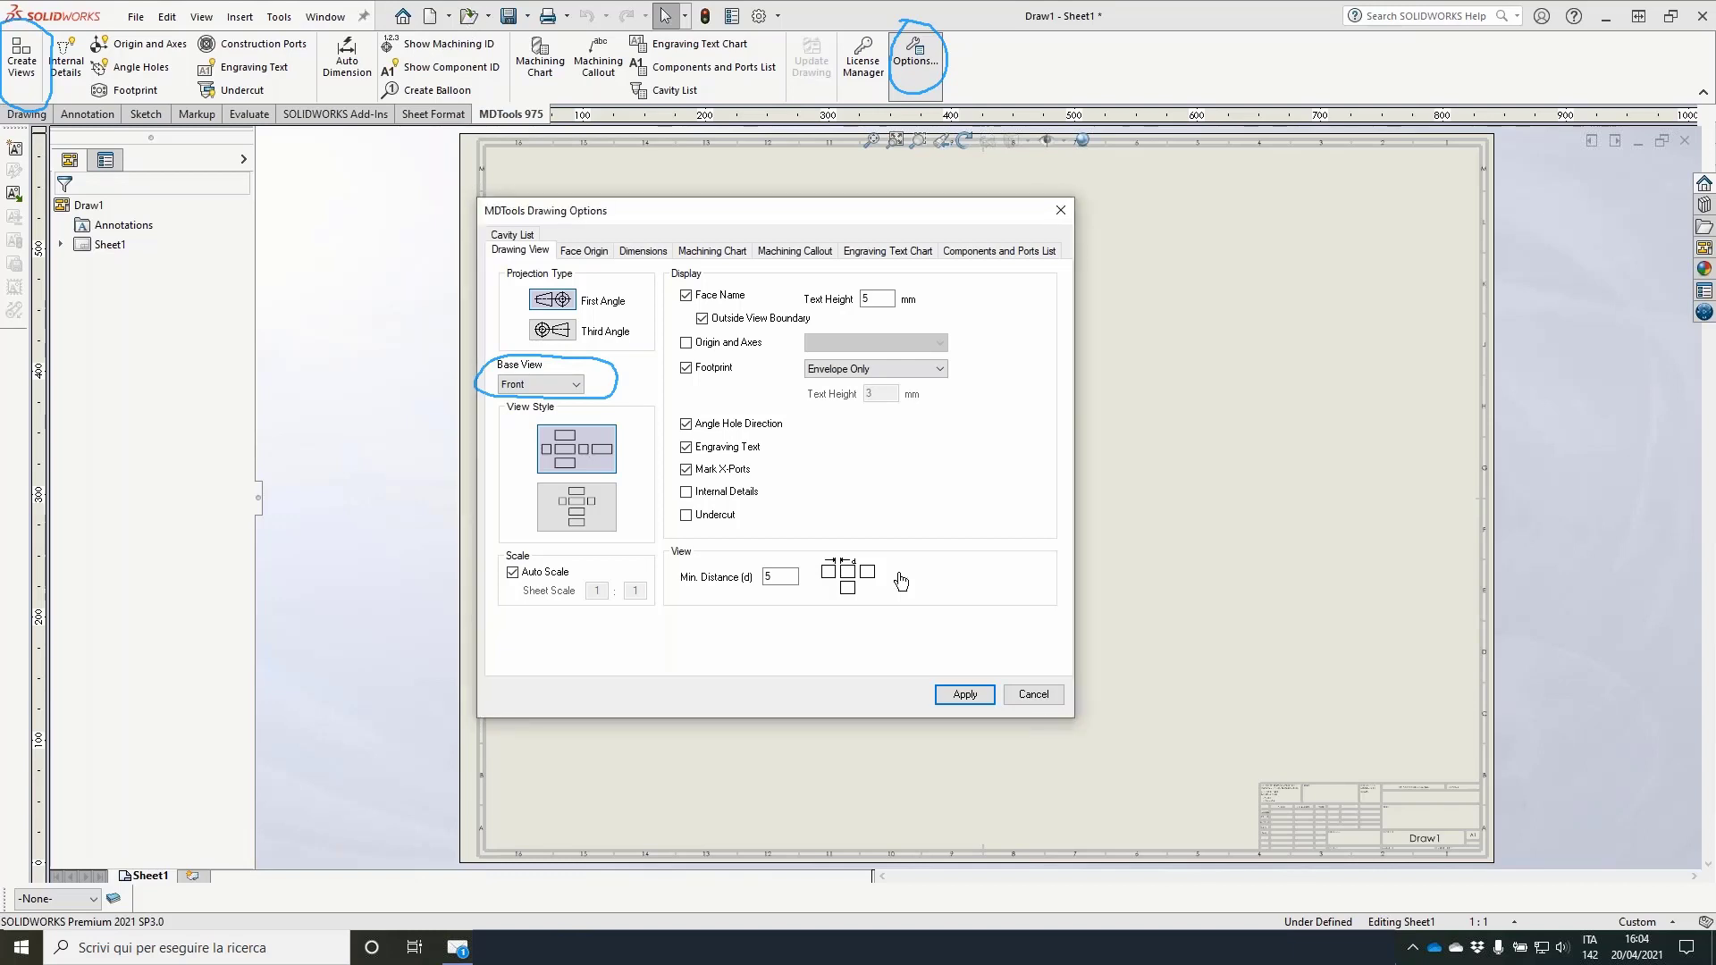
pyautogui.click(1033, 695)
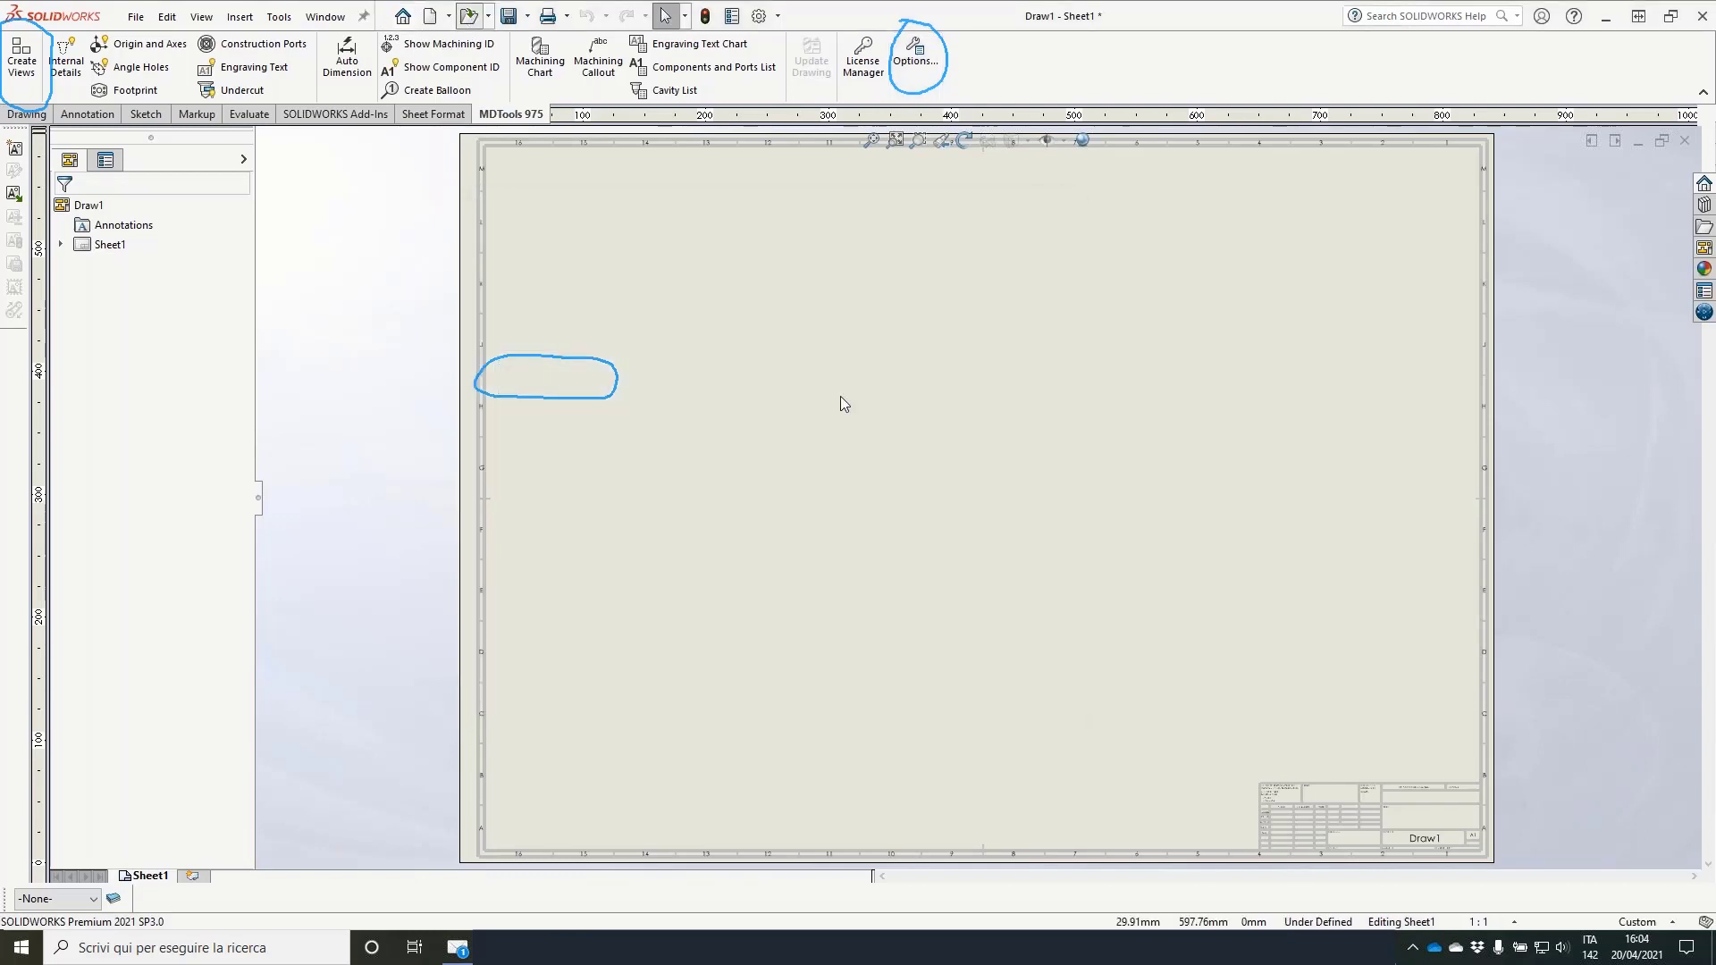
# Step: Open the recent part BlockWebinar.SLDPRT and select the block's front face
pyautogui.hotkey('ctrl', 'o')
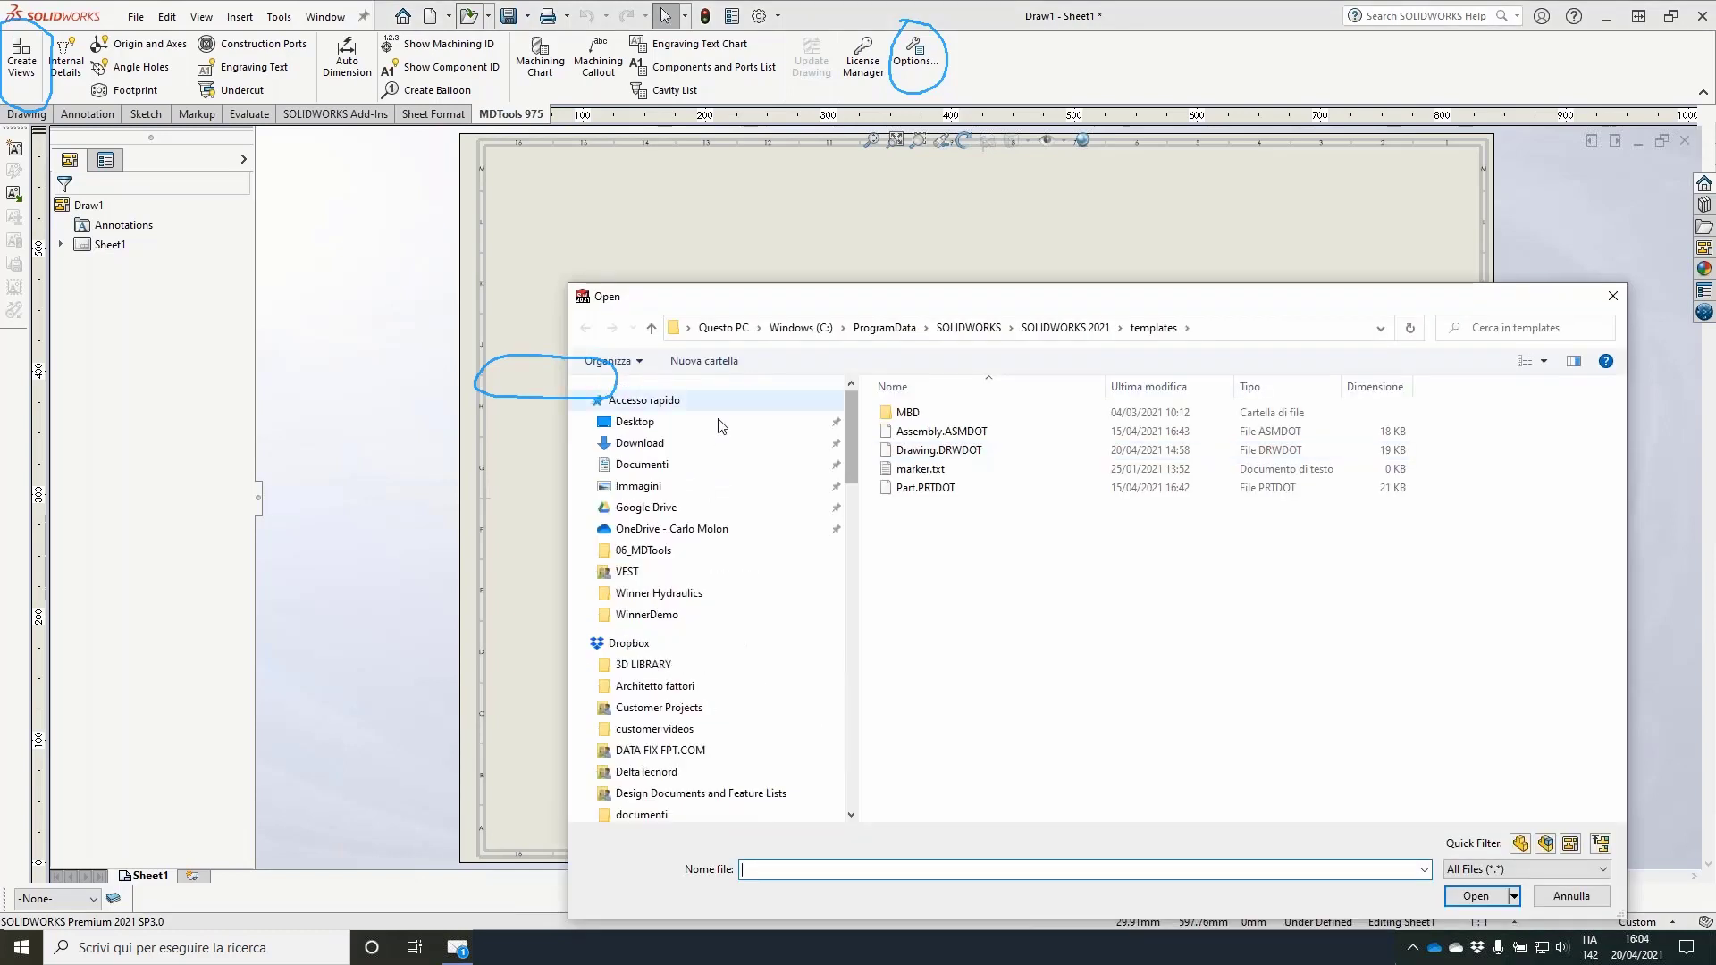
pyautogui.click(644, 400)
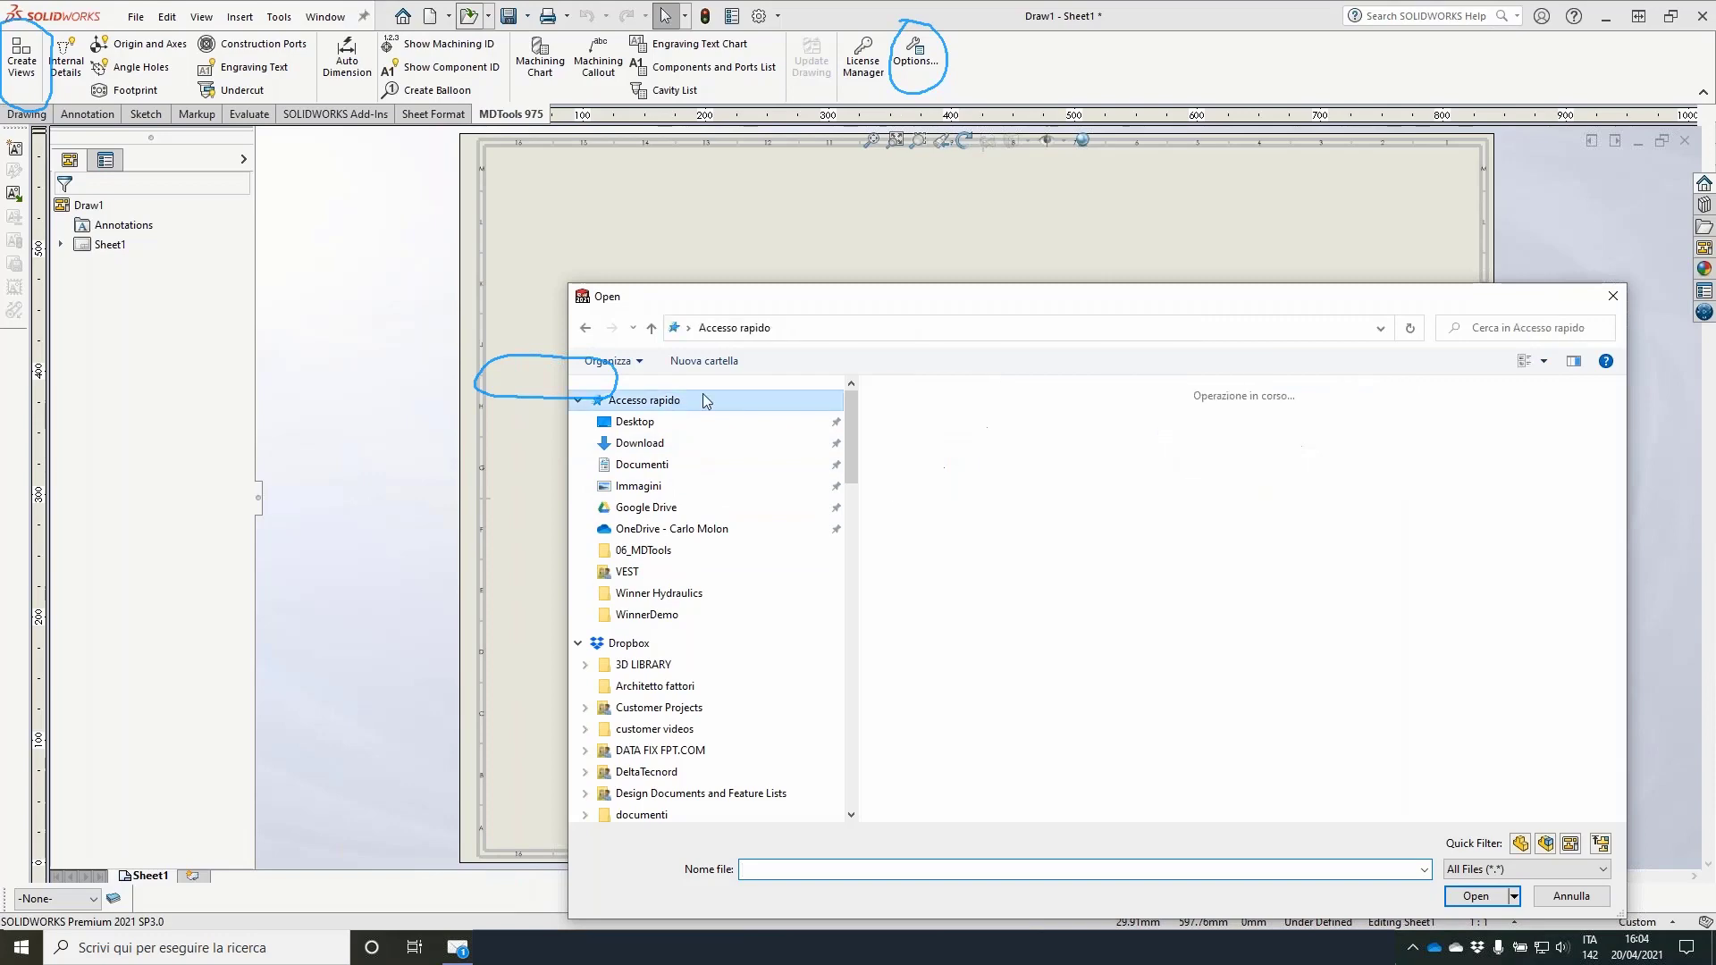
pyautogui.scroll(-1, 1087, 587)
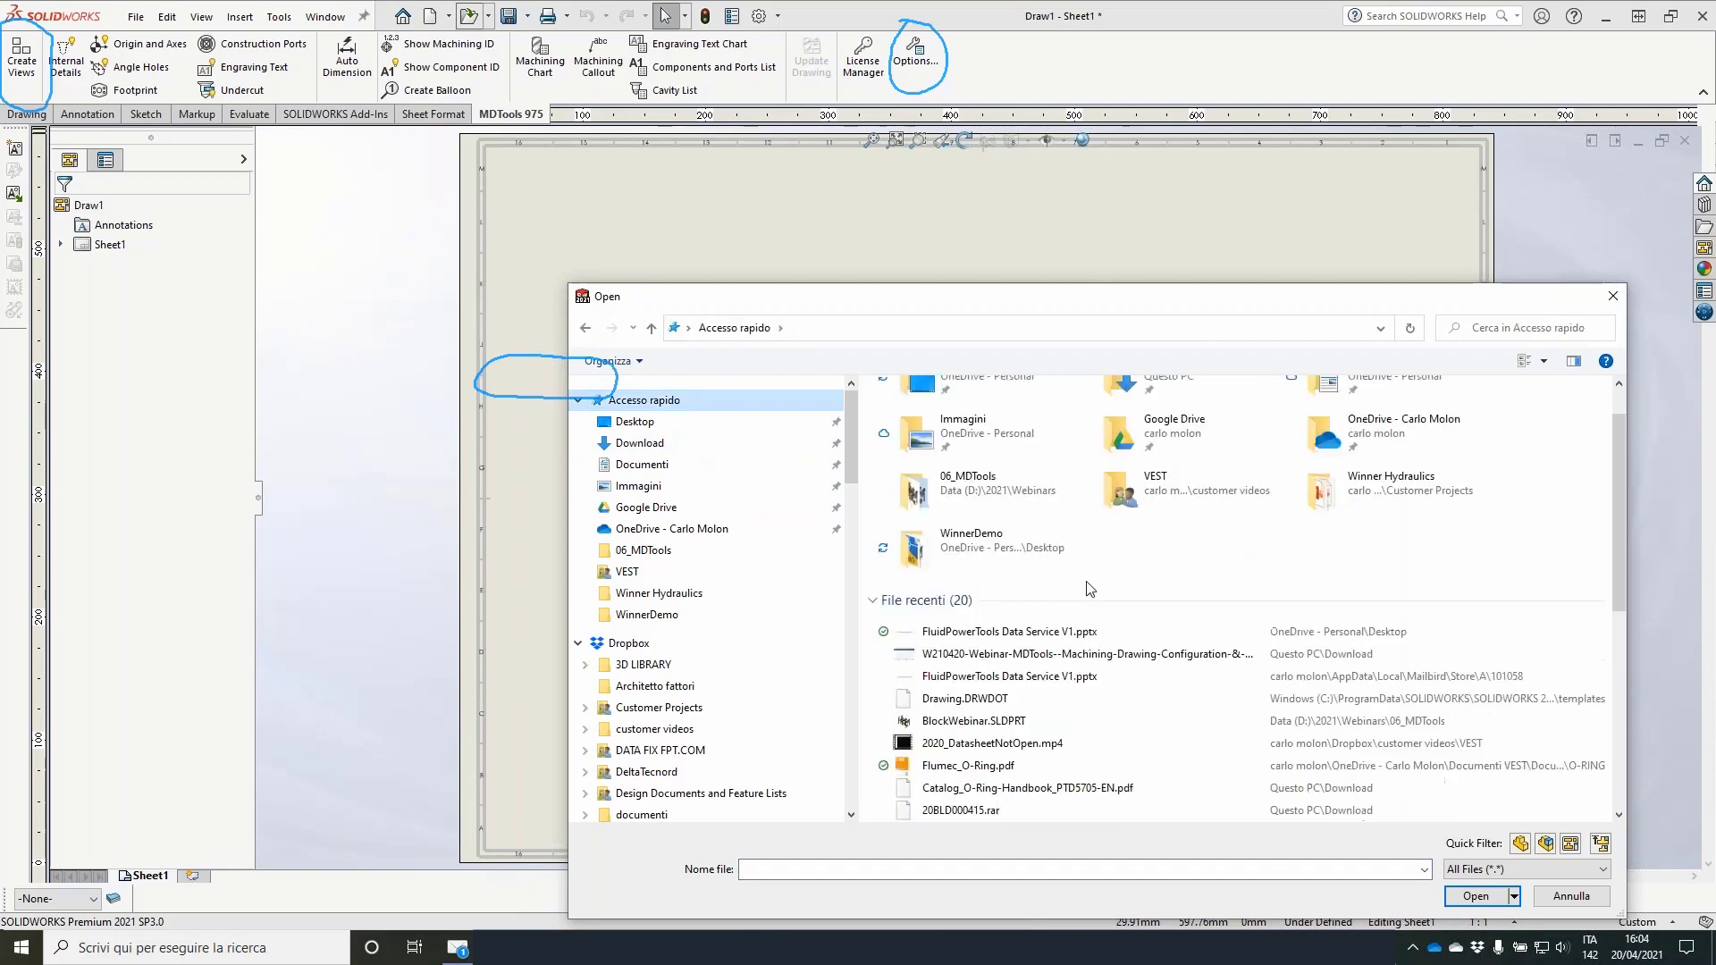
pyautogui.click(963, 733)
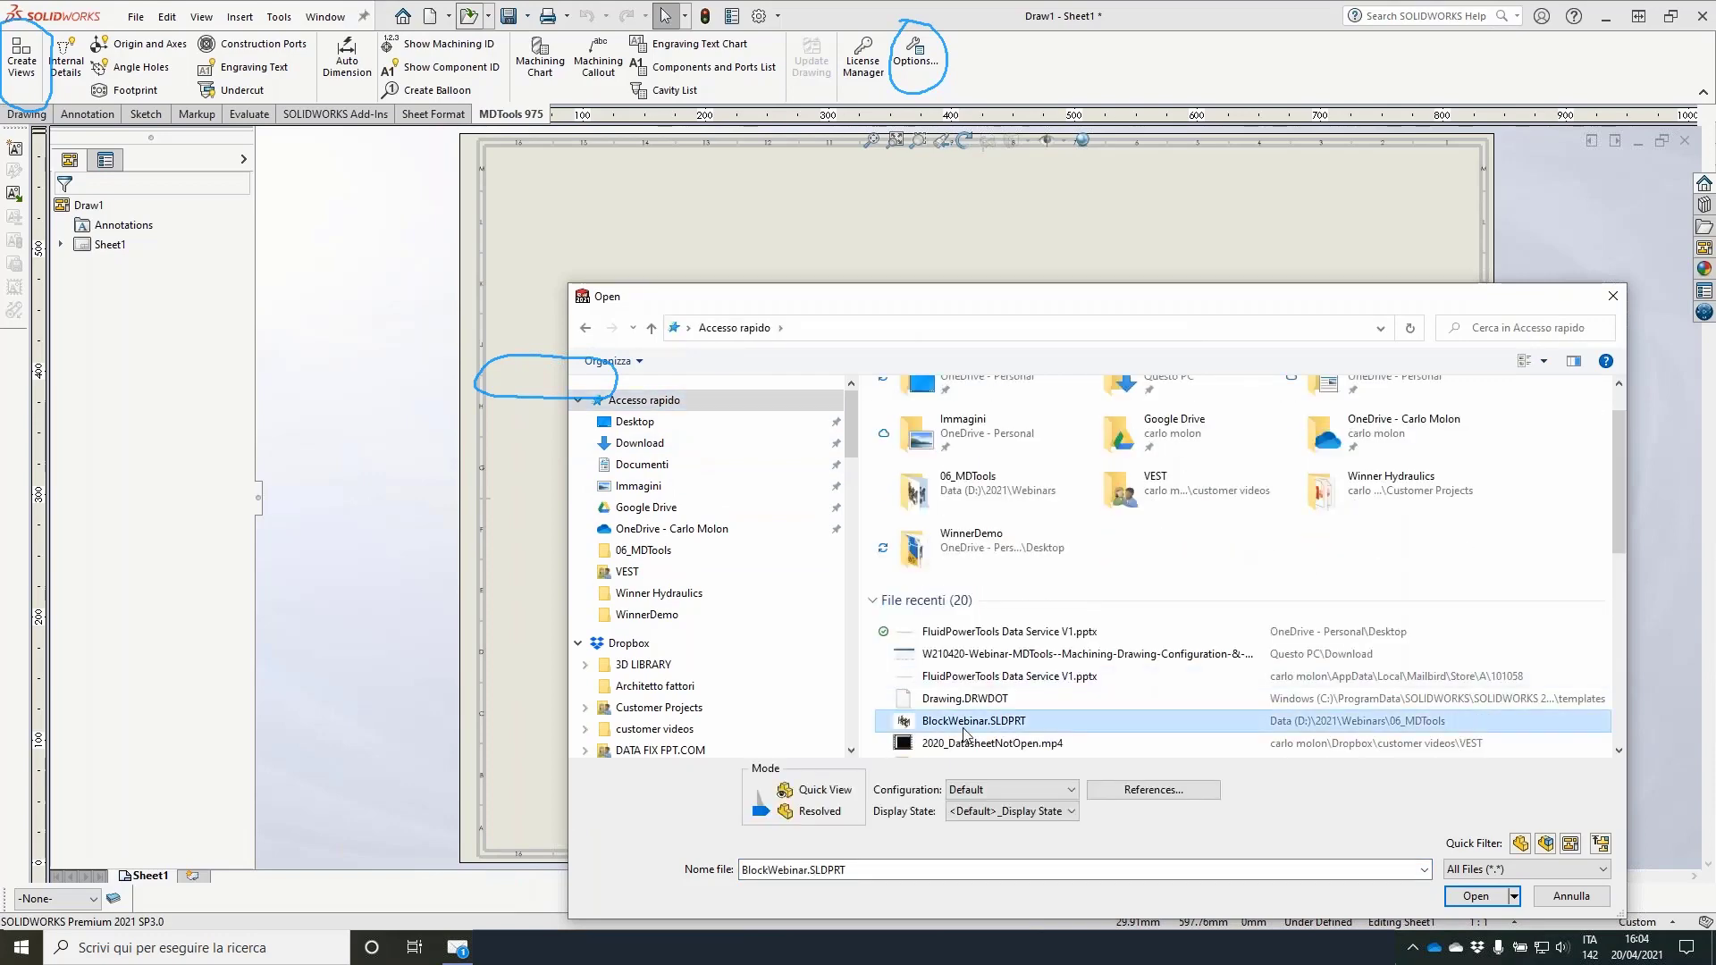
pyautogui.doubleClick(965, 726)
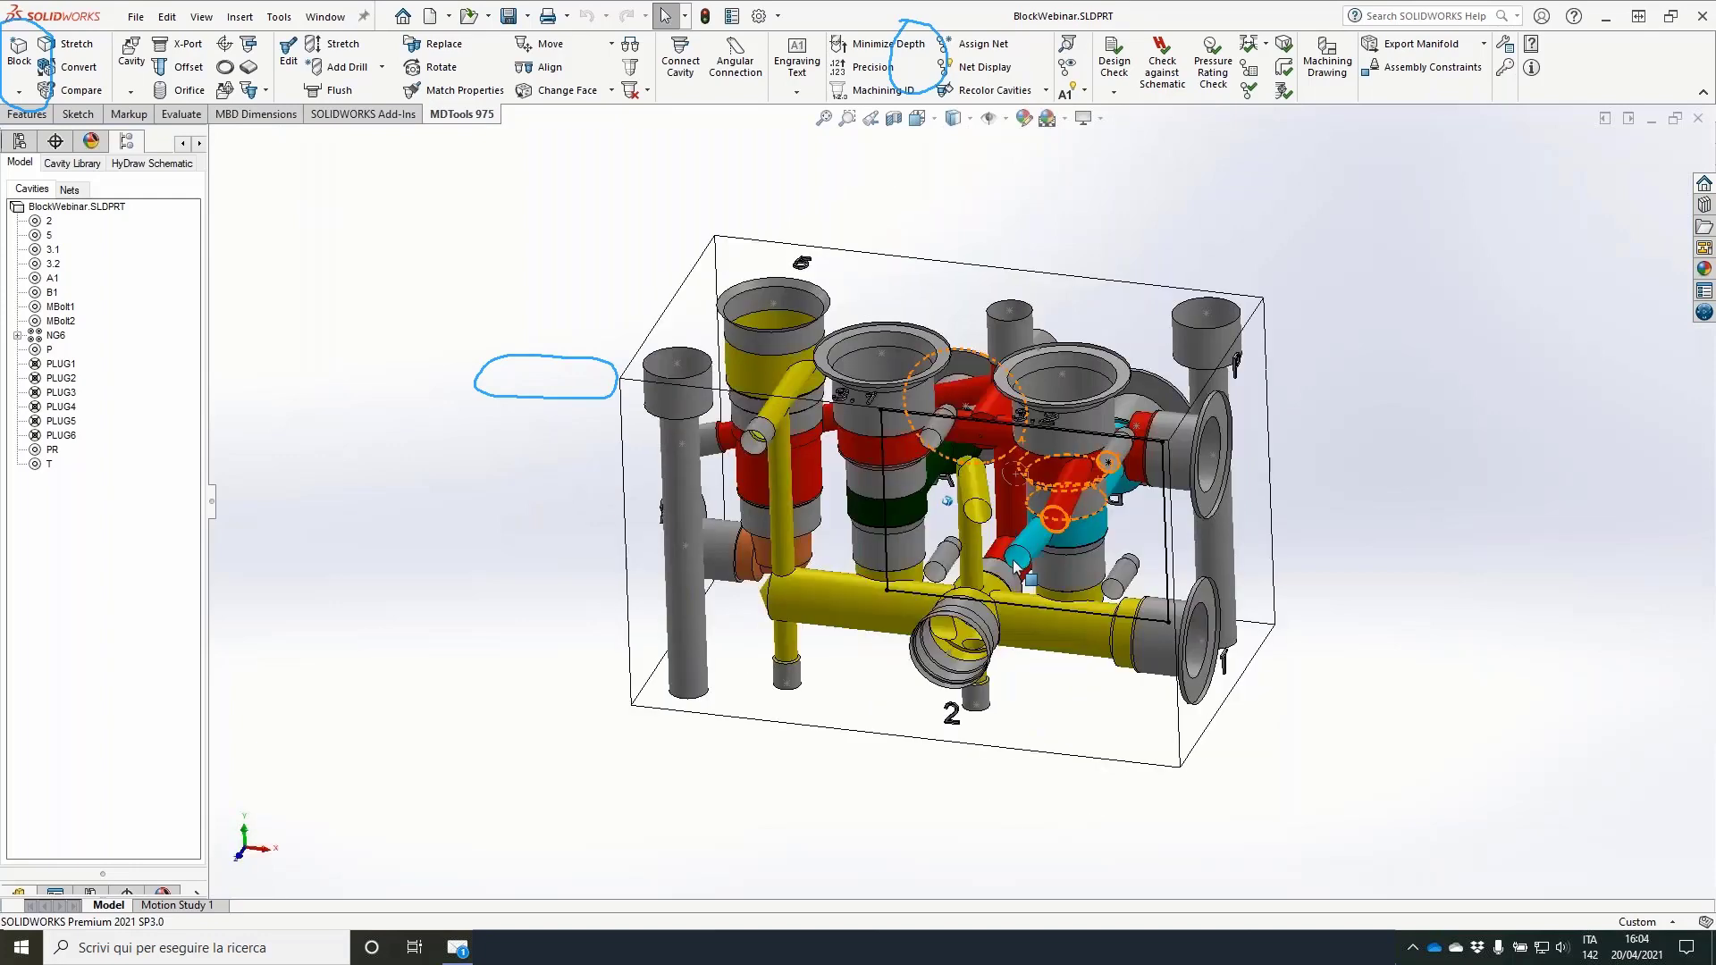
pyautogui.moveTo(1016, 565); pyautogui.dragTo(855, 665, button='middle')
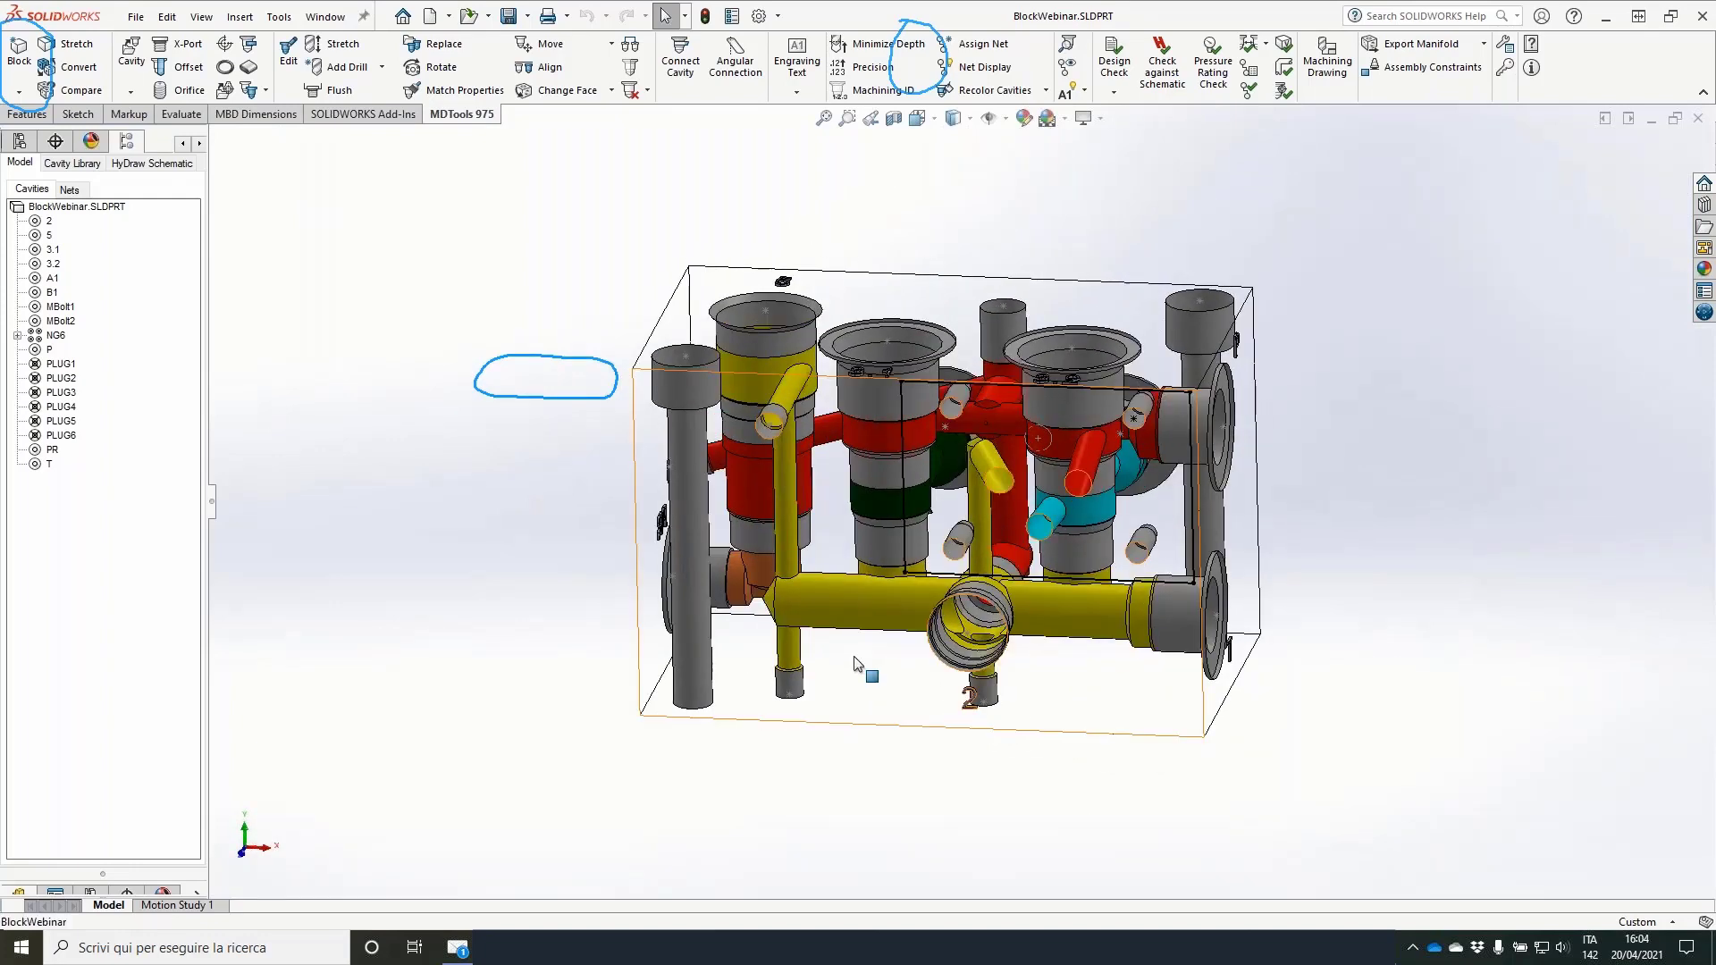
pyautogui.click(855, 661)
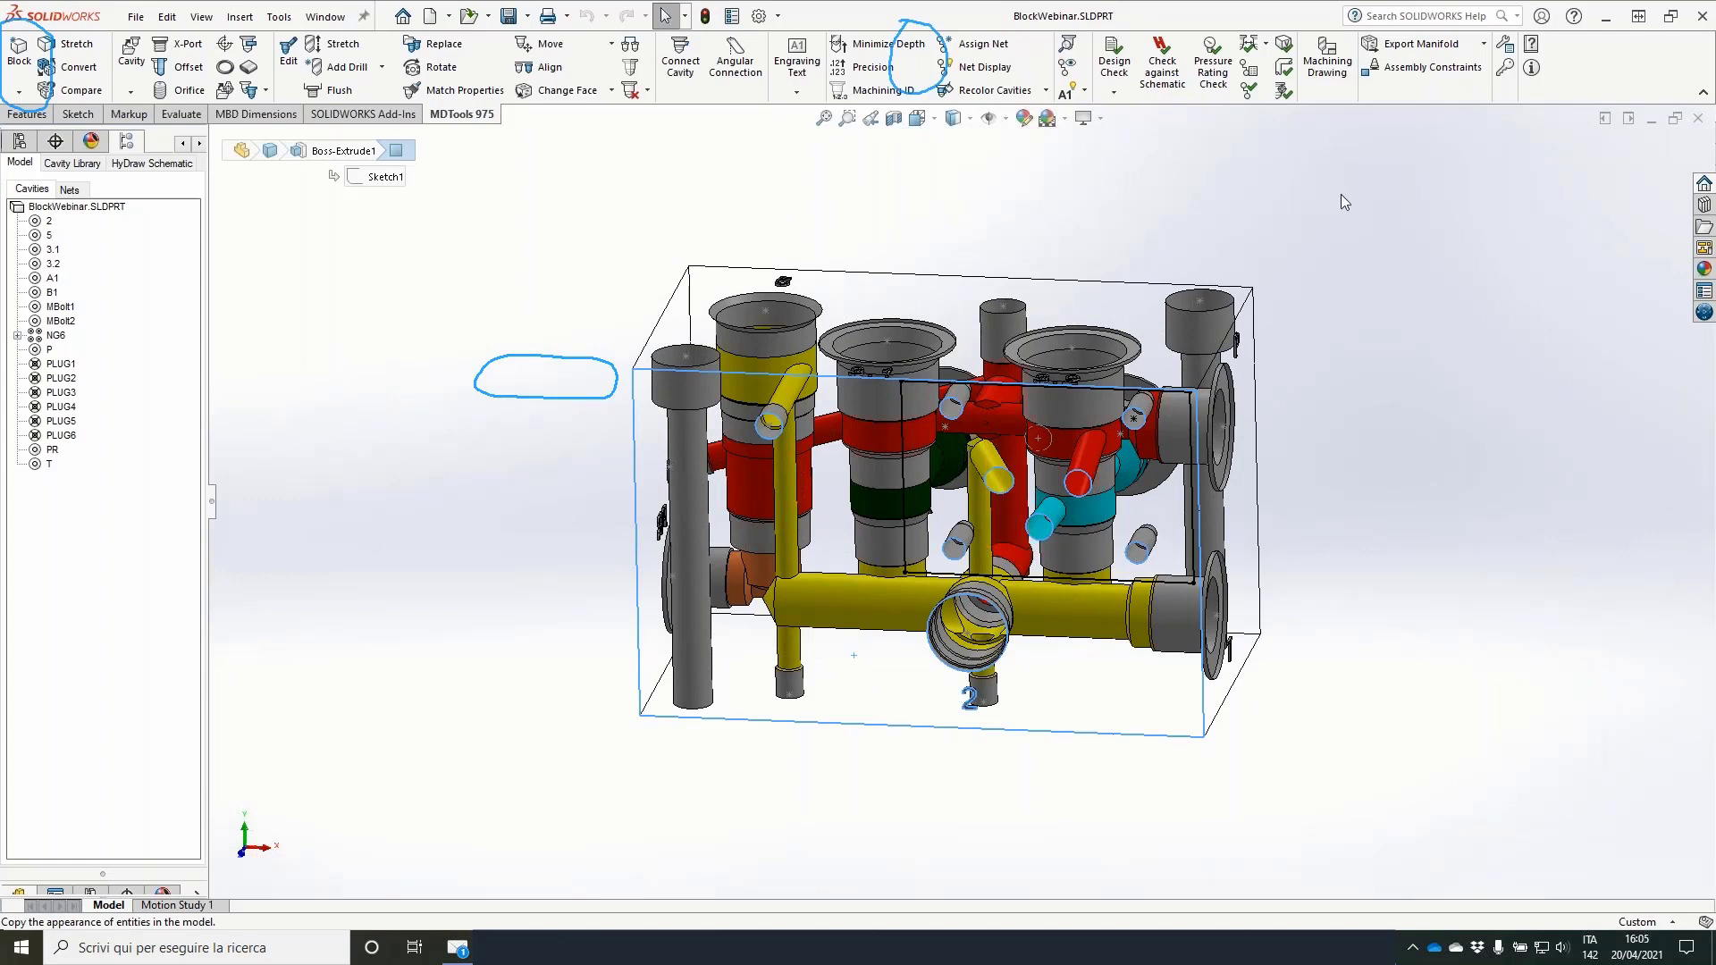
# Step: Return to the Draw1 drawing sheet and choose Front as the base view in the MDTools drawing options
pyautogui.click(325, 18)
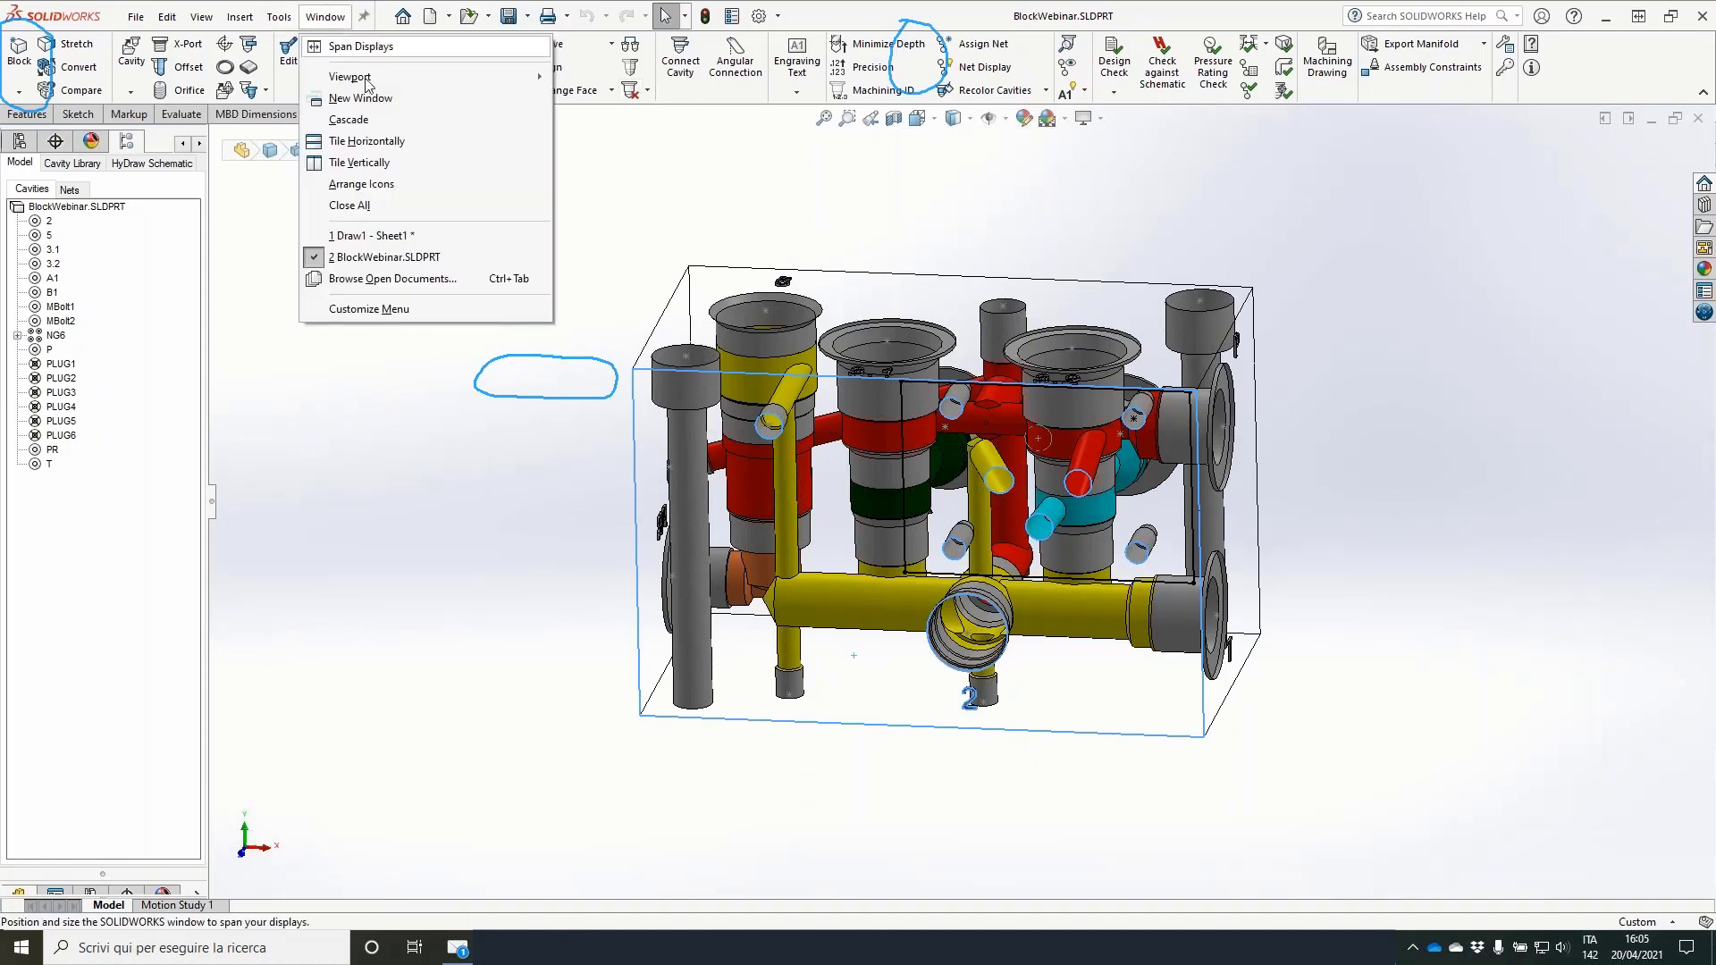
pyautogui.click(407, 240)
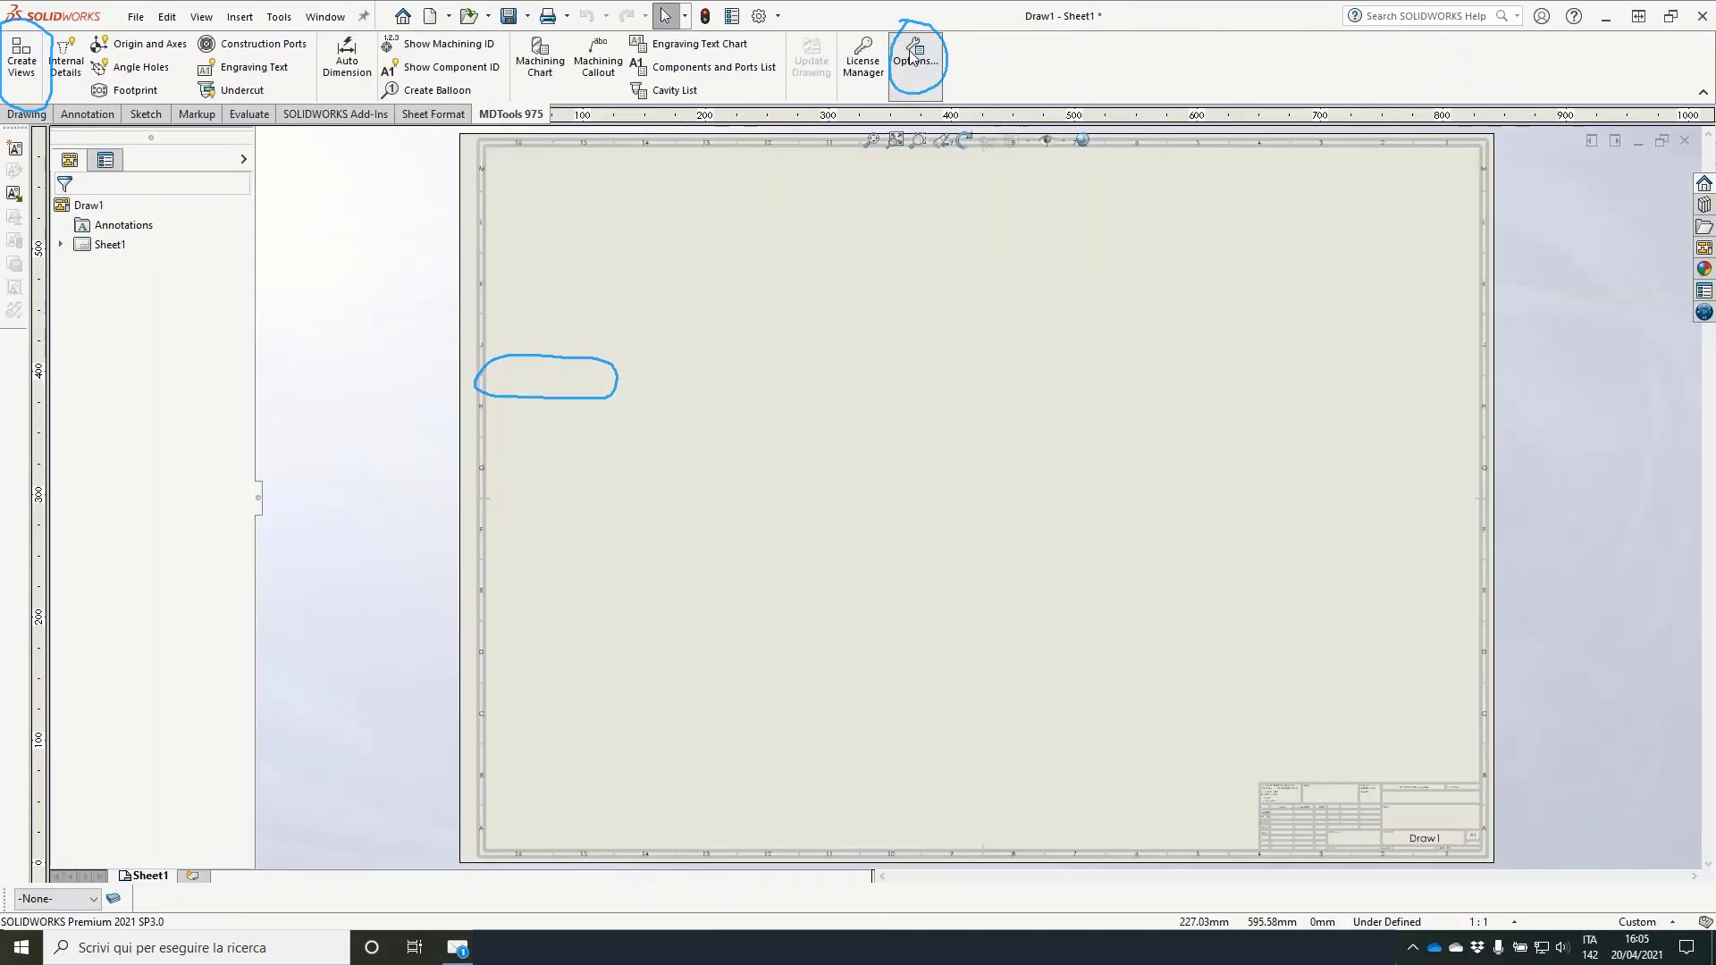
pyautogui.click(912, 58)
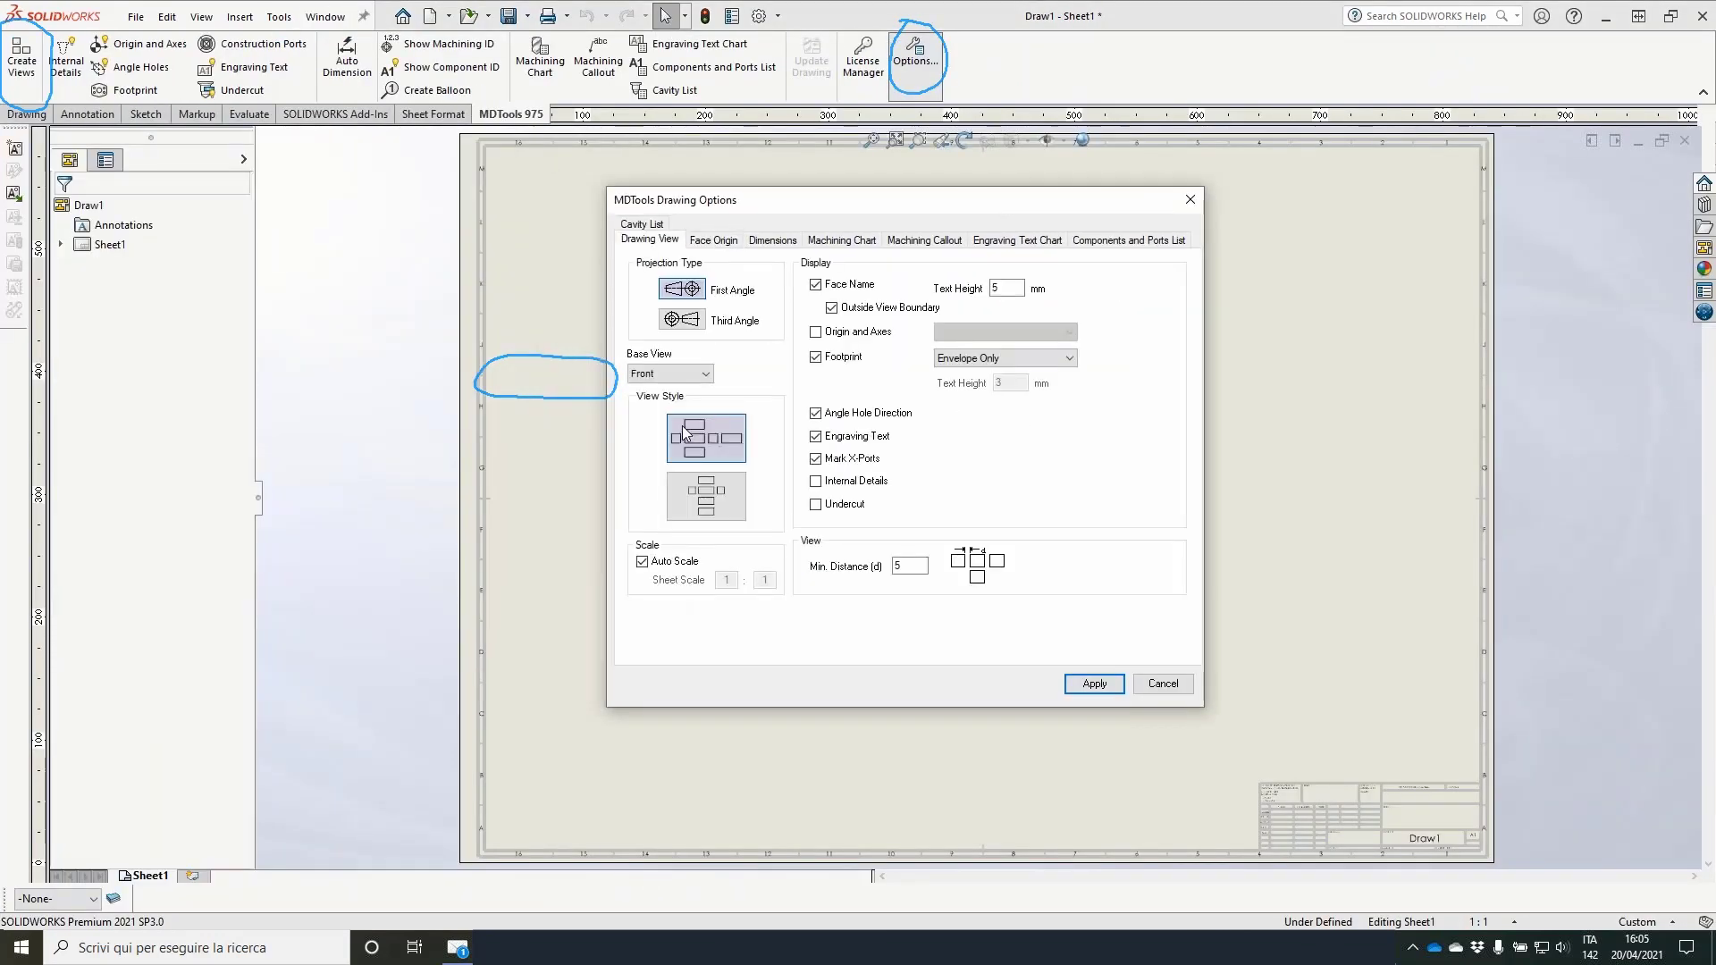
pyautogui.click(640, 373)
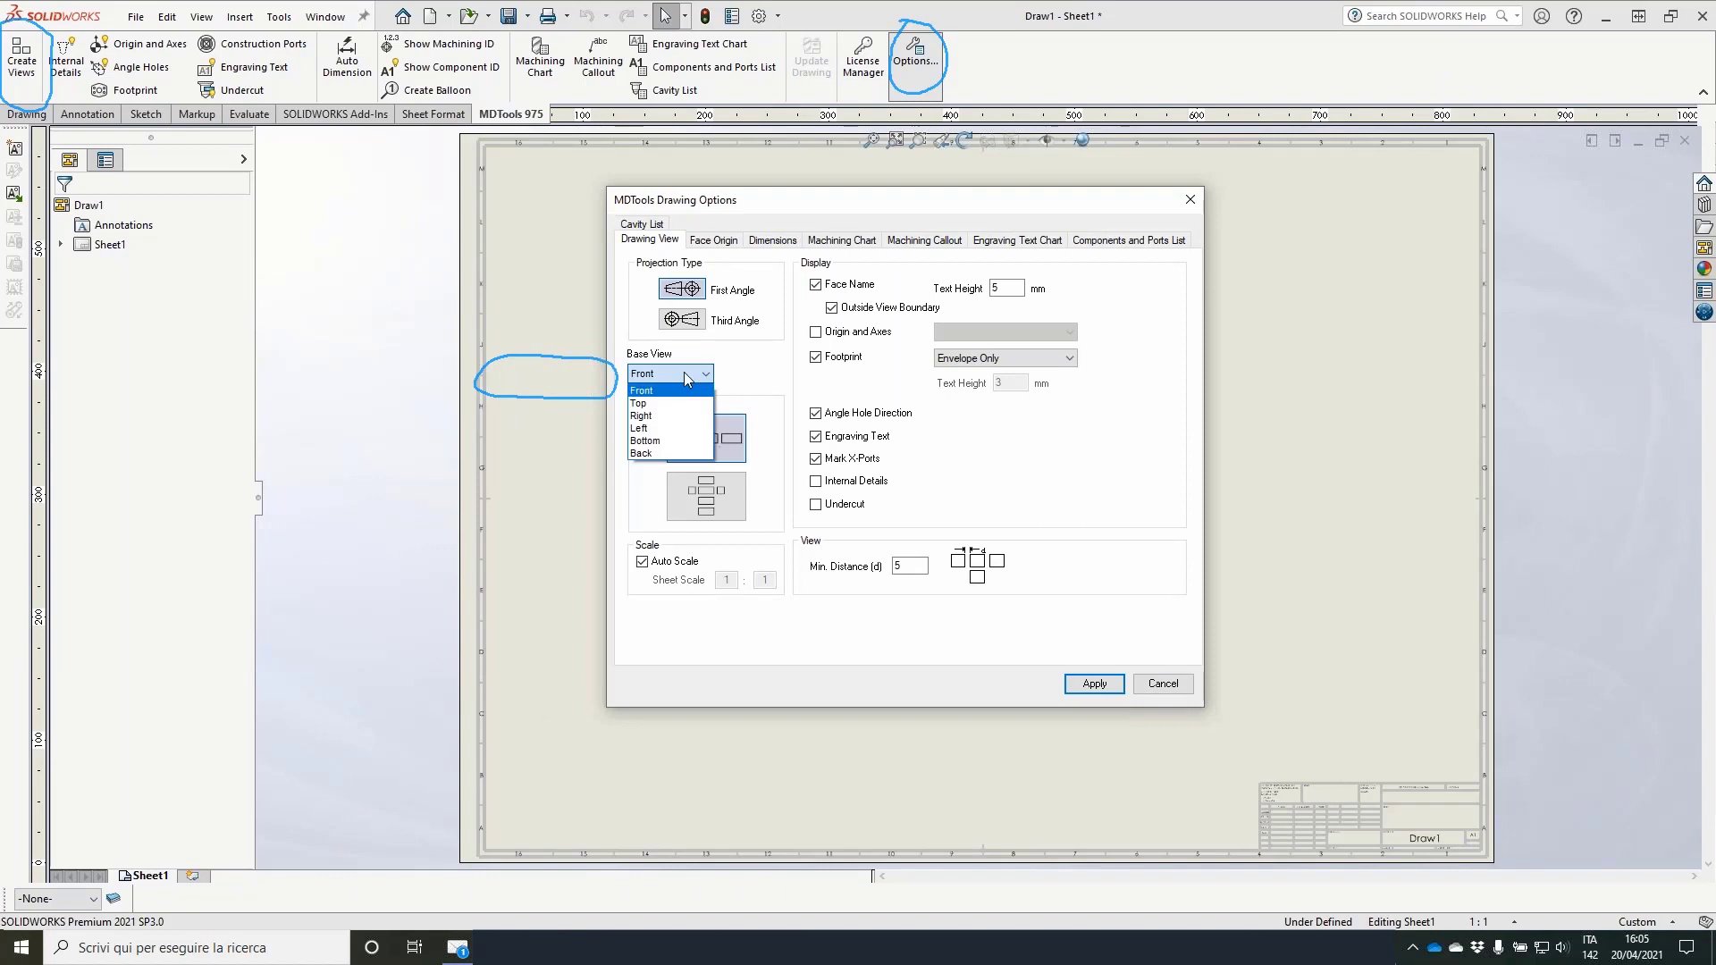
pyautogui.click(650, 391)
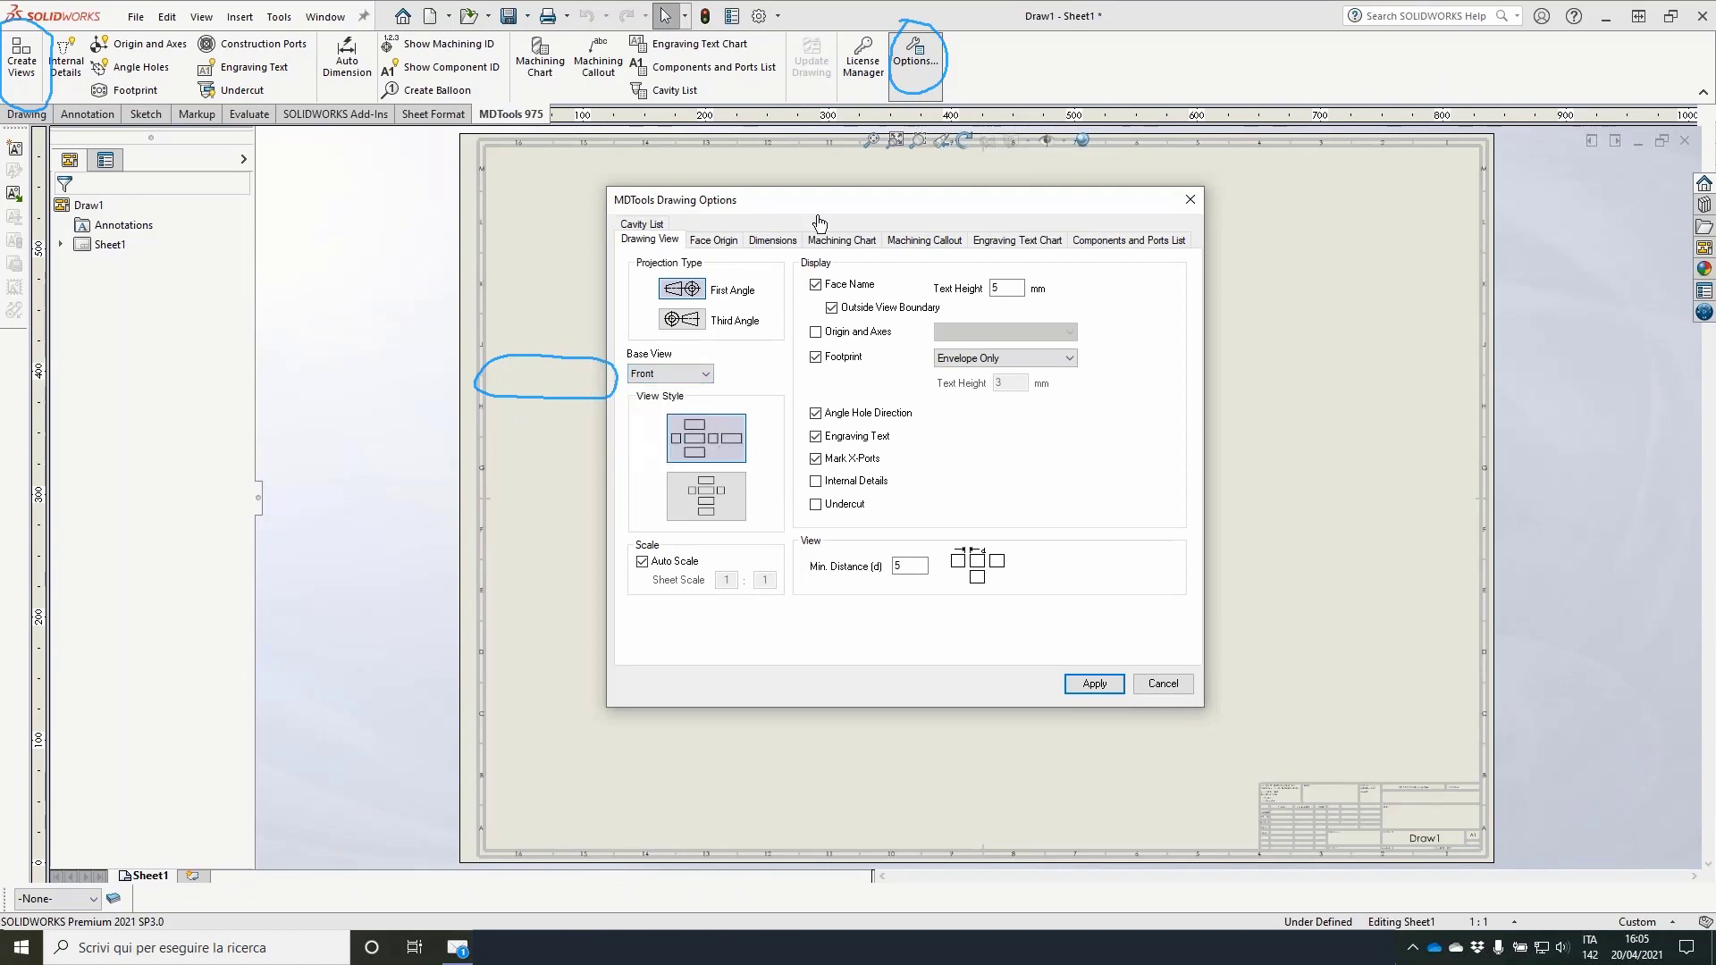
# Step: Try setting the footprint display to Envelope and PAN in the drawing view options
pyautogui.moveTo(819, 210); pyautogui.dragTo(706, 209)
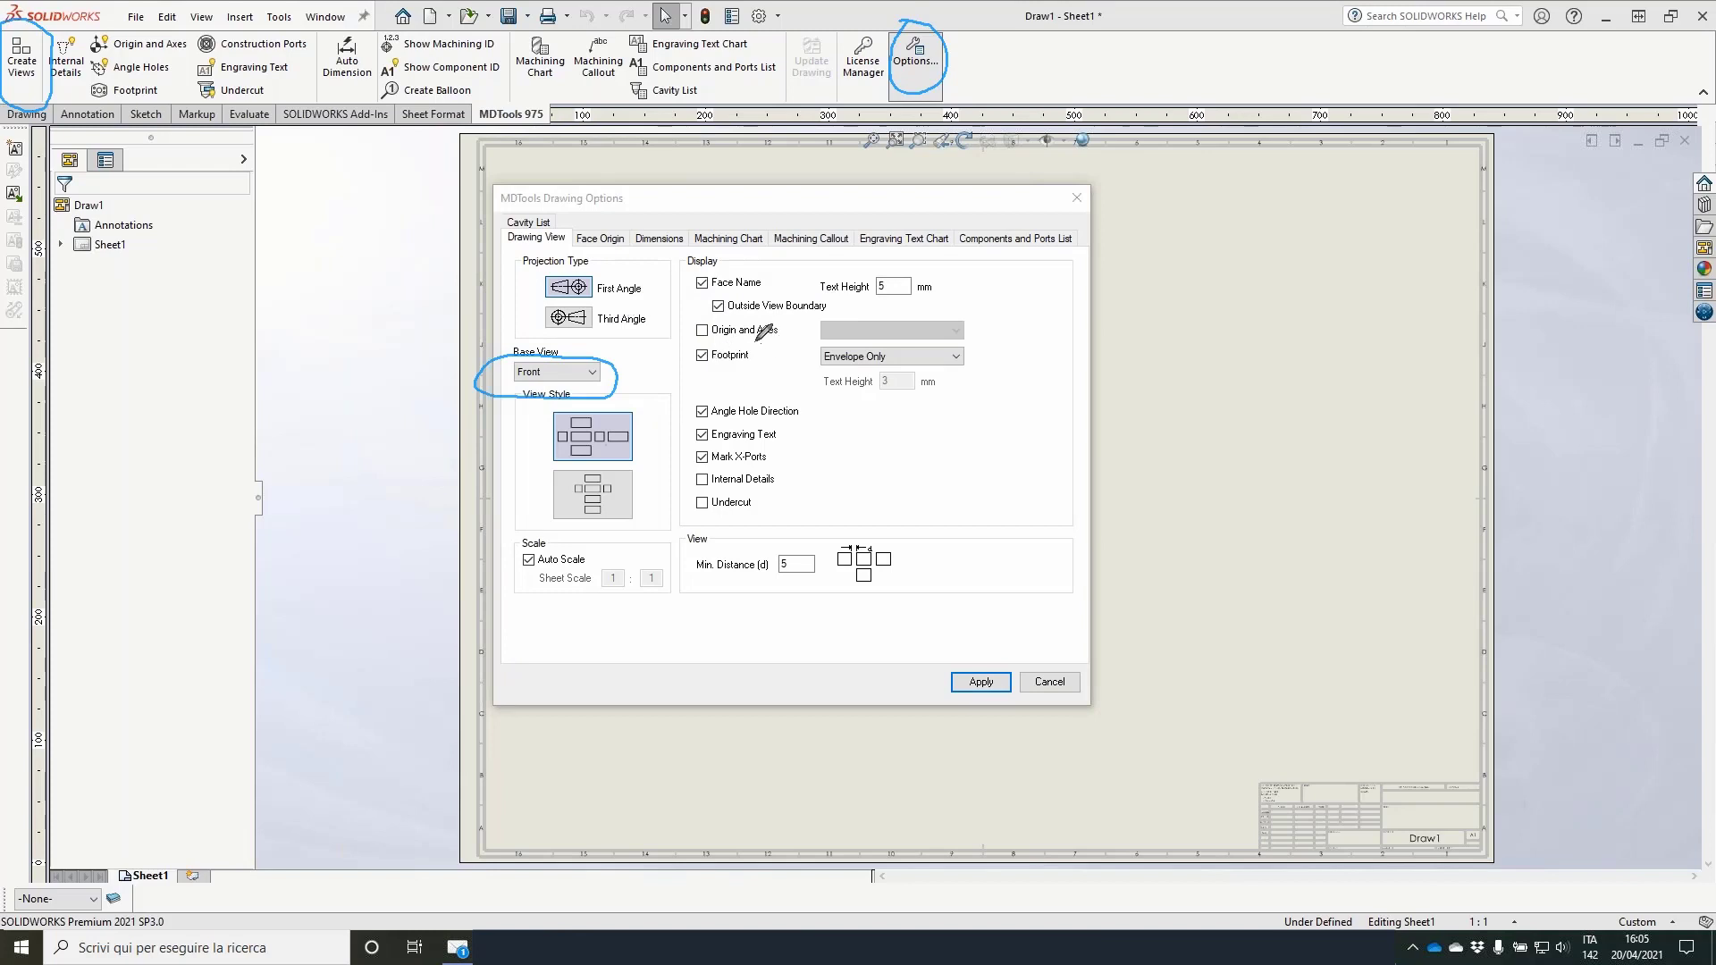
pyautogui.moveTo(689, 265)
pyautogui.mouseDown()
pyautogui.moveTo(692, 313)
pyautogui.moveTo(872, 303)
pyautogui.moveTo(918, 258)
pyautogui.moveTo(720, 256)
pyautogui.mouseUp()
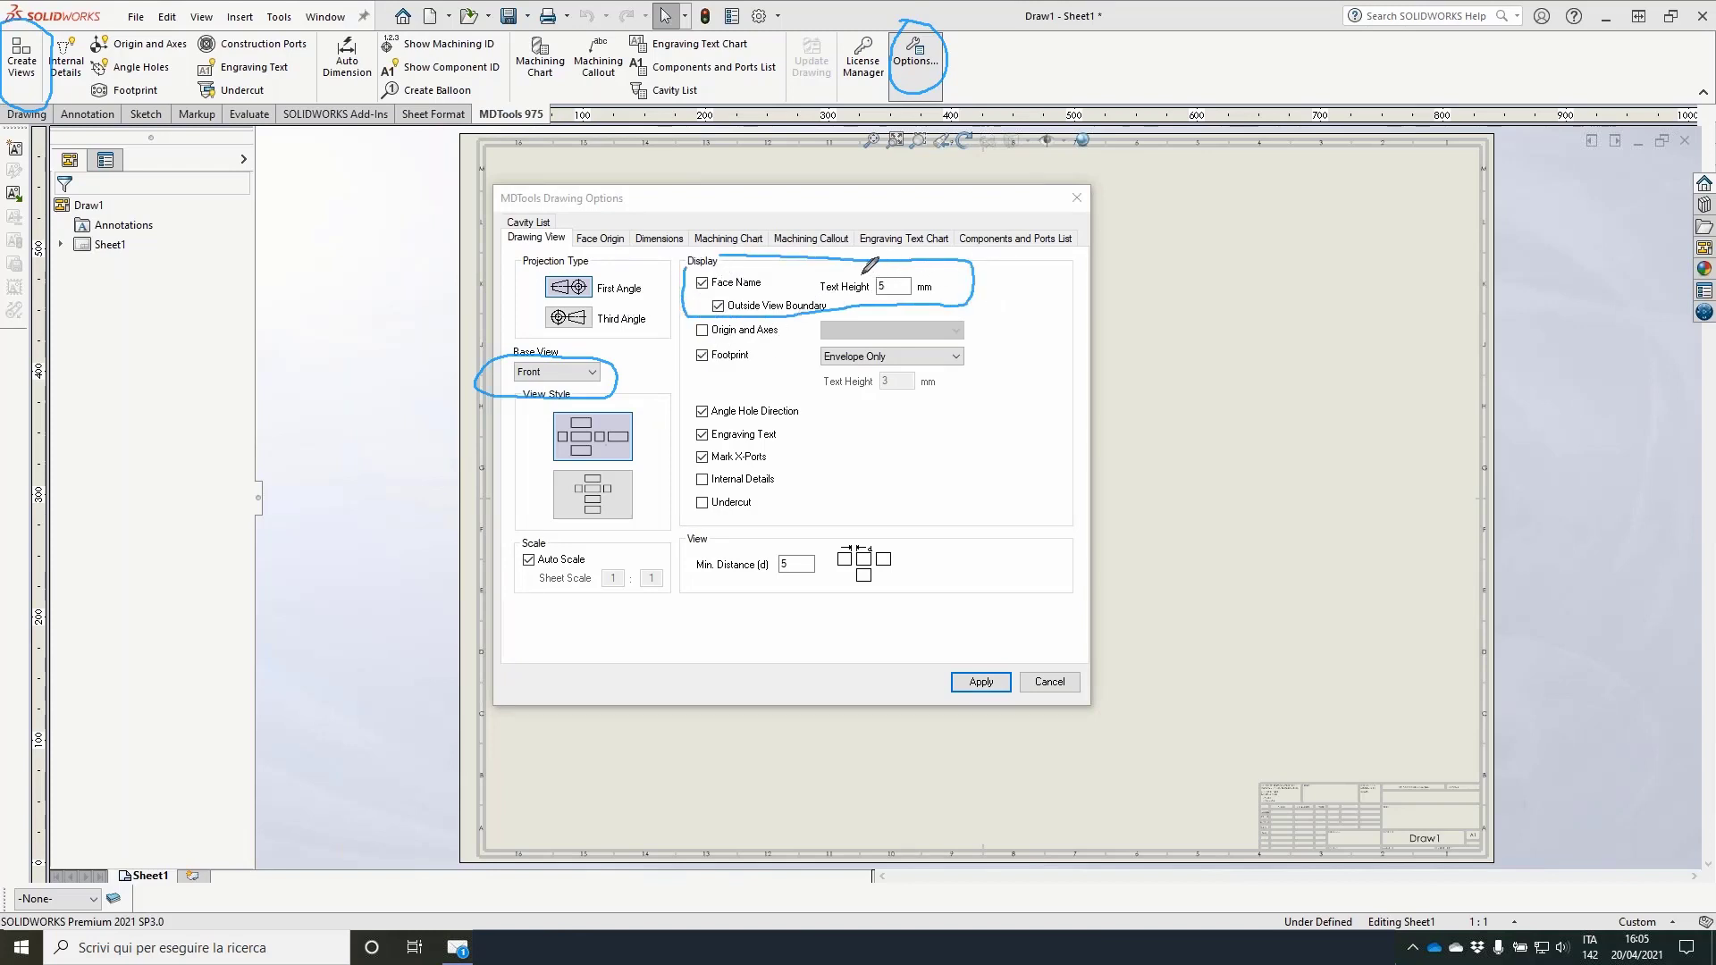
pyautogui.moveTo(862, 273)
pyautogui.mouseDown()
pyautogui.moveTo(895, 271)
pyautogui.moveTo(858, 272)
pyautogui.mouseUp()
pyautogui.moveTo(690, 318)
pyautogui.mouseDown()
pyautogui.moveTo(756, 340)
pyautogui.moveTo(706, 306)
pyautogui.mouseUp()
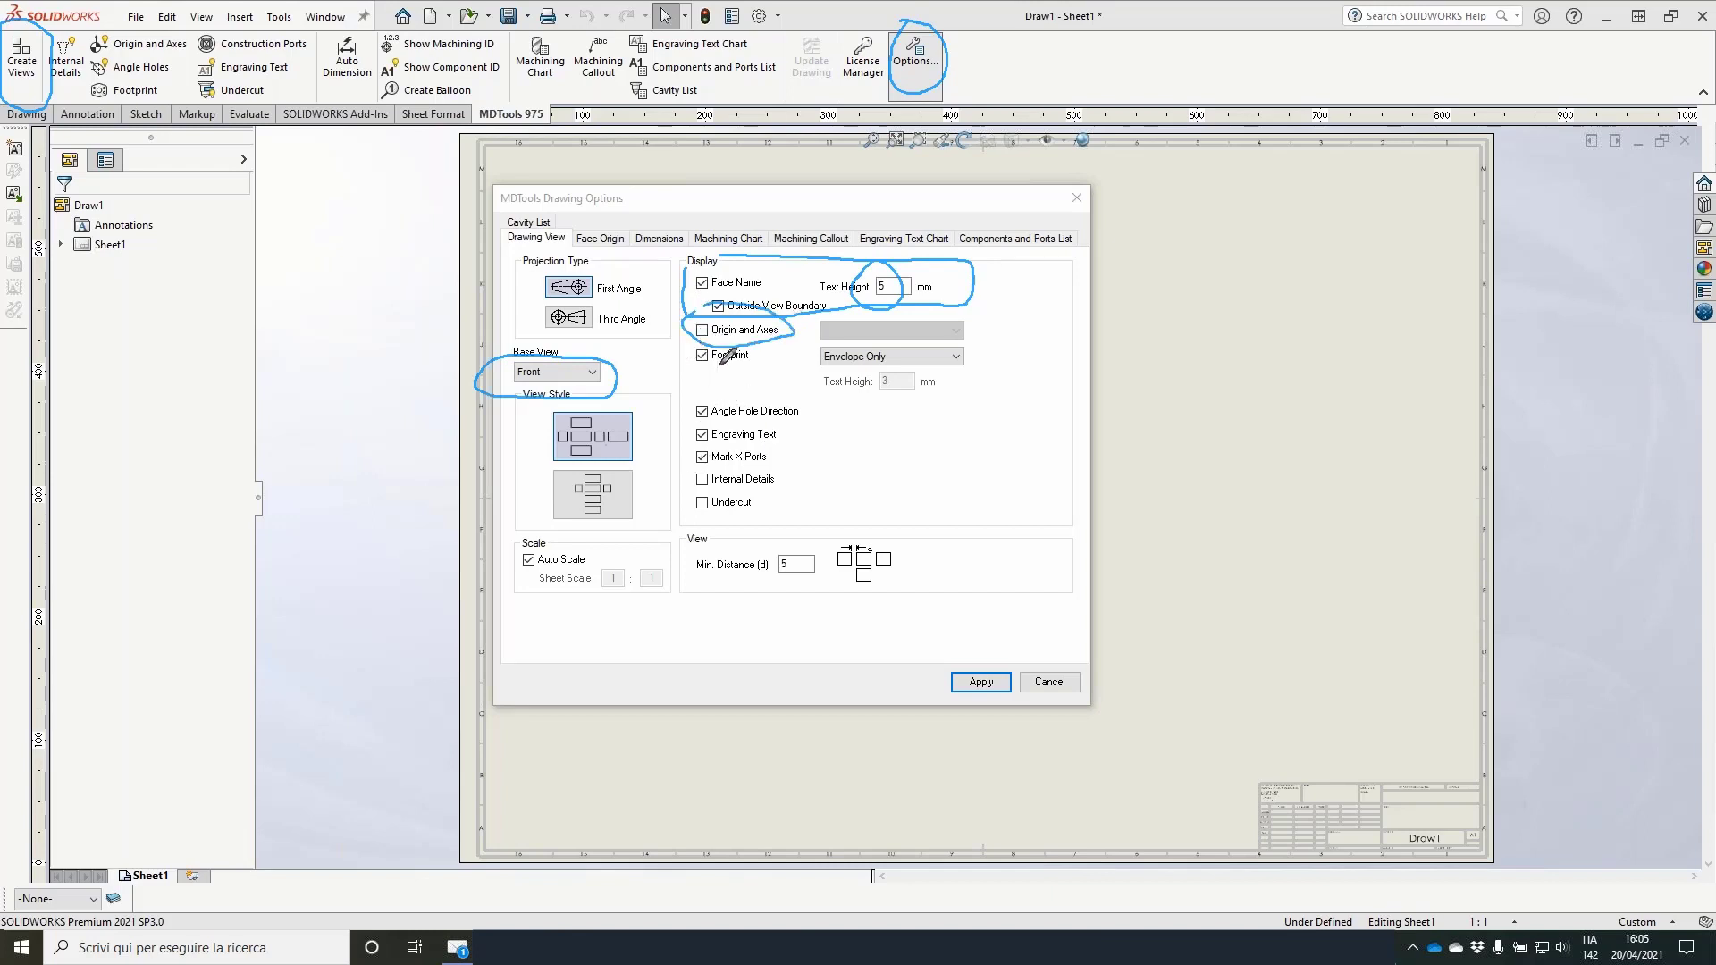
pyautogui.click(889, 359)
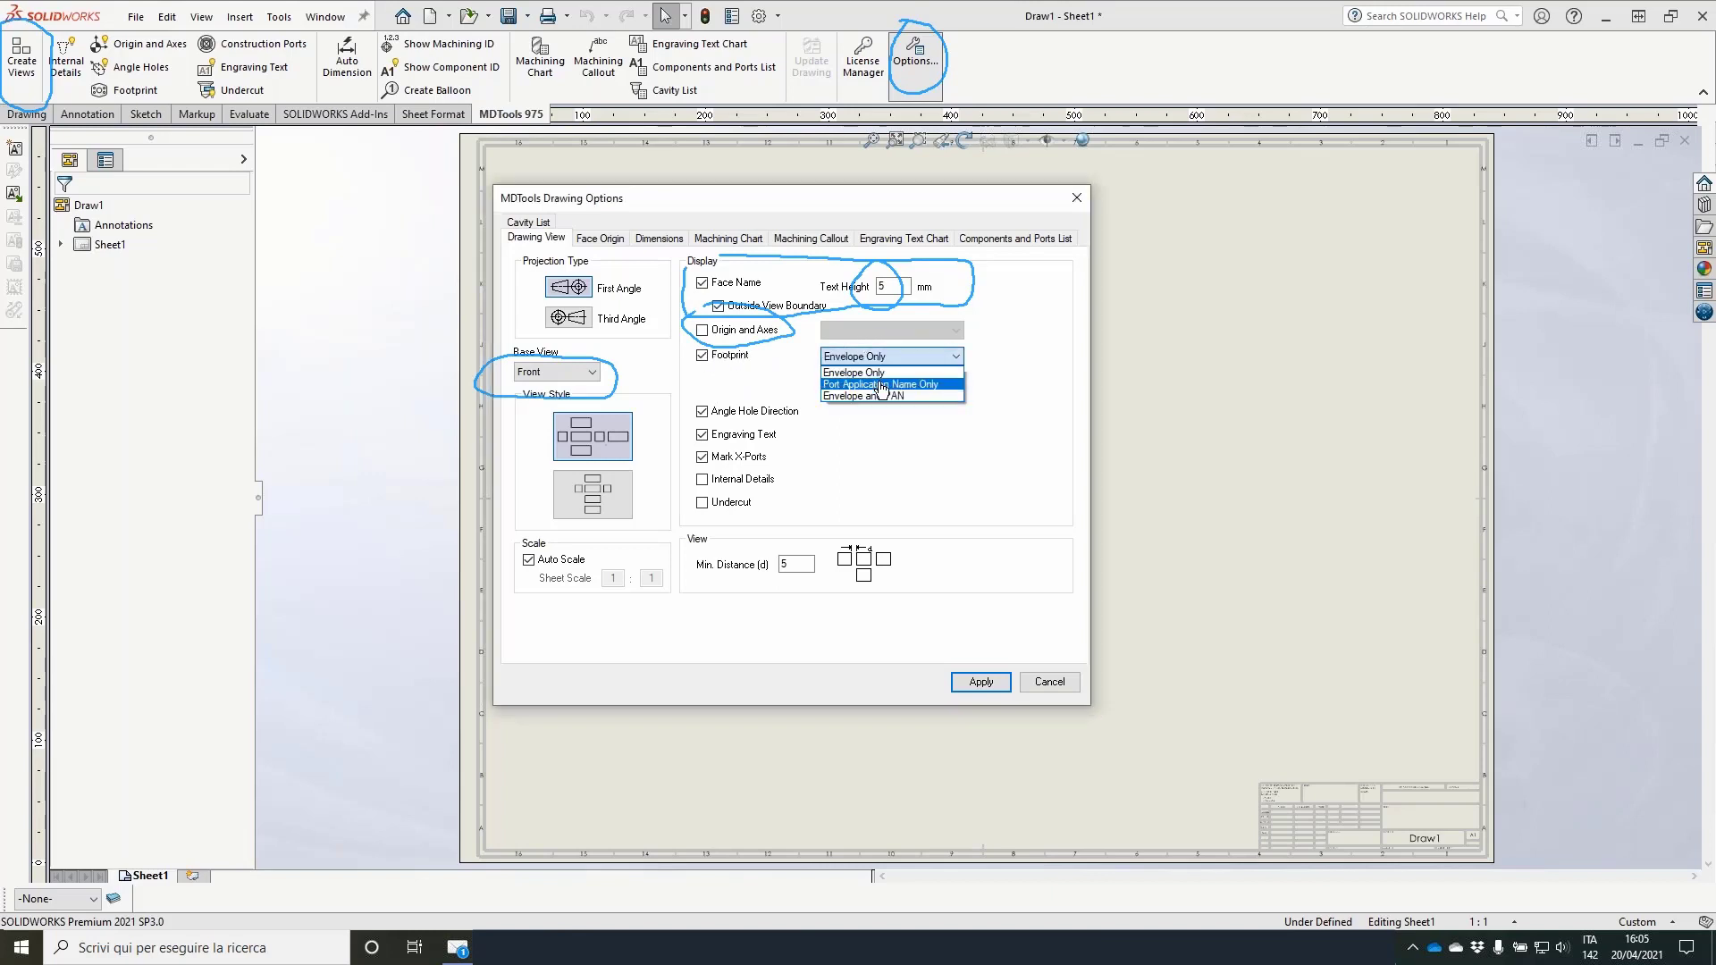
pyautogui.click(849, 397)
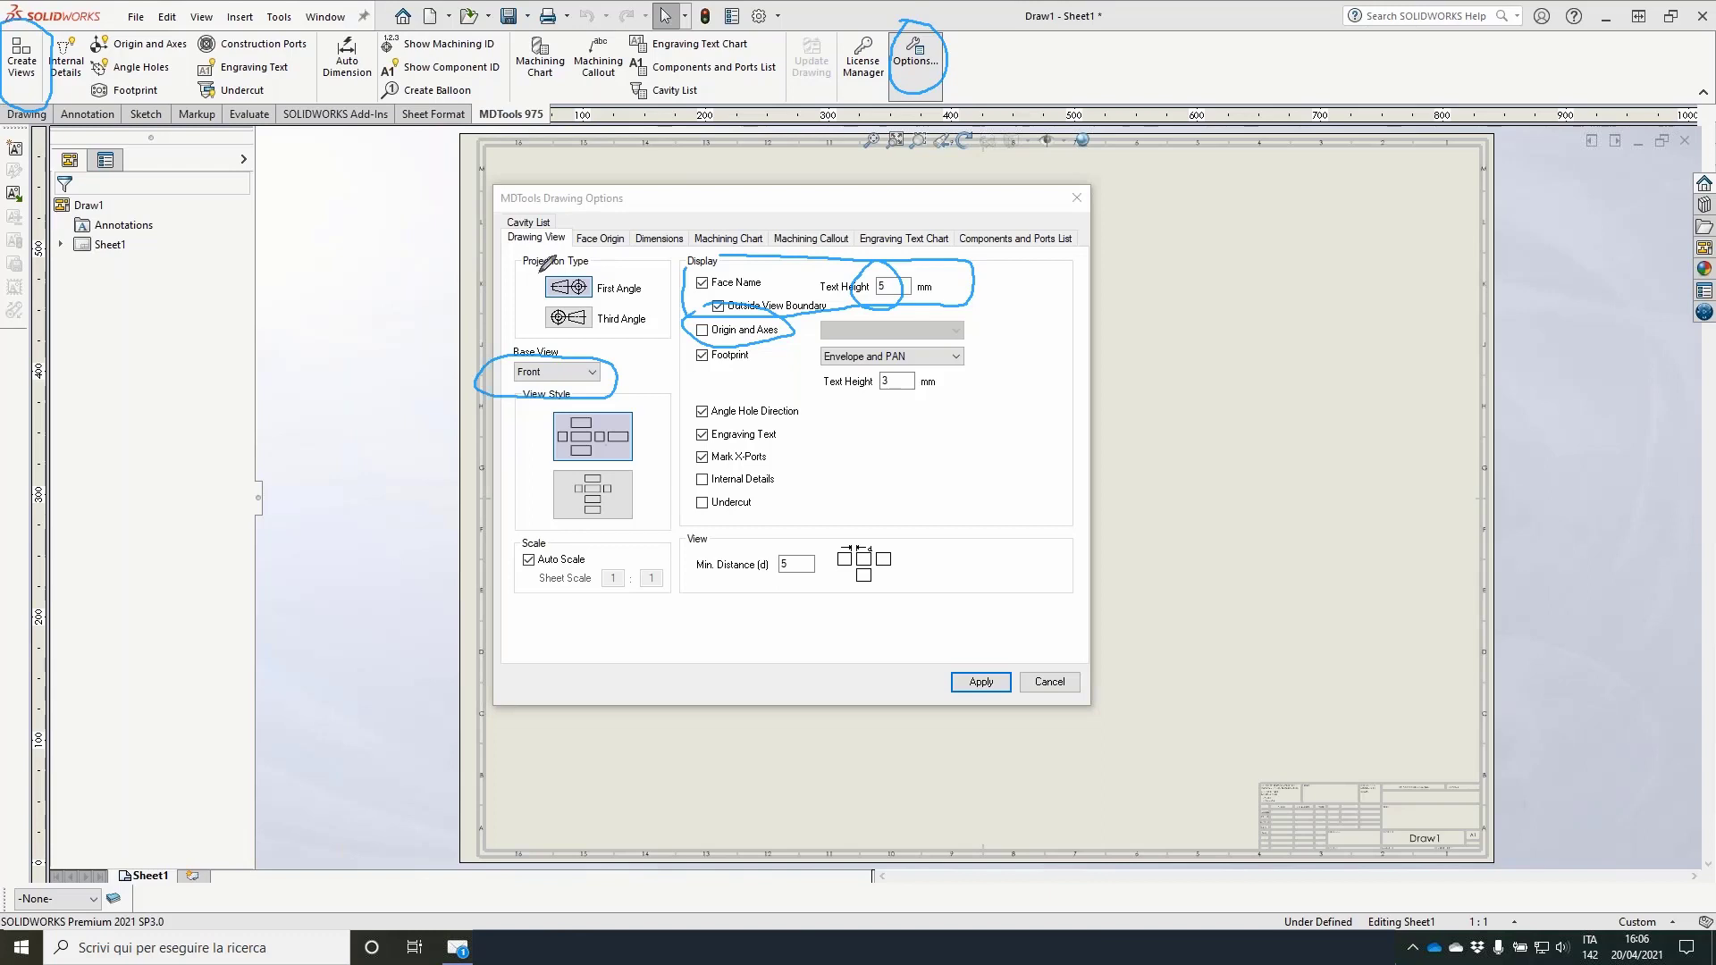
pyautogui.moveTo(541, 269)
pyautogui.mouseDown()
pyautogui.moveTo(535, 339)
pyautogui.moveTo(543, 273)
pyautogui.mouseUp()
pyautogui.moveTo(602, 337)
pyautogui.mouseDown()
pyautogui.moveTo(648, 333)
pyautogui.moveTo(548, 270)
pyautogui.mouseUp()
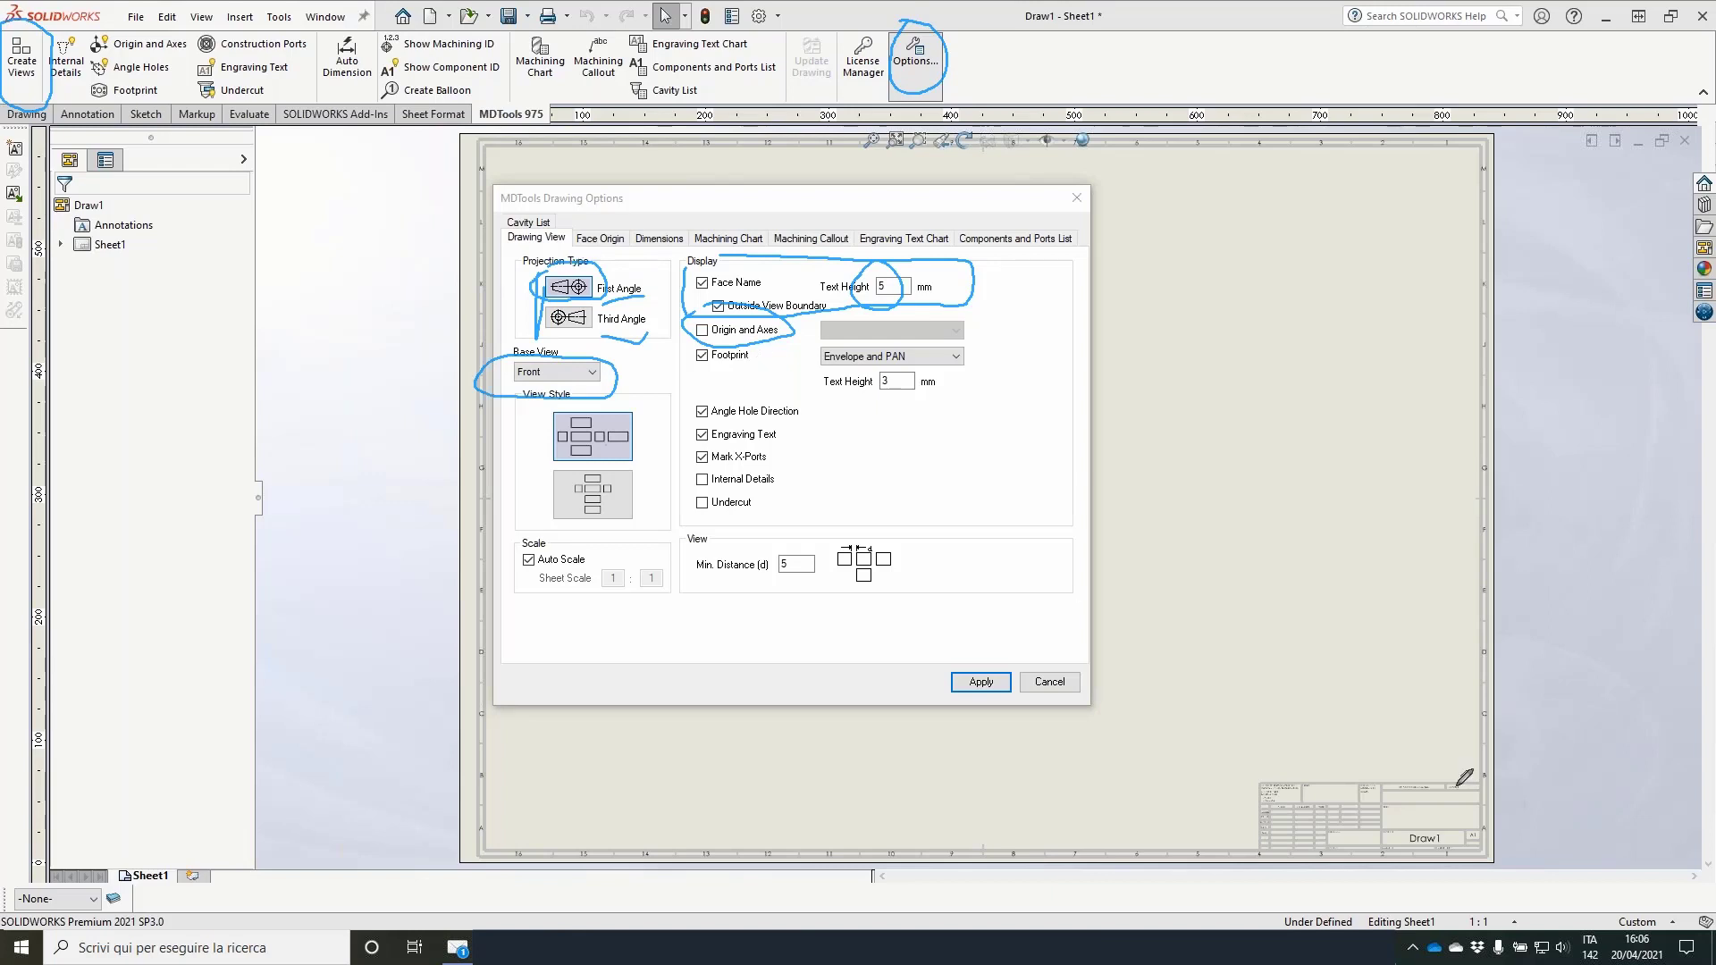
pyautogui.press('Escape')
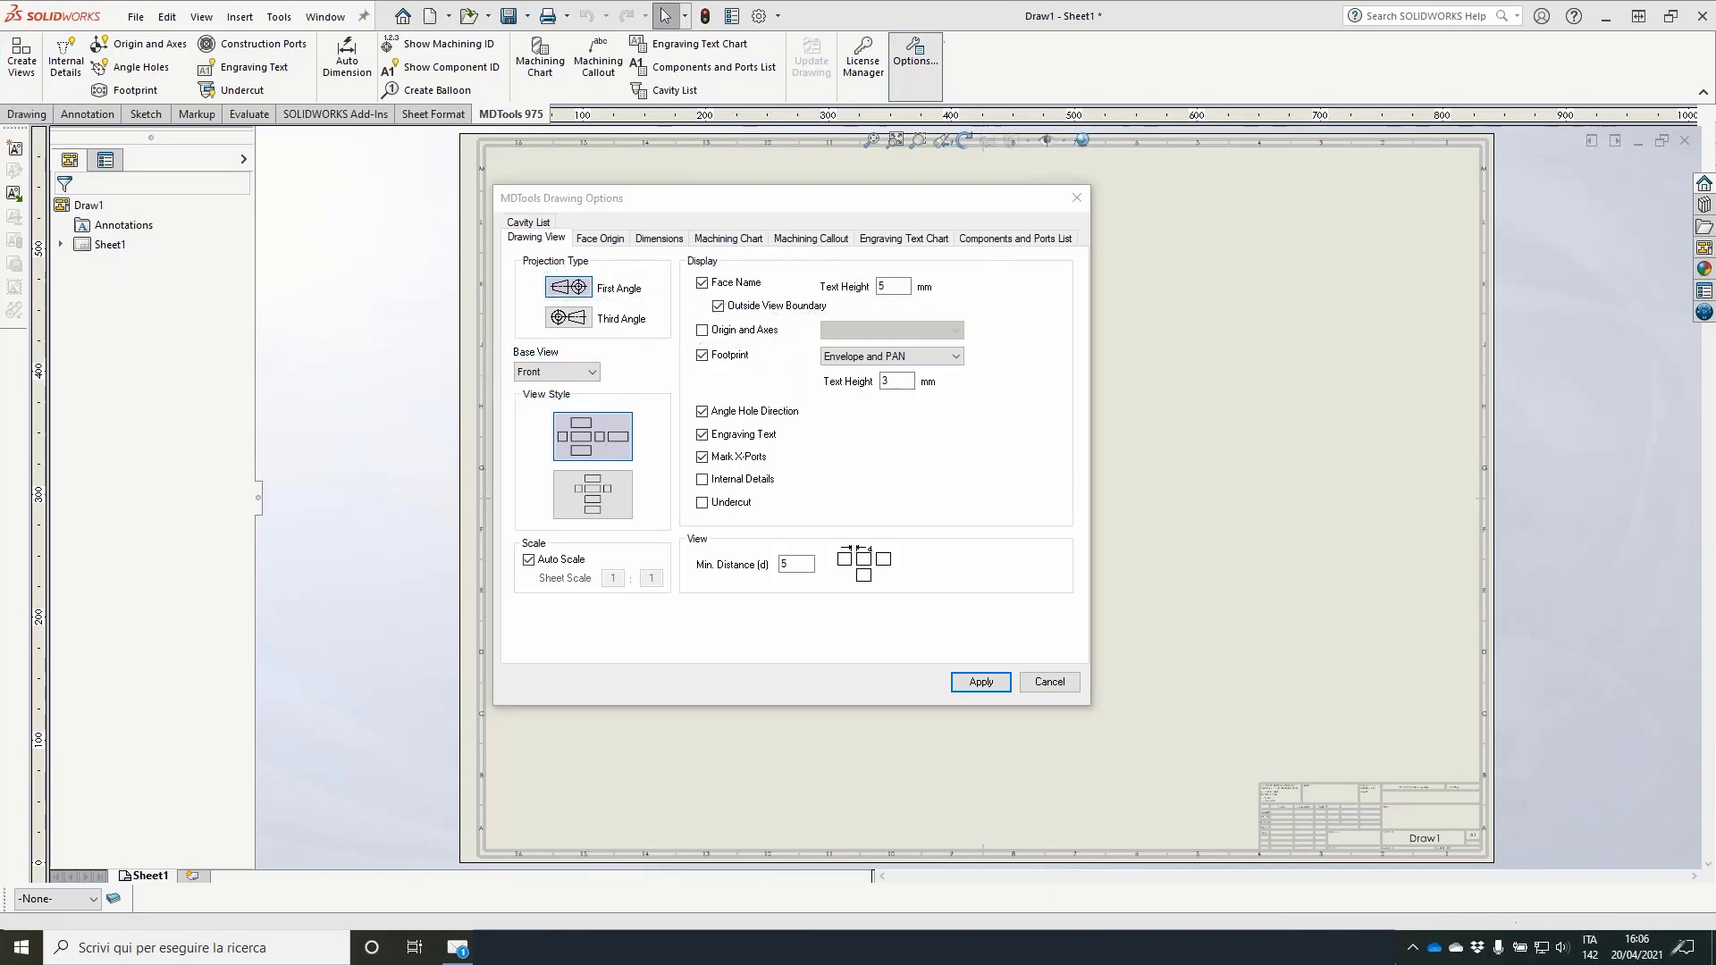
pyautogui.moveTo(761, 257)
pyautogui.mouseDown()
pyautogui.moveTo(775, 290)
pyautogui.moveTo(770, 266)
pyautogui.mouseUp()
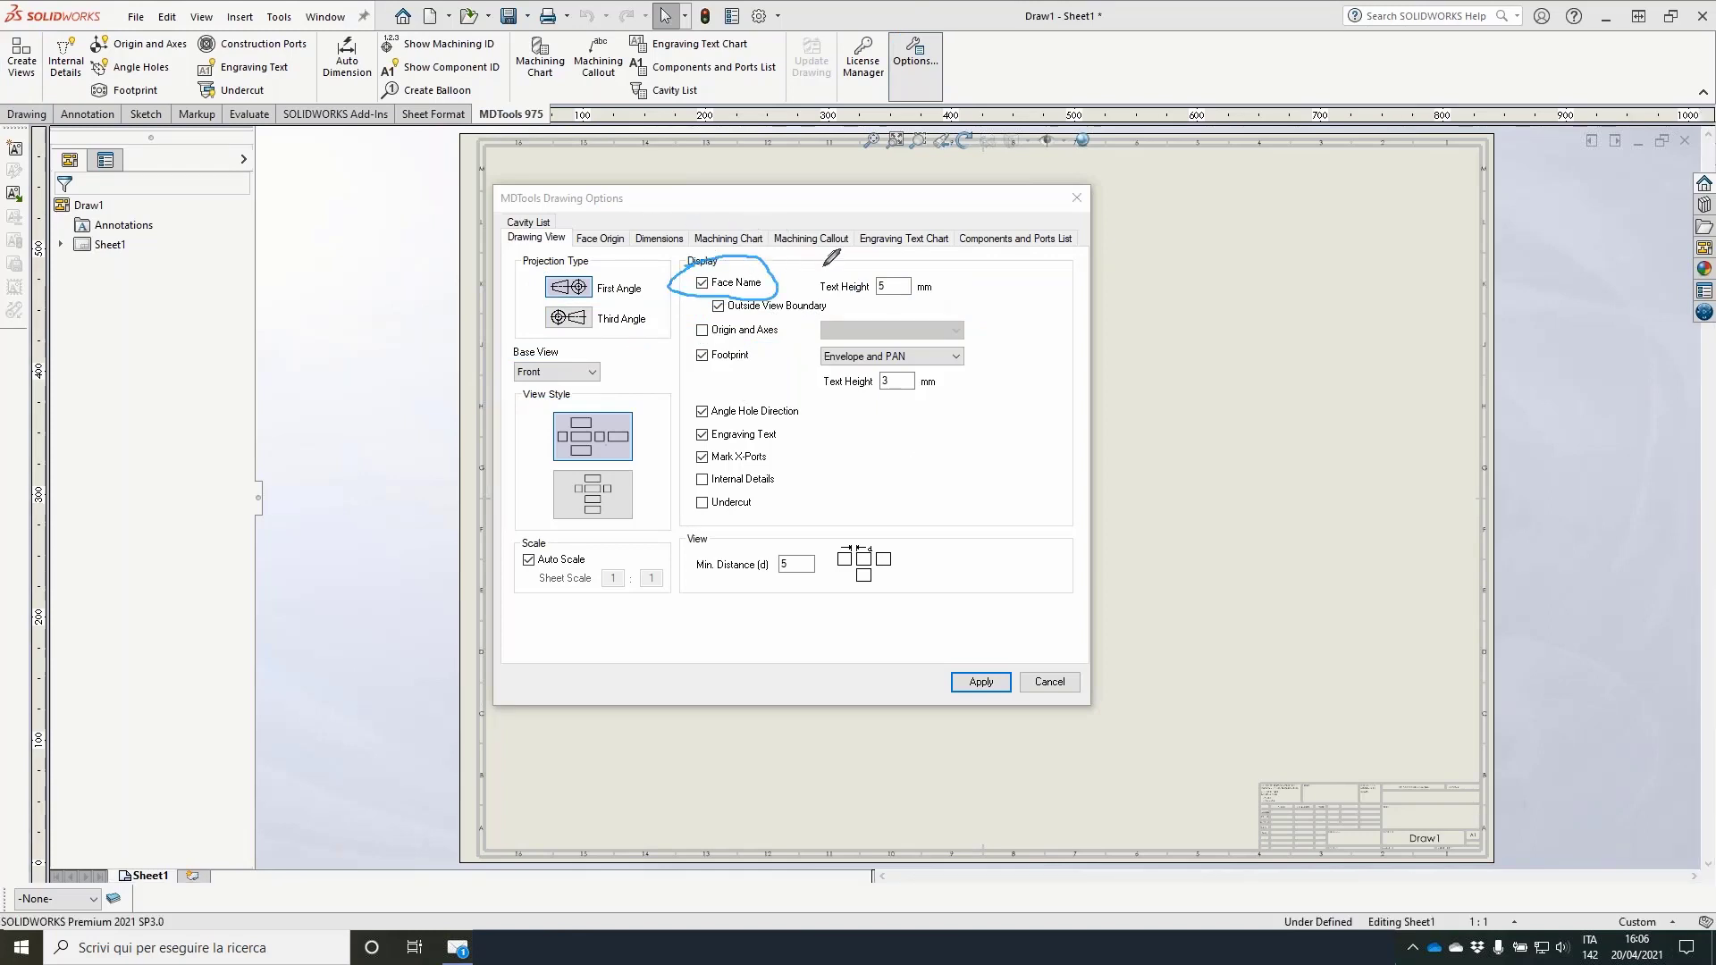
# Step: Dismiss the drawing options and generate the MDTools views of the BlockWebinar block on the sheet
pyautogui.click(1049, 680)
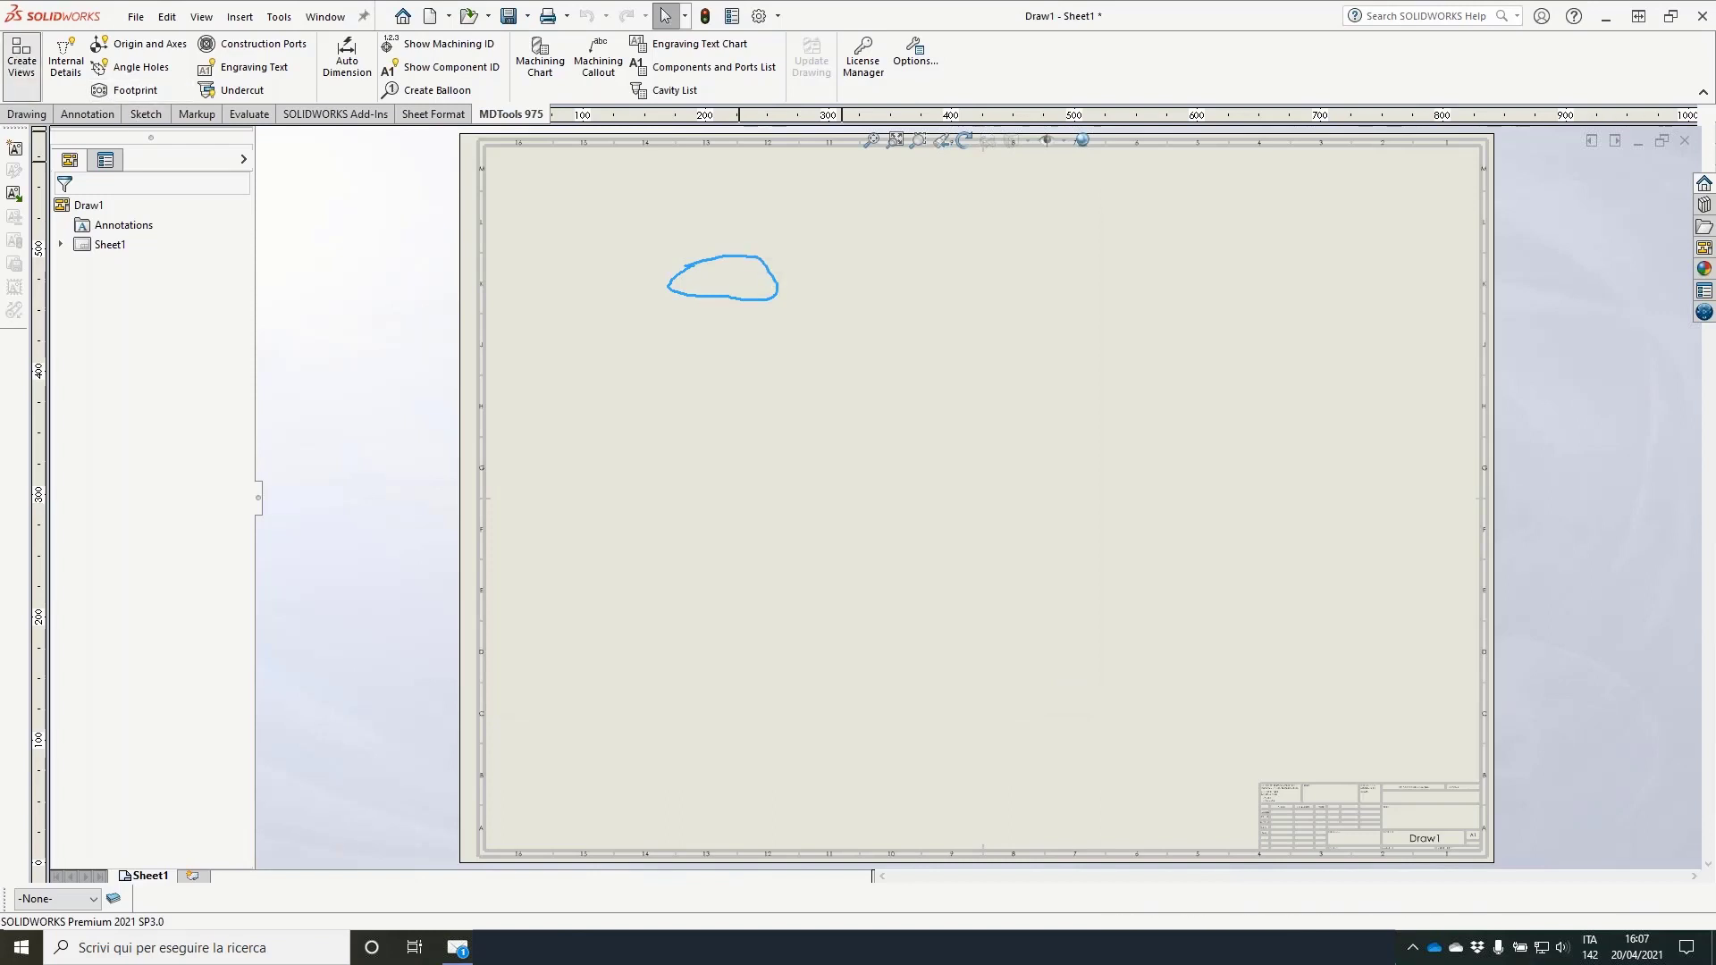
pyautogui.click(22, 55)
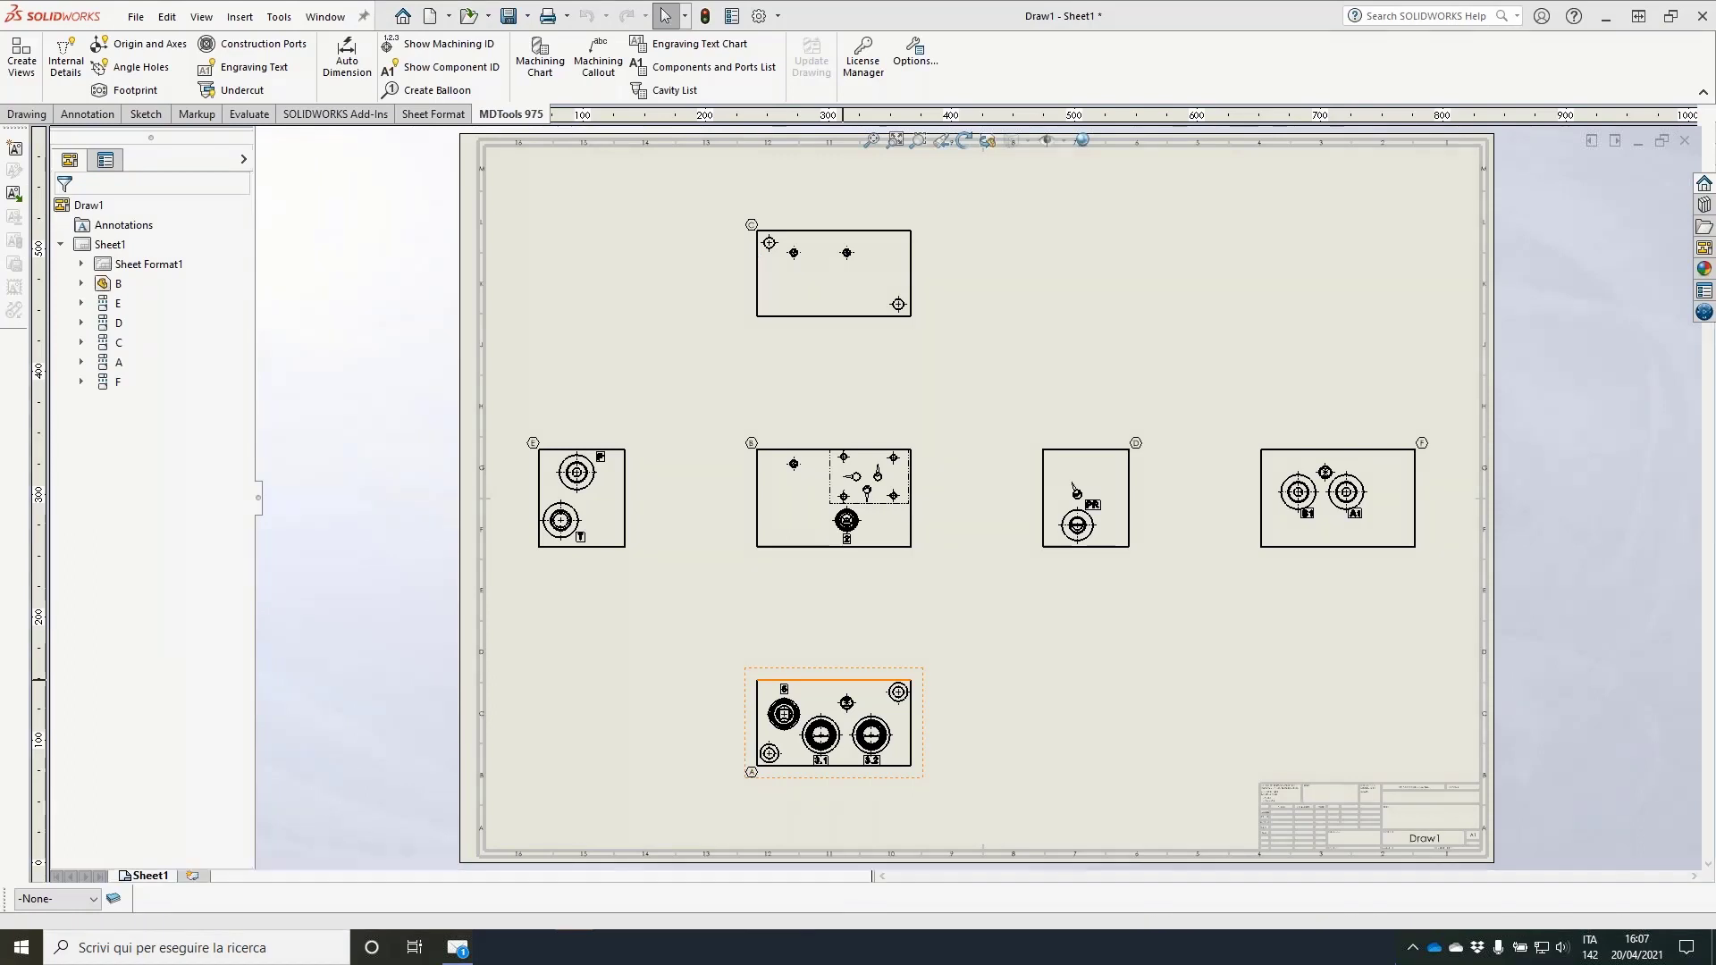
# Step: Examine the face names, port labels and hole symbols in views E and B
pyautogui.press('Delete')
pyautogui.scroll(-6, 583, 534)
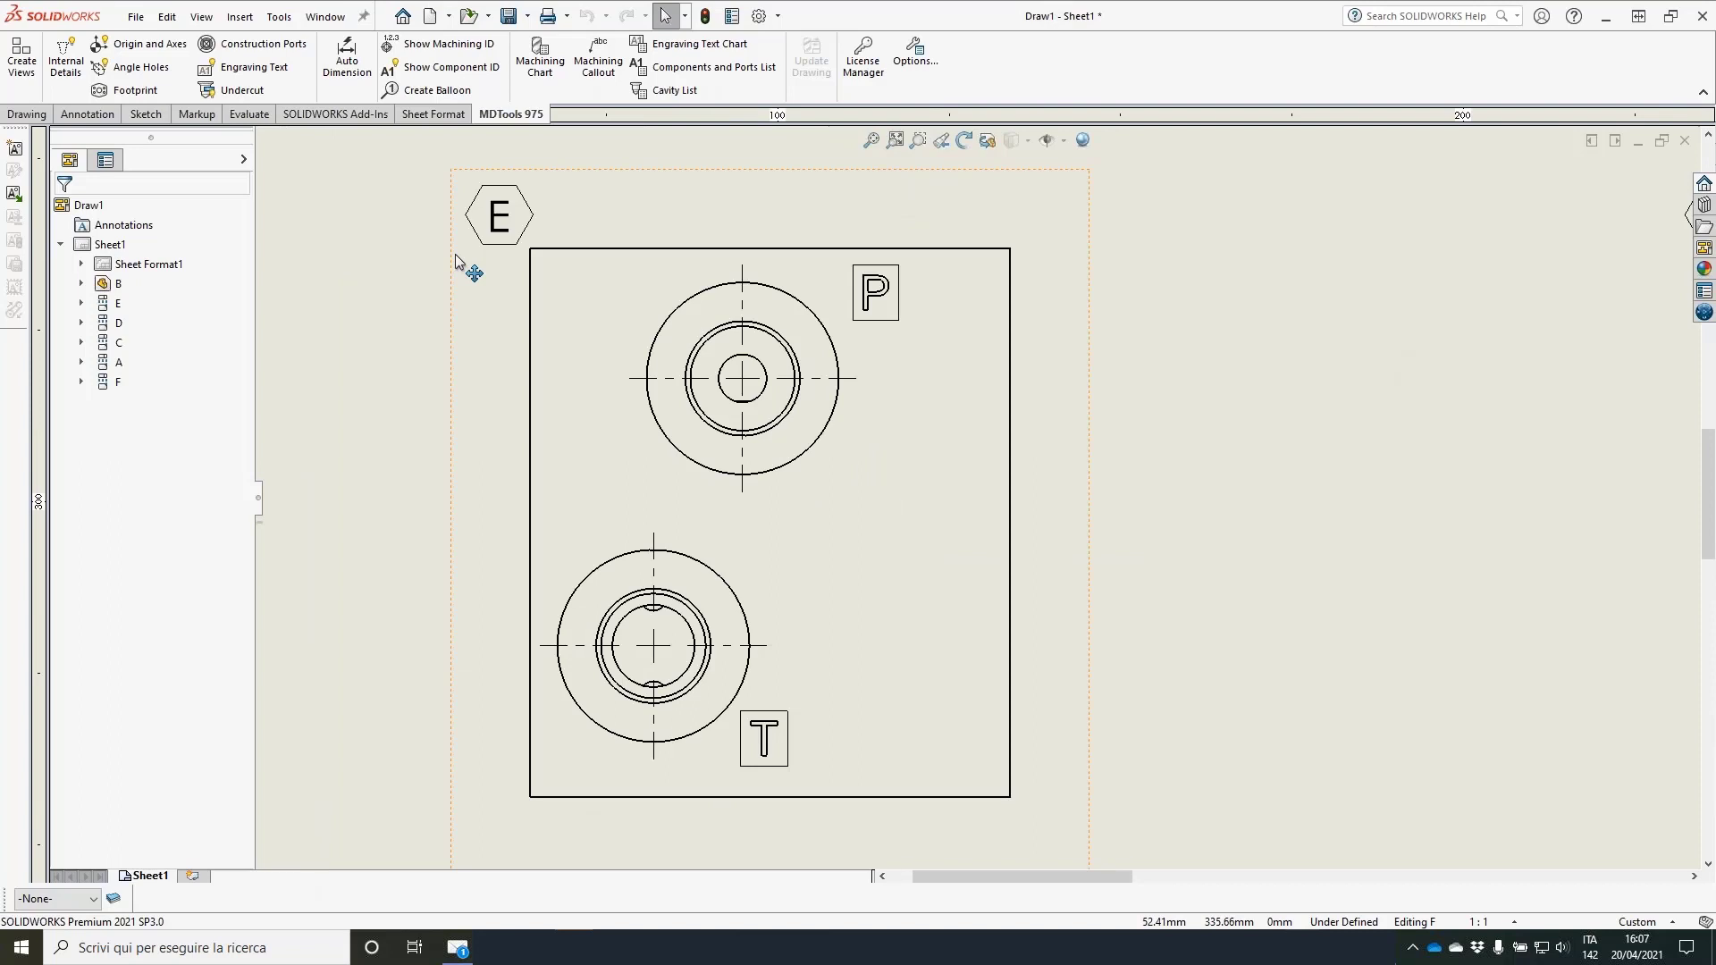
pyautogui.moveTo(499, 215); pyautogui.dragTo(597, 313, button='middle')
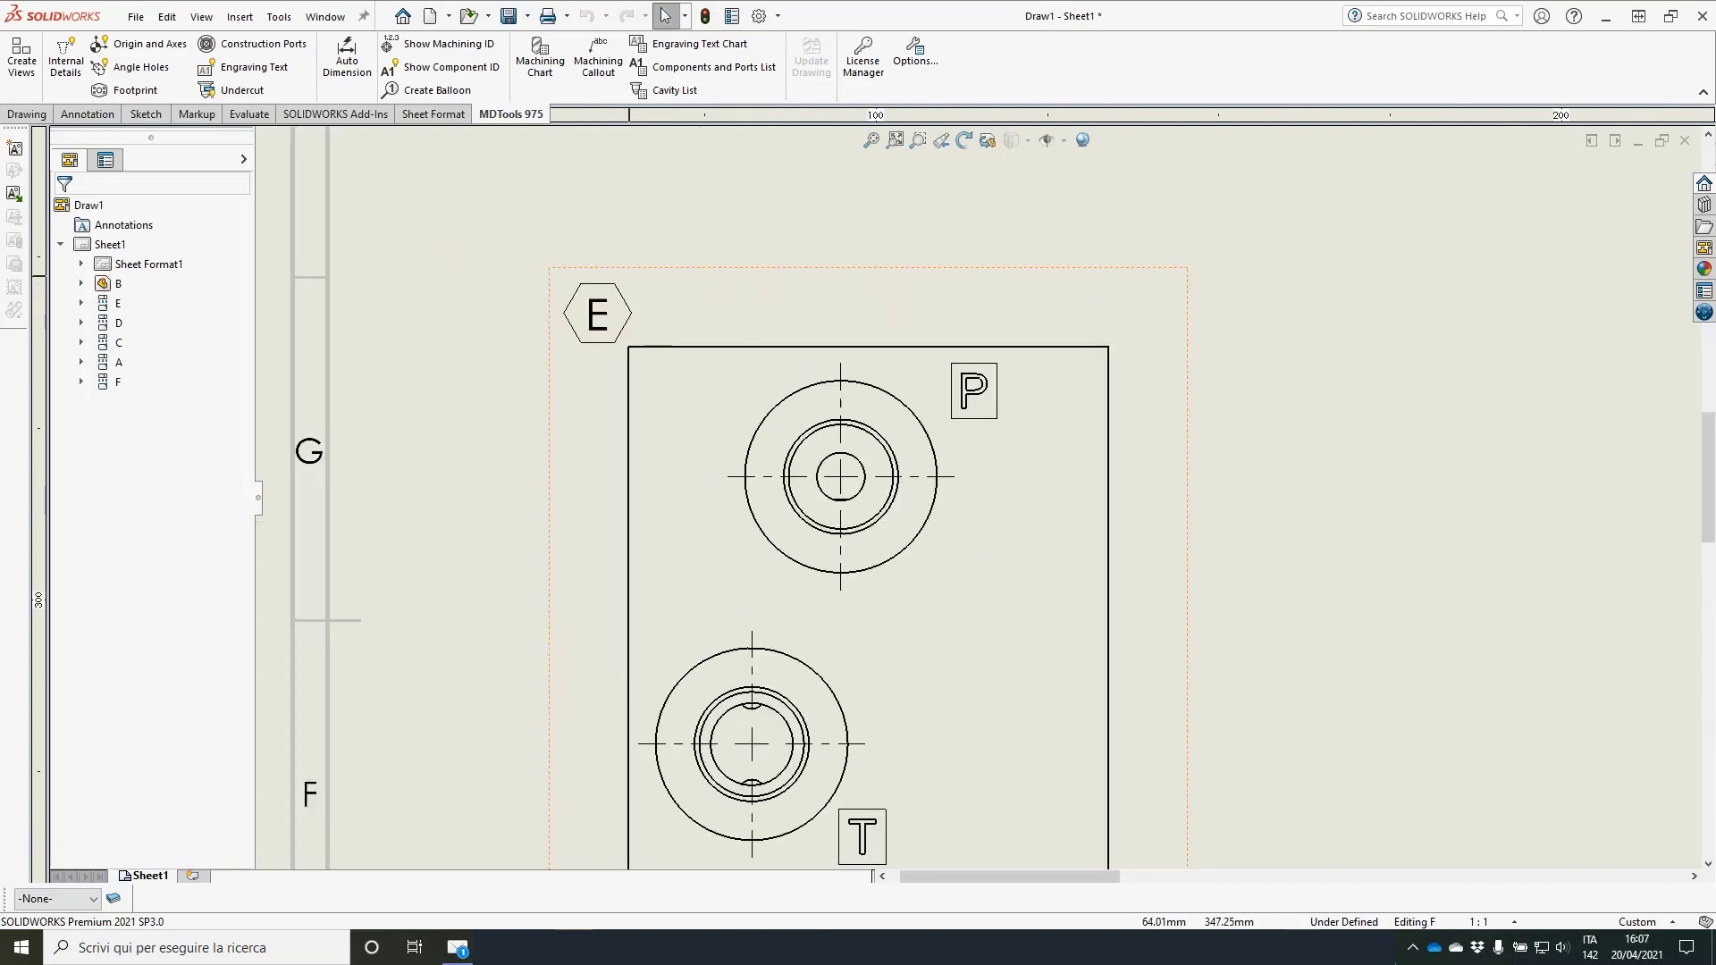
pyautogui.scroll(3, 628, 276)
pyautogui.moveTo(1387, 489); pyautogui.dragTo(533, 441, button='middle')
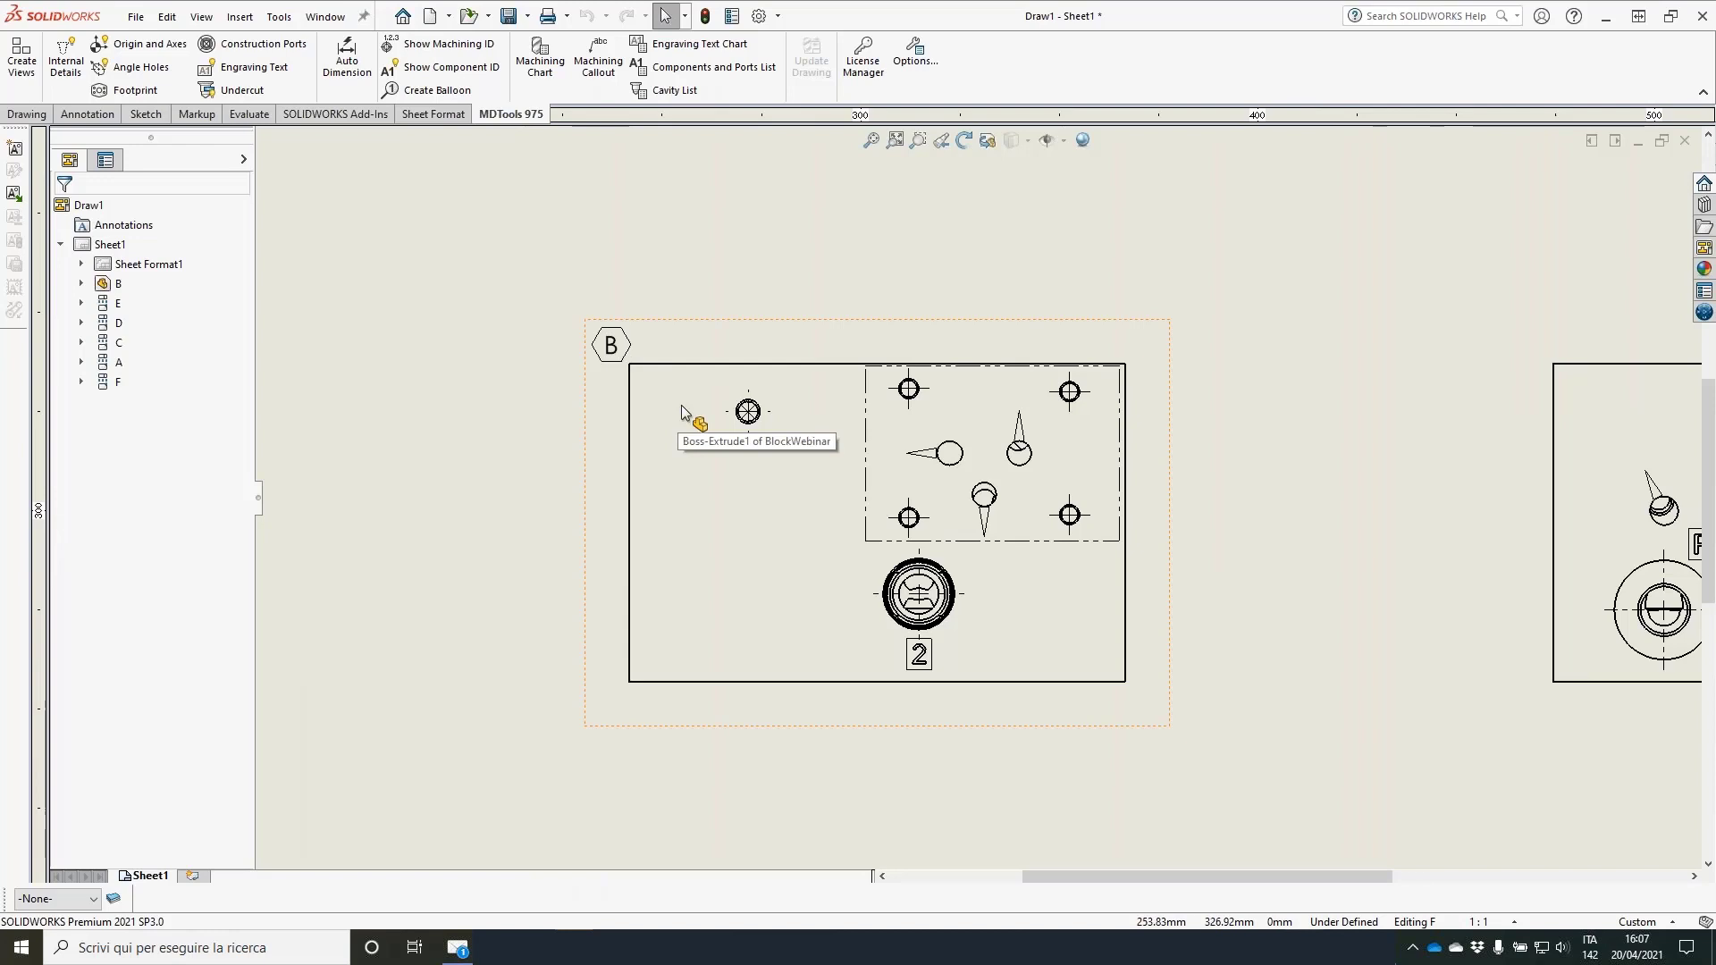
pyautogui.scroll(-4, 684, 412)
pyautogui.scroll(-4, 836, 452)
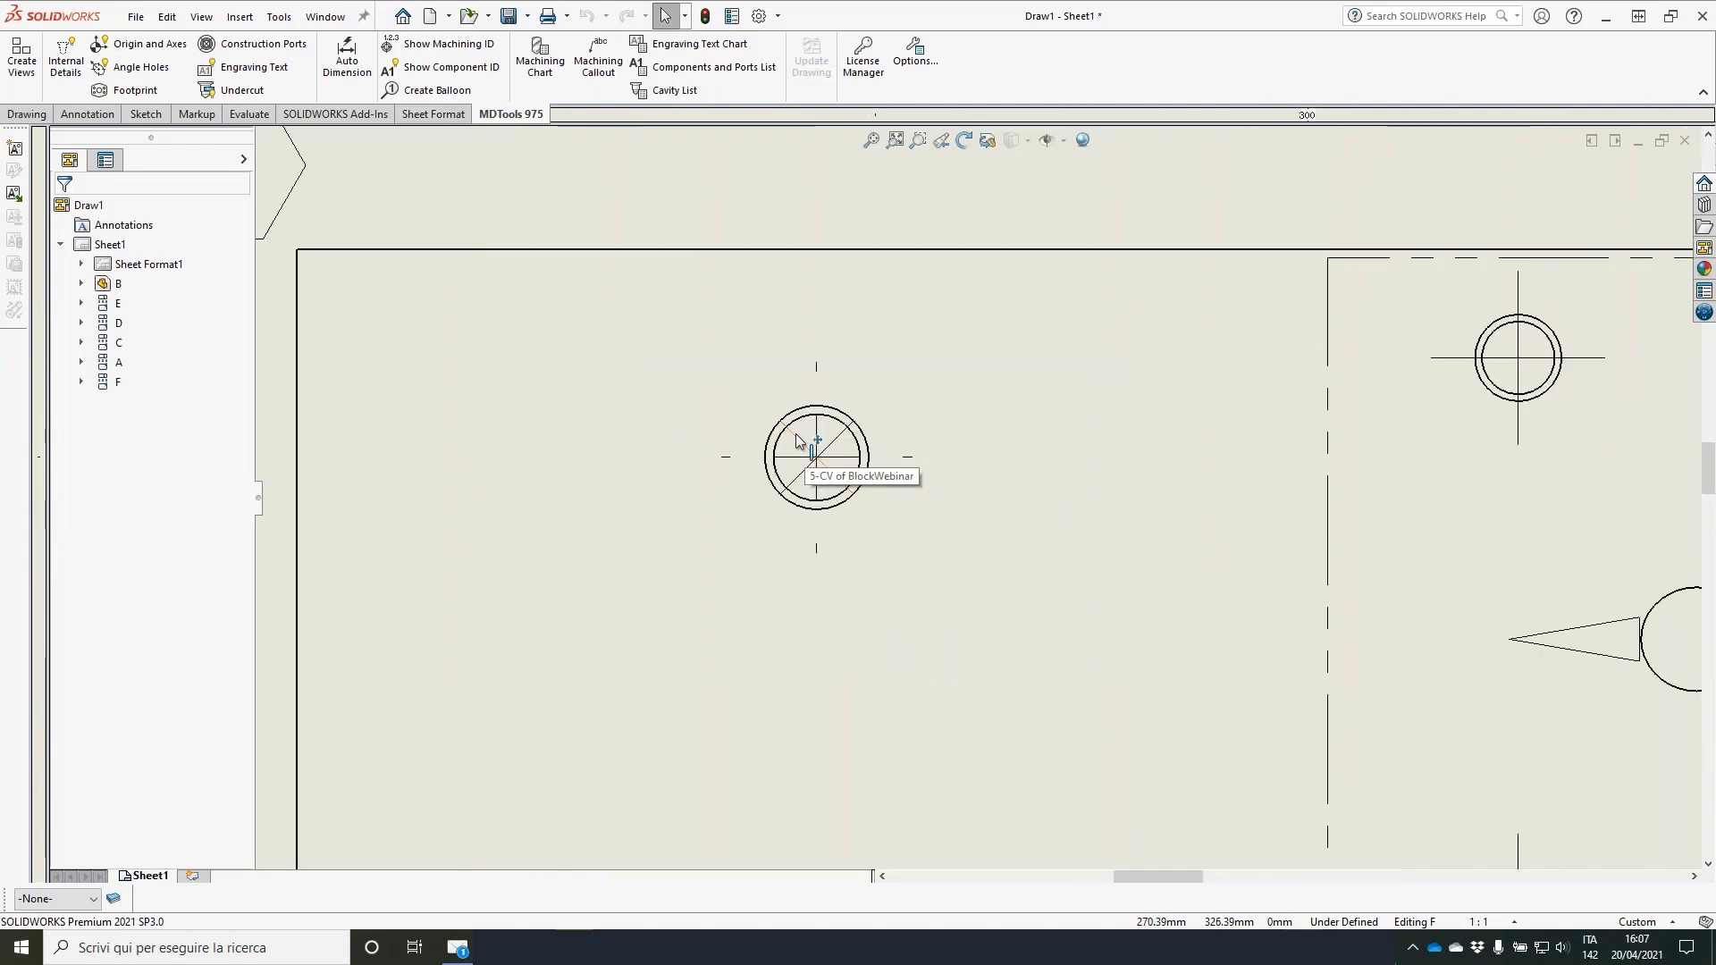
pyautogui.scroll(6, 840, 444)
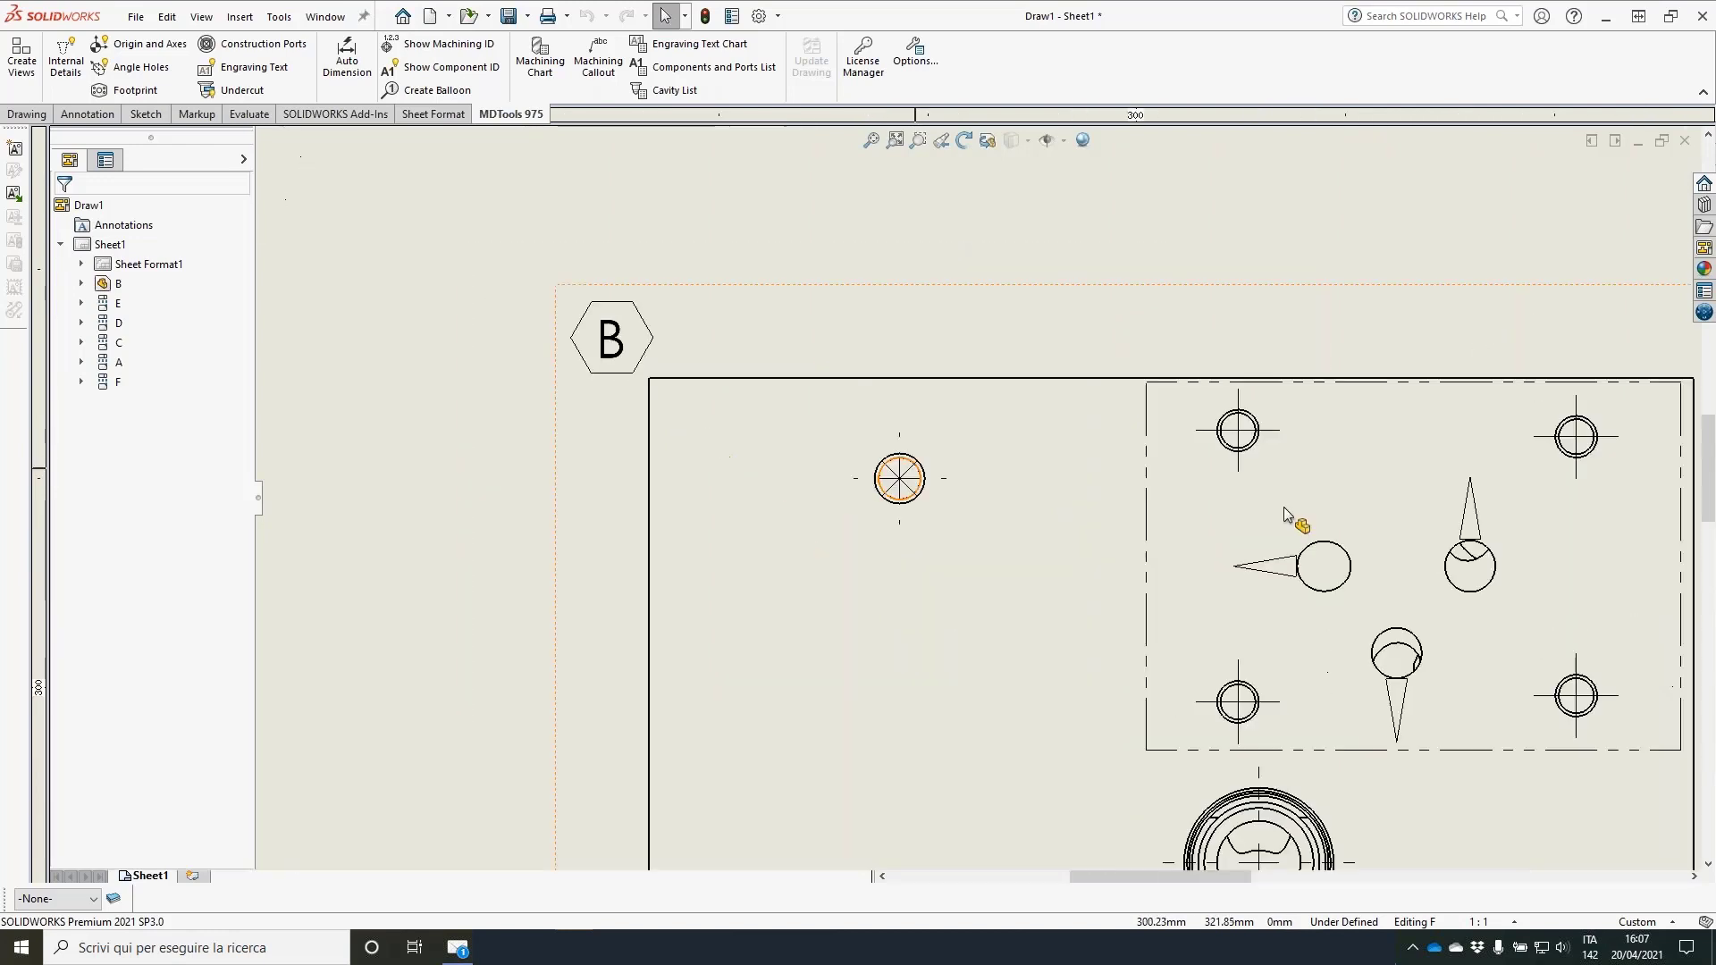
pyautogui.moveTo(1291, 514); pyautogui.dragTo(997, 351, button='middle')
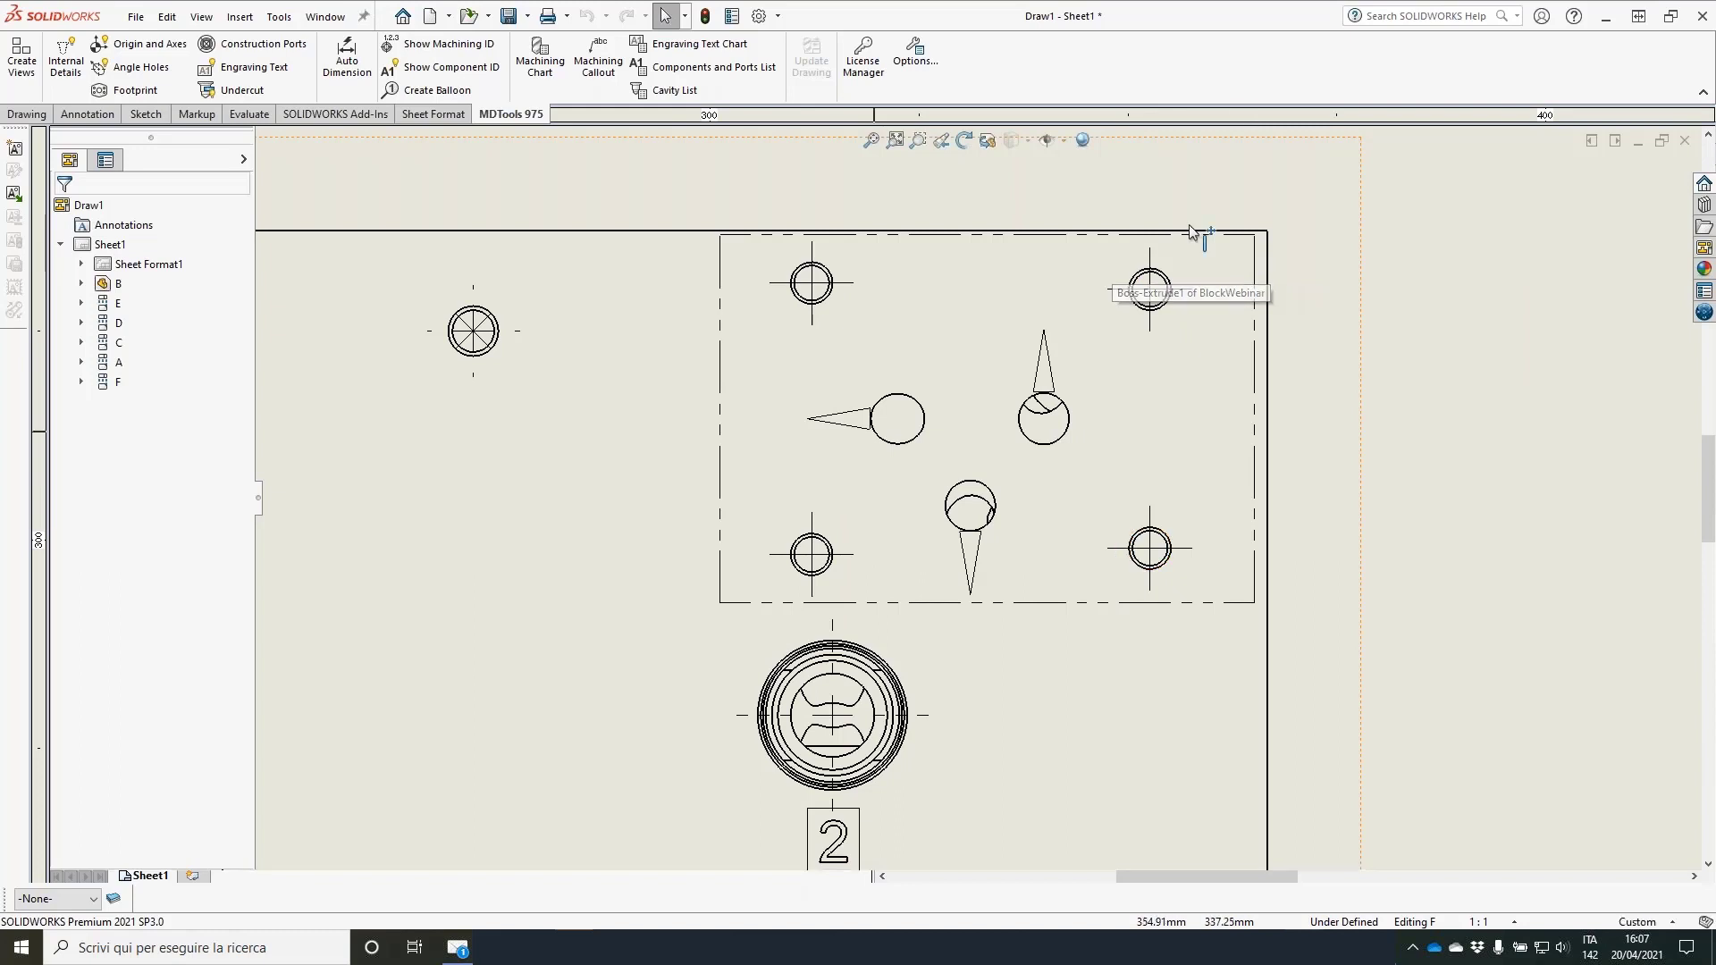
# Step: Add the footprint outline and port application names with a text height of 3 to the drawing
pyautogui.click(138, 93)
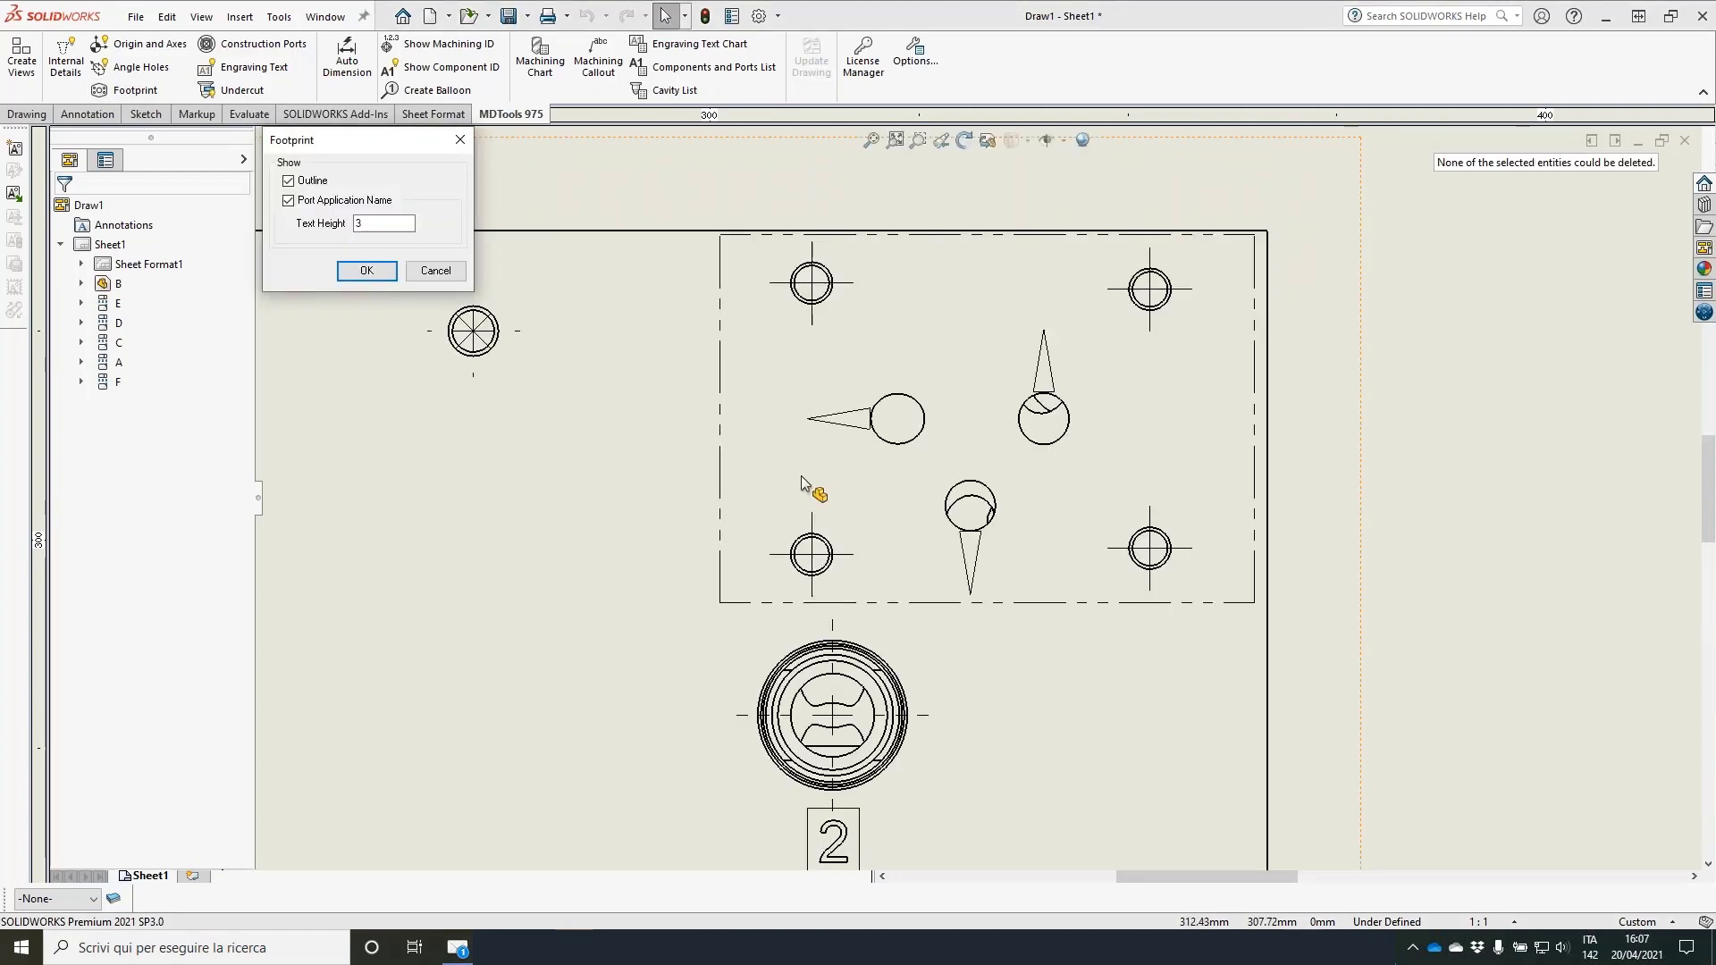
pyautogui.press('Return')
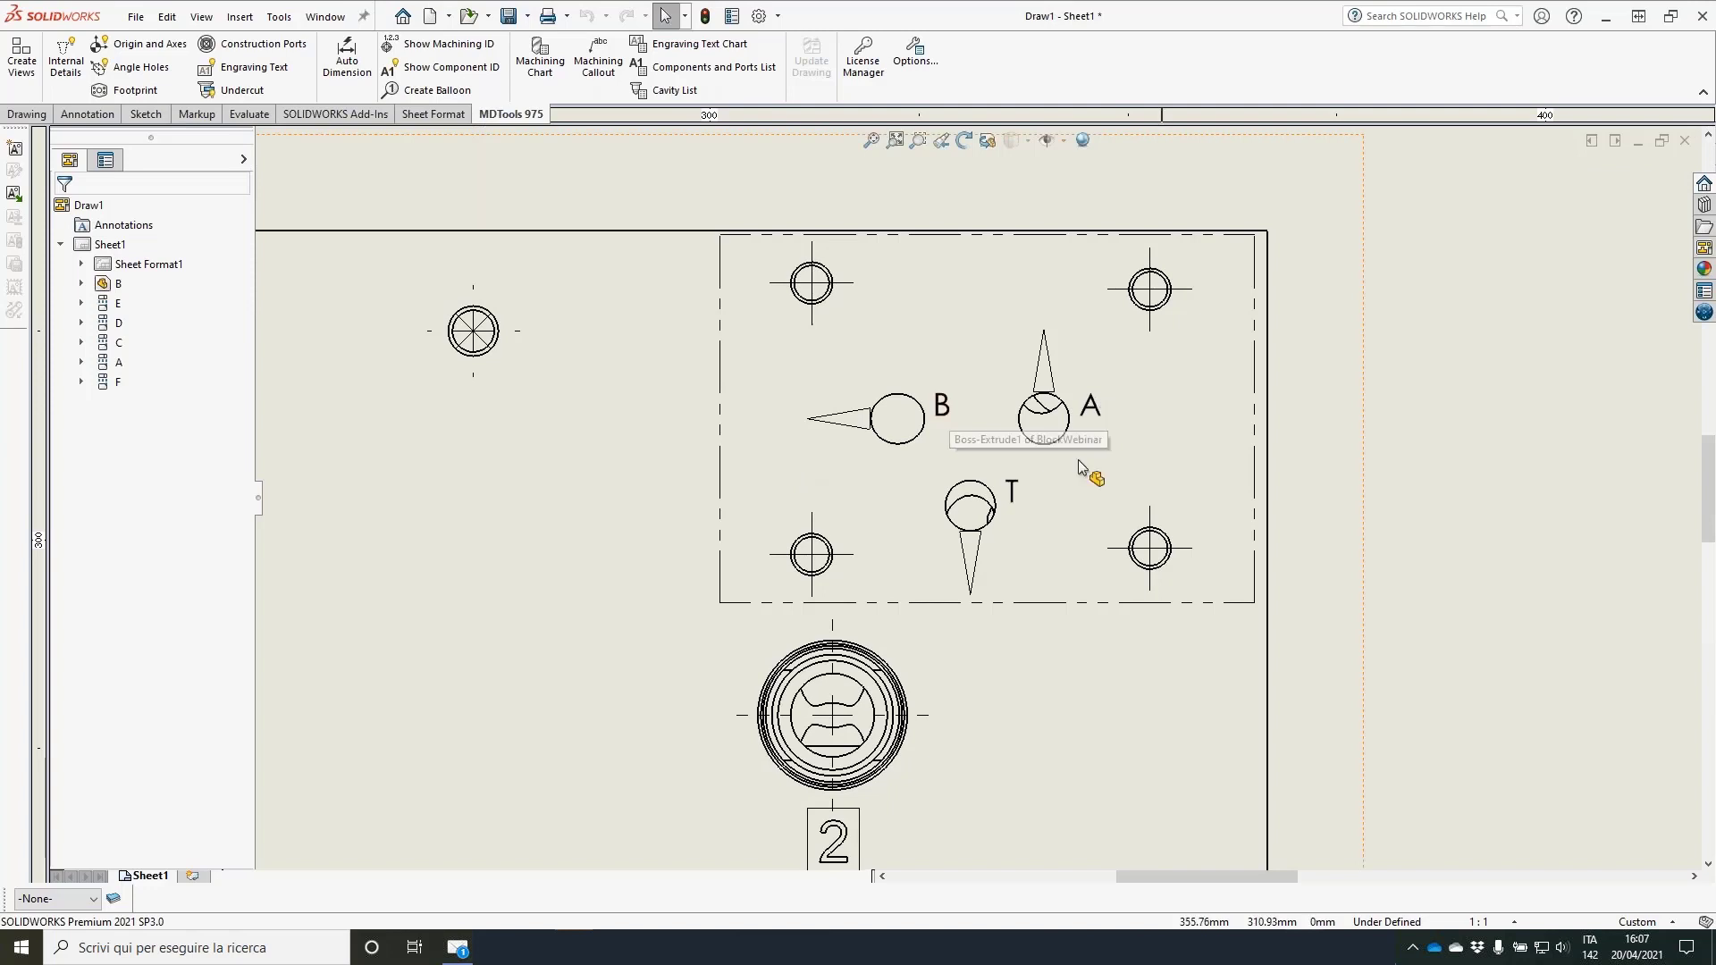
pyautogui.click(130, 96)
pyautogui.click(444, 272)
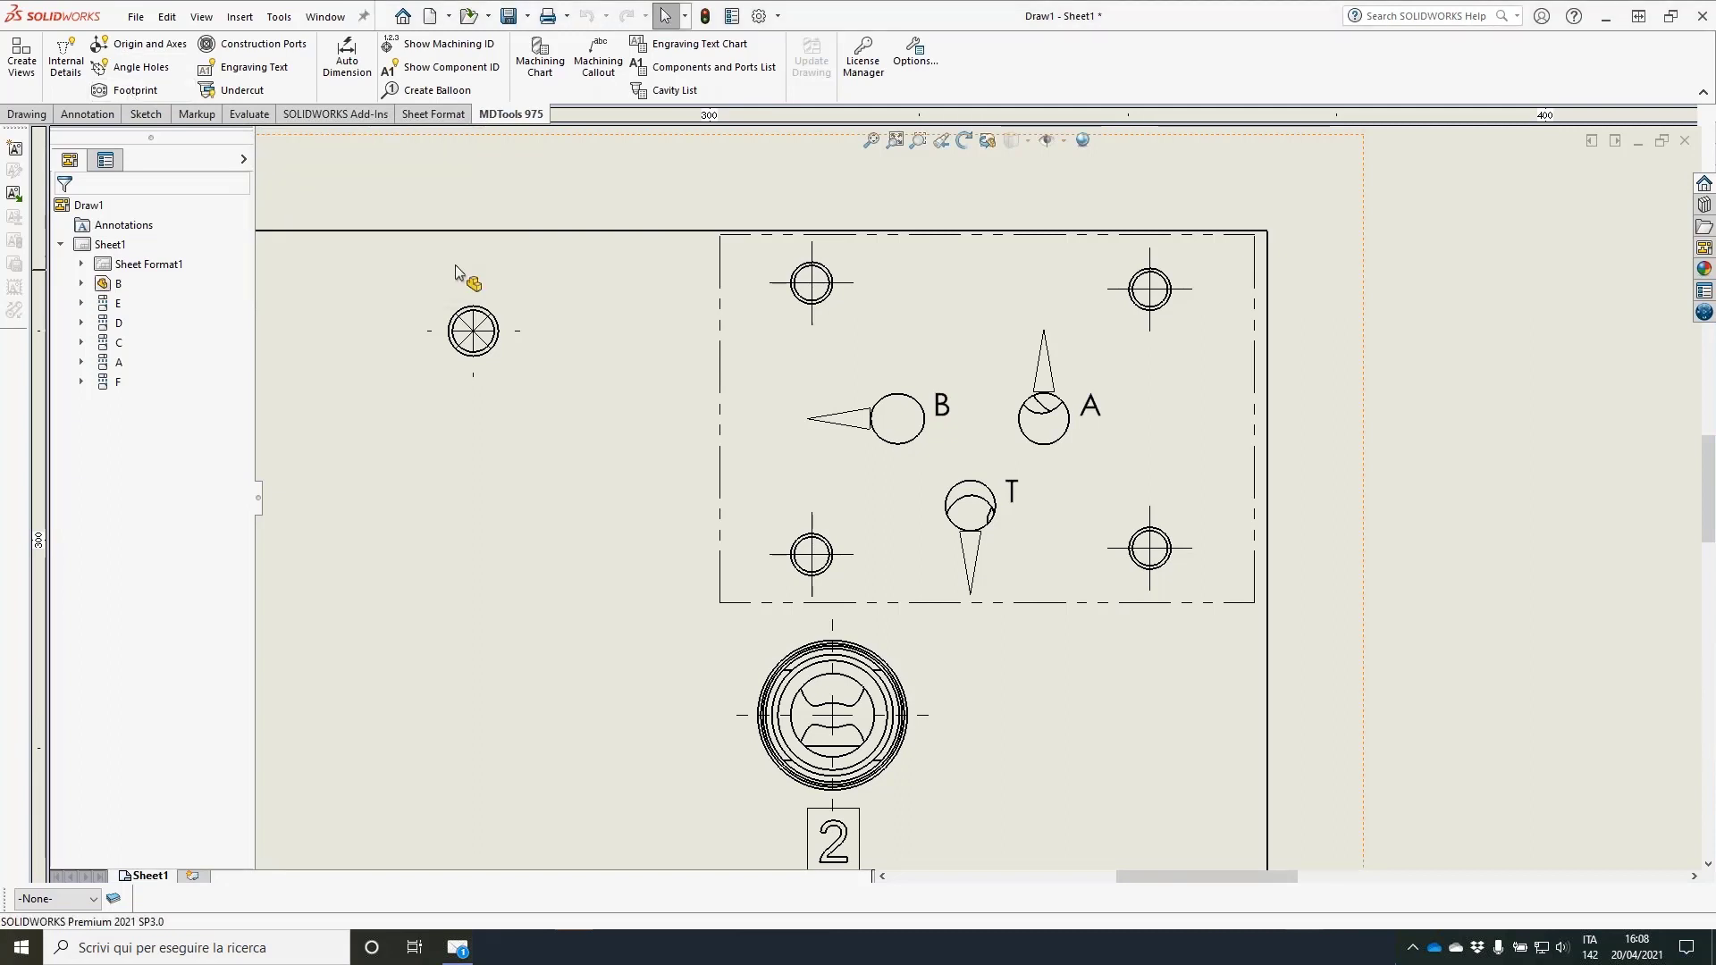
# Step: Open the MDTools drawing options at the face origin settings
pyautogui.click(913, 56)
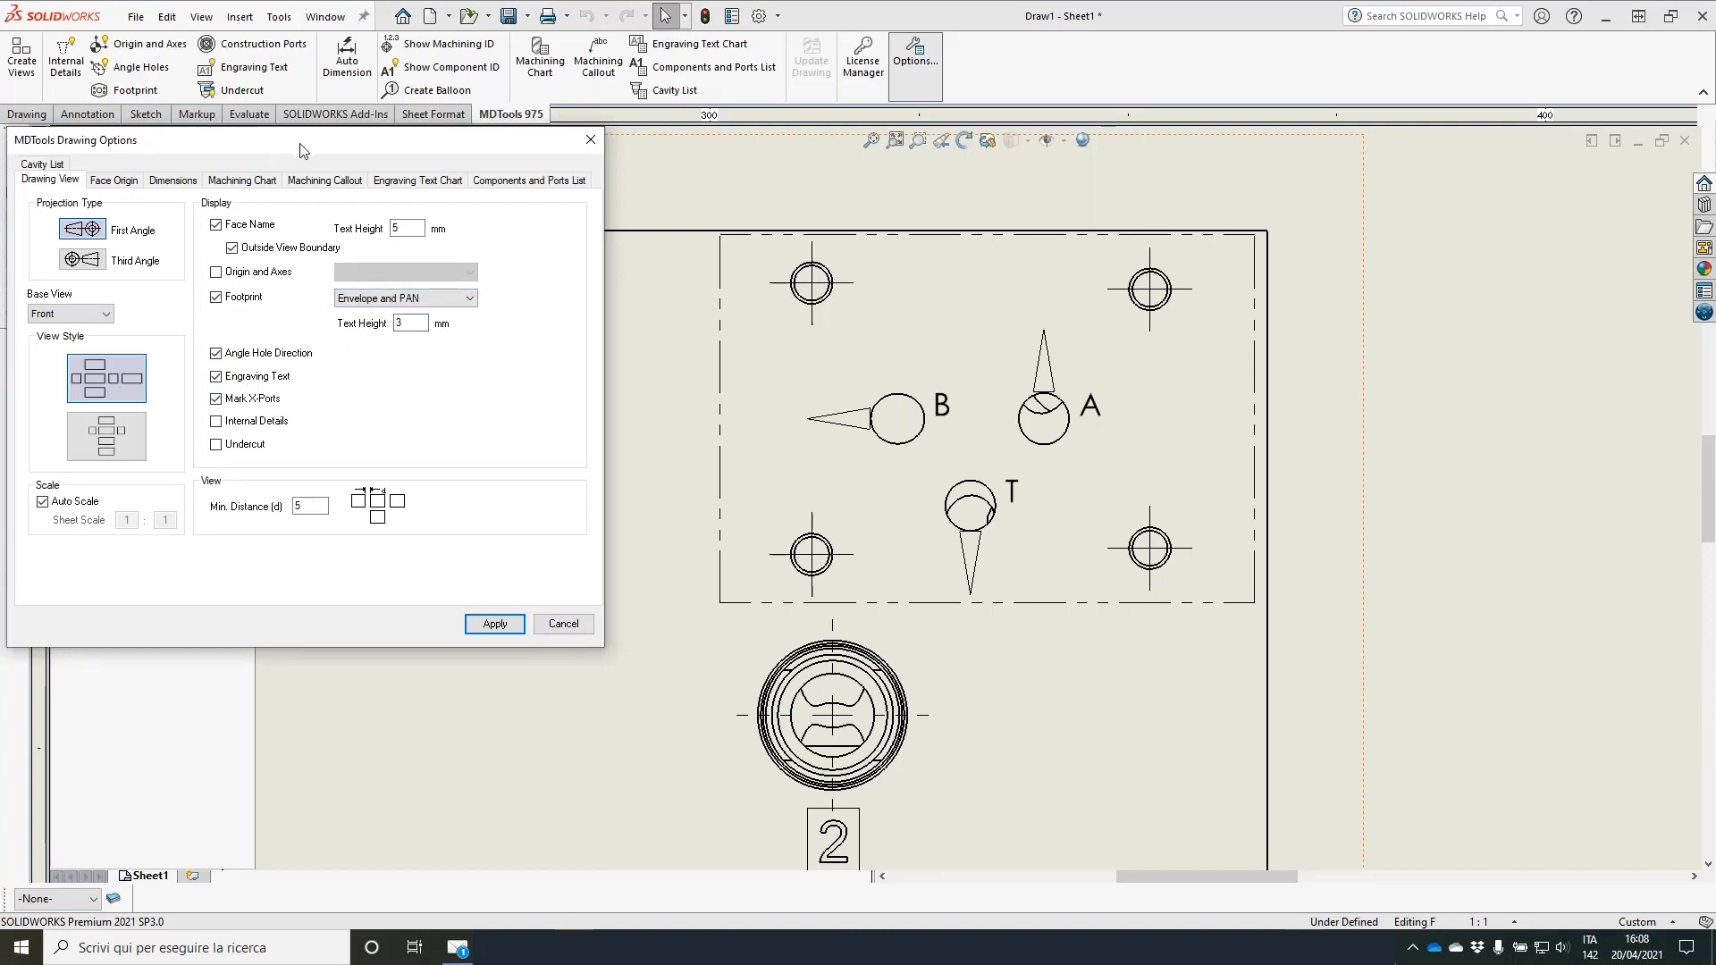
pyautogui.moveTo(304, 145); pyautogui.dragTo(669, 159)
pyautogui.click(442, 184)
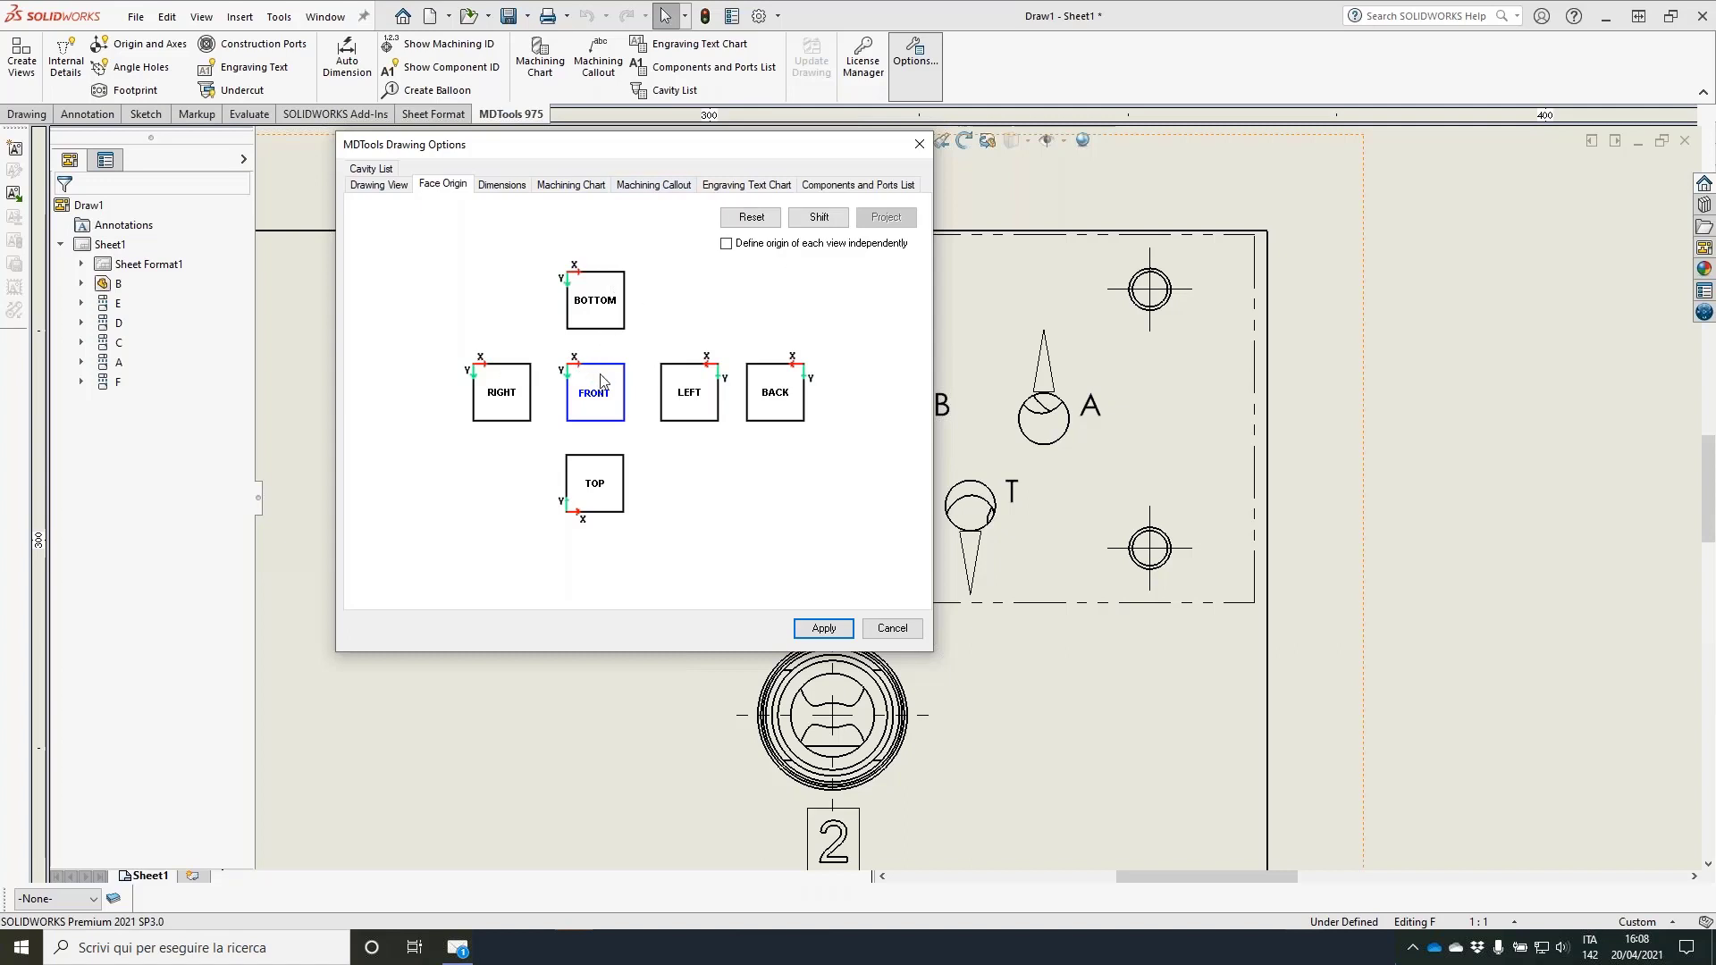
# Step: Try shifting the shared face origin through all corners of the FRONT view and back to its upper-left corner
pyautogui.click(830, 220)
pyautogui.click(831, 219)
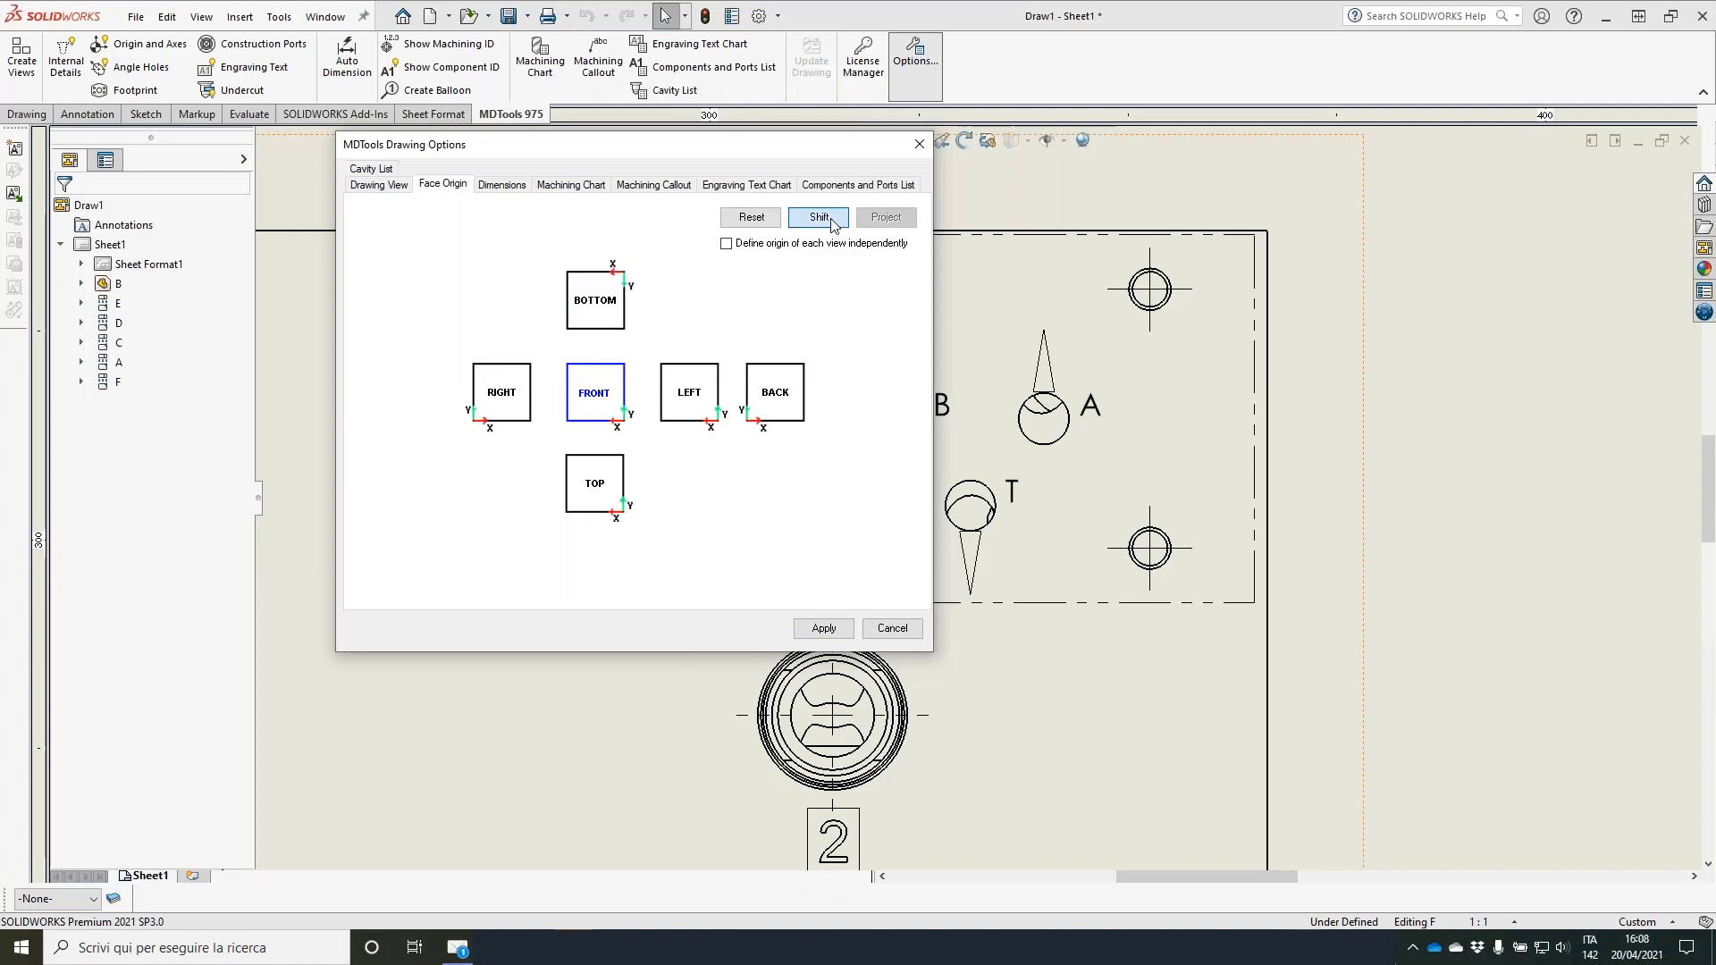
pyautogui.click(831, 220)
pyautogui.click(831, 220)
pyautogui.click(832, 220)
pyautogui.click(831, 220)
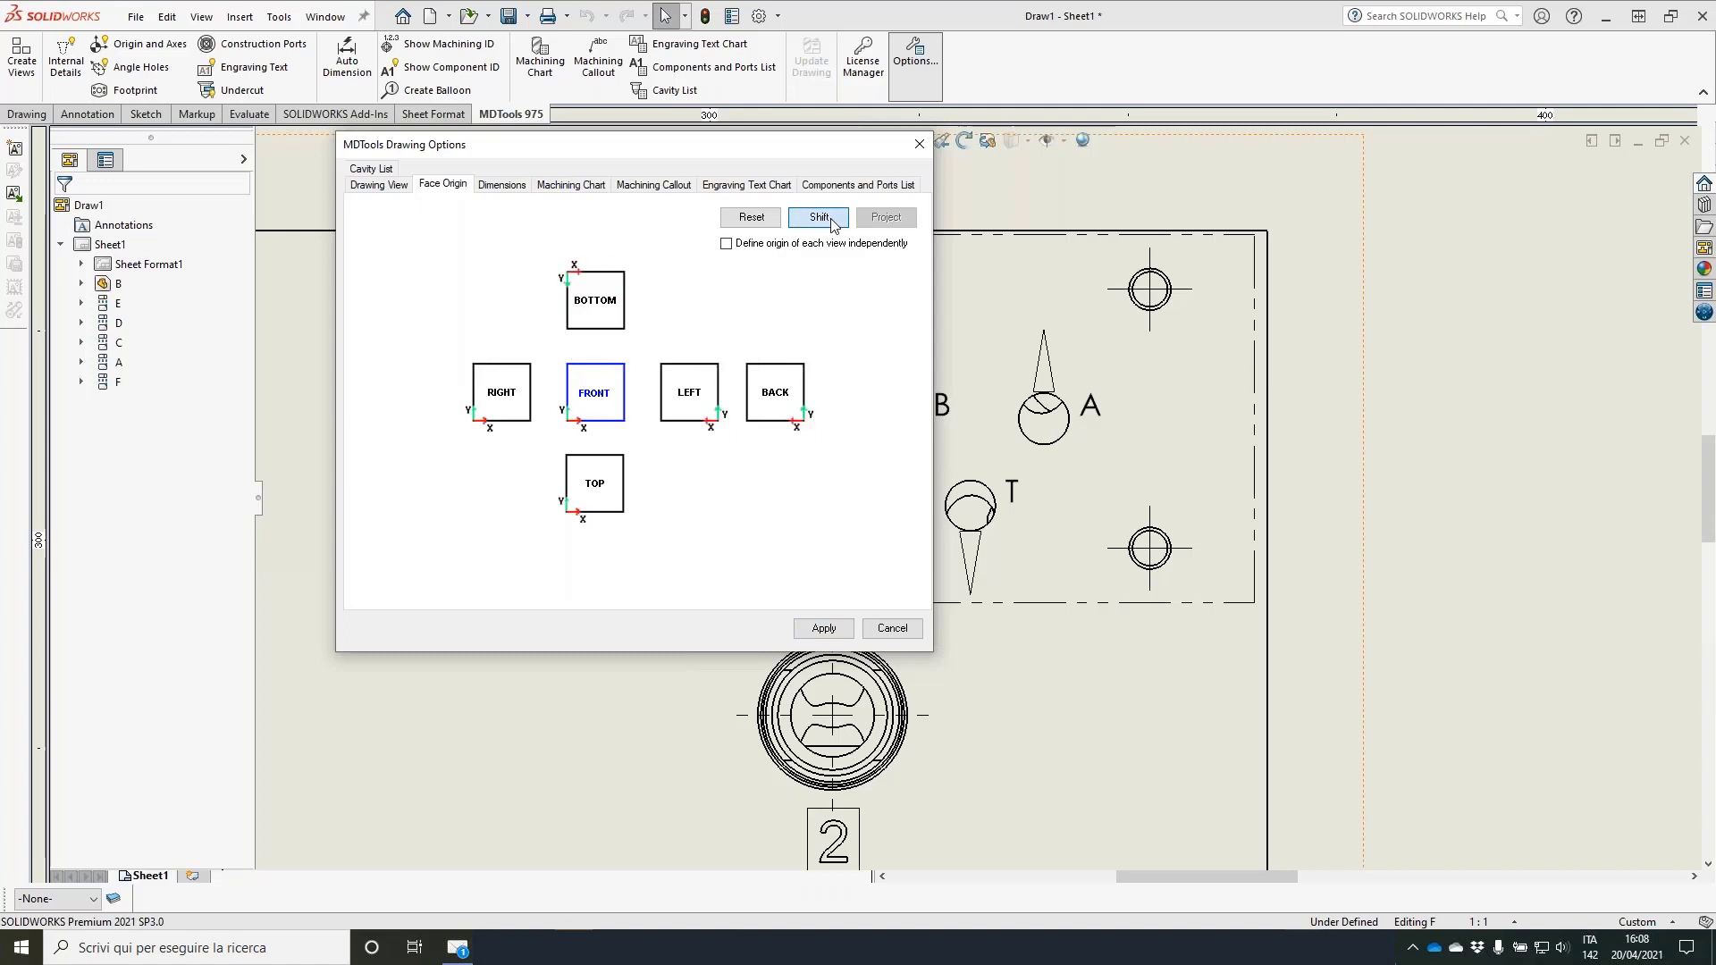
pyautogui.click(831, 220)
pyautogui.click(831, 220)
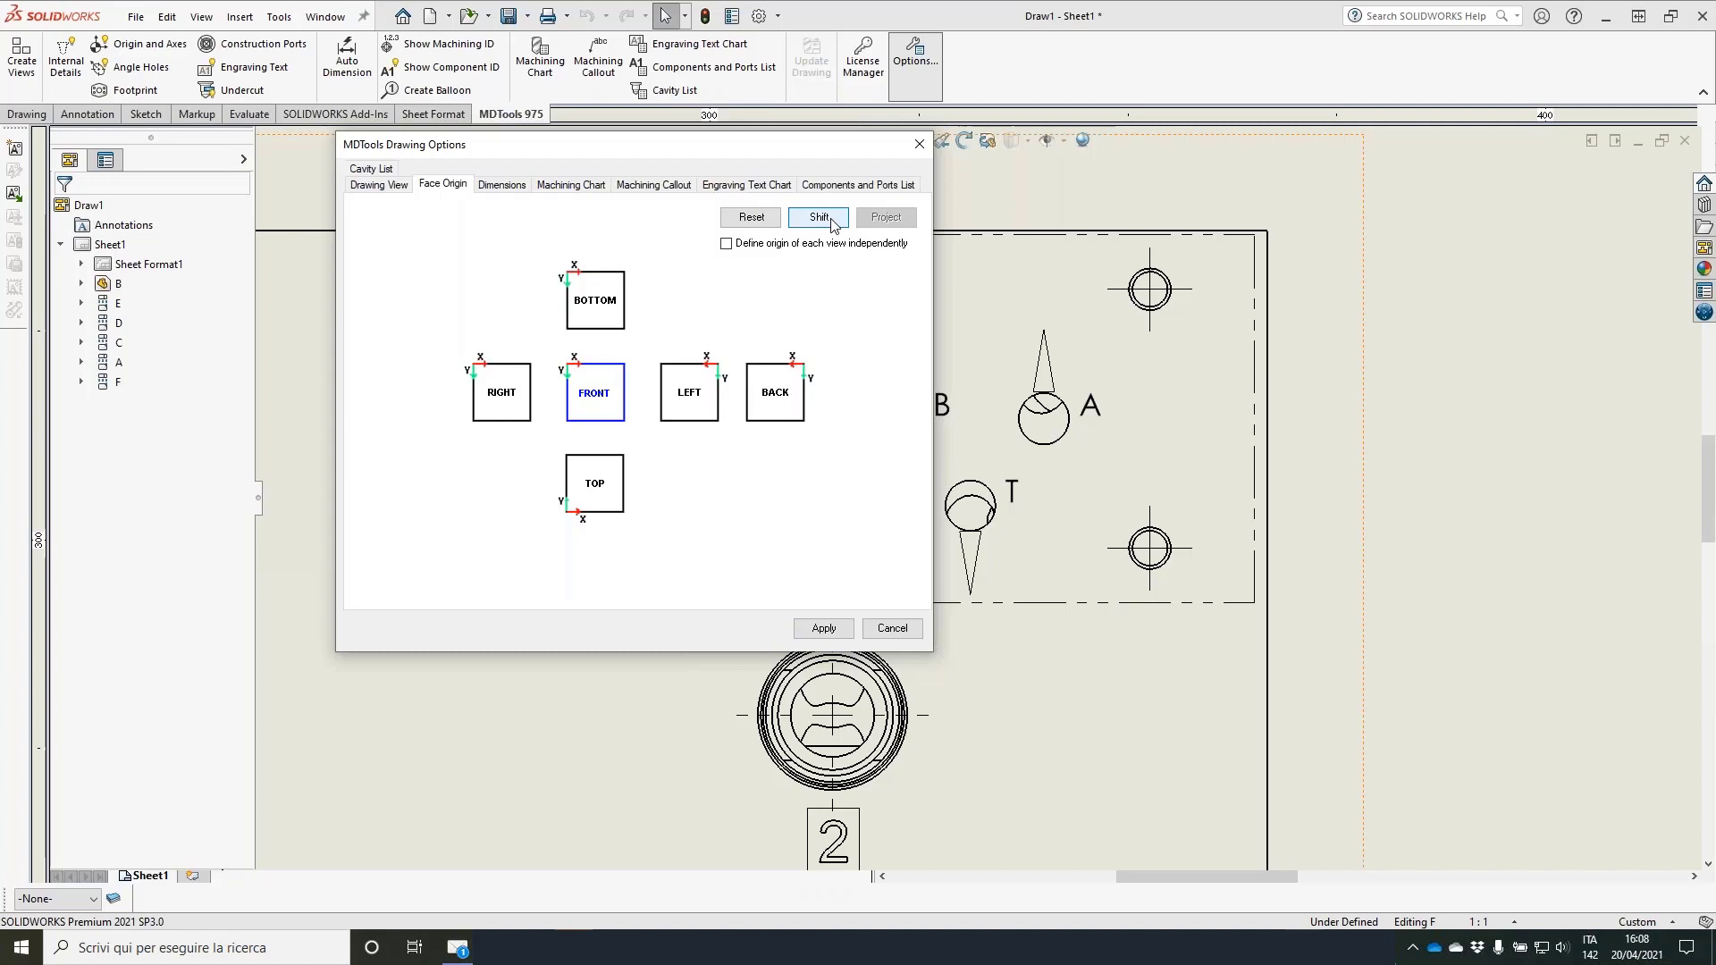
# Step: Try defining each view's origin independently, with the LEFT view's origin shifted to its upper-left corner
pyautogui.click(726, 244)
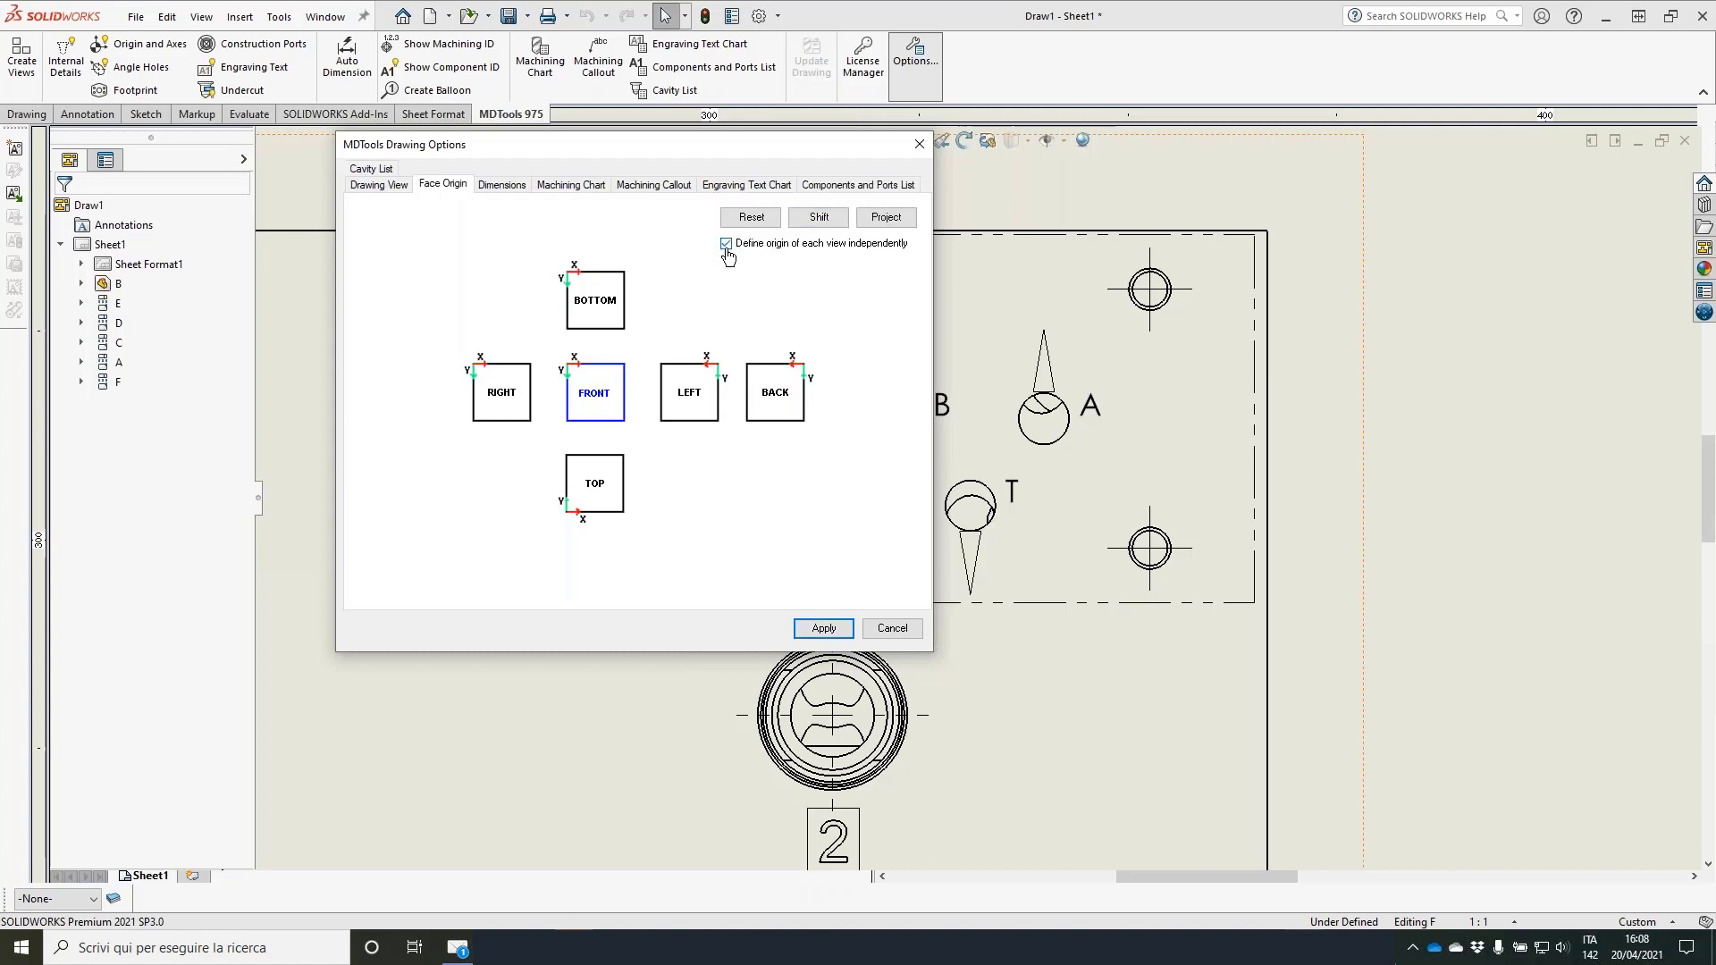
pyautogui.click(681, 372)
pyautogui.click(818, 219)
pyautogui.click(817, 218)
pyautogui.click(817, 219)
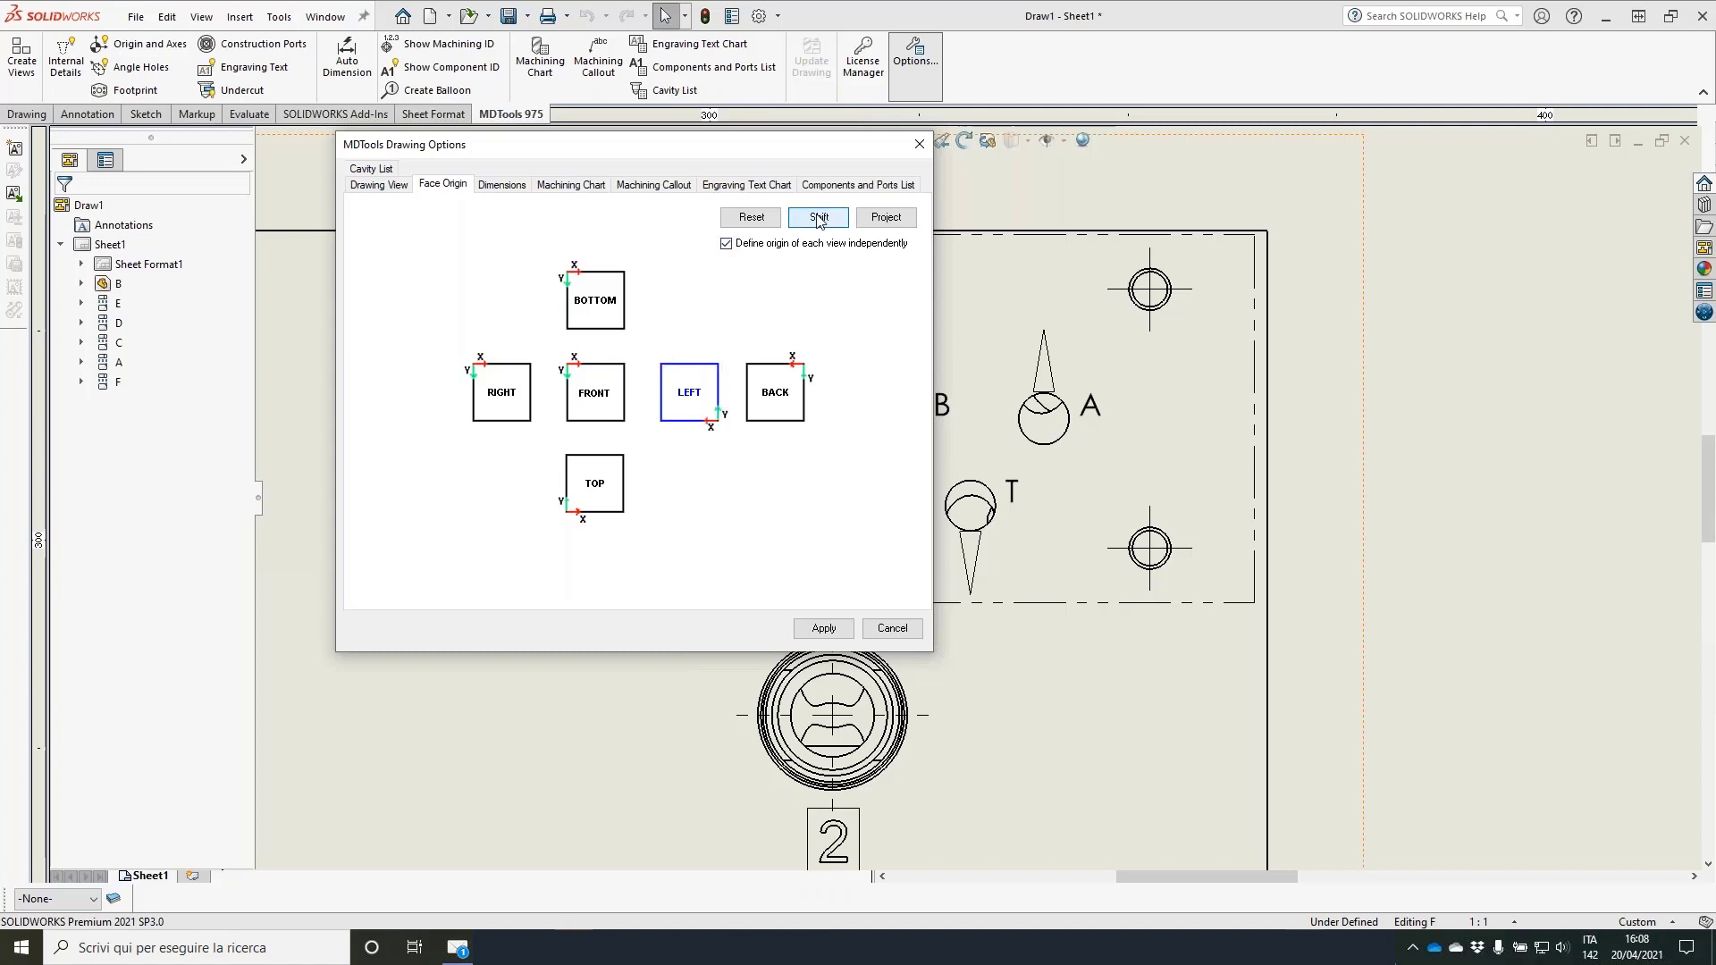
pyautogui.click(818, 218)
pyautogui.click(818, 219)
pyautogui.click(727, 244)
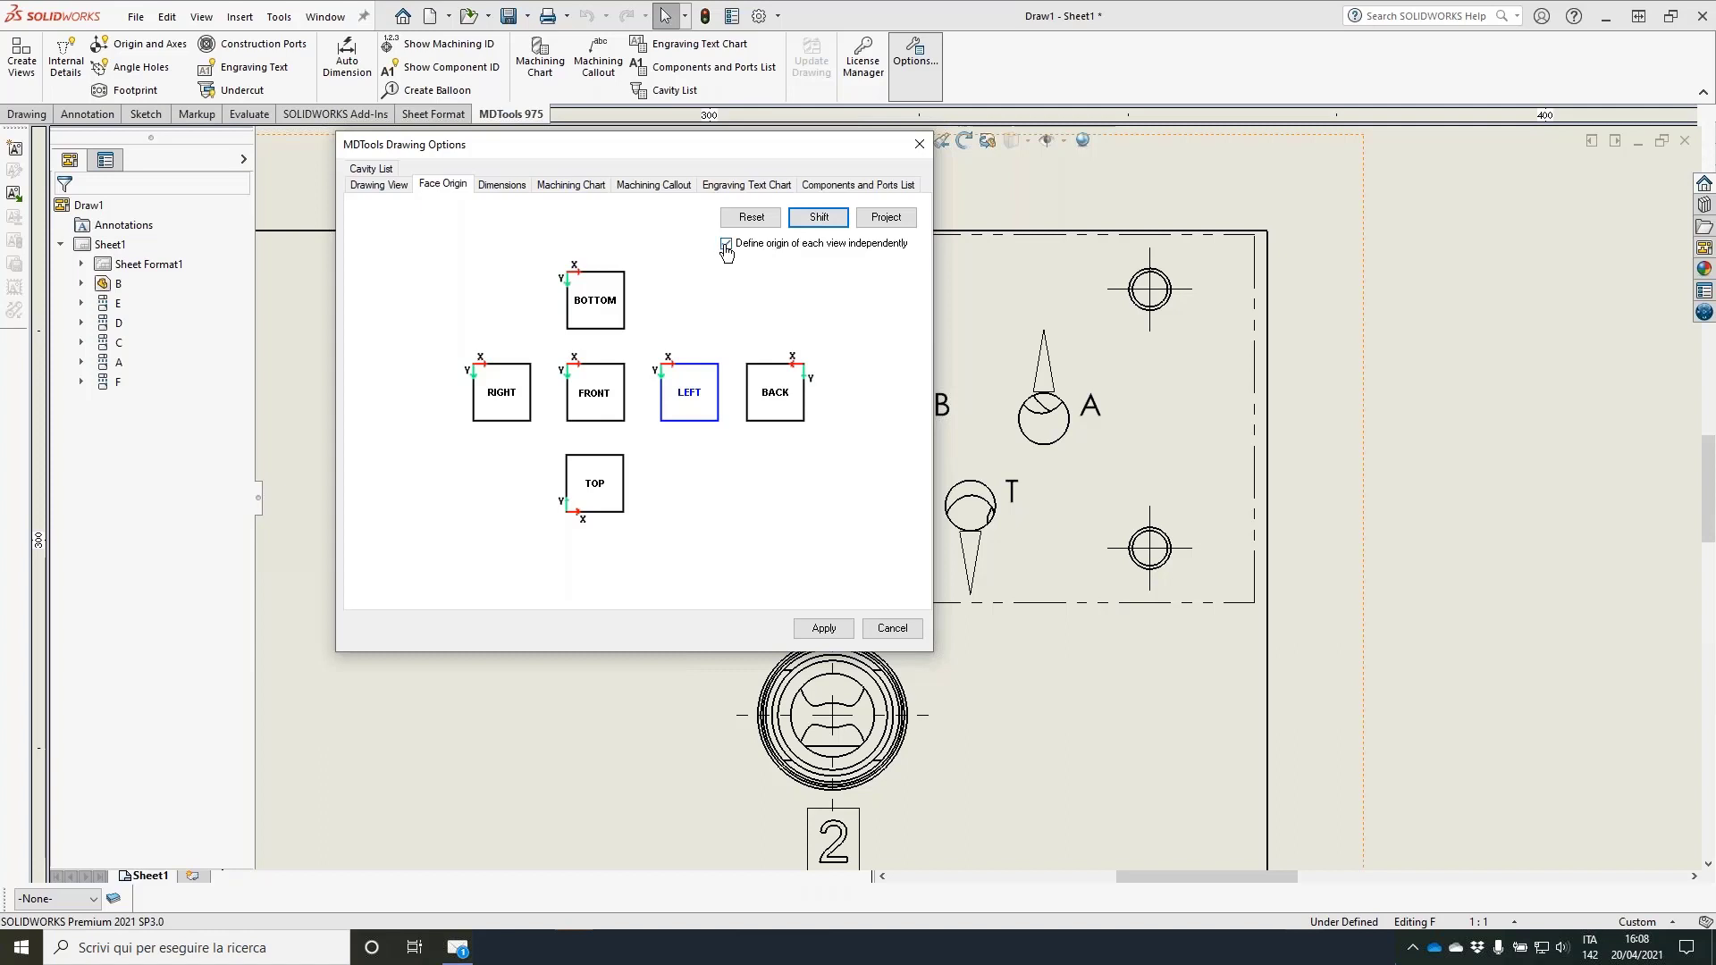
# Step: Reset the face origins and shift the shared origin to the FRONT view's upper-left corner
pyautogui.click(601, 393)
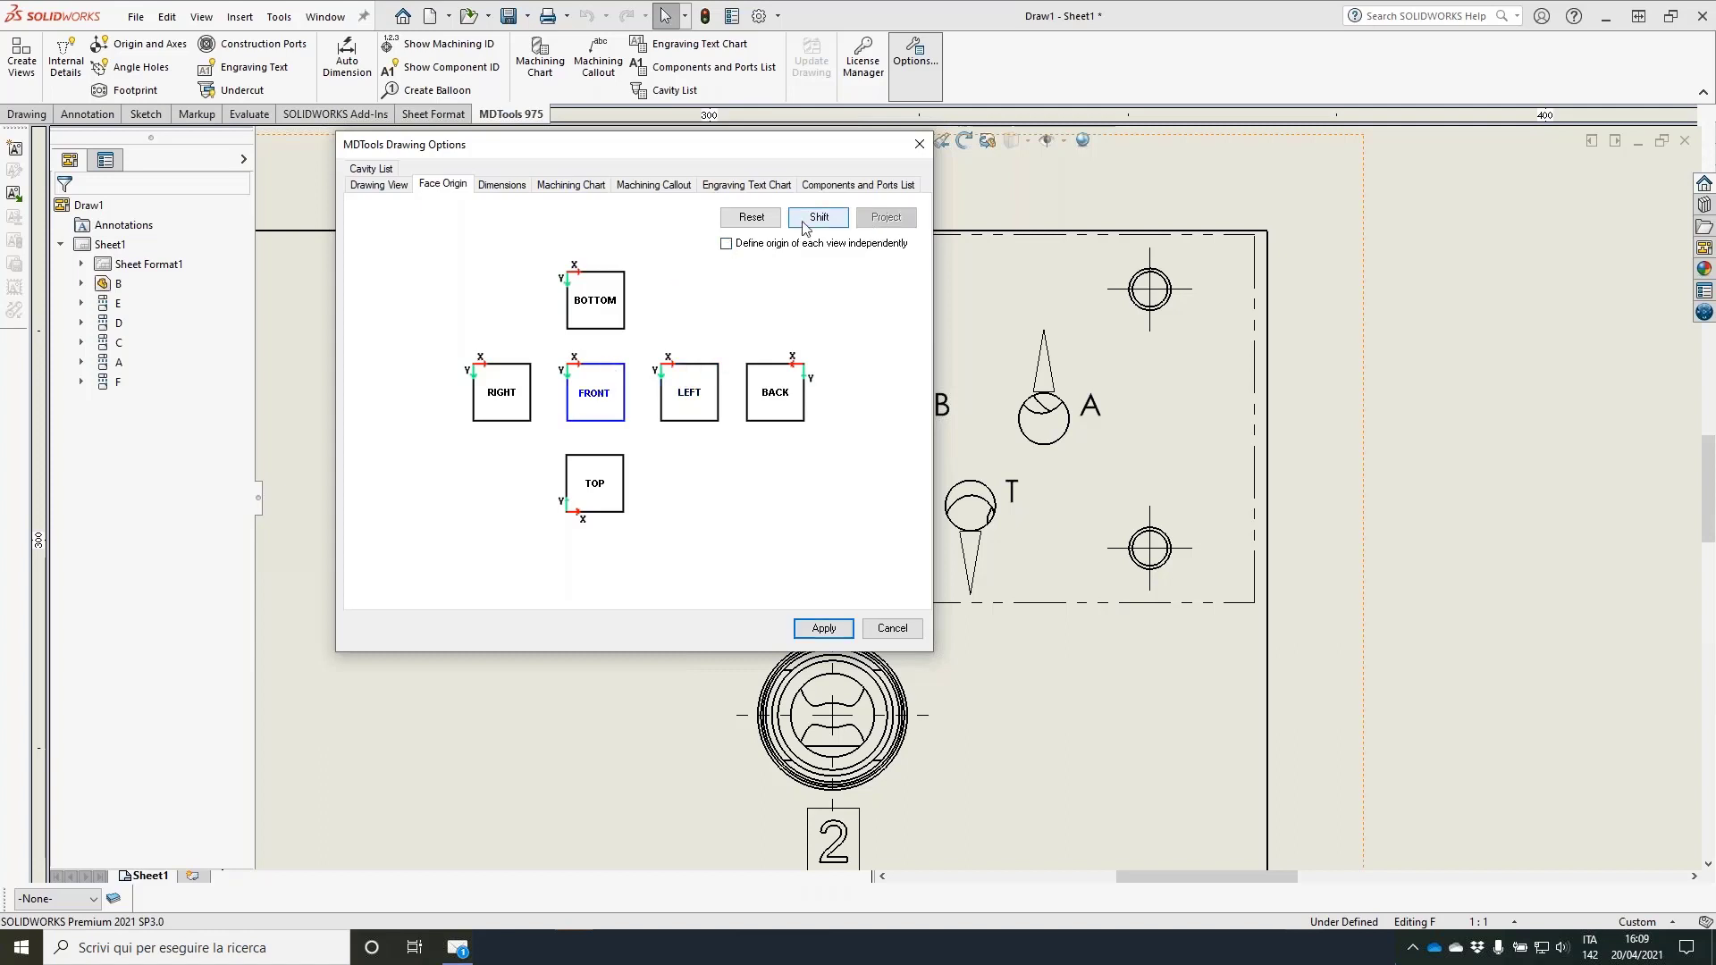
pyautogui.click(751, 218)
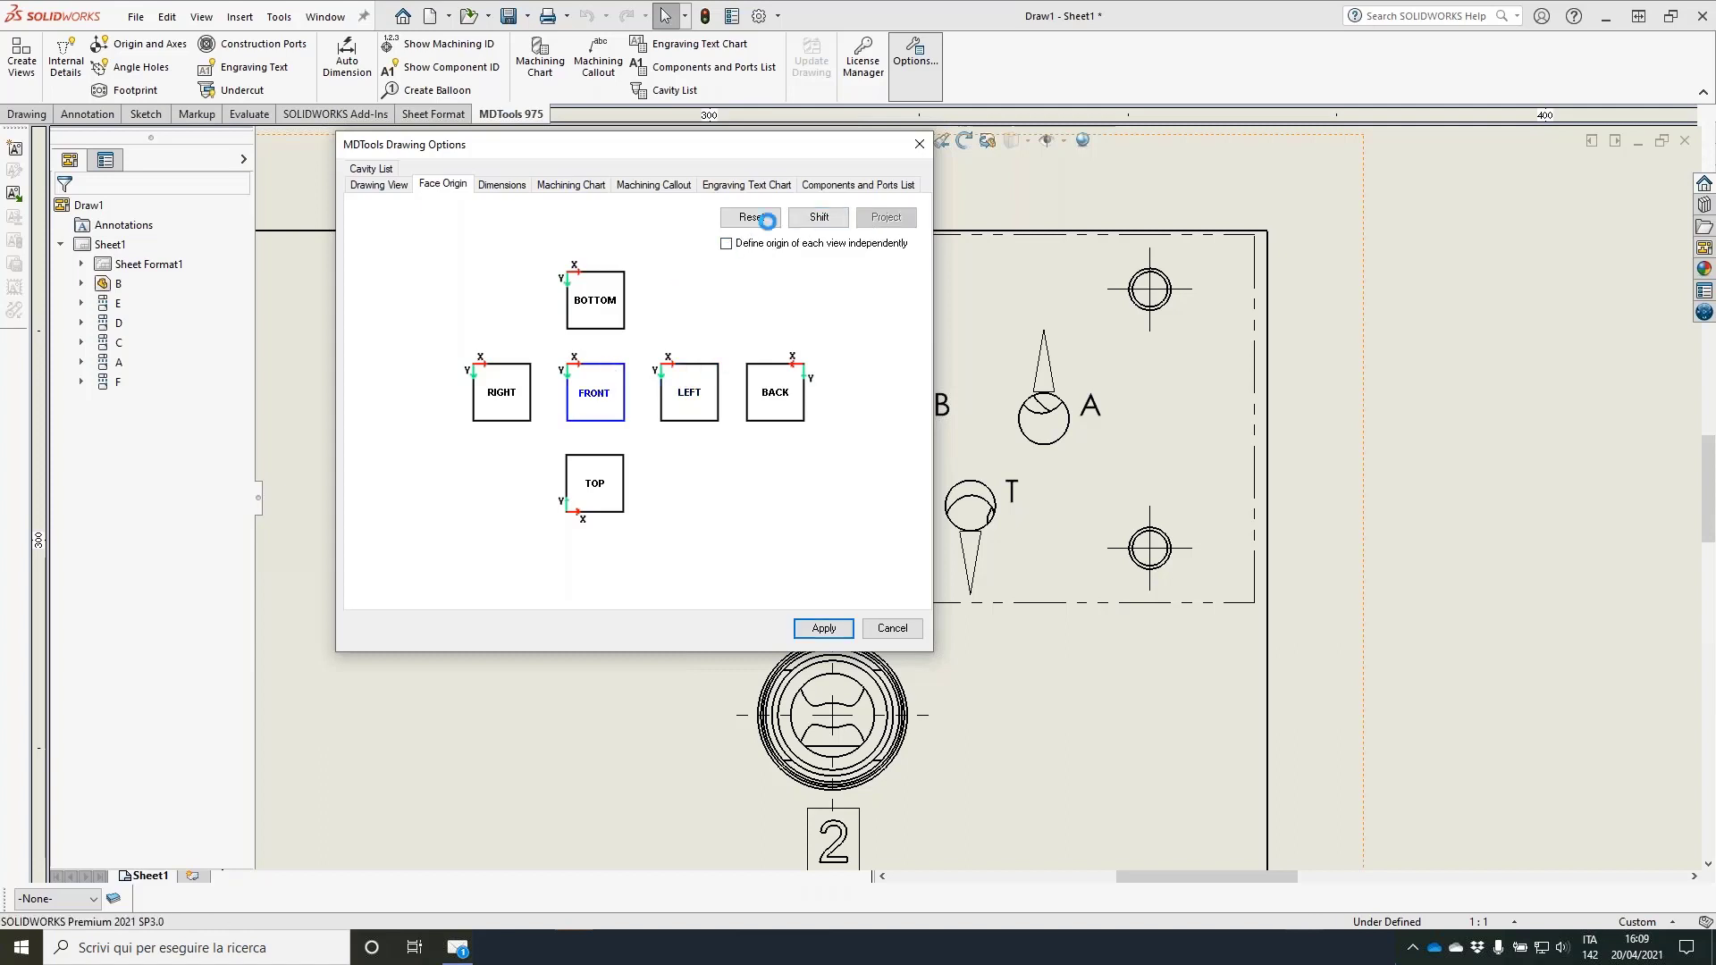
pyautogui.click(818, 219)
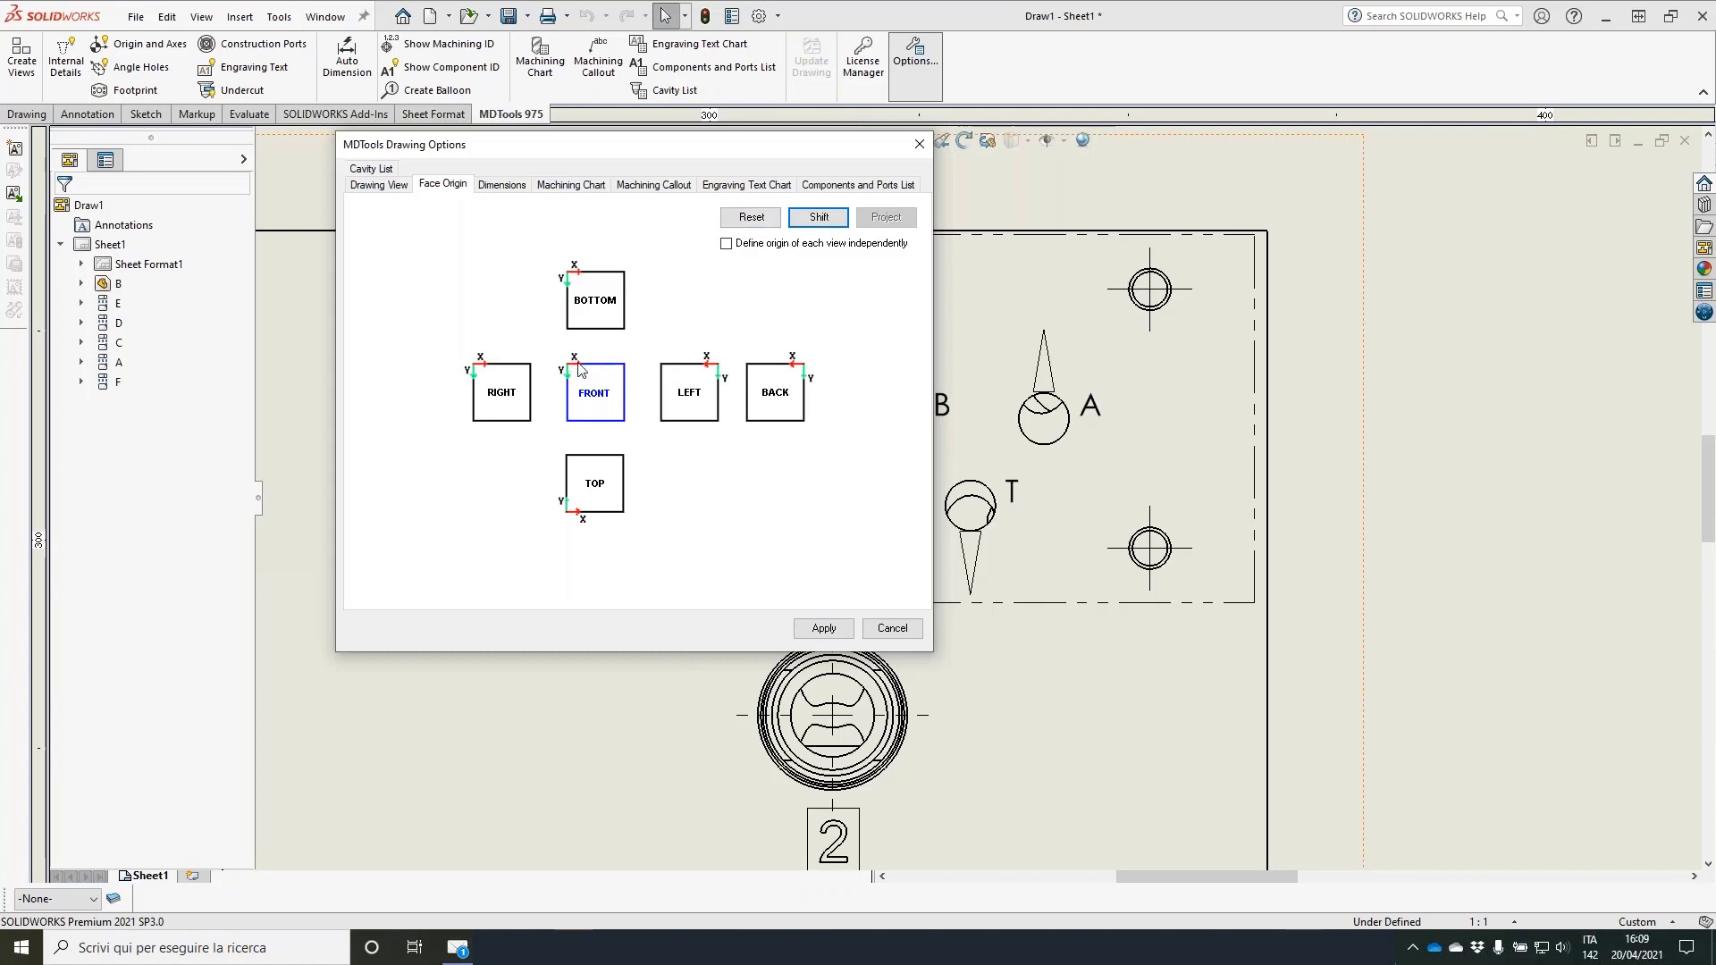
pyautogui.click(818, 218)
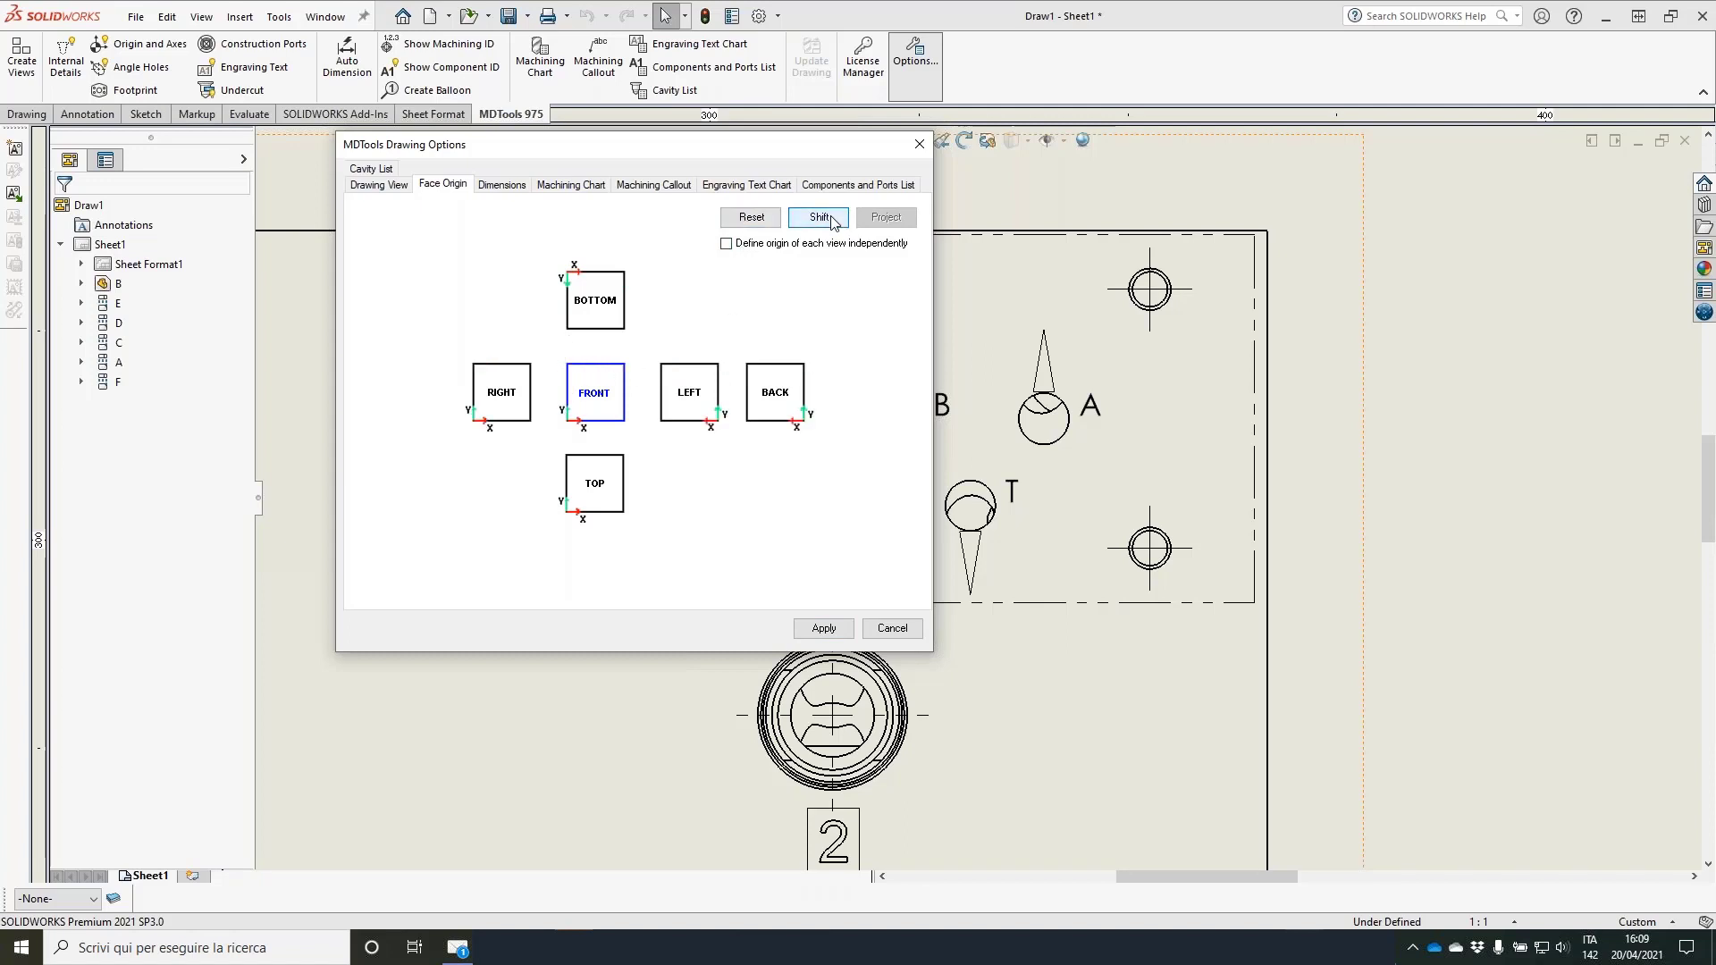
pyautogui.click(831, 219)
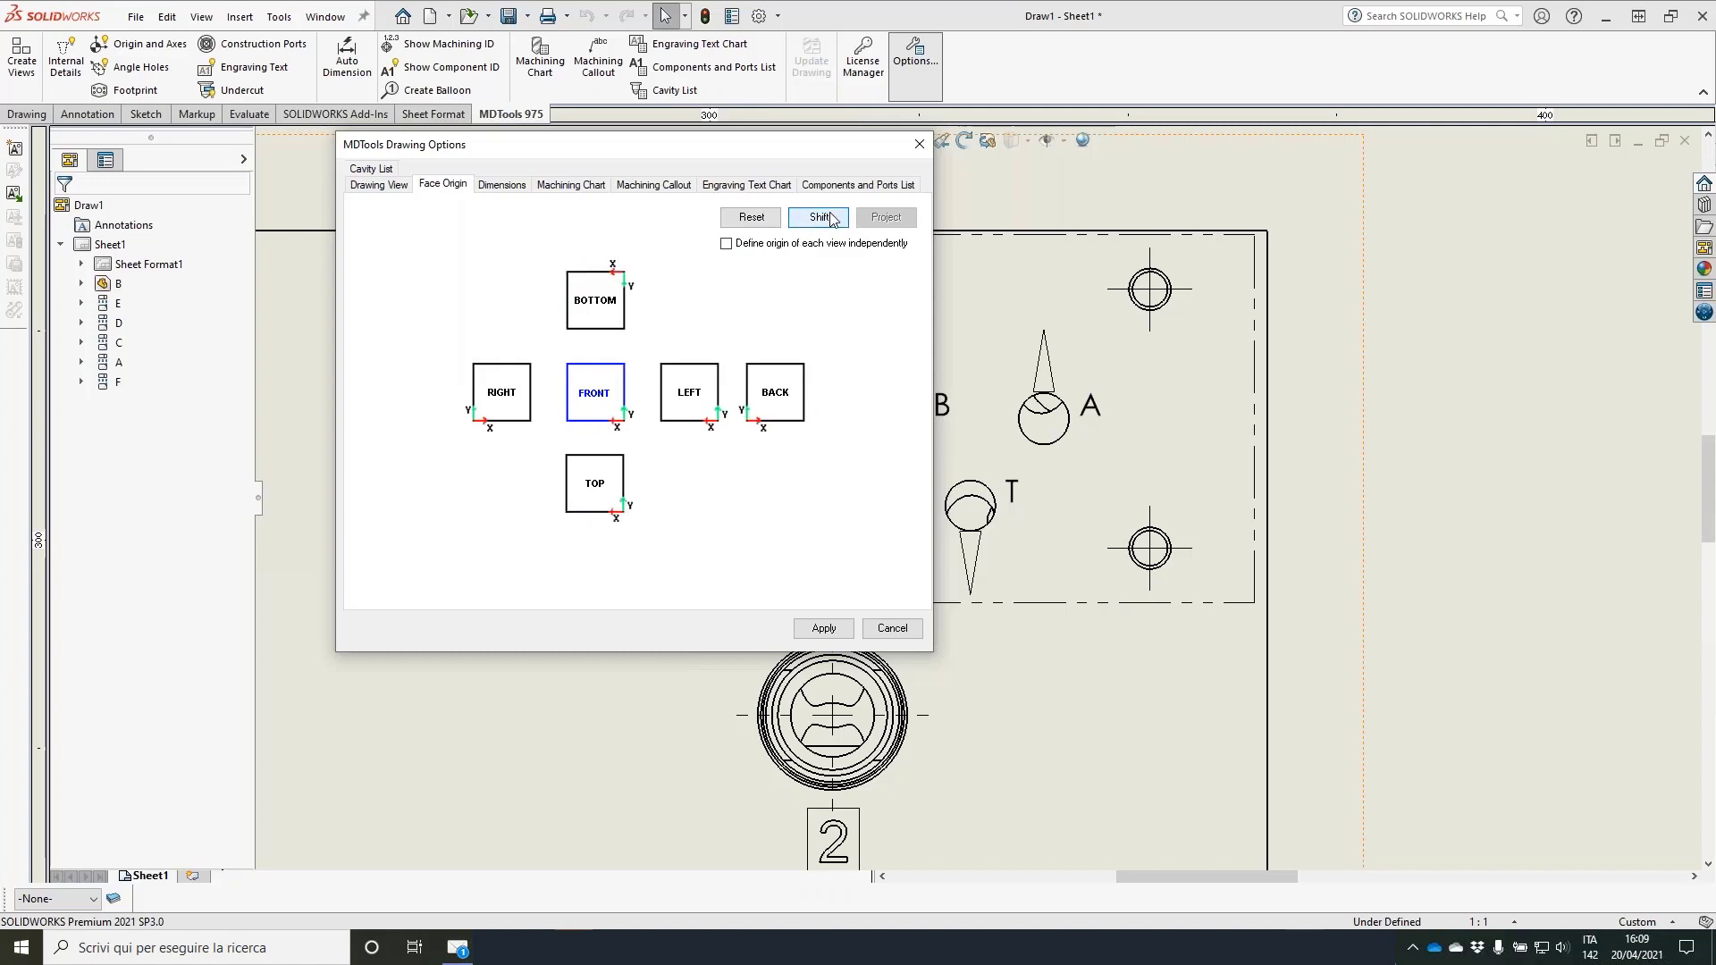
pyautogui.click(831, 219)
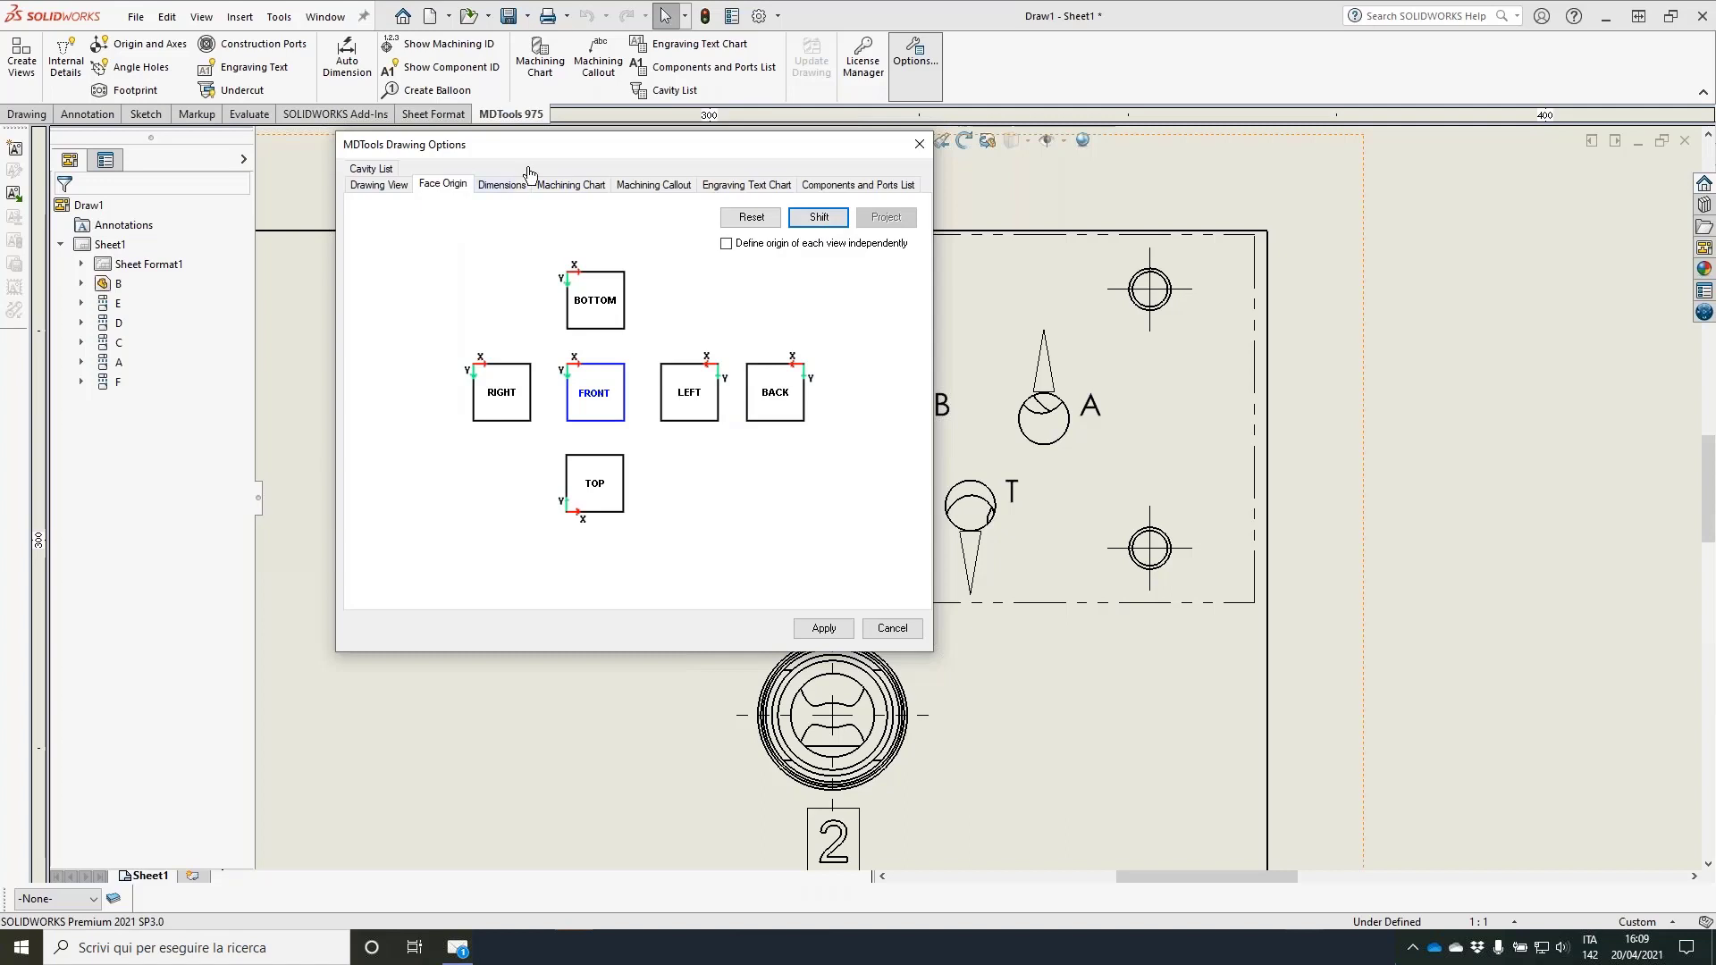
# Step: Turn off left and bottom cavity dimensions for the TOP view, apply the drawing options and close them
pyautogui.click(502, 186)
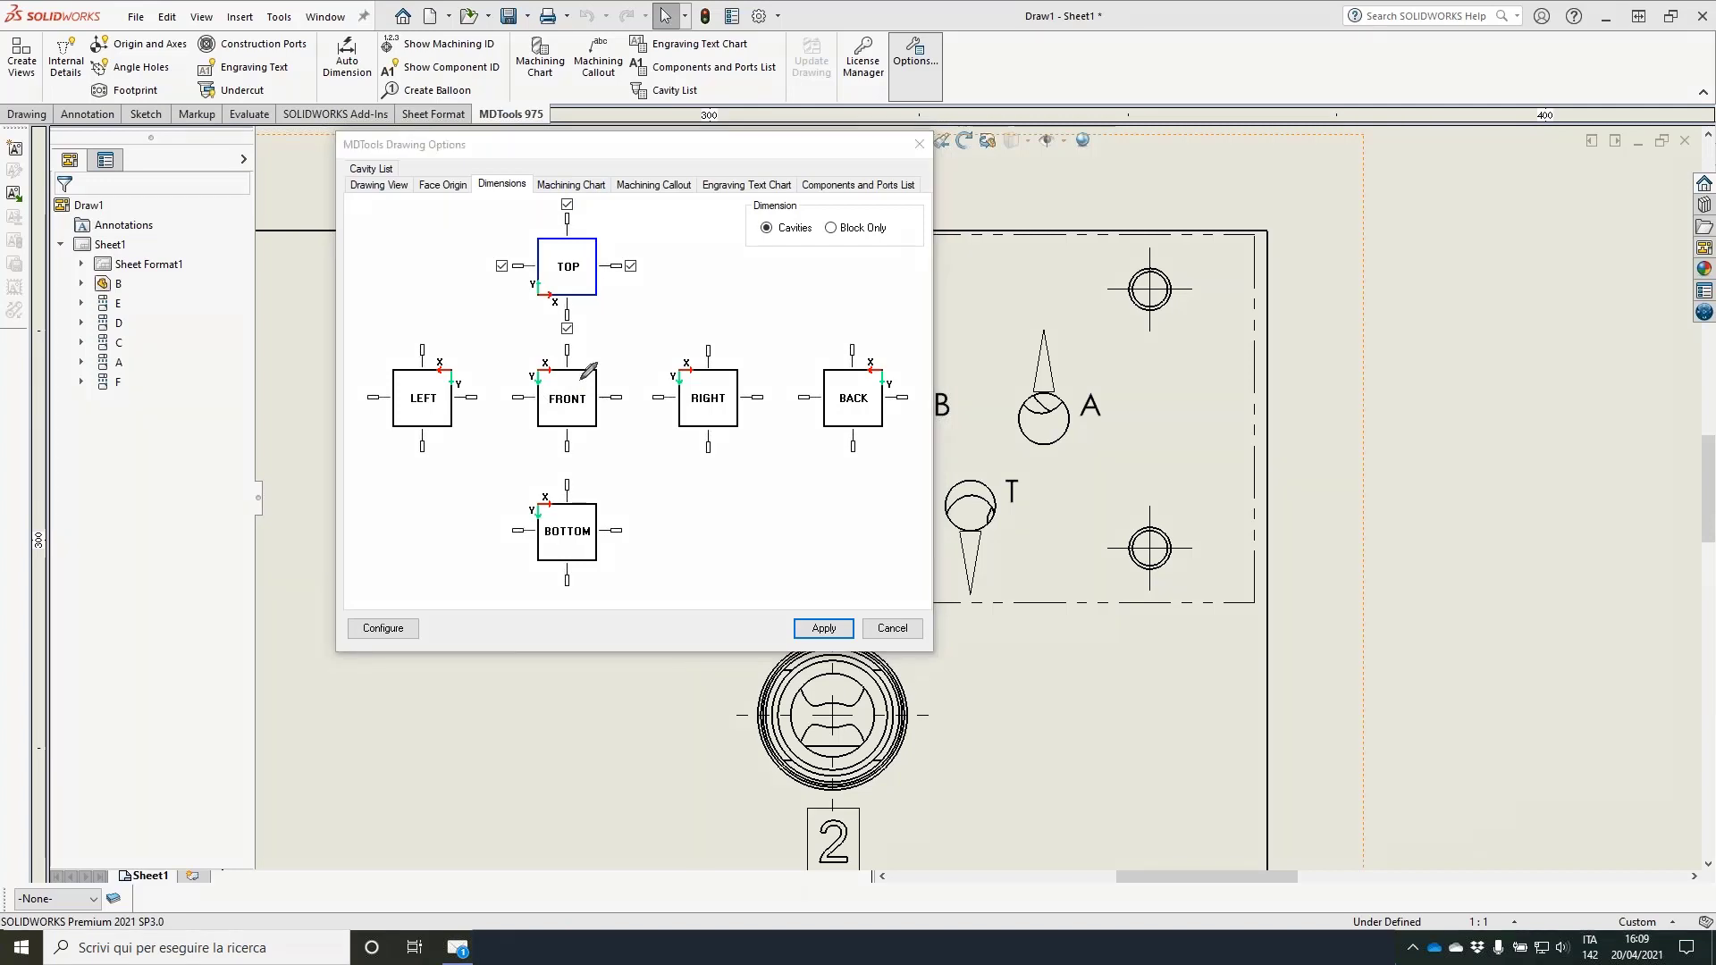
pyautogui.moveTo(572, 377)
pyautogui.mouseDown()
pyautogui.moveTo(536, 407)
pyautogui.moveTo(609, 382)
pyautogui.moveTo(591, 375)
pyautogui.mouseUp()
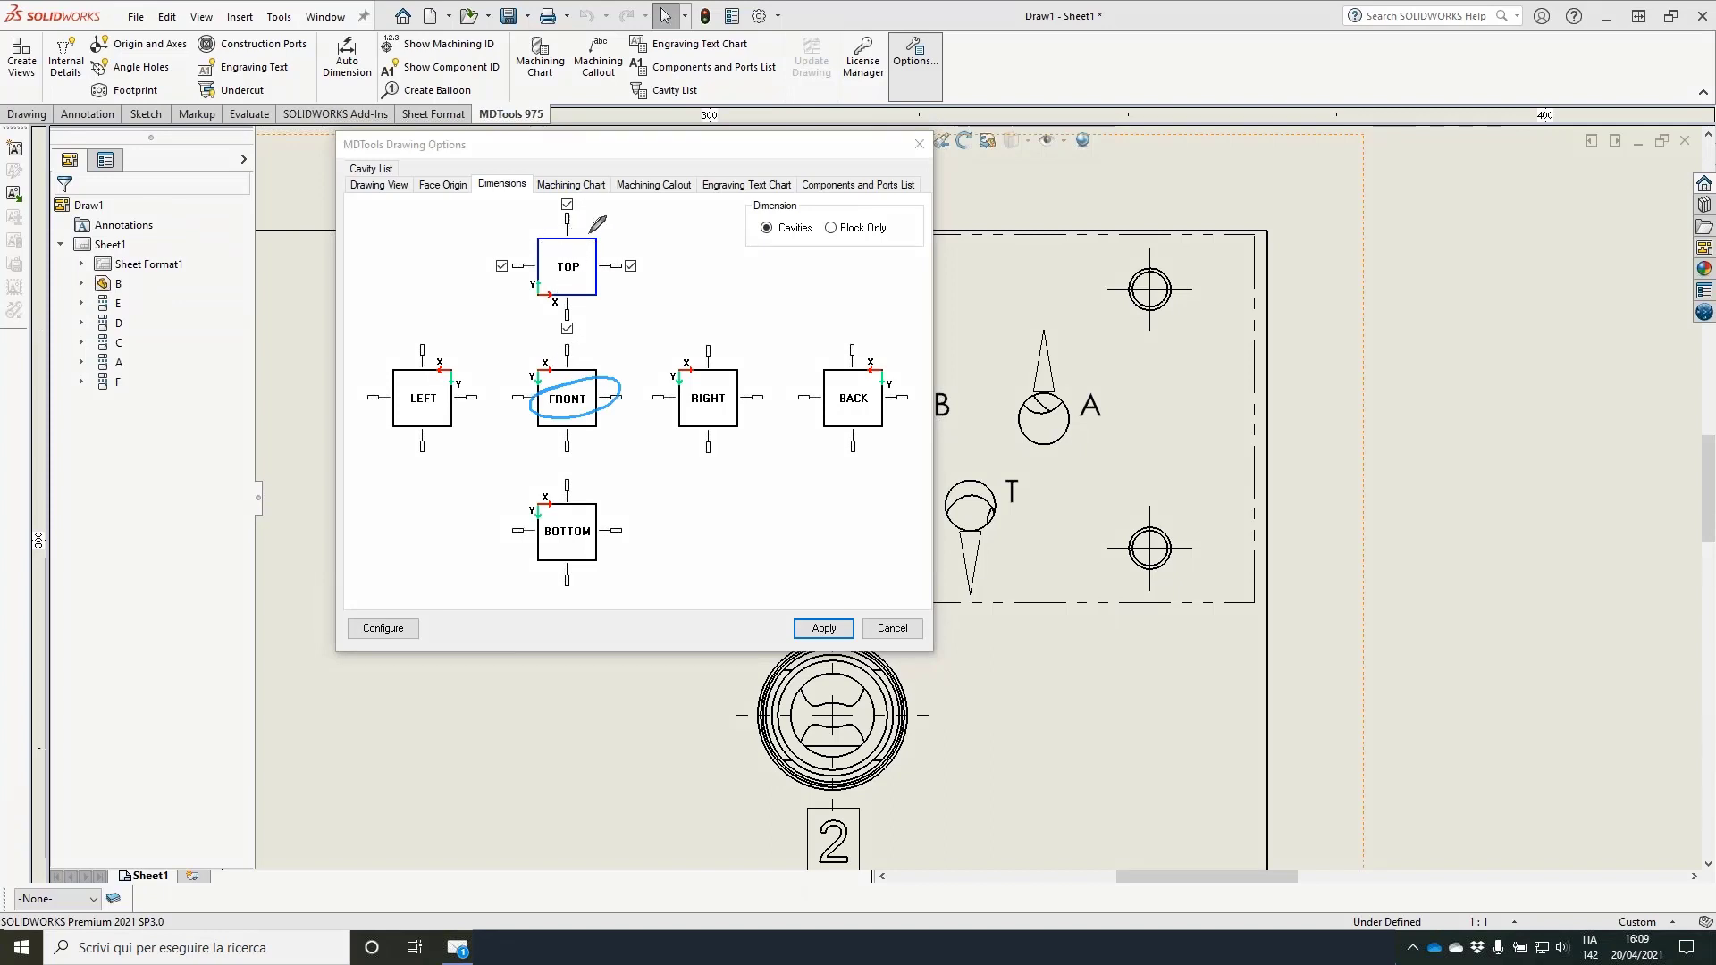
pyautogui.press('Escape')
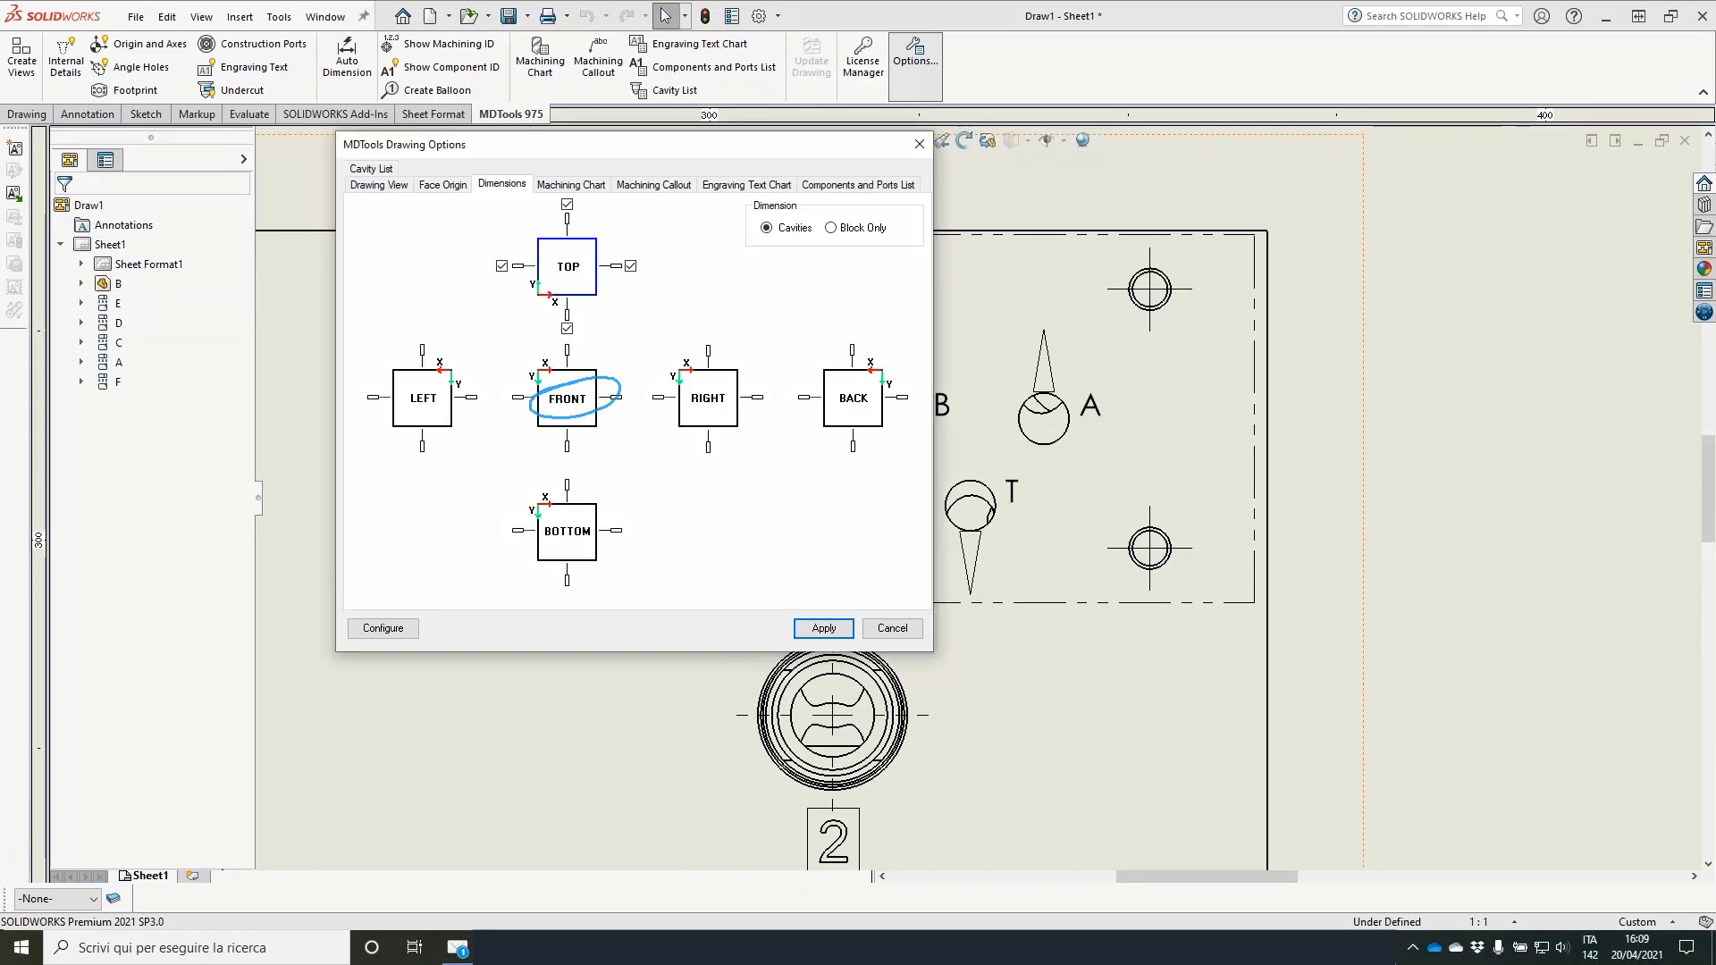
pyautogui.click(502, 266)
pyautogui.click(567, 327)
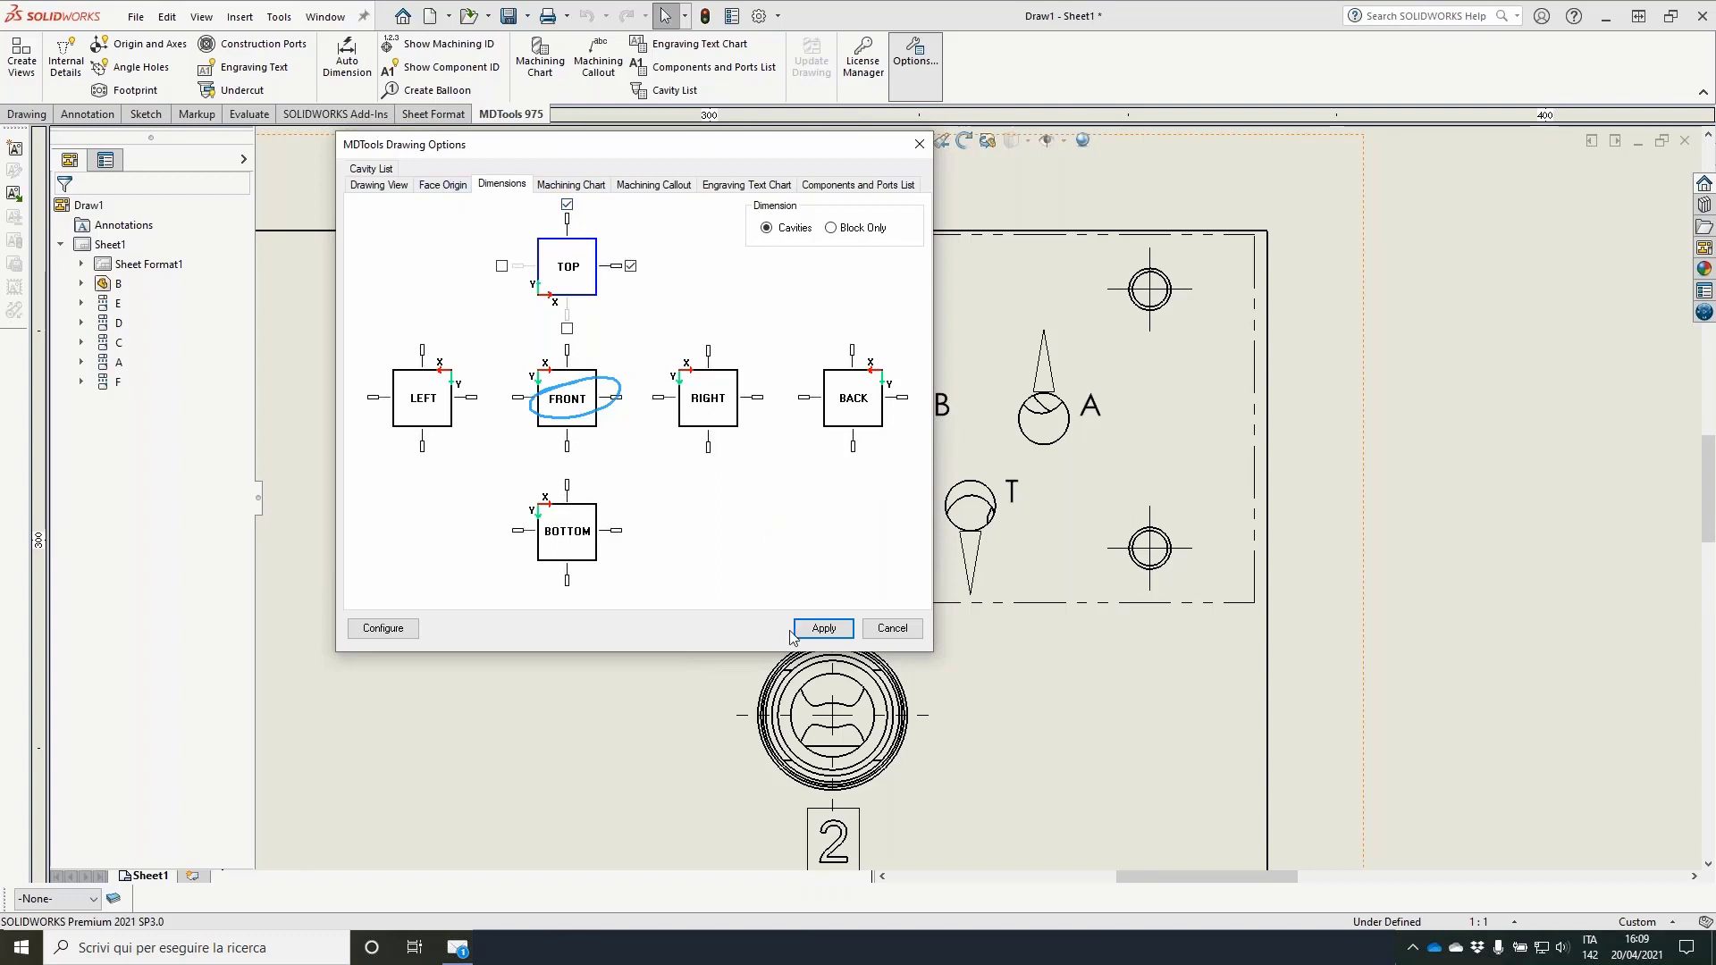
pyautogui.click(824, 629)
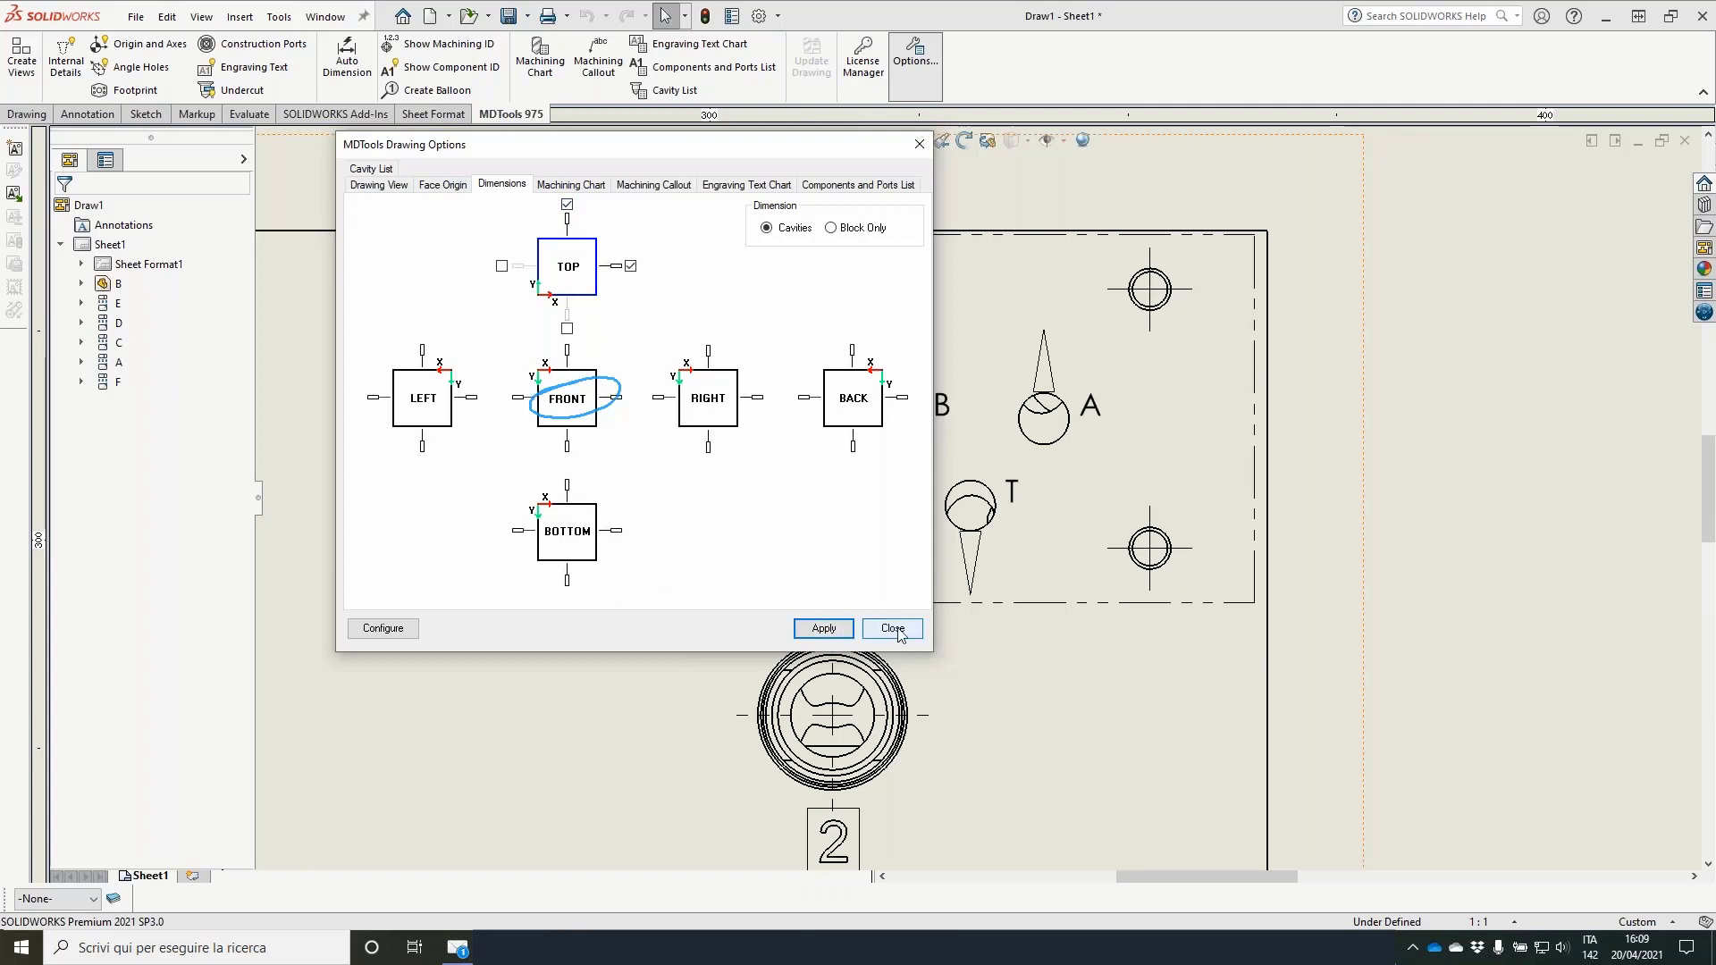
pyautogui.click(893, 629)
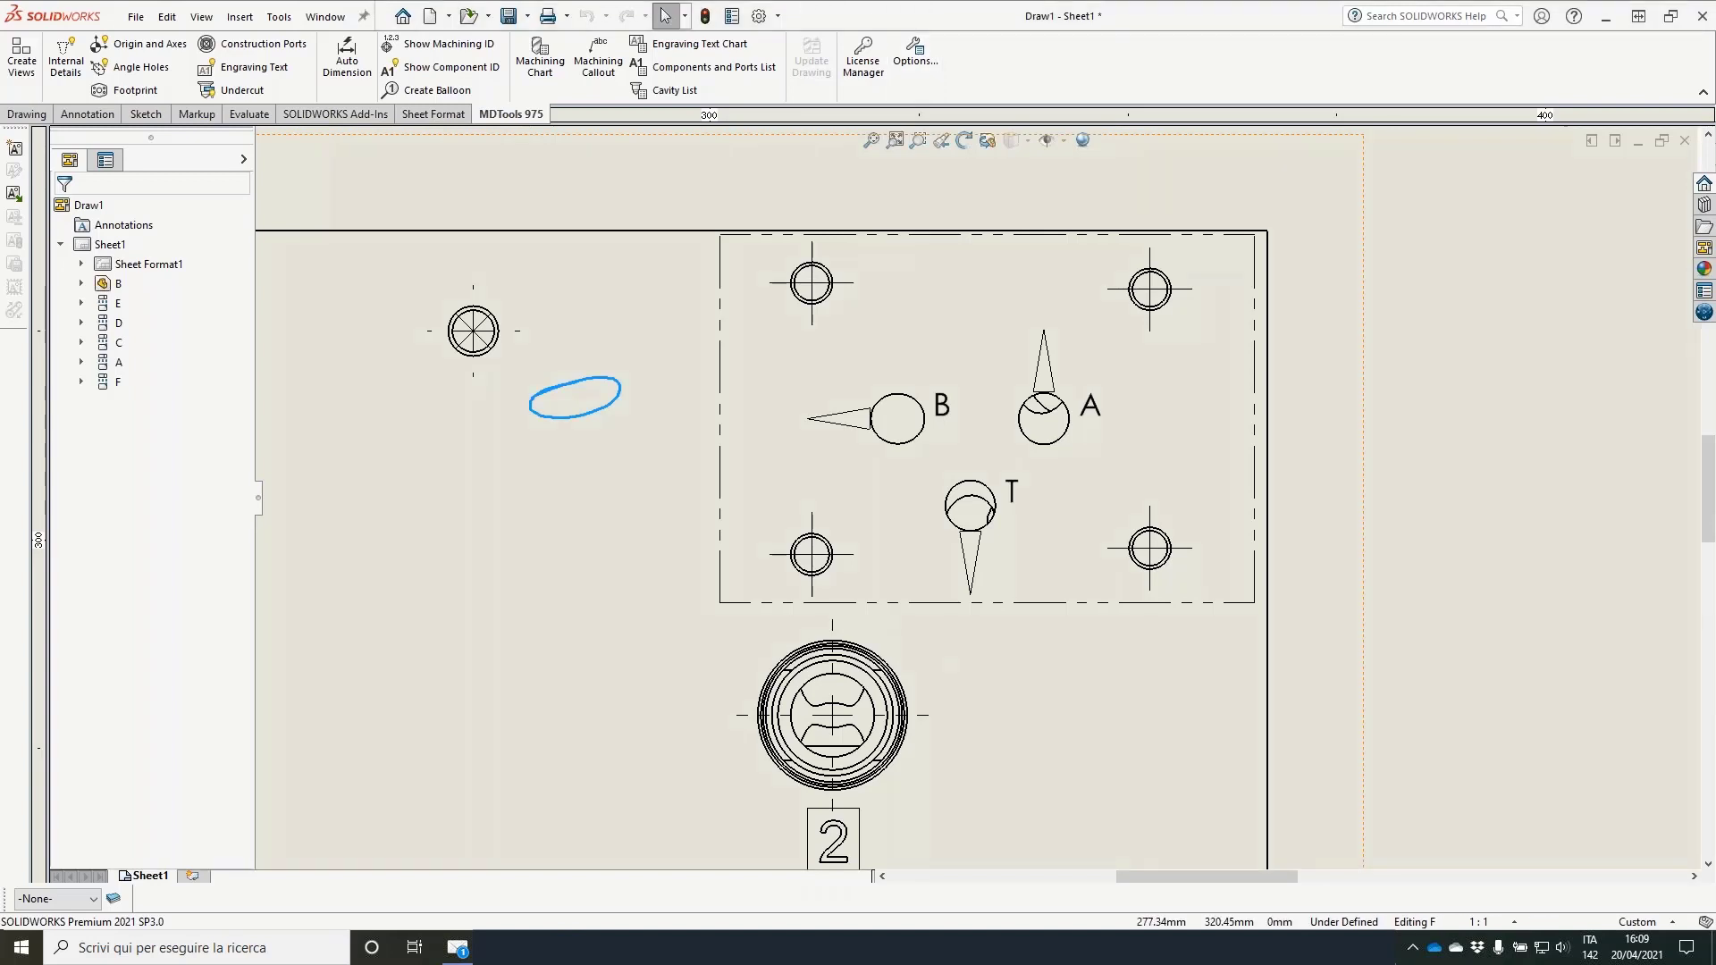
# Step: Create automatic dimensions on all views of the block with Auto Dimension
pyautogui.click(347, 61)
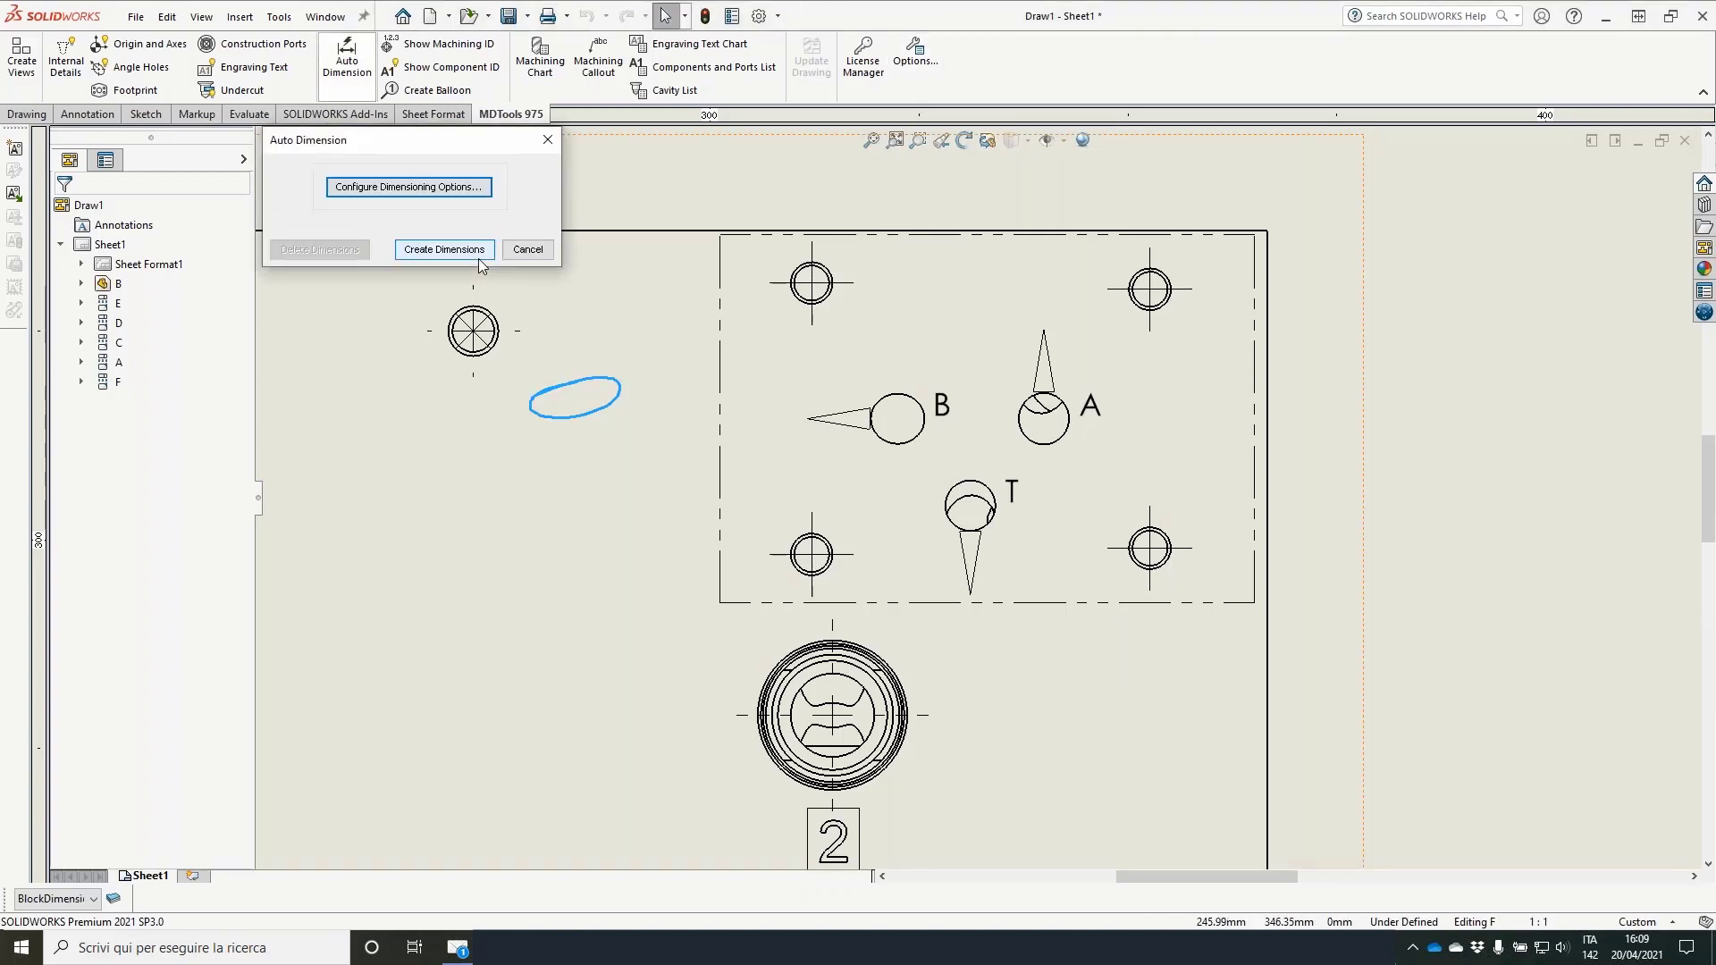
pyautogui.click(433, 255)
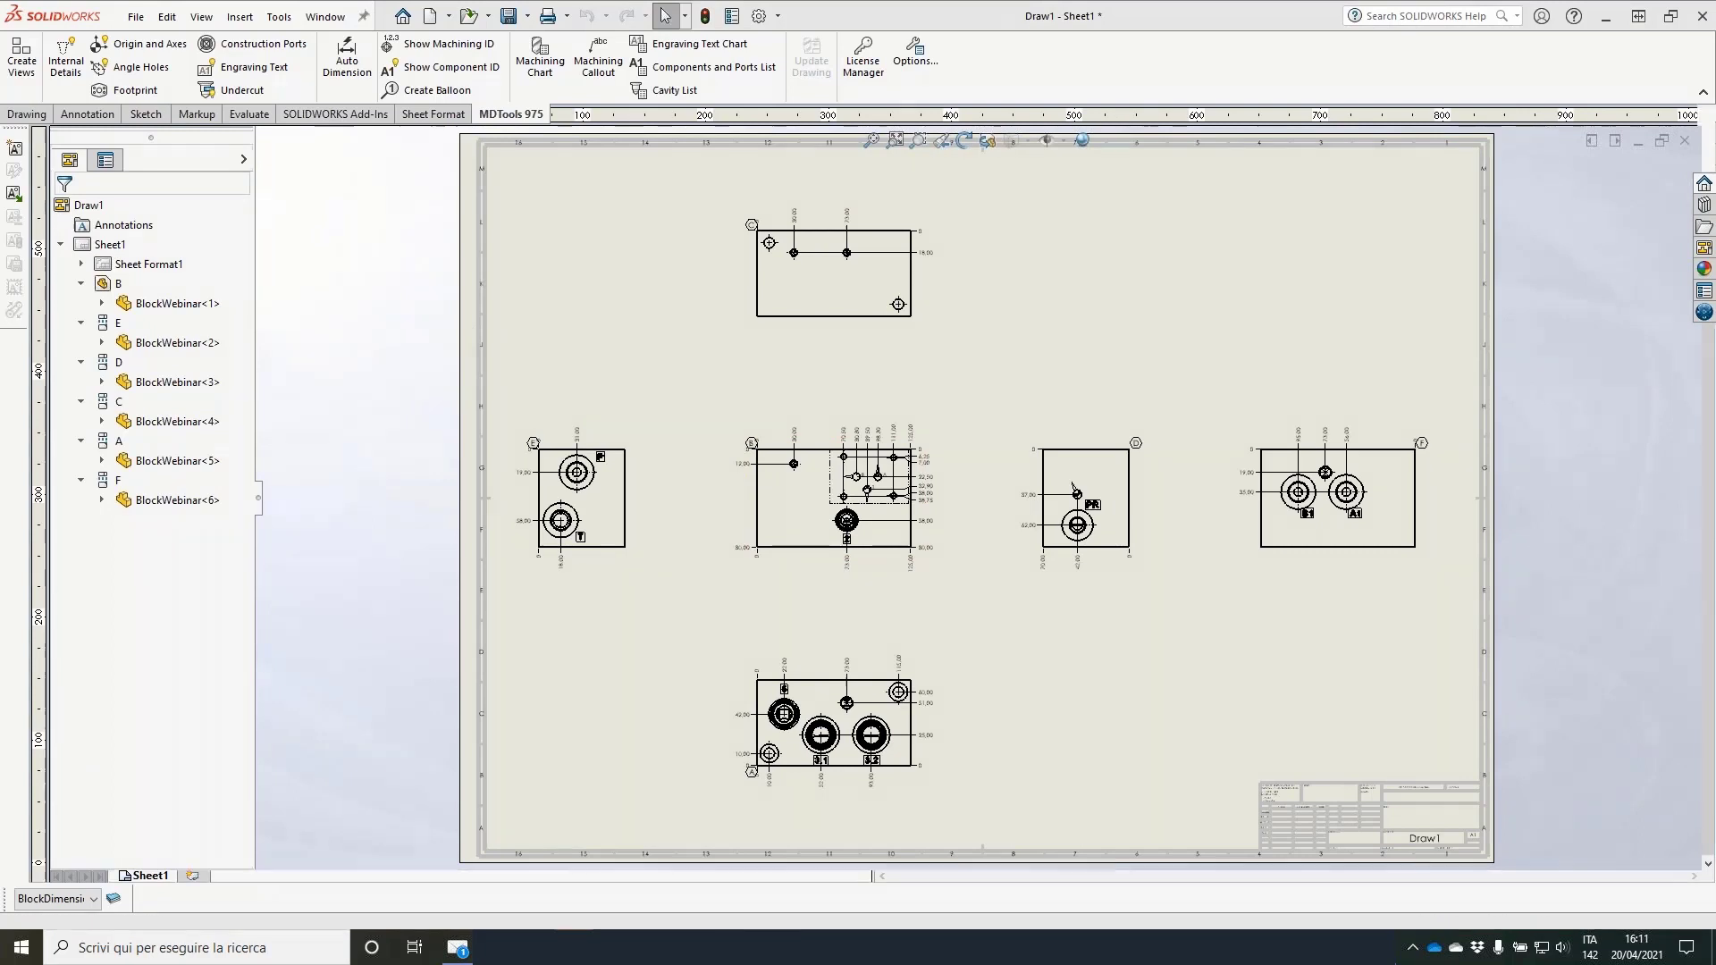
pyautogui.scroll(-5, 521, 427)
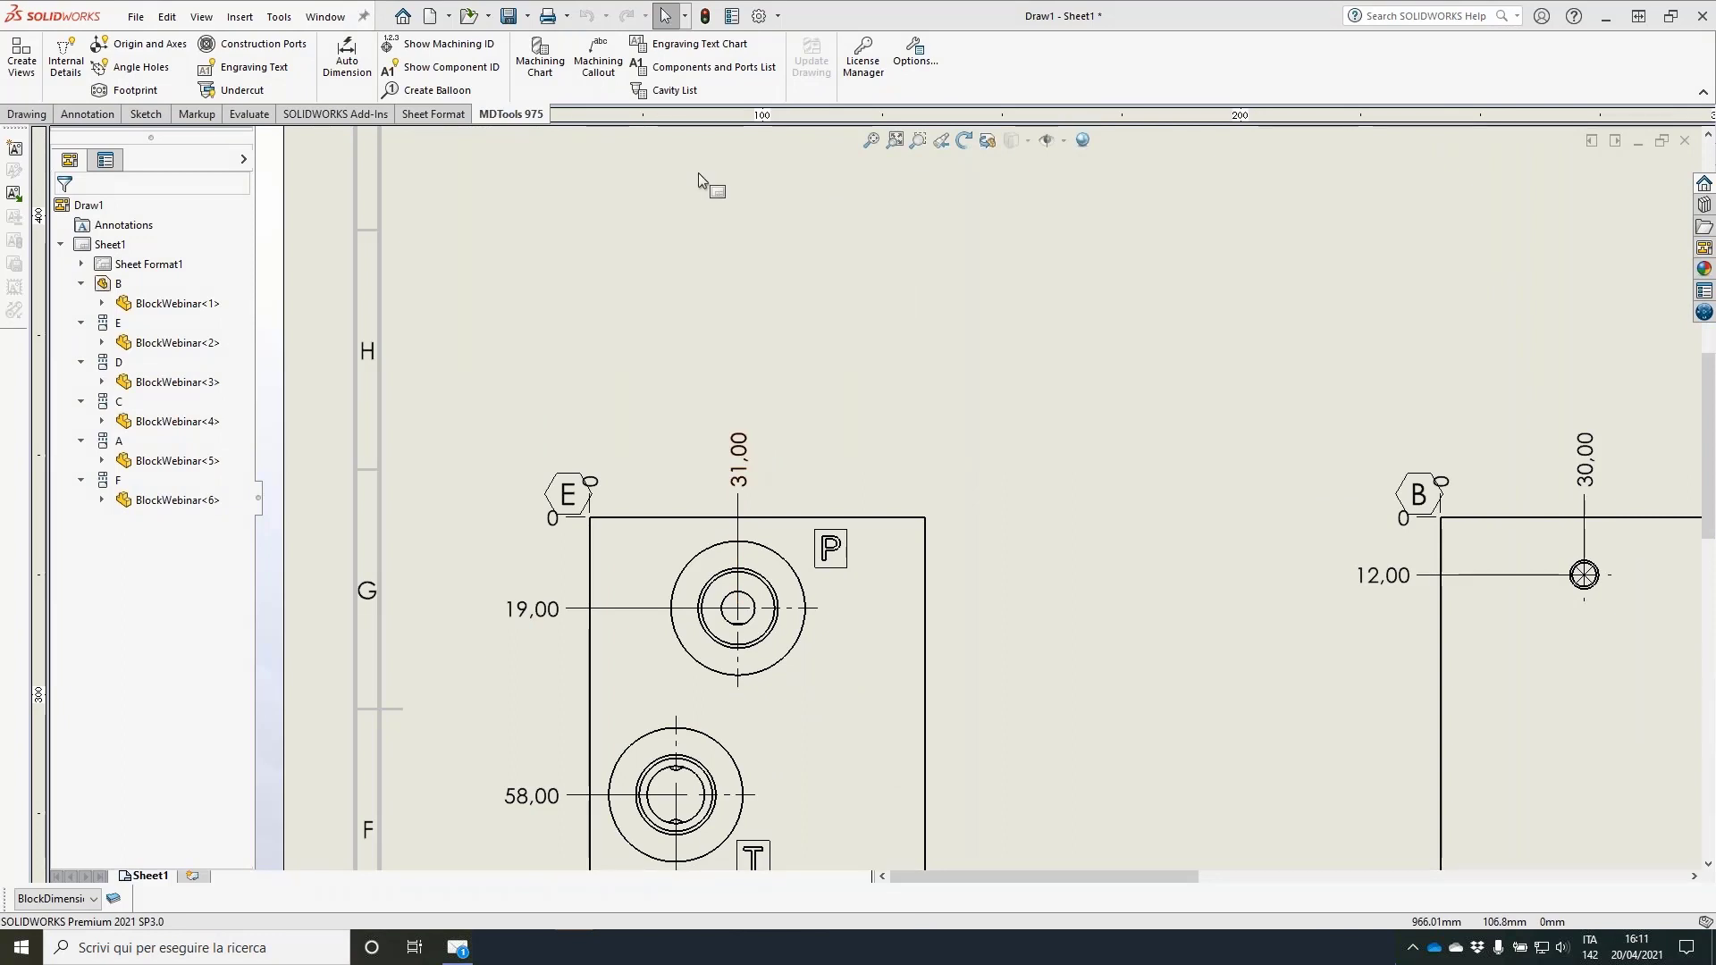
# Step: Turn on chain display for ordinate dimensions in the document properties, review the linear, radius and angle dimension settings, and apply
pyautogui.click(759, 15)
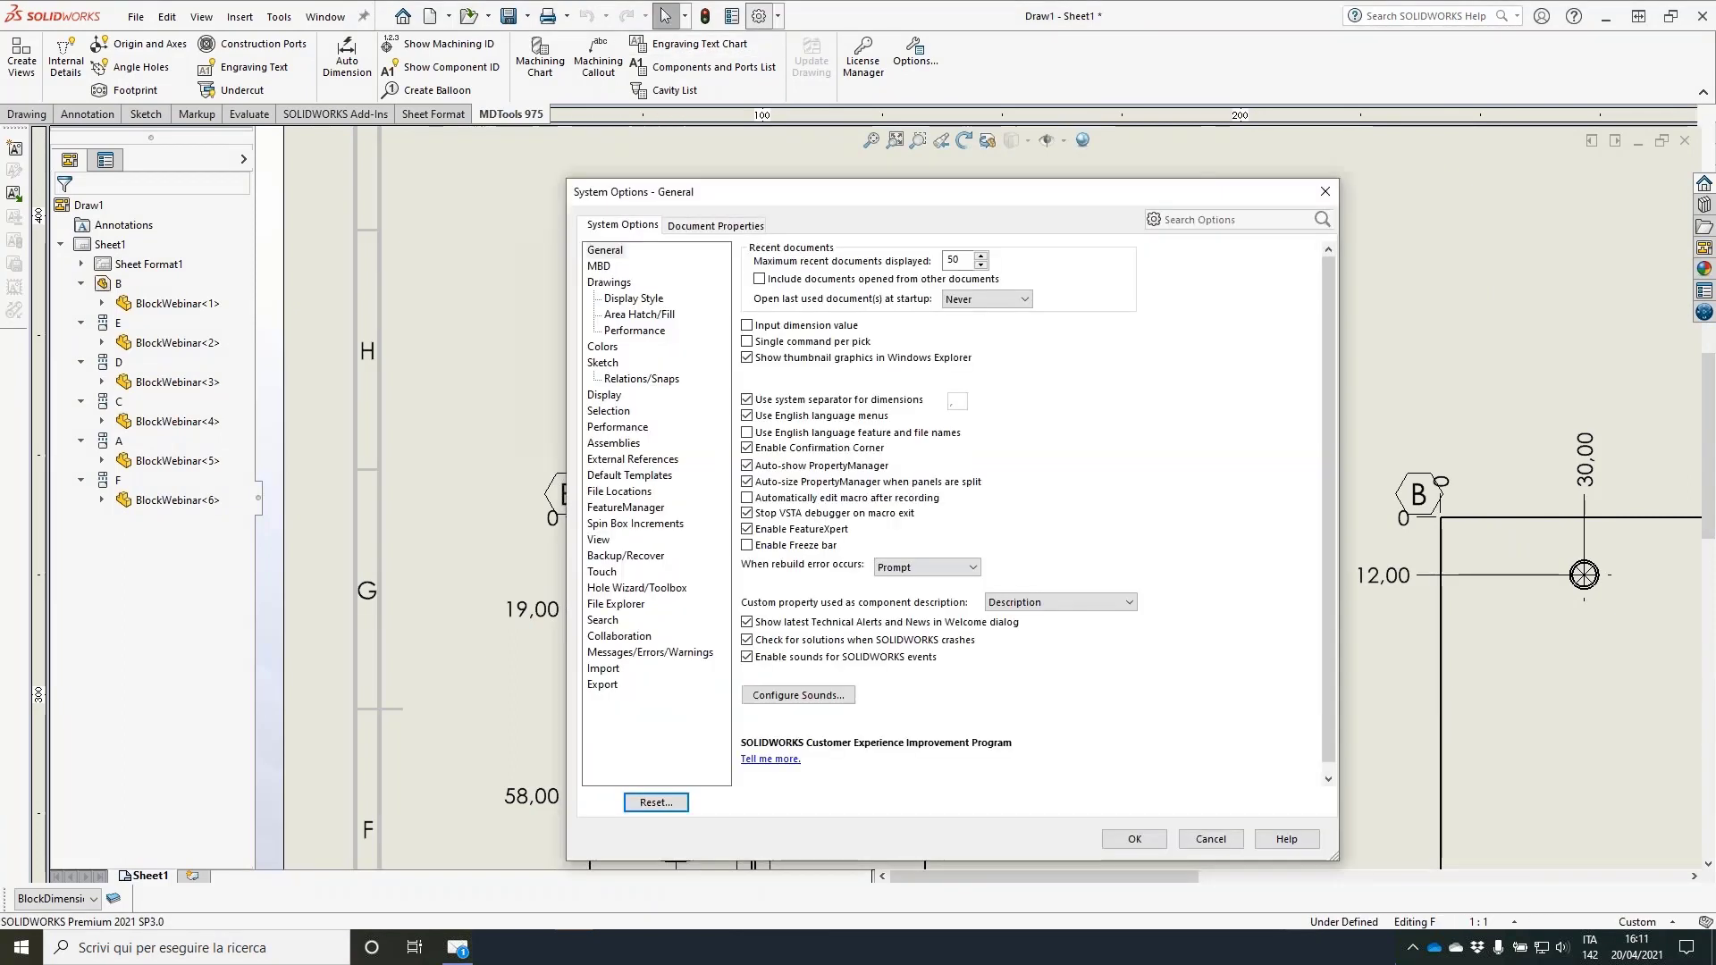
pyautogui.click(712, 226)
pyautogui.click(628, 302)
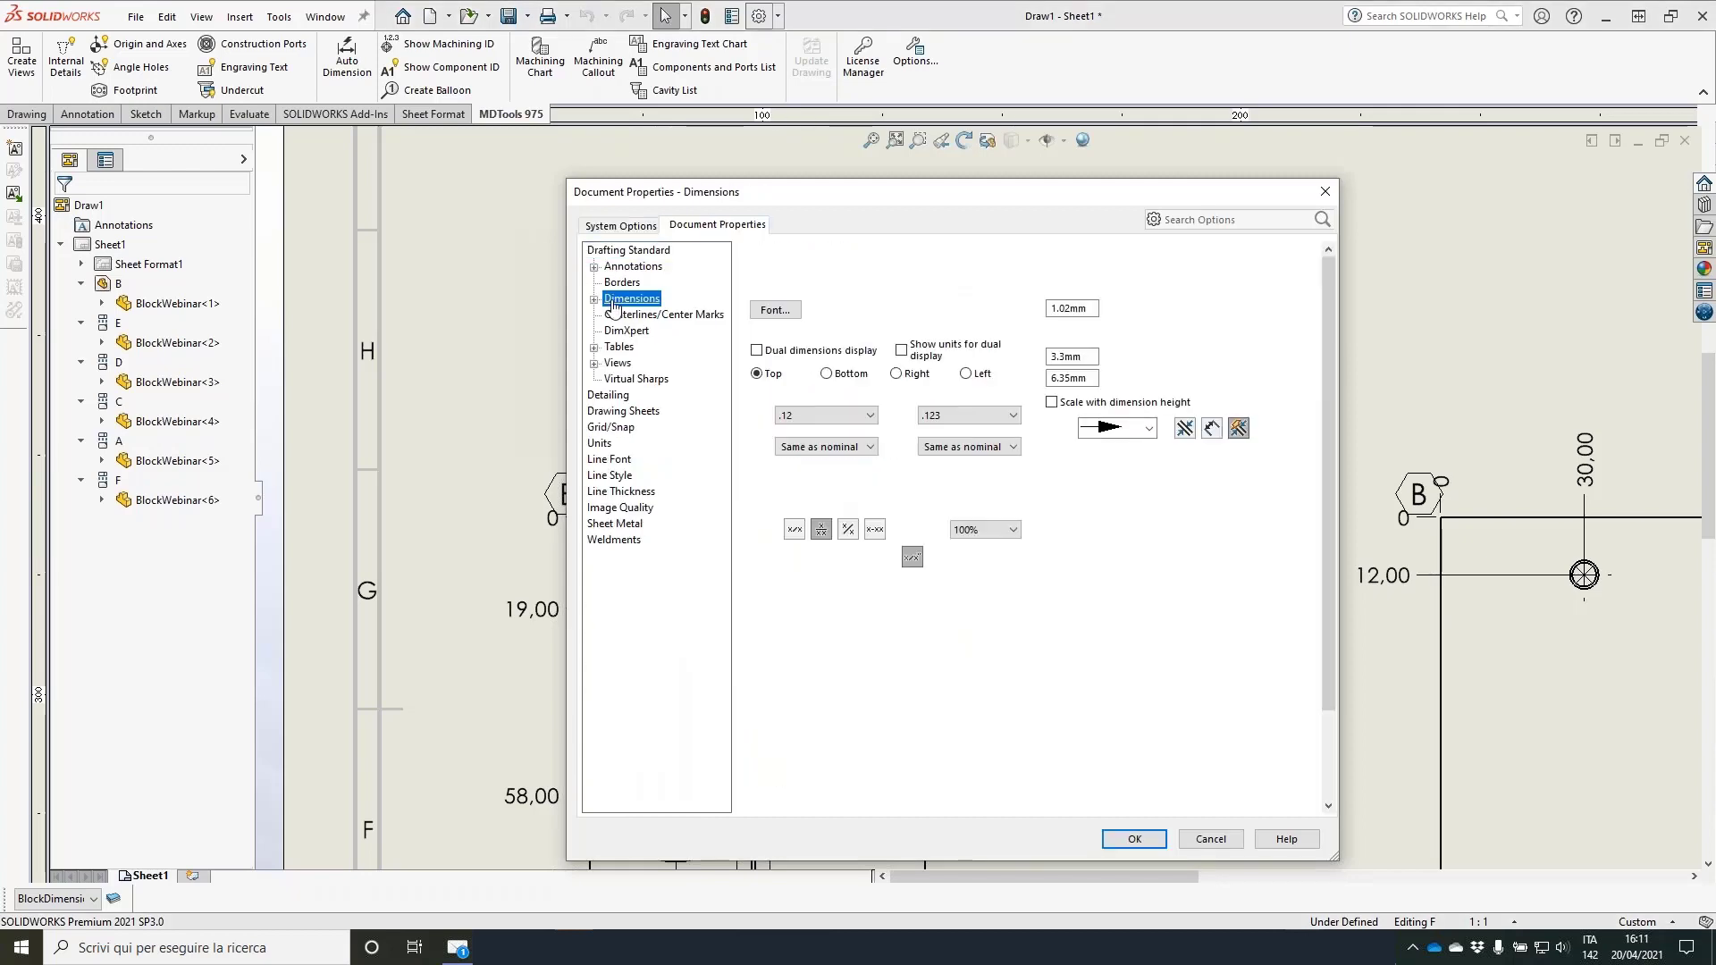
pyautogui.click(595, 300)
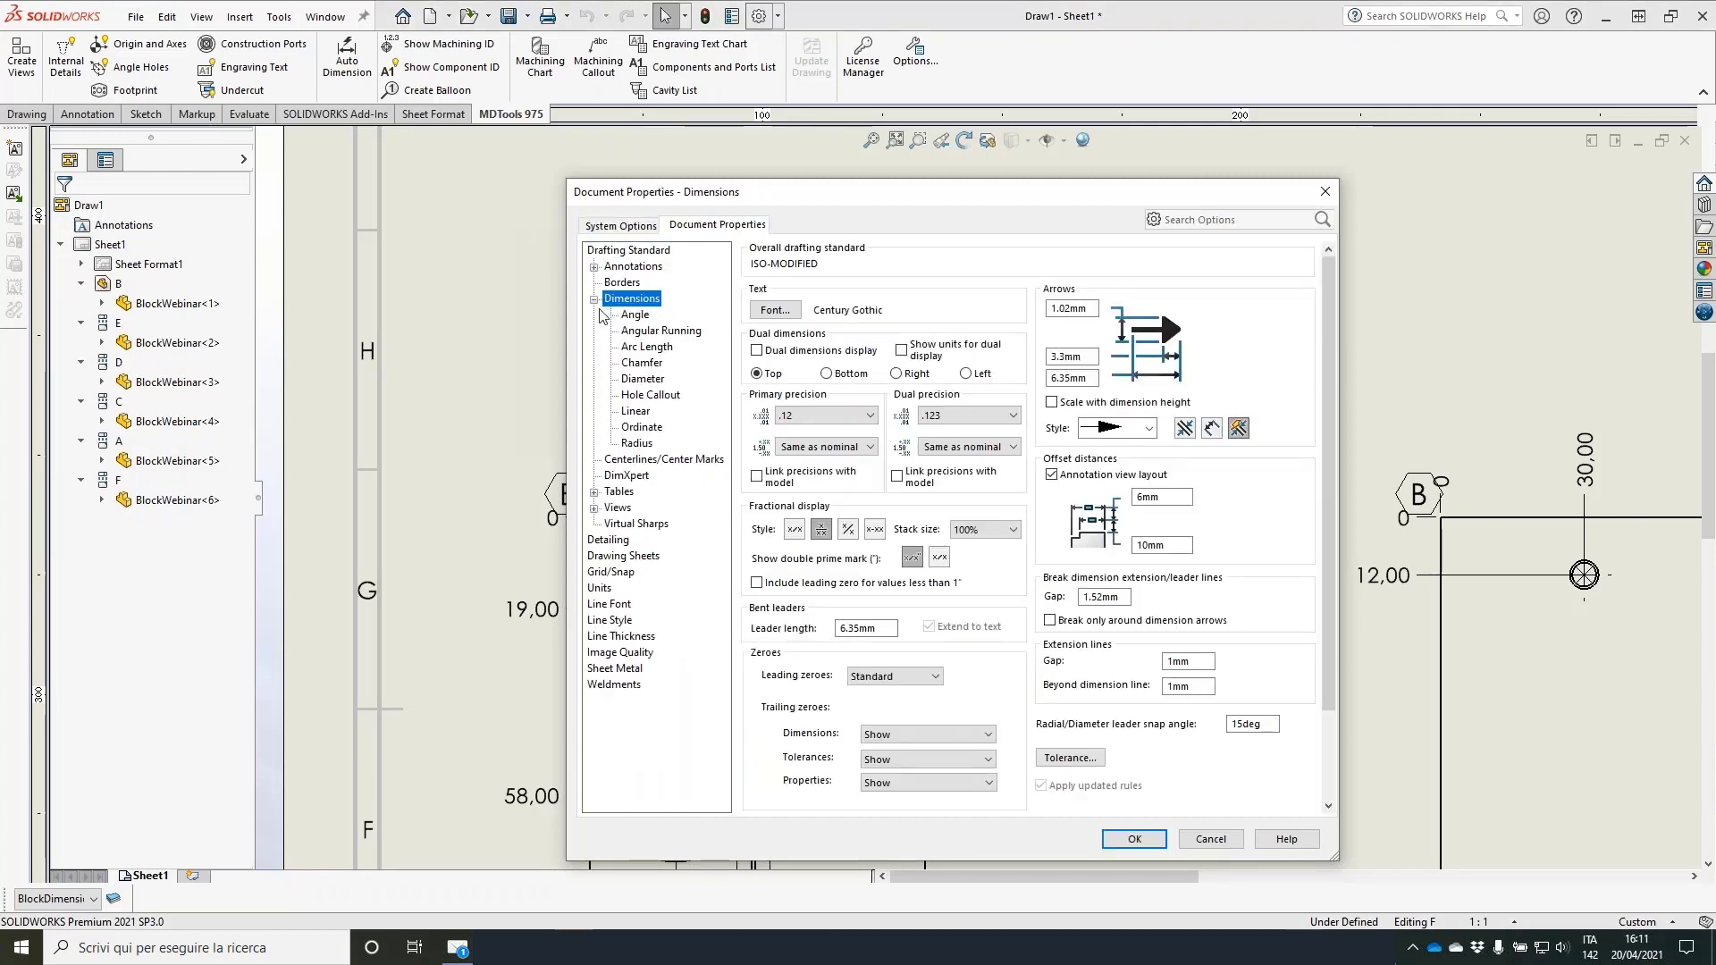
pyautogui.click(640, 428)
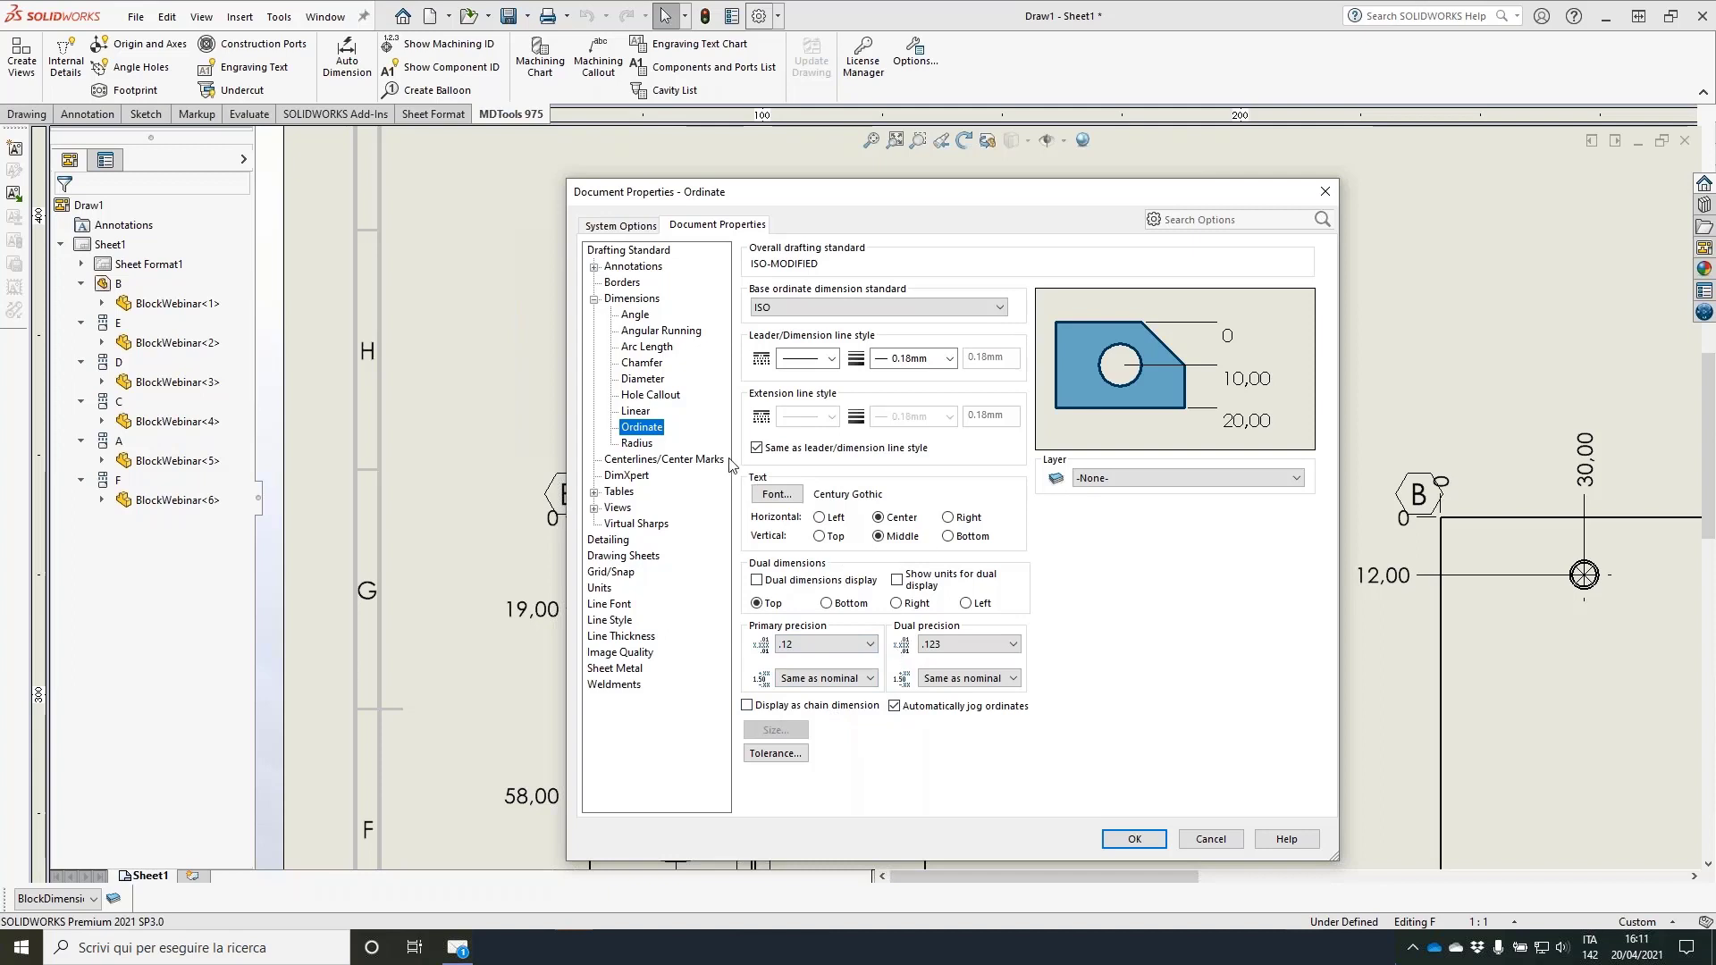
pyautogui.click(747, 706)
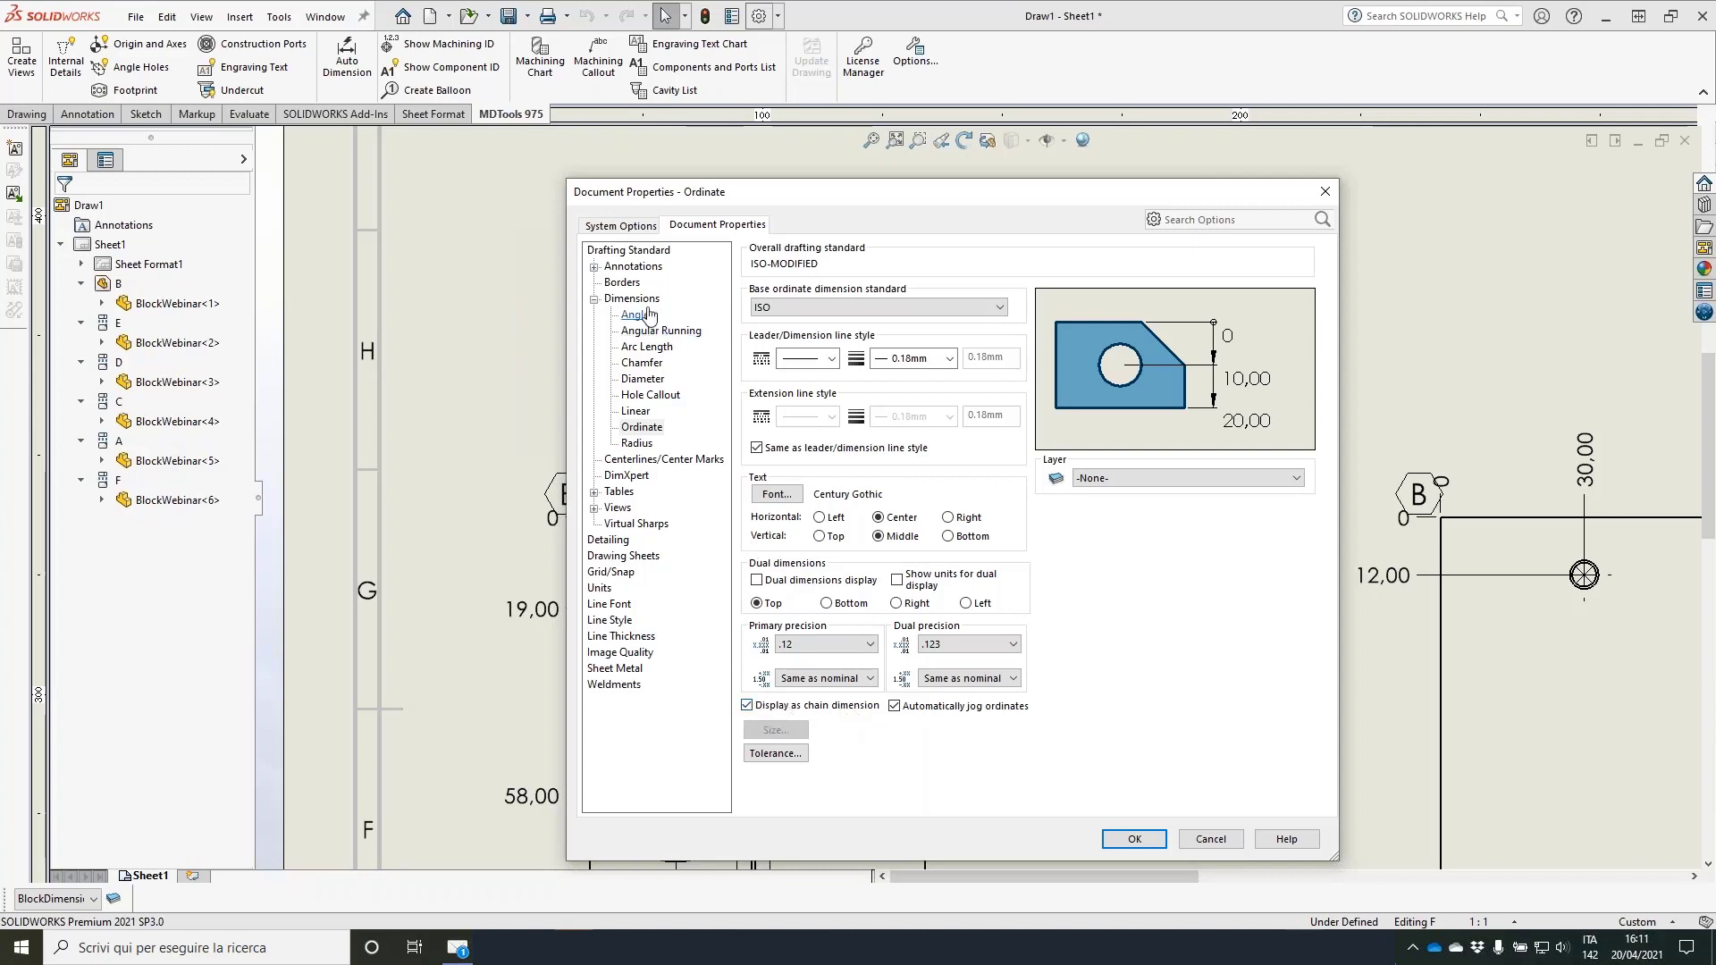
pyautogui.click(636, 411)
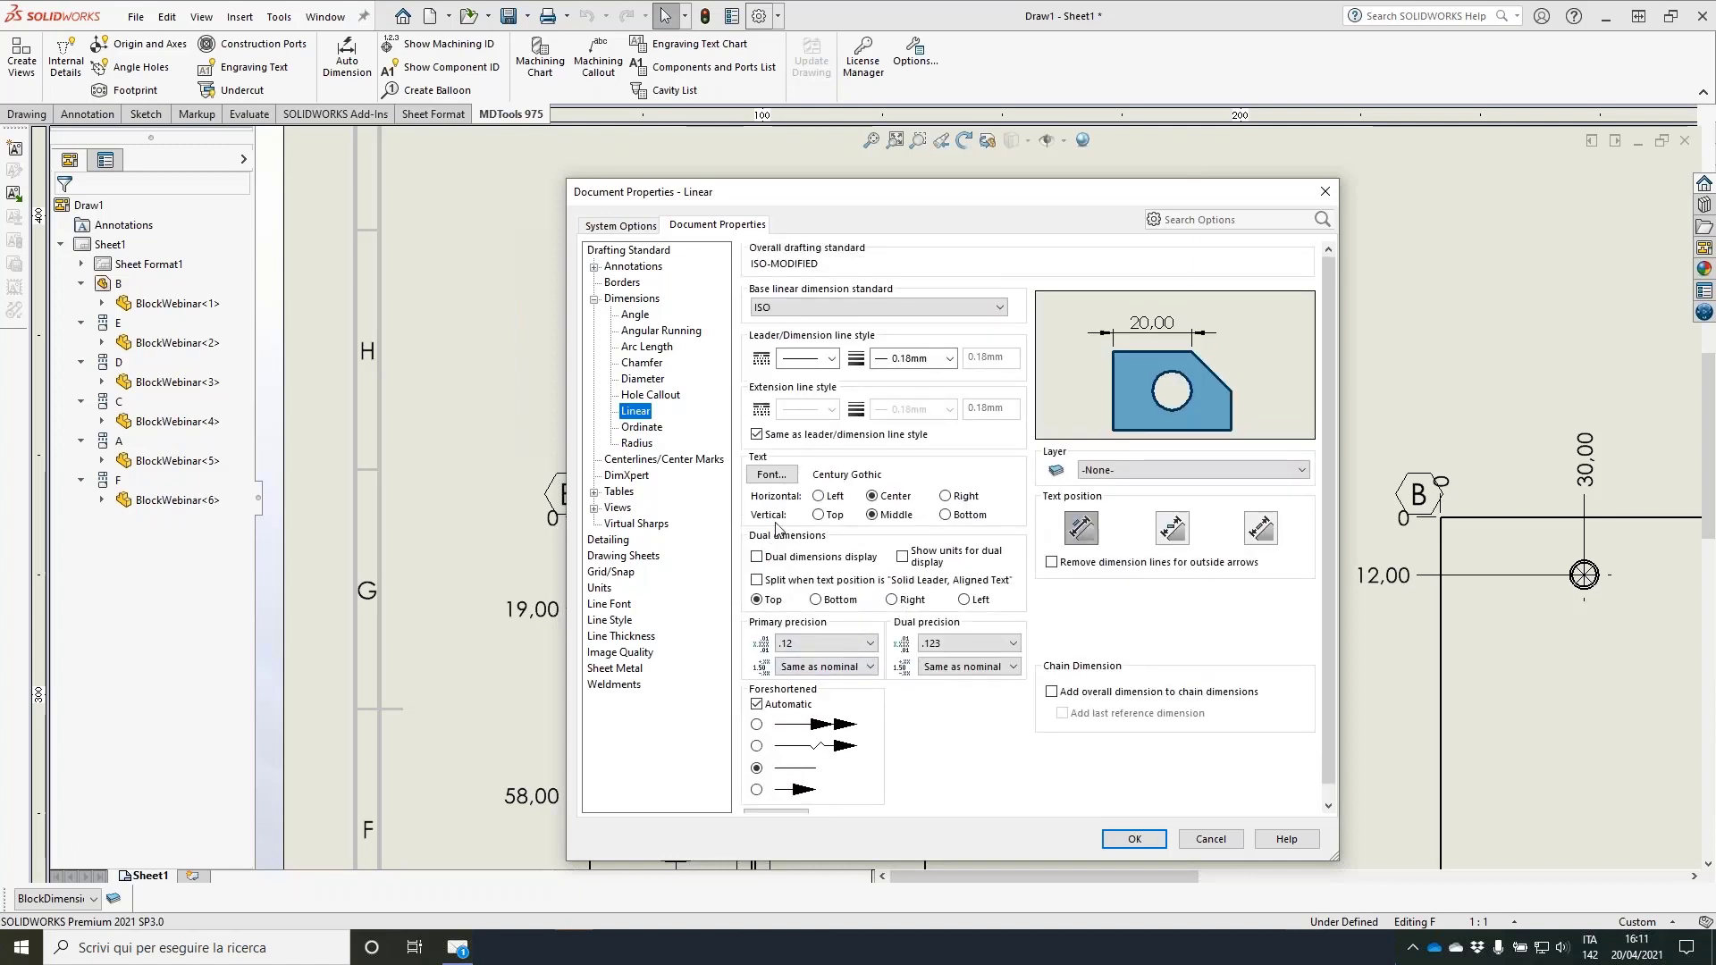
pyautogui.click(640, 427)
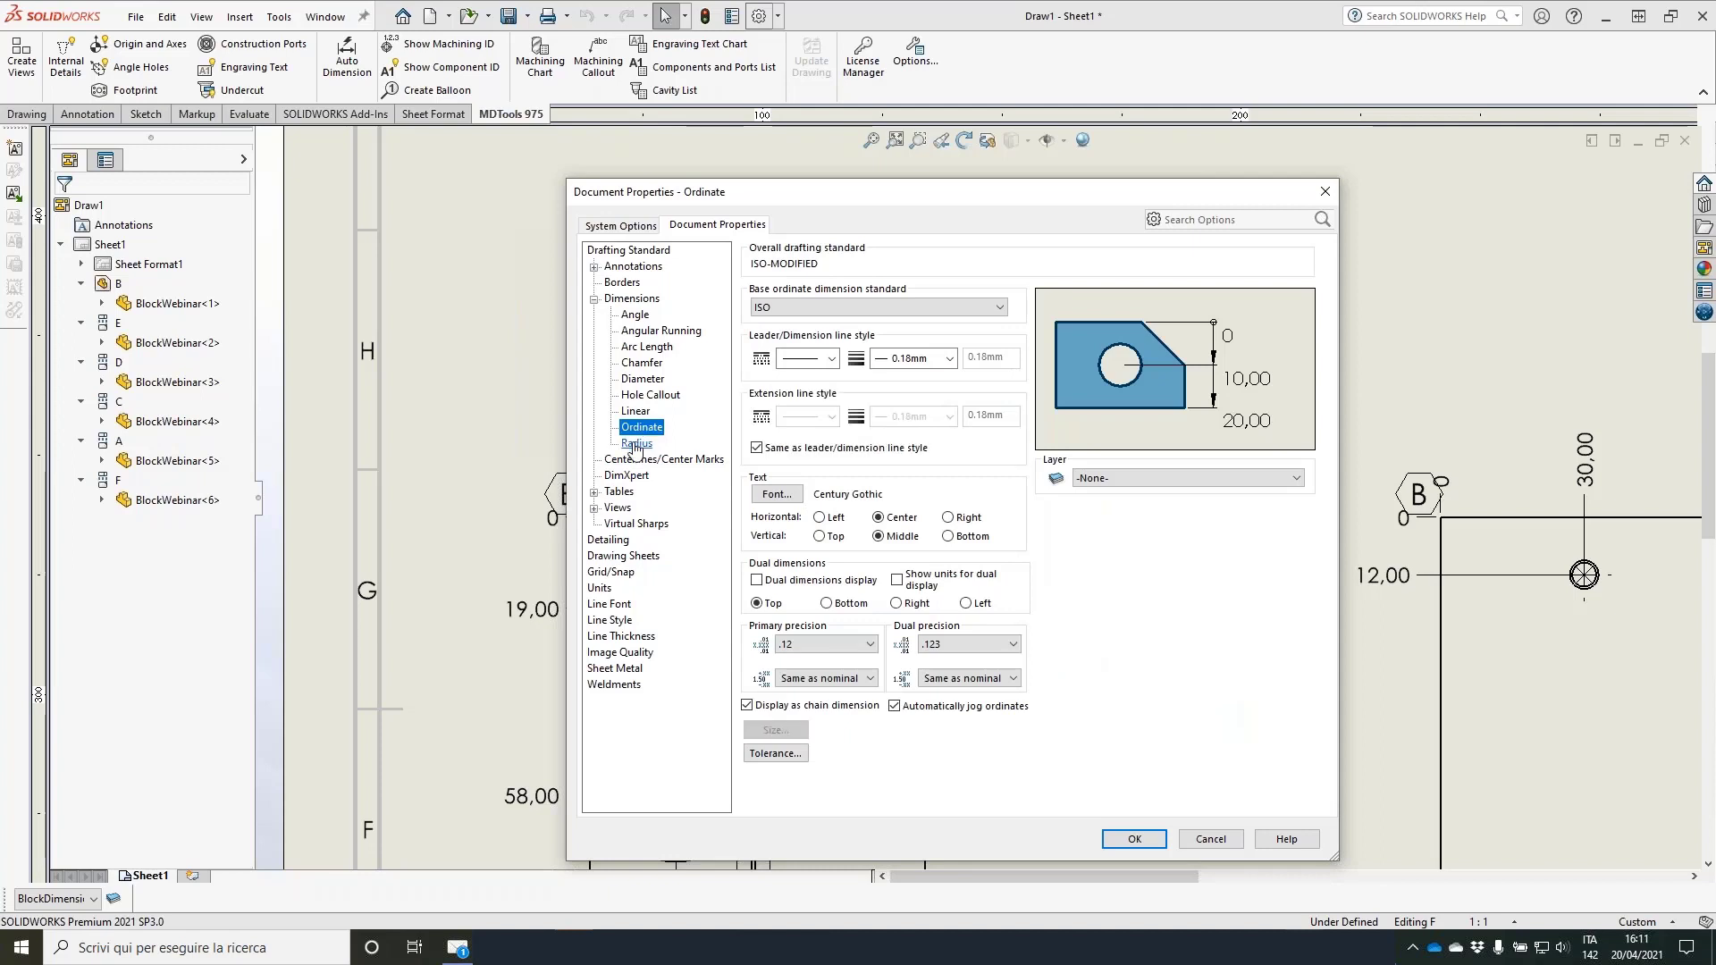
pyautogui.click(636, 445)
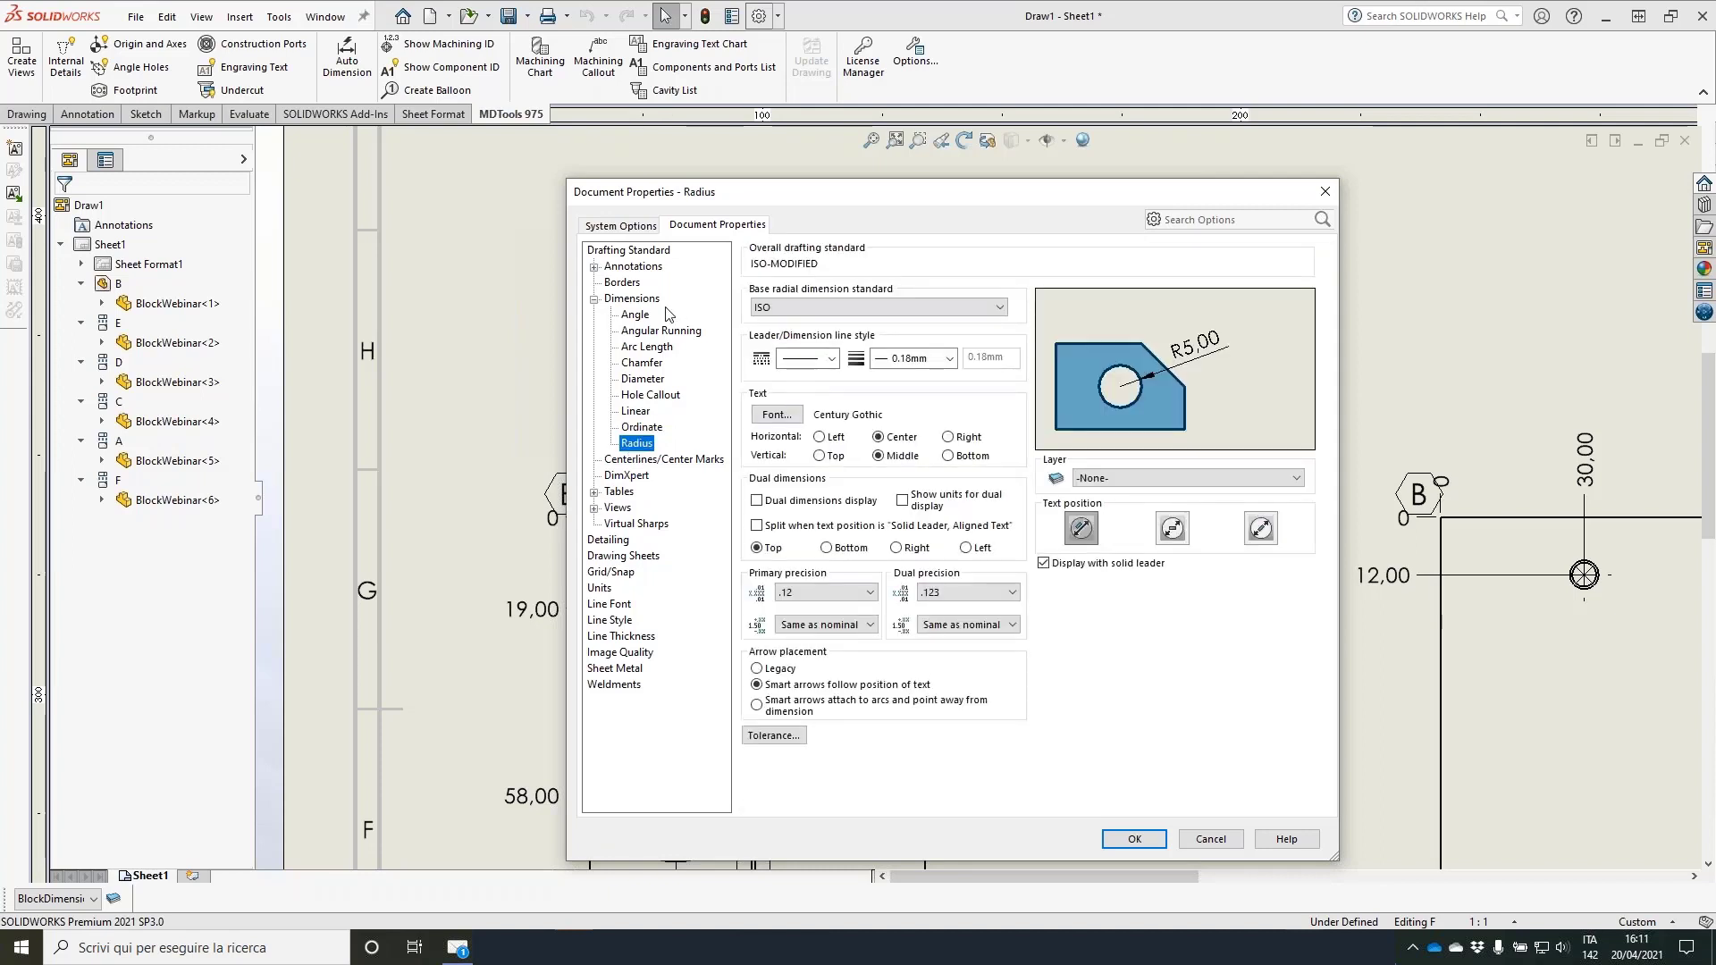
pyautogui.click(632, 316)
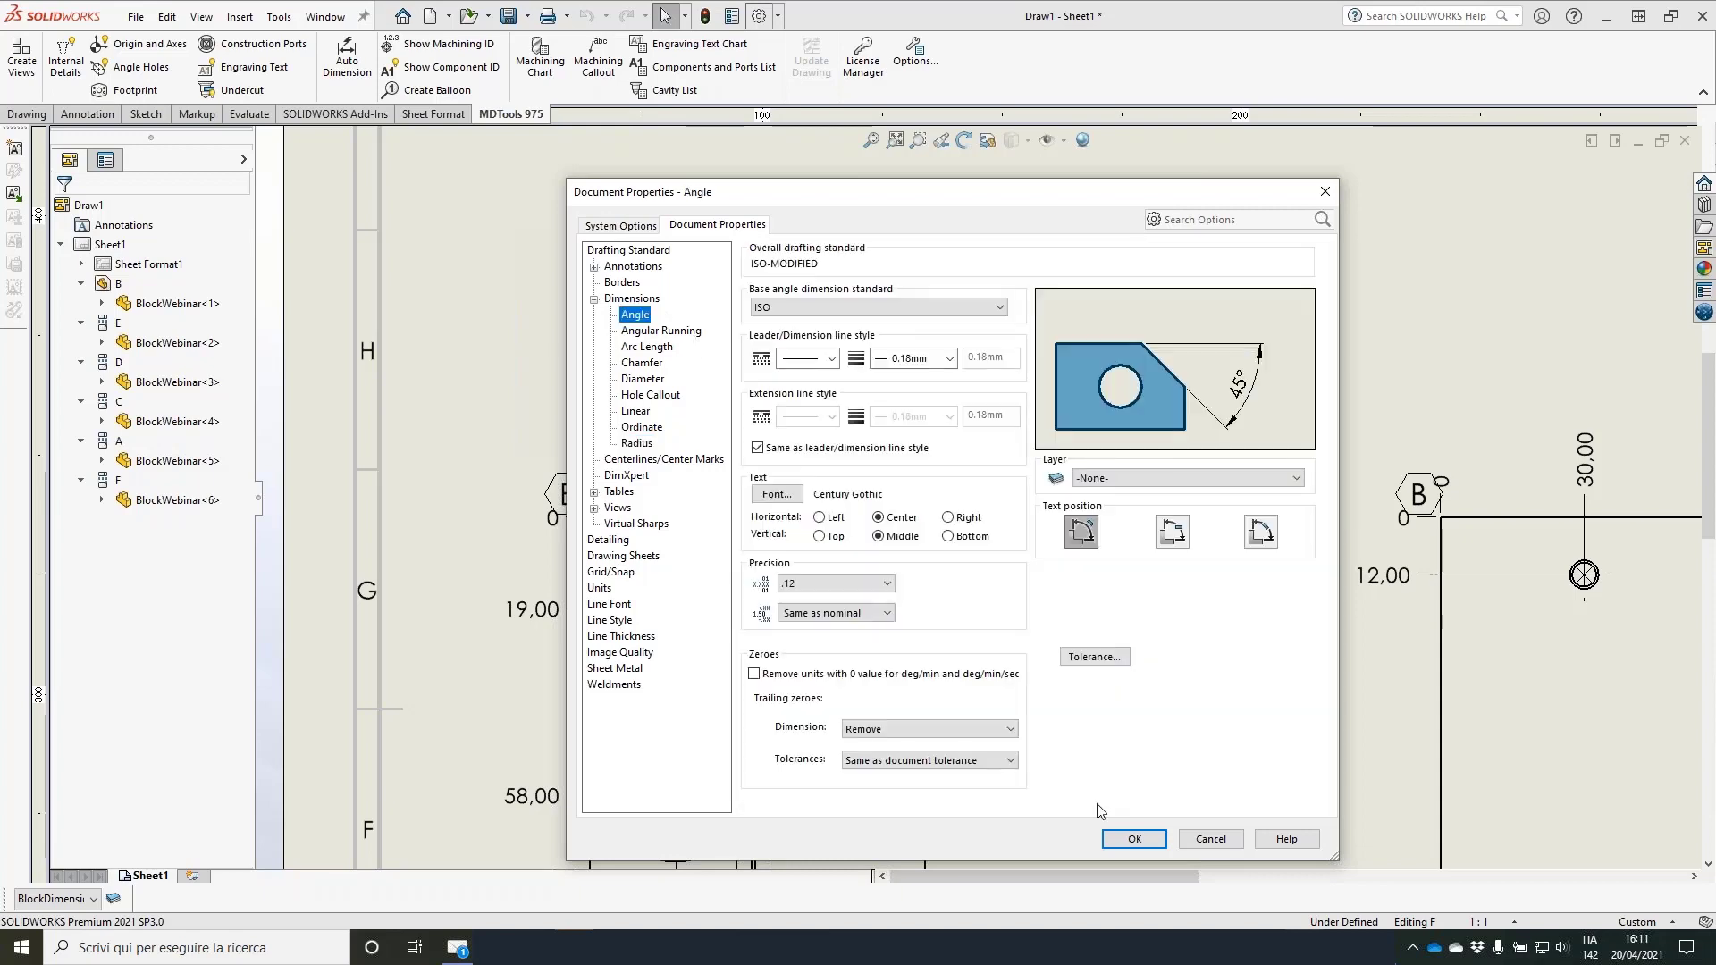
pyautogui.click(1133, 839)
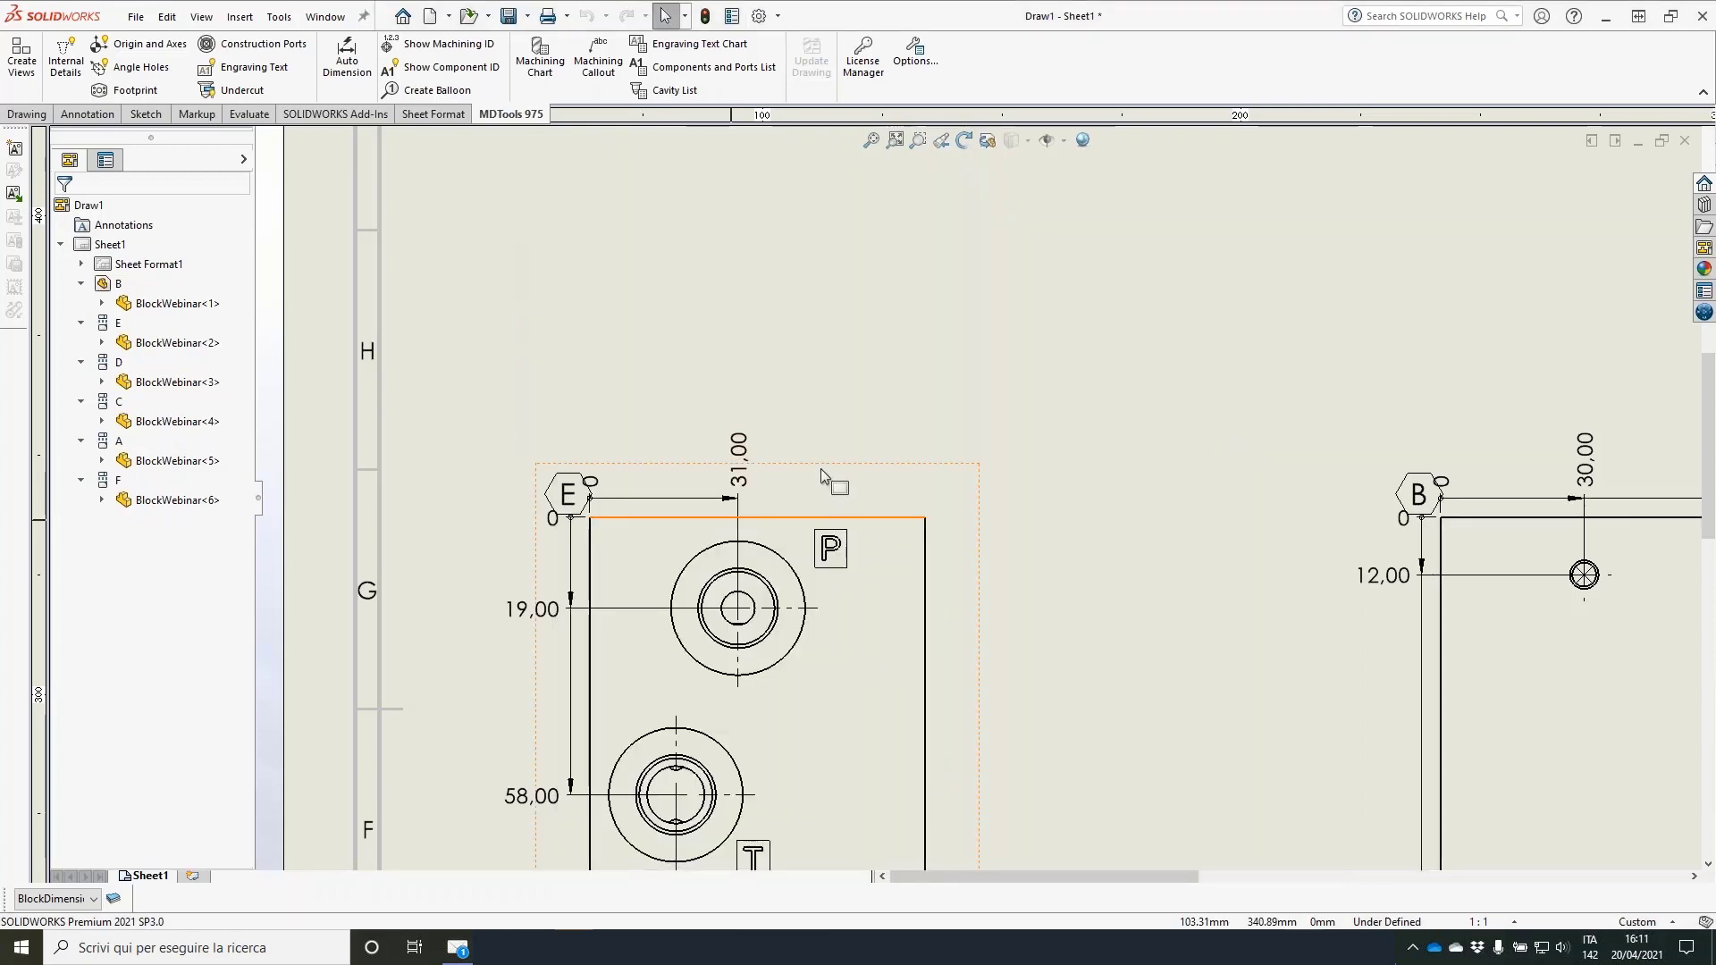
# Step: Examine the ordinate dimensions on views E and B of the block drawing
pyautogui.scroll(3, 921, 358)
pyautogui.scroll(-4, 695, 493)
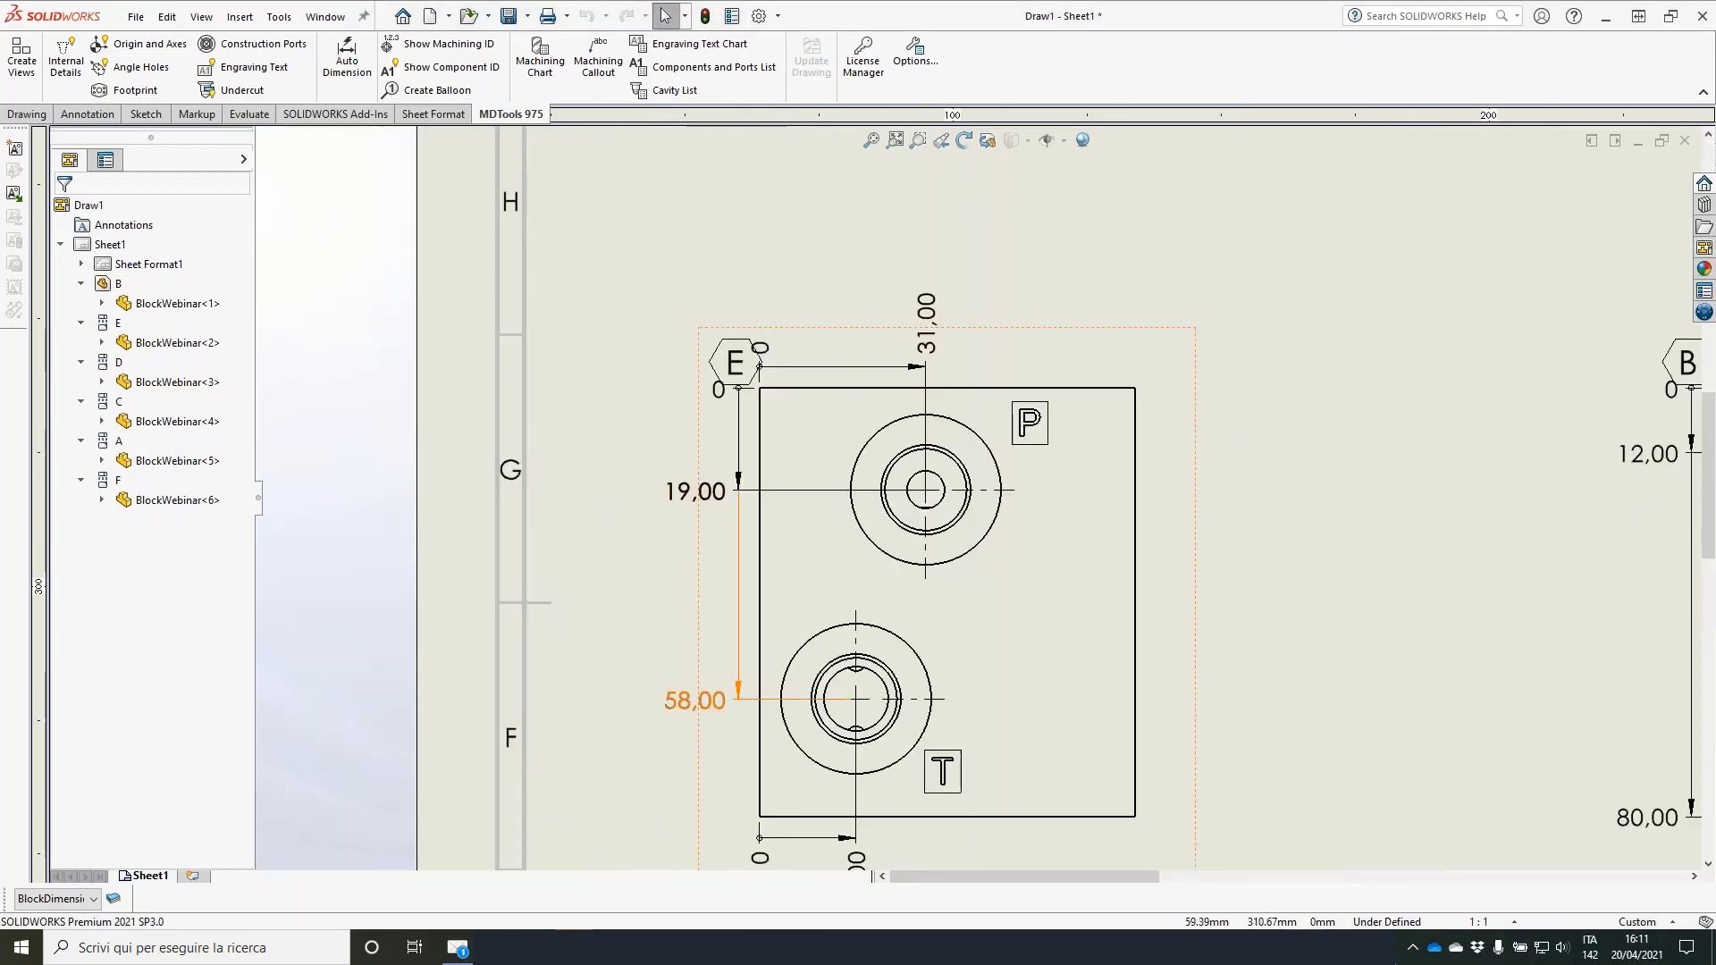
pyautogui.scroll(-1, 882, 414)
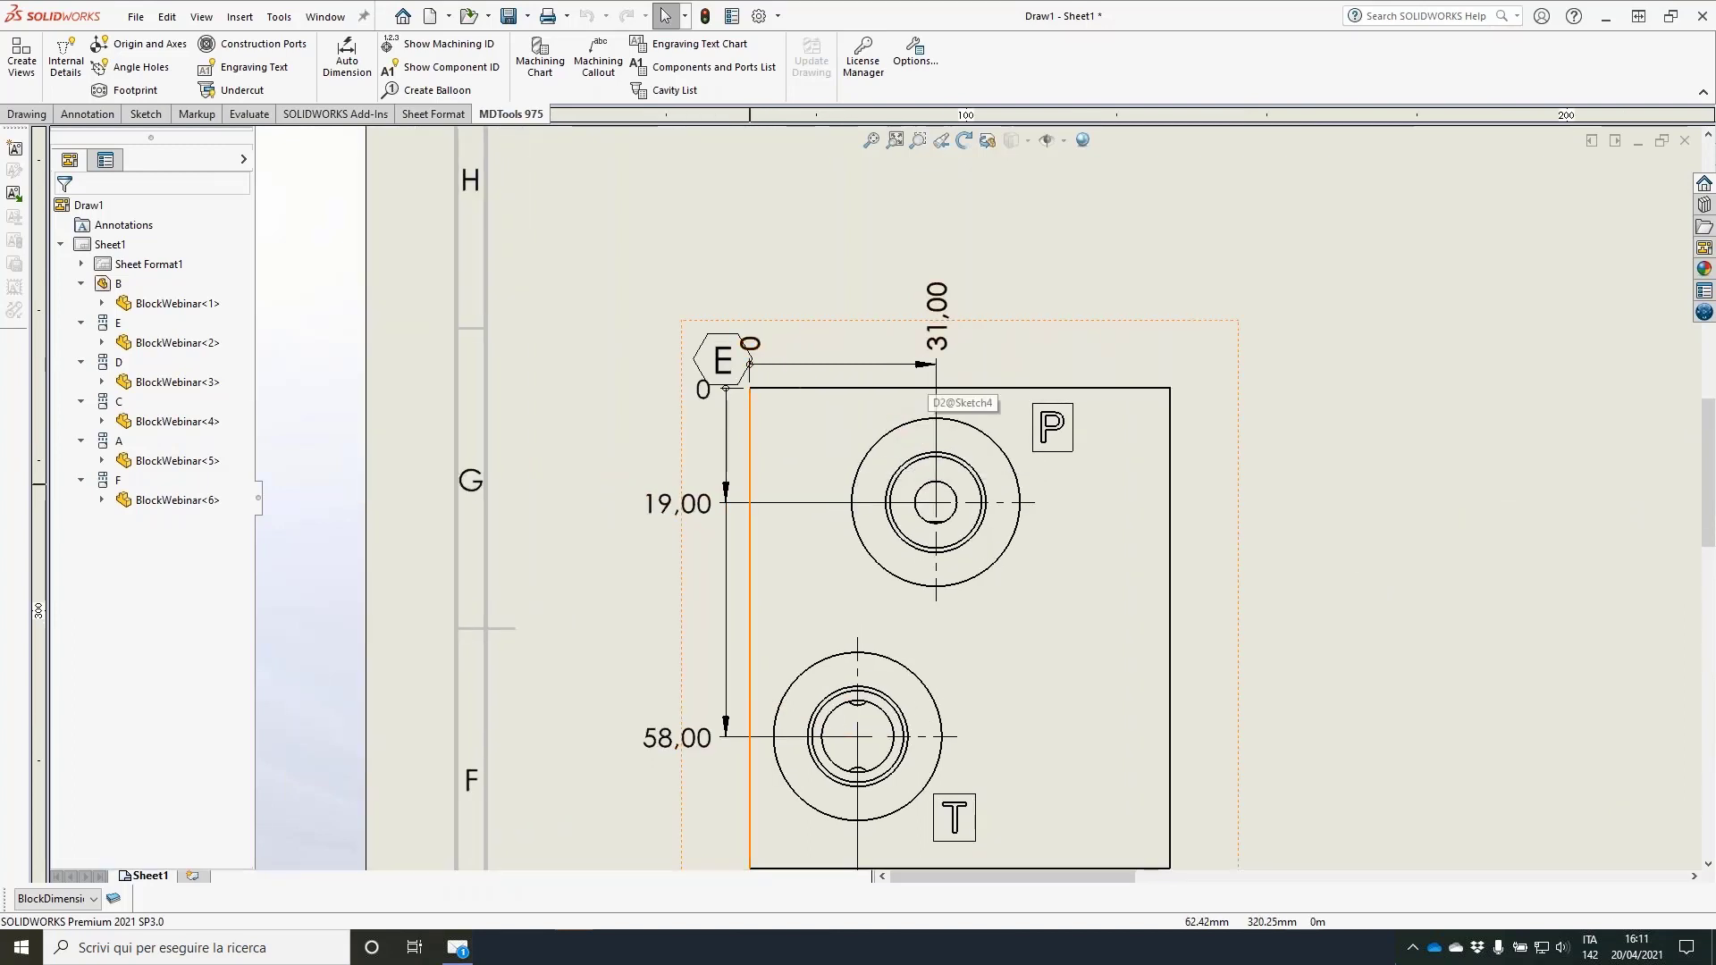
pyautogui.moveTo(821, 496); pyautogui.dragTo(854, 347, button='middle')
pyautogui.scroll(2, 854, 347)
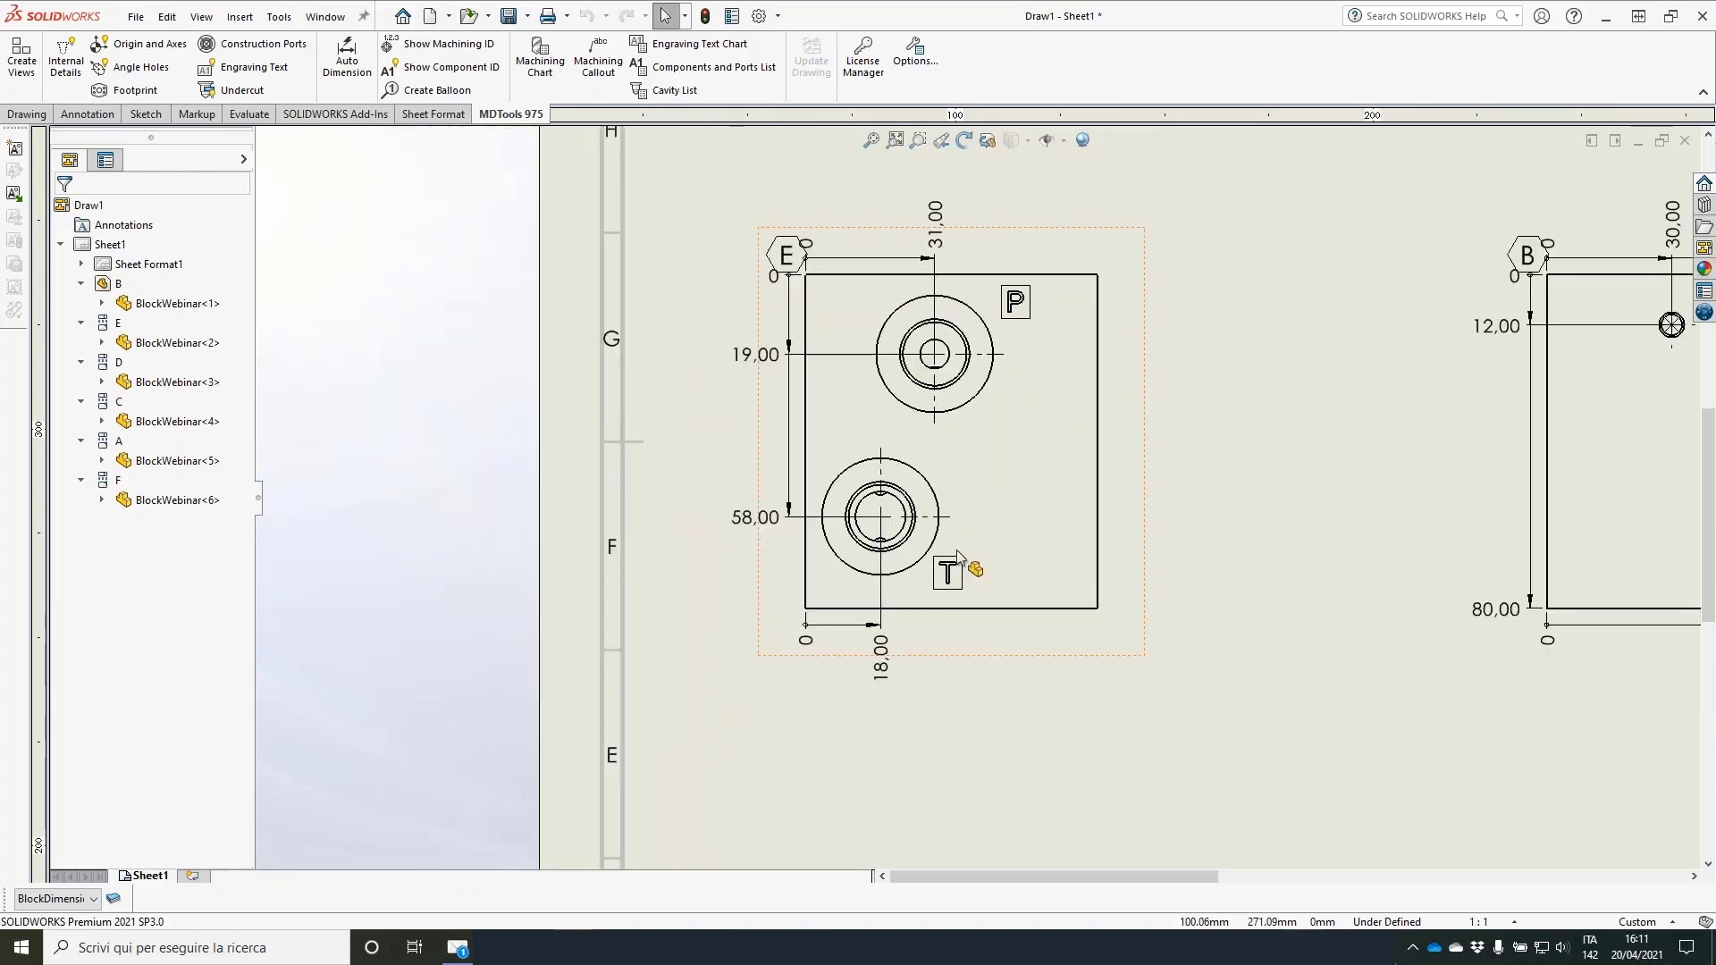
pyautogui.moveTo(1569, 400); pyautogui.dragTo(824, 482, button='middle')
pyautogui.scroll(1, 824, 482)
pyautogui.scroll(1, 986, 514)
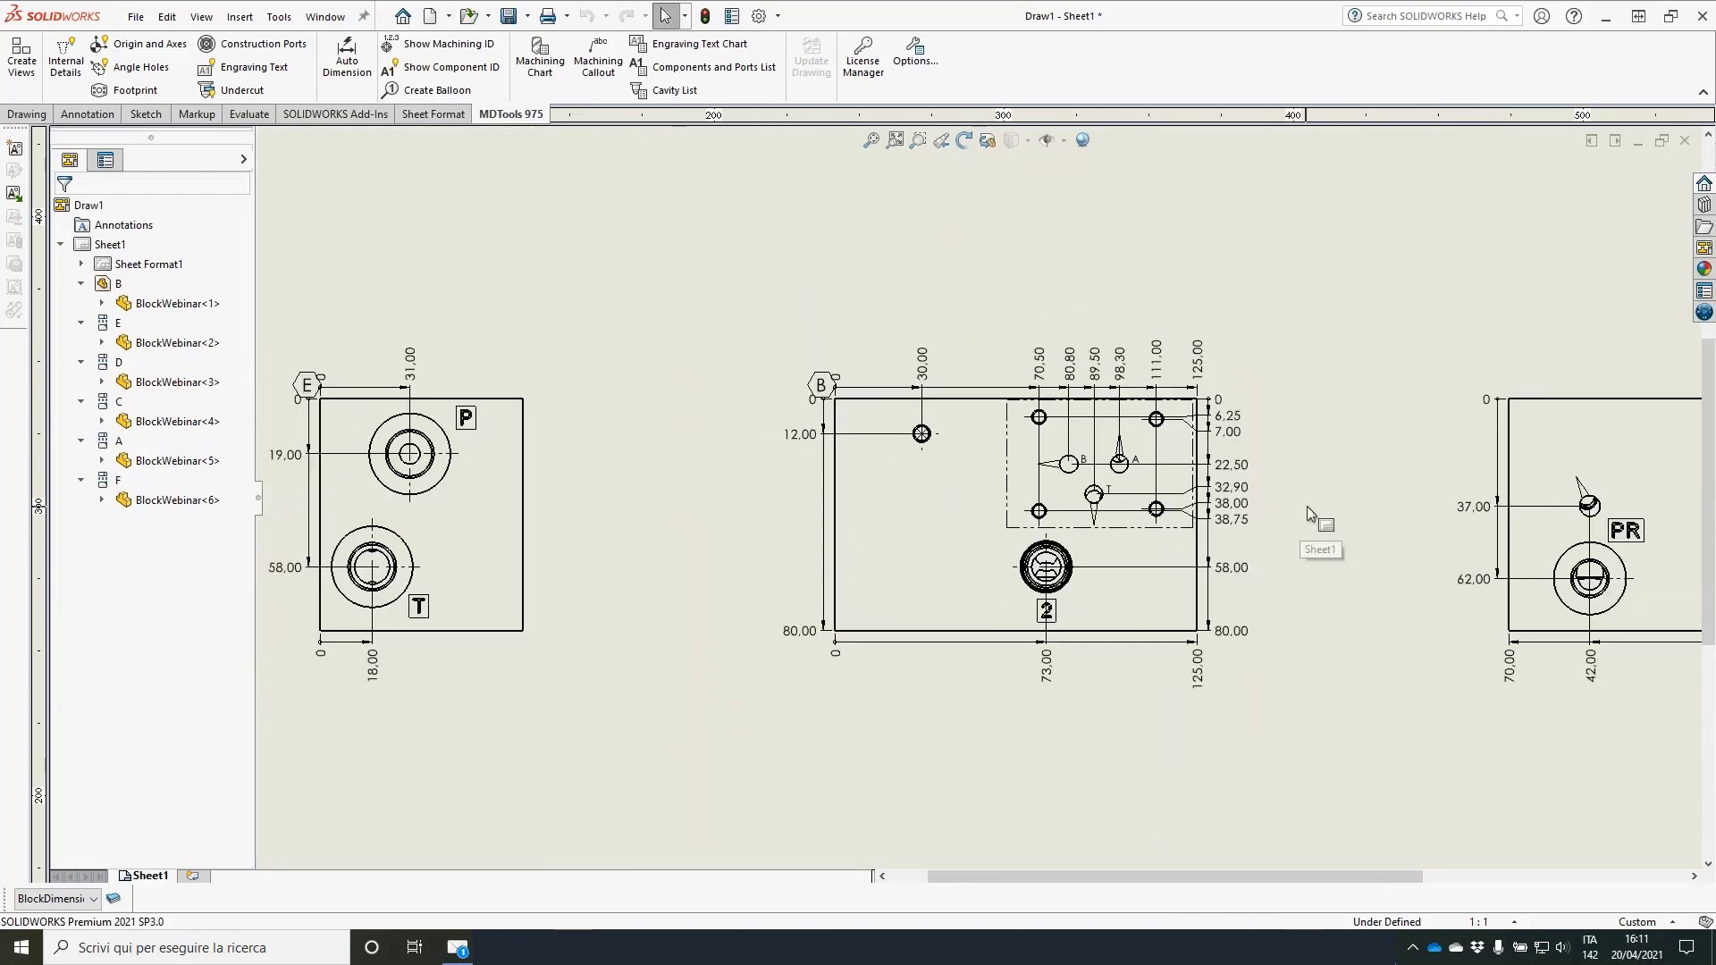
pyautogui.scroll(-2, 1307, 506)
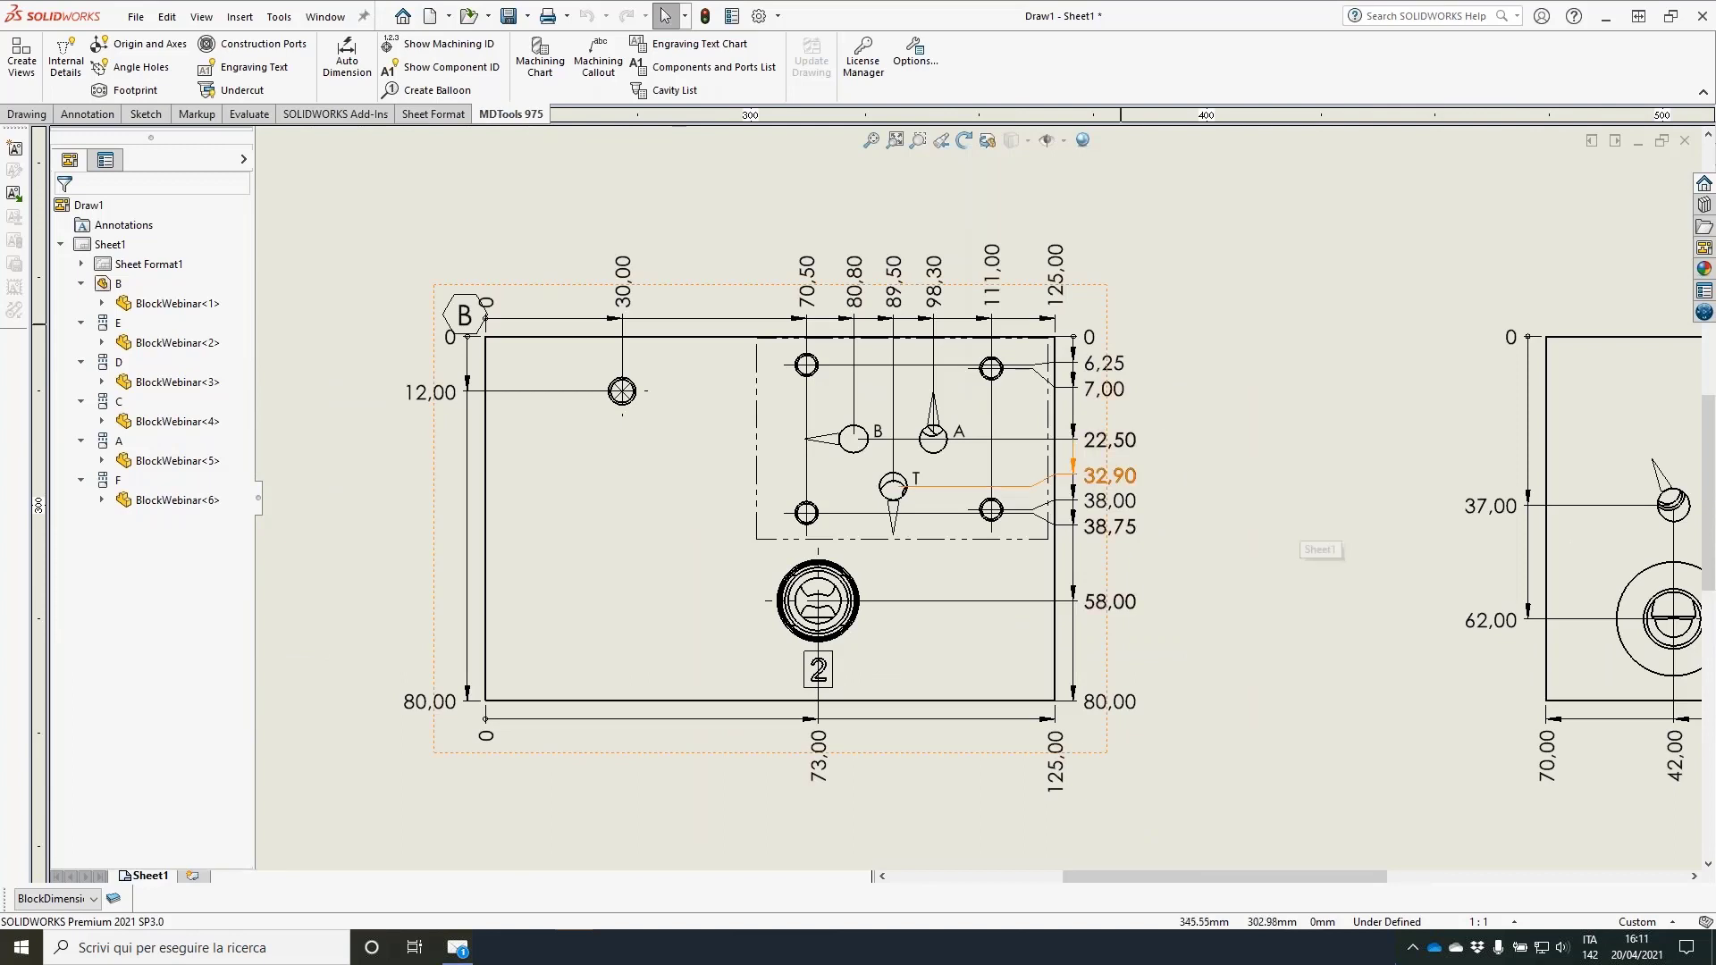
# Step: Turn off chain display for ordinate dimensions in the document properties and move view B's face label diagonally away from the view's upper-left corner
pyautogui.click(758, 17)
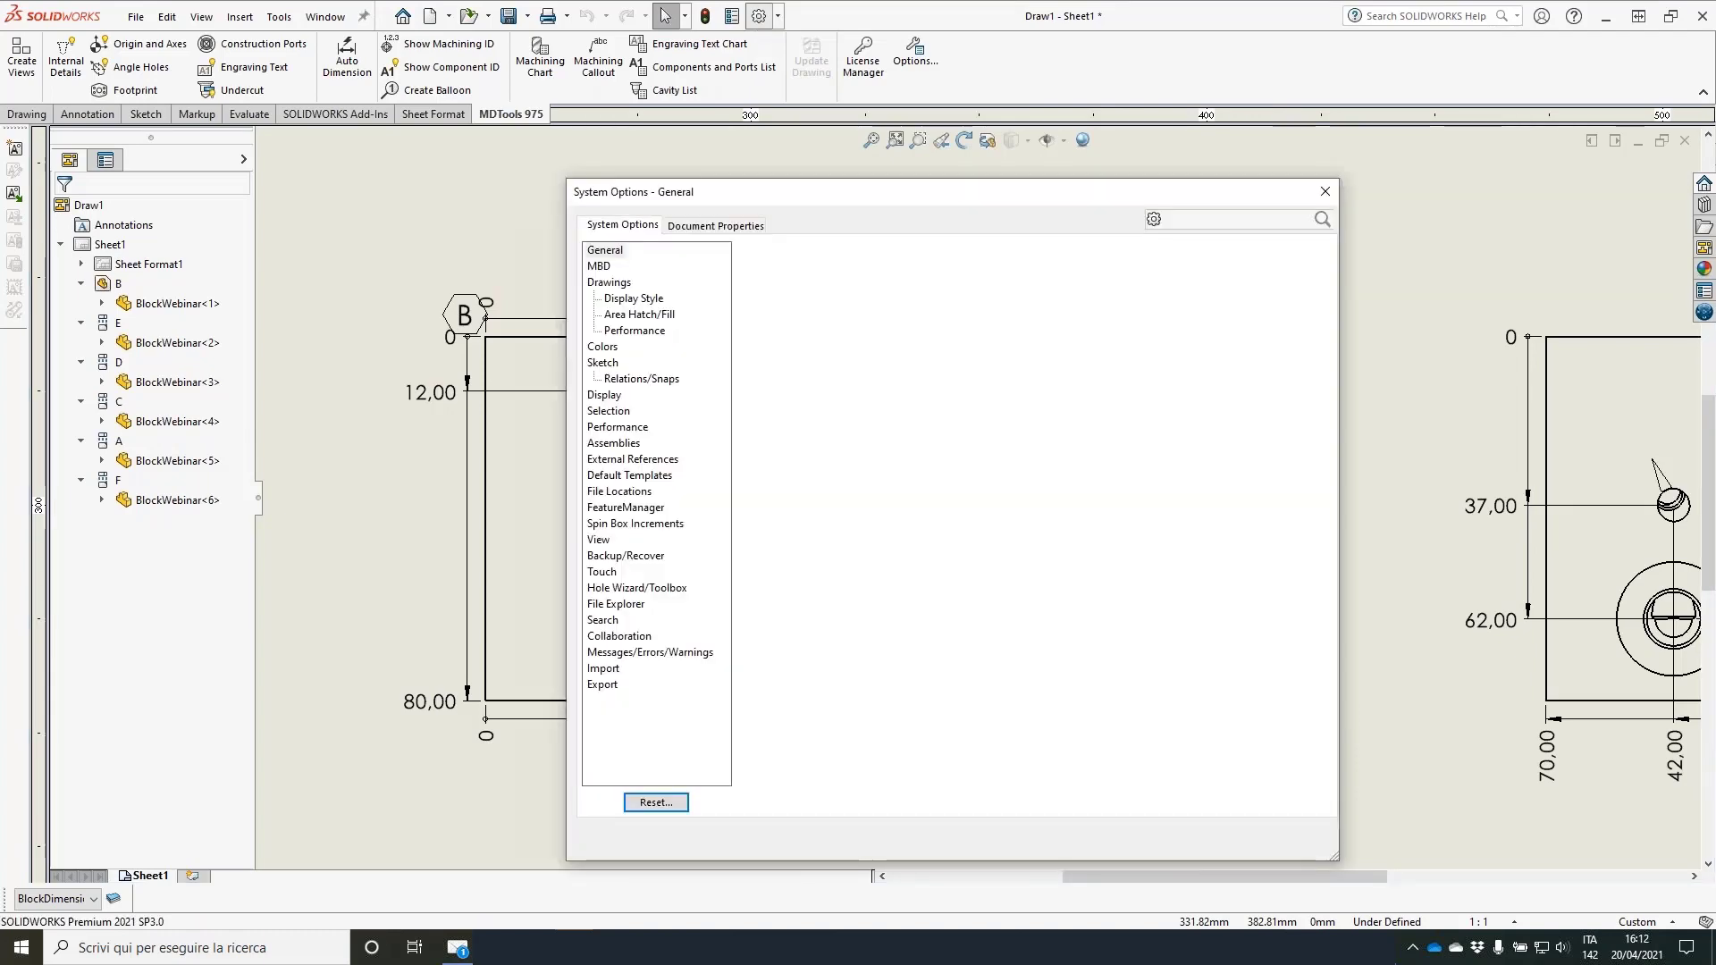
pyautogui.click(726, 226)
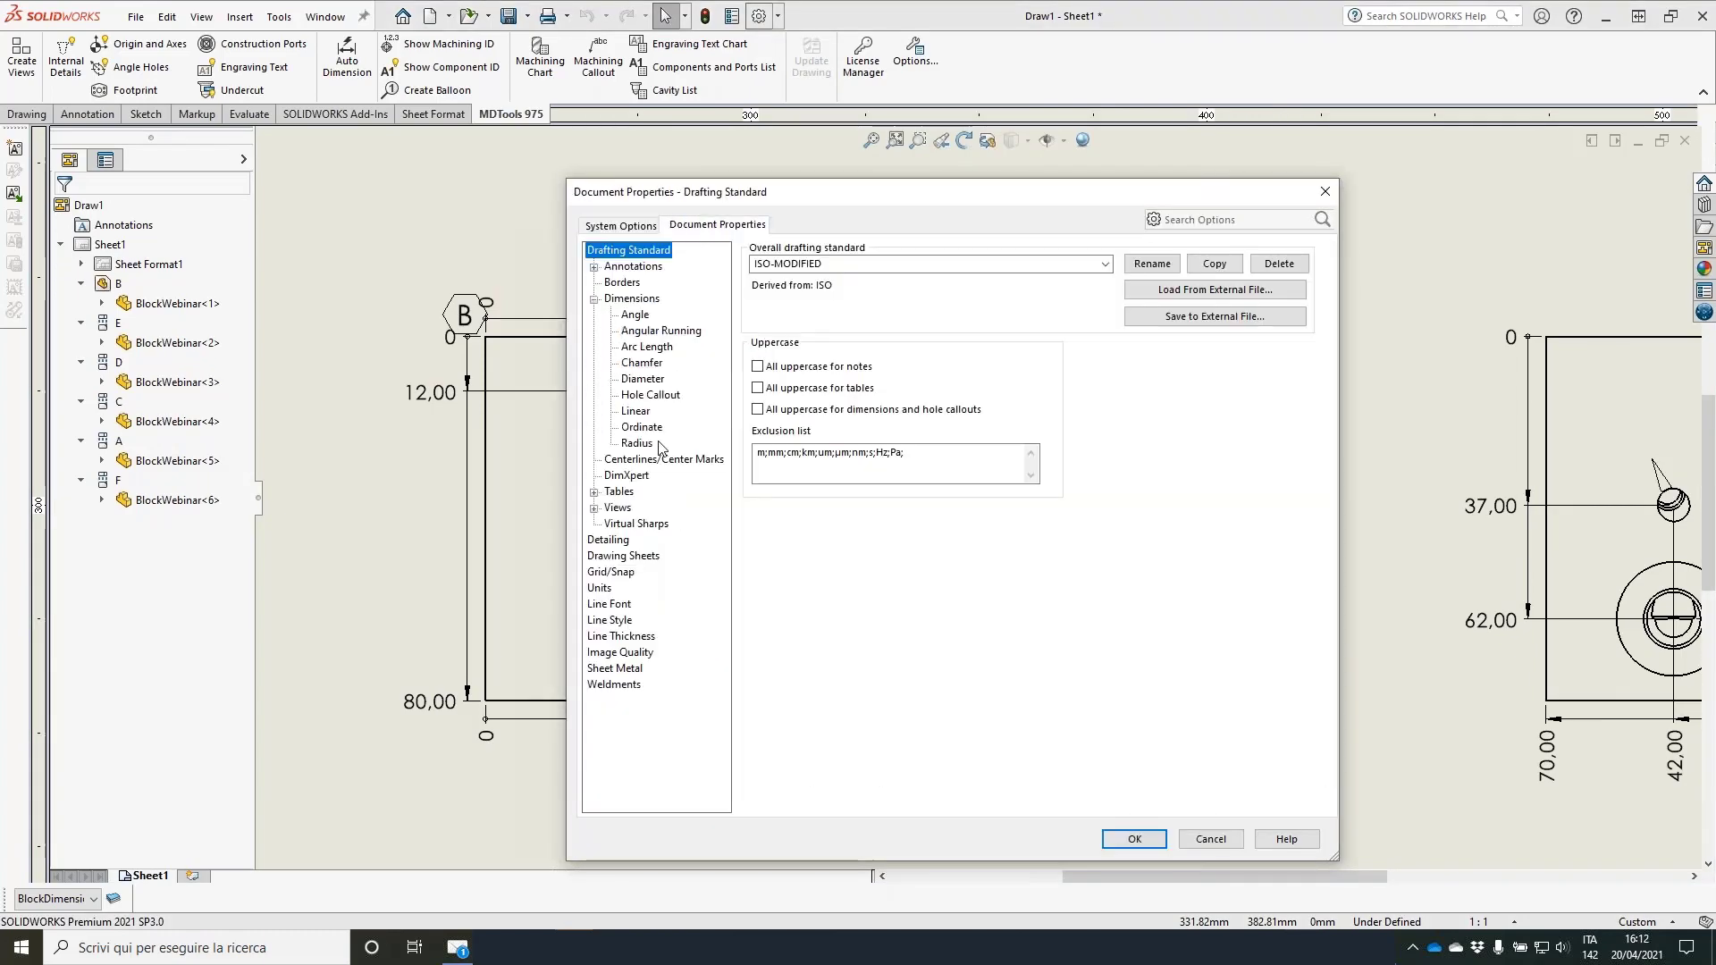
pyautogui.click(636, 427)
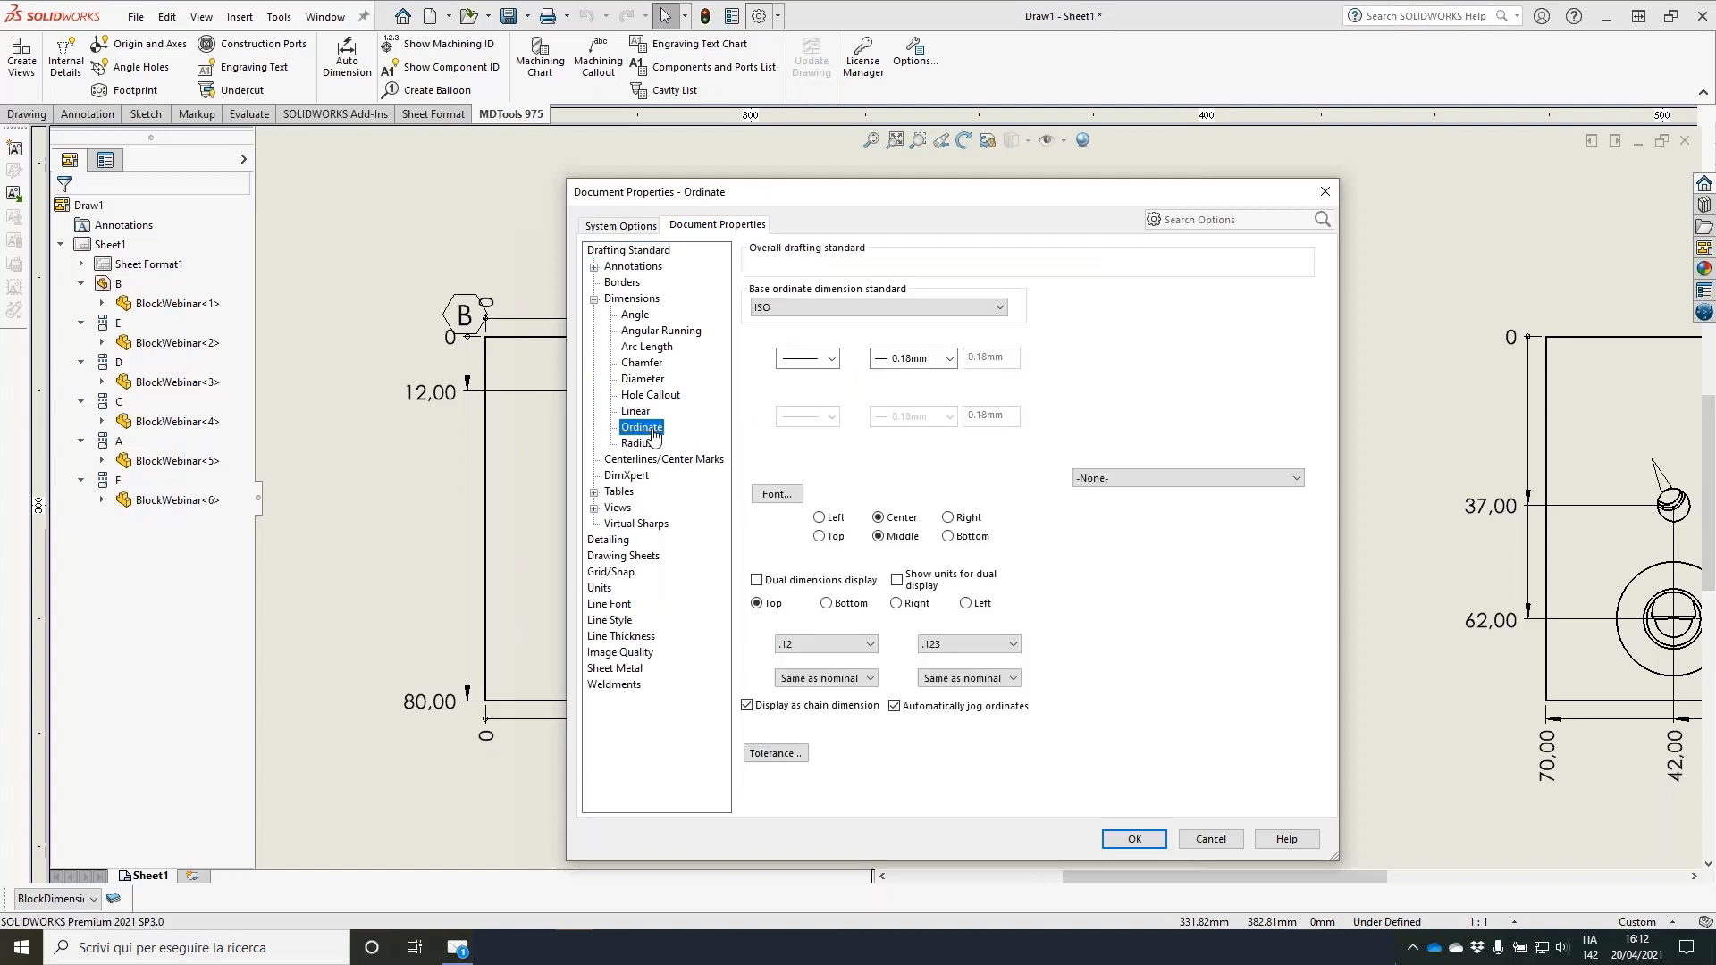
pyautogui.click(747, 706)
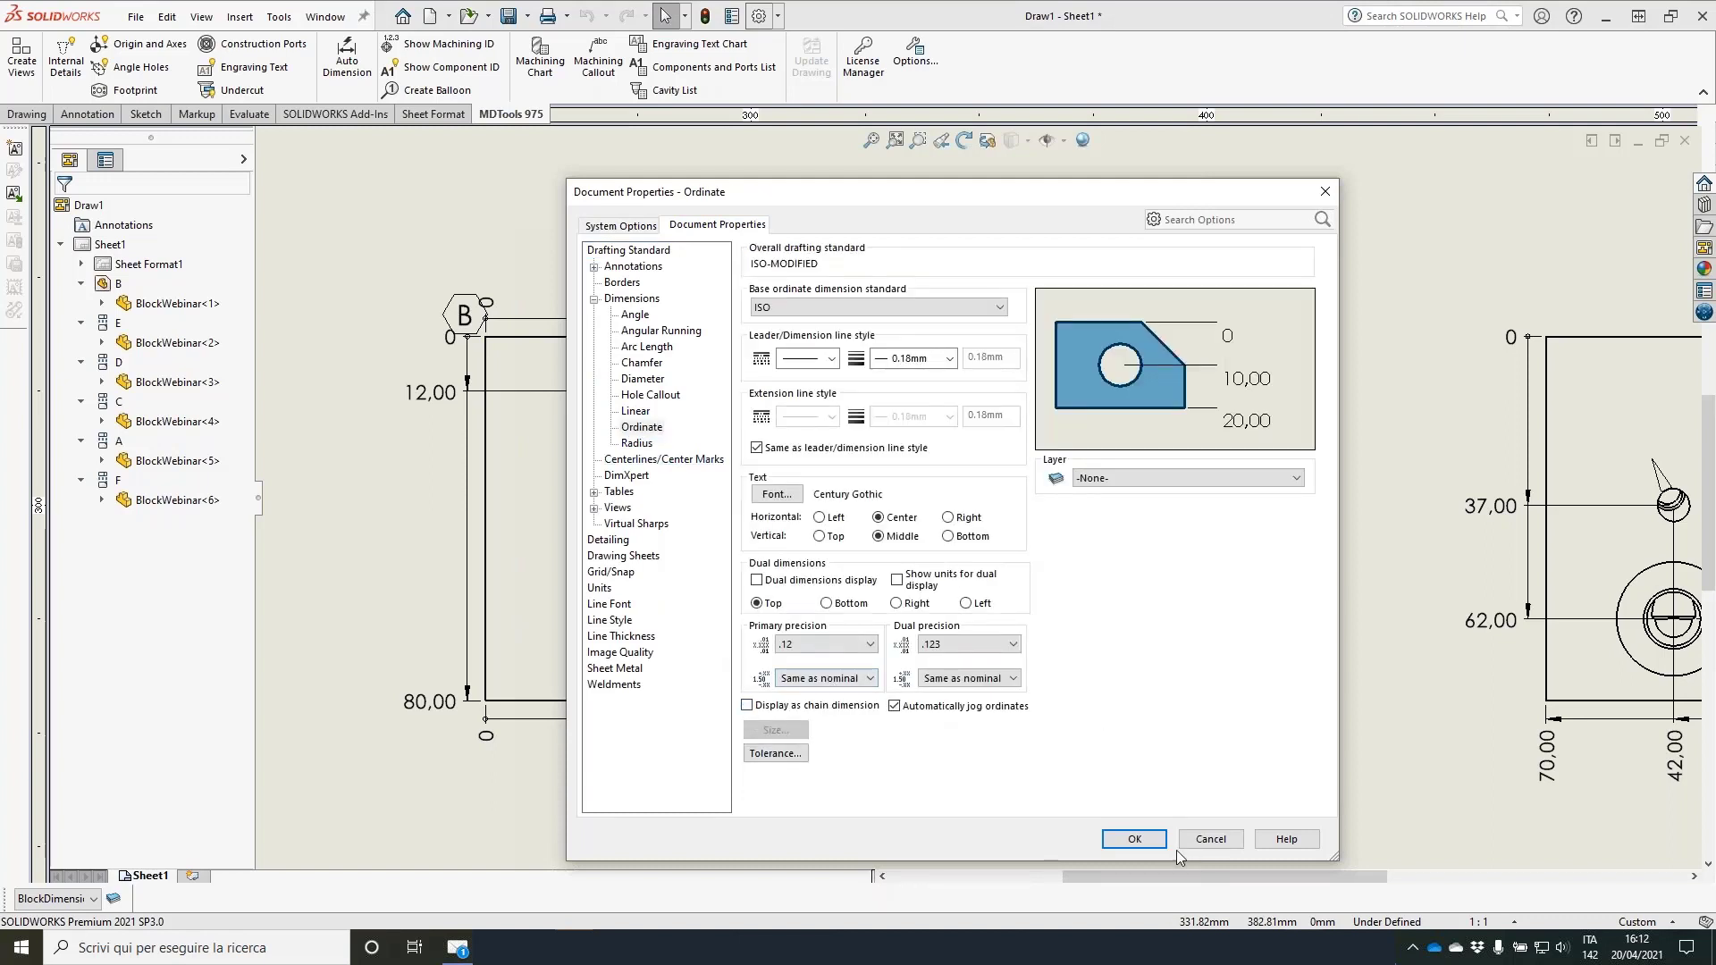
pyautogui.click(1144, 841)
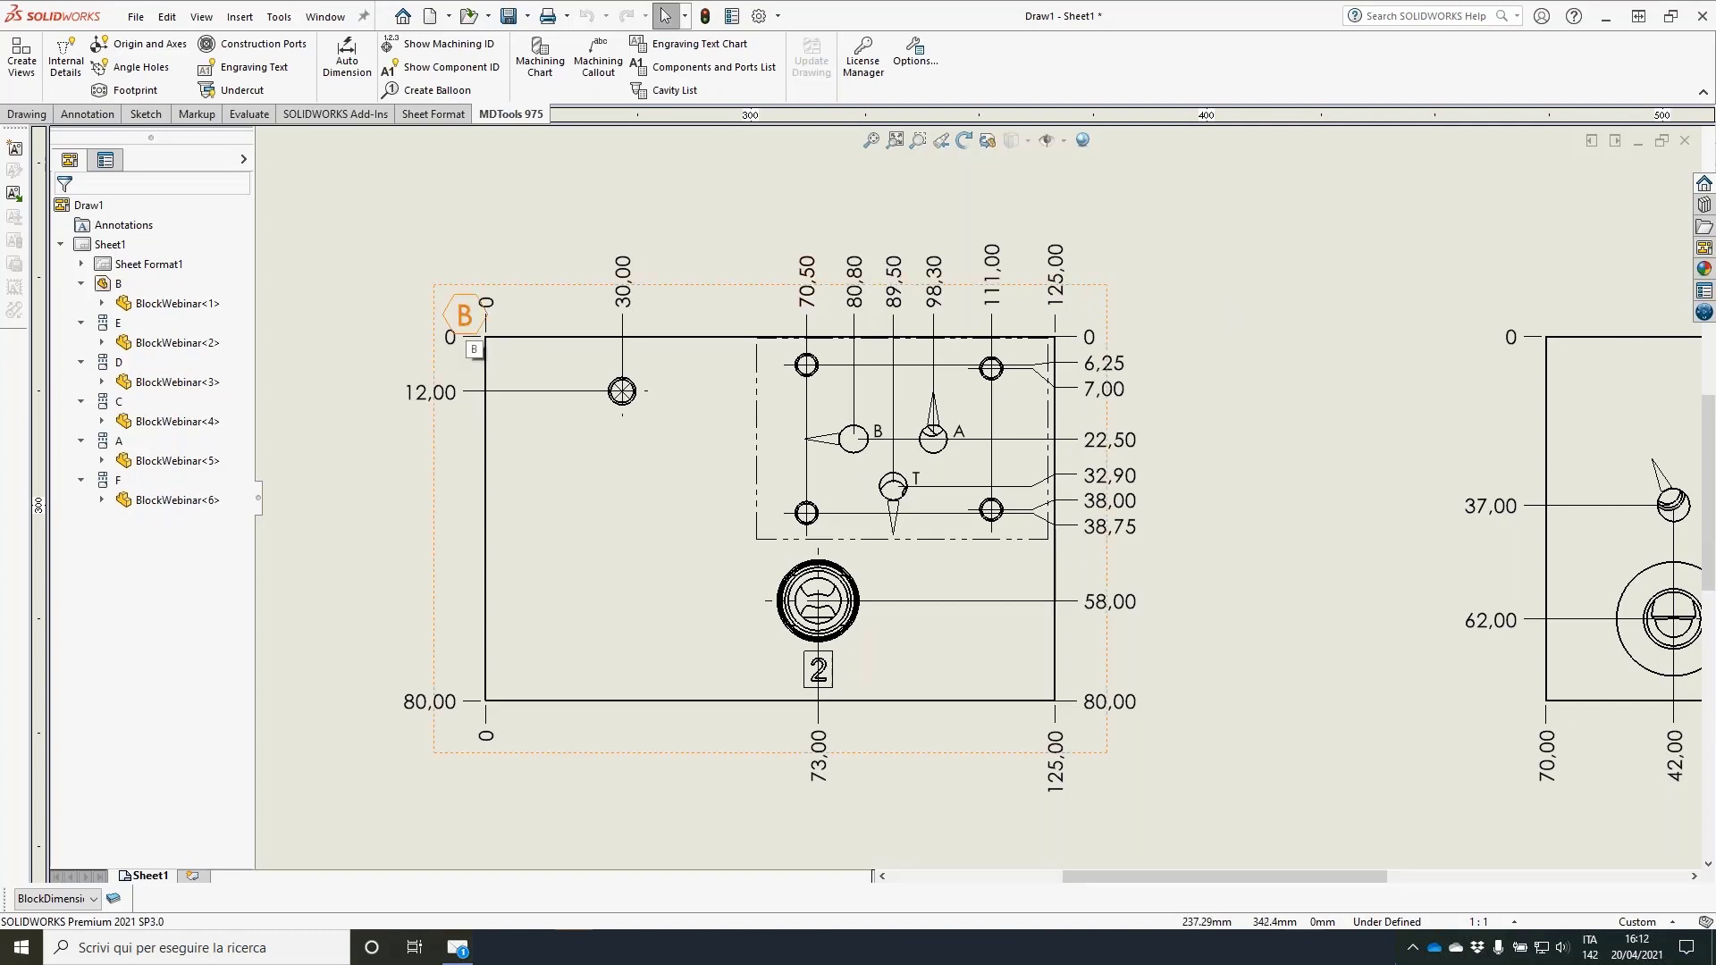
pyautogui.moveTo(467, 319); pyautogui.dragTo(437, 286)
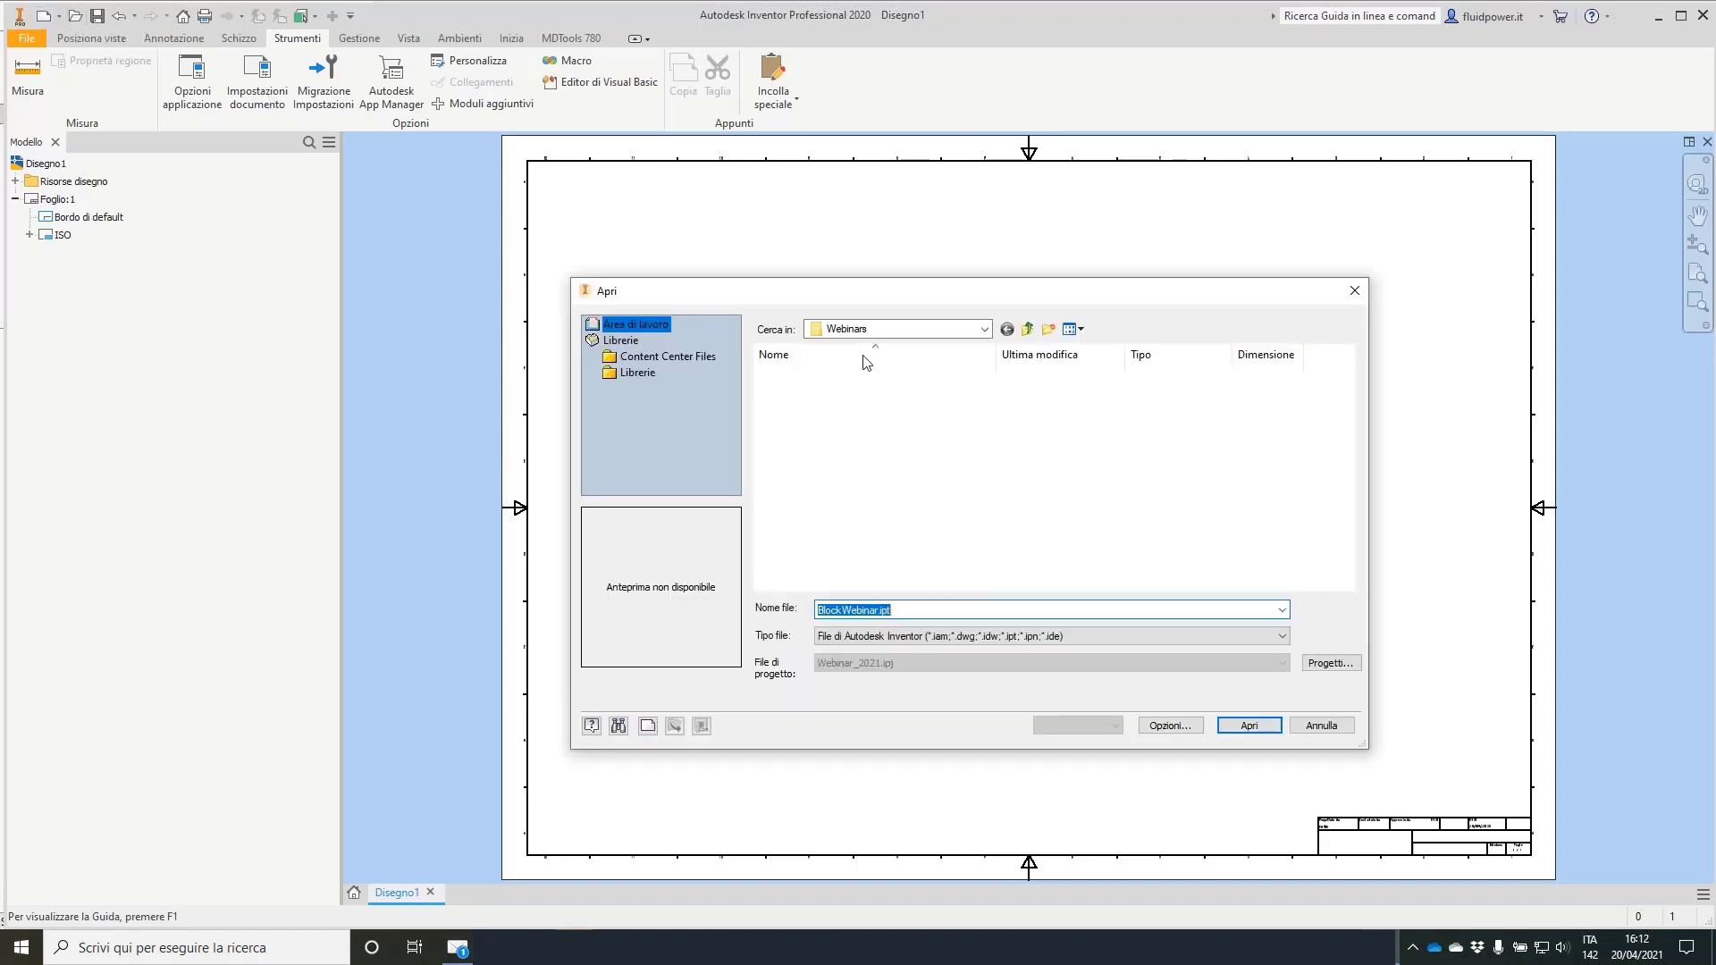
# Step: Switch to Inventor and open BlockWebinar.ipt from the 06_MDTools folder
pyautogui.doubleClick(827, 442)
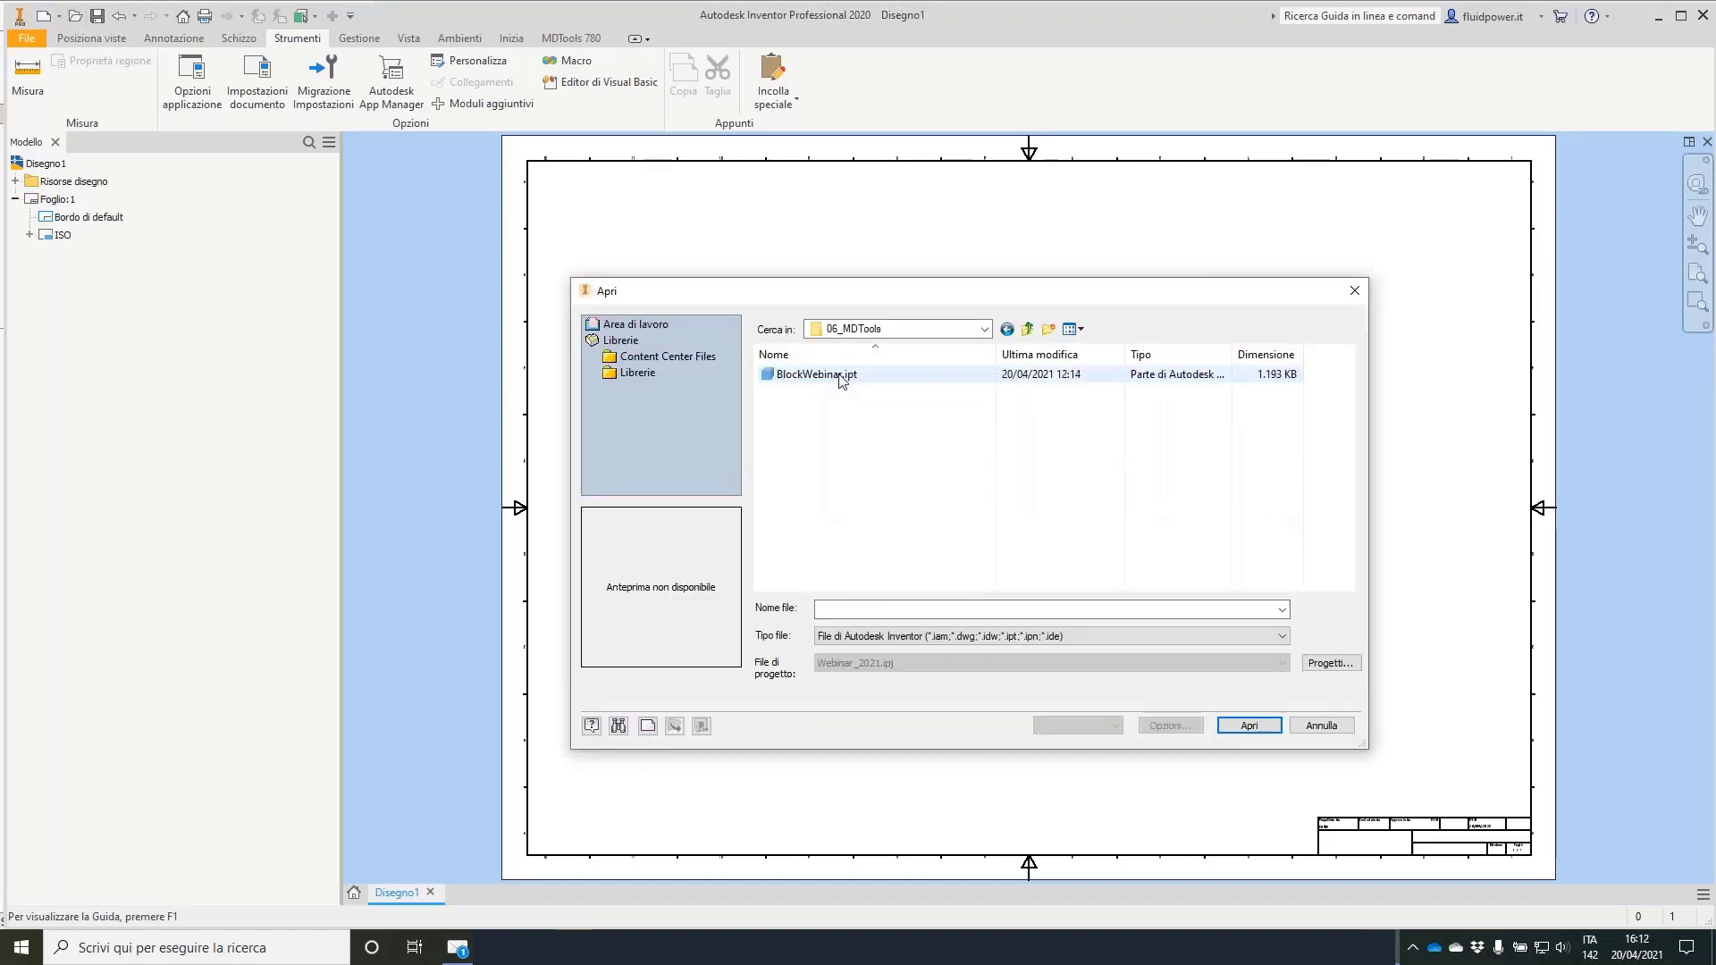
pyautogui.doubleClick(841, 375)
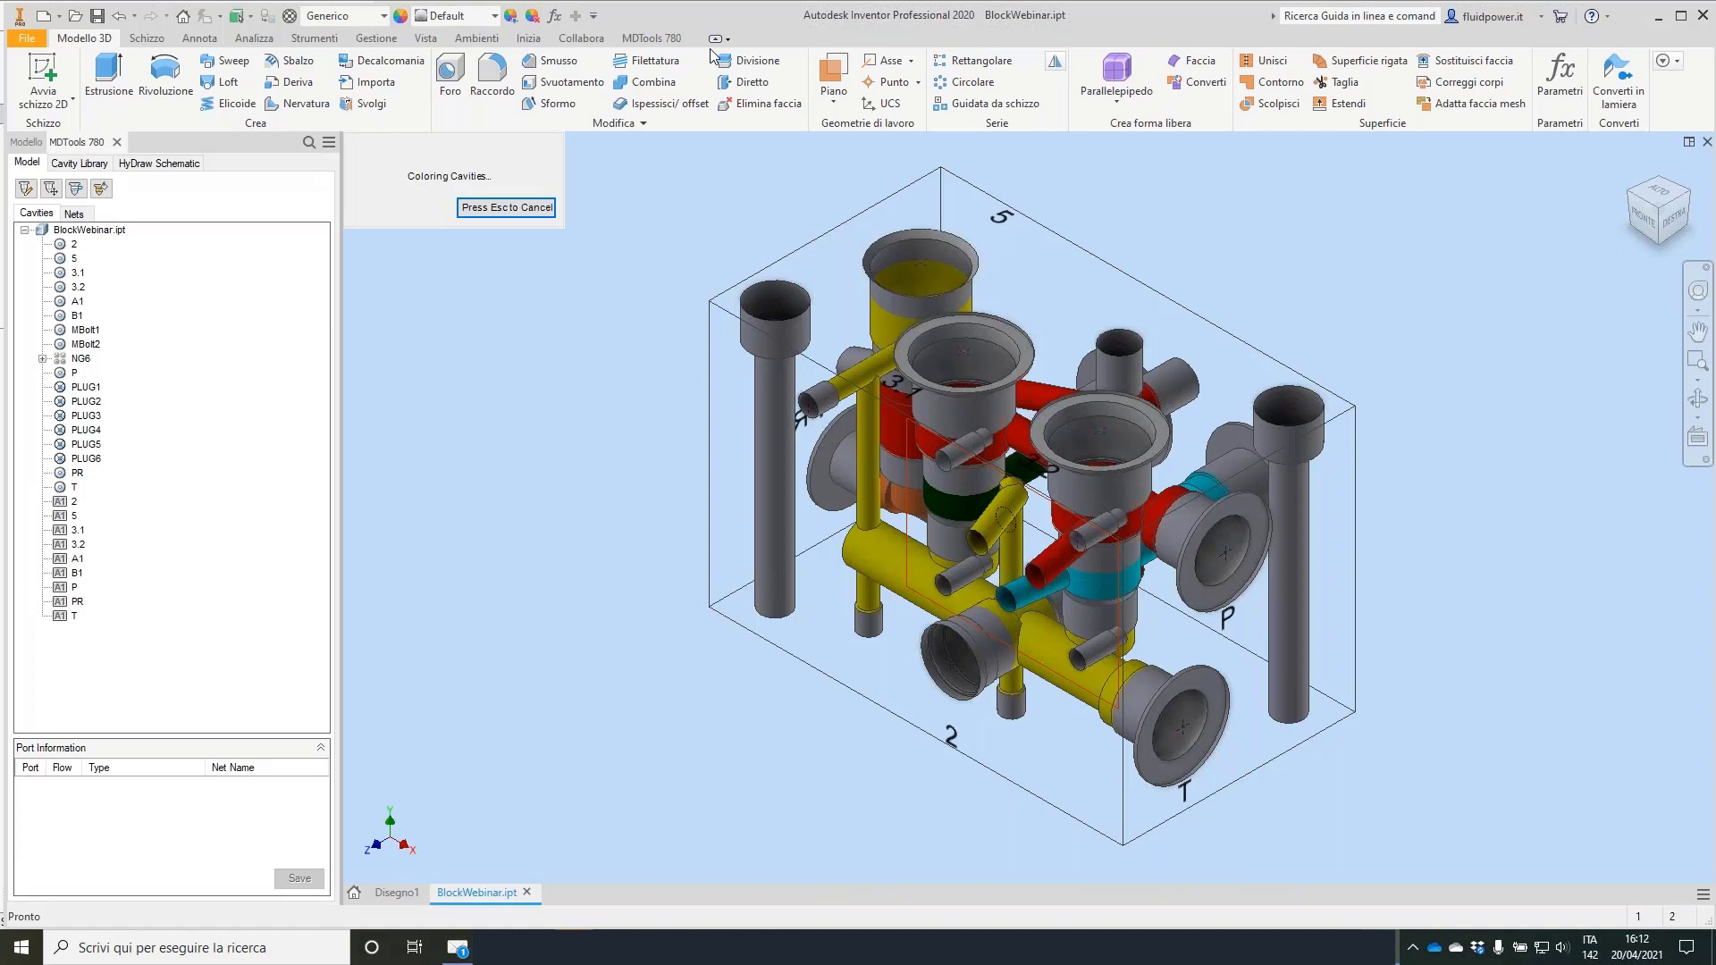
# Step: Generate the block's machining IDs with the 101, 102, 201 naming scheme, grouped cavities and diameter sorting, after checking the face names
pyautogui.click(664, 40)
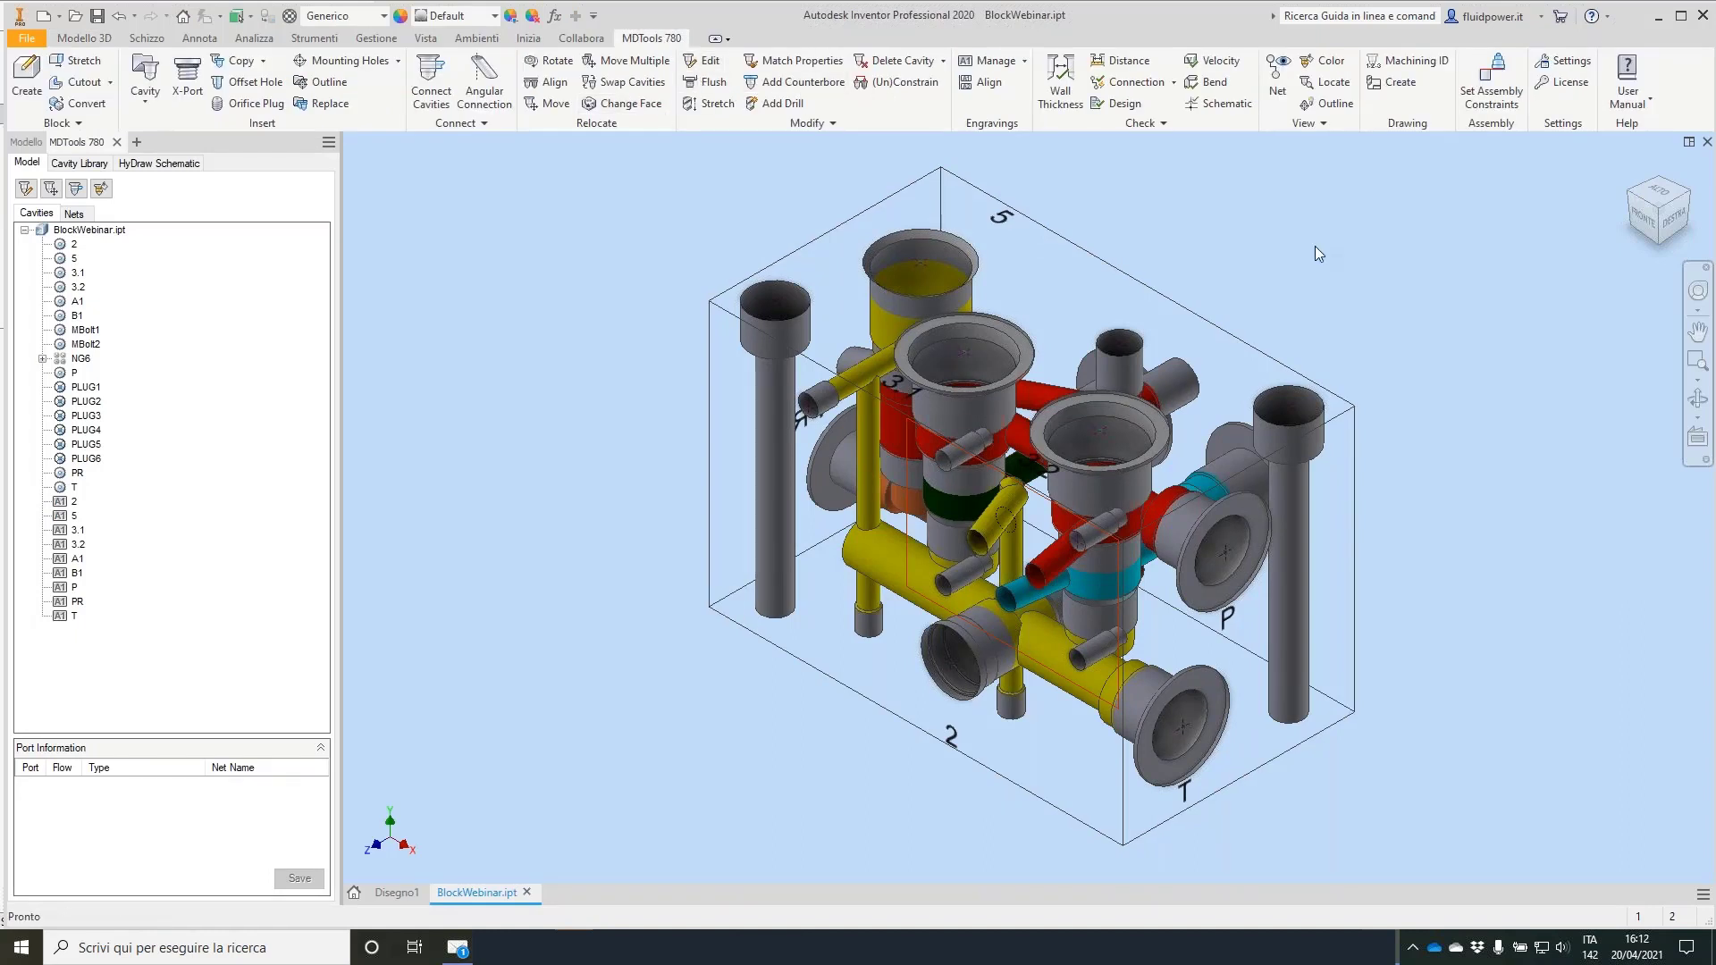
pyautogui.click(1415, 64)
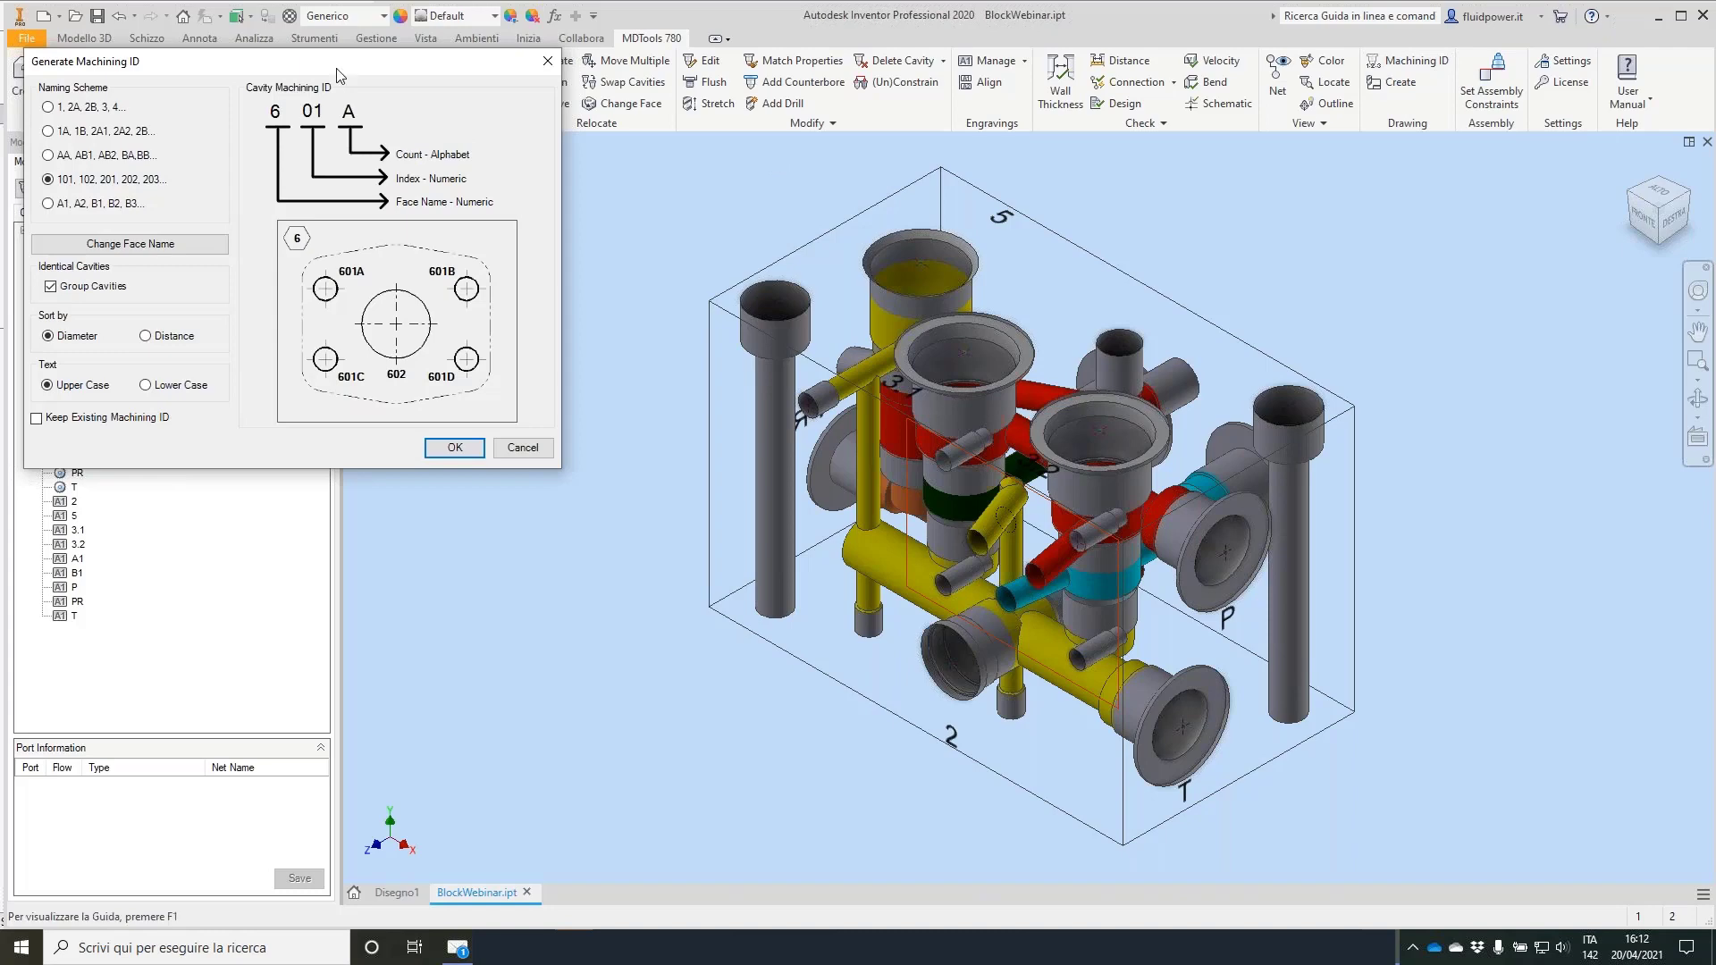
pyautogui.moveTo(337, 69); pyautogui.dragTo(1123, 213)
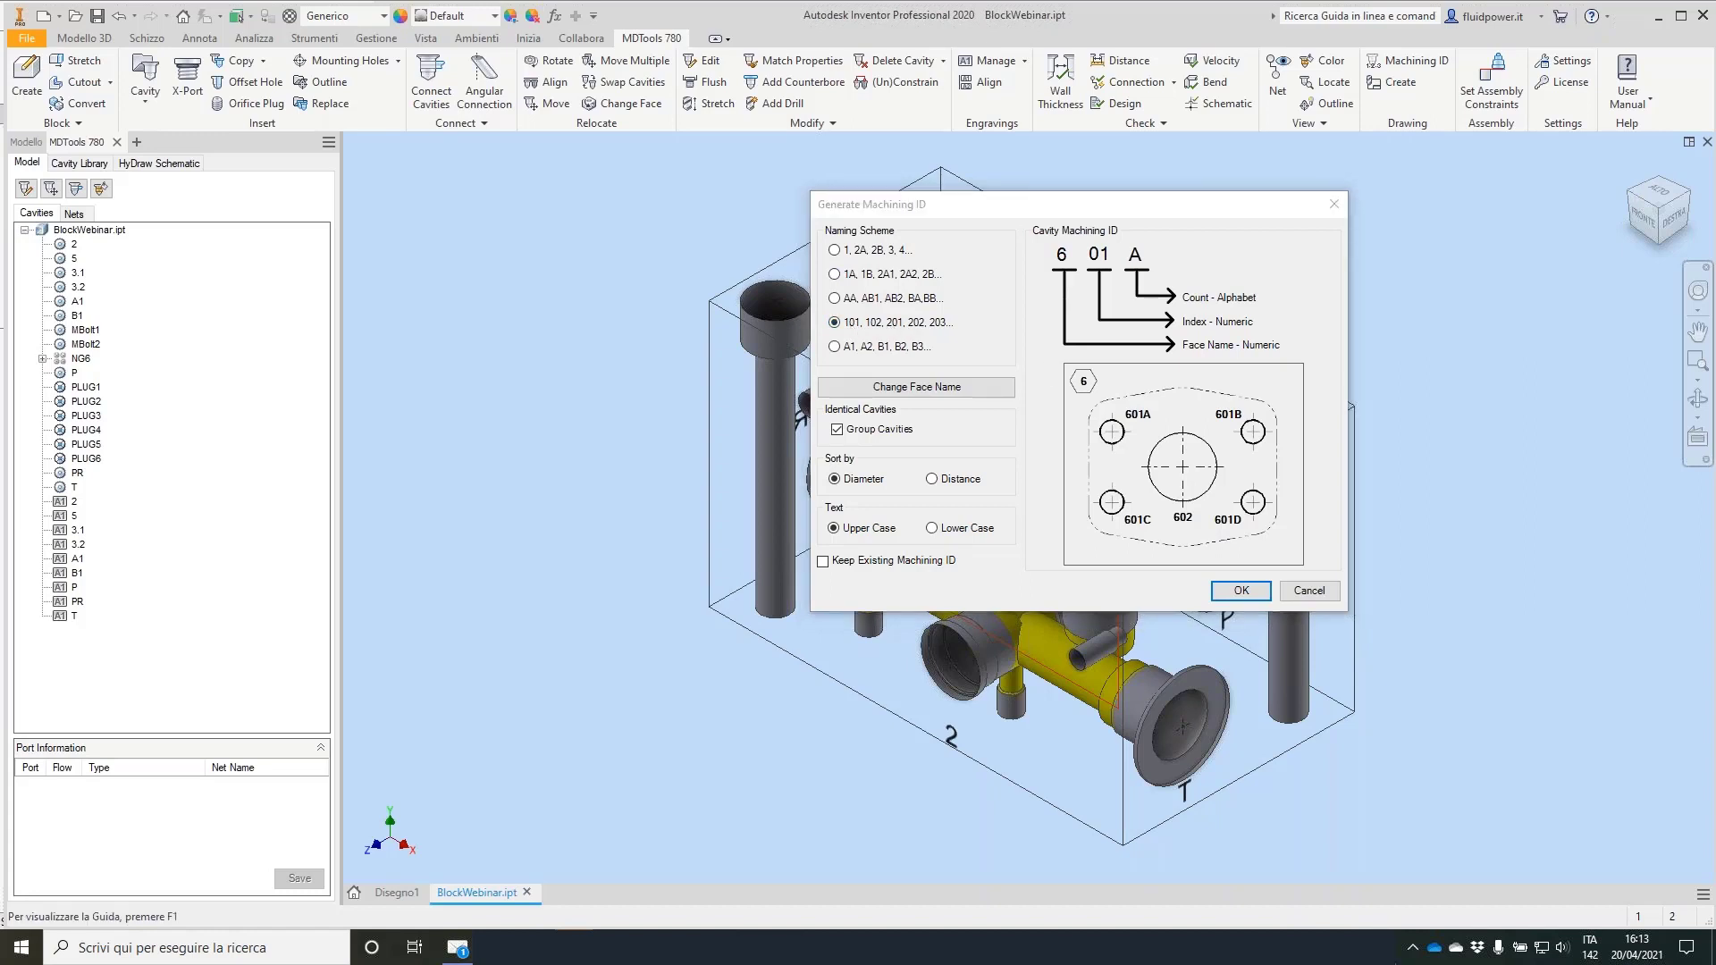
pyautogui.moveTo(884, 290)
pyautogui.mouseDown()
pyautogui.moveTo(821, 317)
pyautogui.moveTo(983, 315)
pyautogui.moveTo(921, 282)
pyautogui.mouseUp()
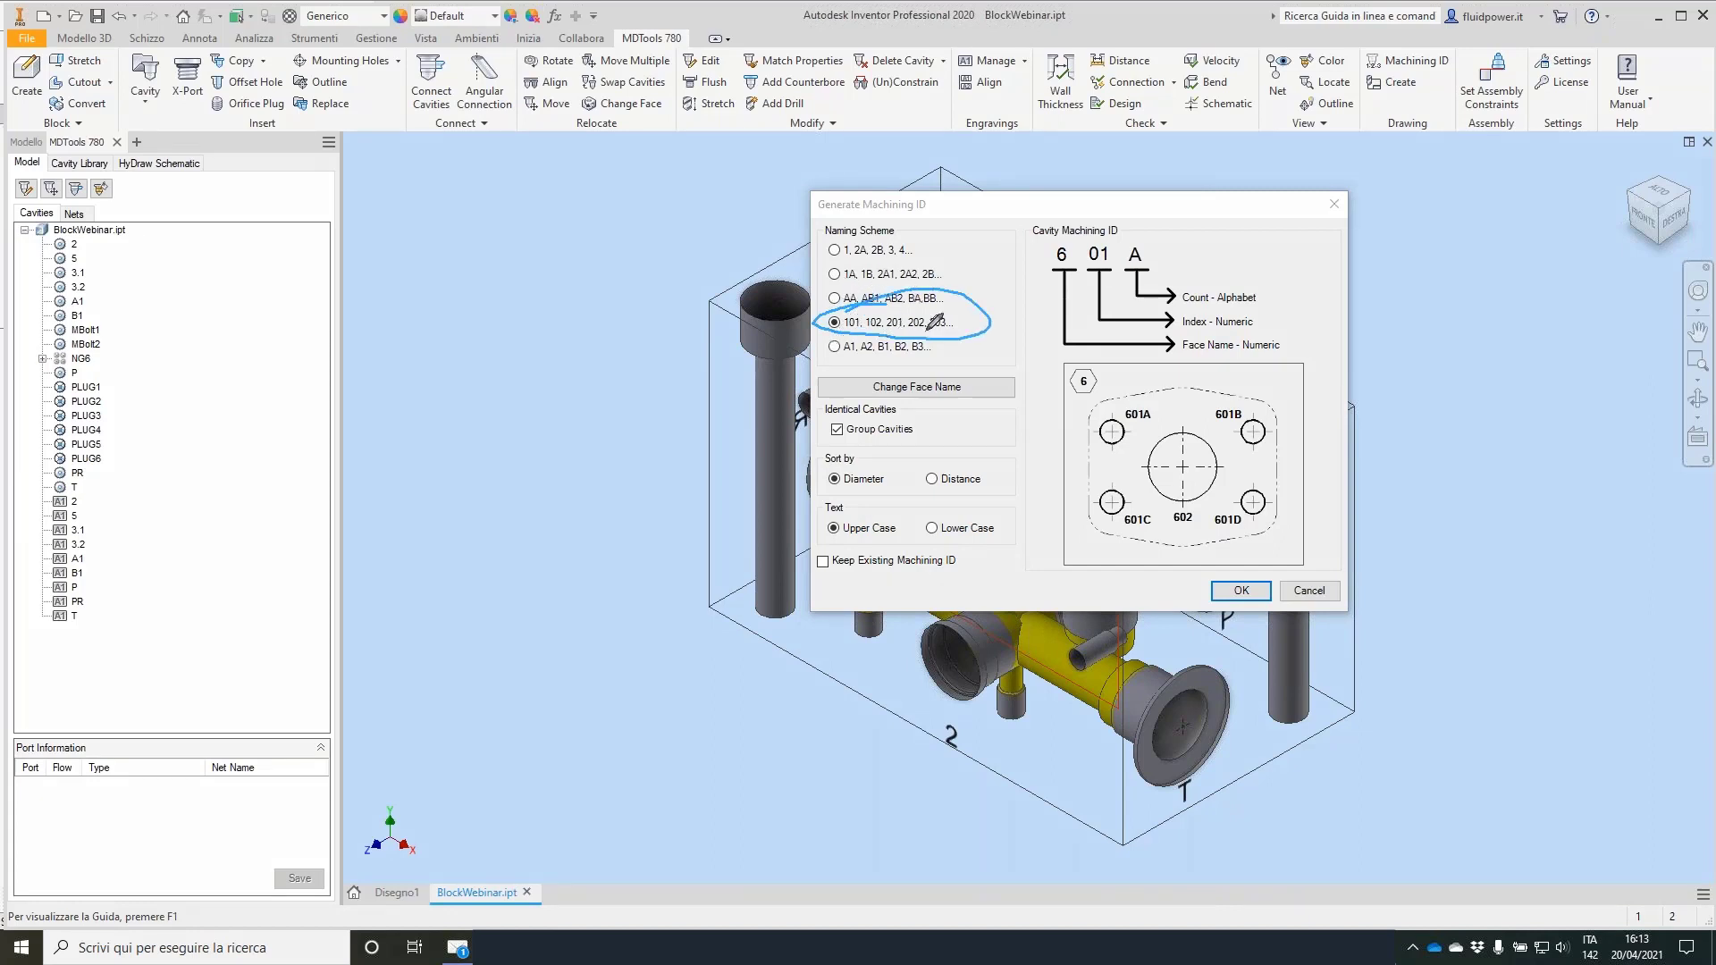
pyautogui.click(900, 389)
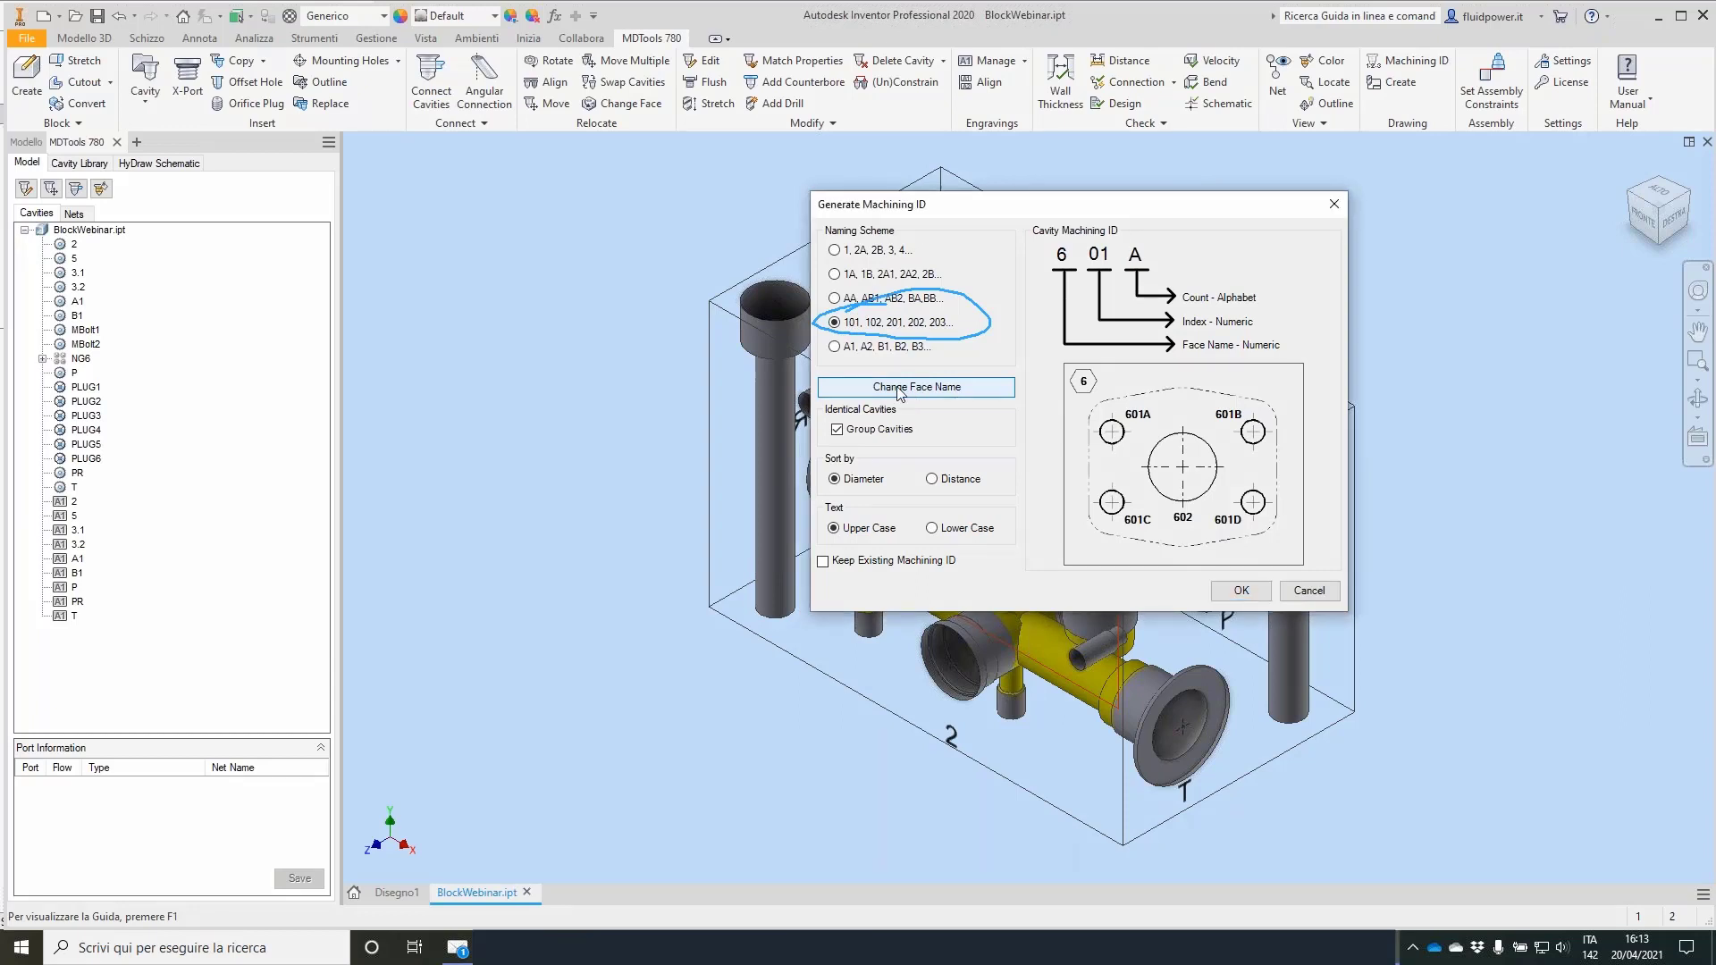
pyautogui.moveTo(1144, 297); pyautogui.dragTo(1204, 280)
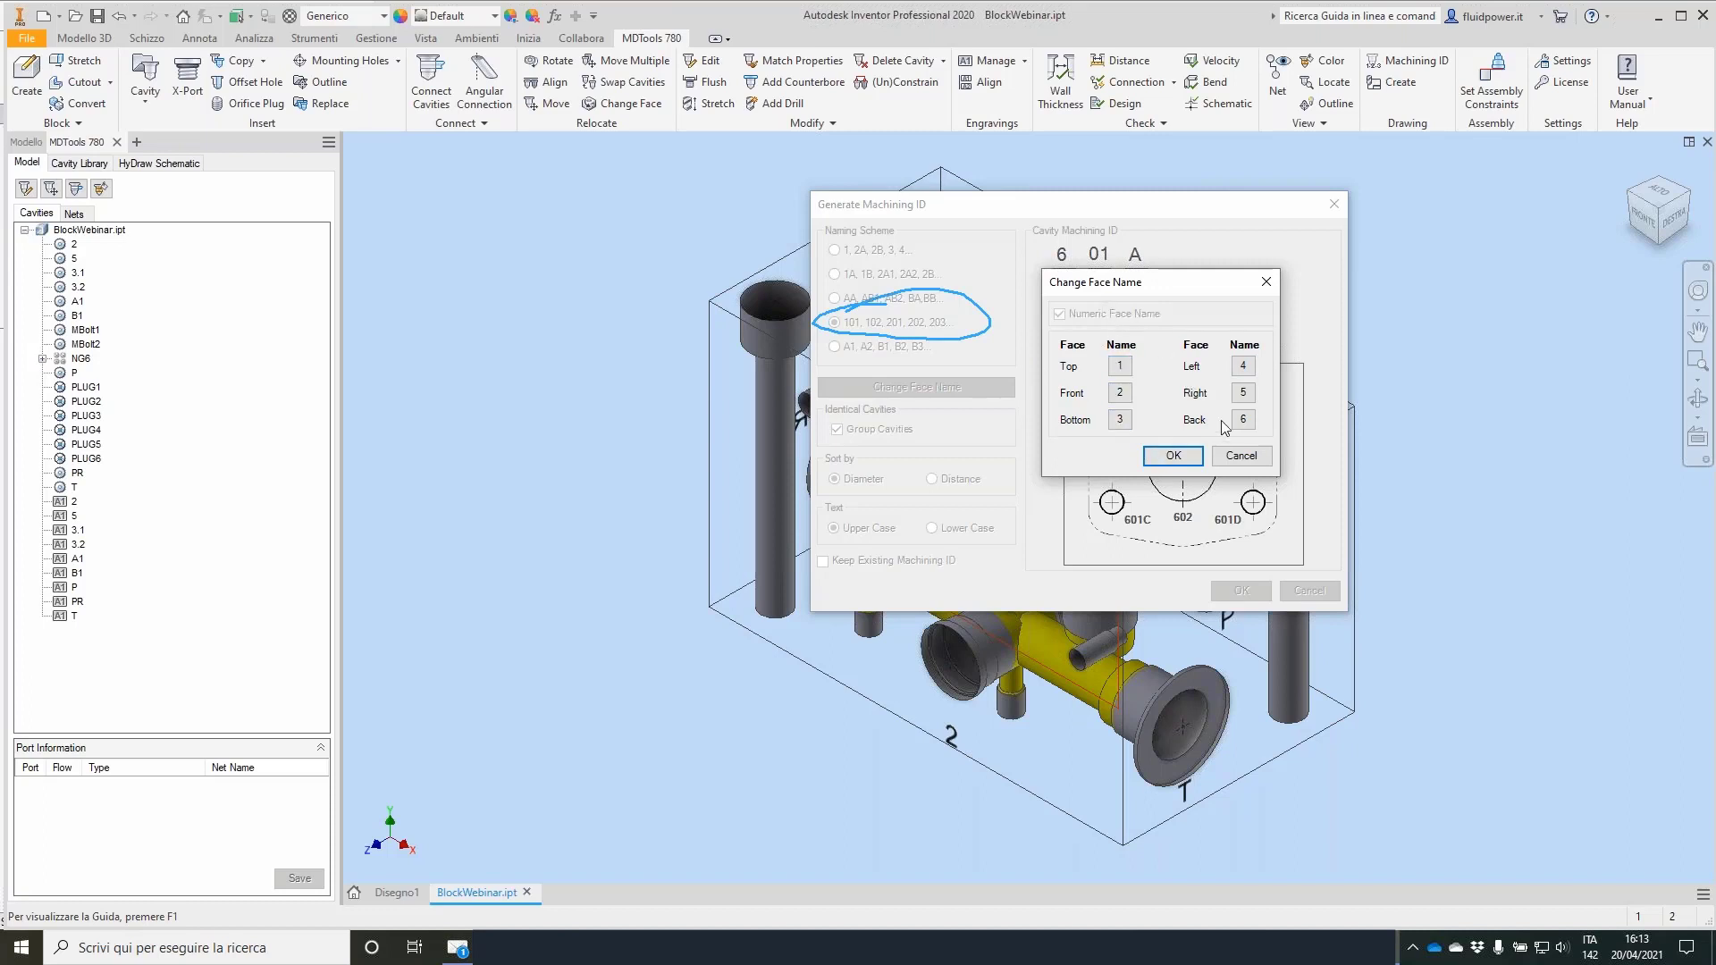
pyautogui.click(1251, 457)
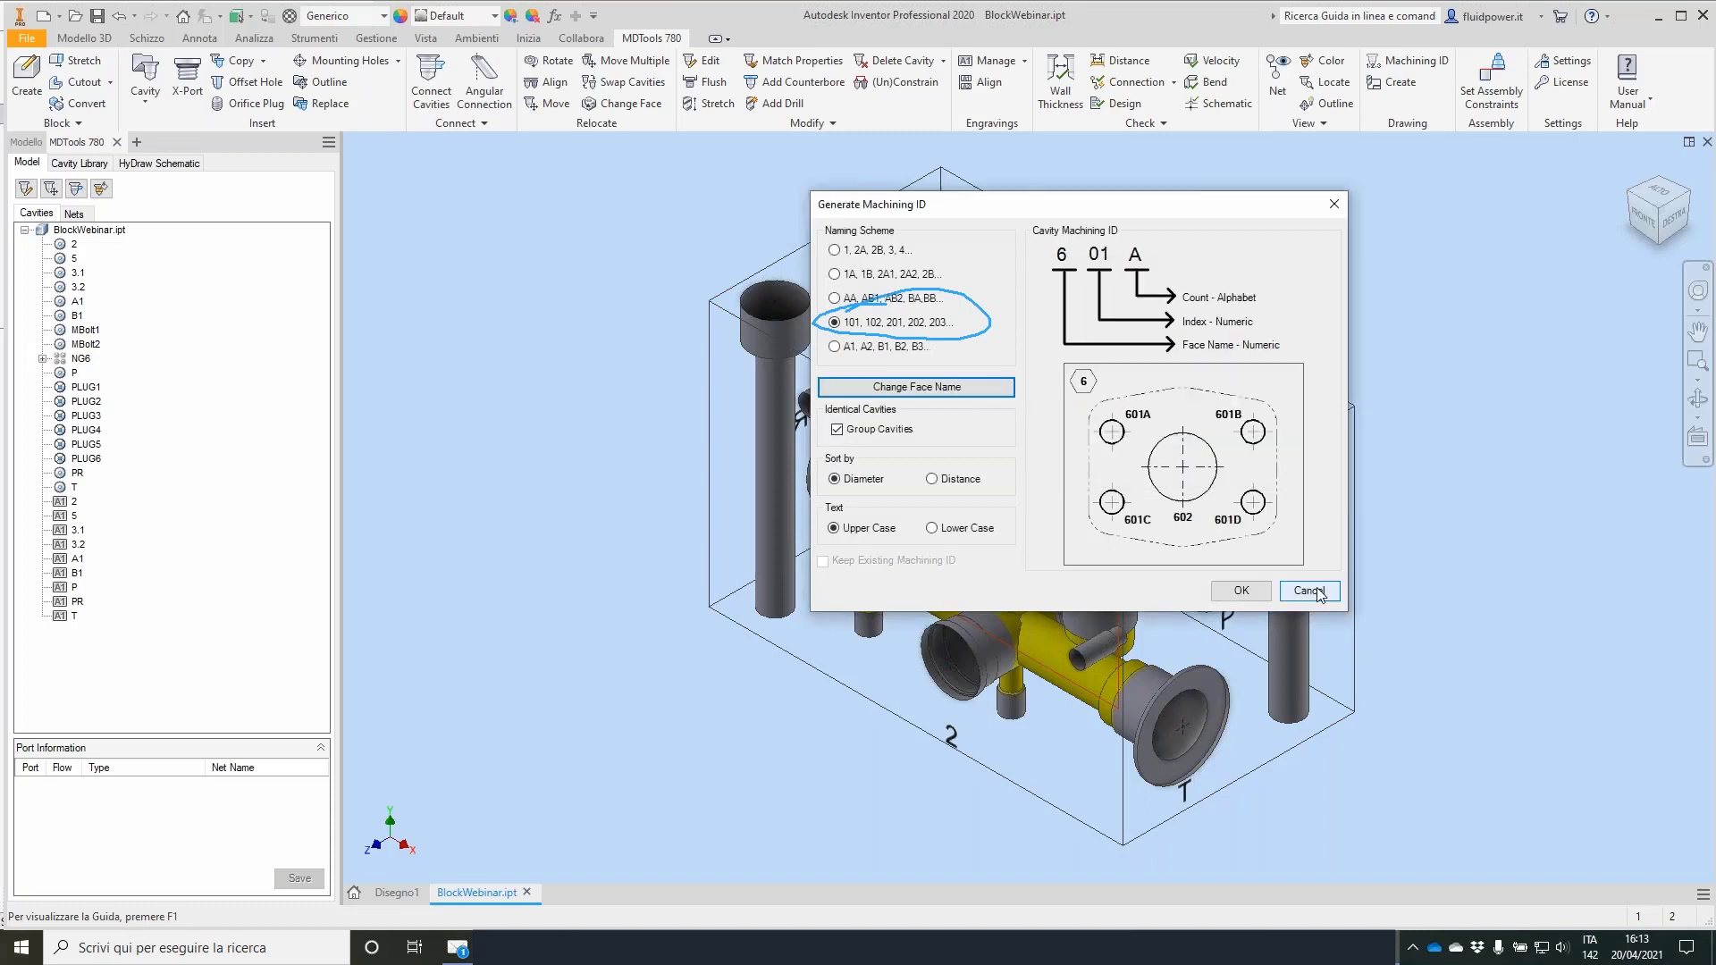
pyautogui.click(1239, 590)
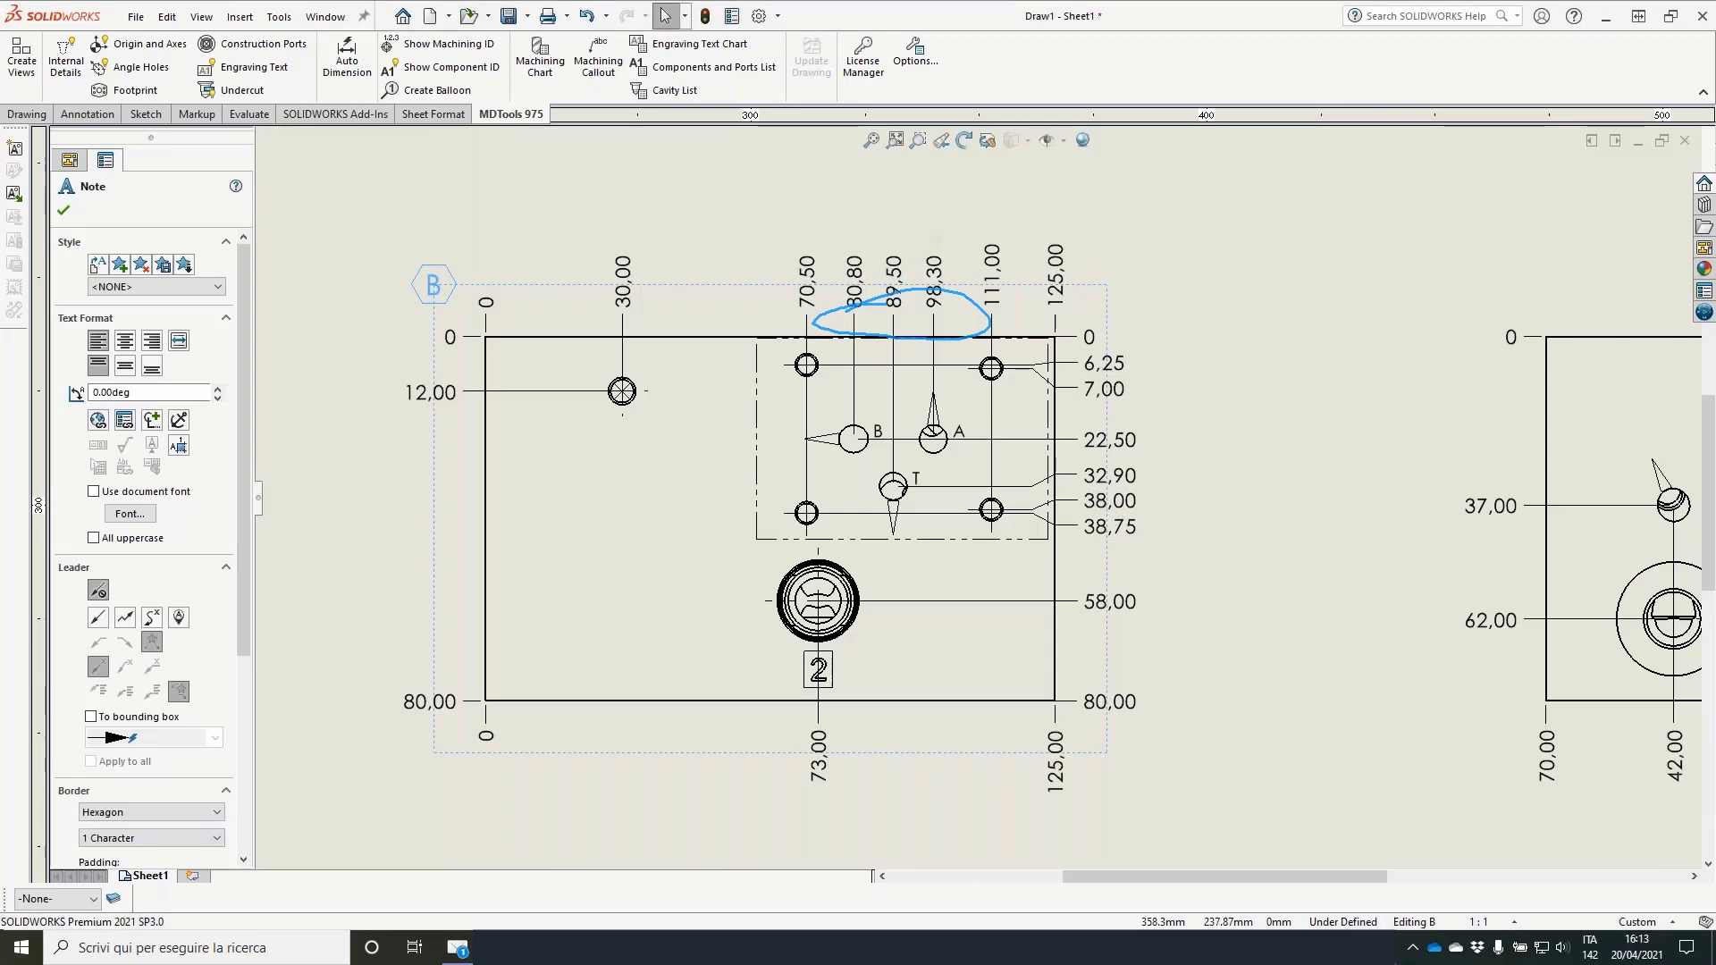
# Step: Create the MDTools views of BlockWebinar.ipt in Inventor's Disegno1 drawing at 1:1 scale, with Front as base view and face names outside the views
pyautogui.hotkey('alt', 'Tab')
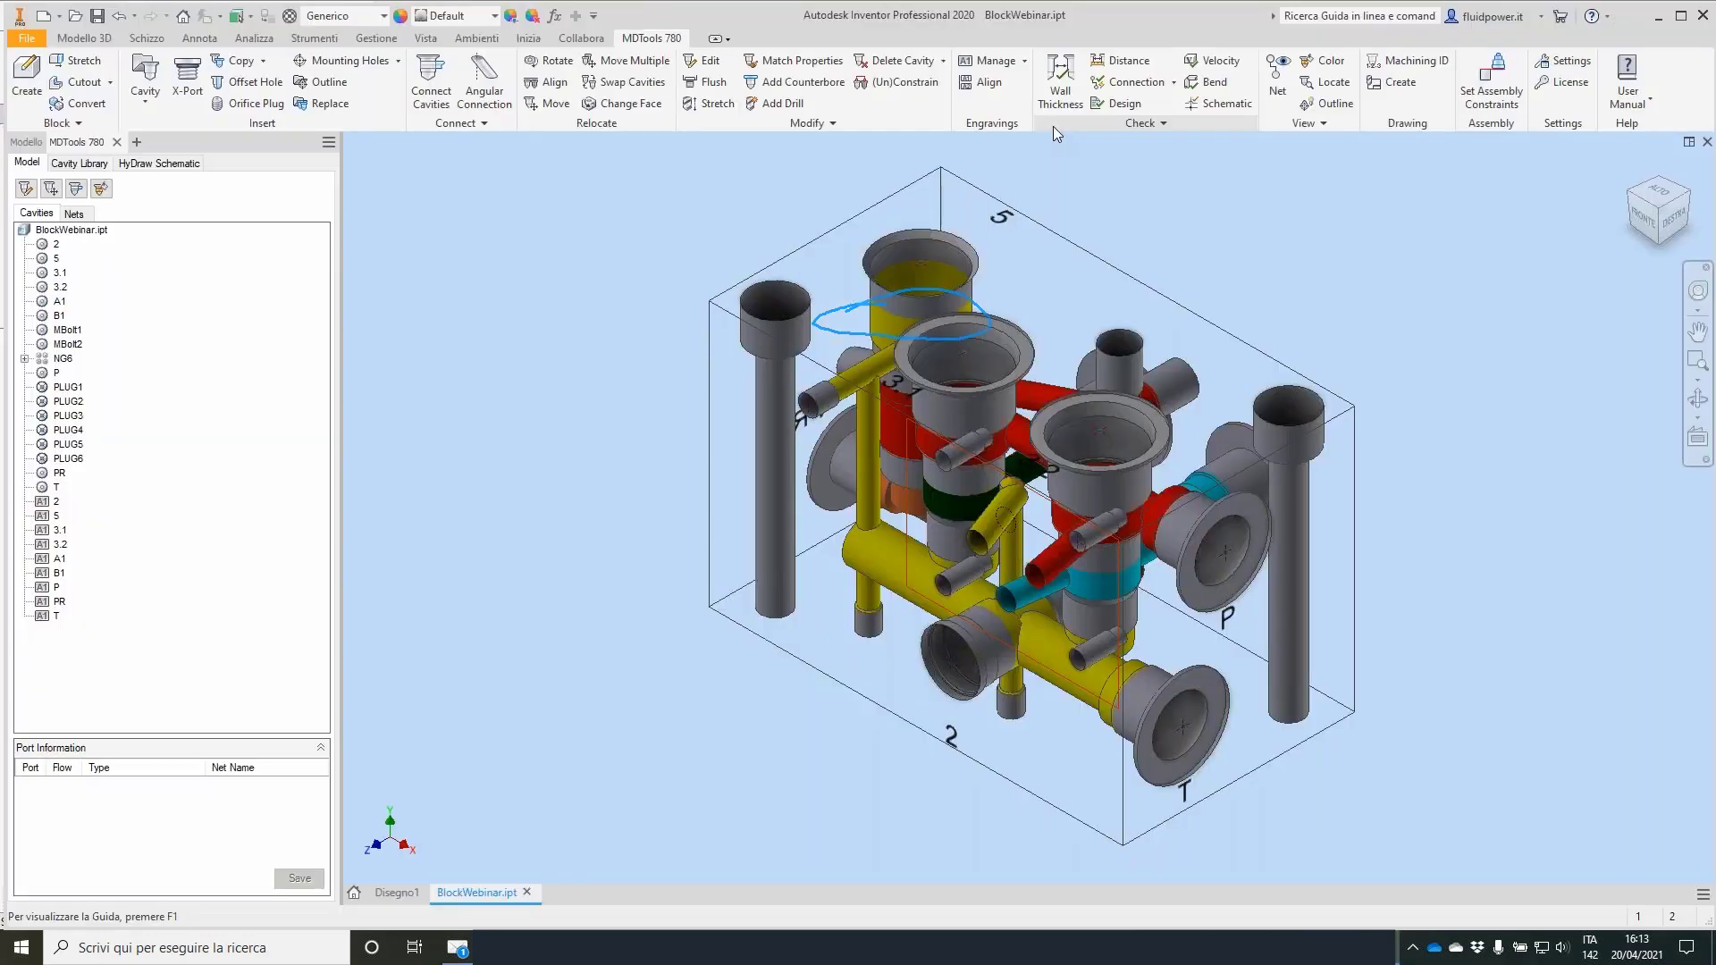
pyautogui.click(397, 892)
pyautogui.click(38, 80)
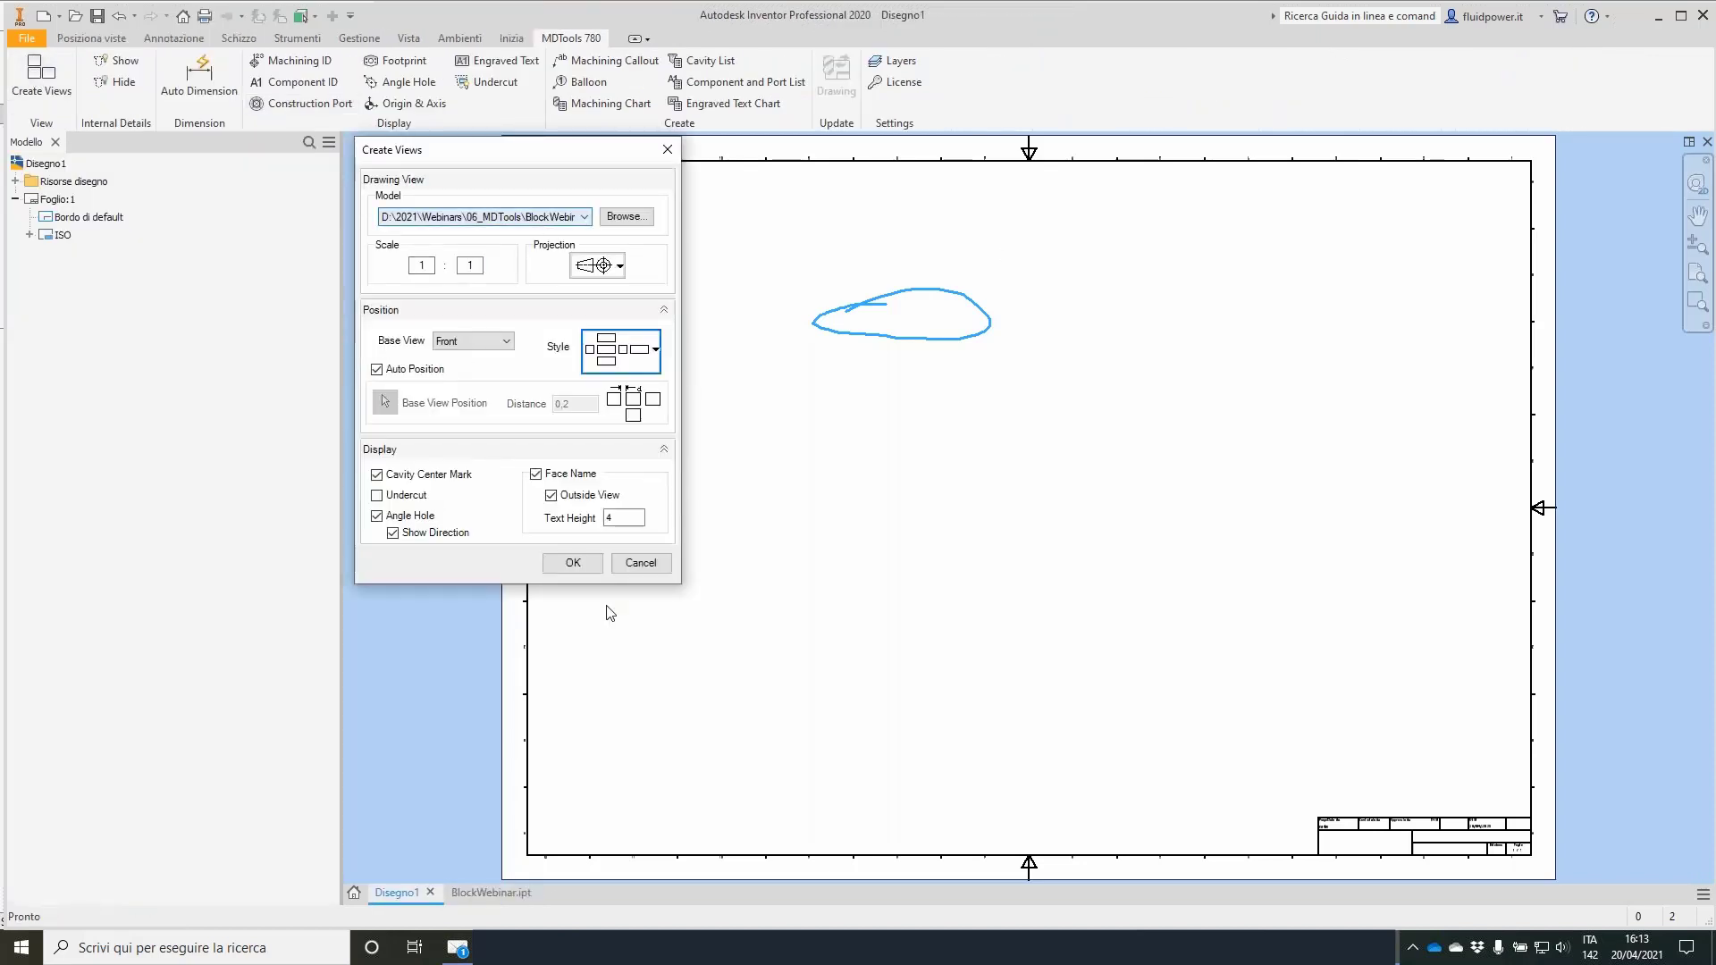
pyautogui.click(576, 564)
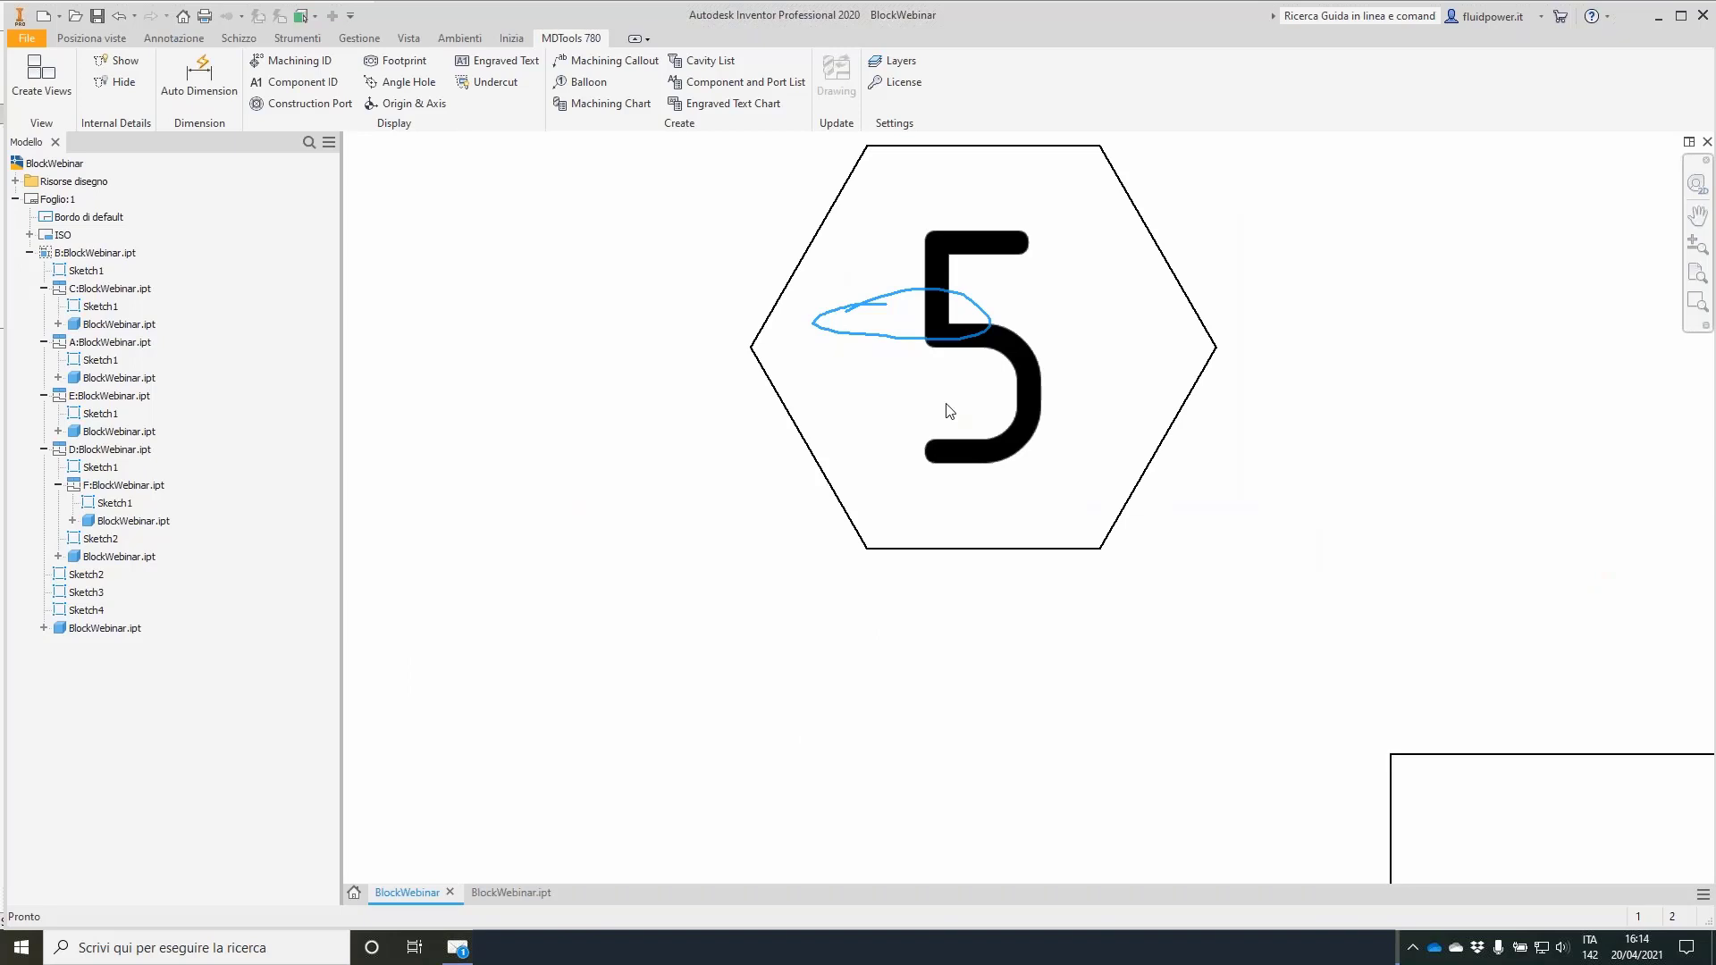
pyautogui.scroll(-3, 949, 411)
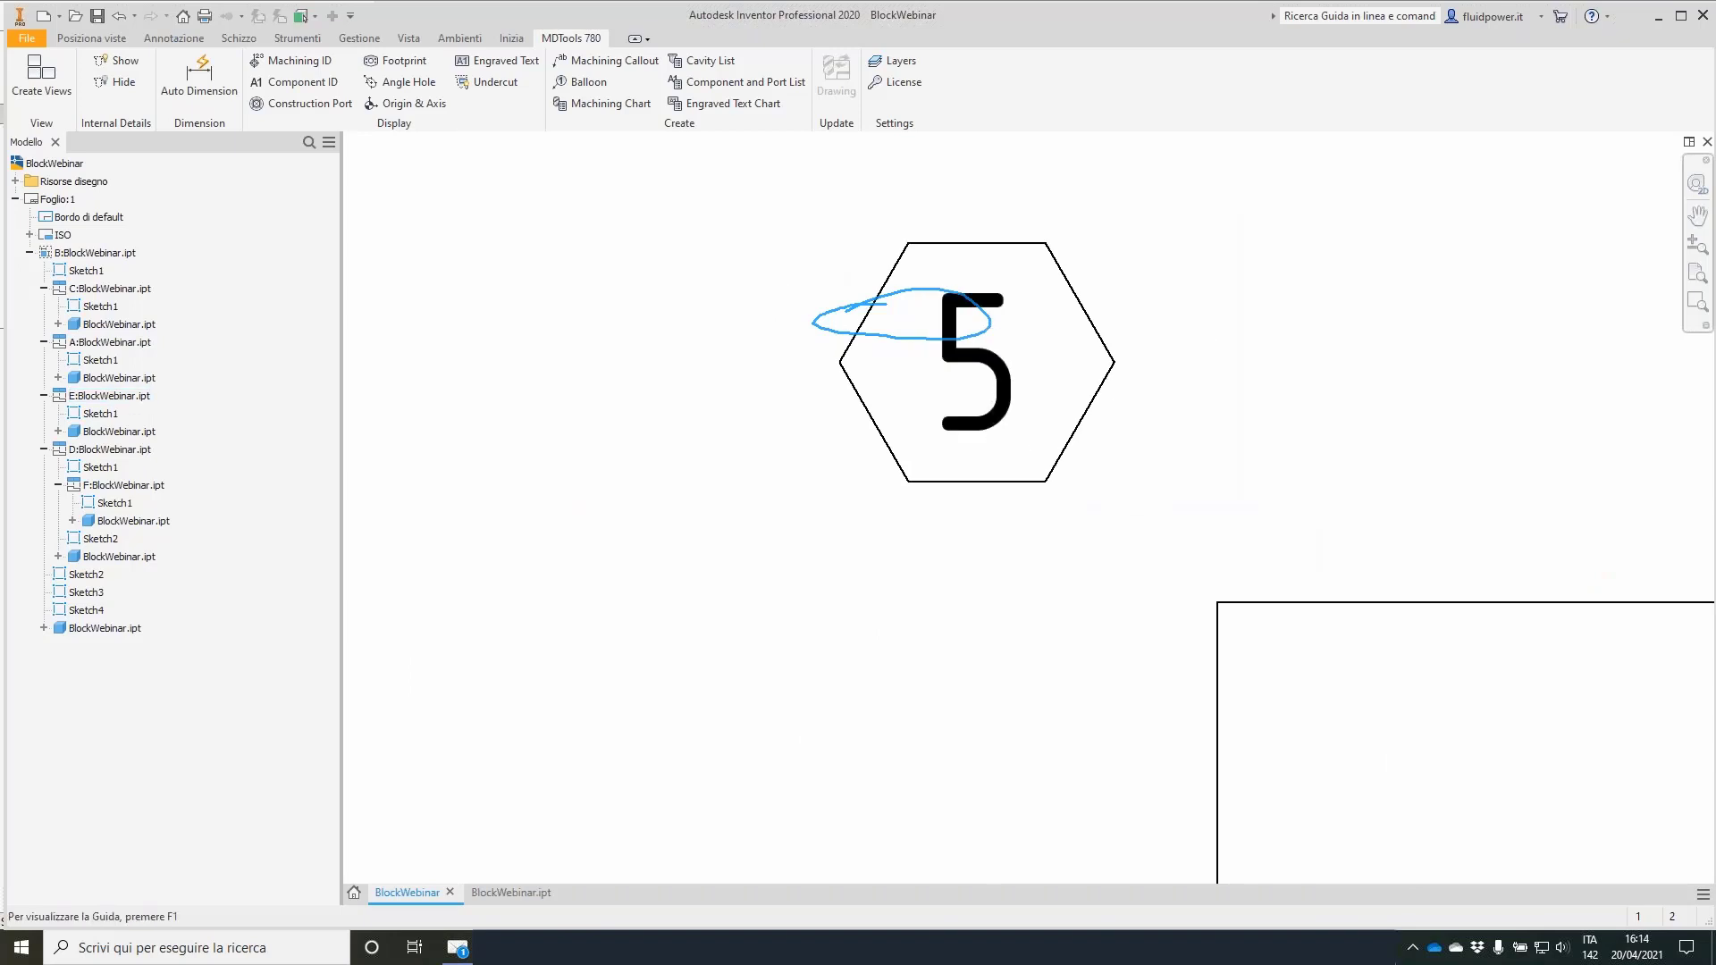
# Step: Switch back to SOLIDWORKS and bring up the BlockWebinar.SLDPRT part document
pyautogui.scroll(-5, 950, 544)
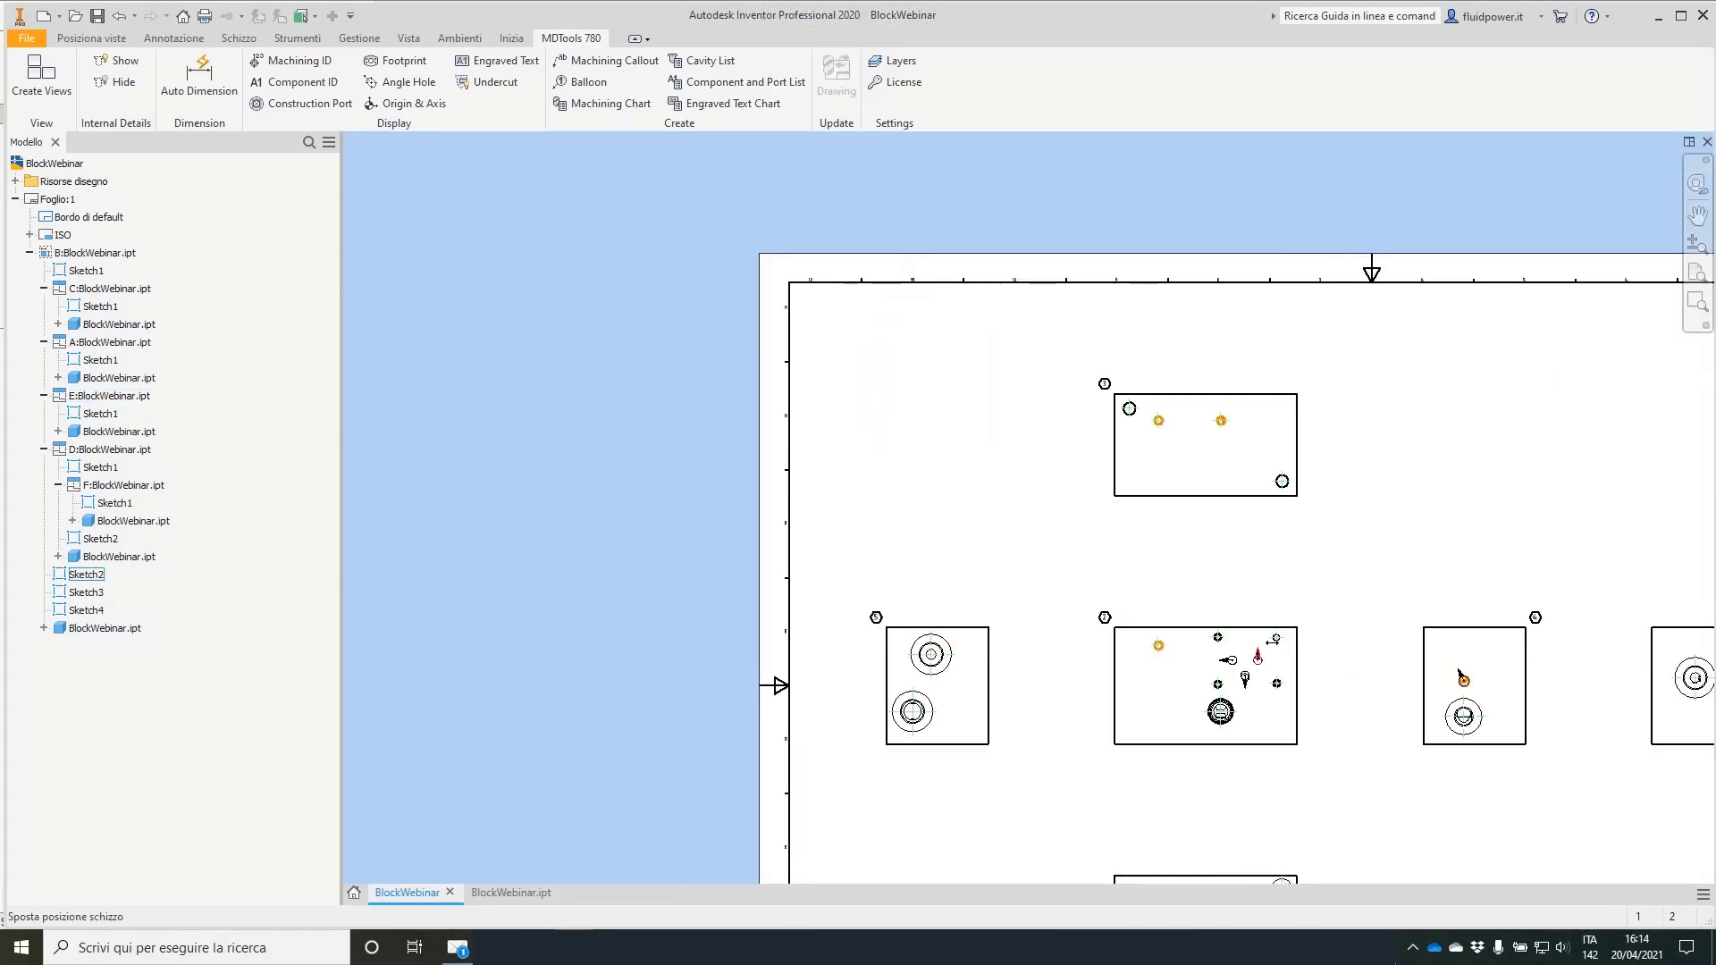
pyautogui.scroll(-2, 984, 367)
pyautogui.scroll(6, 984, 368)
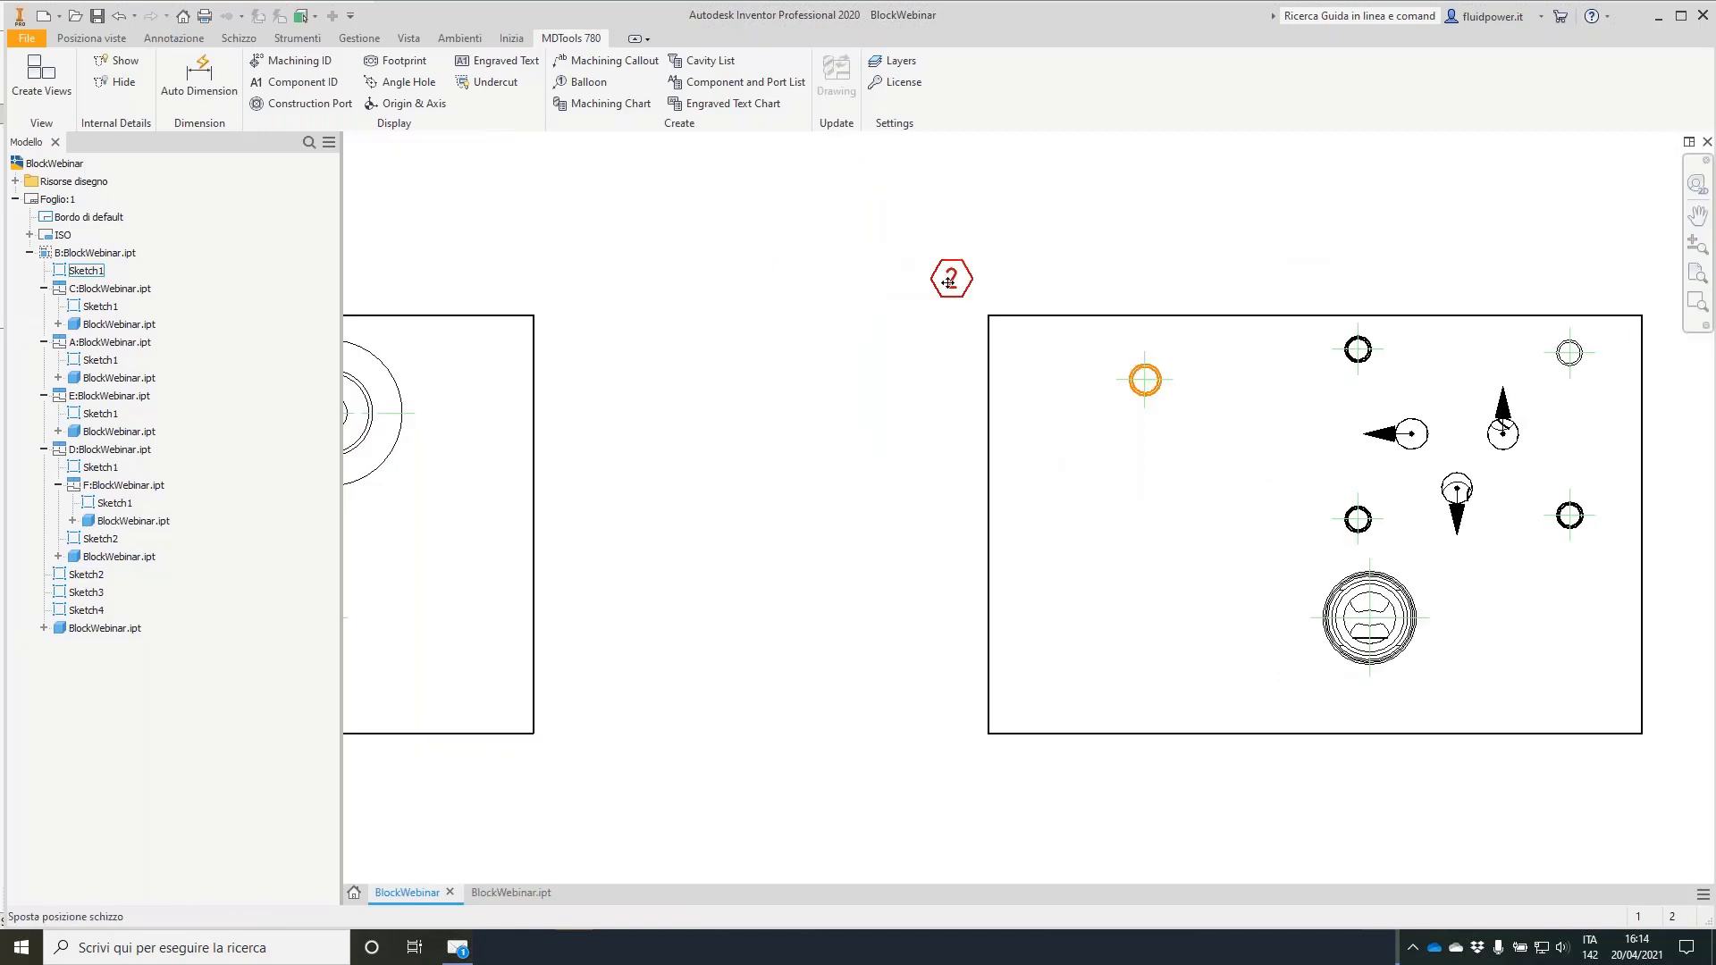
pyautogui.click(1659, 16)
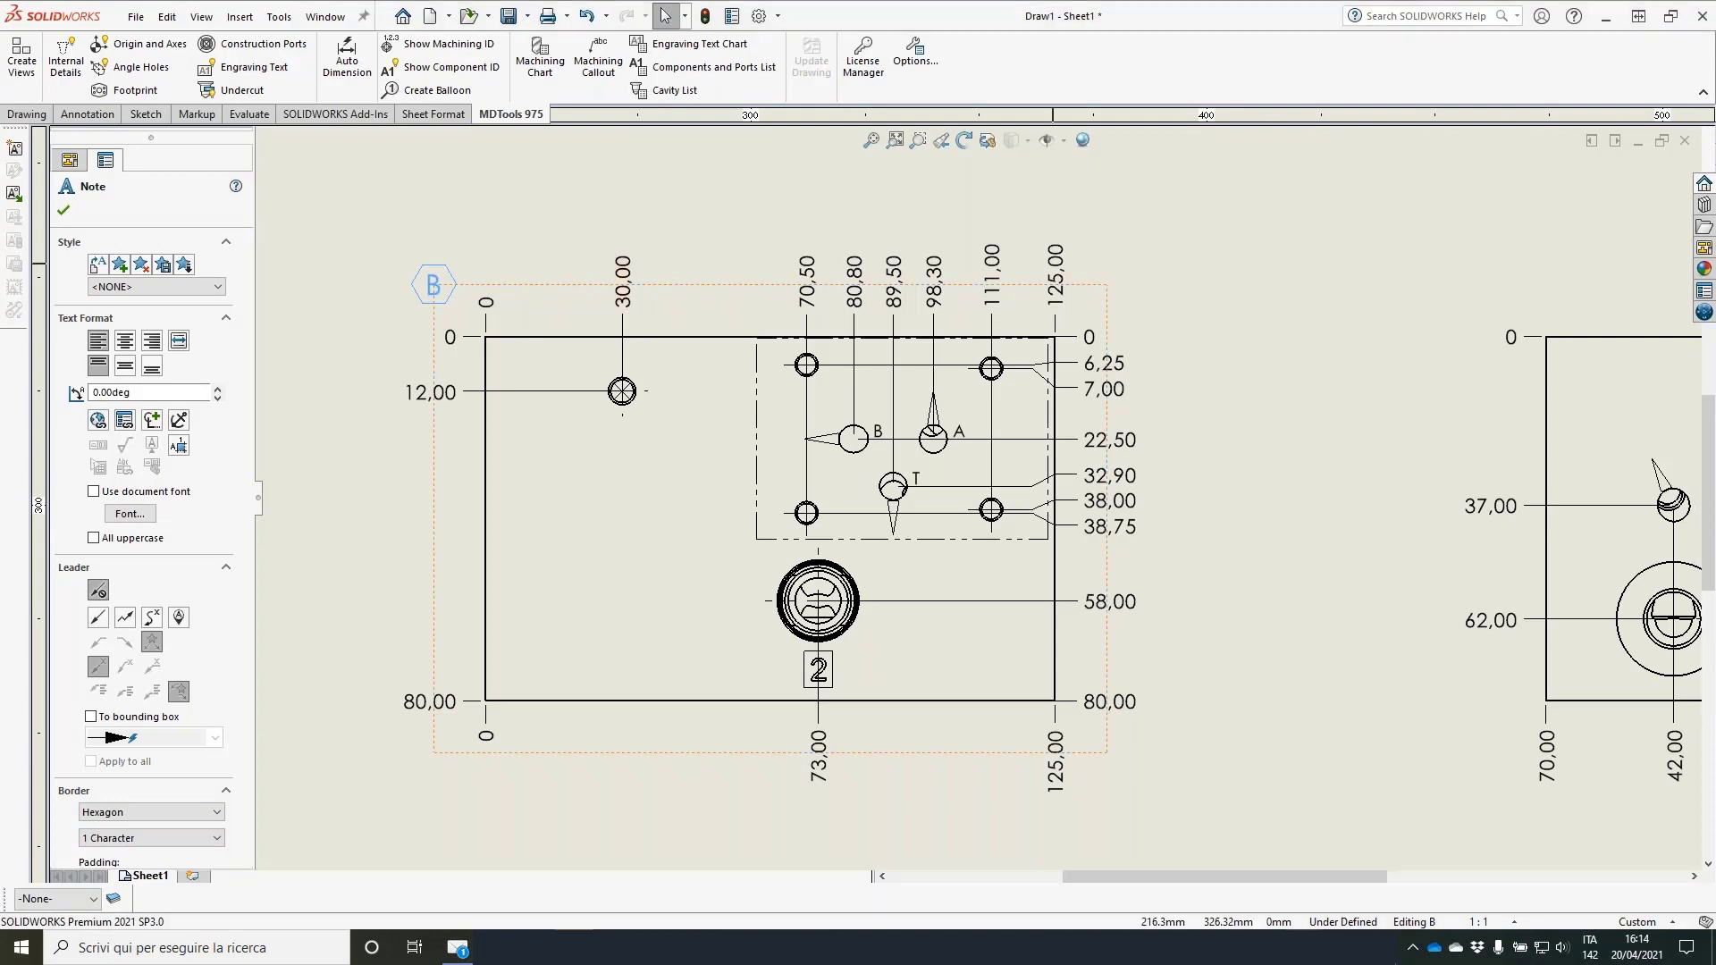
pyautogui.click(326, 17)
pyautogui.click(387, 237)
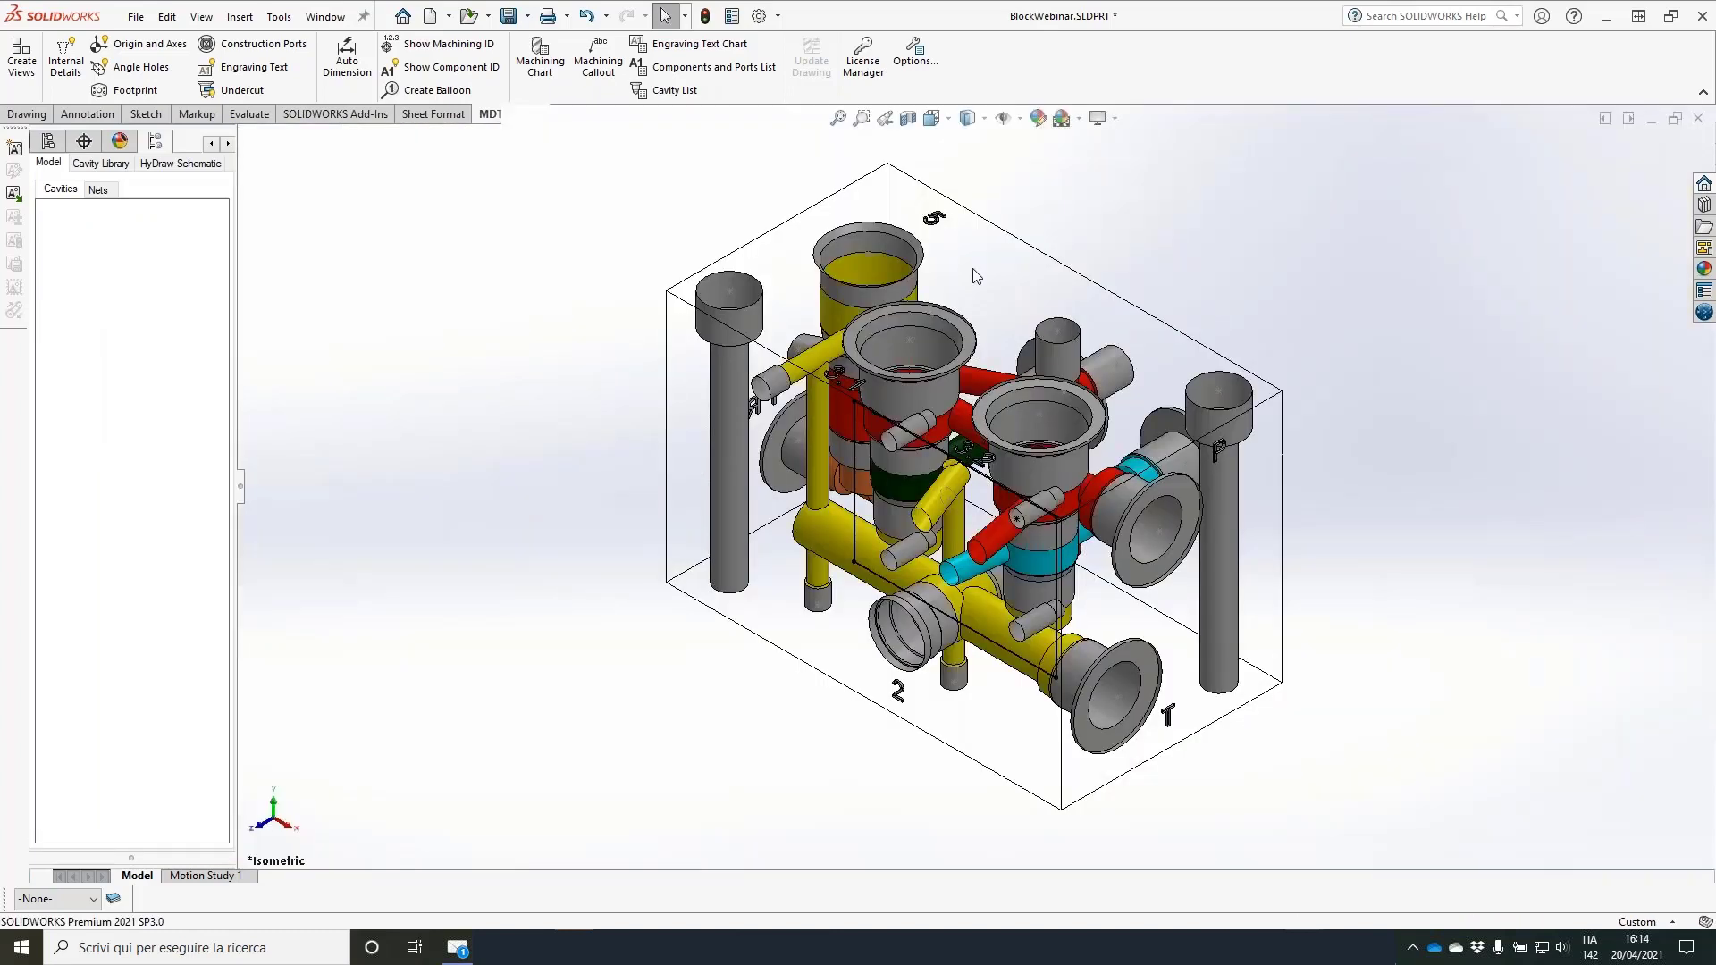
# Step: Generate the part's machining IDs with the 101, 102, 201, 202 naming scheme, grouping identical cavities and sorting by diameter
pyautogui.click(879, 93)
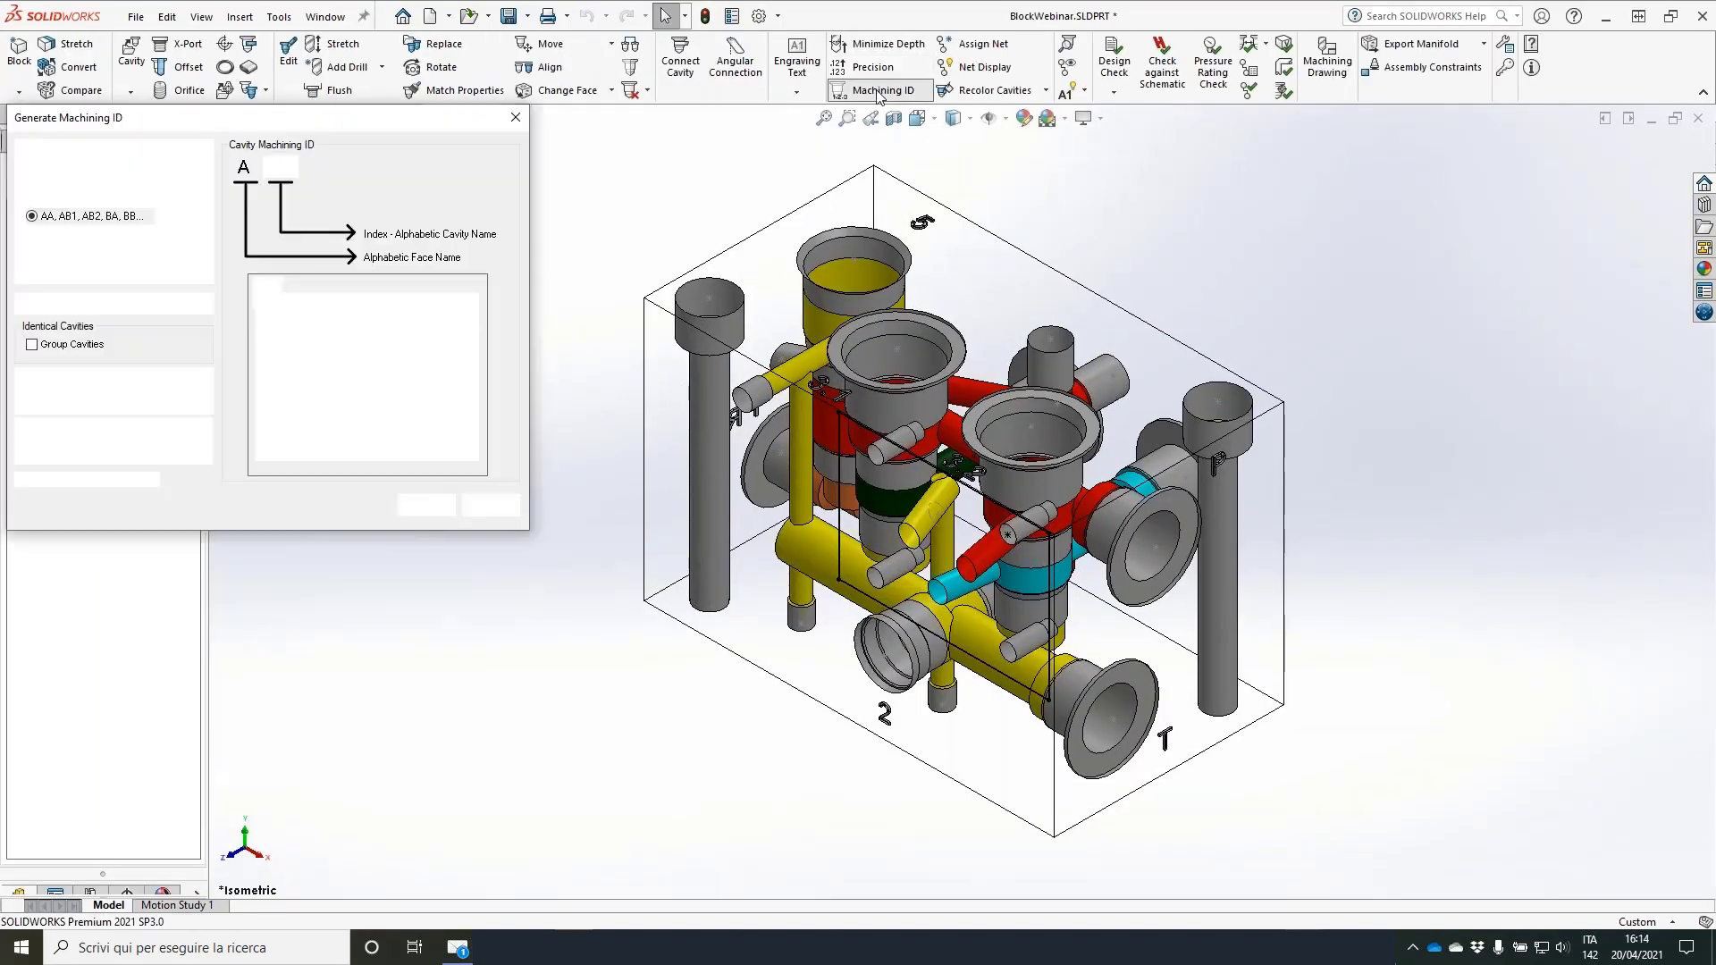
pyautogui.click(56, 240)
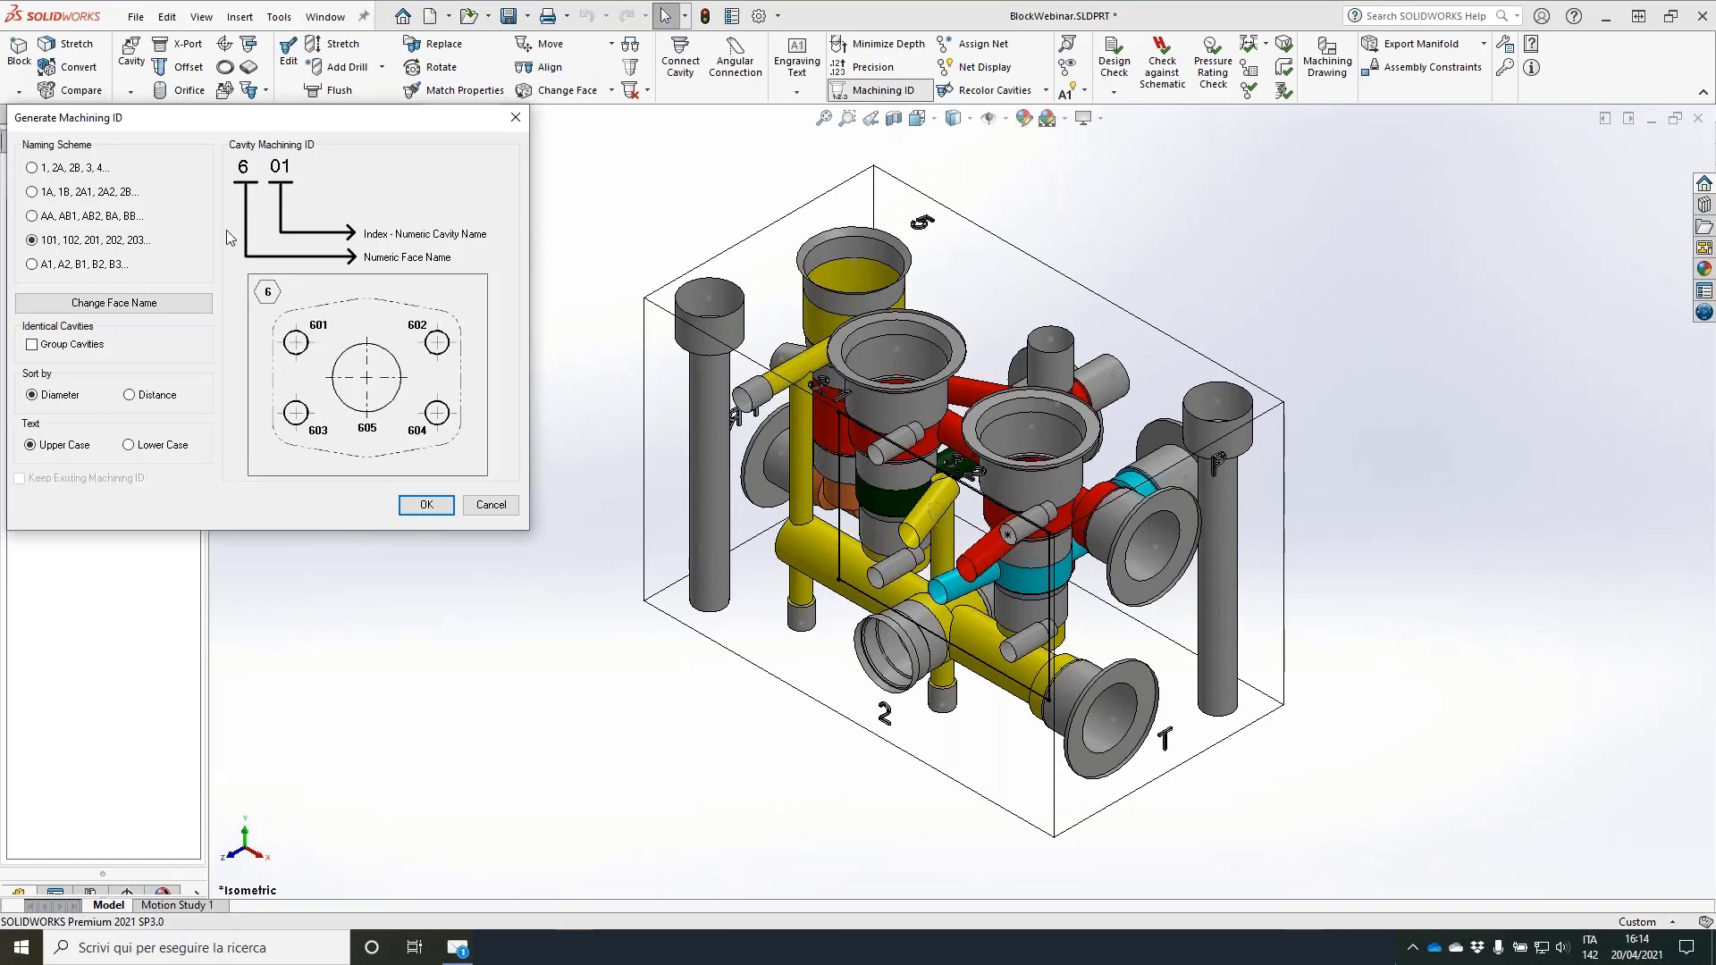
pyautogui.click(33, 345)
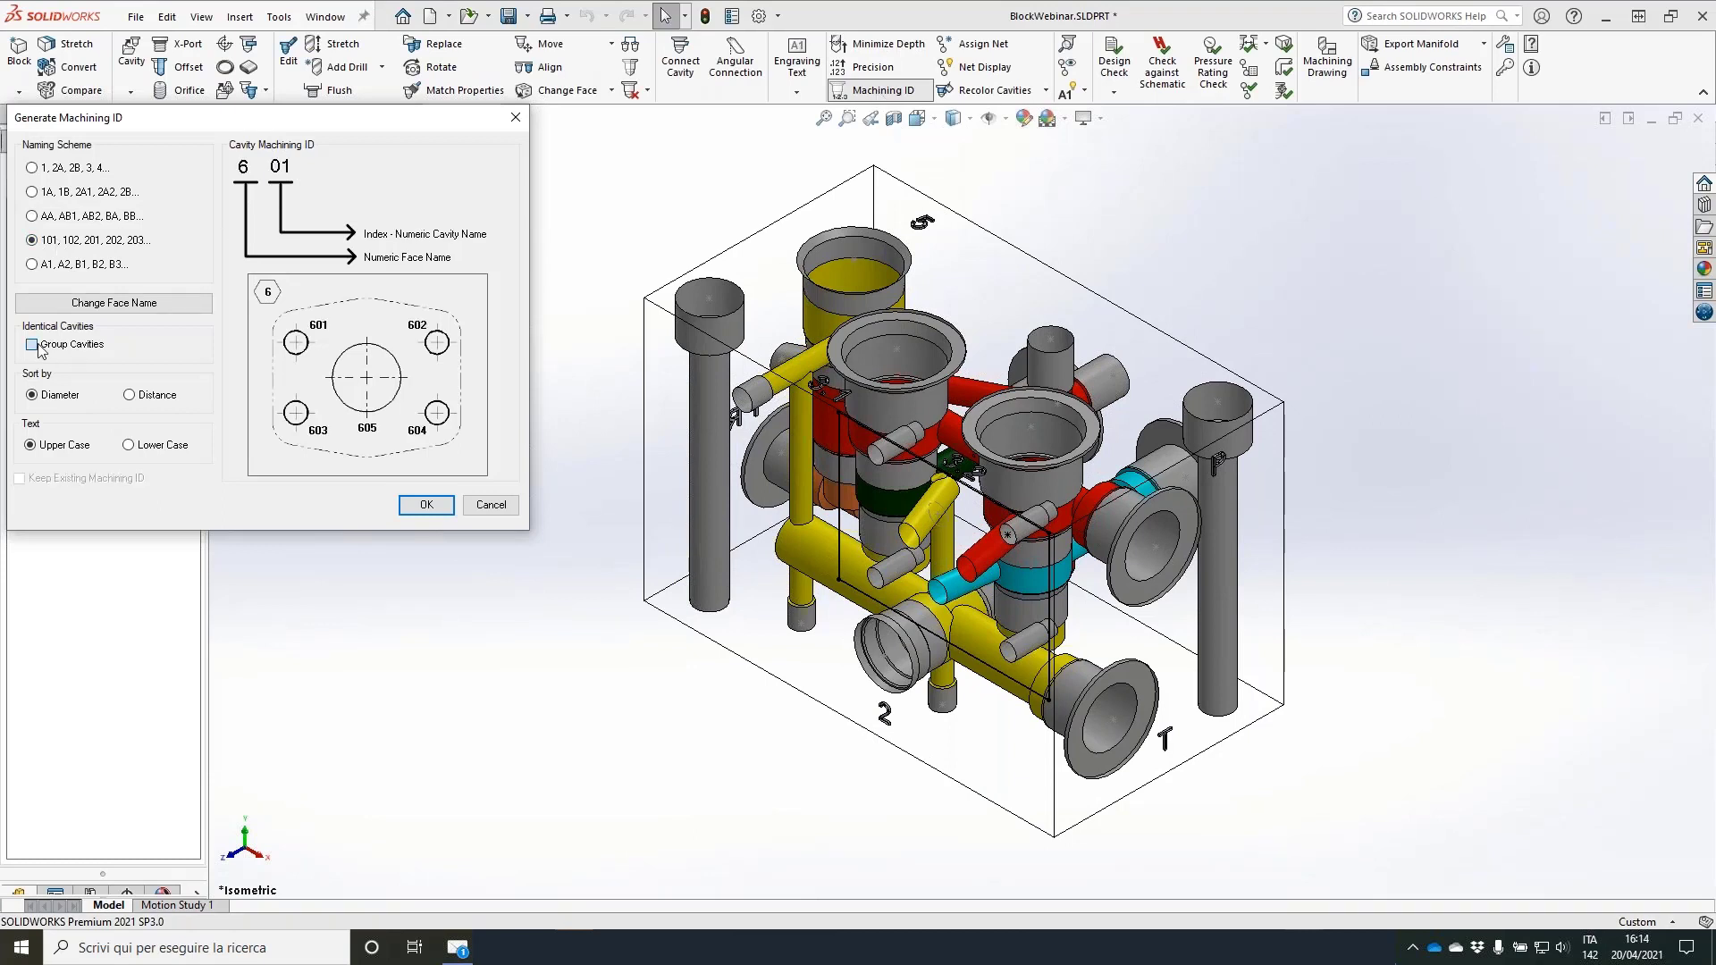
pyautogui.click(429, 507)
pyautogui.click(447, 506)
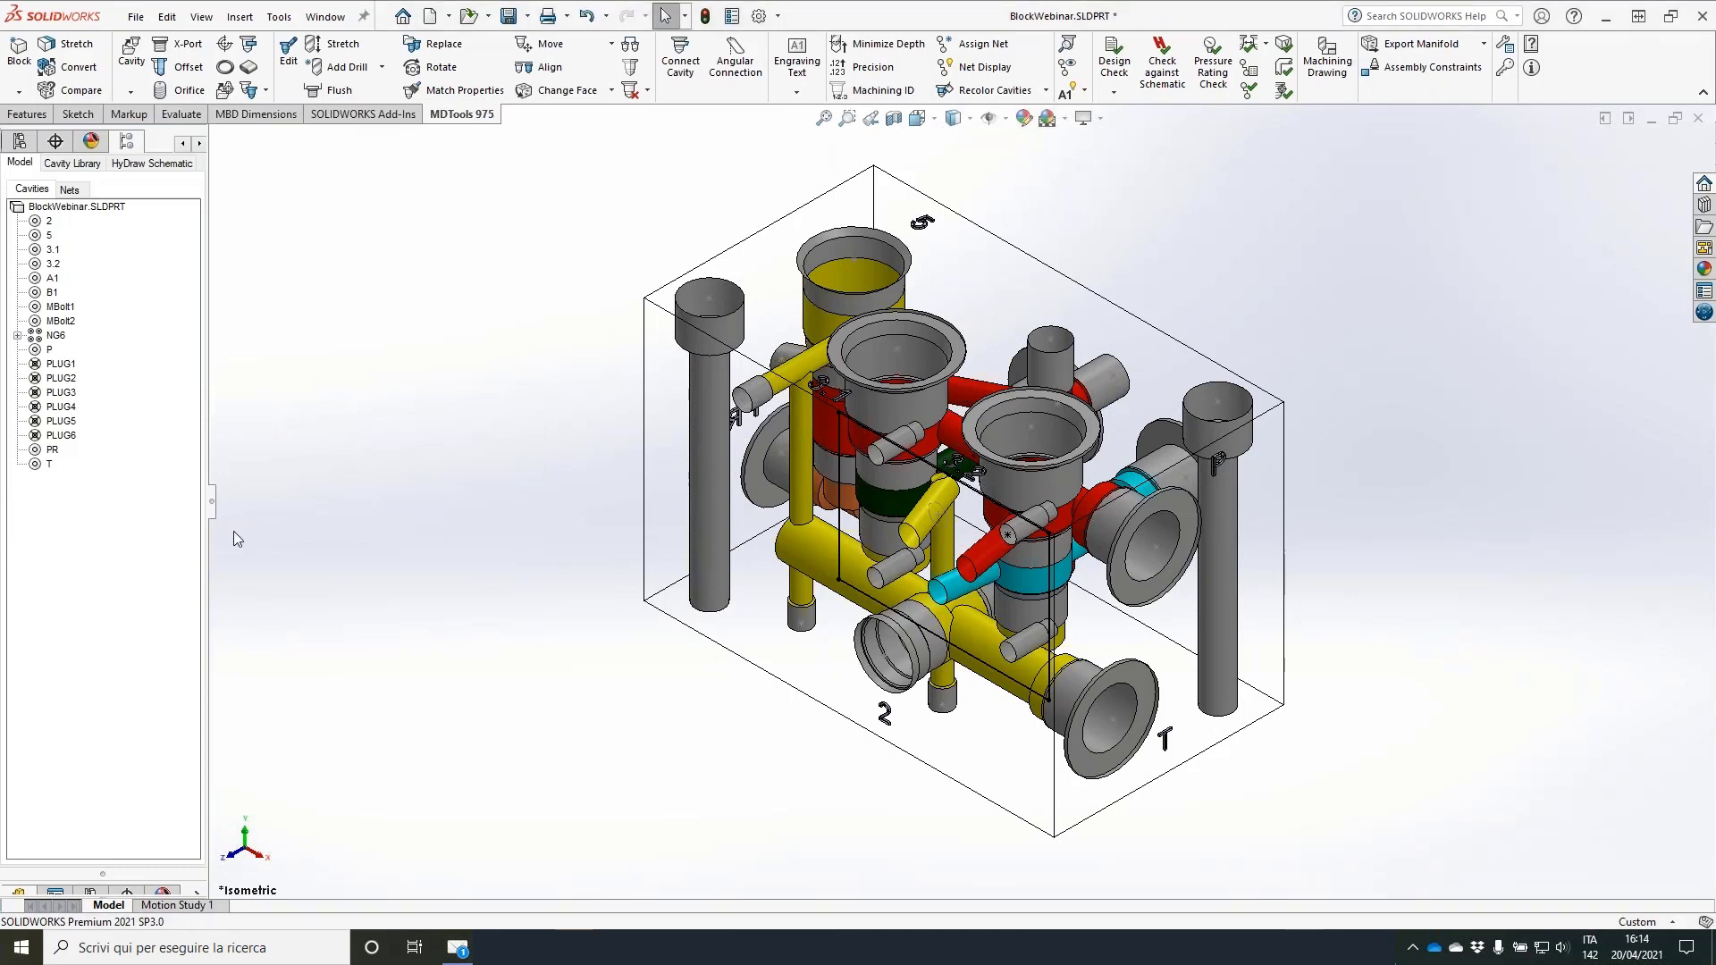
# Step: Create a new A1 (ISO) drawing and generate the MDTools views of BlockWebinar at 1:1 scale with Front as base view
pyautogui.click(430, 15)
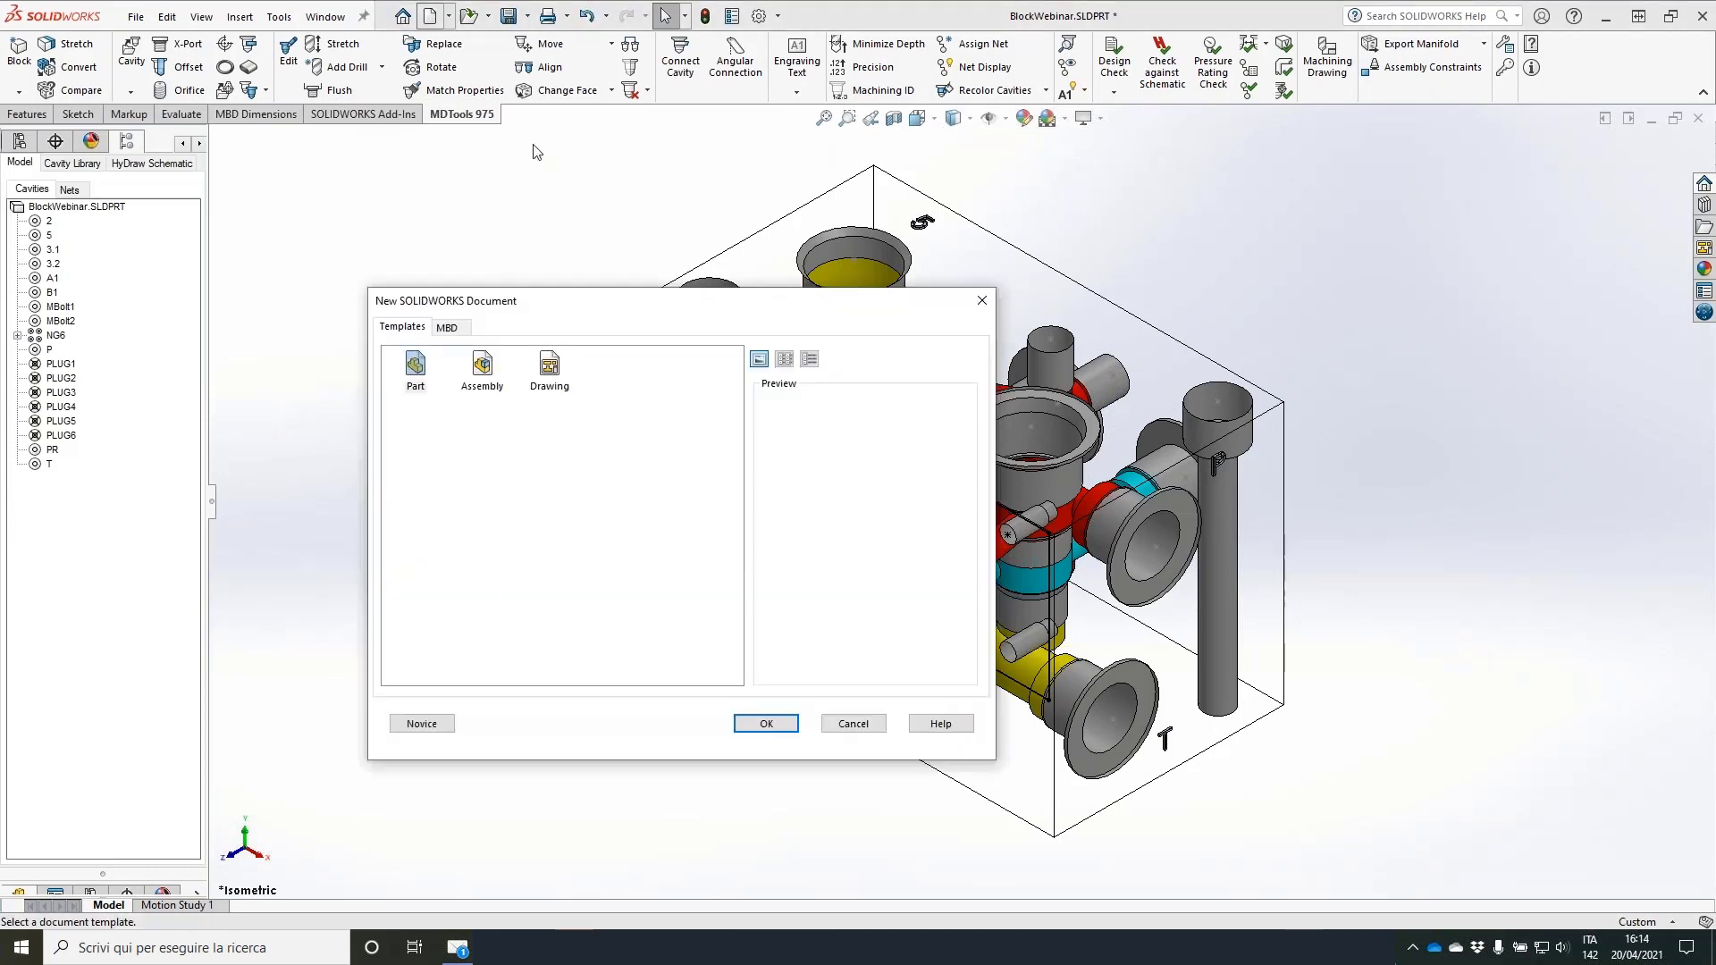
pyautogui.doubleClick(549, 368)
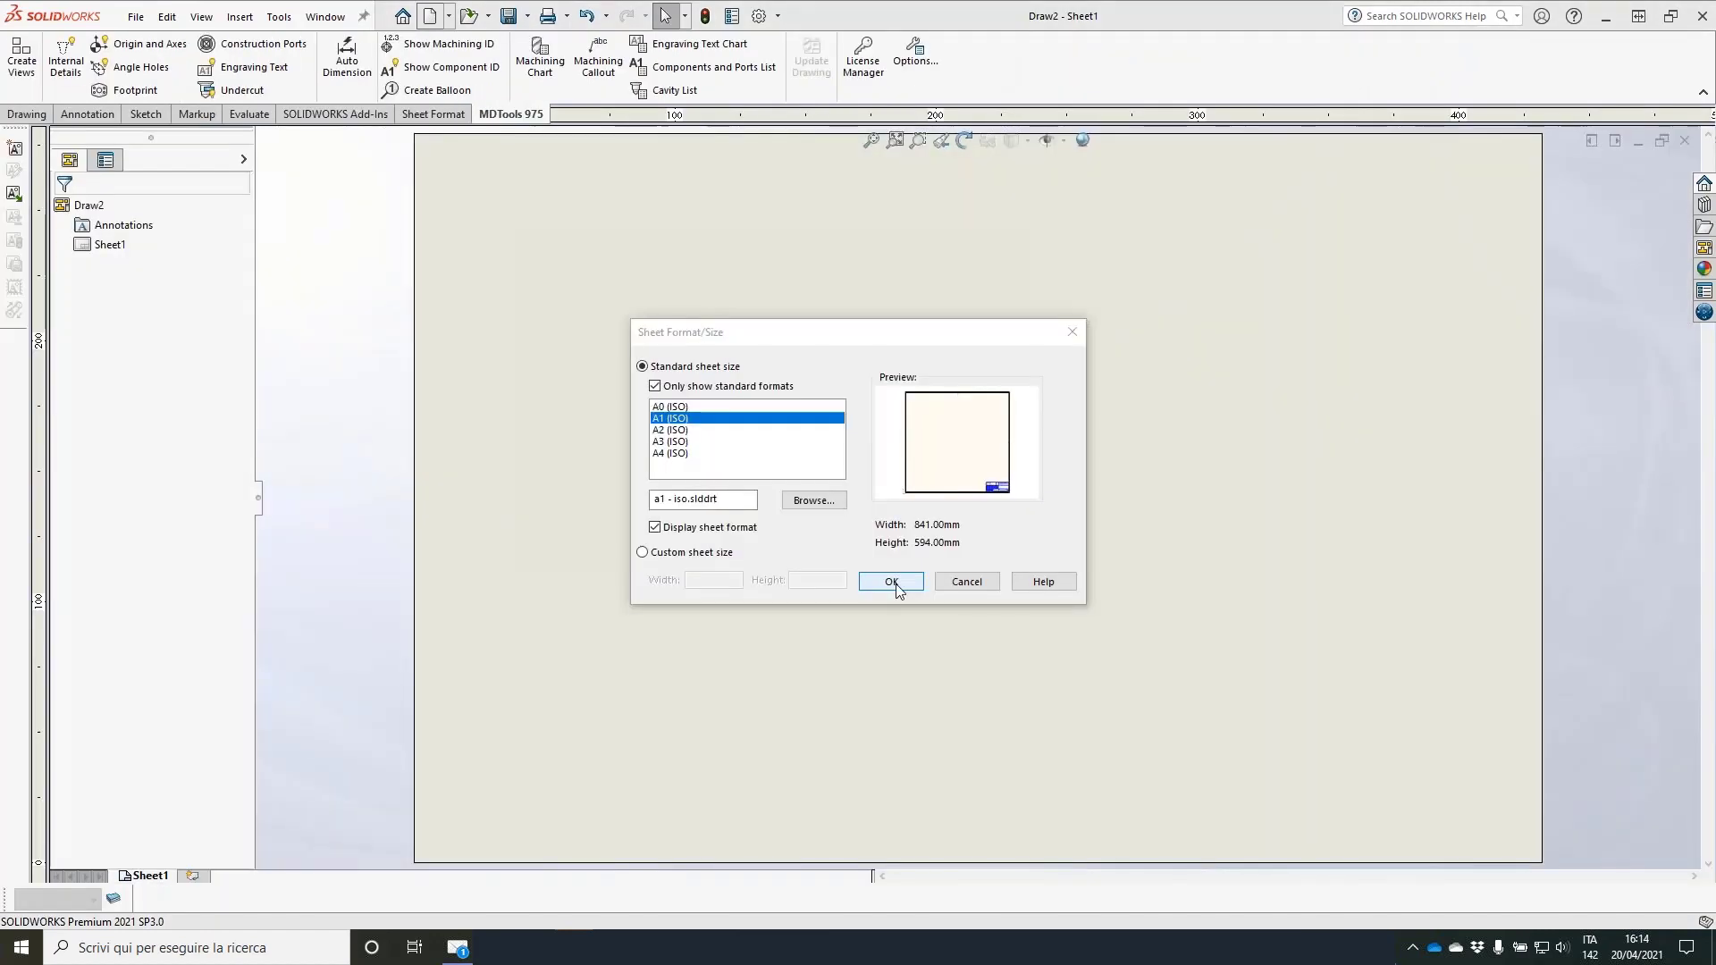
pyautogui.click(891, 582)
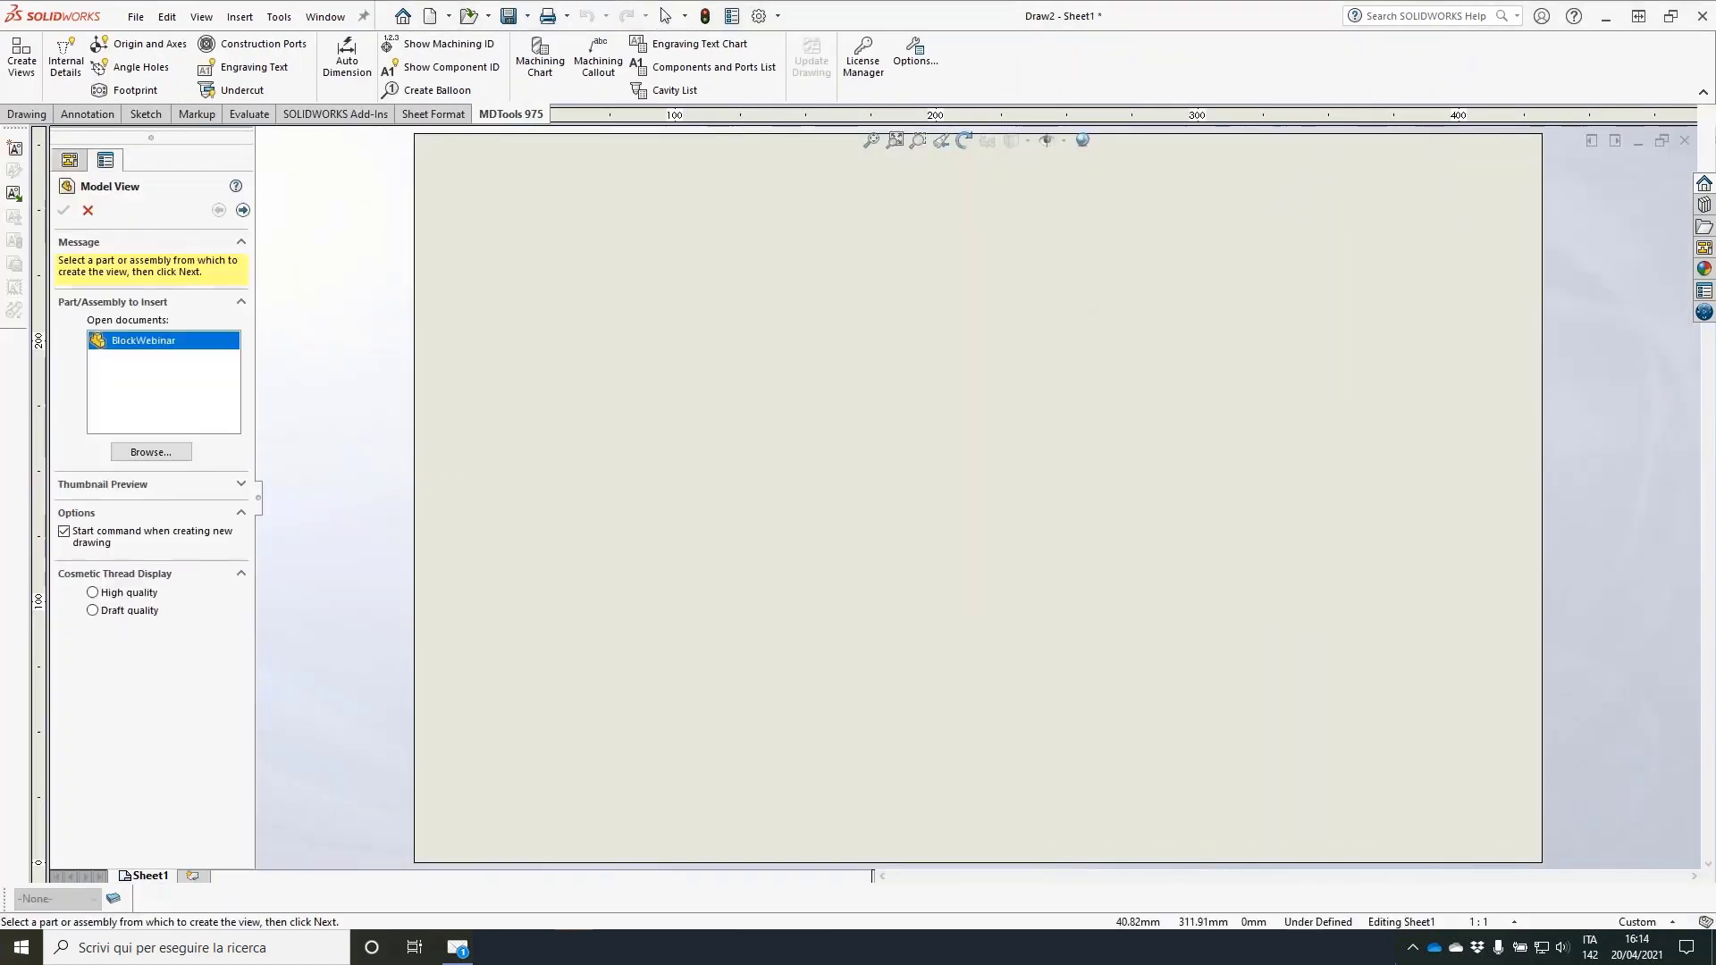
pyautogui.click(87, 211)
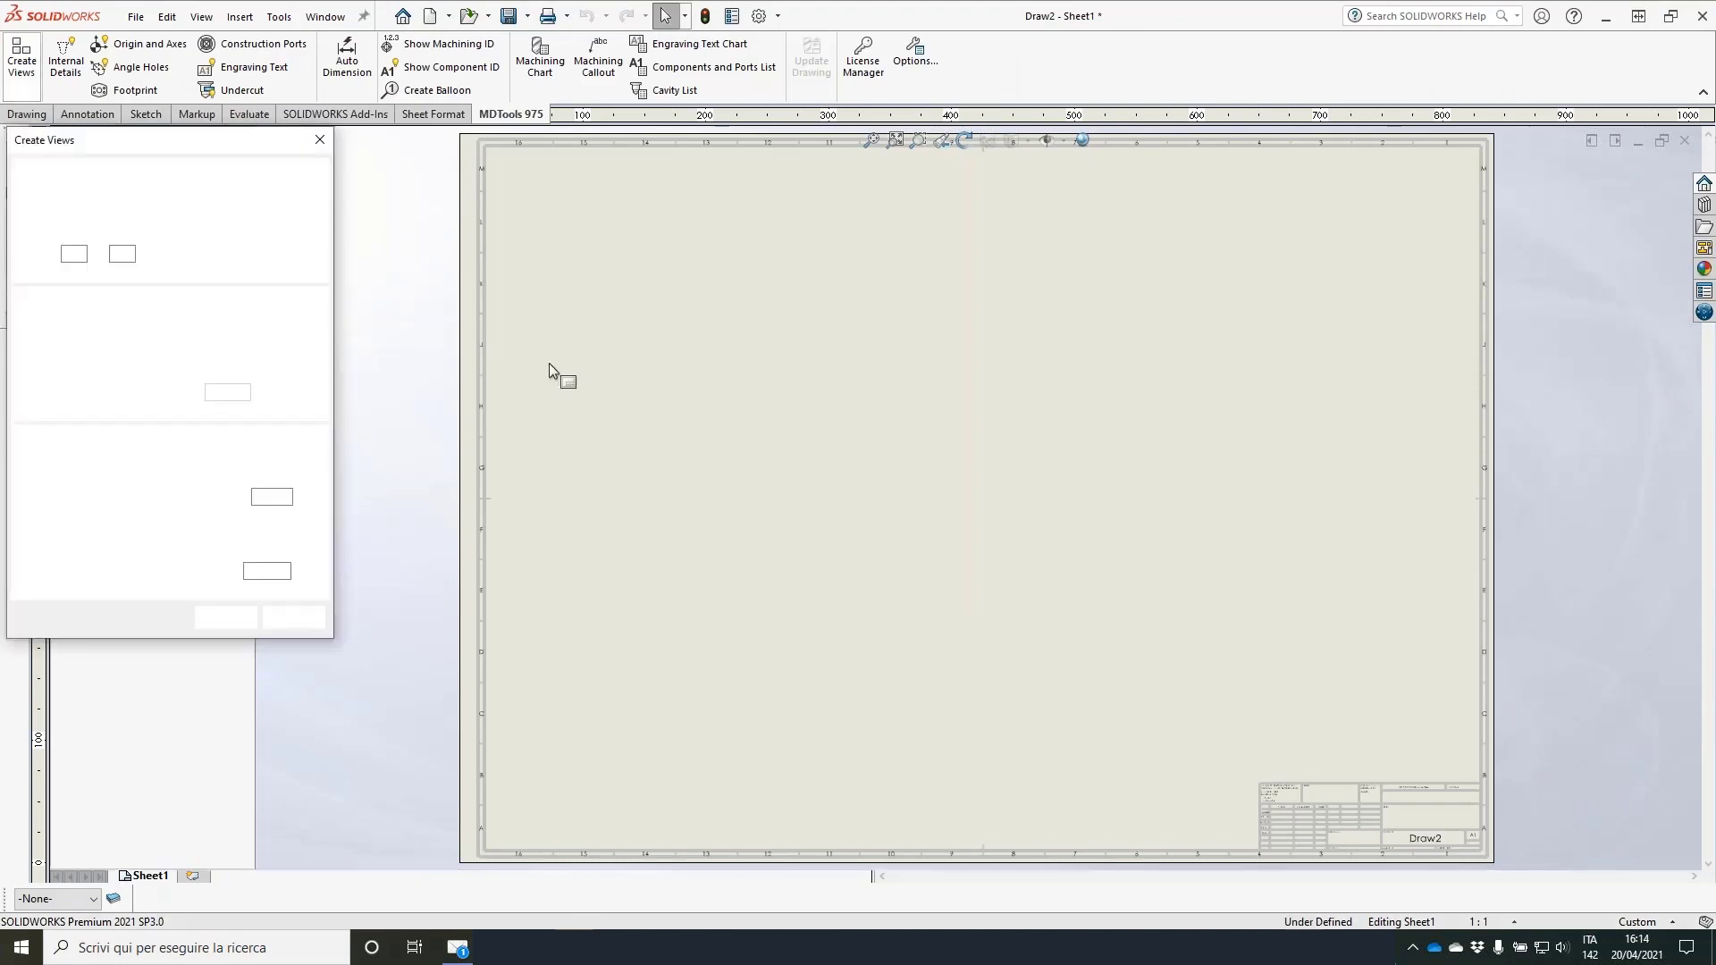
pyautogui.click(224, 616)
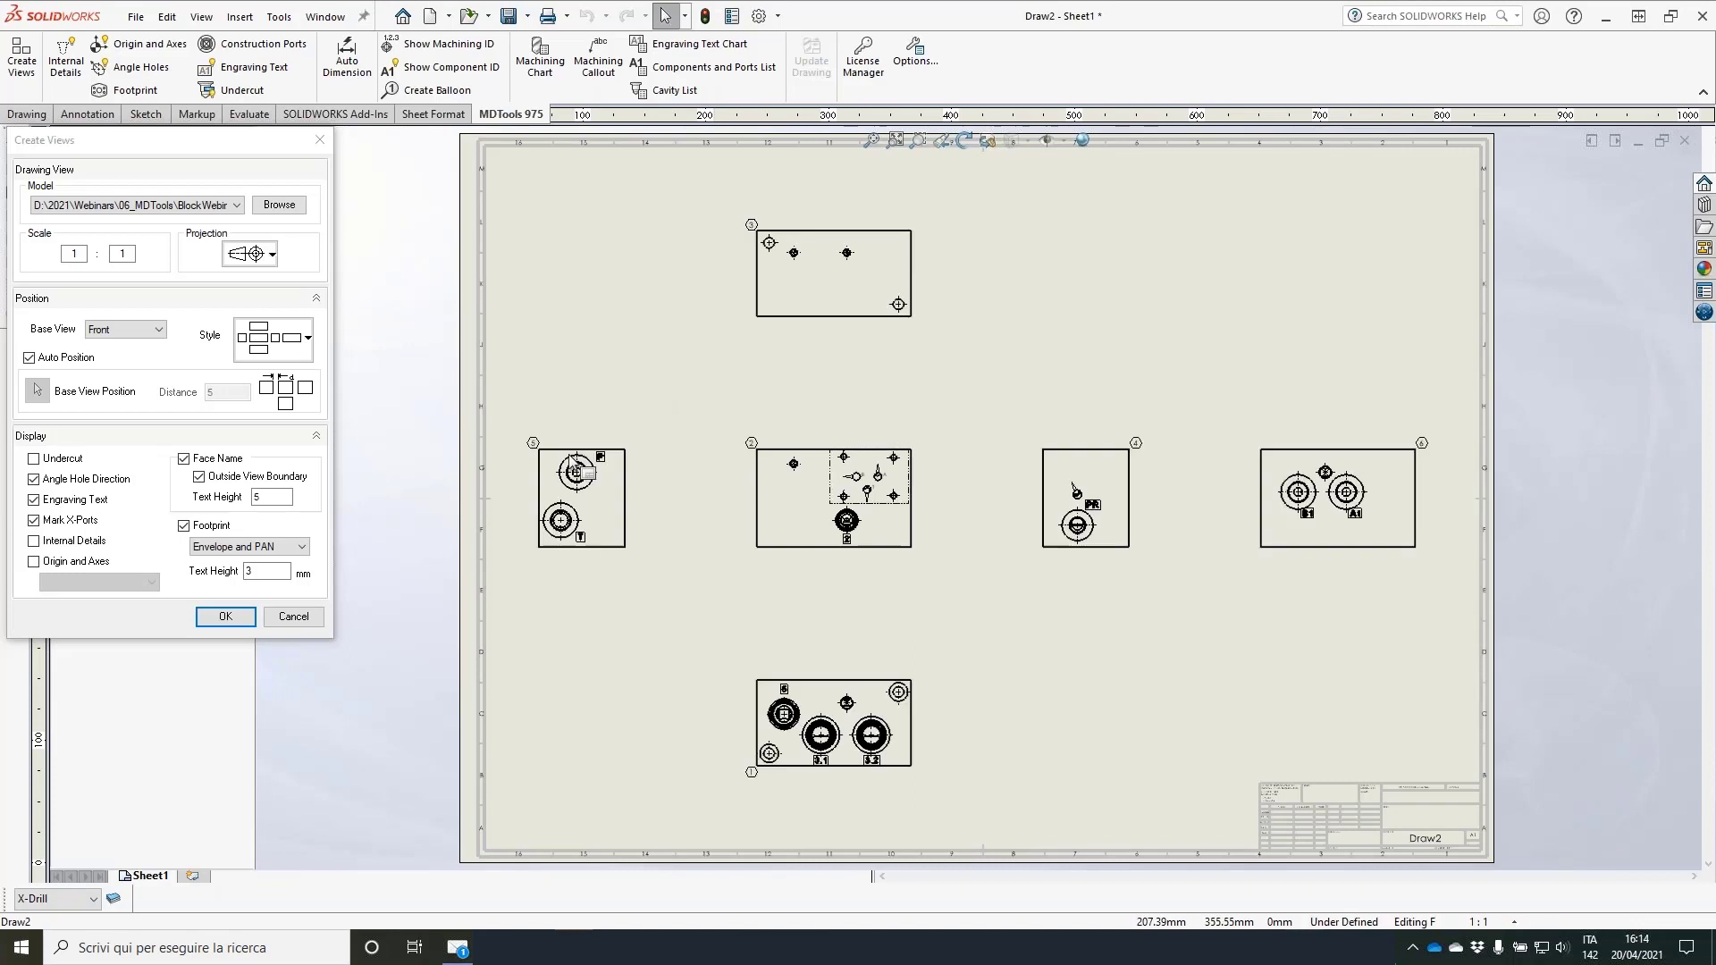
# Step: Examine the face names outside the generated views and the footprint ports and angle hole directions on the front view
pyautogui.scroll(-5, 380, 420)
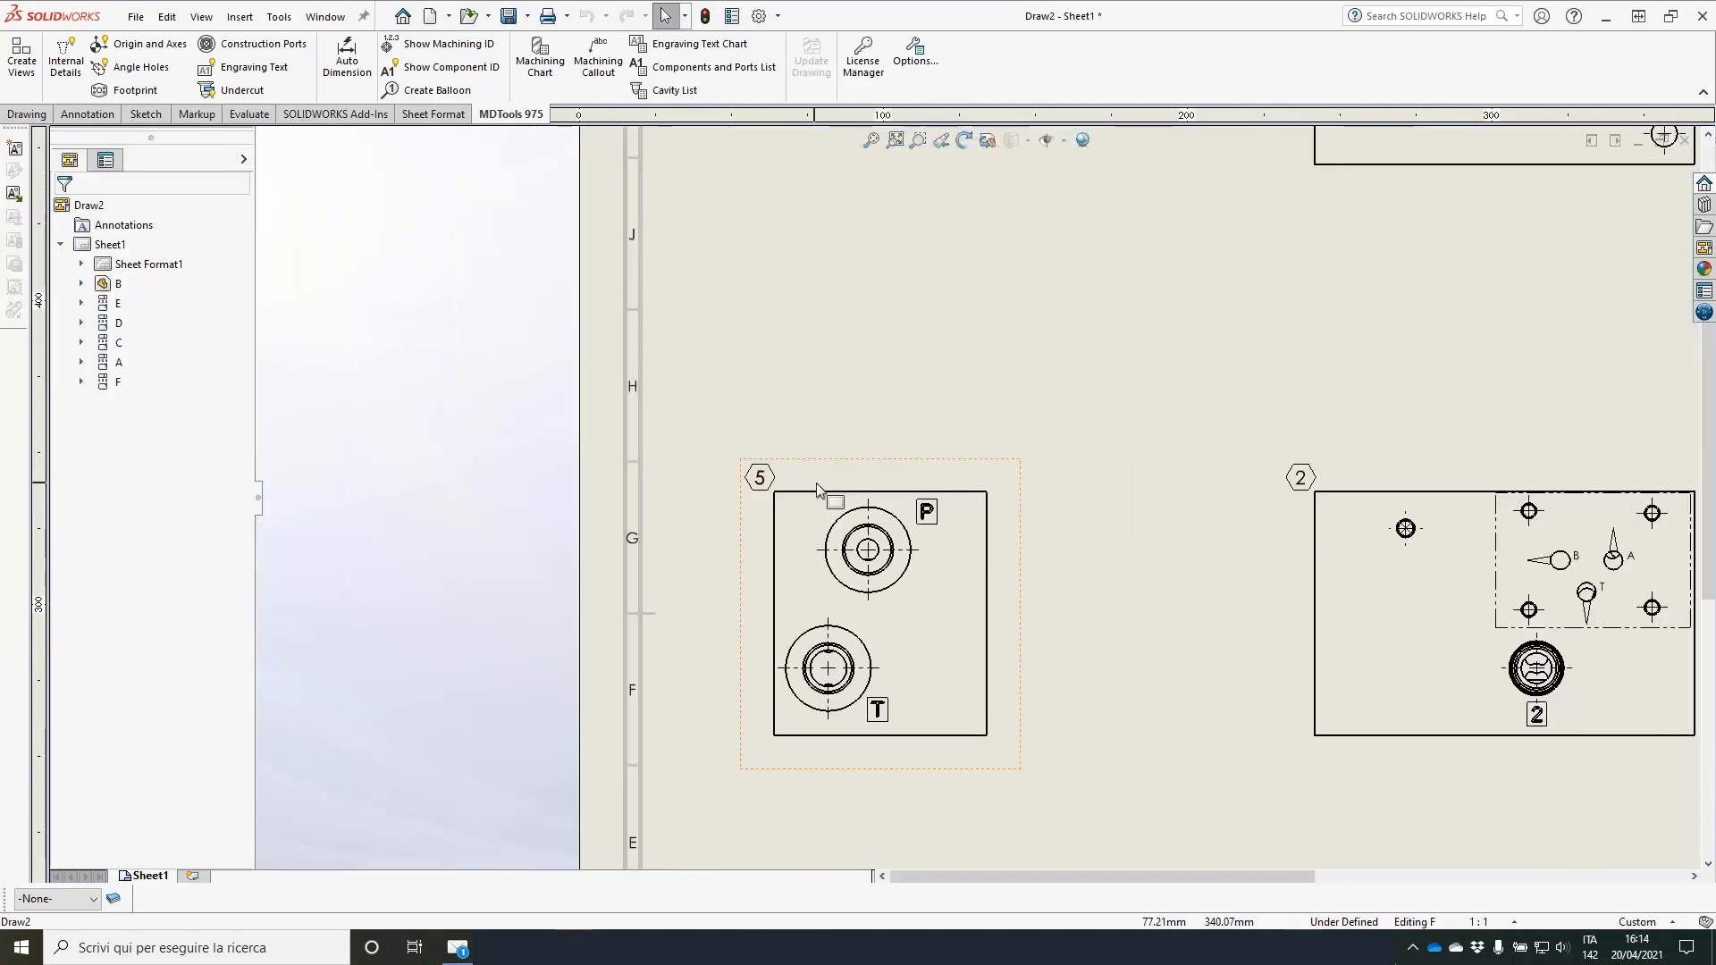
pyautogui.scroll(-1, 817, 490)
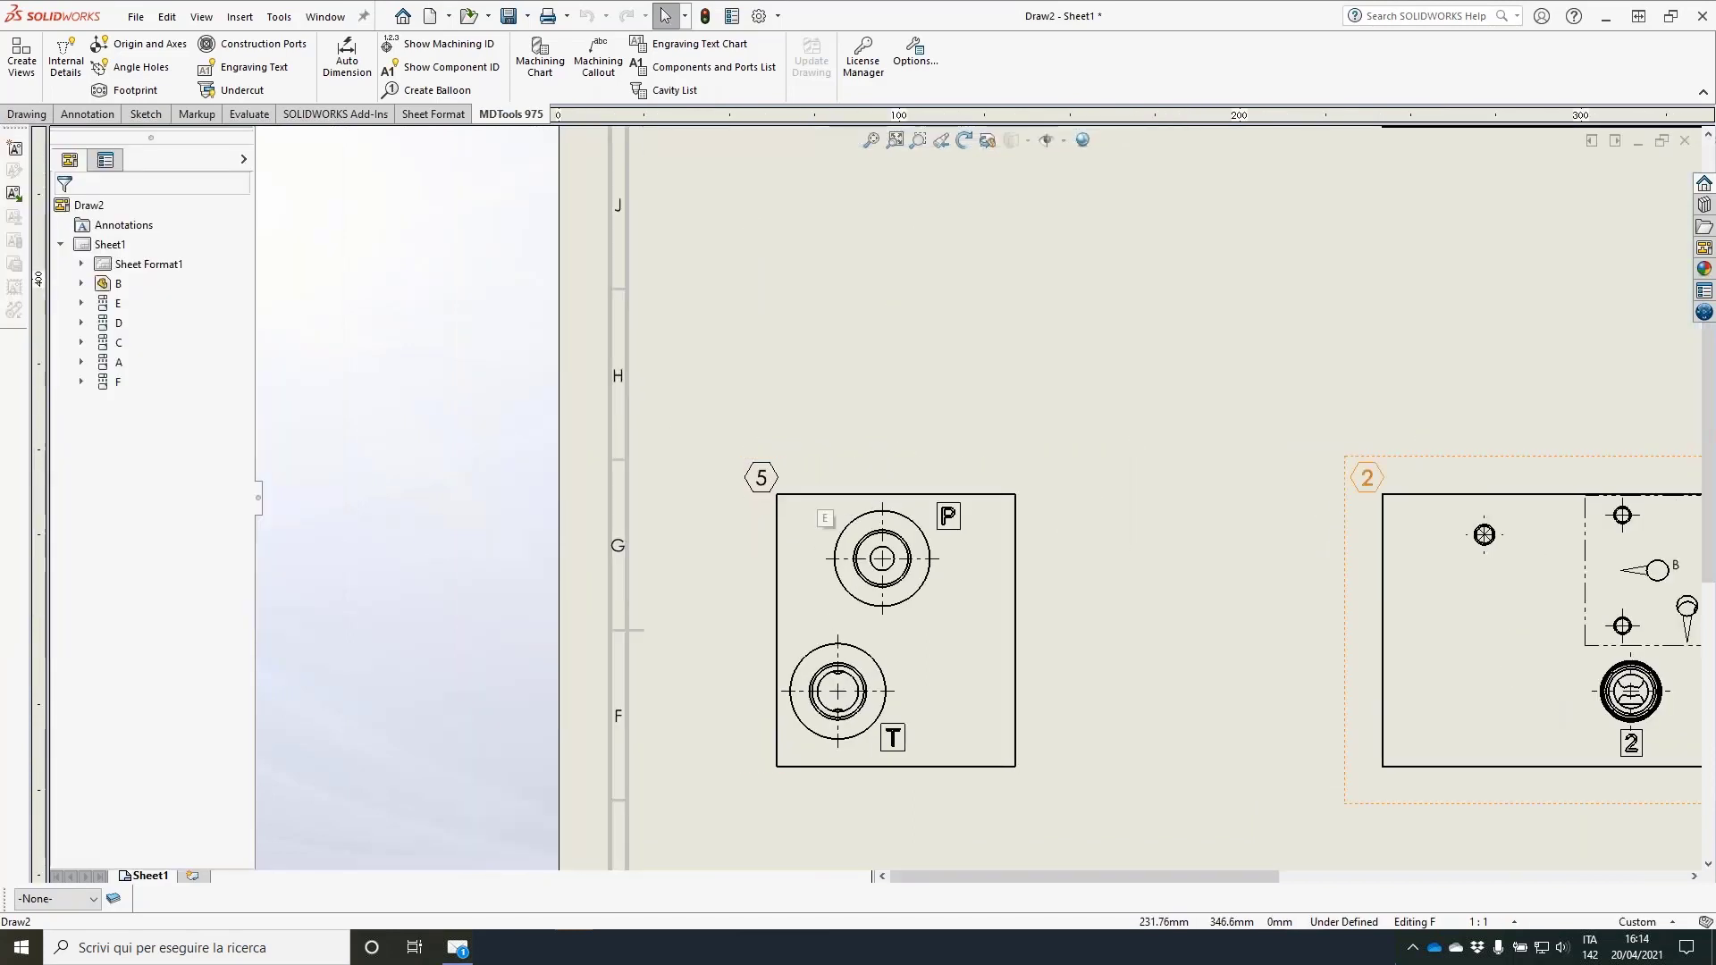
pyautogui.scroll(3, 979, 499)
pyautogui.scroll(5, 1419, 361)
pyautogui.scroll(-7, 1058, 706)
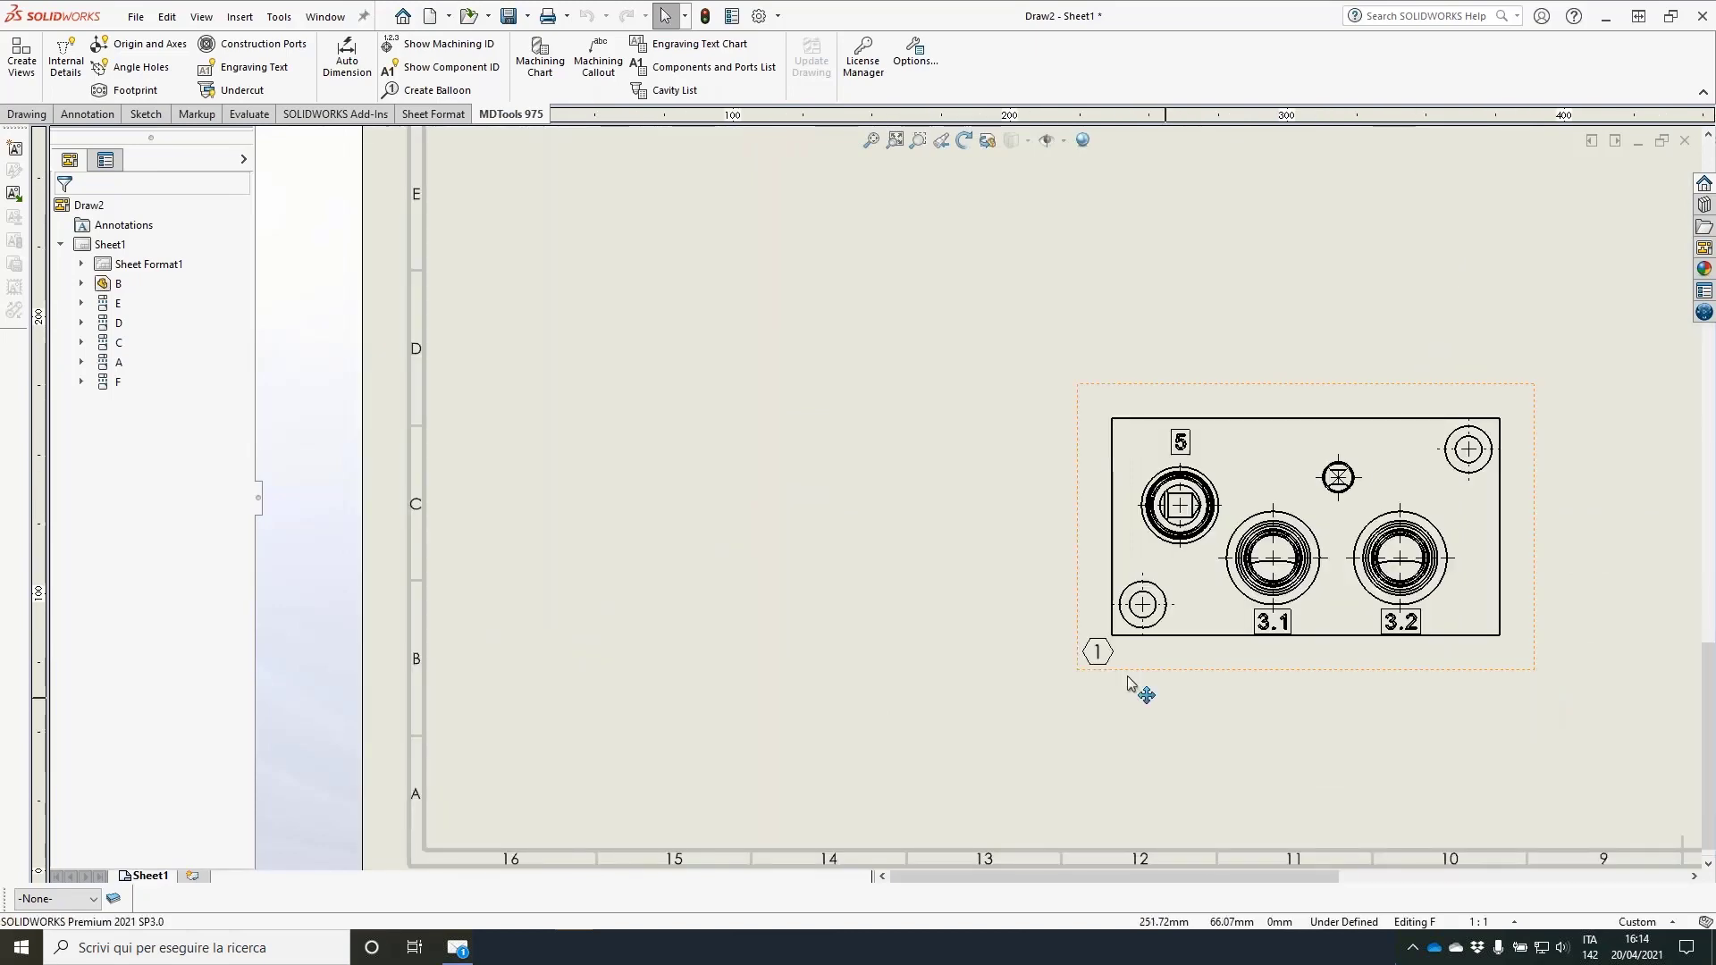
pyautogui.scroll(2, 1378, 483)
pyautogui.moveTo(1466, 346); pyautogui.dragTo(1061, 723, button='middle')
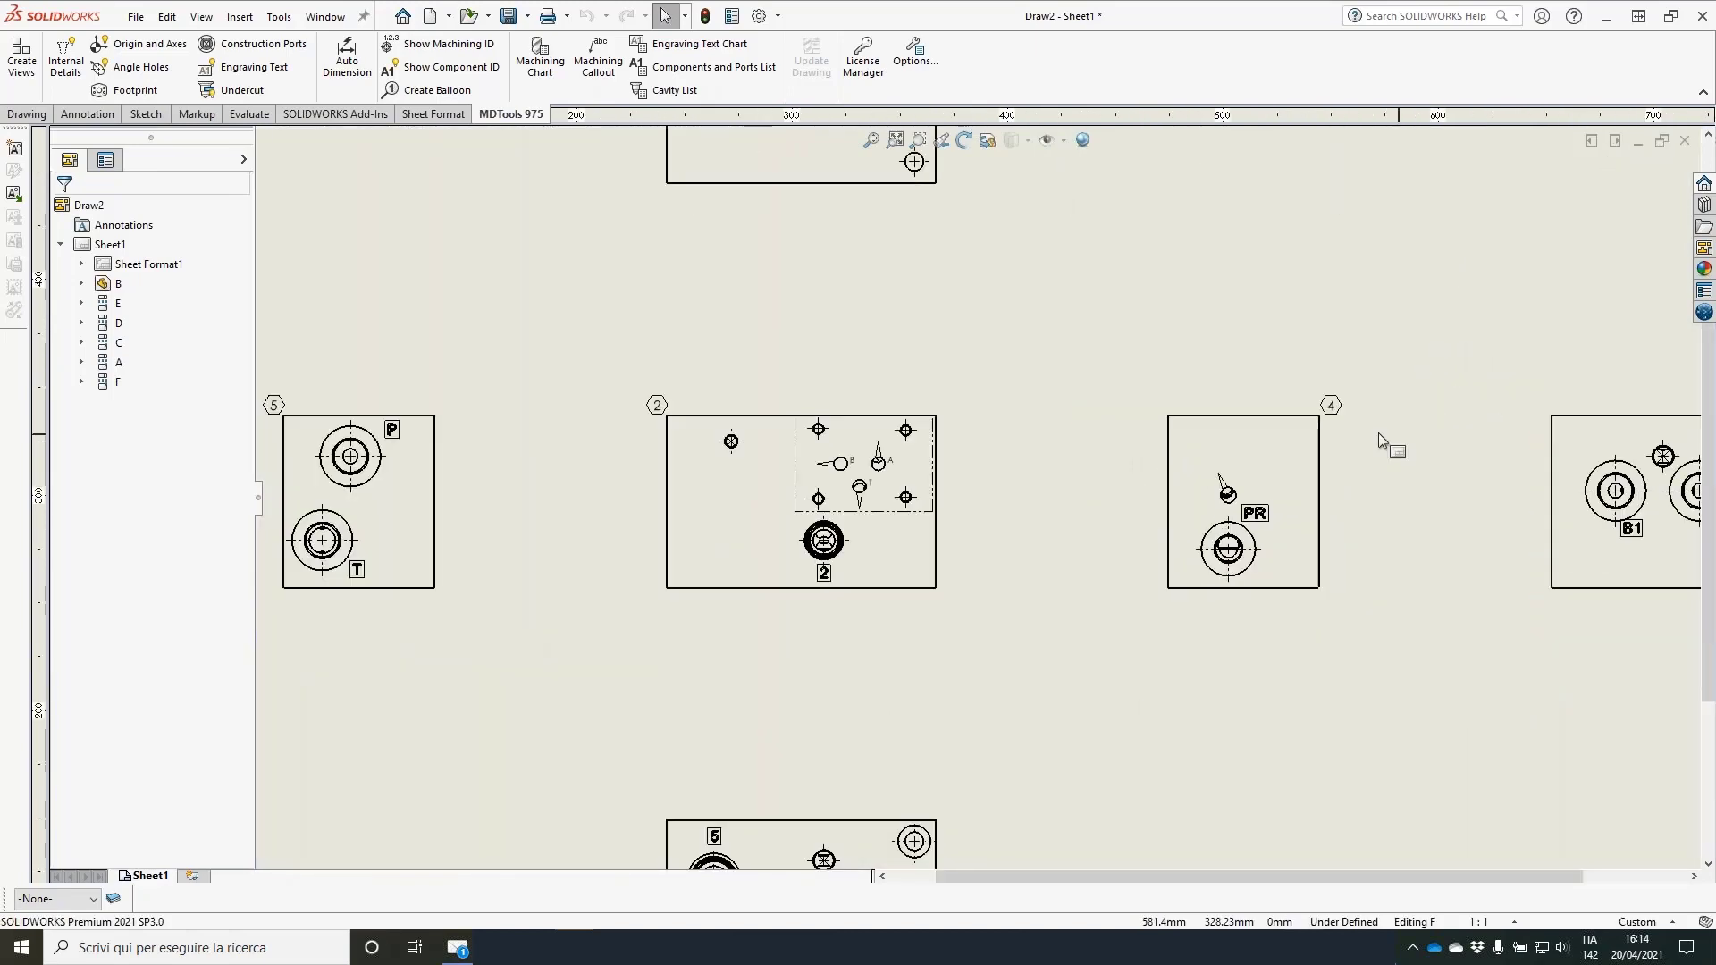
pyautogui.moveTo(591, 447); pyautogui.dragTo(870, 340, button='middle')
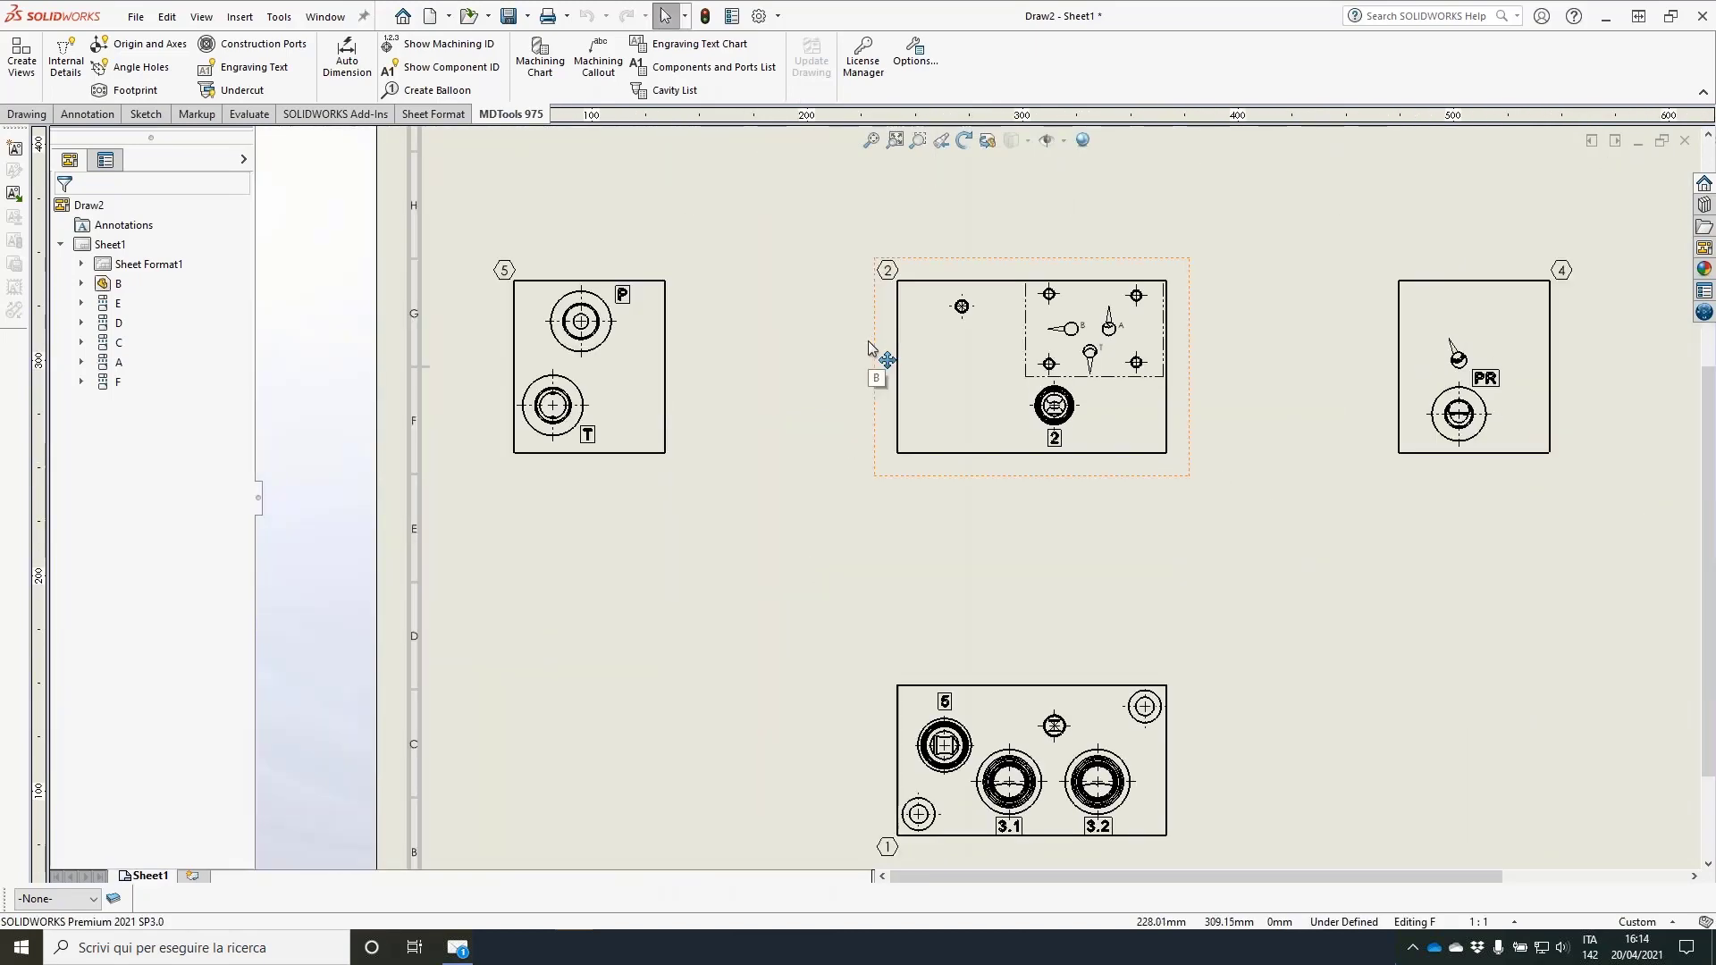
pyautogui.scroll(1, 679, 794)
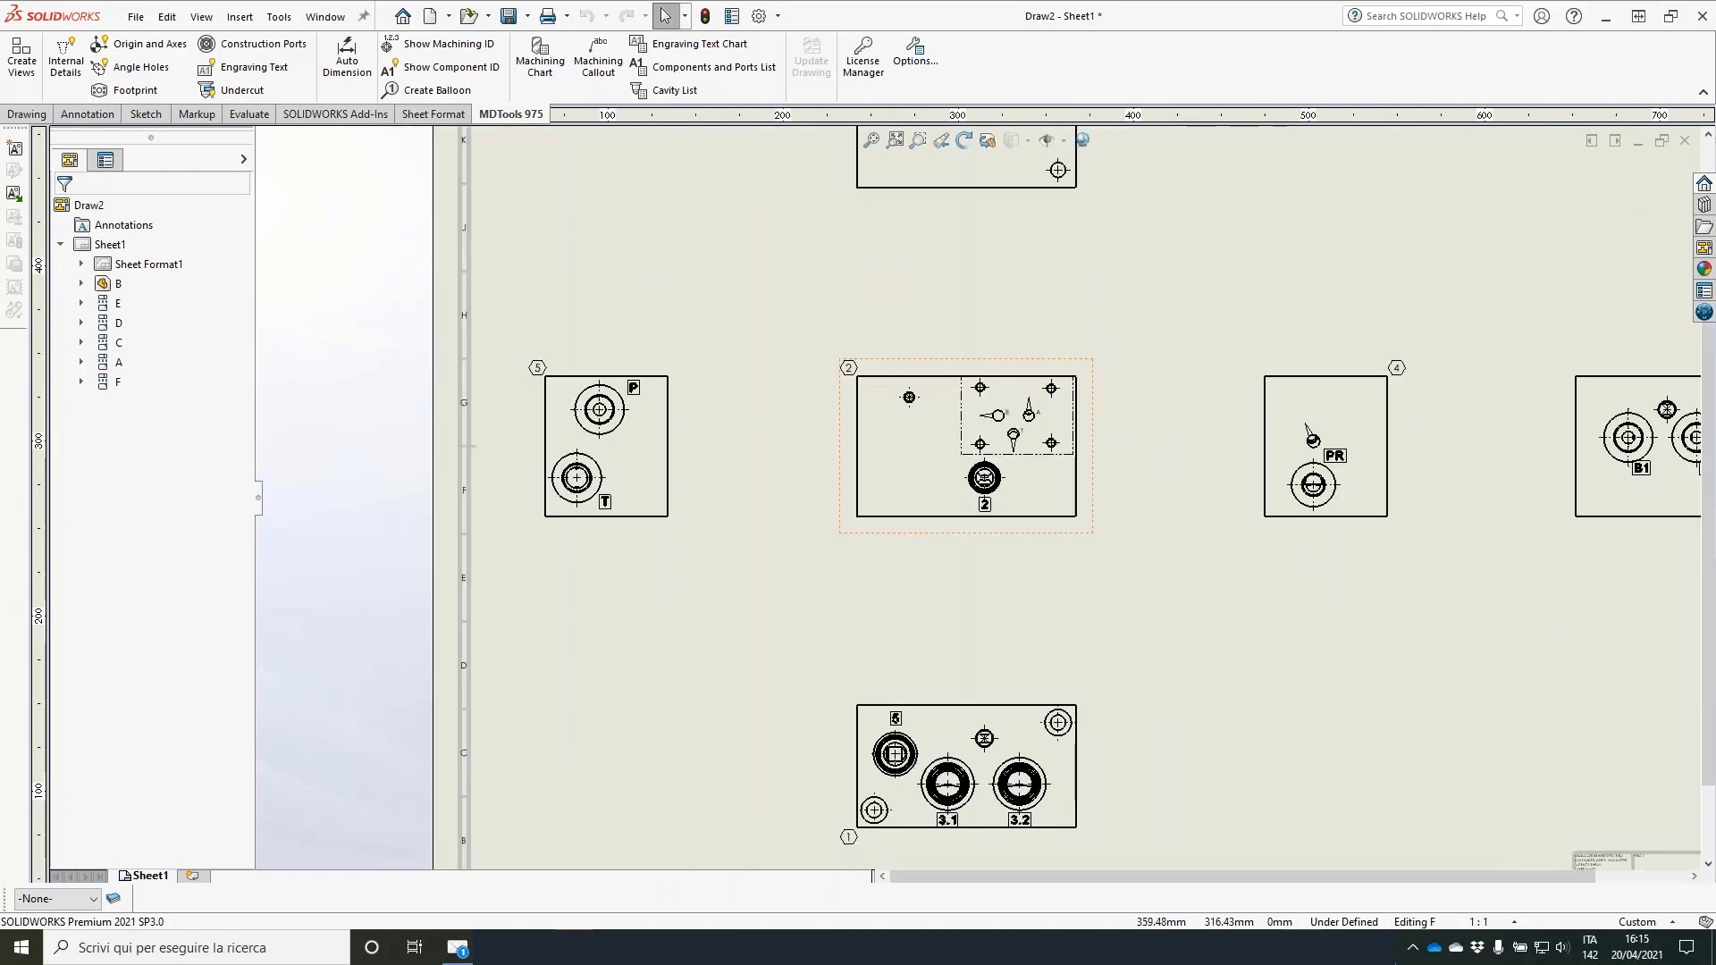
pyautogui.scroll(-5, 1061, 386)
pyautogui.scroll(-1, 943, 478)
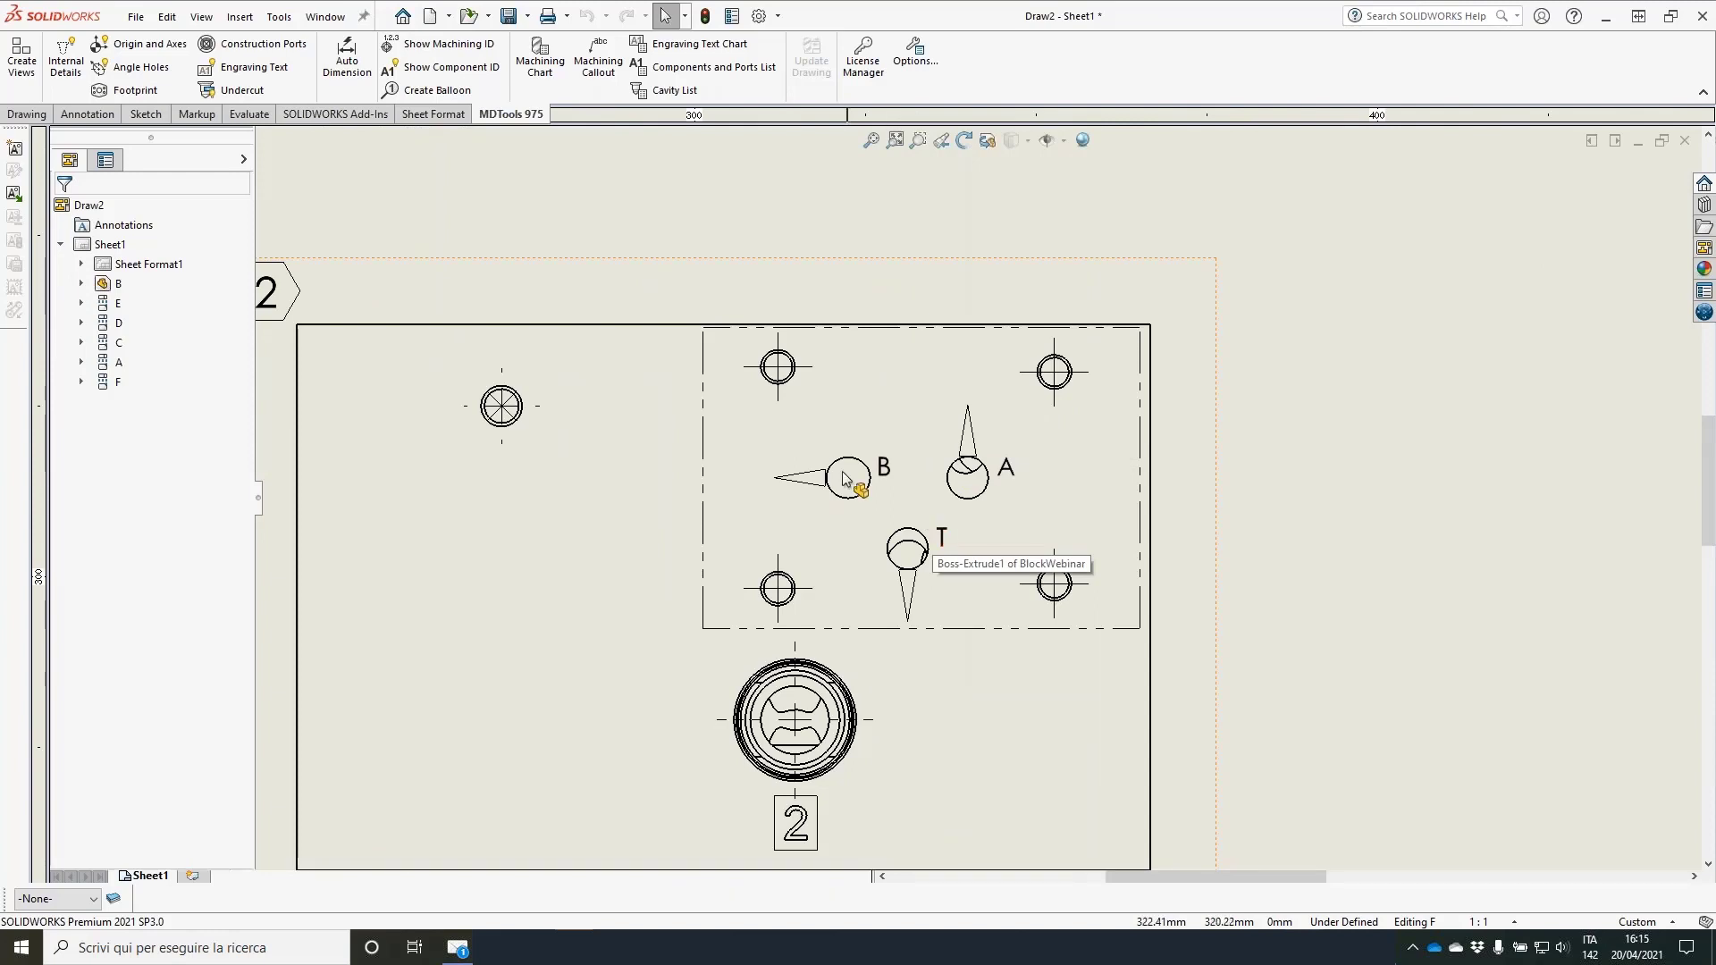
pyautogui.scroll(3, 845, 478)
pyautogui.scroll(2, 840, 501)
pyautogui.moveTo(1095, 356); pyautogui.dragTo(1003, 264, button='middle')
# Step: Create automatic dimensions grouped by face on the views, with only Cartridge Valves selected as the cavity type to dimension
pyautogui.click(364, 59)
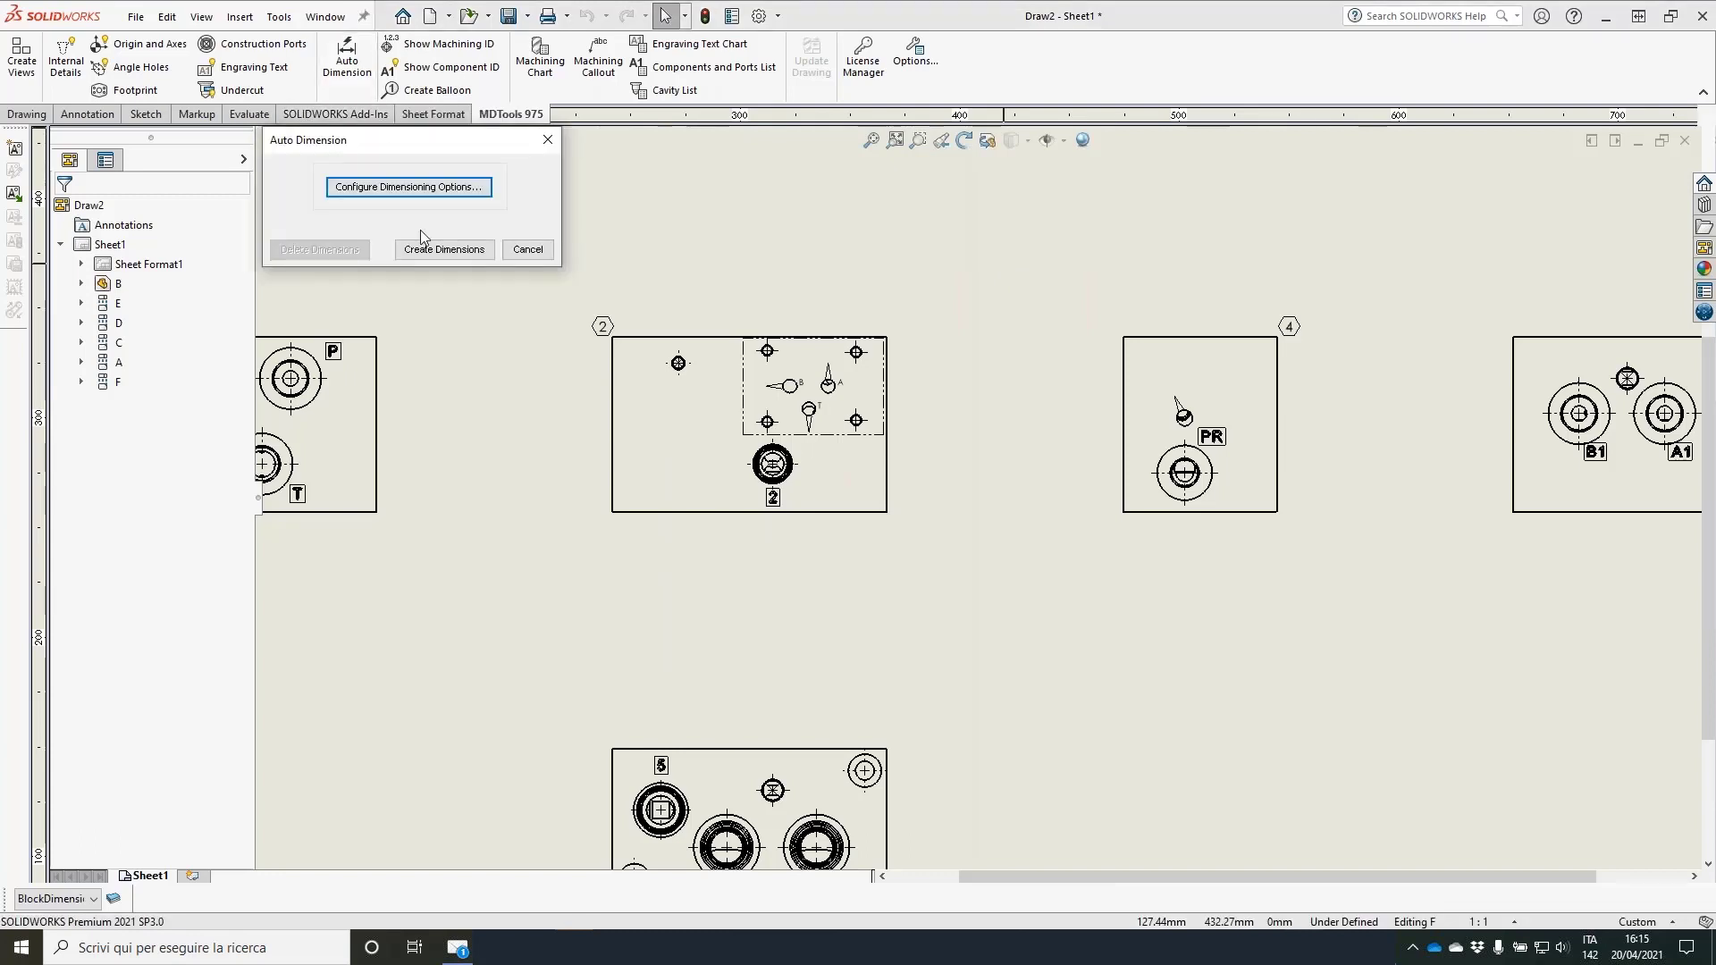
pyautogui.click(447, 189)
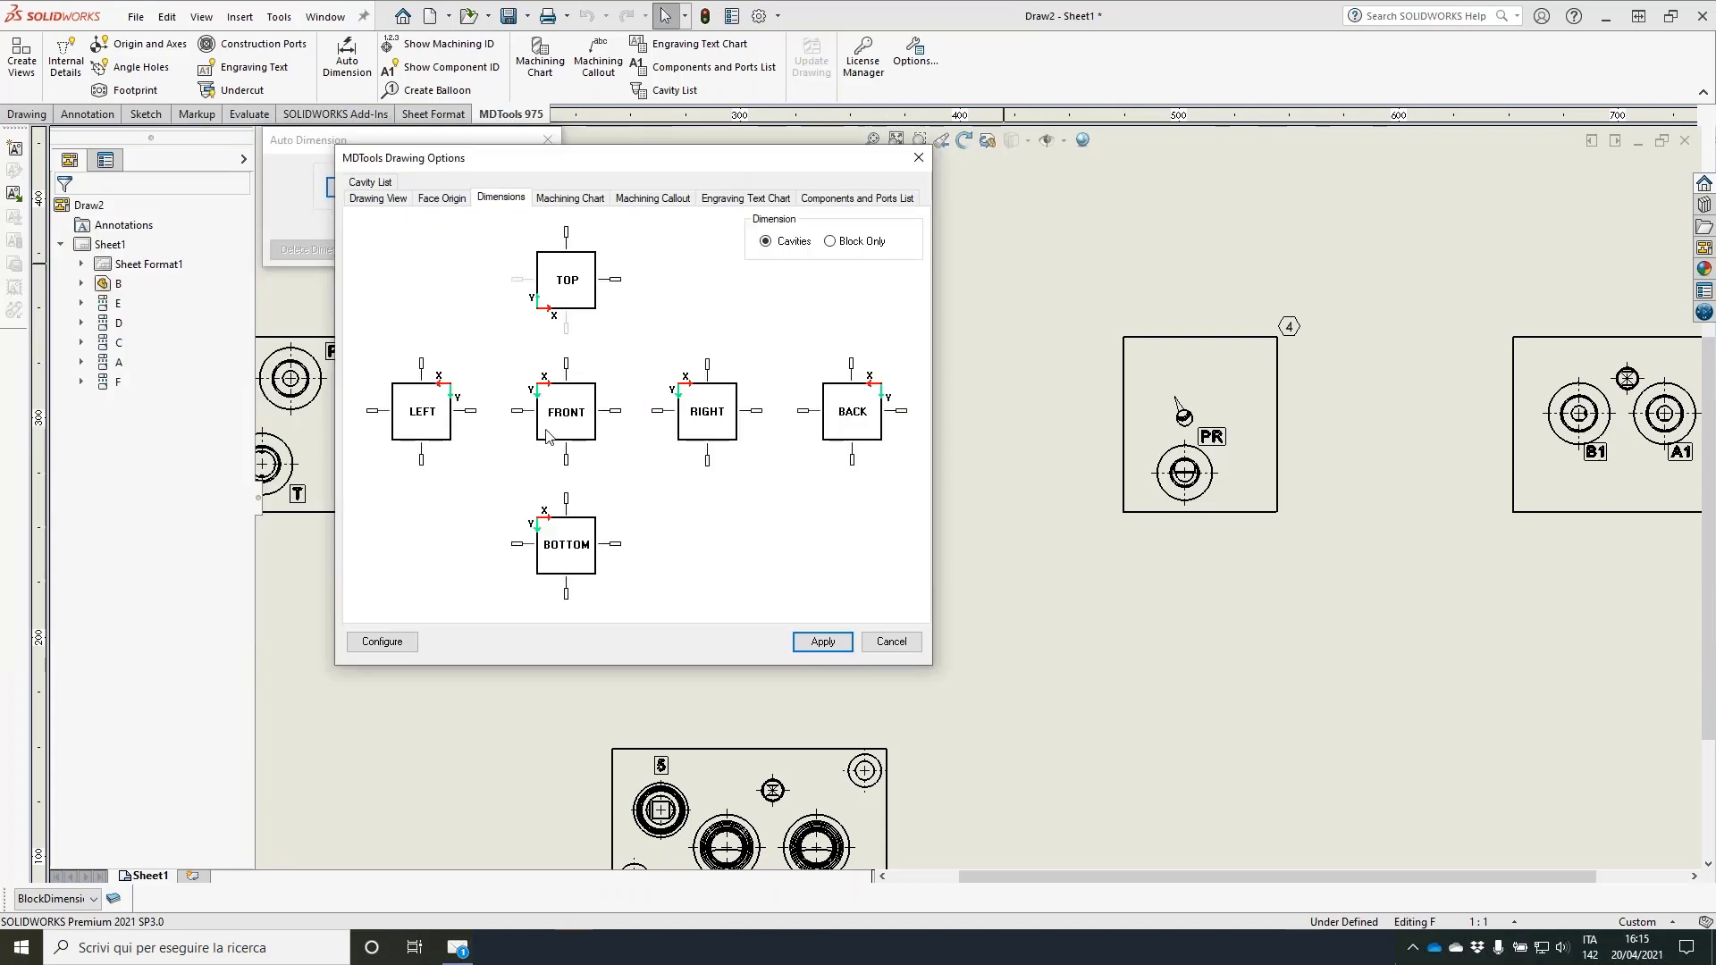
pyautogui.click(383, 642)
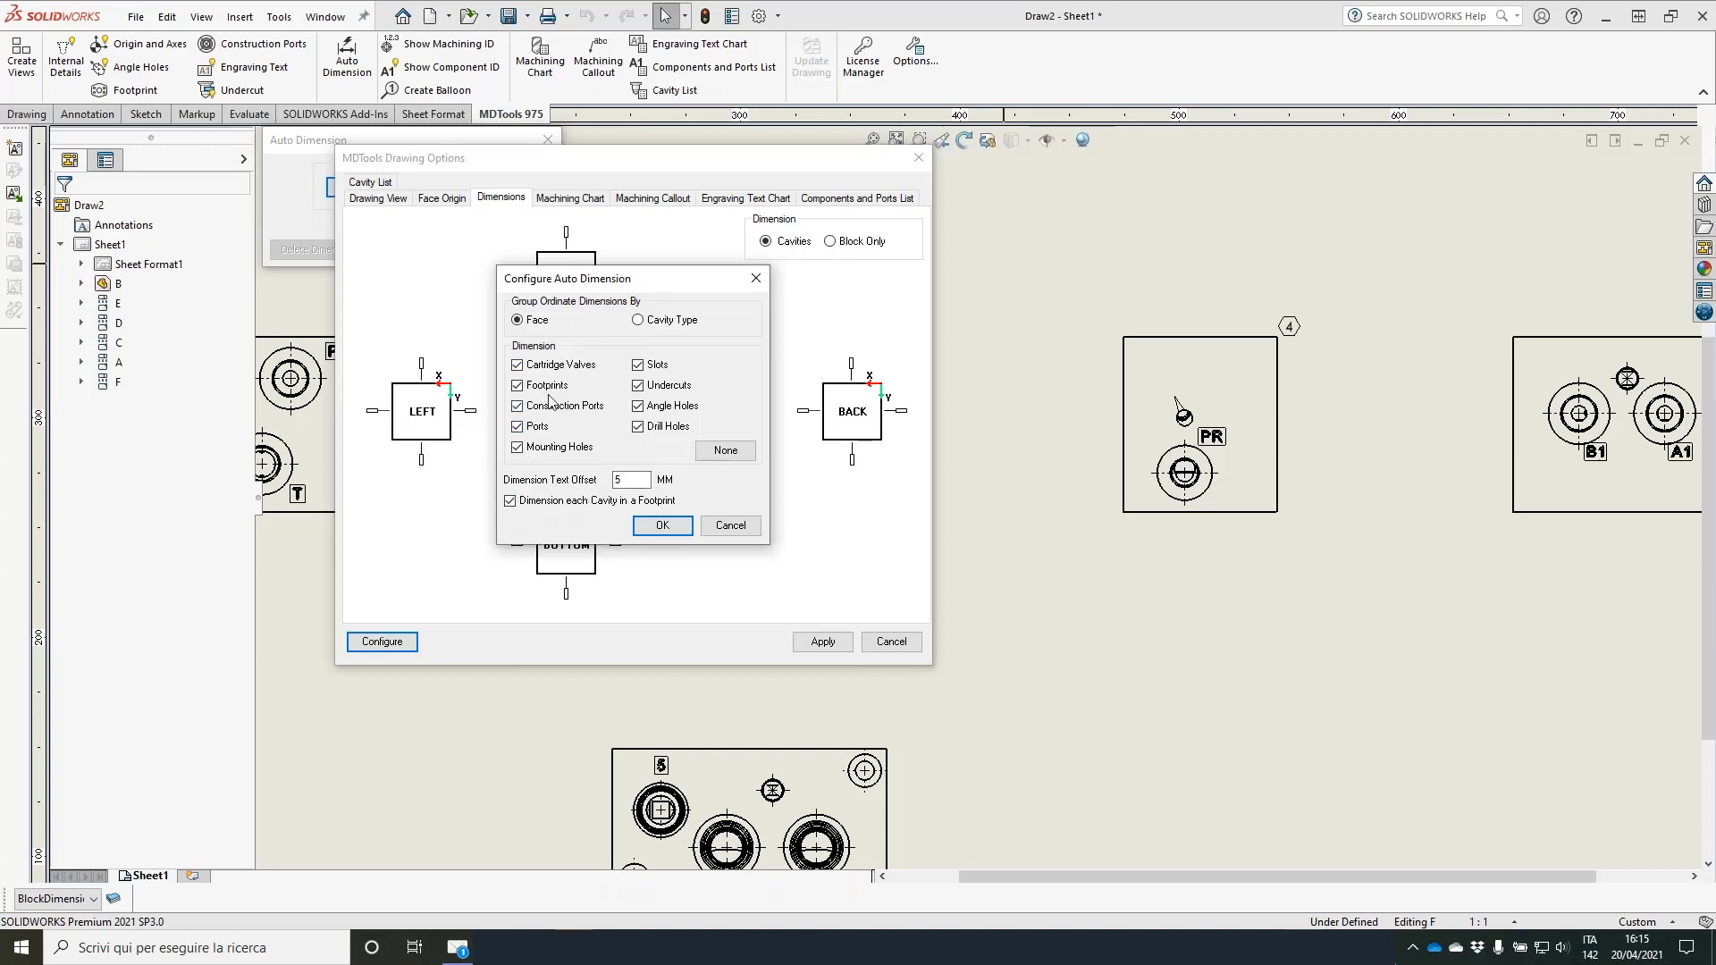
pyautogui.click(510, 501)
pyautogui.click(726, 451)
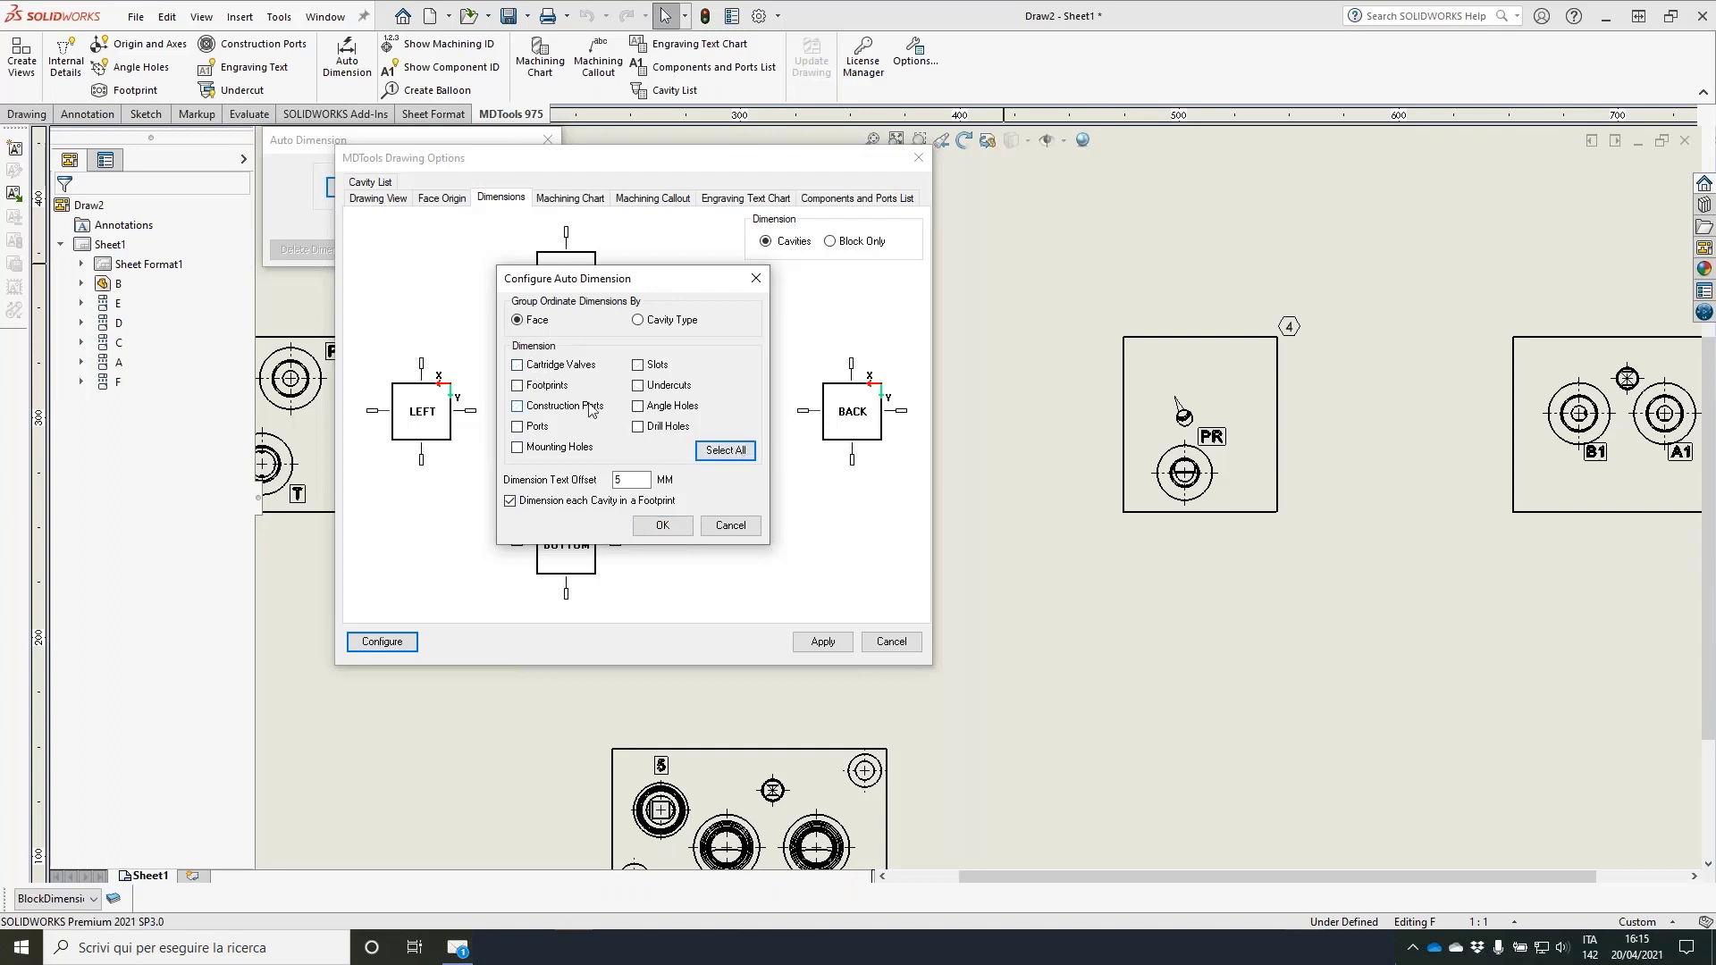
pyautogui.click(517, 364)
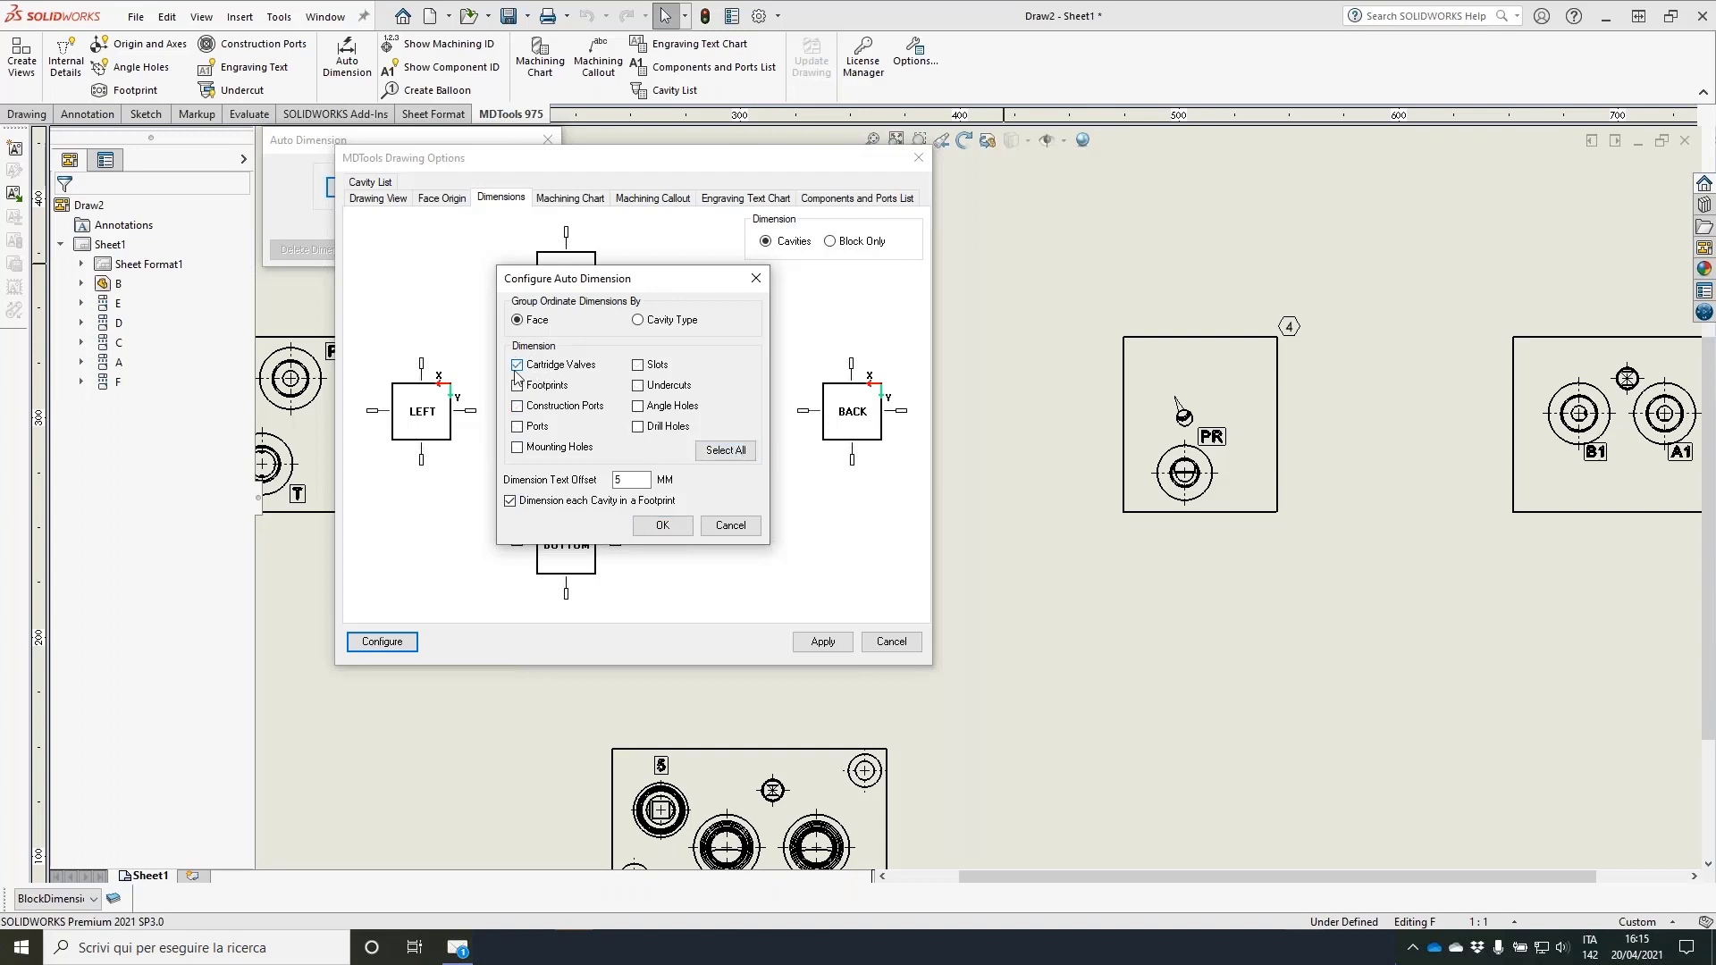
pyautogui.click(662, 525)
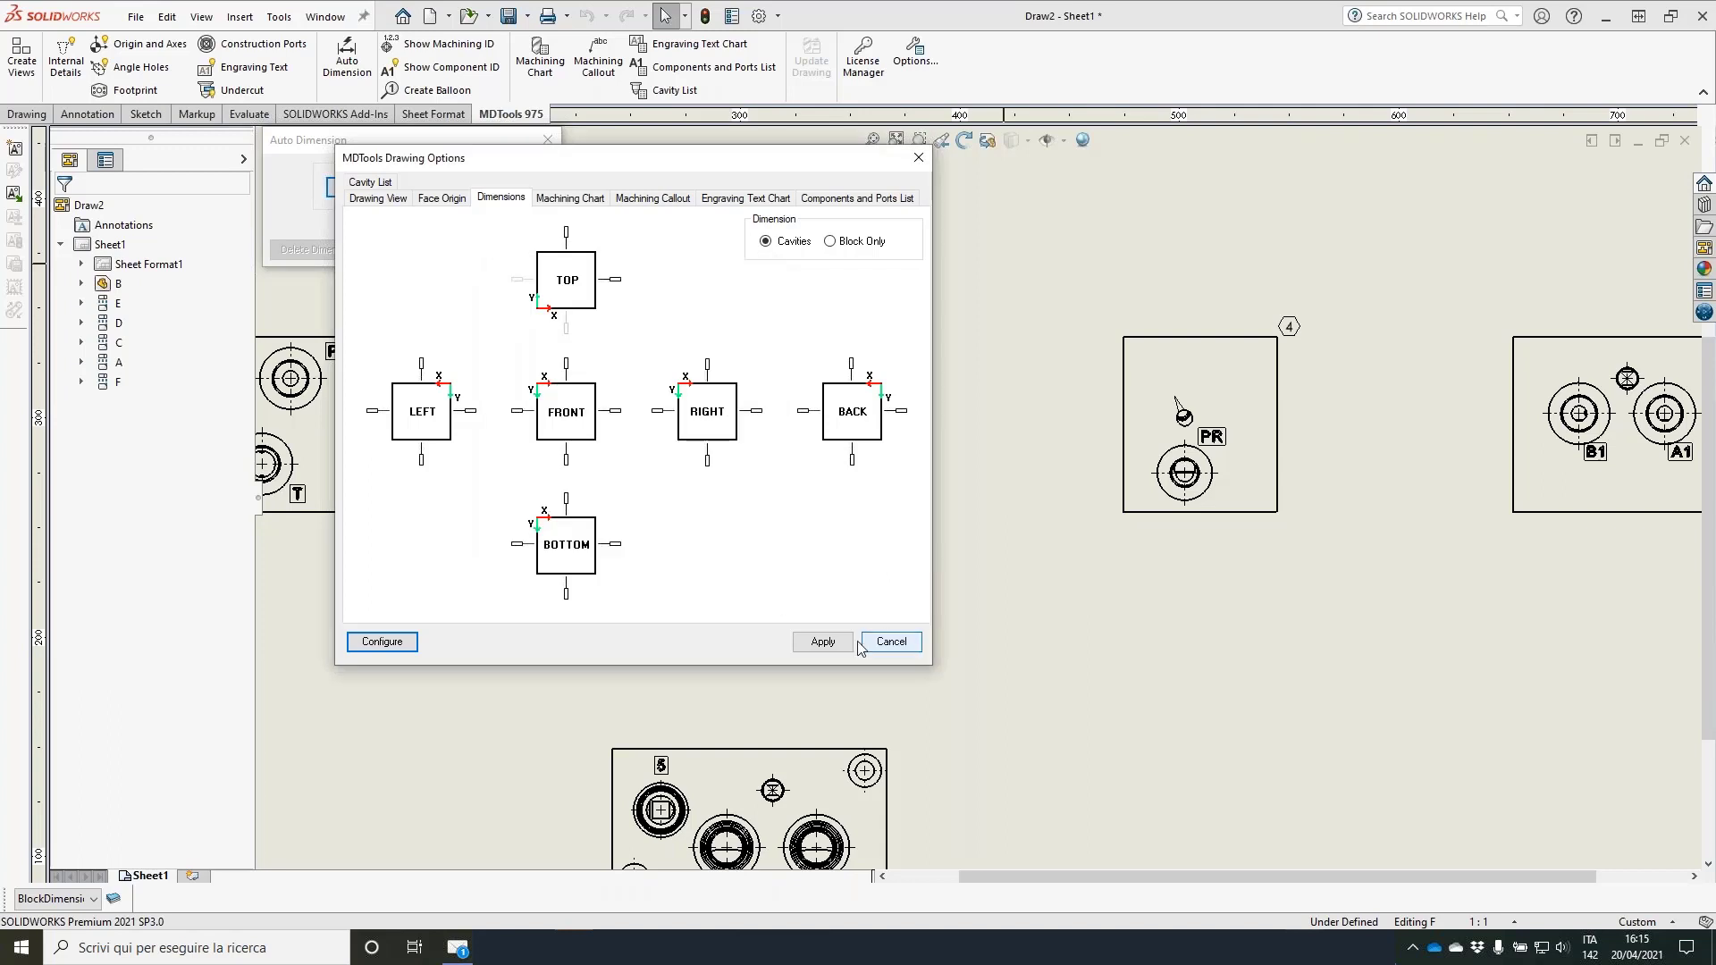
pyautogui.click(821, 655)
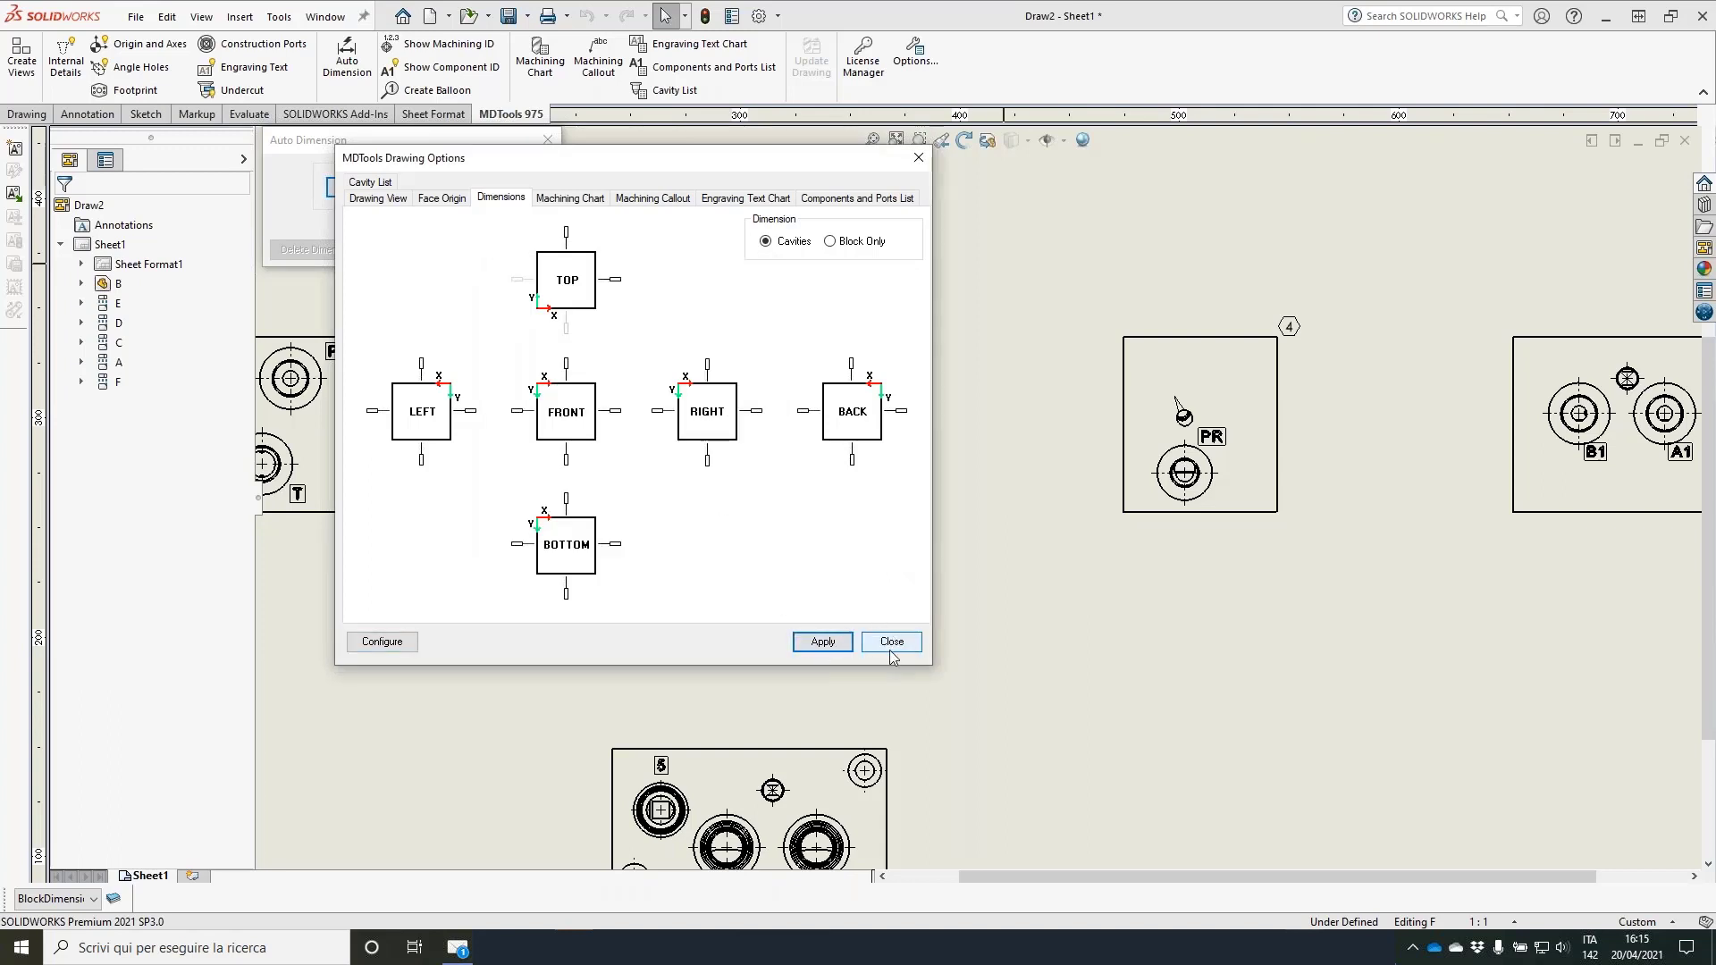
pyautogui.click(900, 644)
pyautogui.click(900, 644)
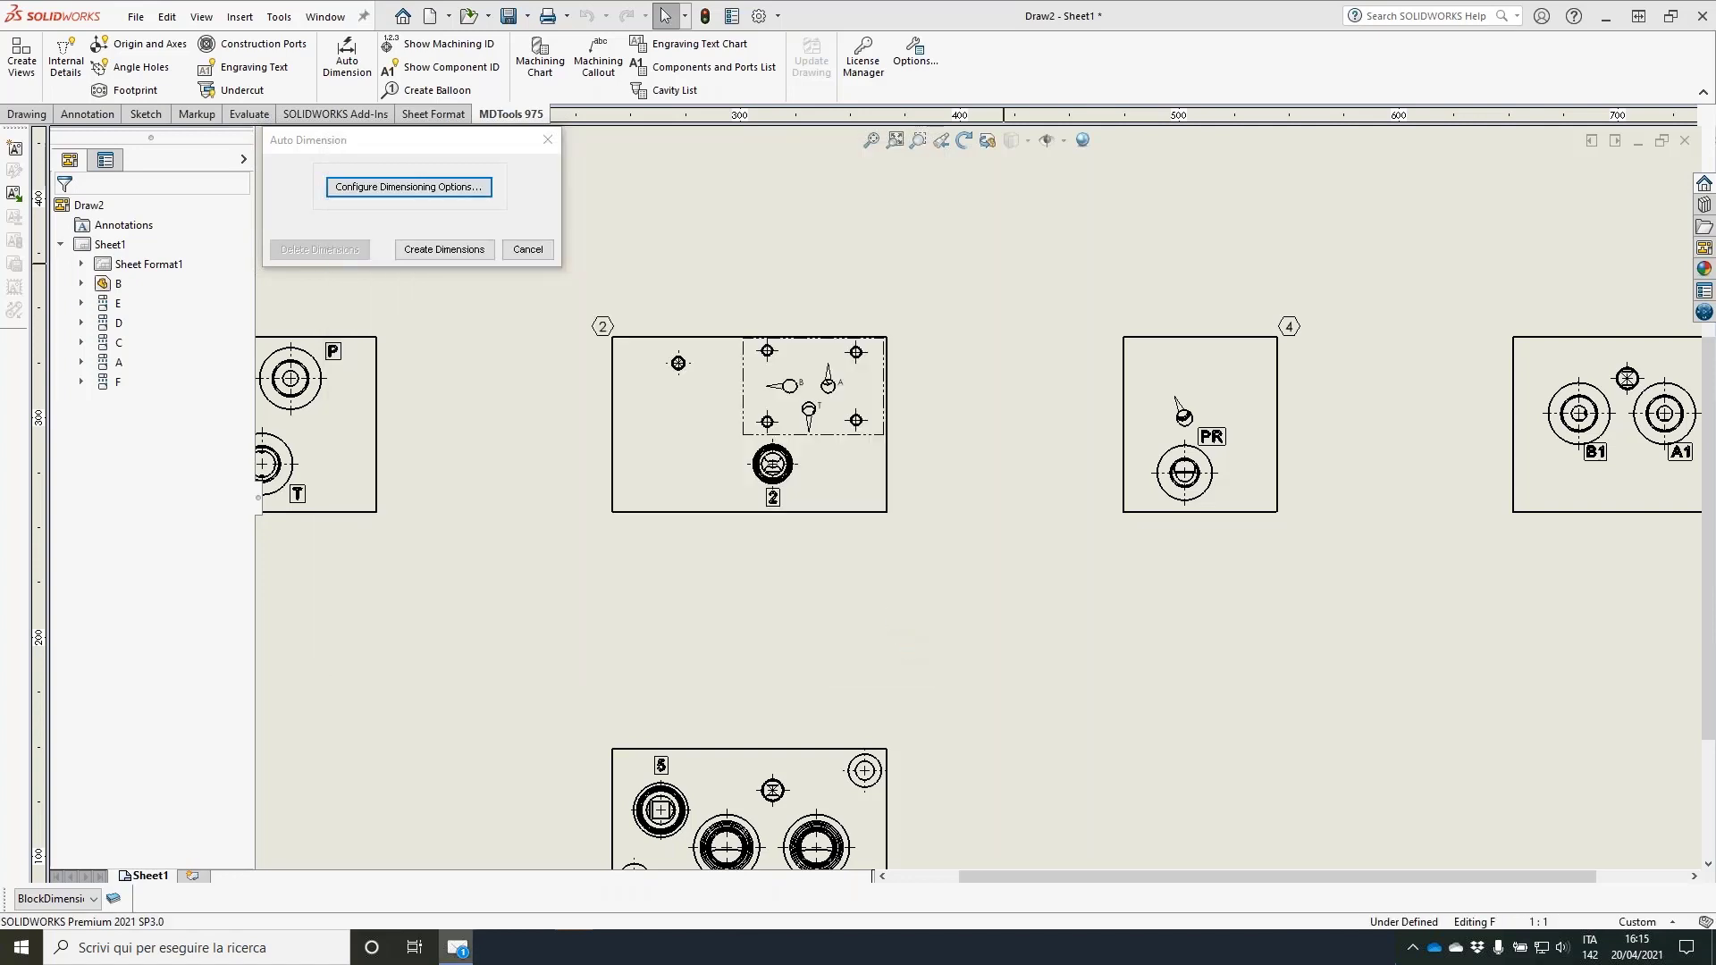
pyautogui.click(427, 250)
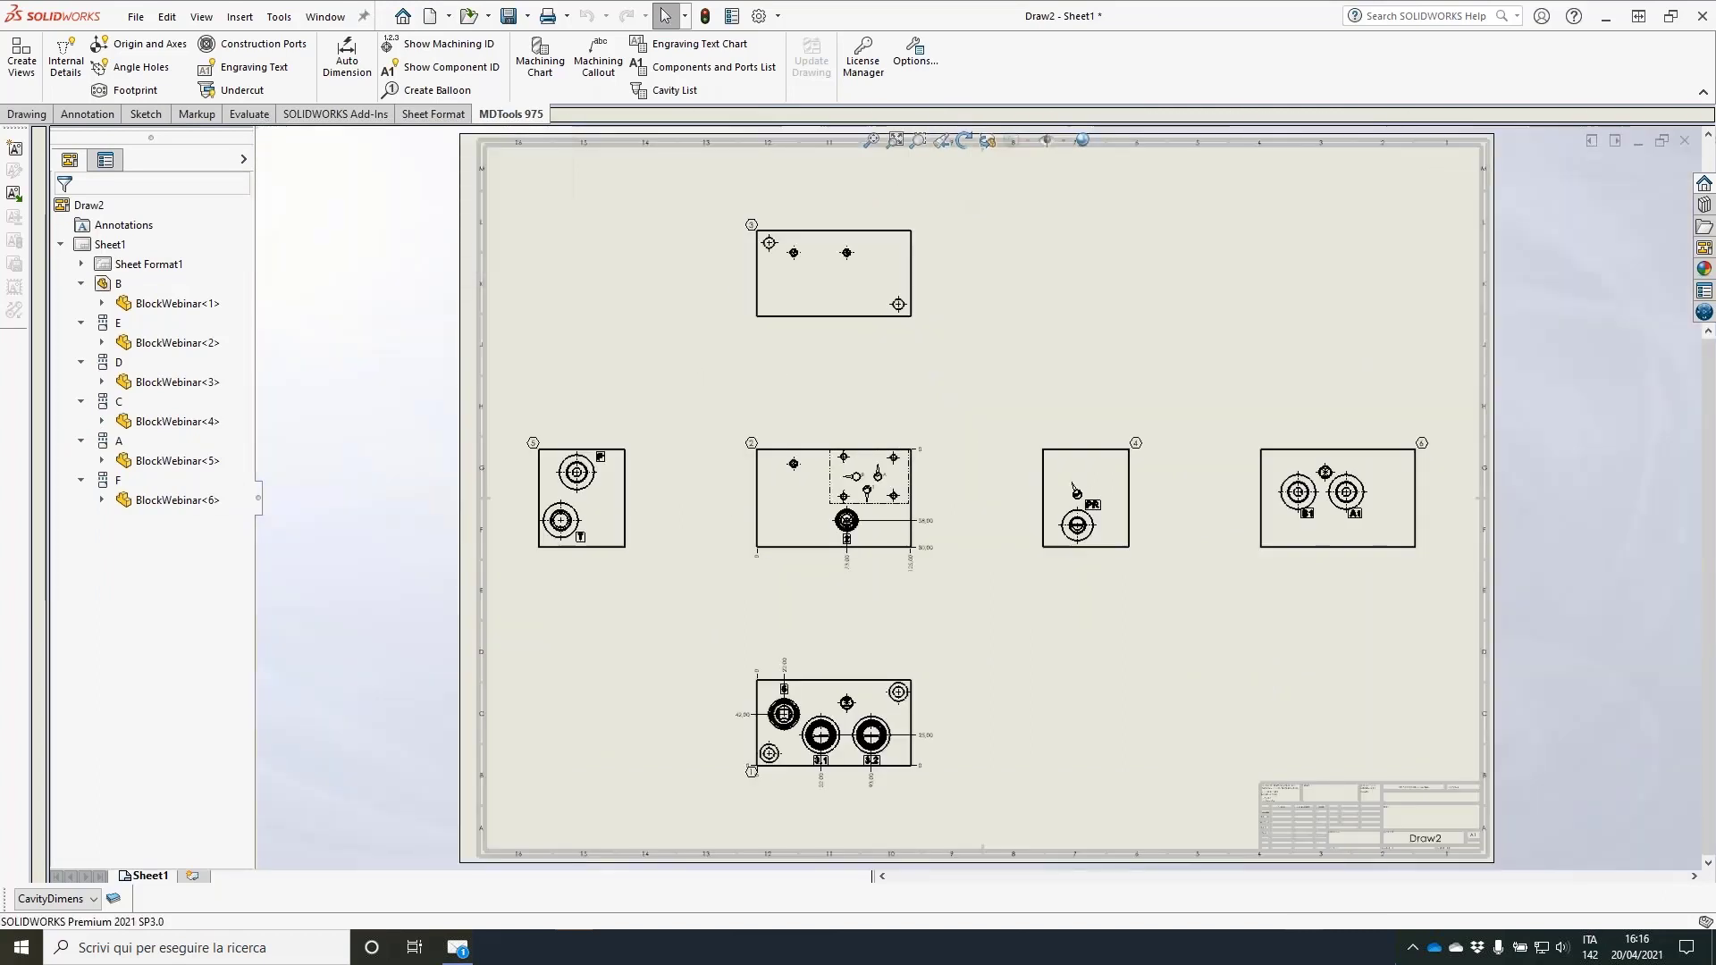
# Step: Examine the cartridge valve dimensions on the front and bottom views and check the undimensioned footprint holes
pyautogui.scroll(-2, 815, 850)
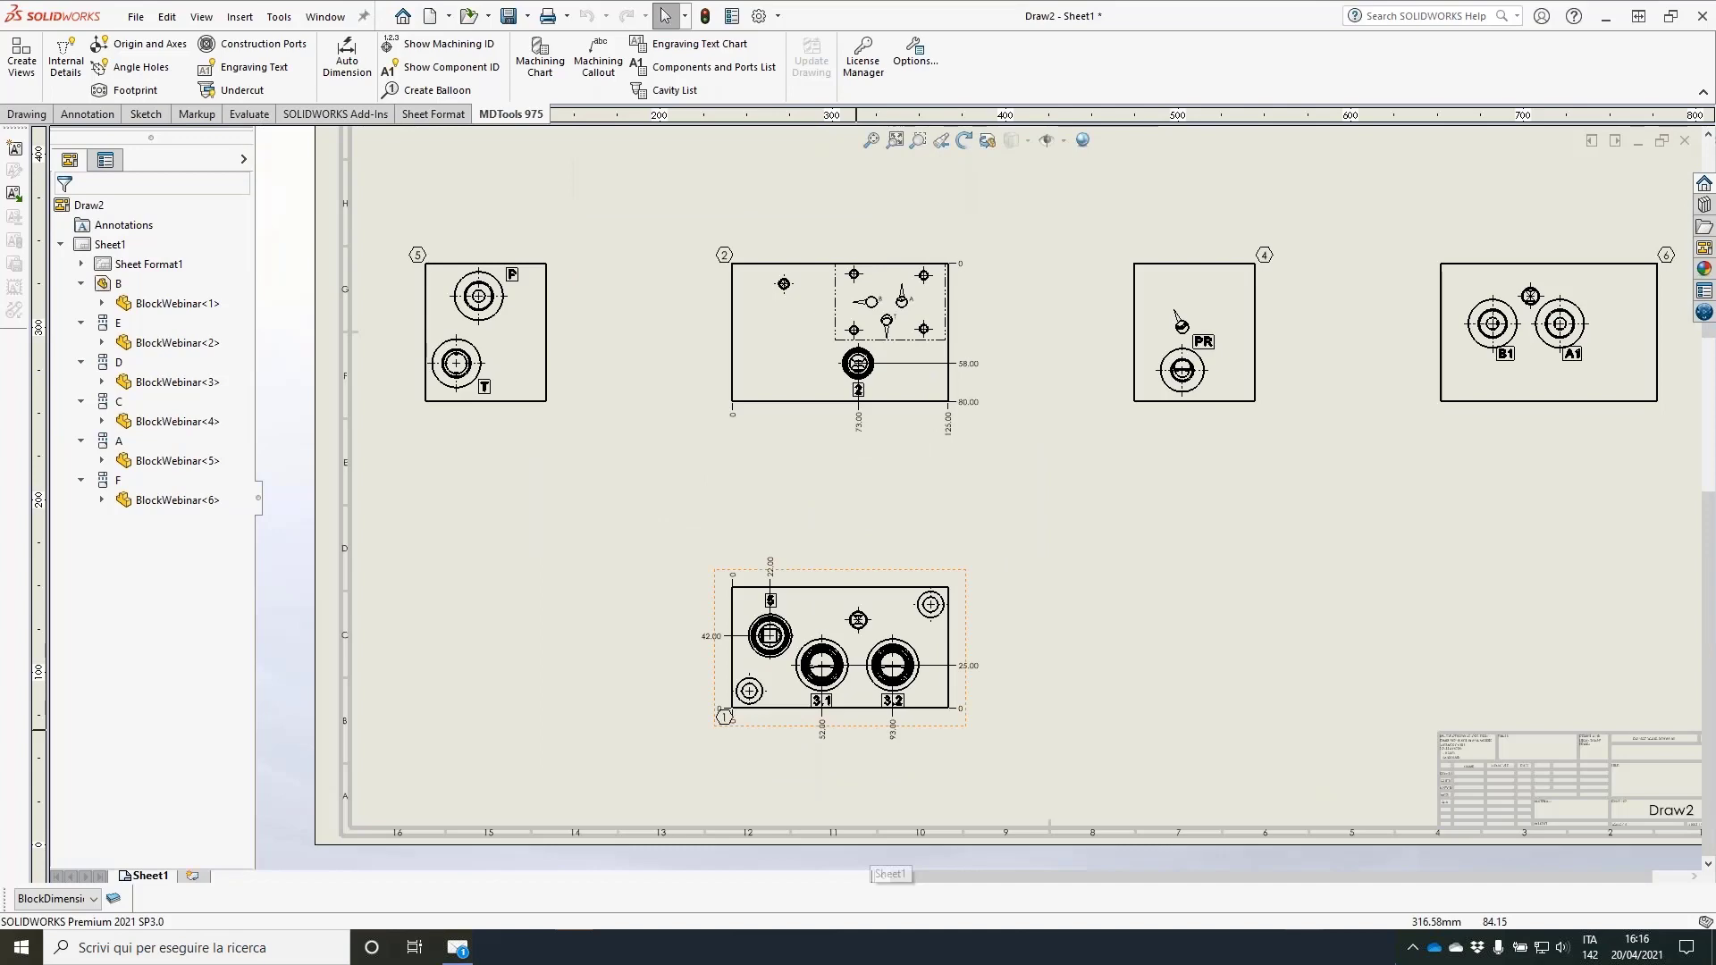
pyautogui.scroll(-2, 750, 860)
pyautogui.scroll(2, 977, 498)
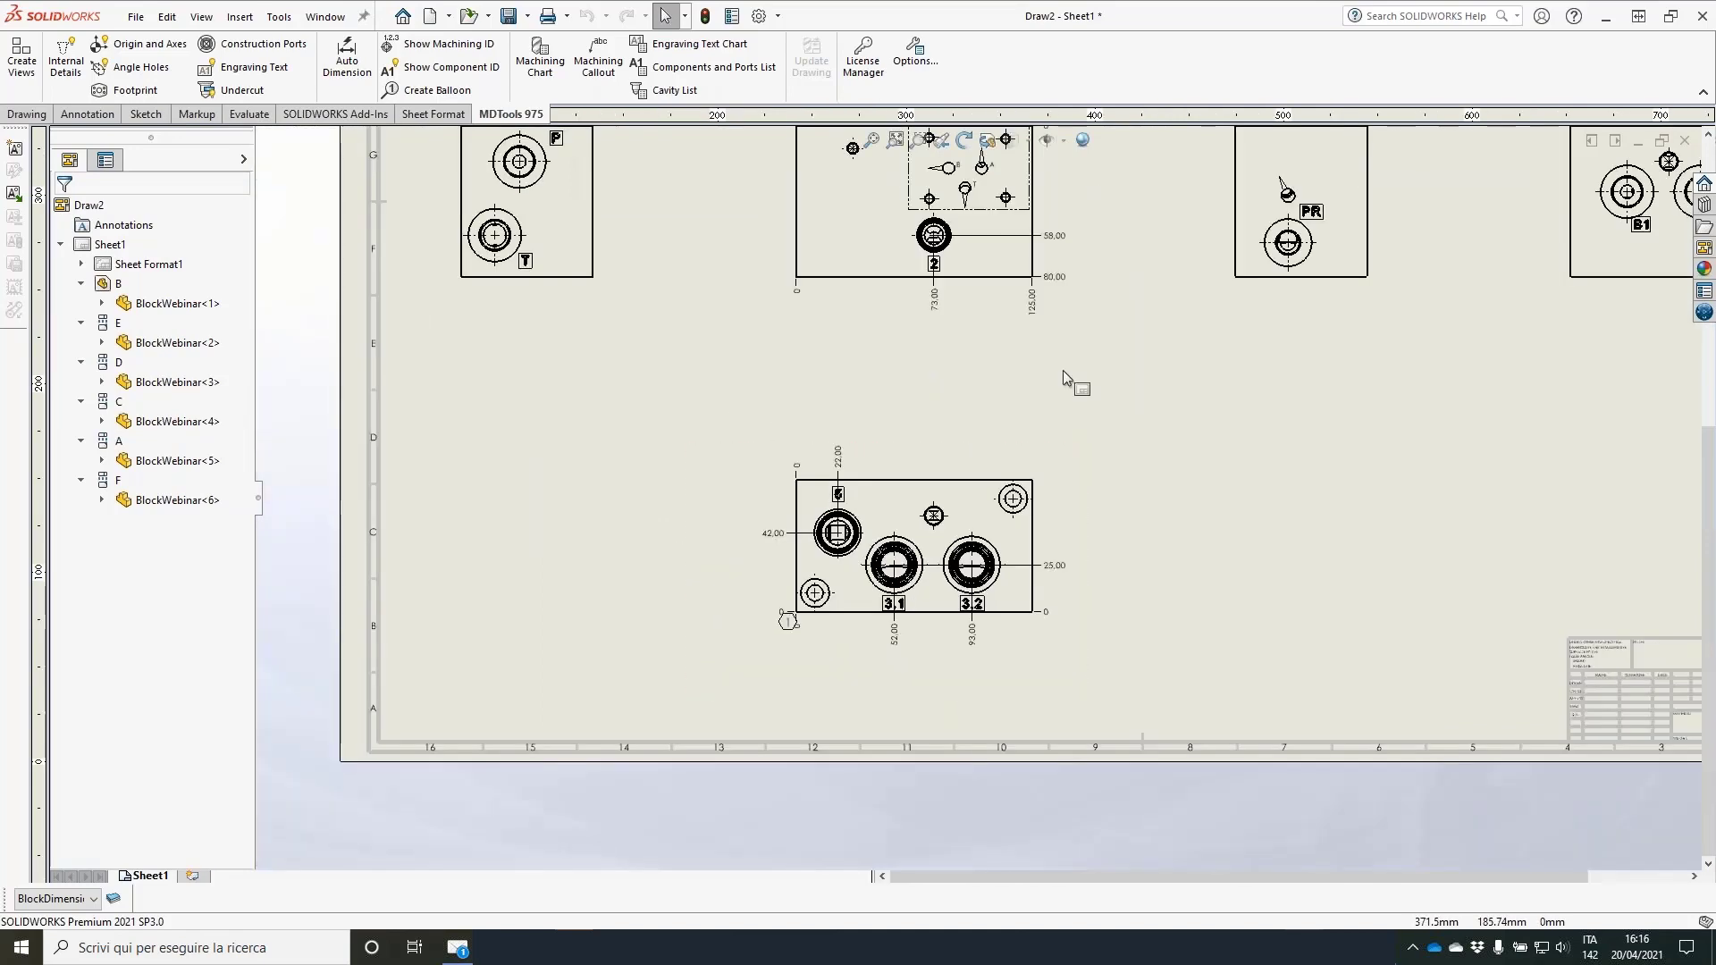
pyautogui.moveTo(1063, 370); pyautogui.dragTo(800, 625, button='middle')
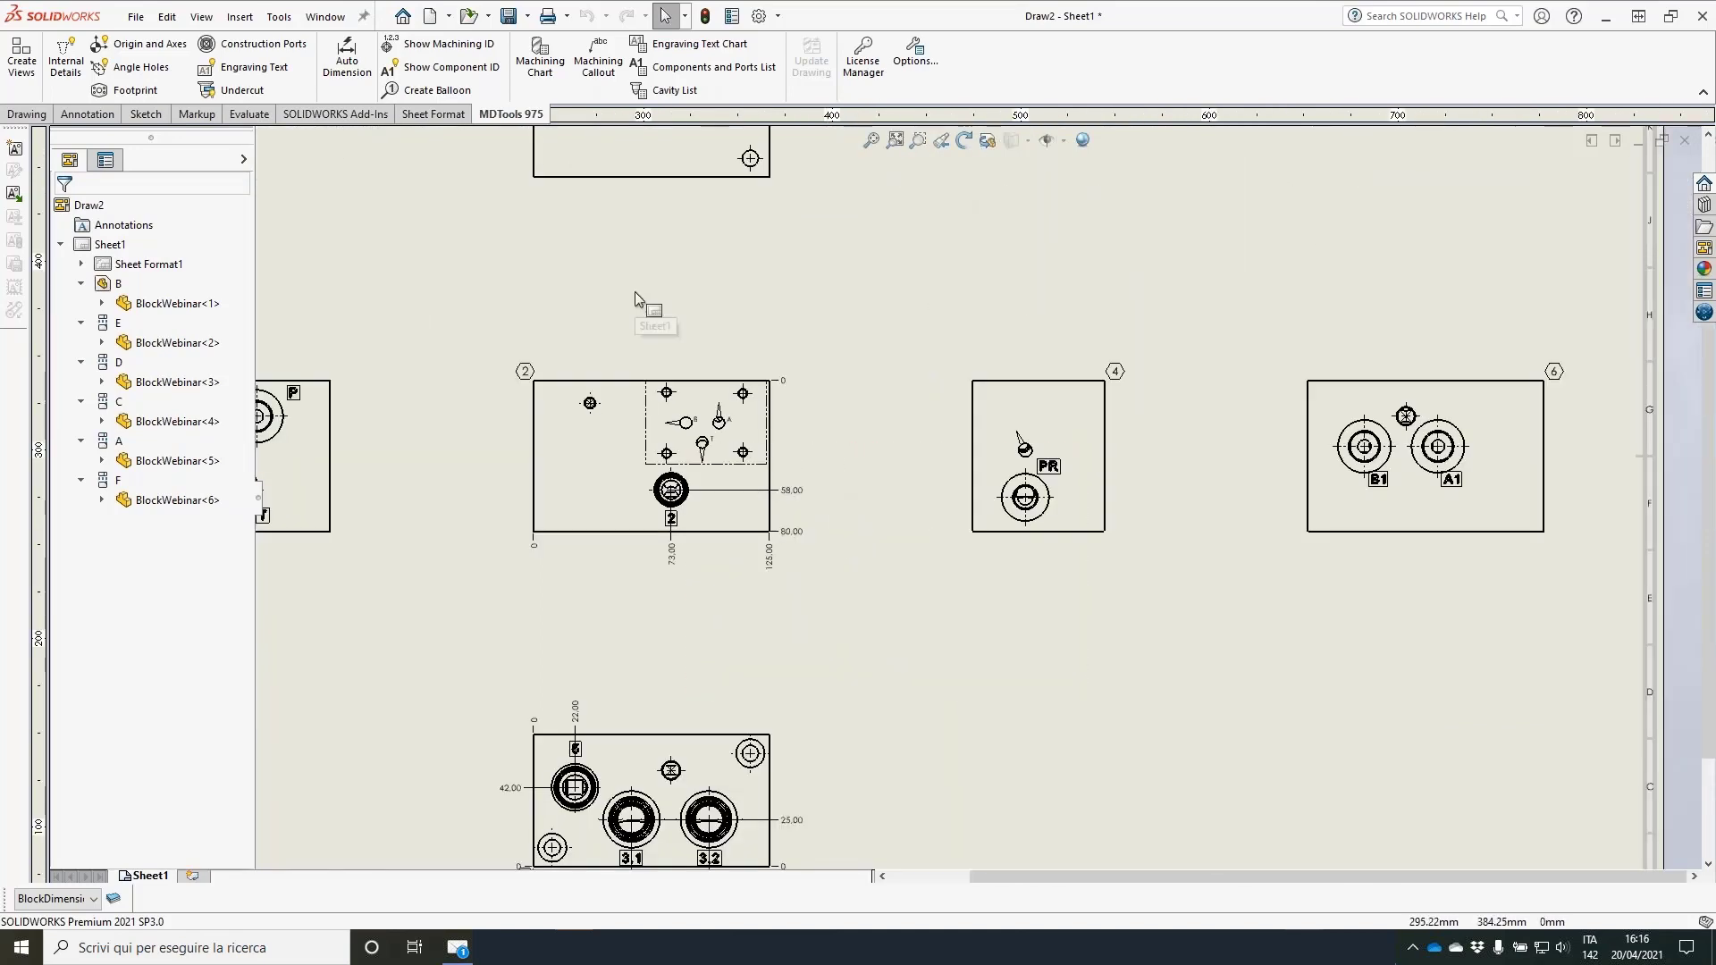
pyautogui.scroll(-5, 680, 438)
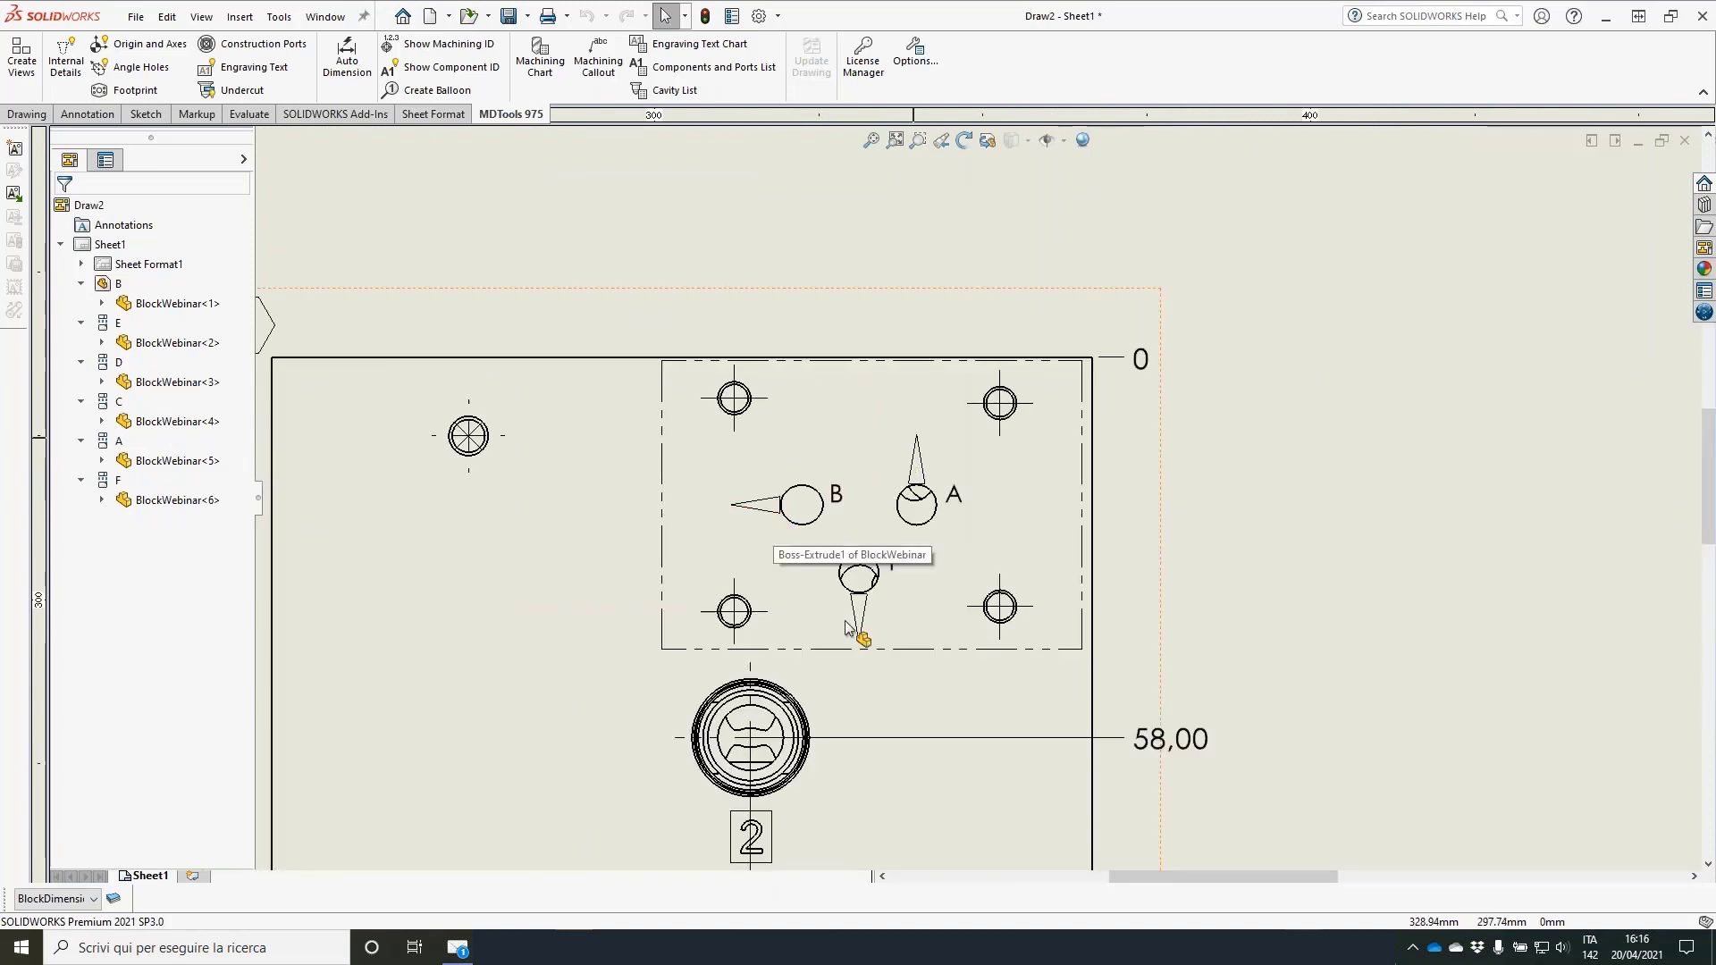
pyautogui.scroll(3, 1172, 511)
pyautogui.scroll(1, 1137, 388)
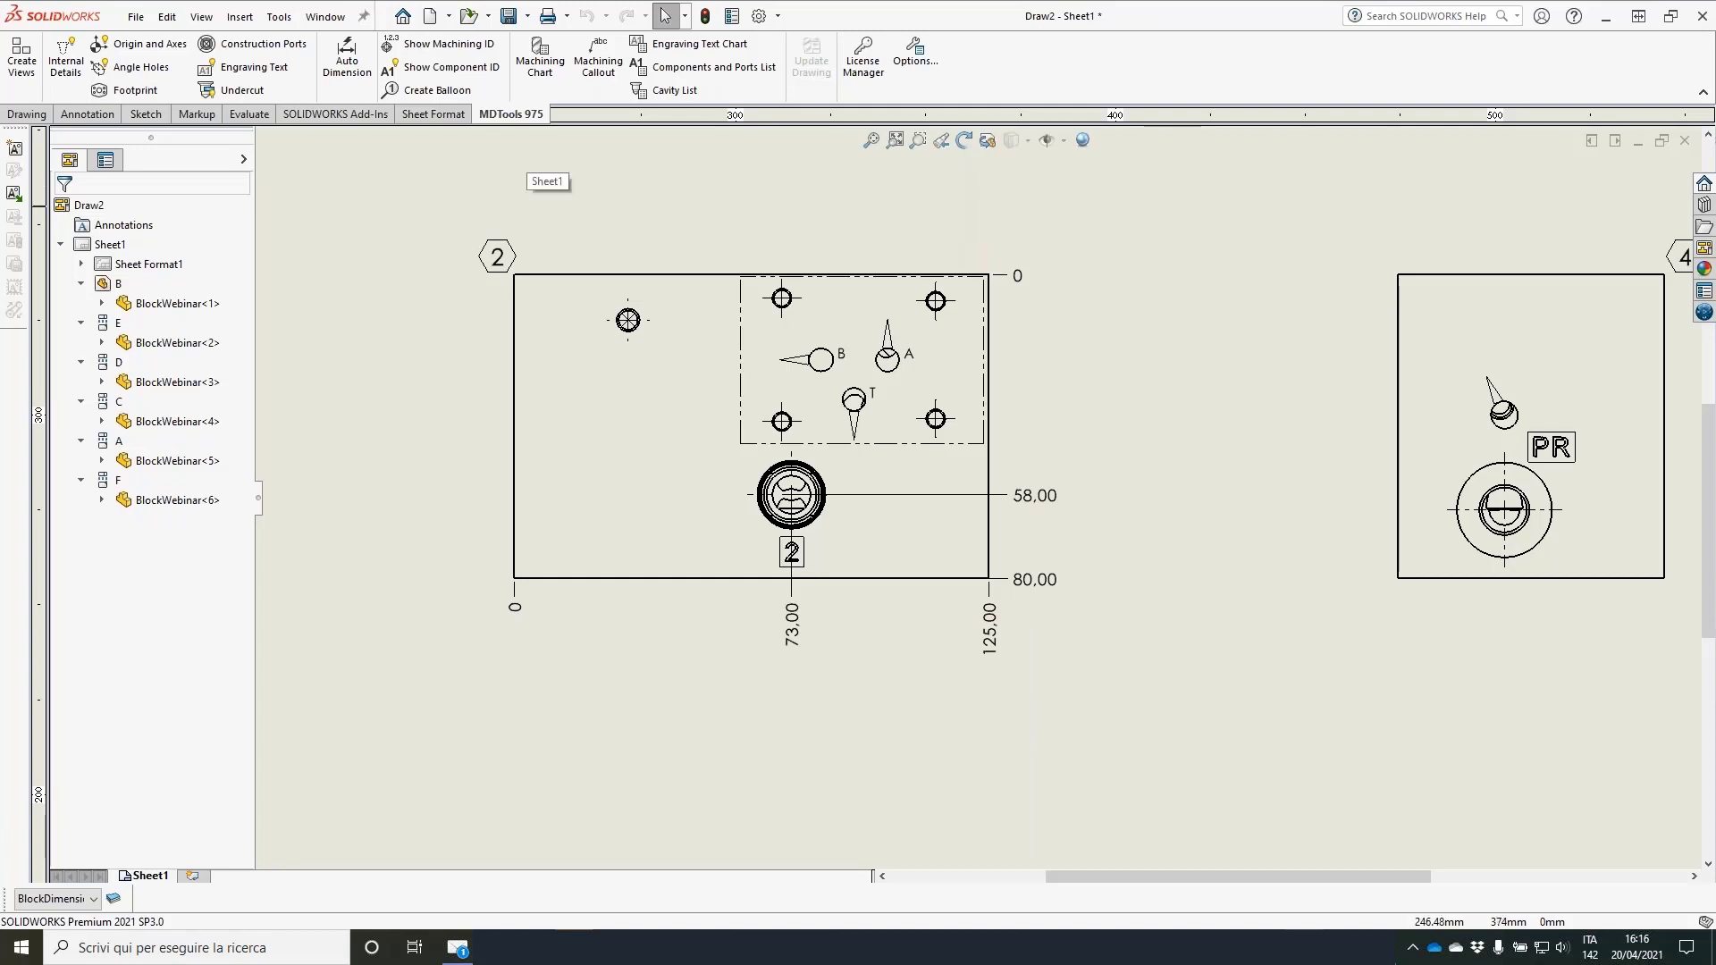
# Step: Create machining callouts on the drawing views for the angle holes only
pyautogui.click(597, 71)
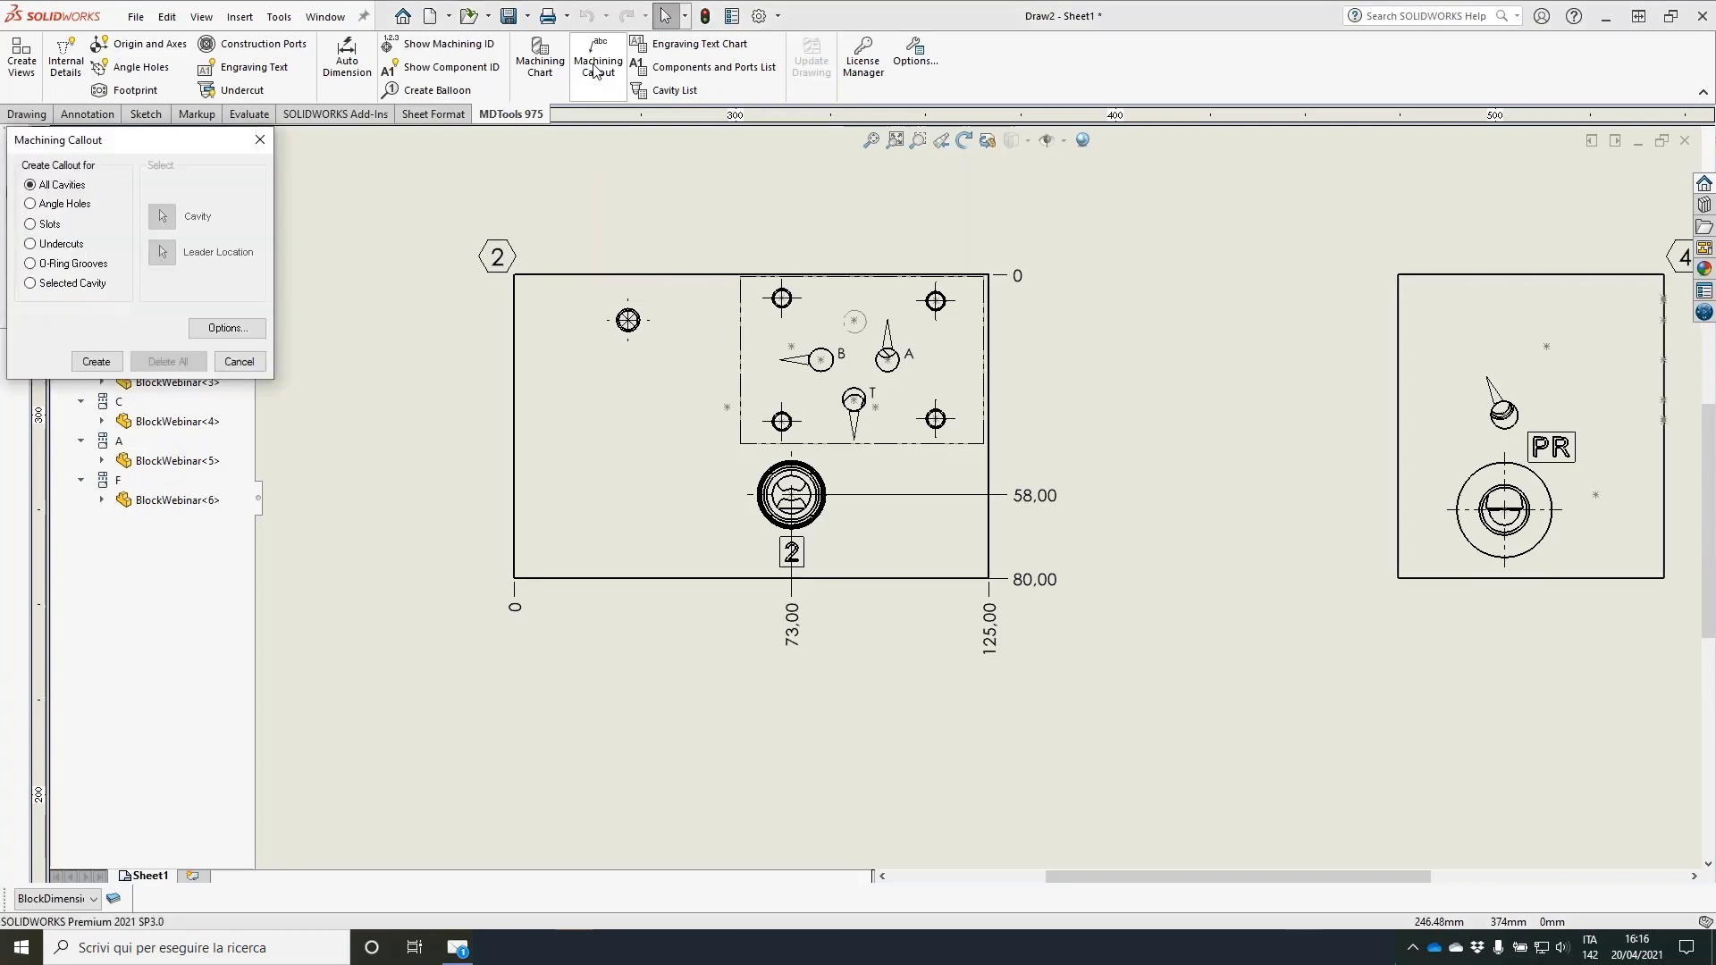
pyautogui.click(32, 204)
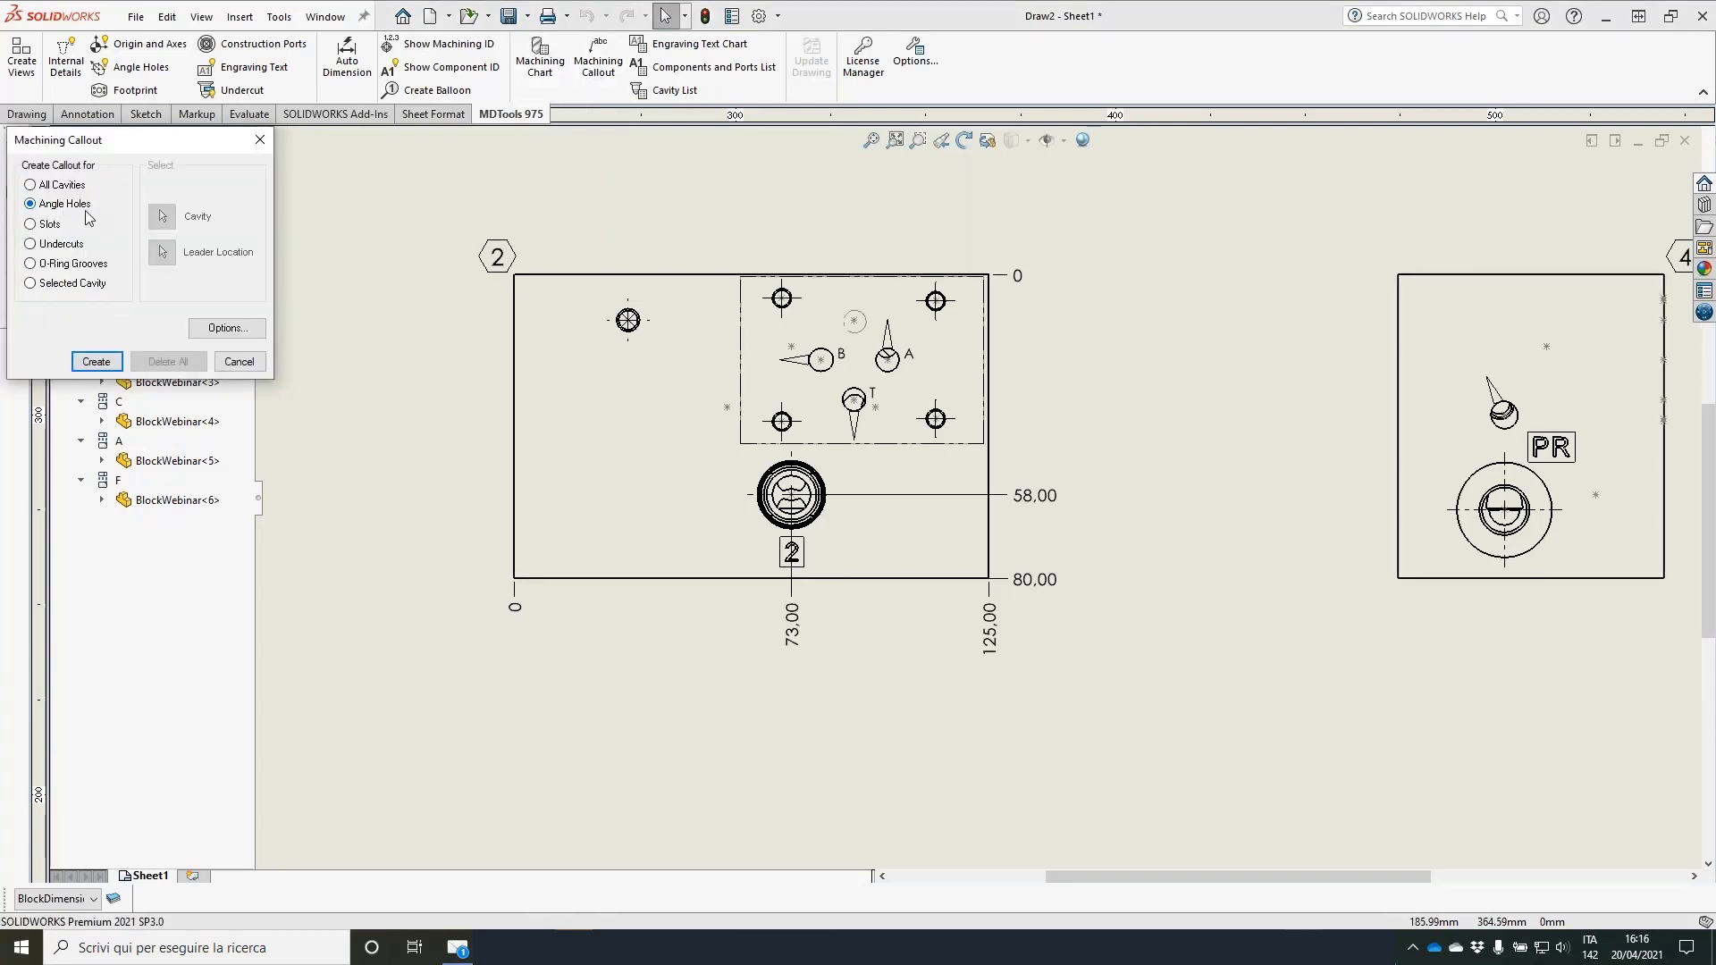
pyautogui.click(94, 361)
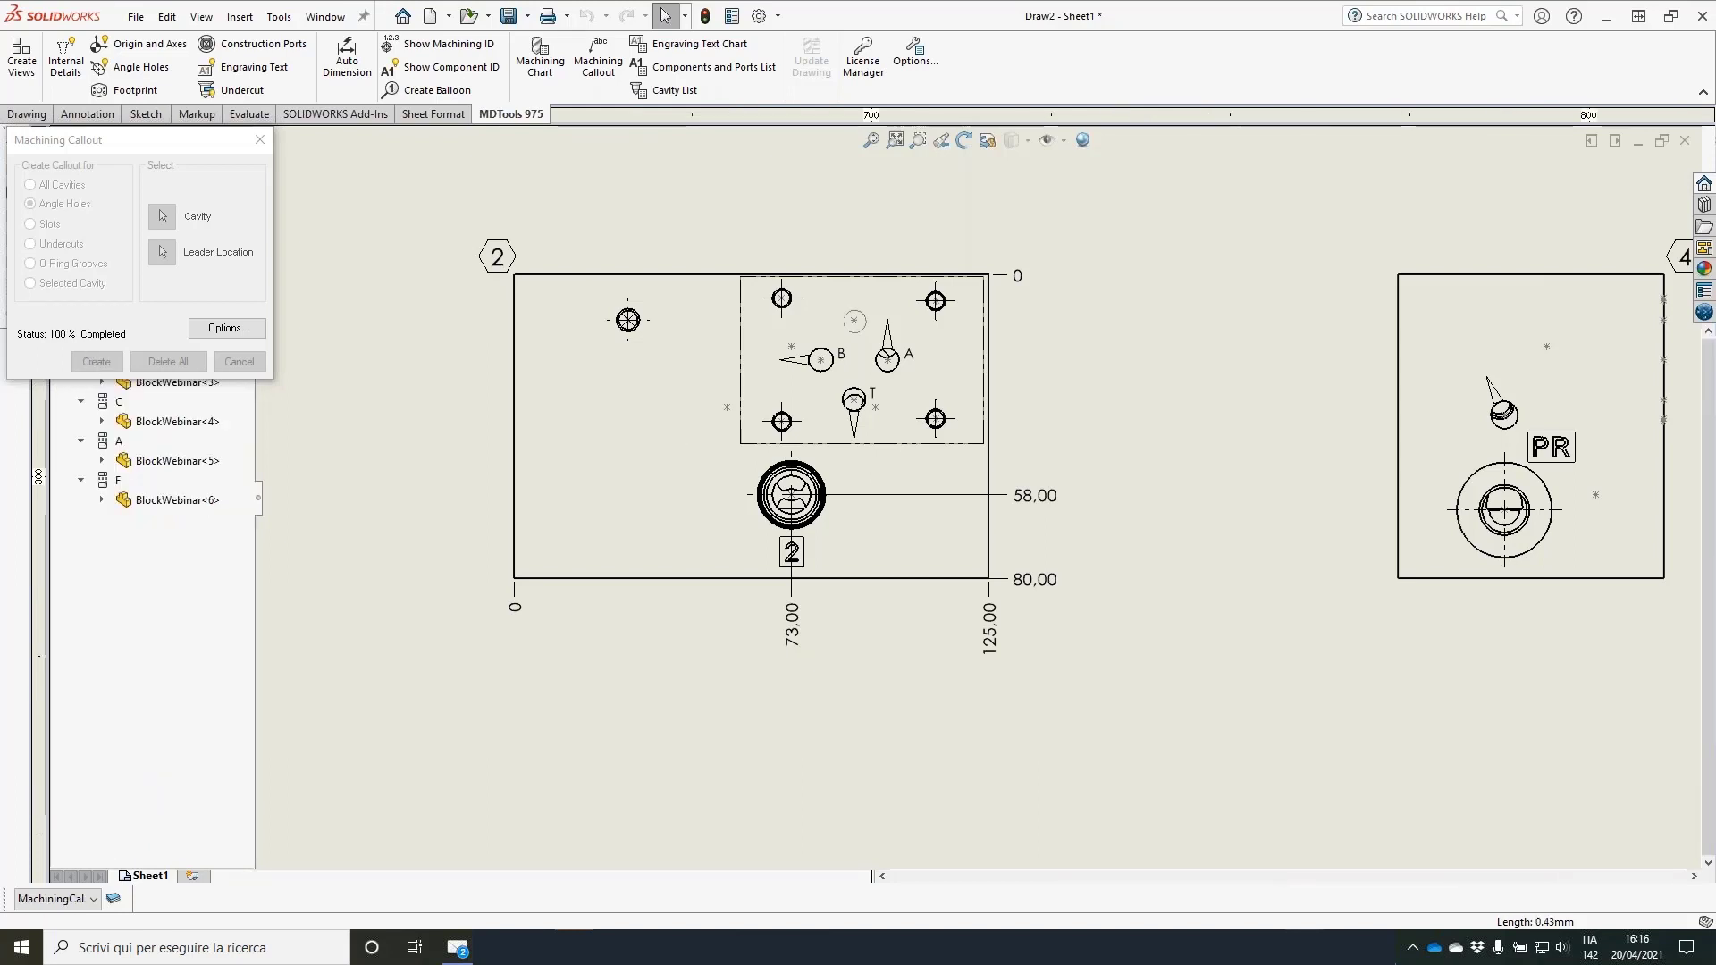
# Step: Spread the angle hole callouts of ports B, T and A clear of the front view and move the expander hole's callout above the face 4 view
pyautogui.scroll(-5, 903, 447)
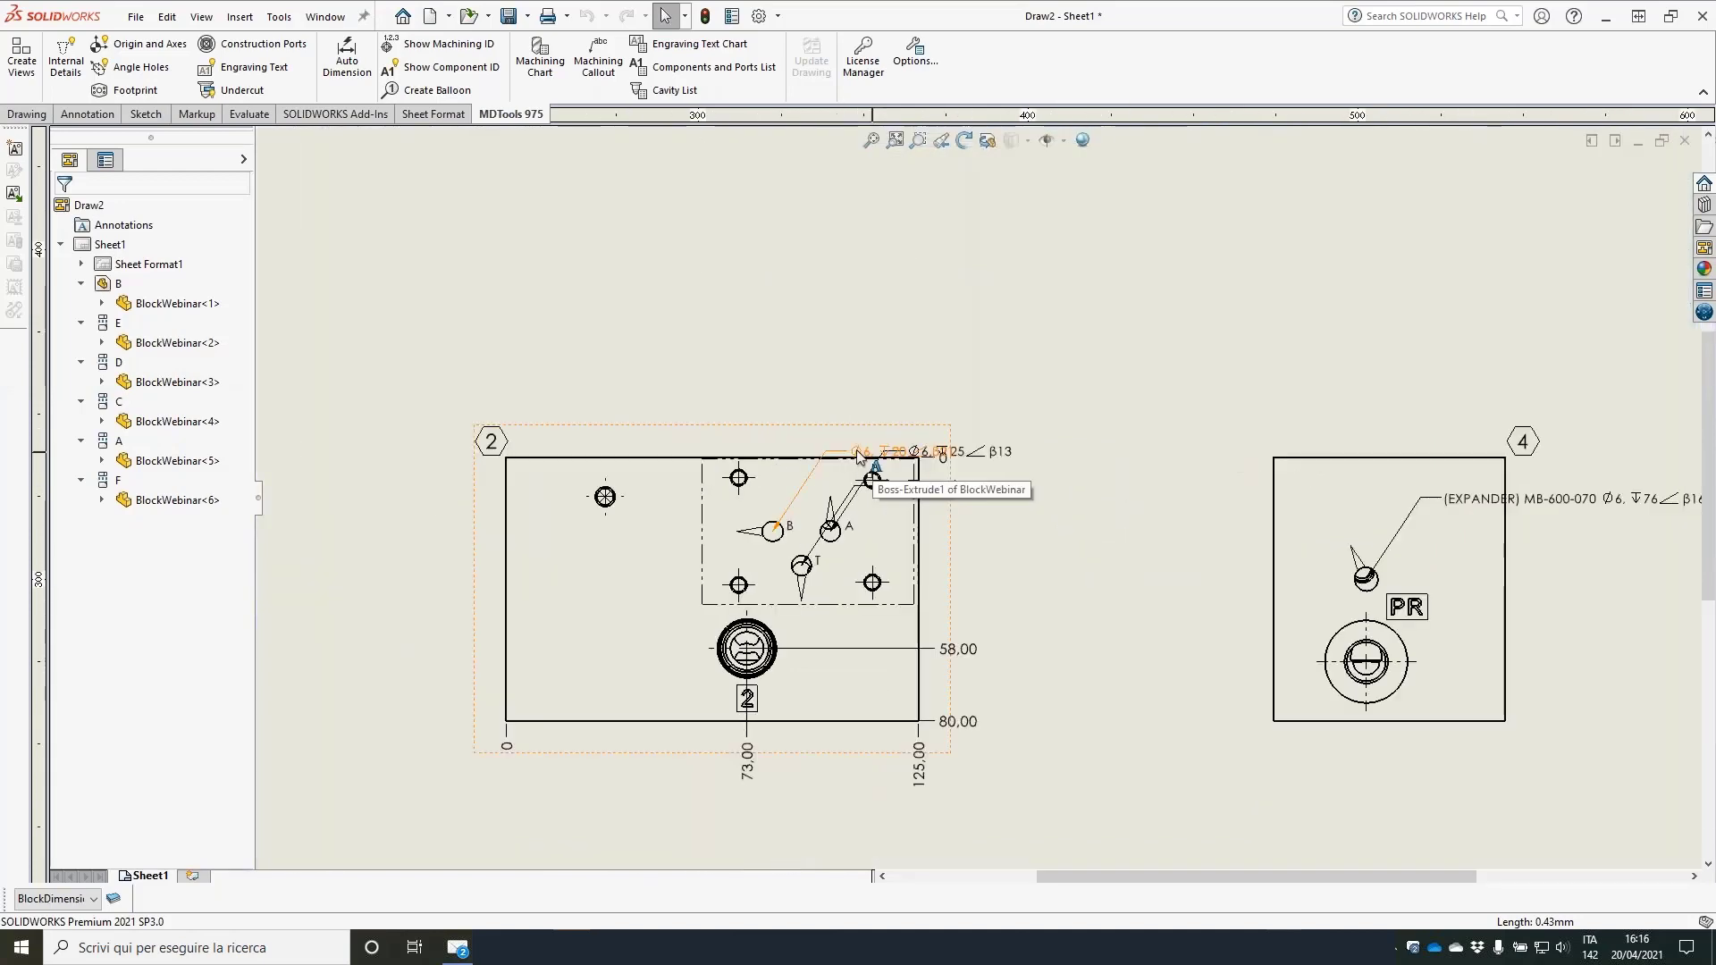
pyautogui.moveTo(856, 457); pyautogui.dragTo(856, 367)
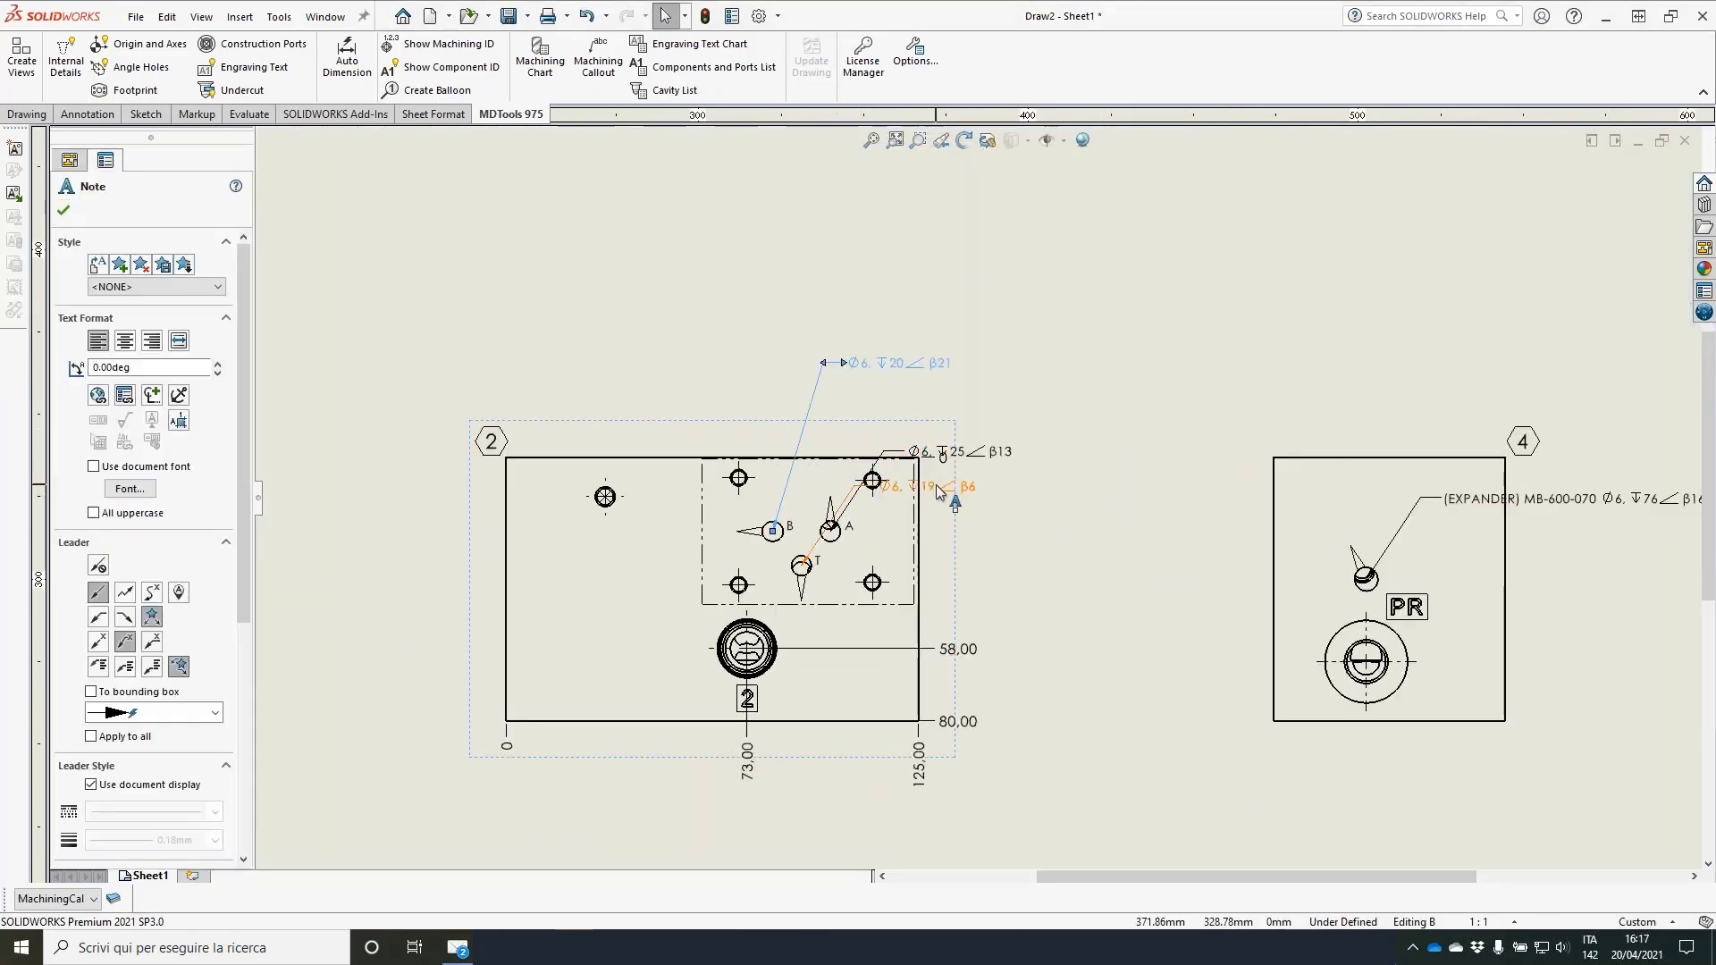
pyautogui.moveTo(939, 491); pyautogui.dragTo(1060, 552)
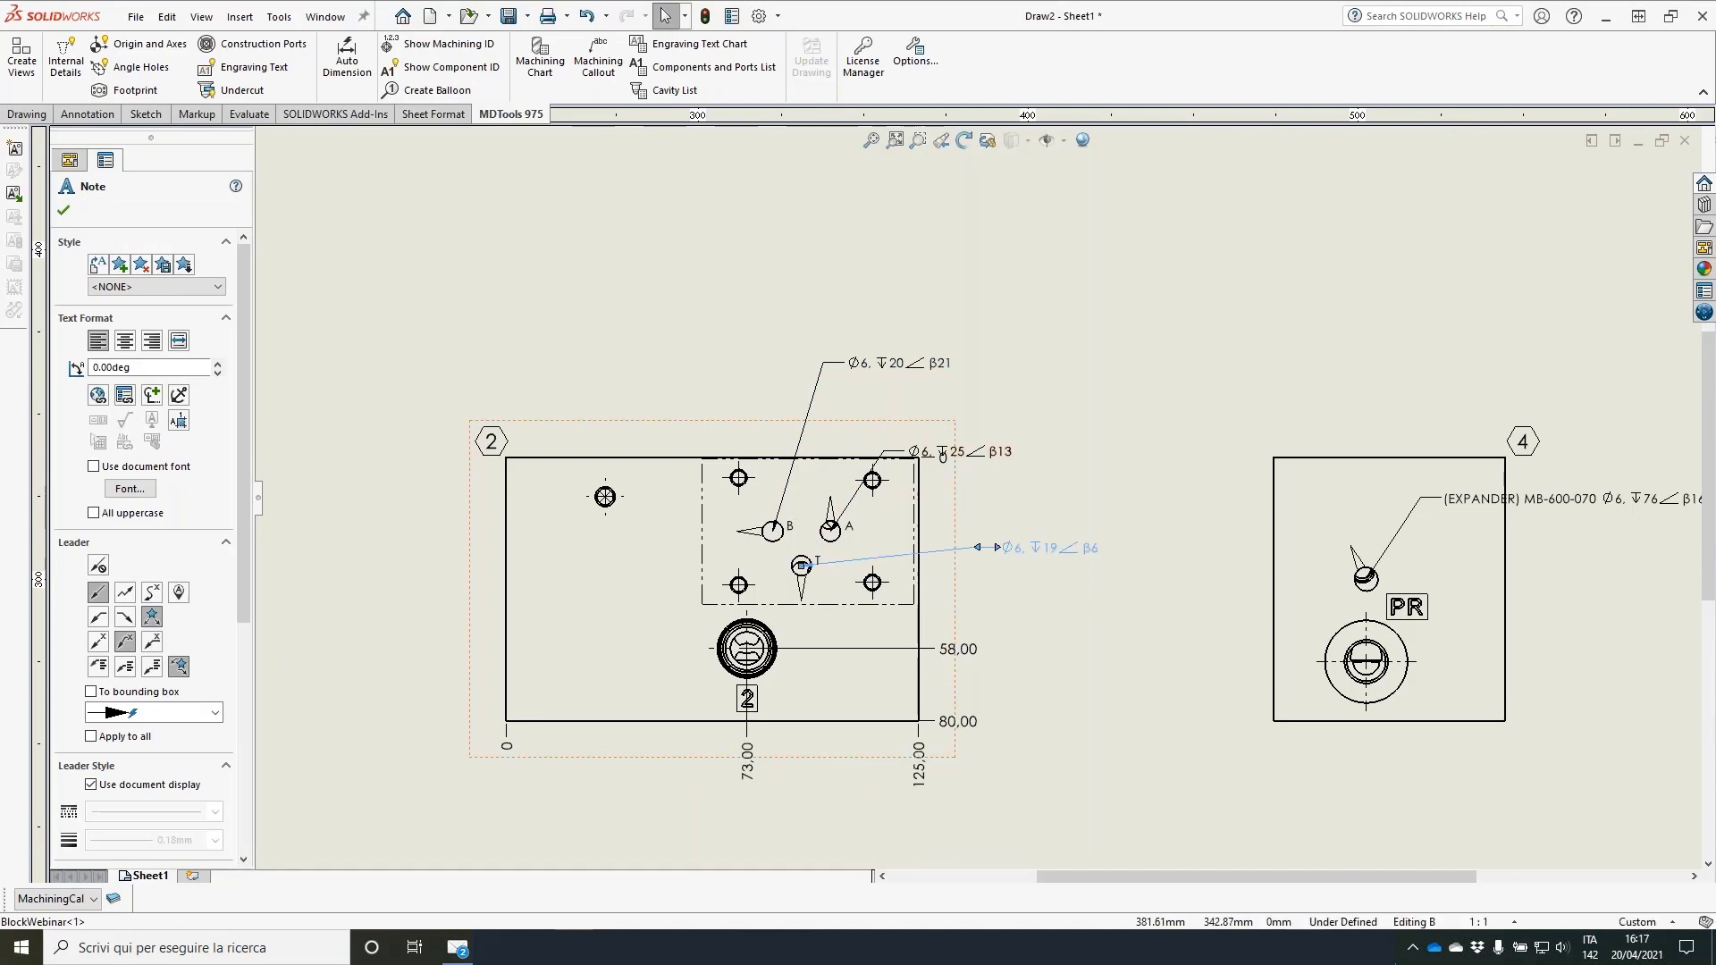
pyautogui.moveTo(974, 457); pyautogui.dragTo(1065, 504)
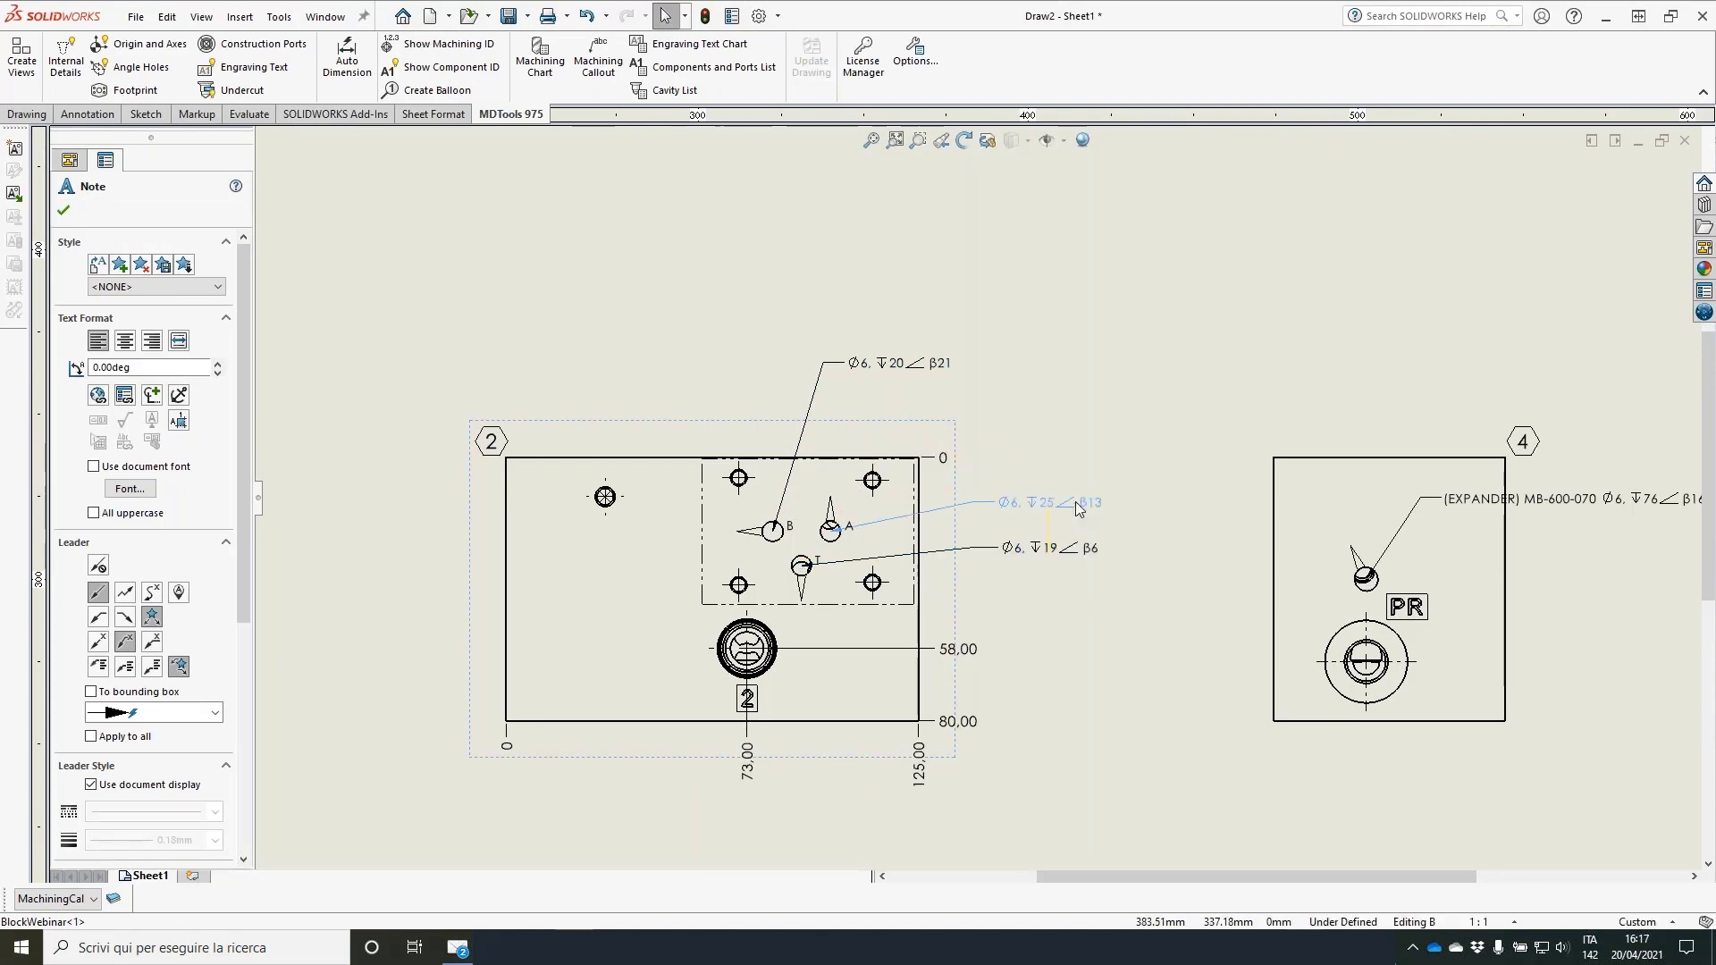
pyautogui.moveTo(1319, 448); pyautogui.dragTo(932, 373, button='middle')
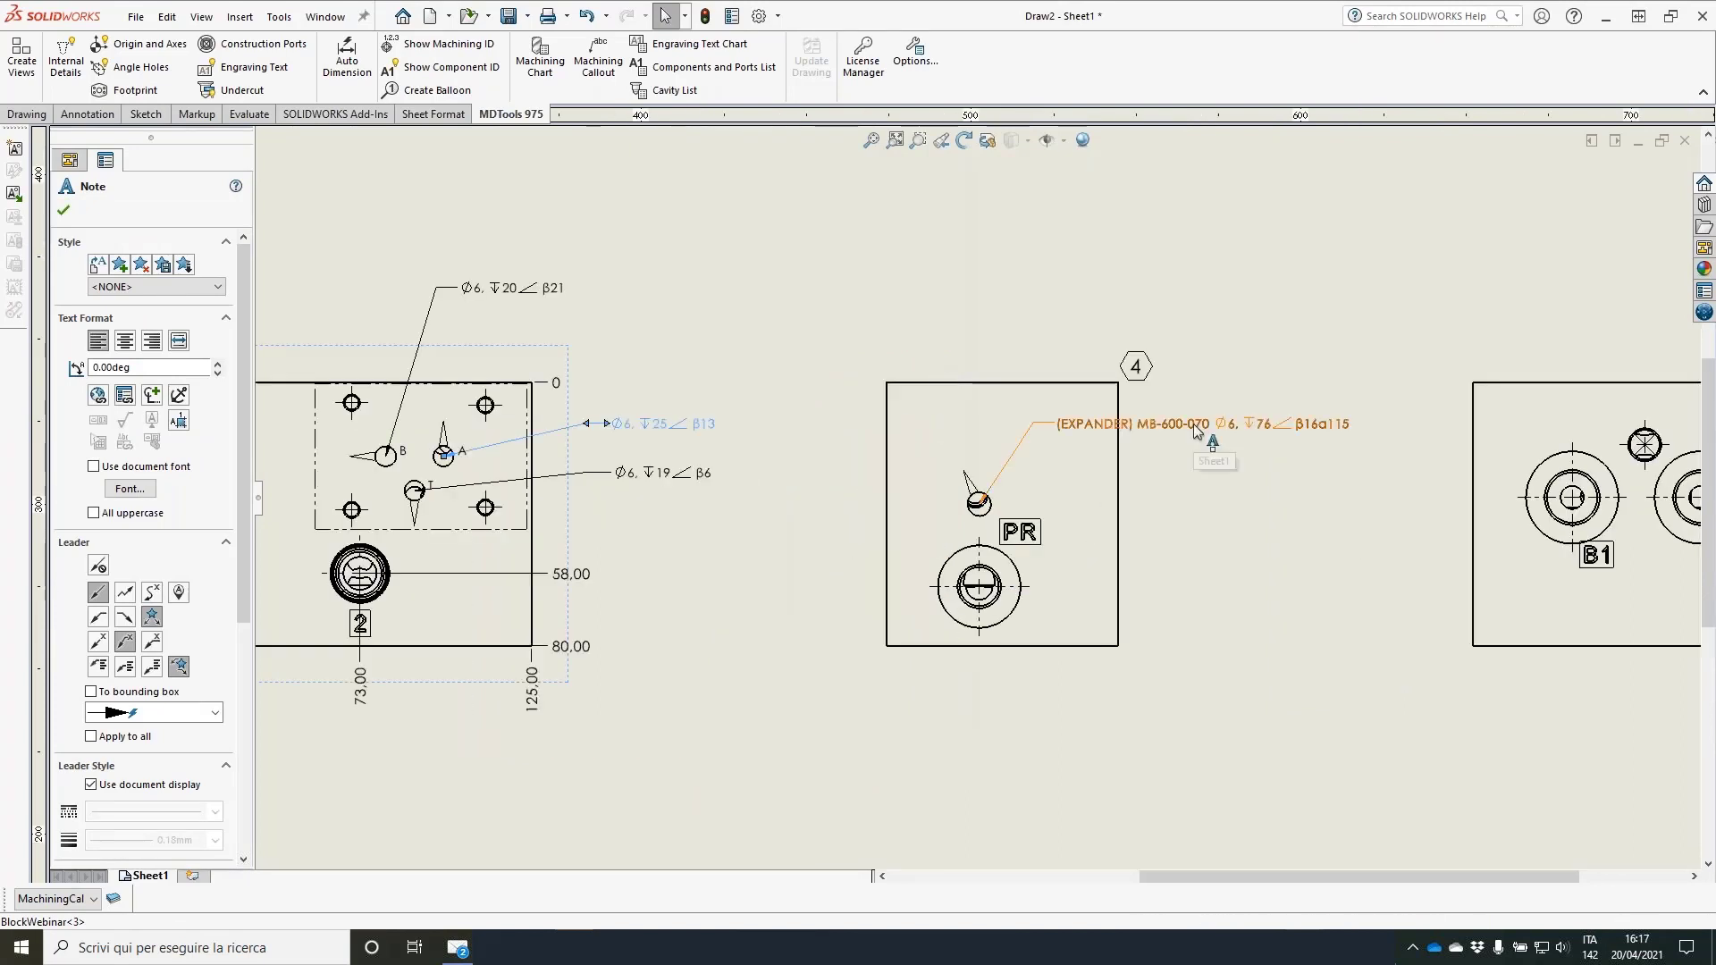
pyautogui.moveTo(1193, 424); pyautogui.dragTo(1201, 237)
pyautogui.scroll(3, 977, 497)
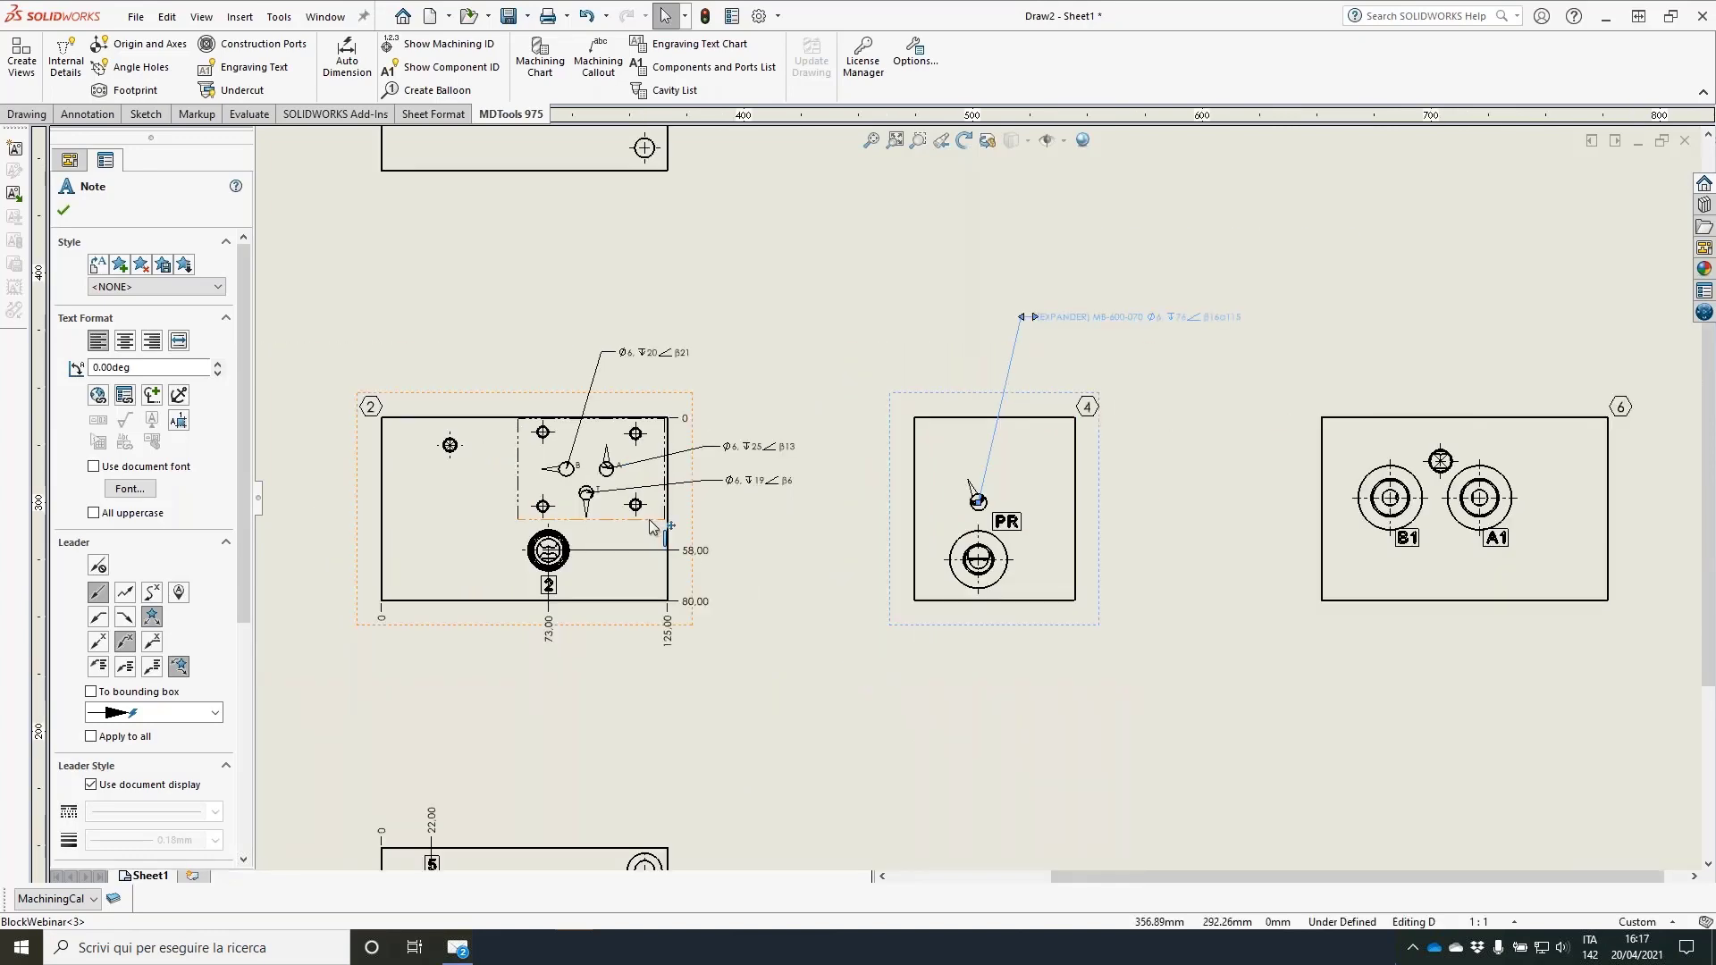
# Step: Examine the diameter, depth and angle callouts of the angle holes on the front view and of the expander hole on the face 4 view
pyautogui.moveTo(630, 736); pyautogui.dragTo(921, 577, button='middle')
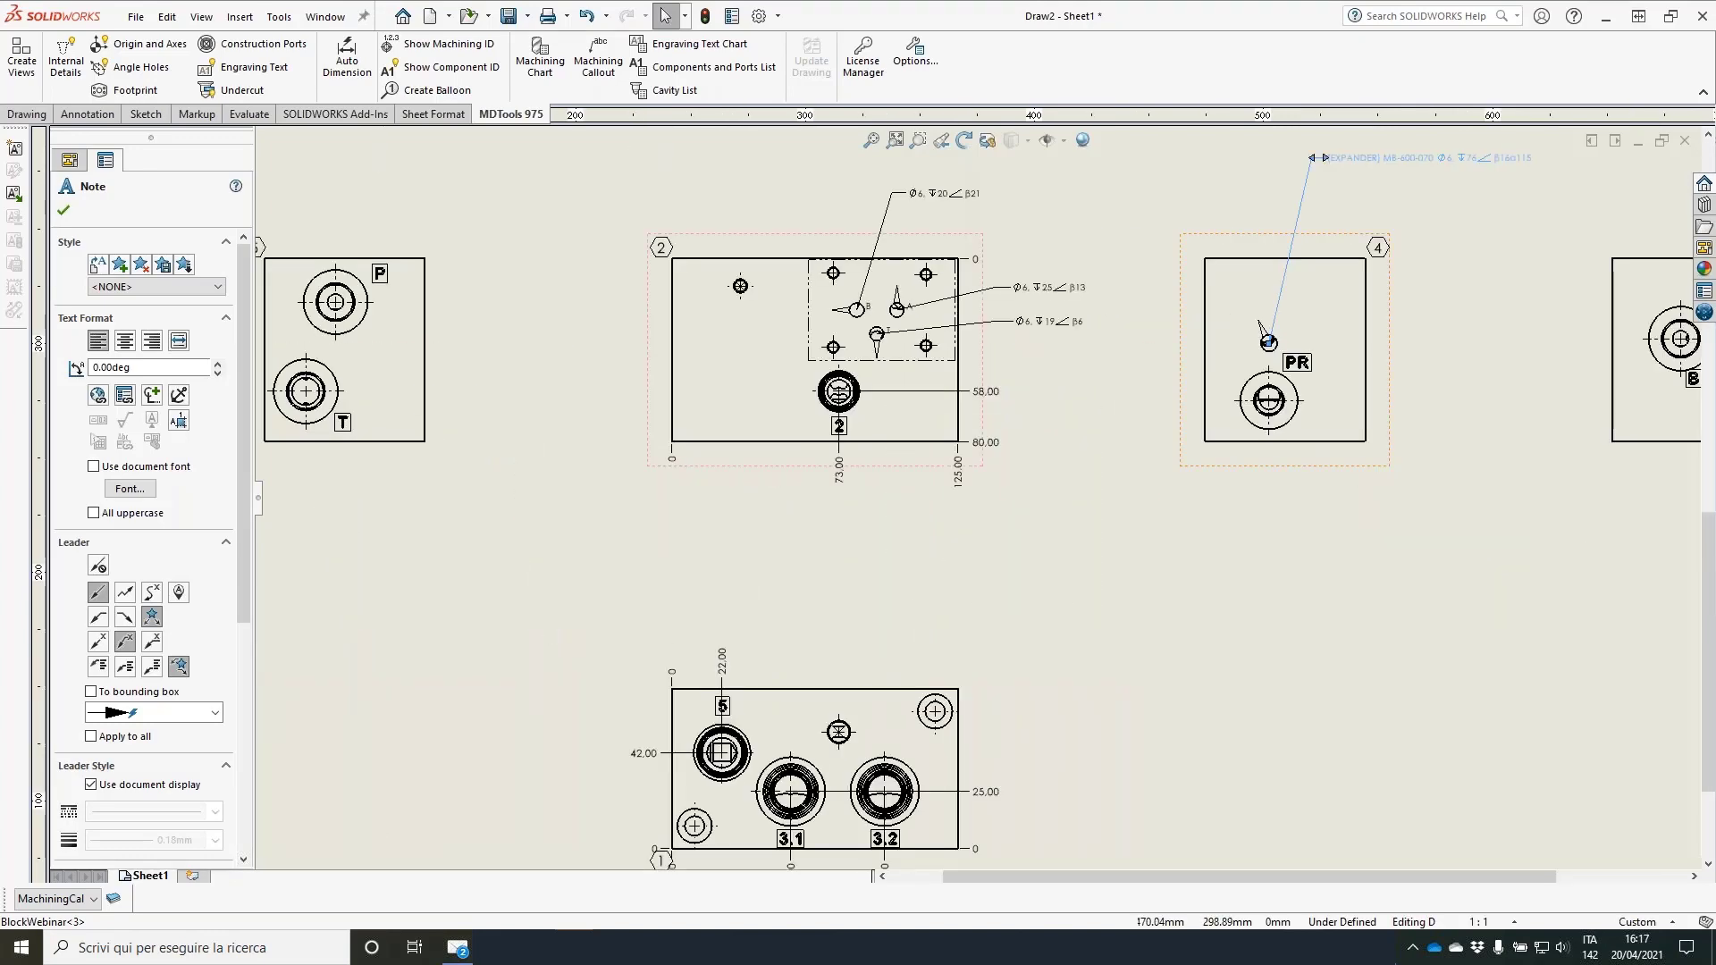
pyautogui.moveTo(1168, 310); pyautogui.dragTo(1231, 408, button='middle')
pyautogui.scroll(-3, 1097, 230)
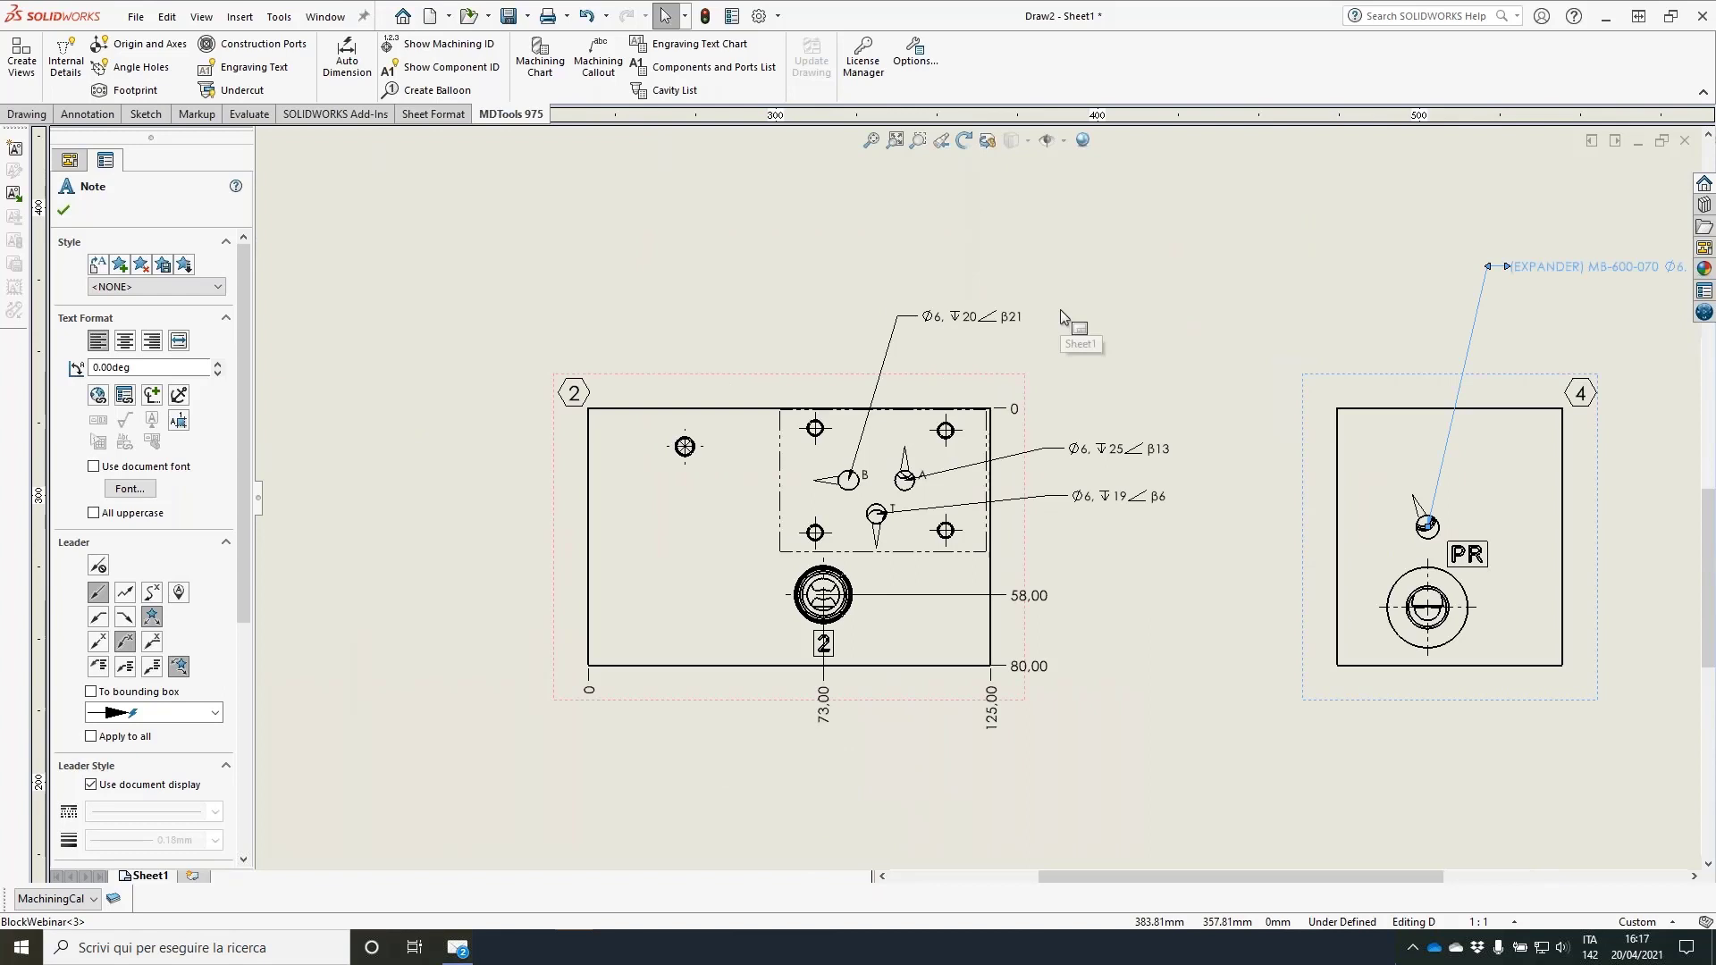
pyautogui.scroll(-5, 1050, 304)
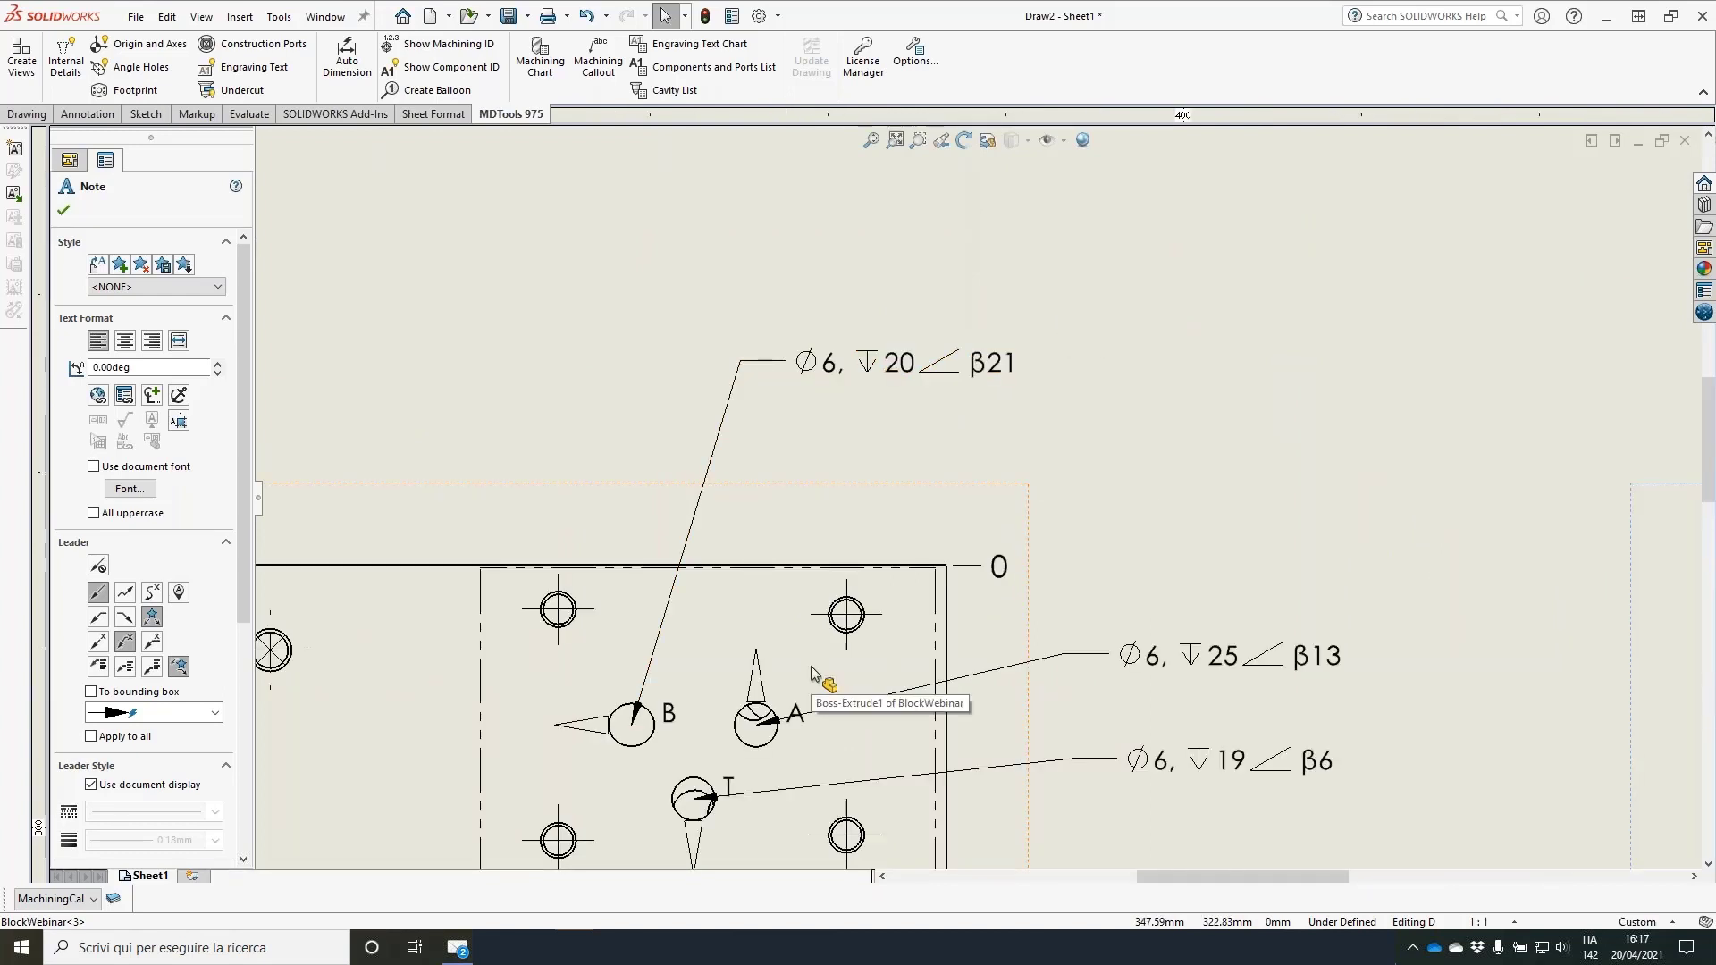
pyautogui.moveTo(829, 508); pyautogui.dragTo(751, 180, button='middle')
pyautogui.moveTo(1328, 347)
pyautogui.mouseDown(button='middle')
pyautogui.moveTo(1278, 377)
pyautogui.moveTo(908, 434)
pyautogui.moveTo(498, 471)
pyautogui.mouseUp(button='middle')
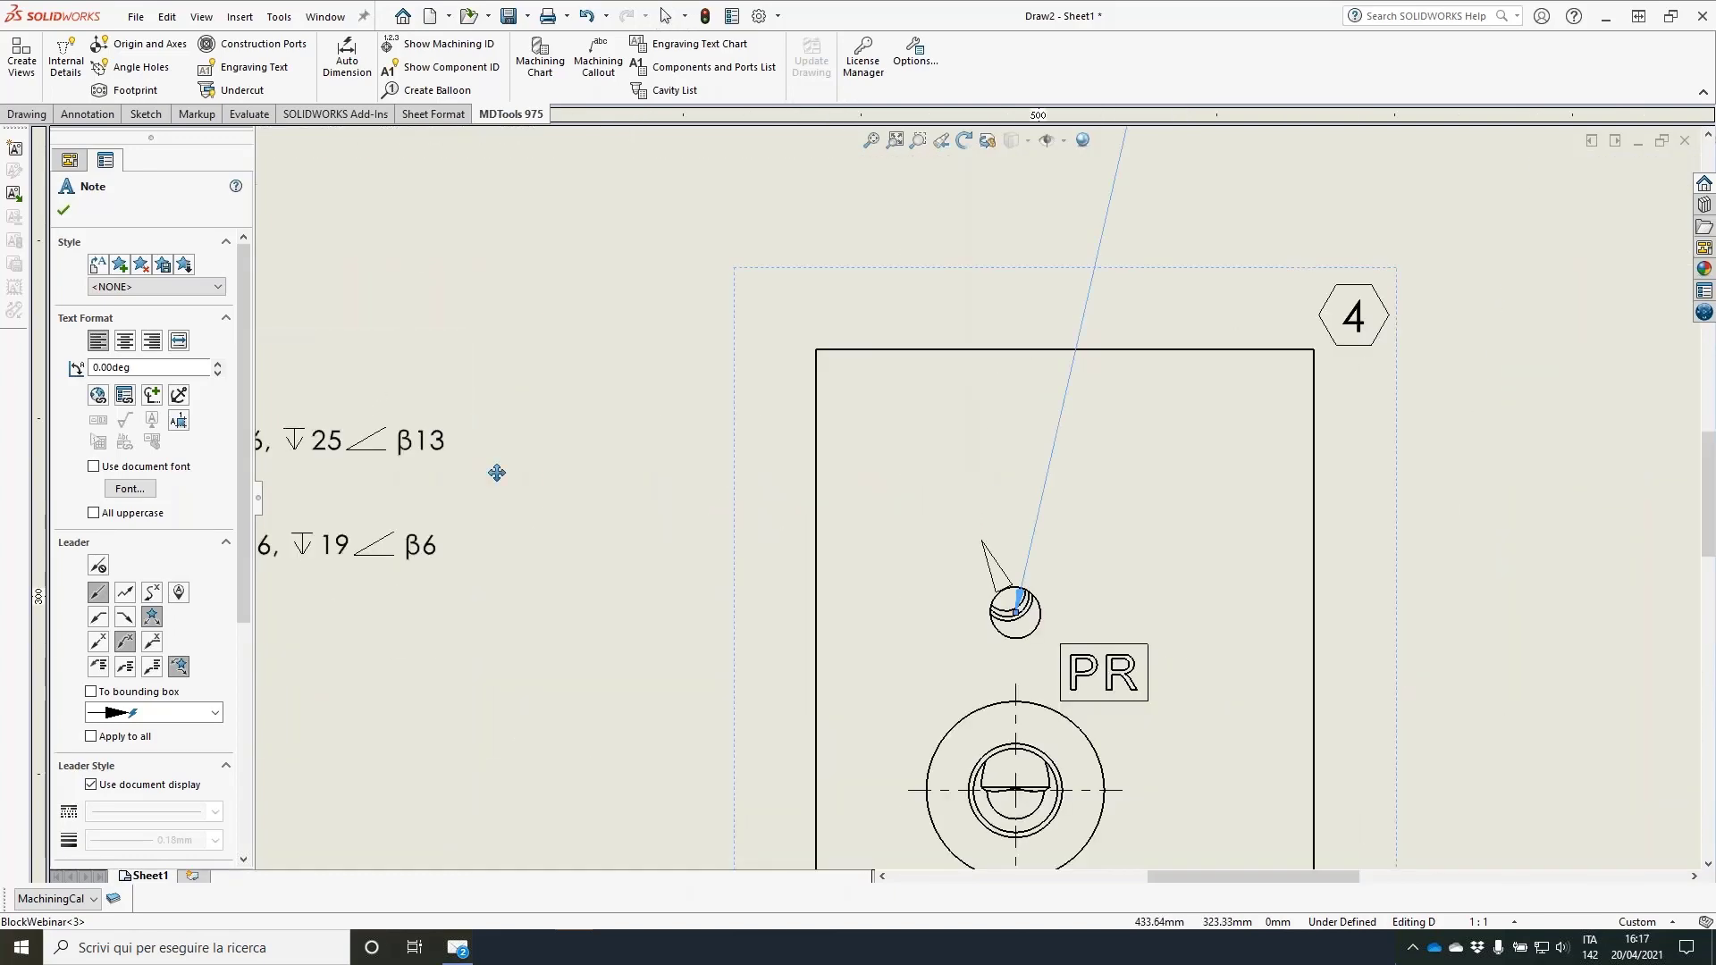
pyautogui.scroll(4, 880, 645)
pyautogui.scroll(-4, 880, 645)
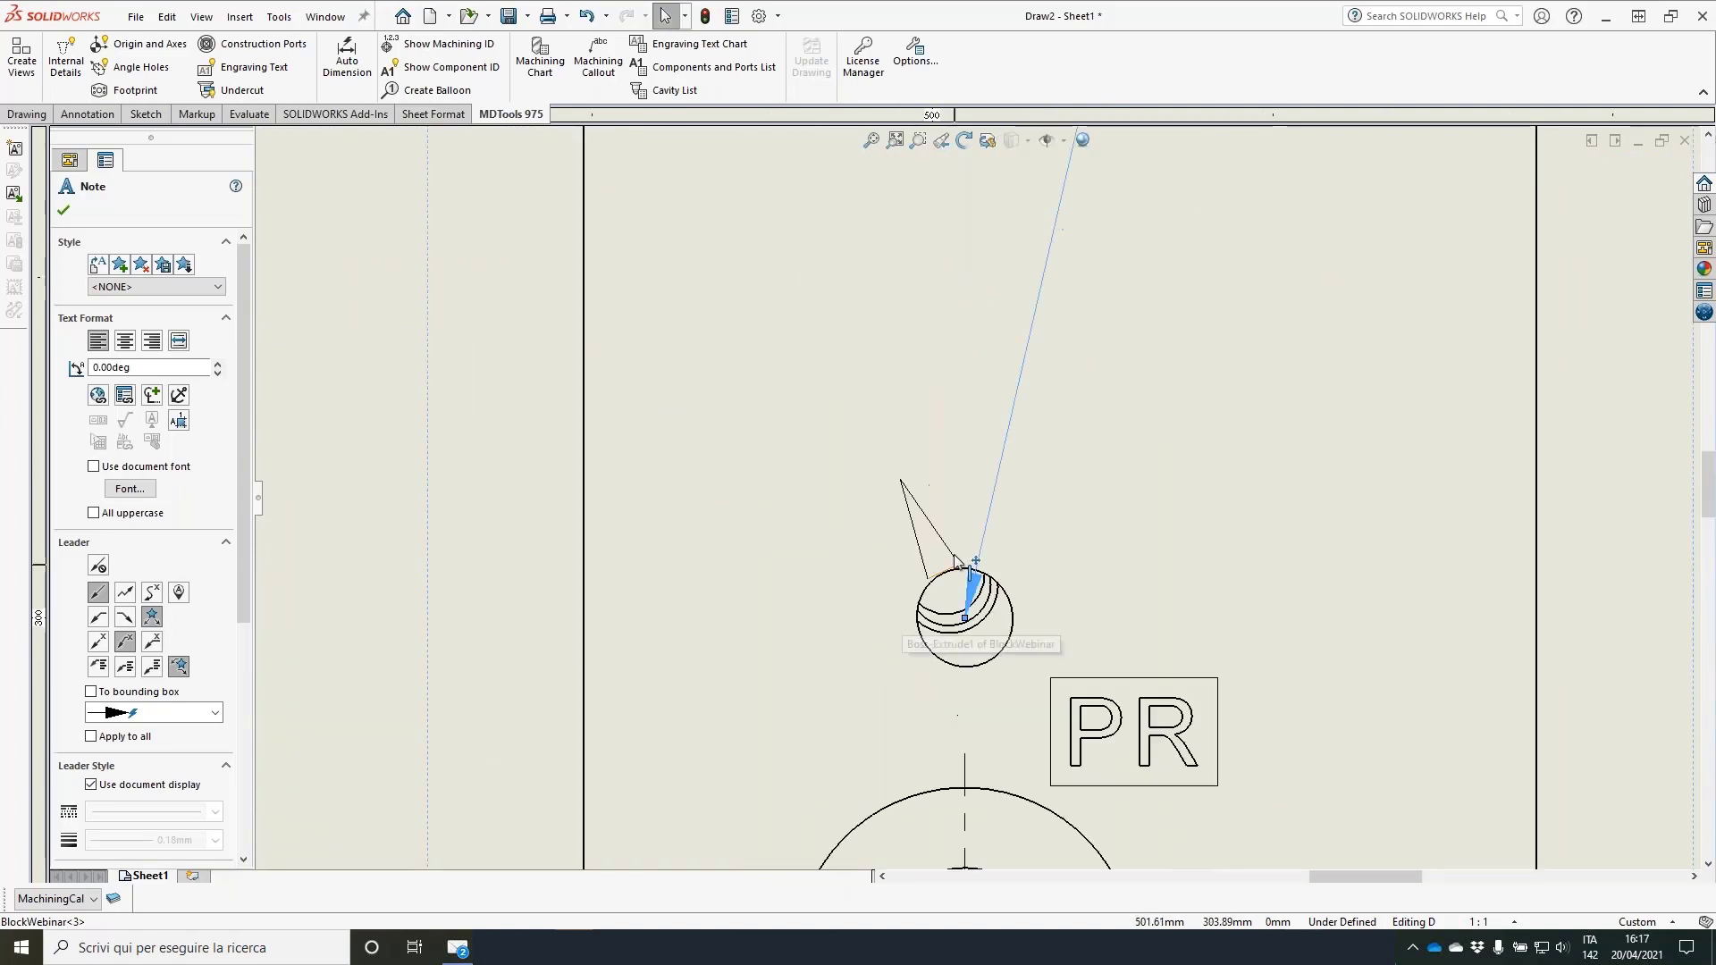
pyautogui.scroll(2, 954, 556)
pyautogui.scroll(1, 956, 554)
pyautogui.moveTo(1195, 359); pyautogui.dragTo(885, 830, button='middle')
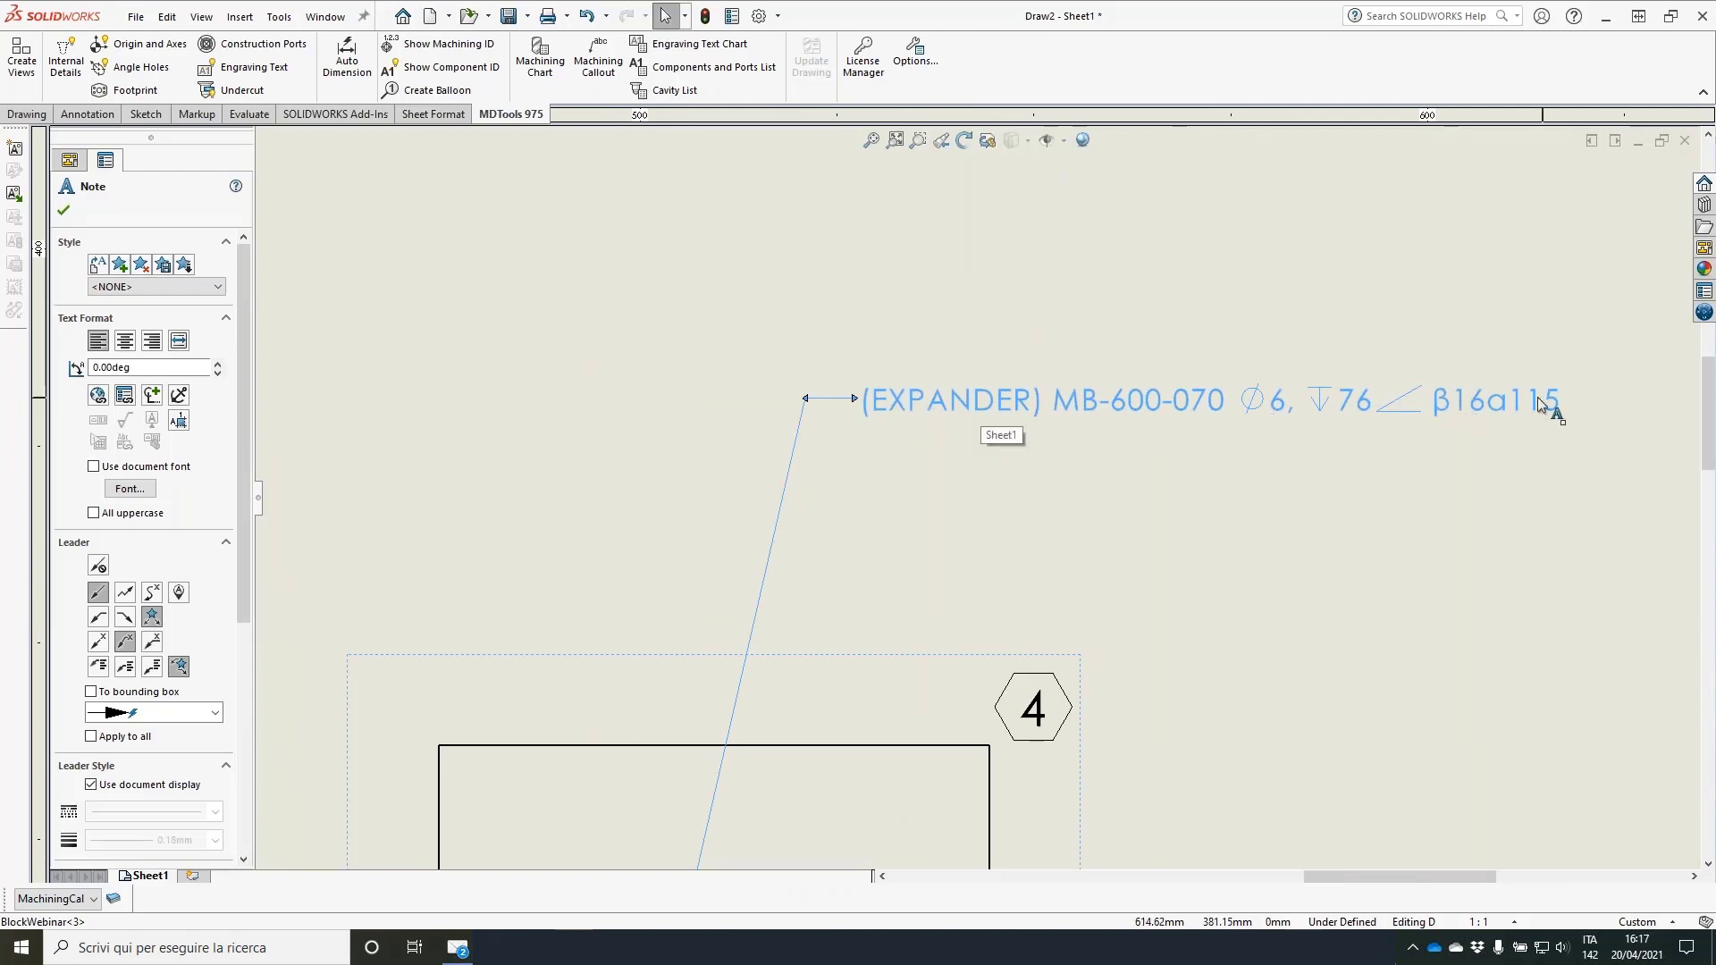
pyautogui.press('z')
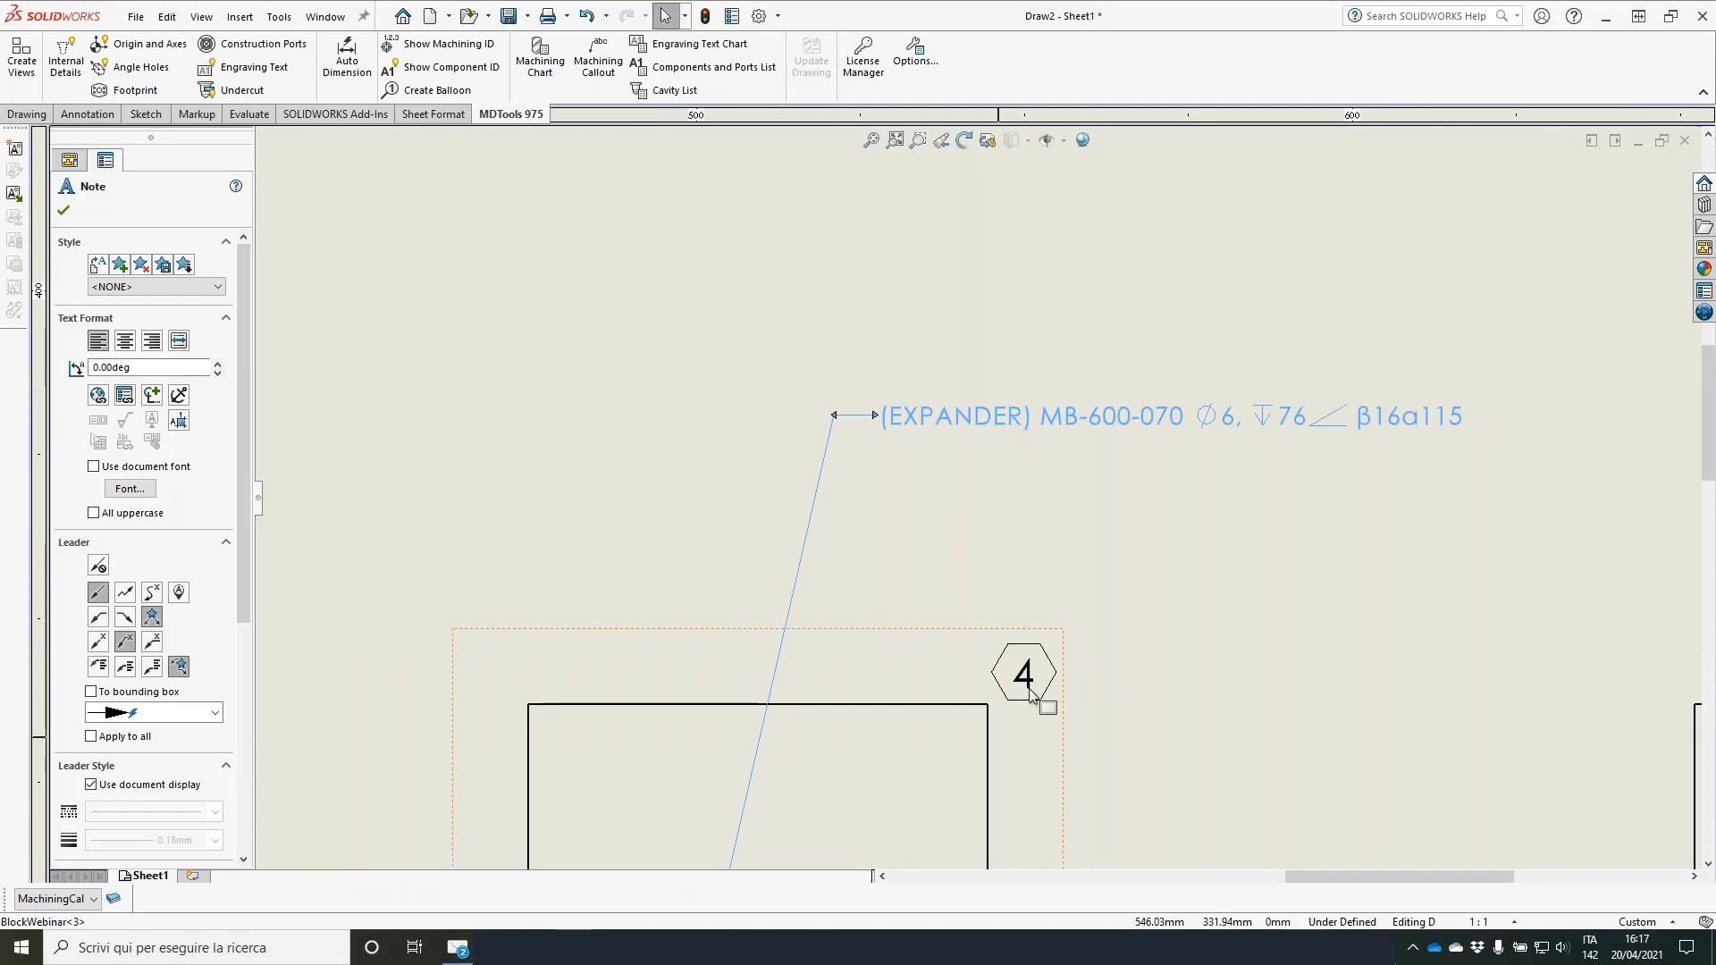
pyautogui.moveTo(768, 858); pyautogui.dragTo(964, 534, button='middle')
pyautogui.scroll(1, 938, 612)
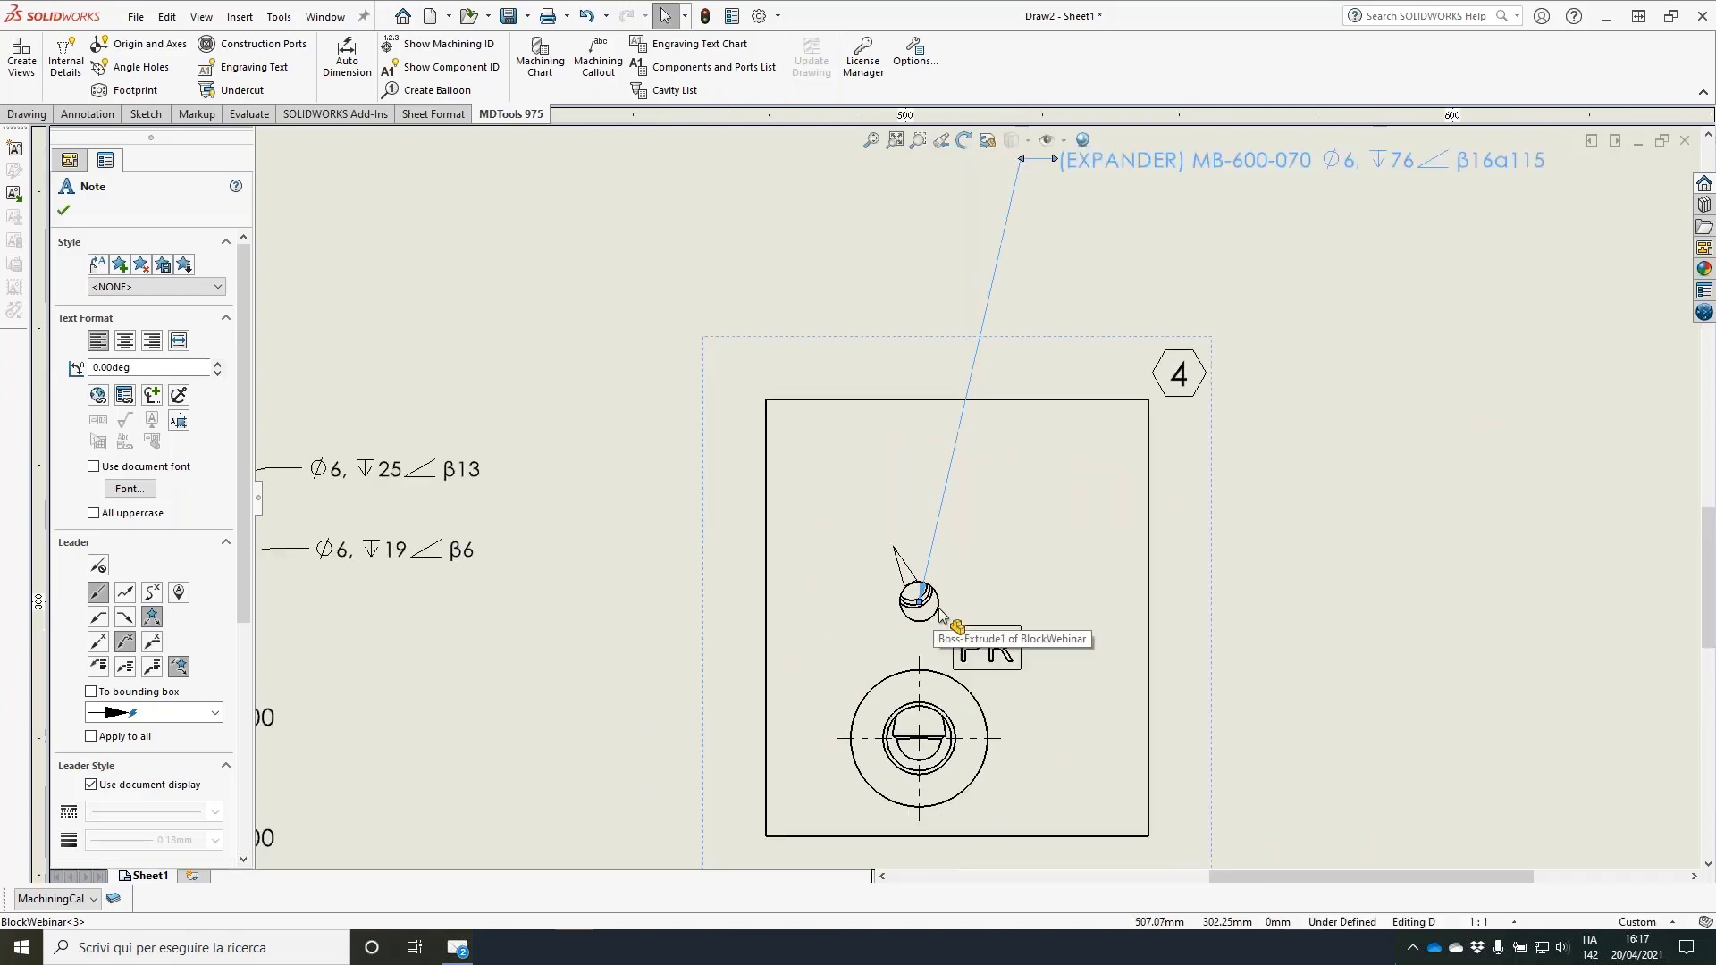
pyautogui.scroll(1, 940, 615)
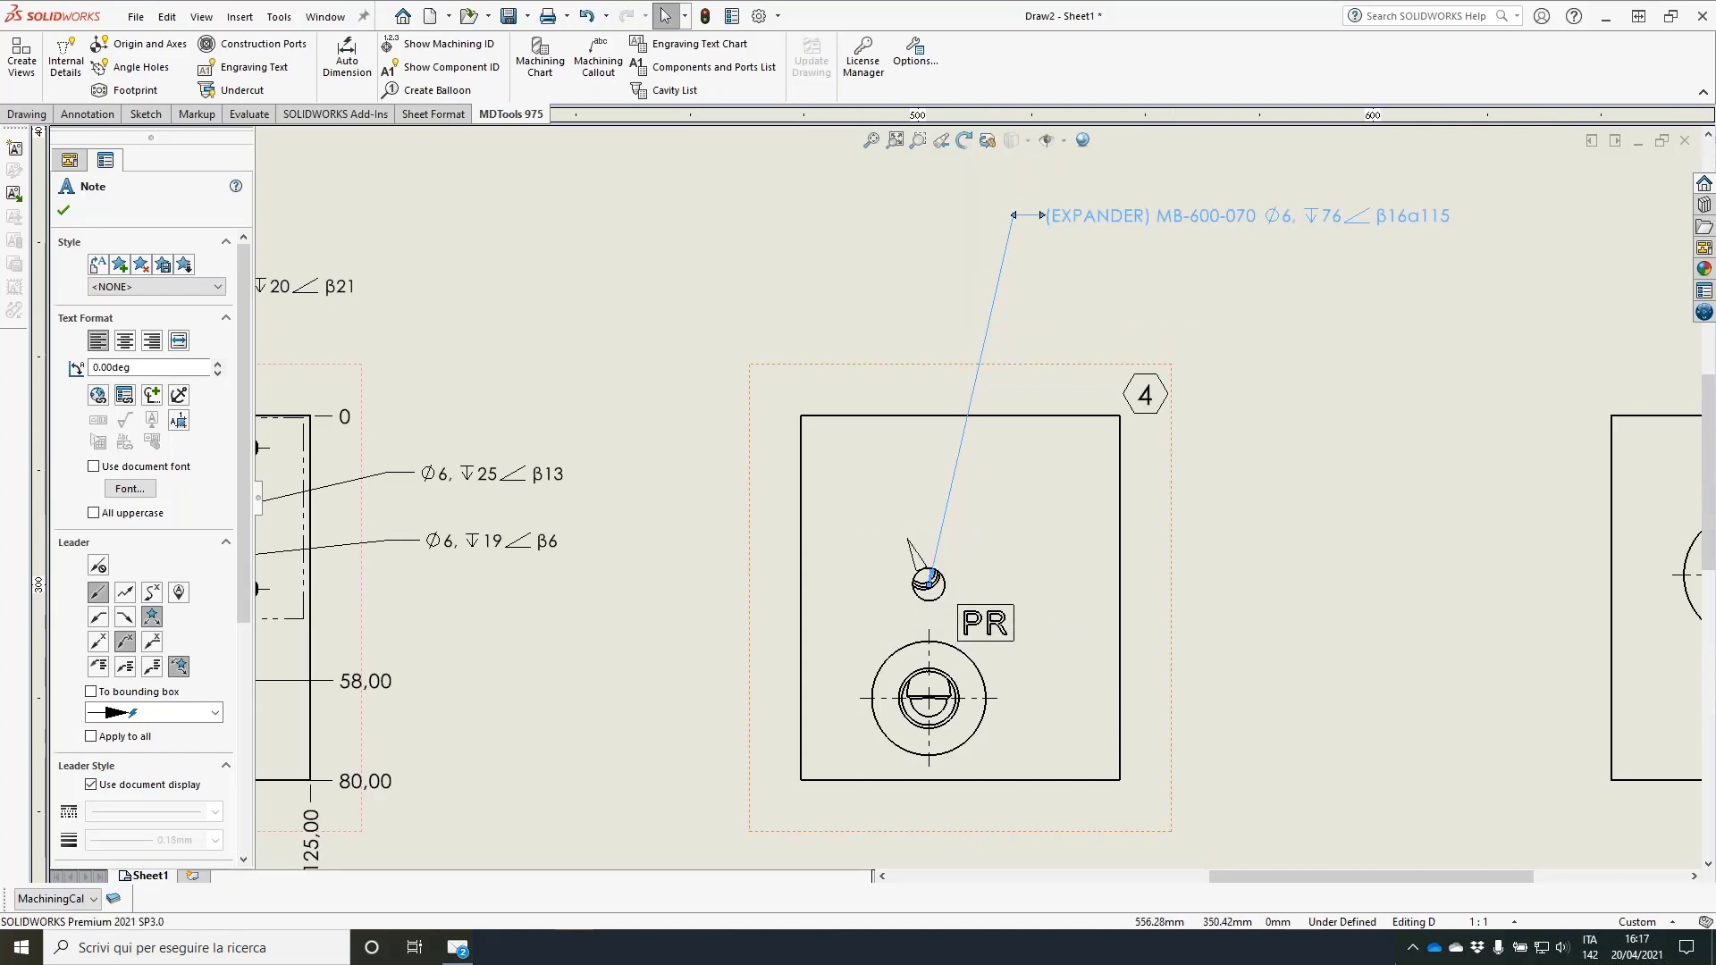
pyautogui.moveTo(732, 809)
pyautogui.mouseDown()
pyautogui.moveTo(896, 791)
pyautogui.moveTo(930, 815)
pyautogui.moveTo(872, 834)
pyautogui.mouseUp()
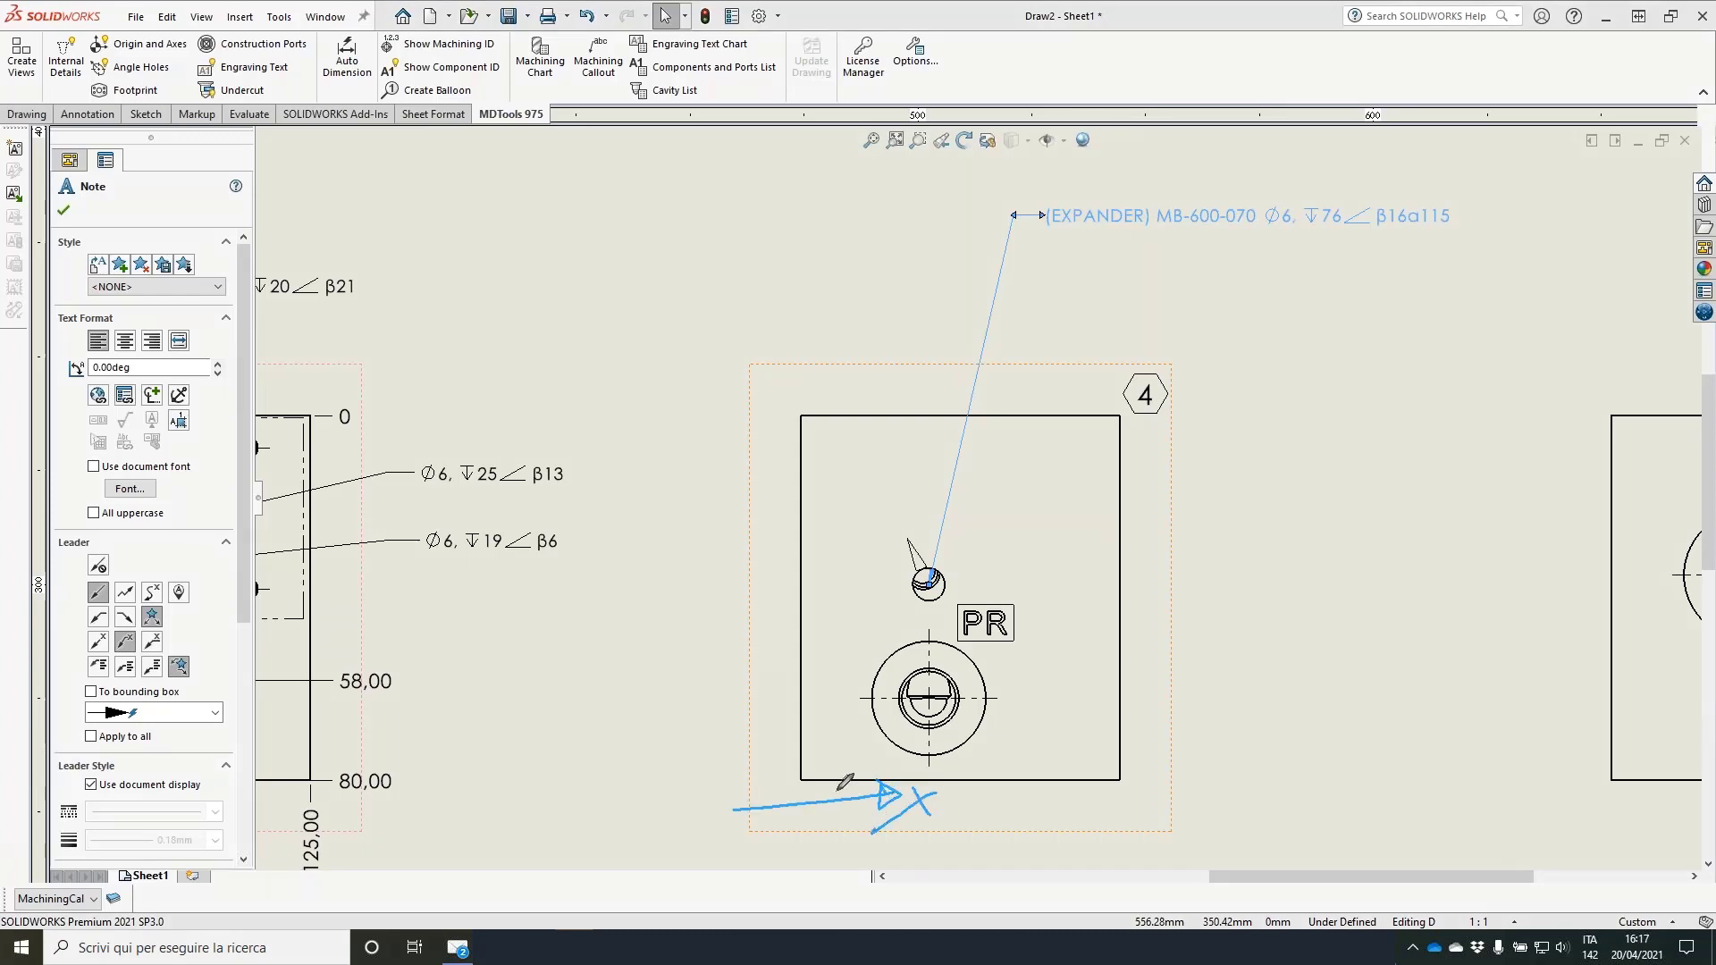
pyautogui.moveTo(730, 696)
pyautogui.mouseDown()
pyautogui.moveTo(726, 863)
pyautogui.moveTo(728, 702)
pyautogui.moveTo(708, 686)
pyautogui.moveTo(676, 798)
pyautogui.mouseUp()
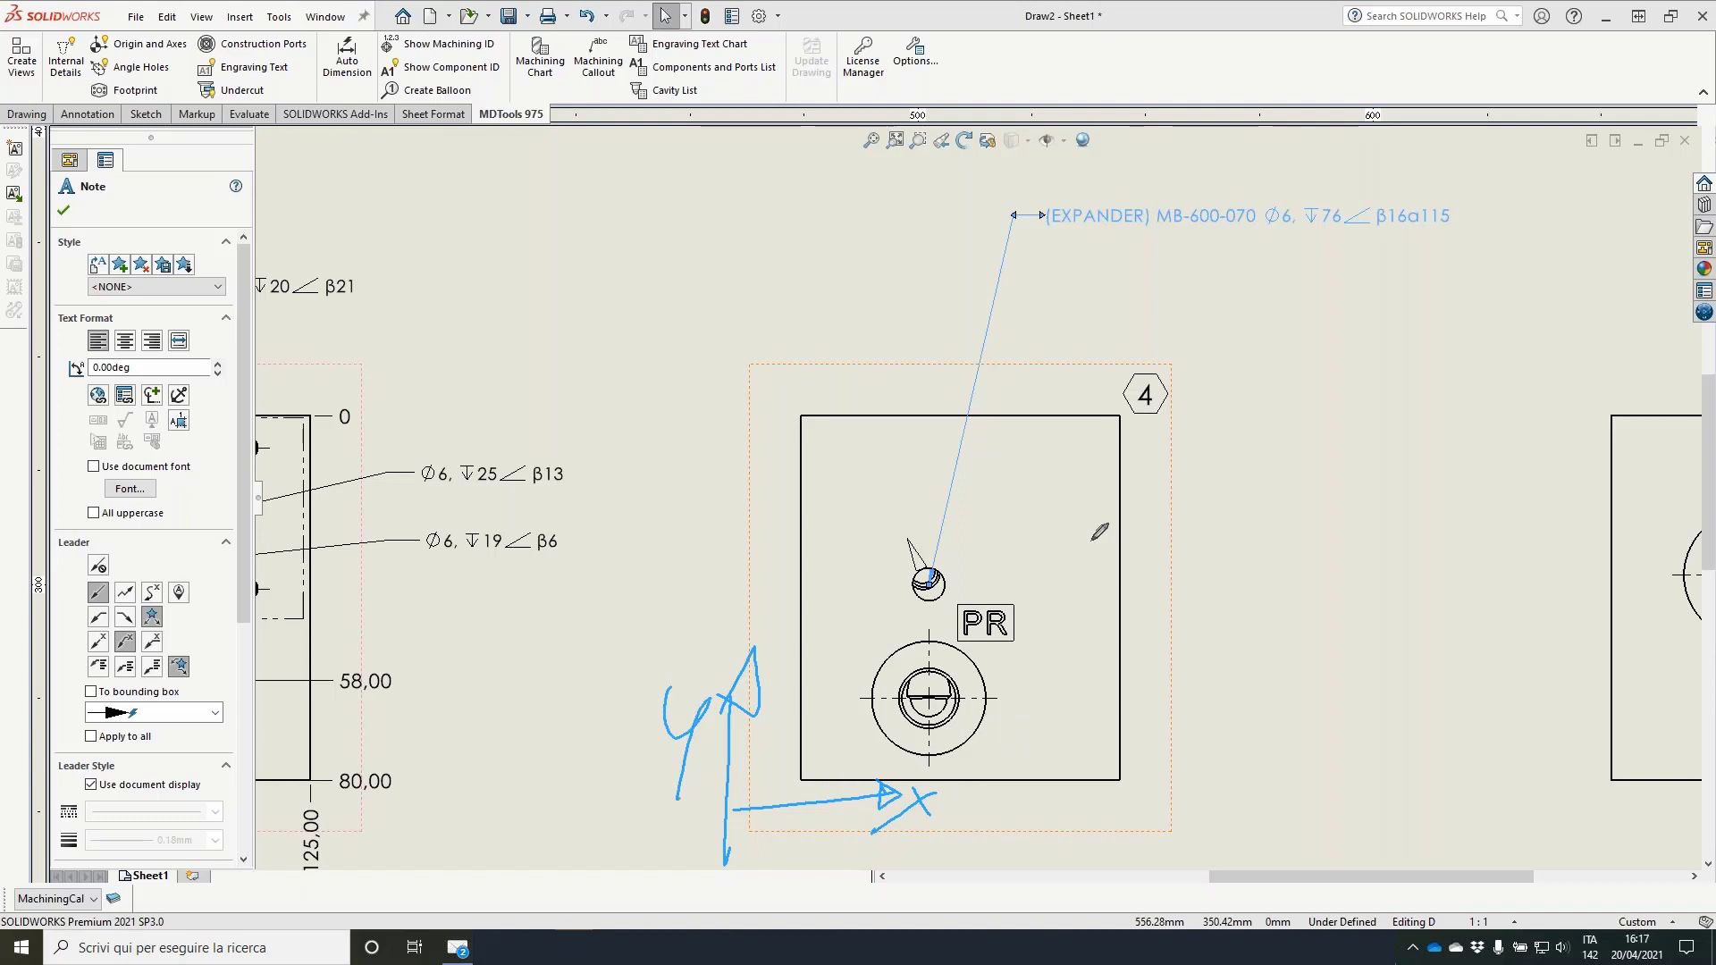
pyautogui.moveTo(812, 831); pyautogui.dragTo(646, 726)
pyautogui.moveTo(827, 797)
pyautogui.mouseDown()
pyautogui.moveTo(844, 791)
pyautogui.moveTo(818, 809)
pyautogui.mouseUp()
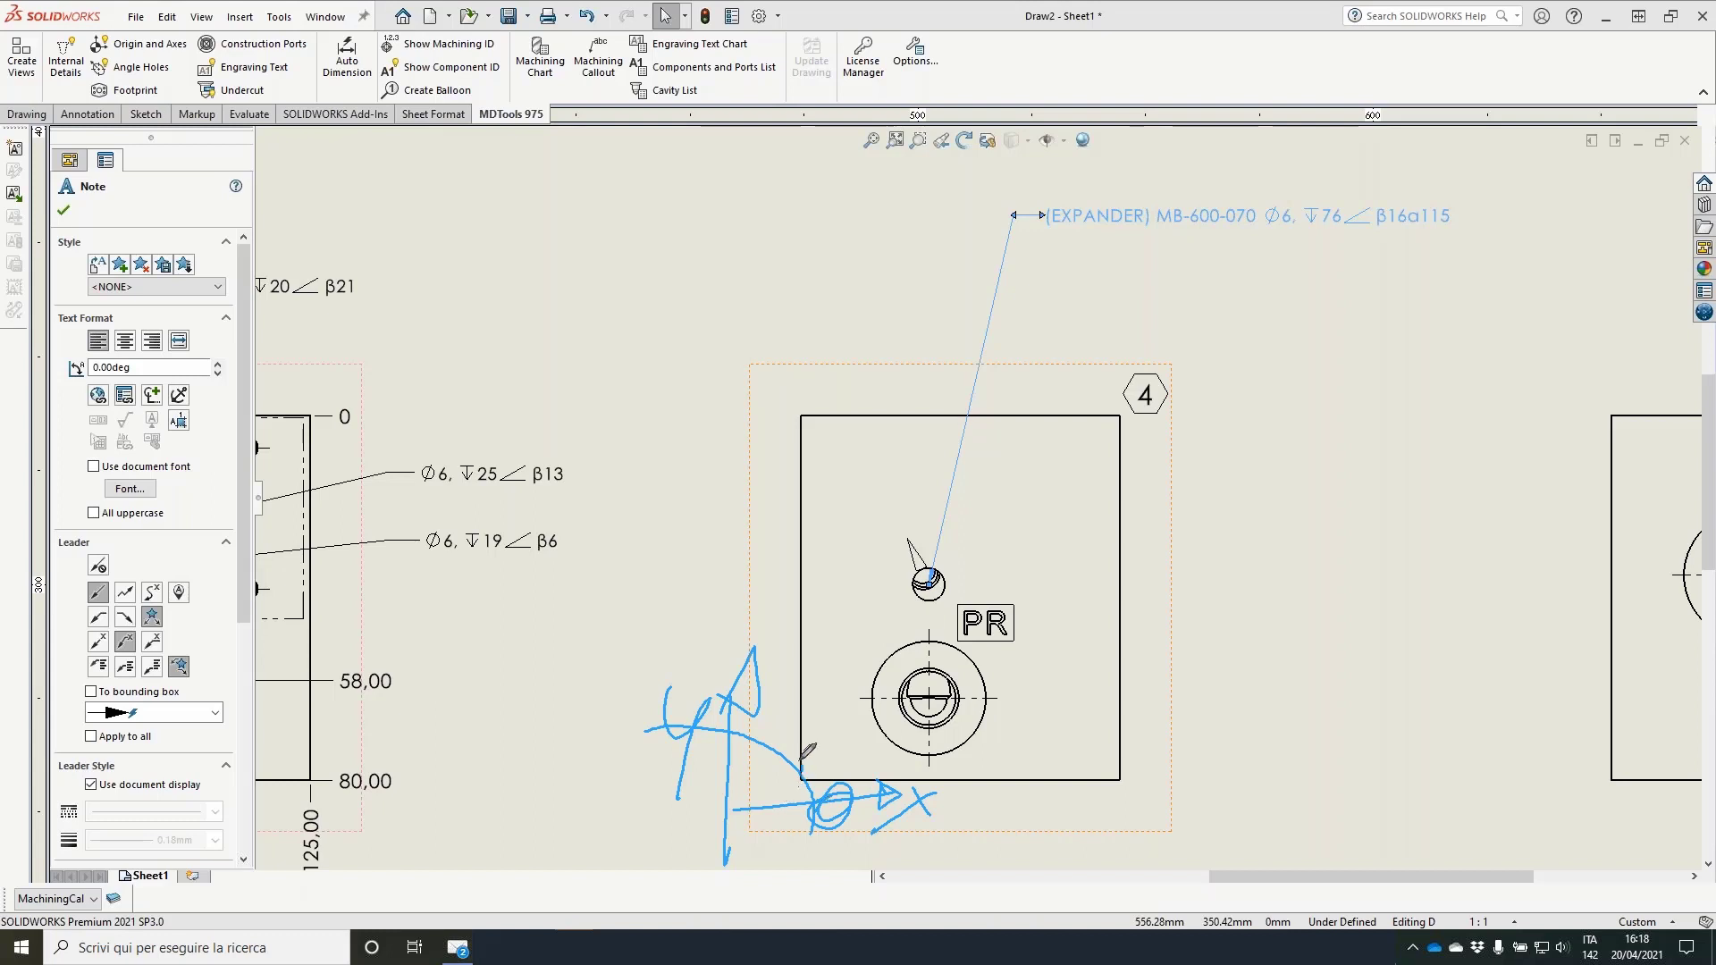
pyautogui.moveTo(638, 720)
pyautogui.mouseDown()
pyautogui.moveTo(642, 695)
pyautogui.moveTo(603, 723)
pyautogui.moveTo(648, 742)
pyautogui.moveTo(632, 729)
pyautogui.mouseUp()
pyautogui.moveTo(560, 654); pyautogui.dragTo(750, 842)
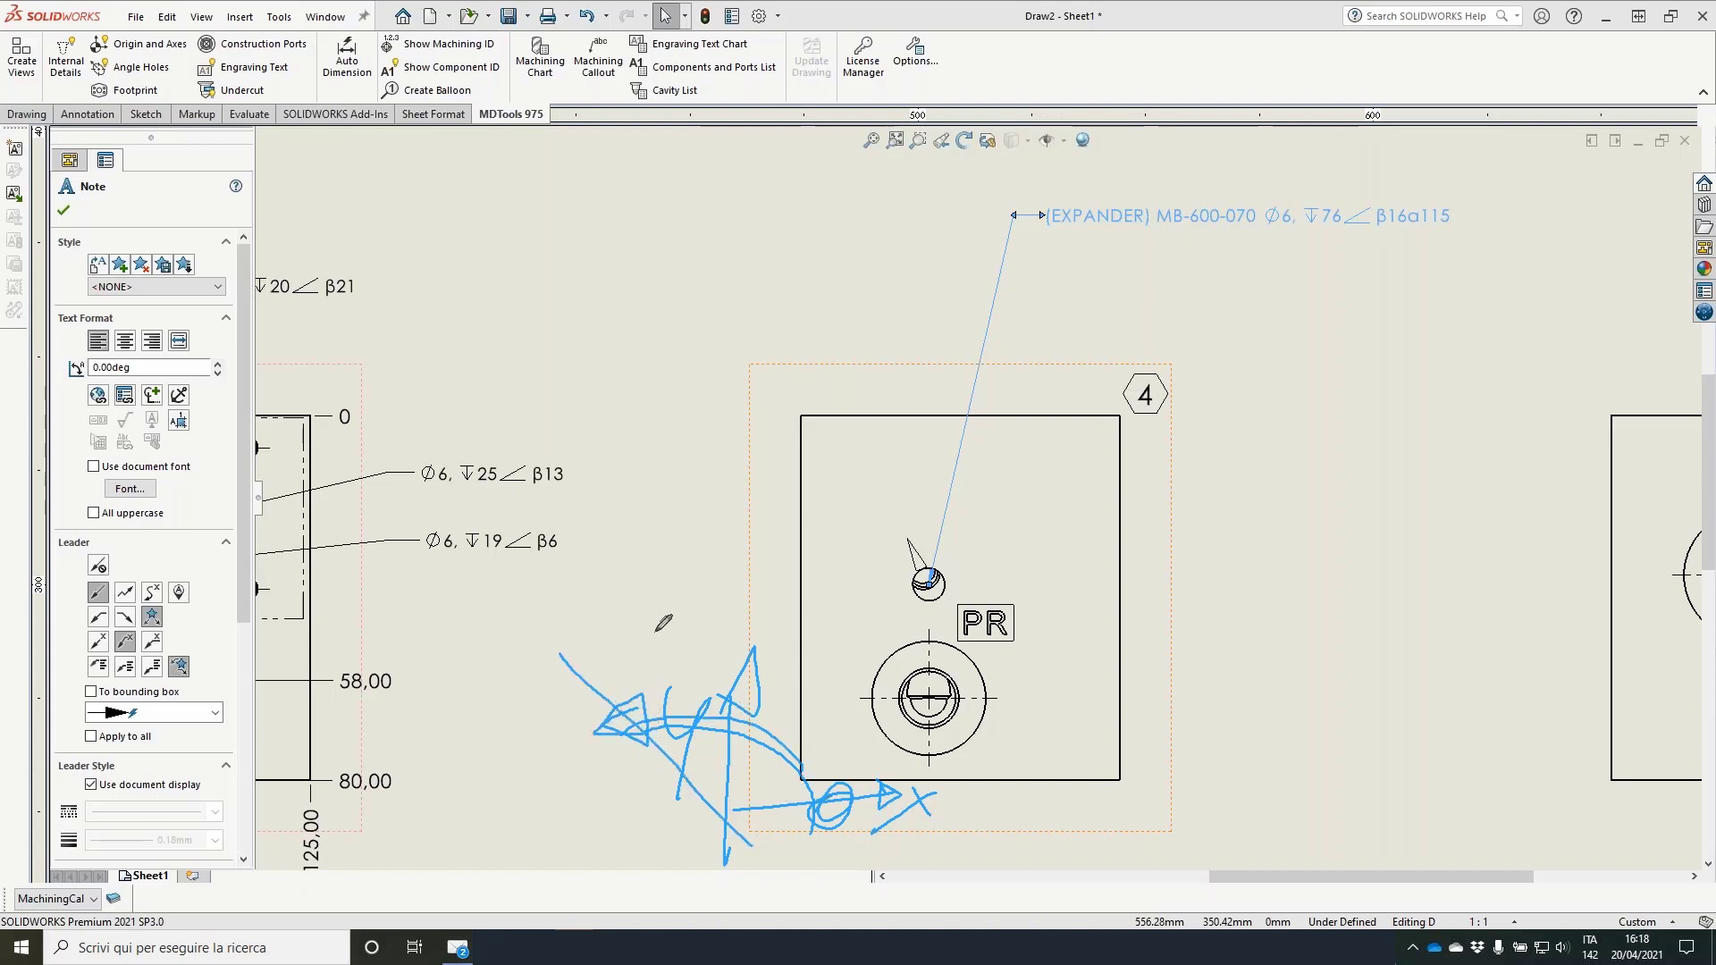
pyautogui.moveTo(636, 633); pyautogui.dragTo(731, 647)
pyautogui.moveTo(784, 572); pyautogui.dragTo(747, 630)
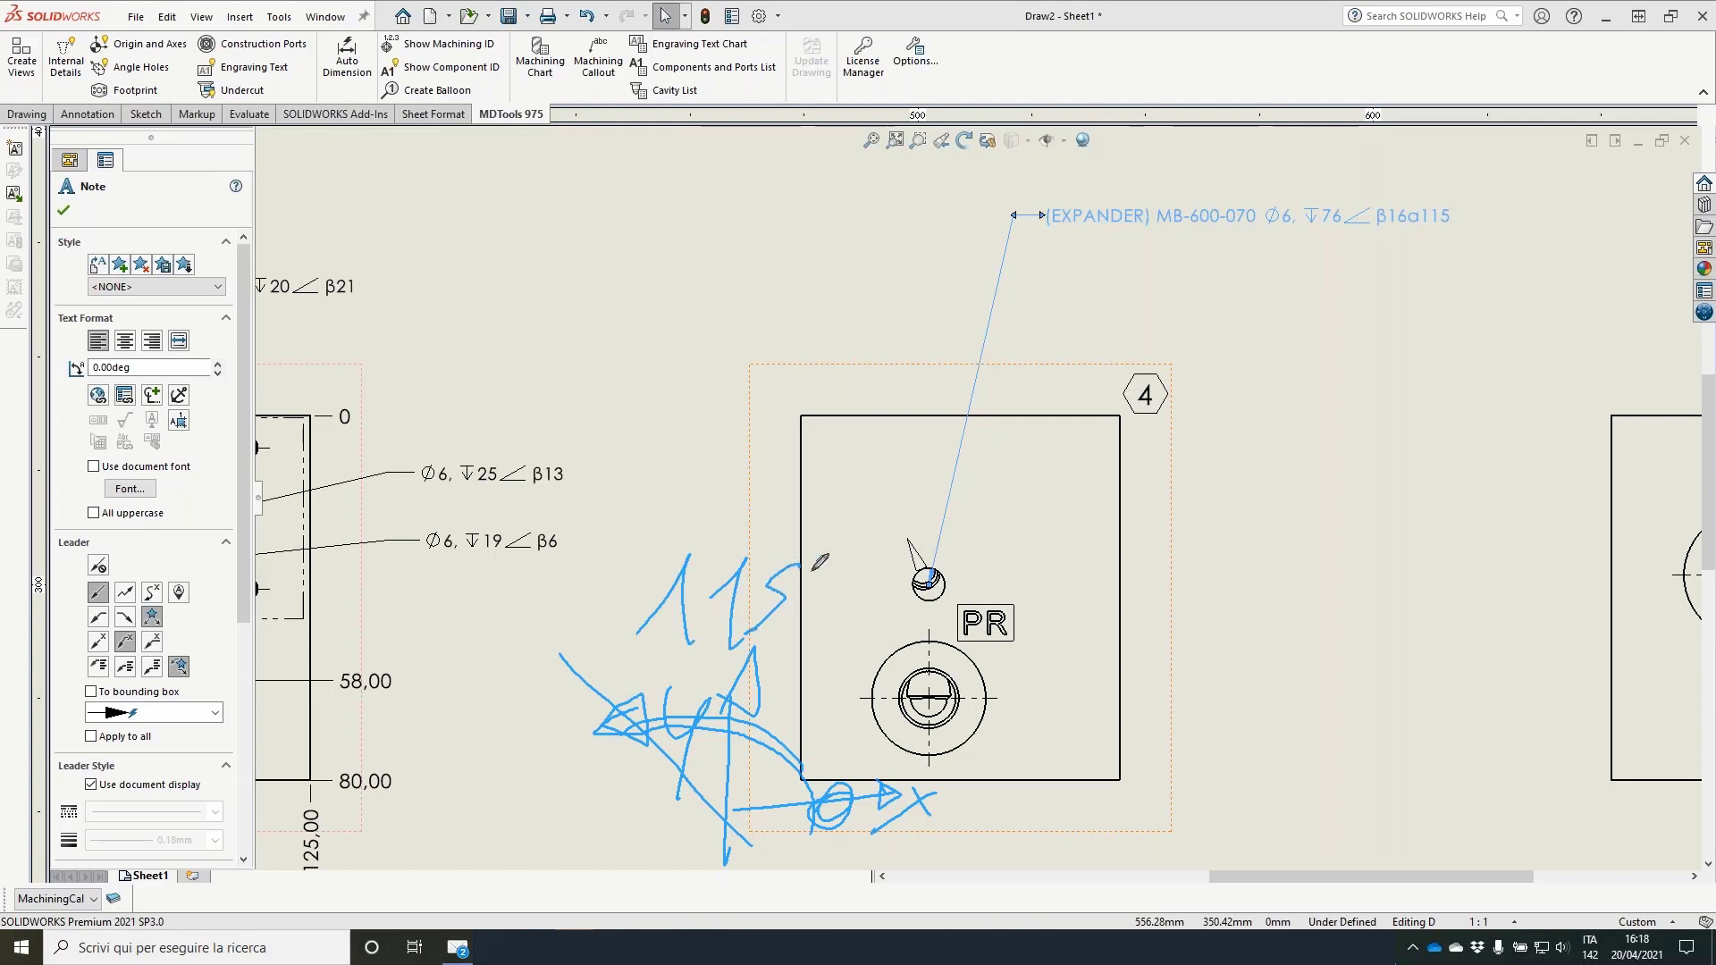
pyautogui.moveTo(828, 541); pyautogui.dragTo(826, 545)
pyautogui.moveTo(863, 479)
pyautogui.mouseDown()
pyautogui.moveTo(921, 529)
pyautogui.moveTo(953, 619)
pyautogui.mouseUp()
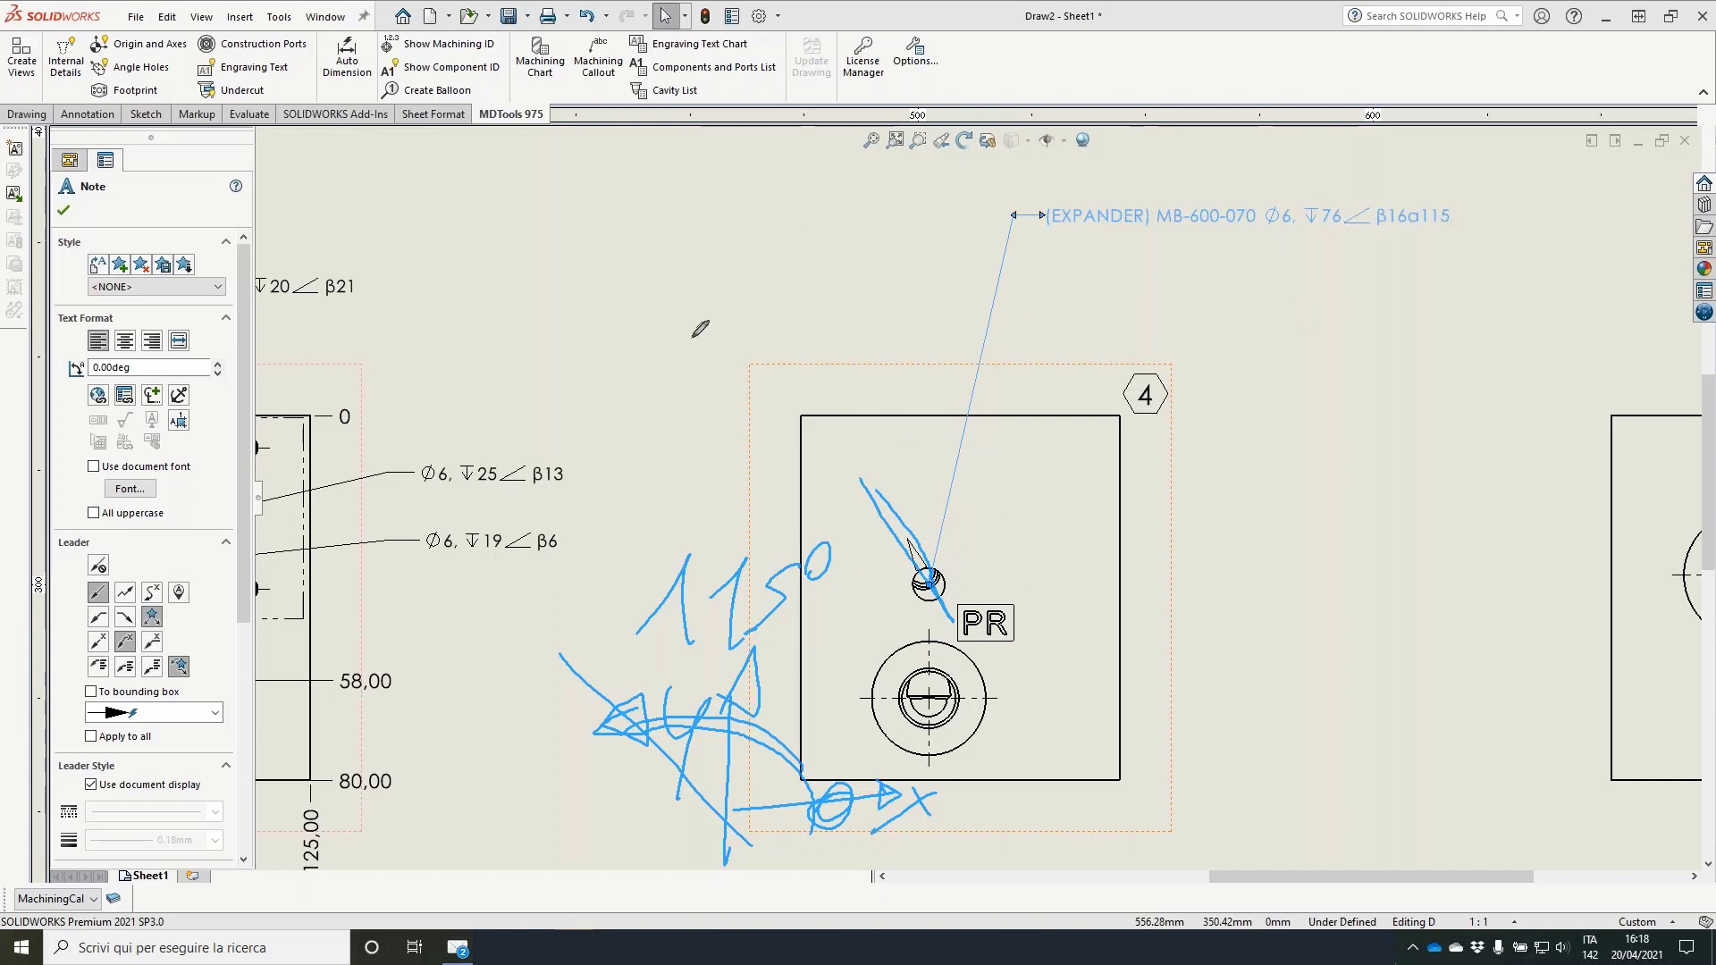
pyautogui.moveTo(611, 330)
pyautogui.mouseDown()
pyautogui.moveTo(581, 330)
pyautogui.moveTo(905, 321)
pyautogui.mouseUp()
pyautogui.moveTo(826, 143); pyautogui.dragTo(733, 329)
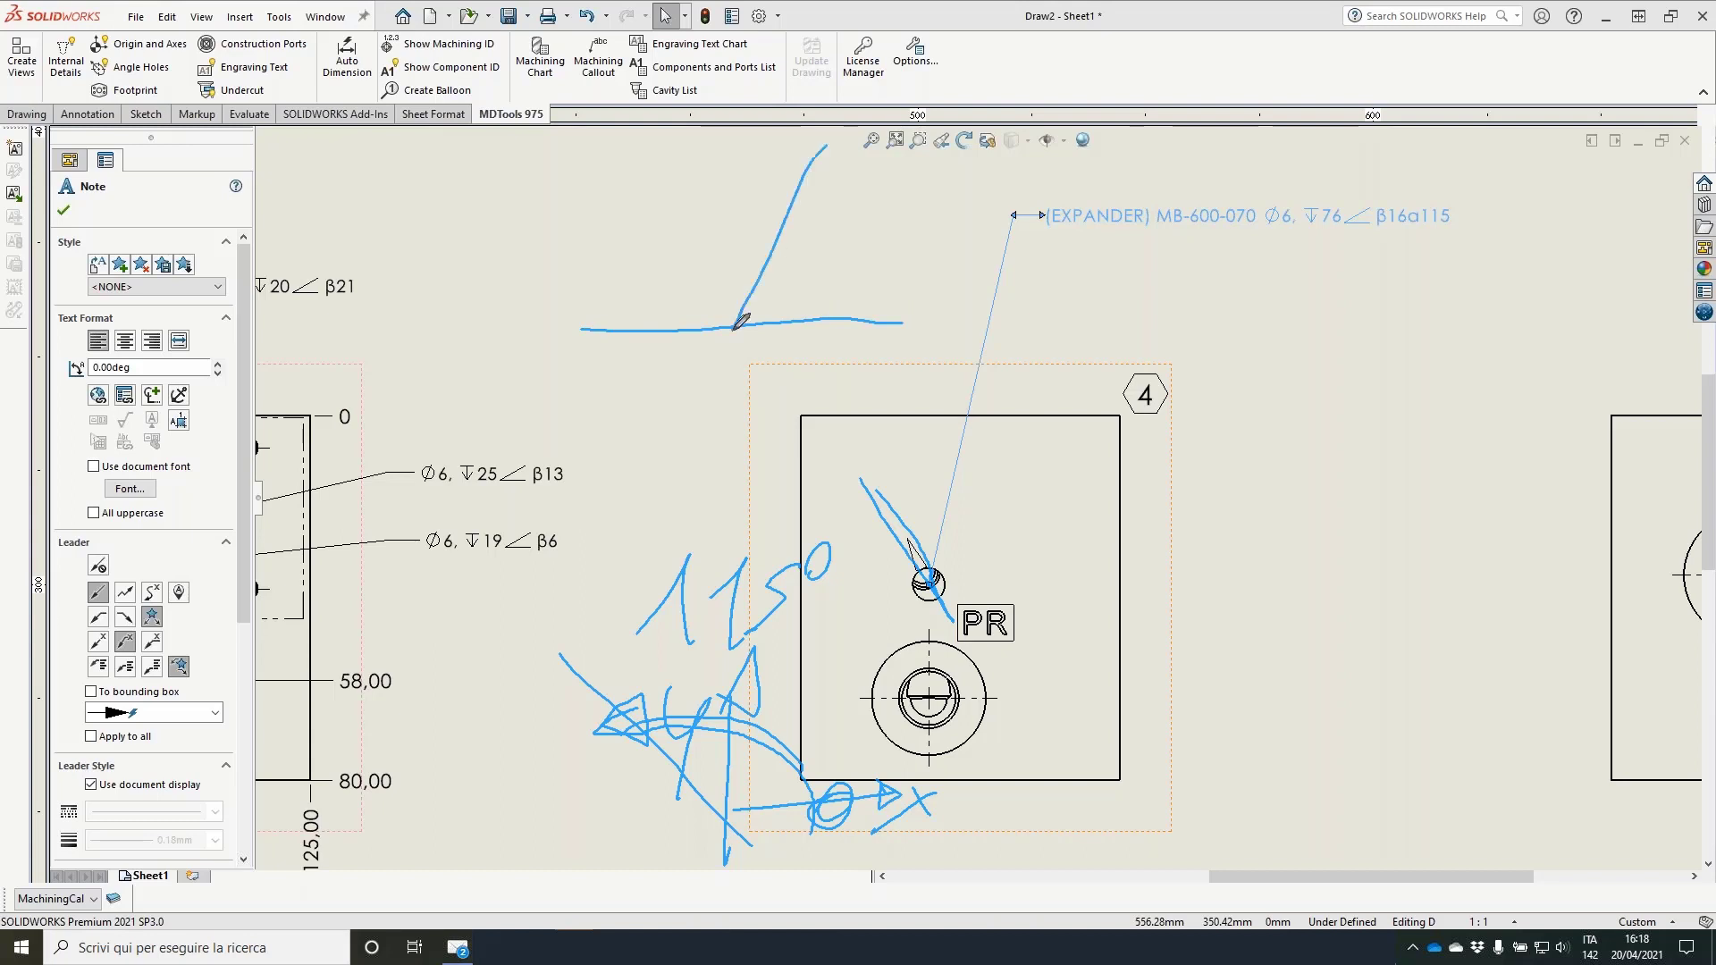
pyautogui.moveTo(722, 157); pyautogui.dragTo(730, 339)
pyautogui.moveTo(687, 201)
pyautogui.mouseDown()
pyautogui.moveTo(804, 203)
pyautogui.moveTo(835, 234)
pyautogui.mouseUp()
pyautogui.moveTo(739, 193)
pyautogui.mouseDown()
pyautogui.moveTo(773, 163)
pyautogui.moveTo(776, 181)
pyautogui.mouseUp()
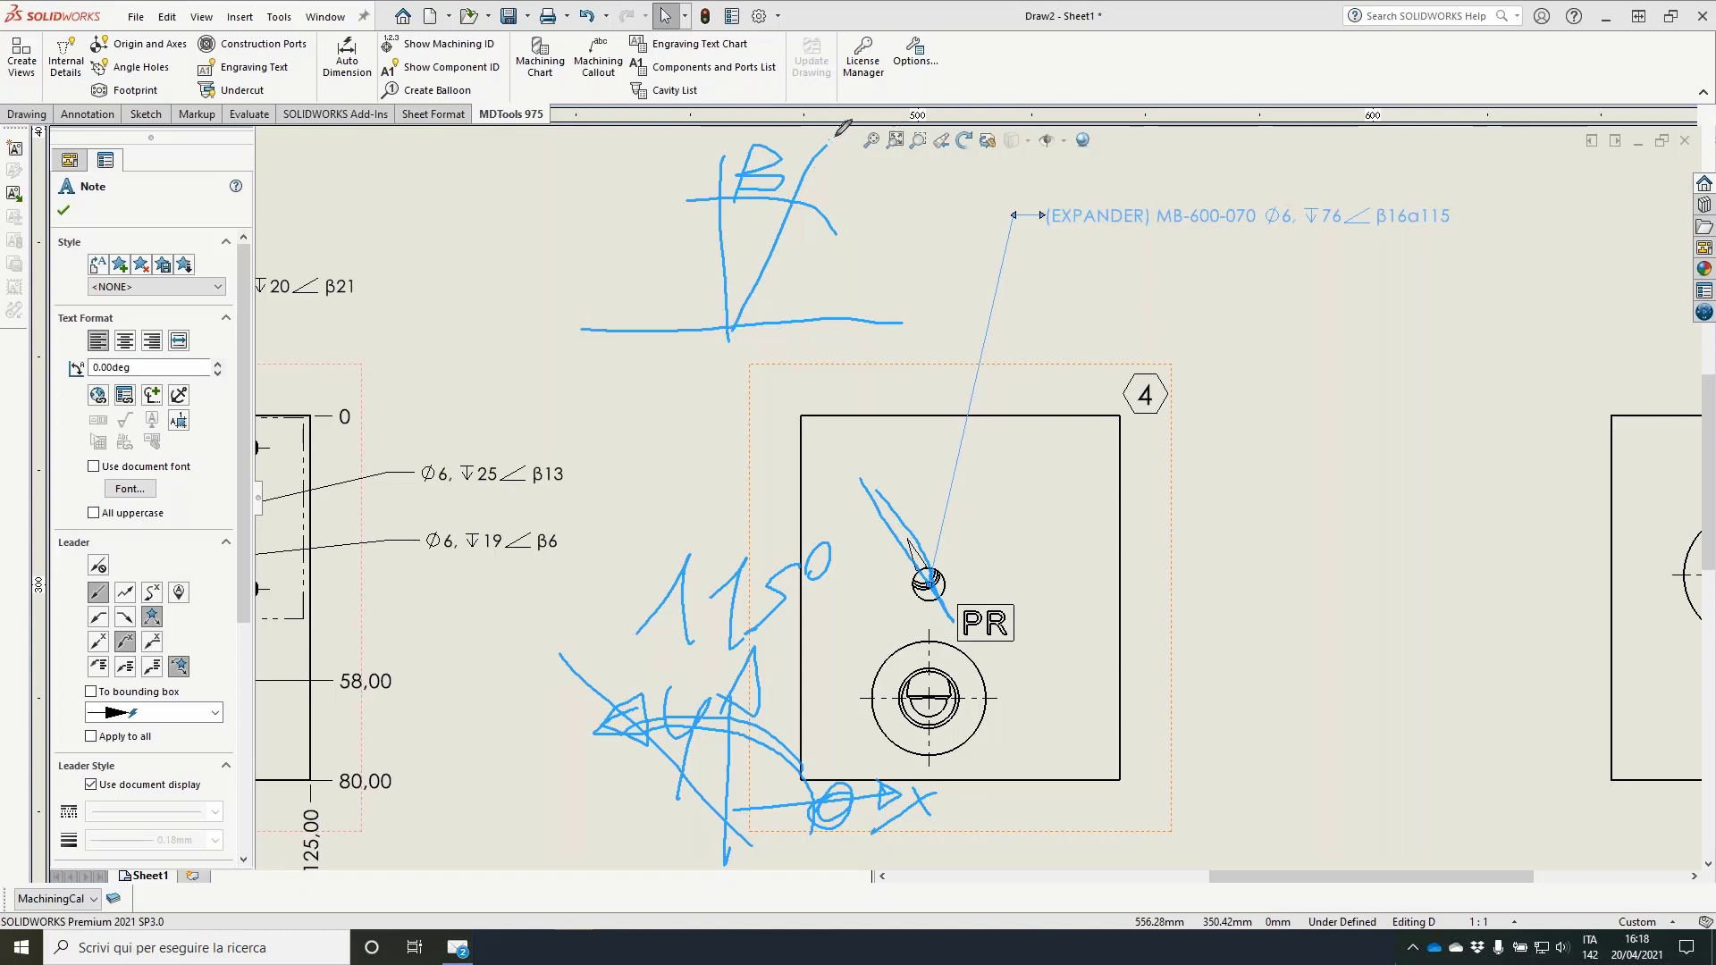
pyautogui.moveTo(837, 134); pyautogui.dragTo(631, 477)
pyautogui.moveTo(755, 312)
pyautogui.mouseDown()
pyautogui.moveTo(630, 494)
pyautogui.moveTo(637, 444)
pyautogui.mouseUp()
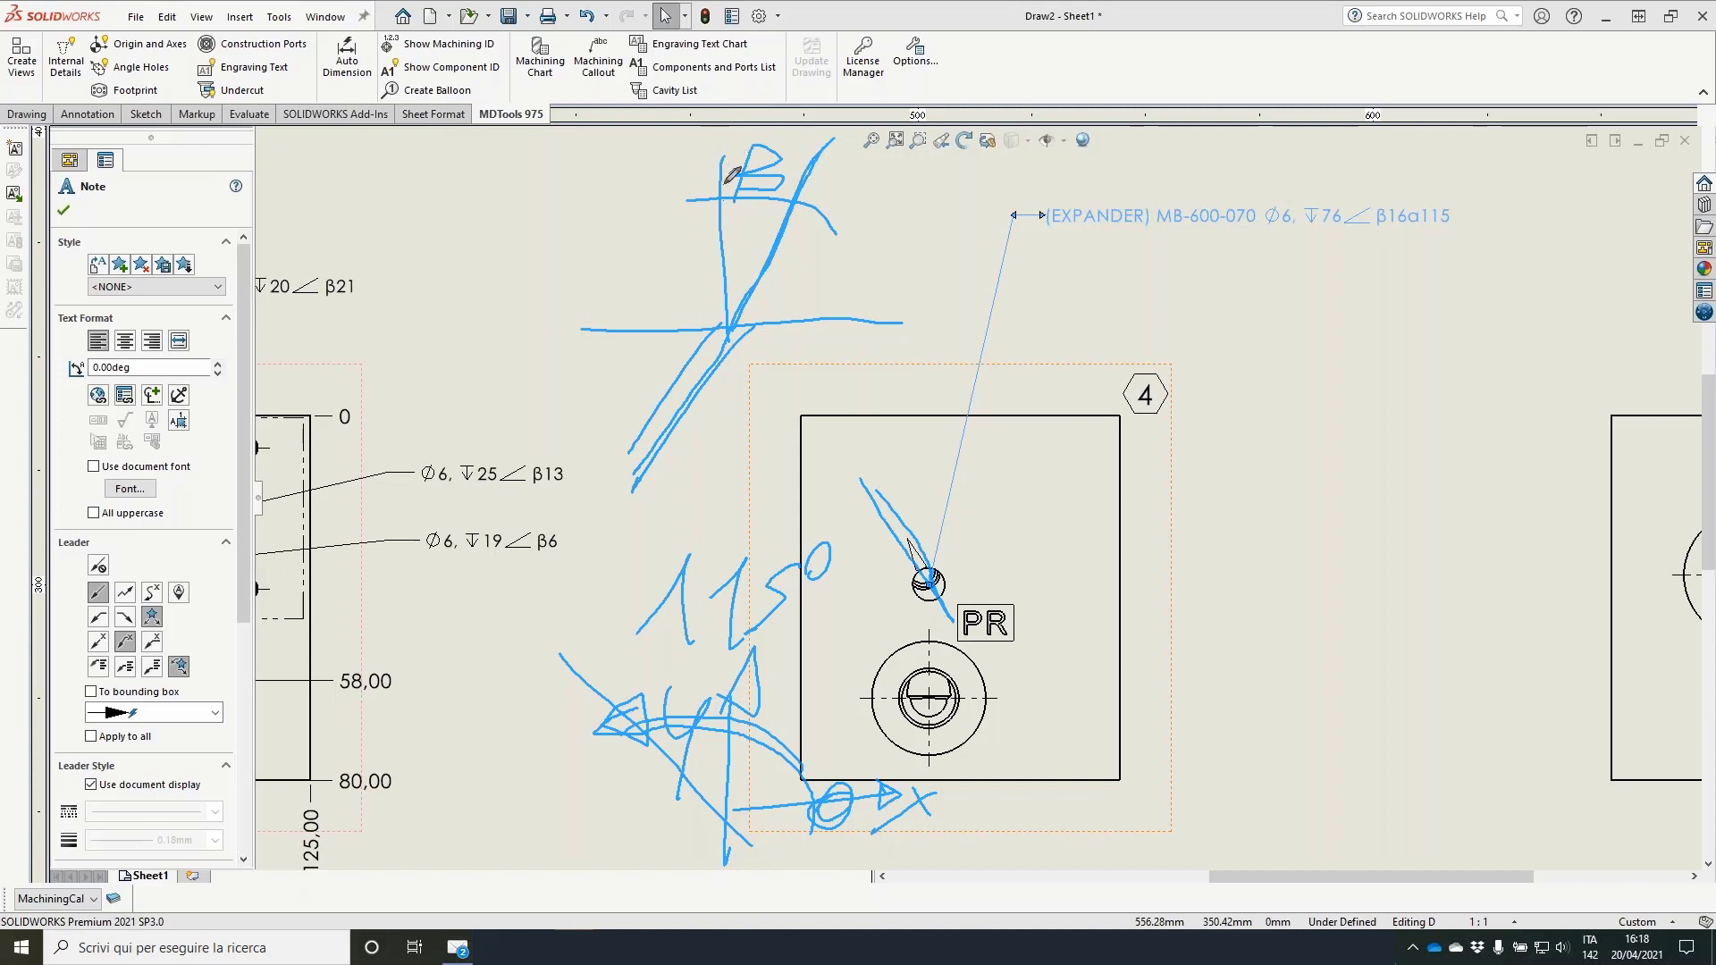
pyautogui.moveTo(718, 291); pyautogui.dragTo(684, 334)
pyautogui.press('e')
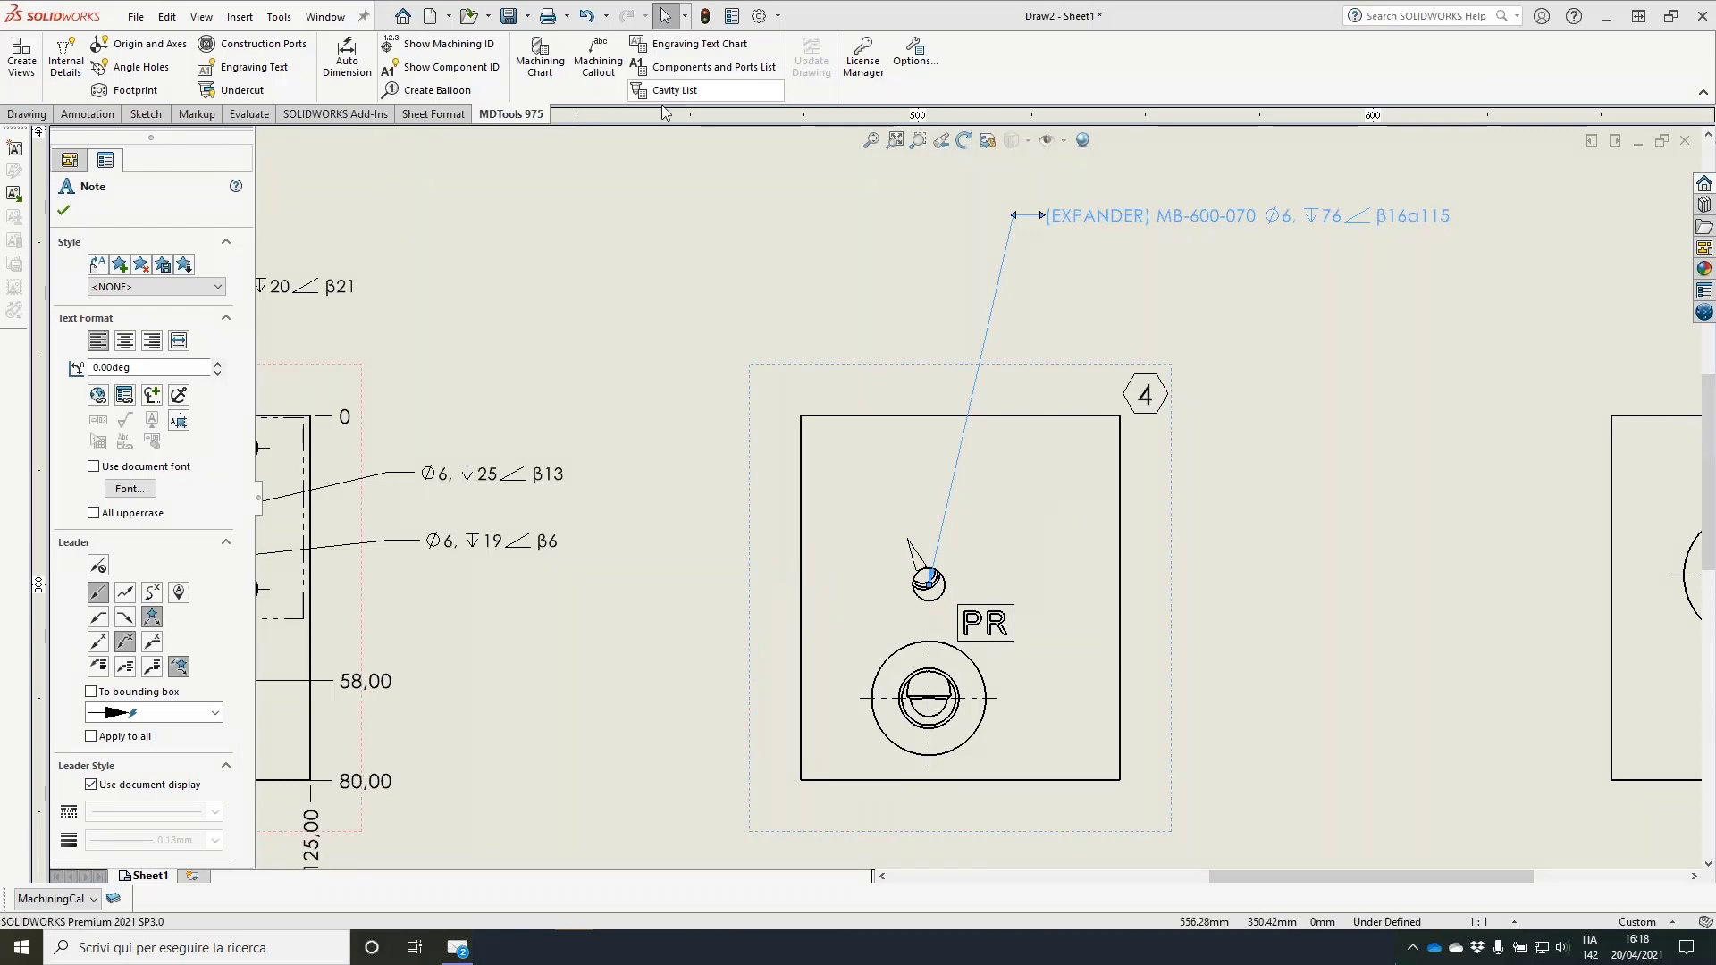
pyautogui.scroll(2, 952, 492)
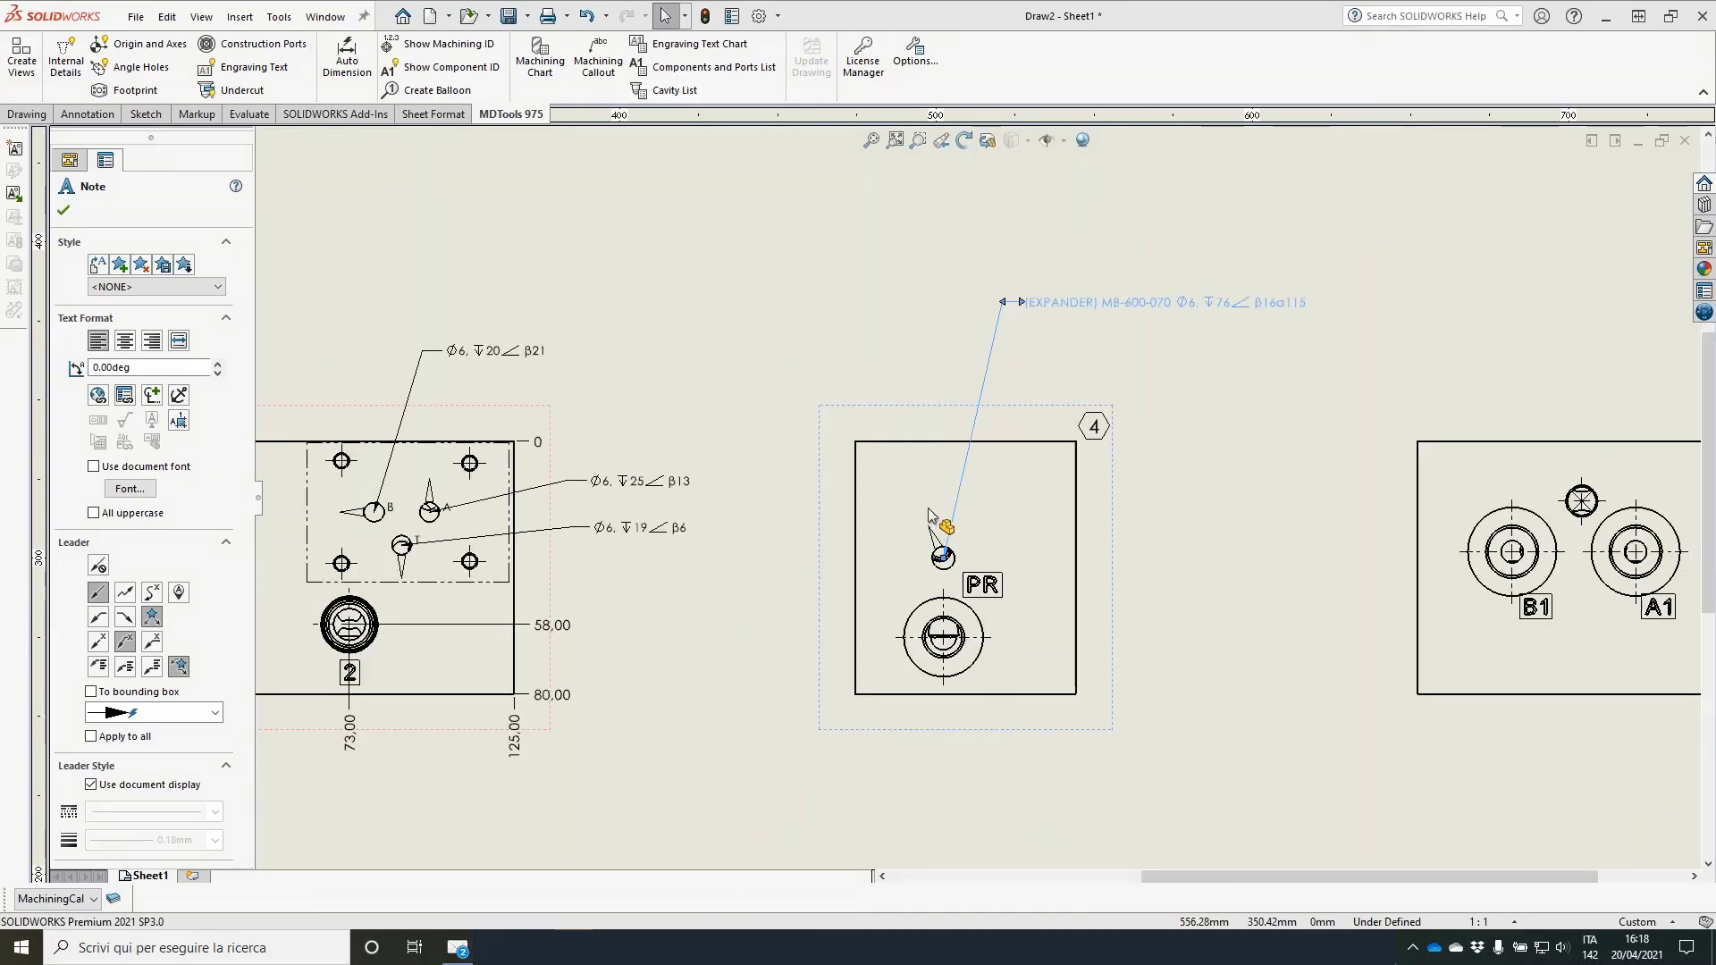
pyautogui.scroll(1, 941, 516)
pyautogui.moveTo(941, 518); pyautogui.dragTo(812, 351, button='middle')
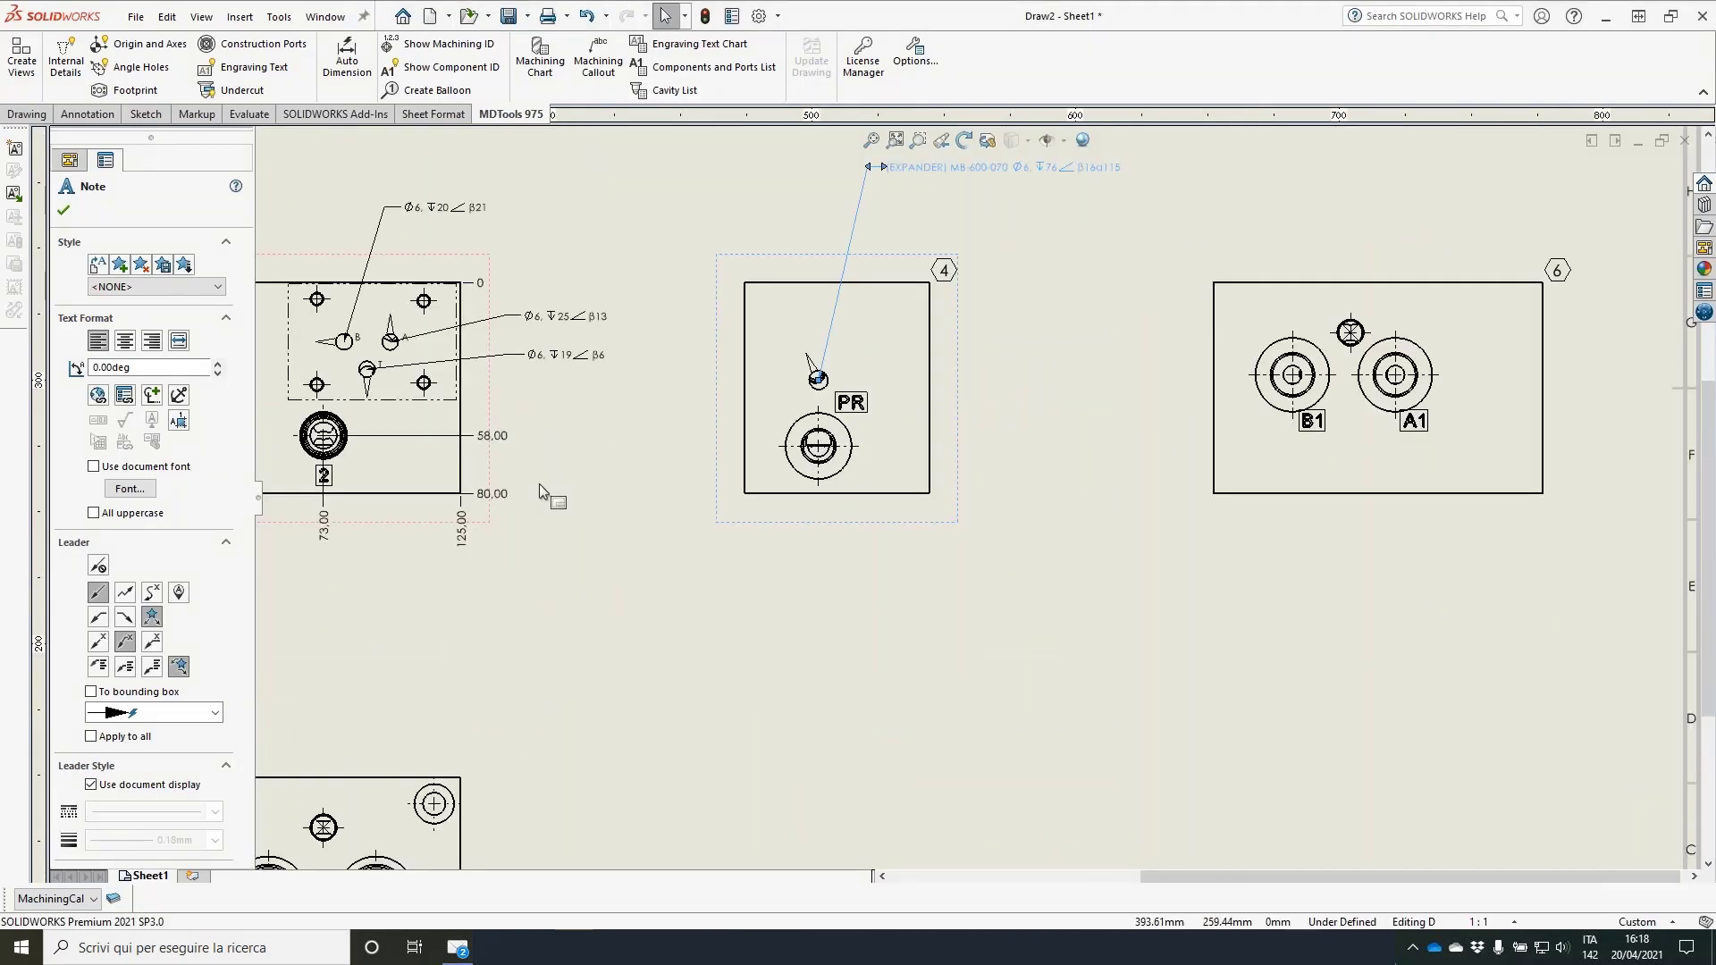
pyautogui.moveTo(539, 484); pyautogui.dragTo(1009, 529, button='middle')
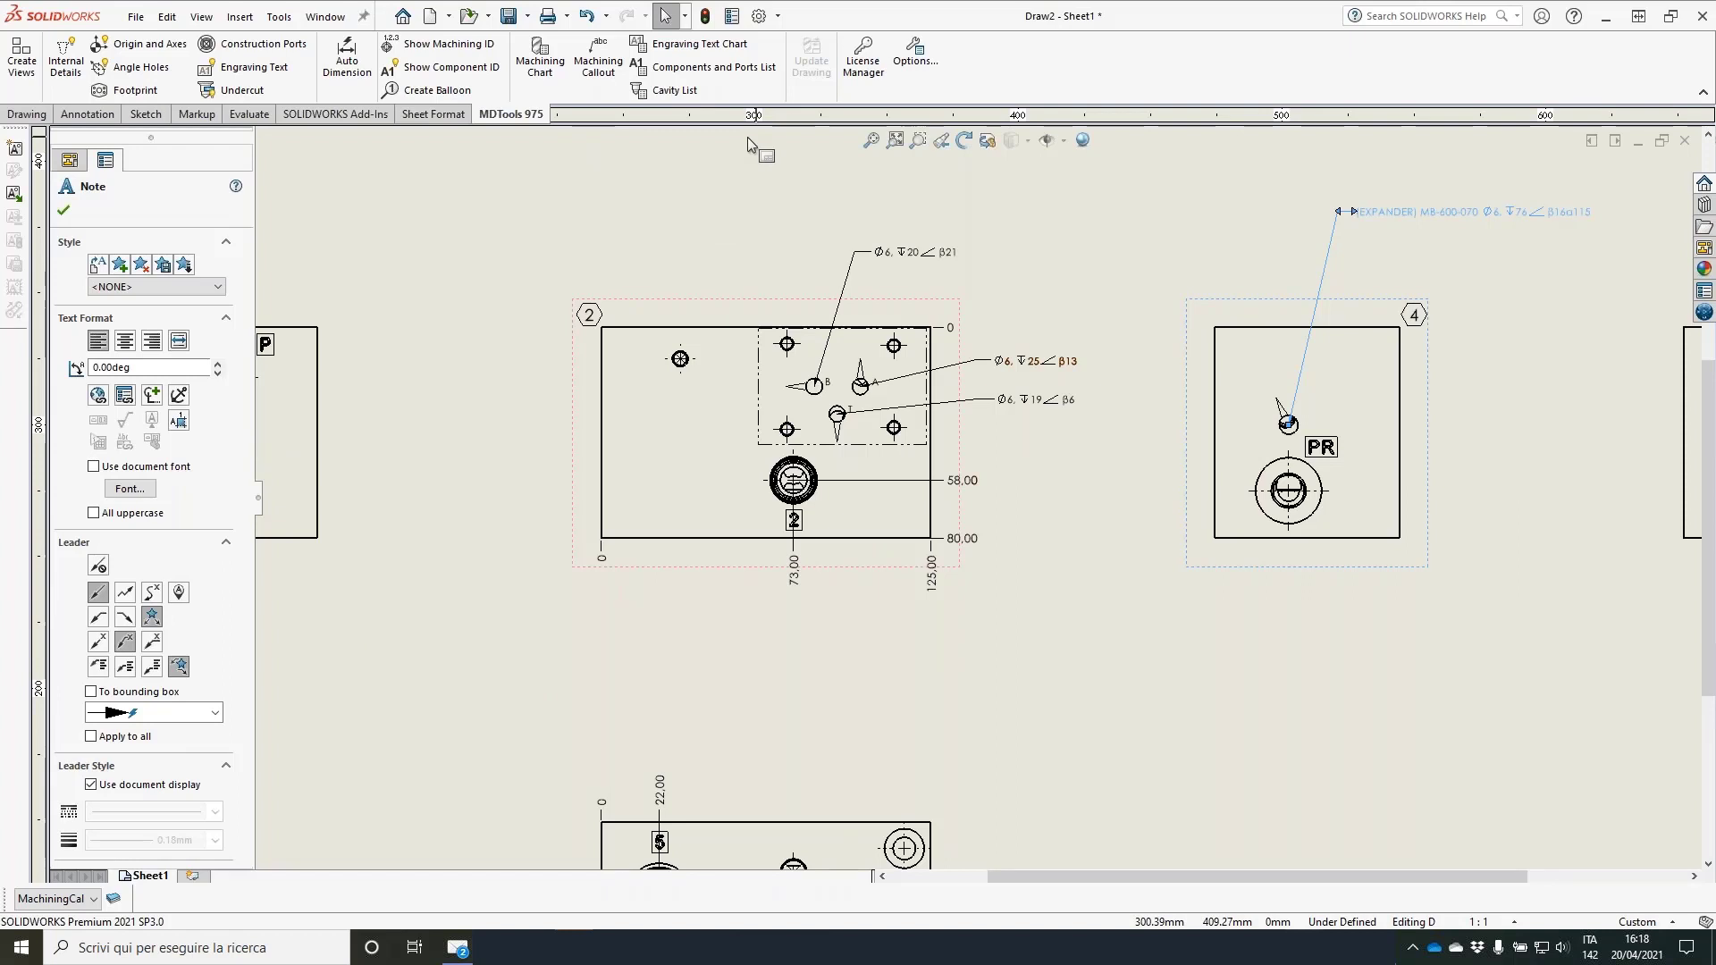
# Step: Switch to the BlockWebinar part and check the component ID and machining ID of cavity 5 without changing it
pyautogui.click(338, 17)
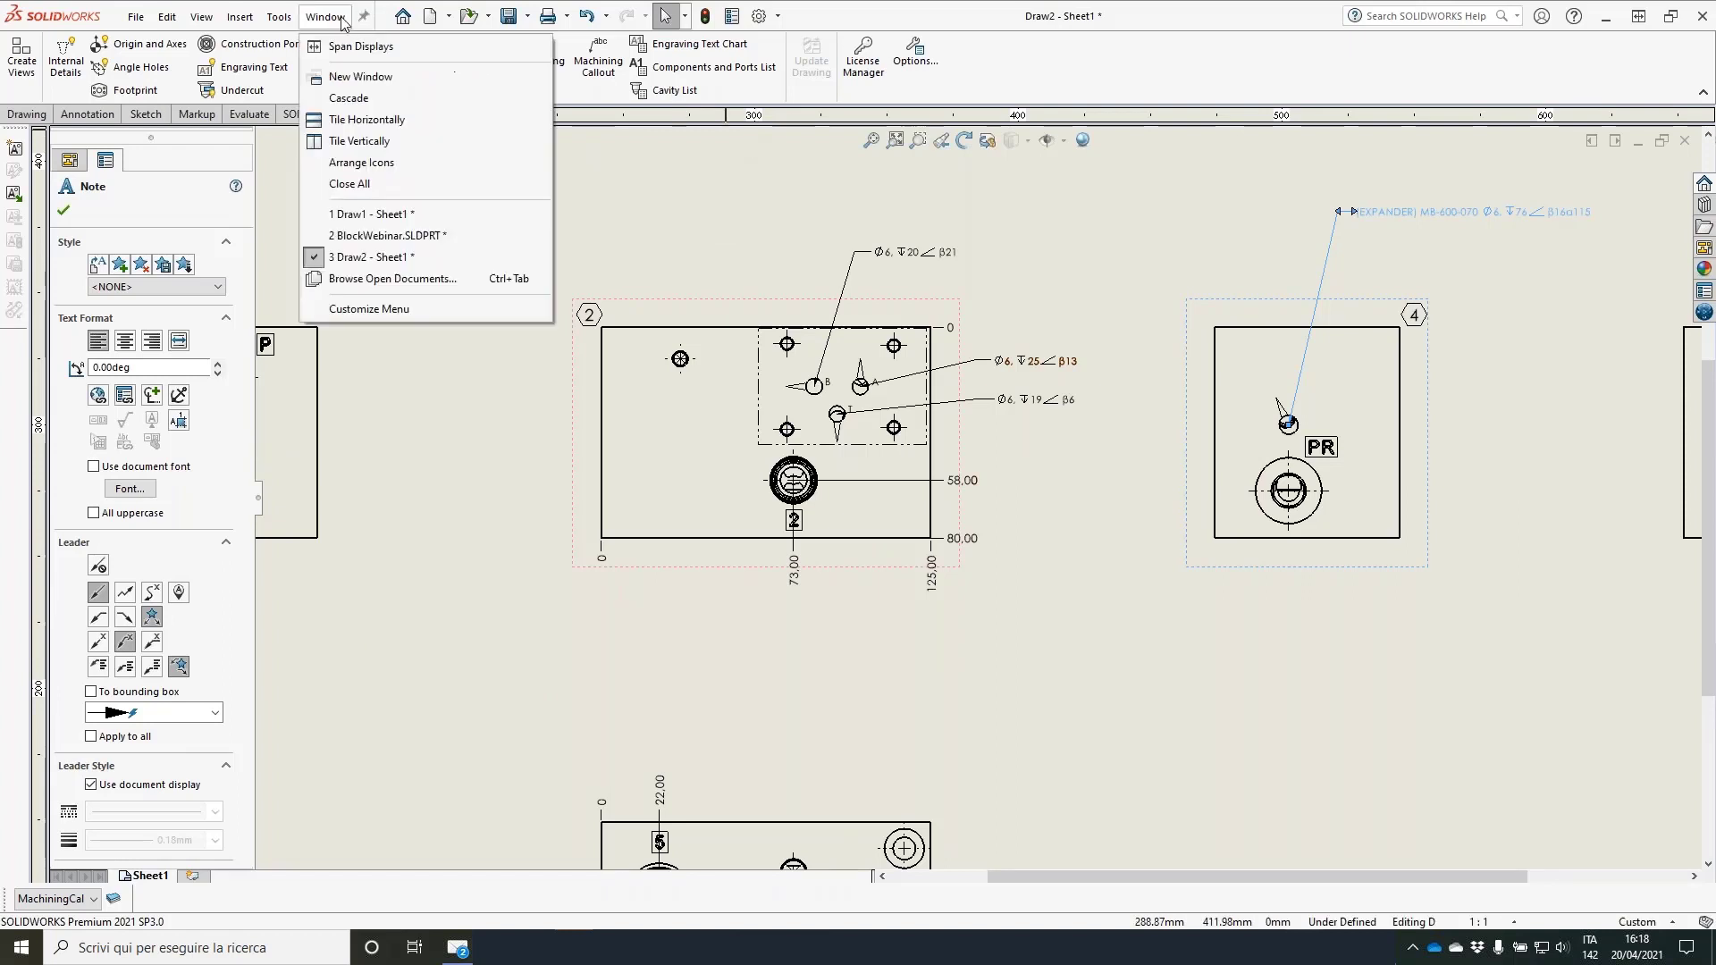
pyautogui.click(422, 238)
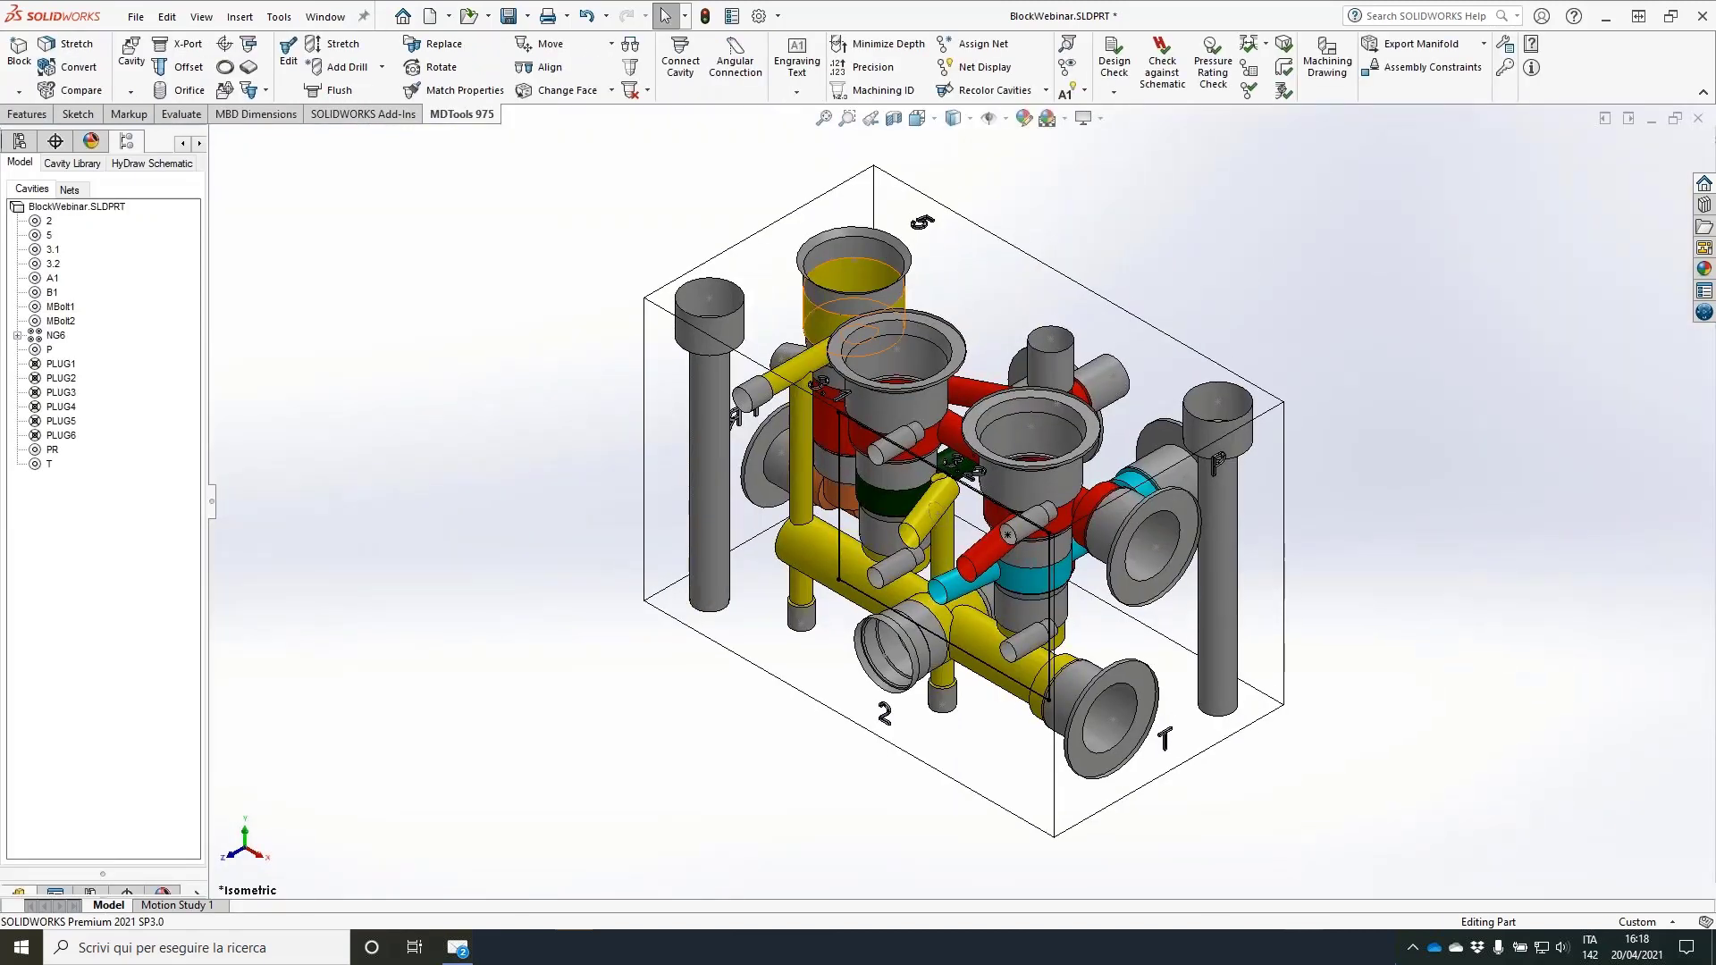
pyautogui.click(897, 267)
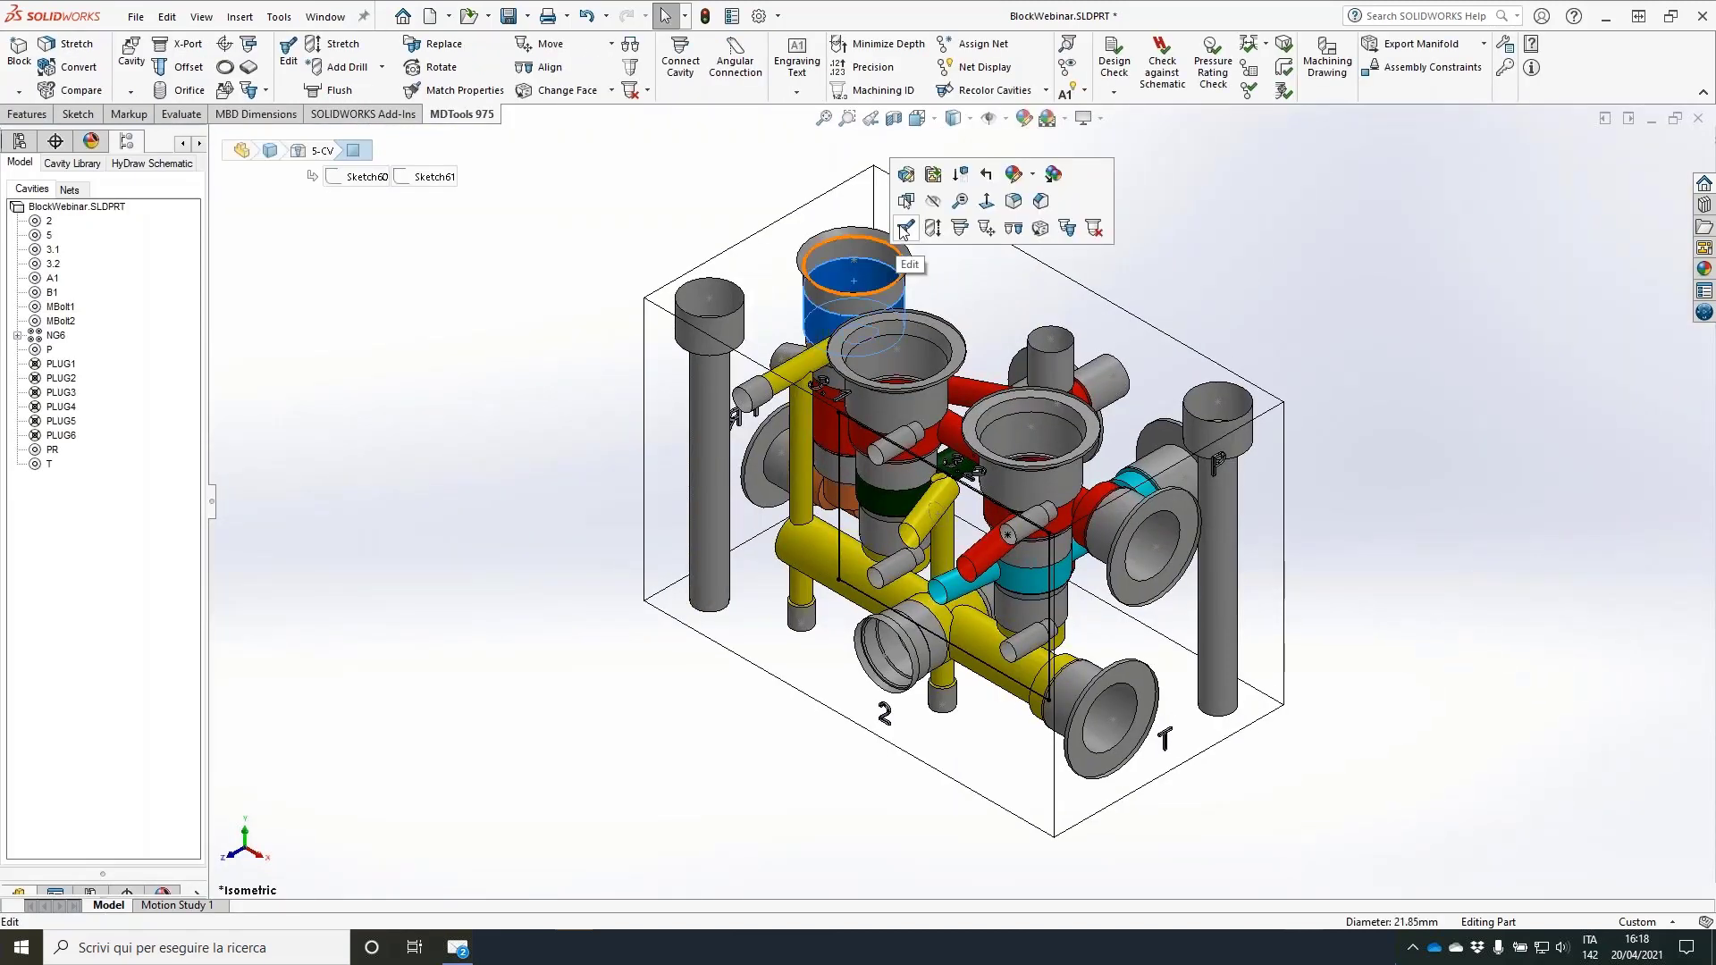
pyautogui.click(904, 229)
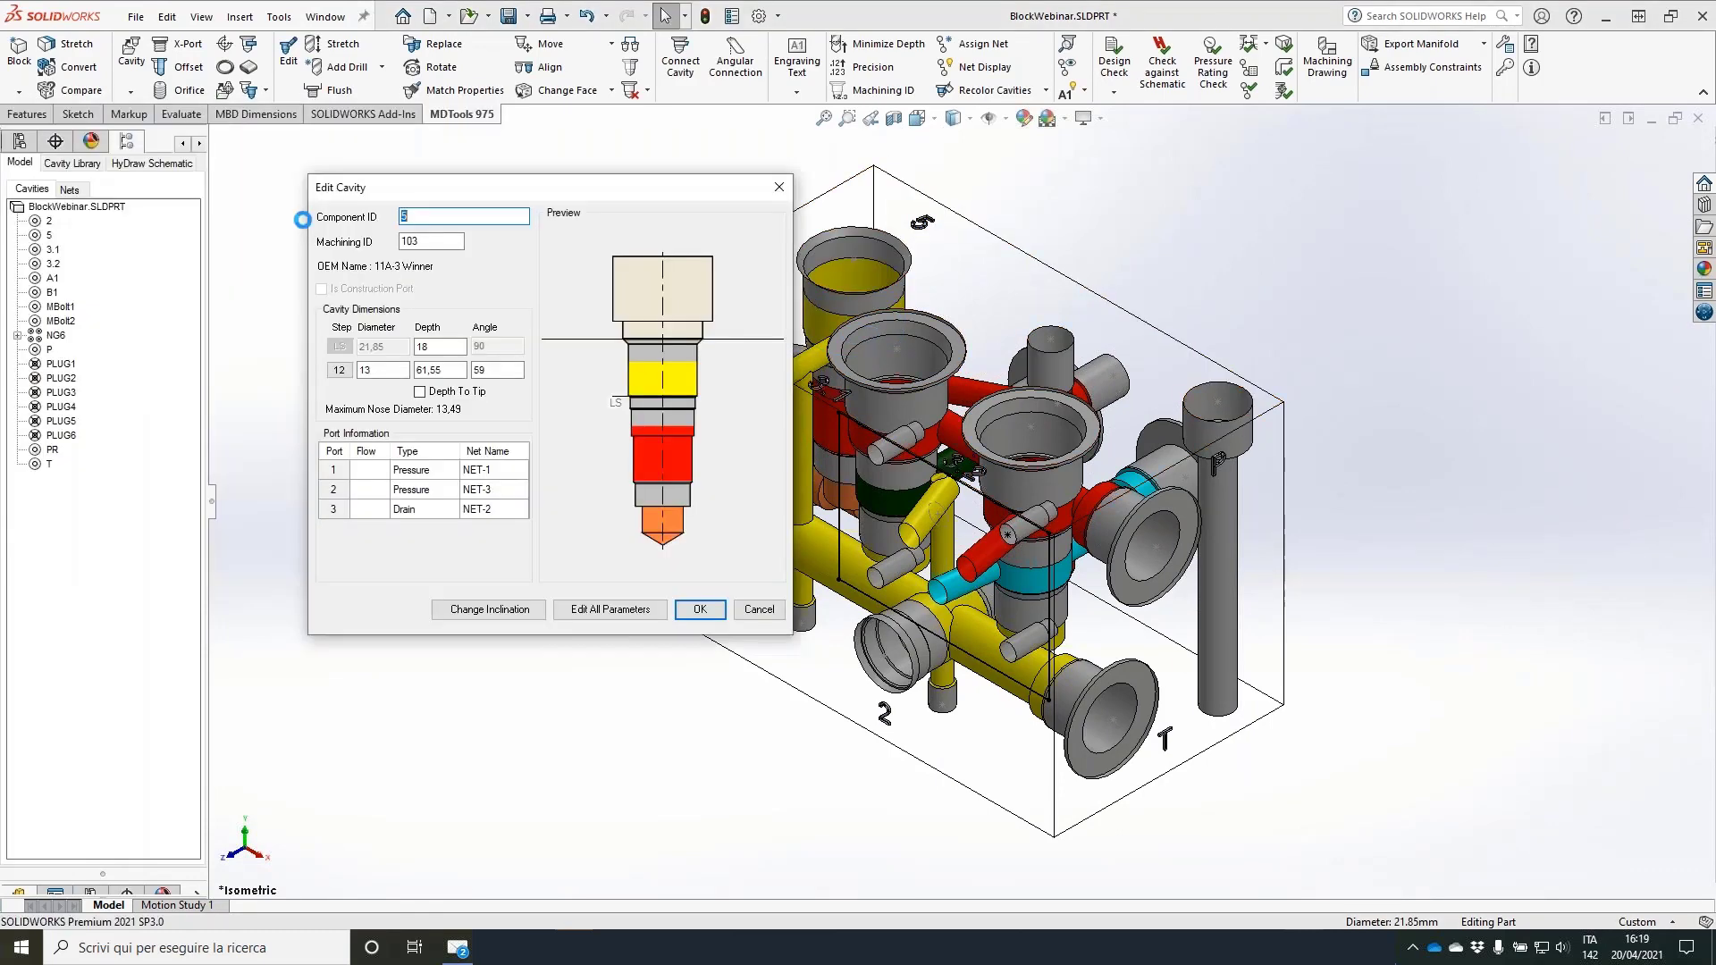
pyautogui.write('5')
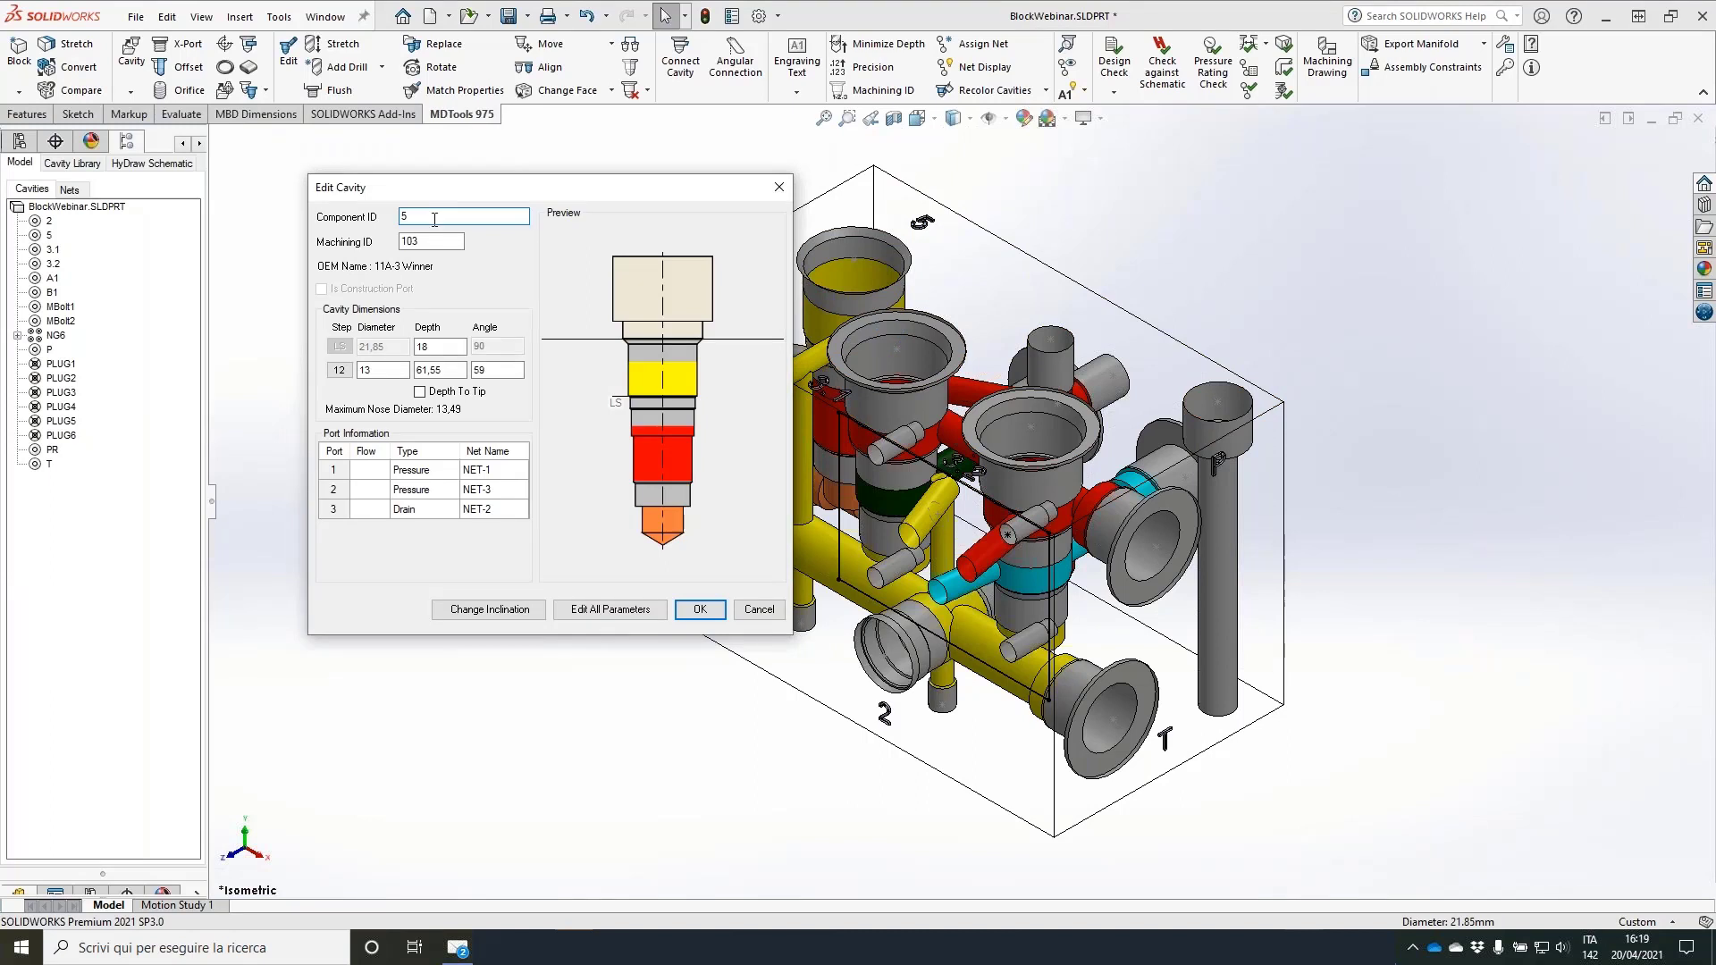
pyautogui.click(450, 244)
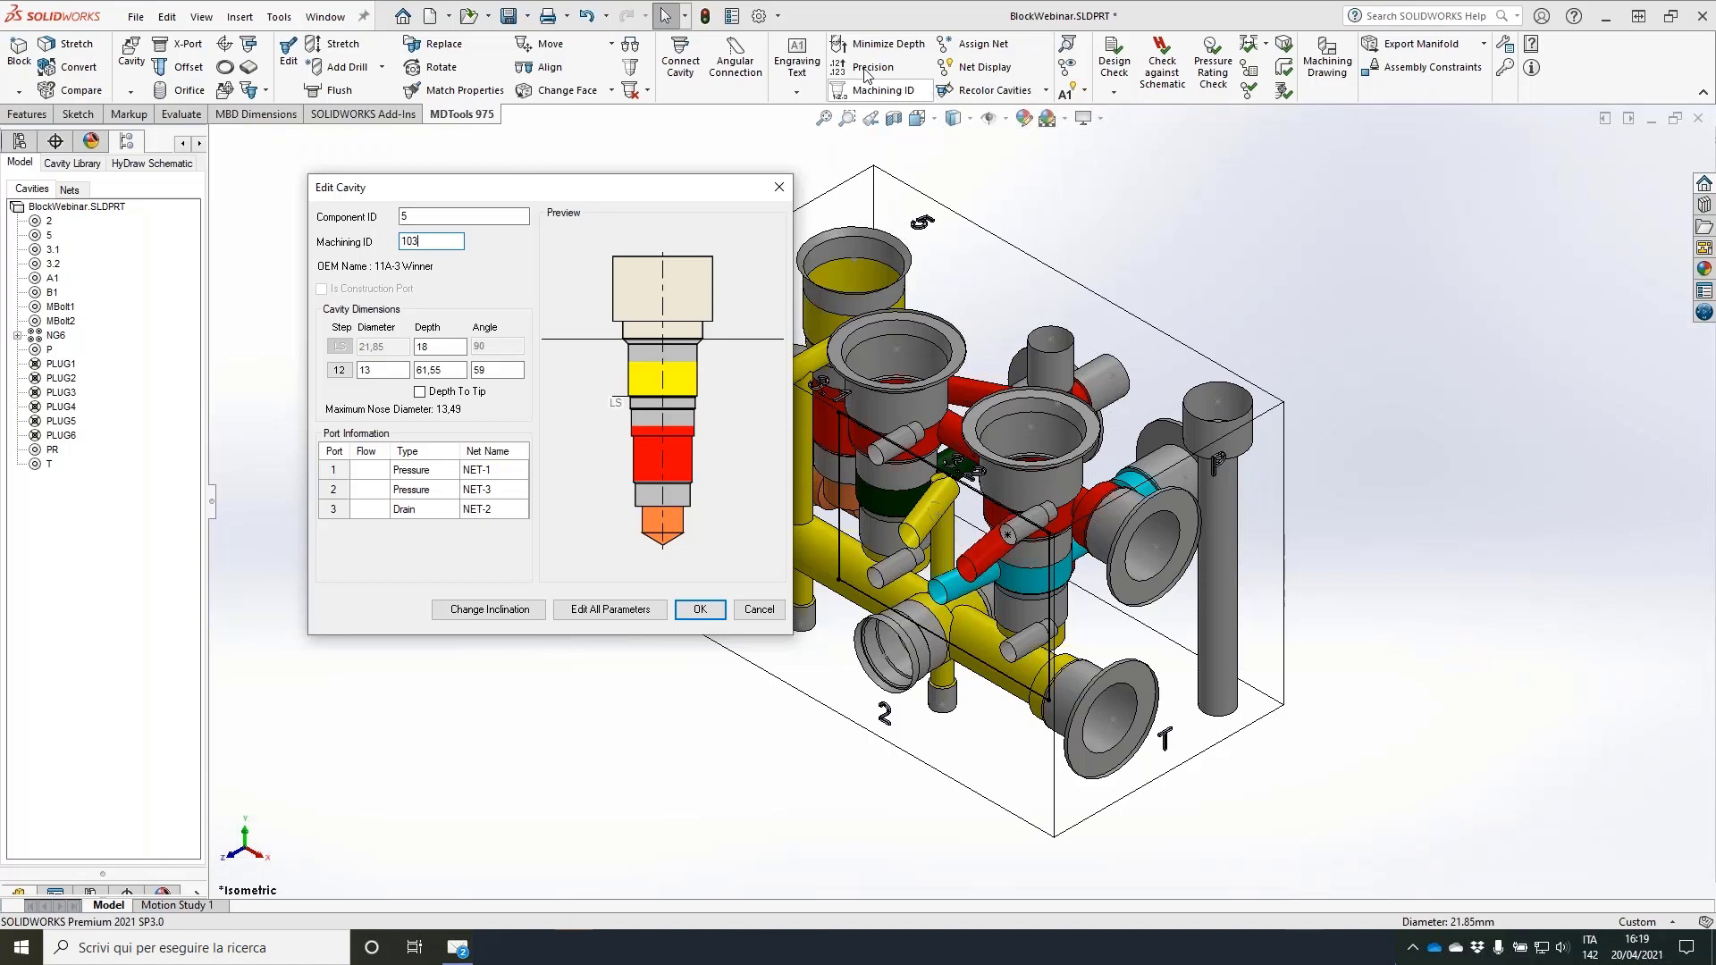
pyautogui.doubleClick(437, 240)
pyautogui.click(758, 611)
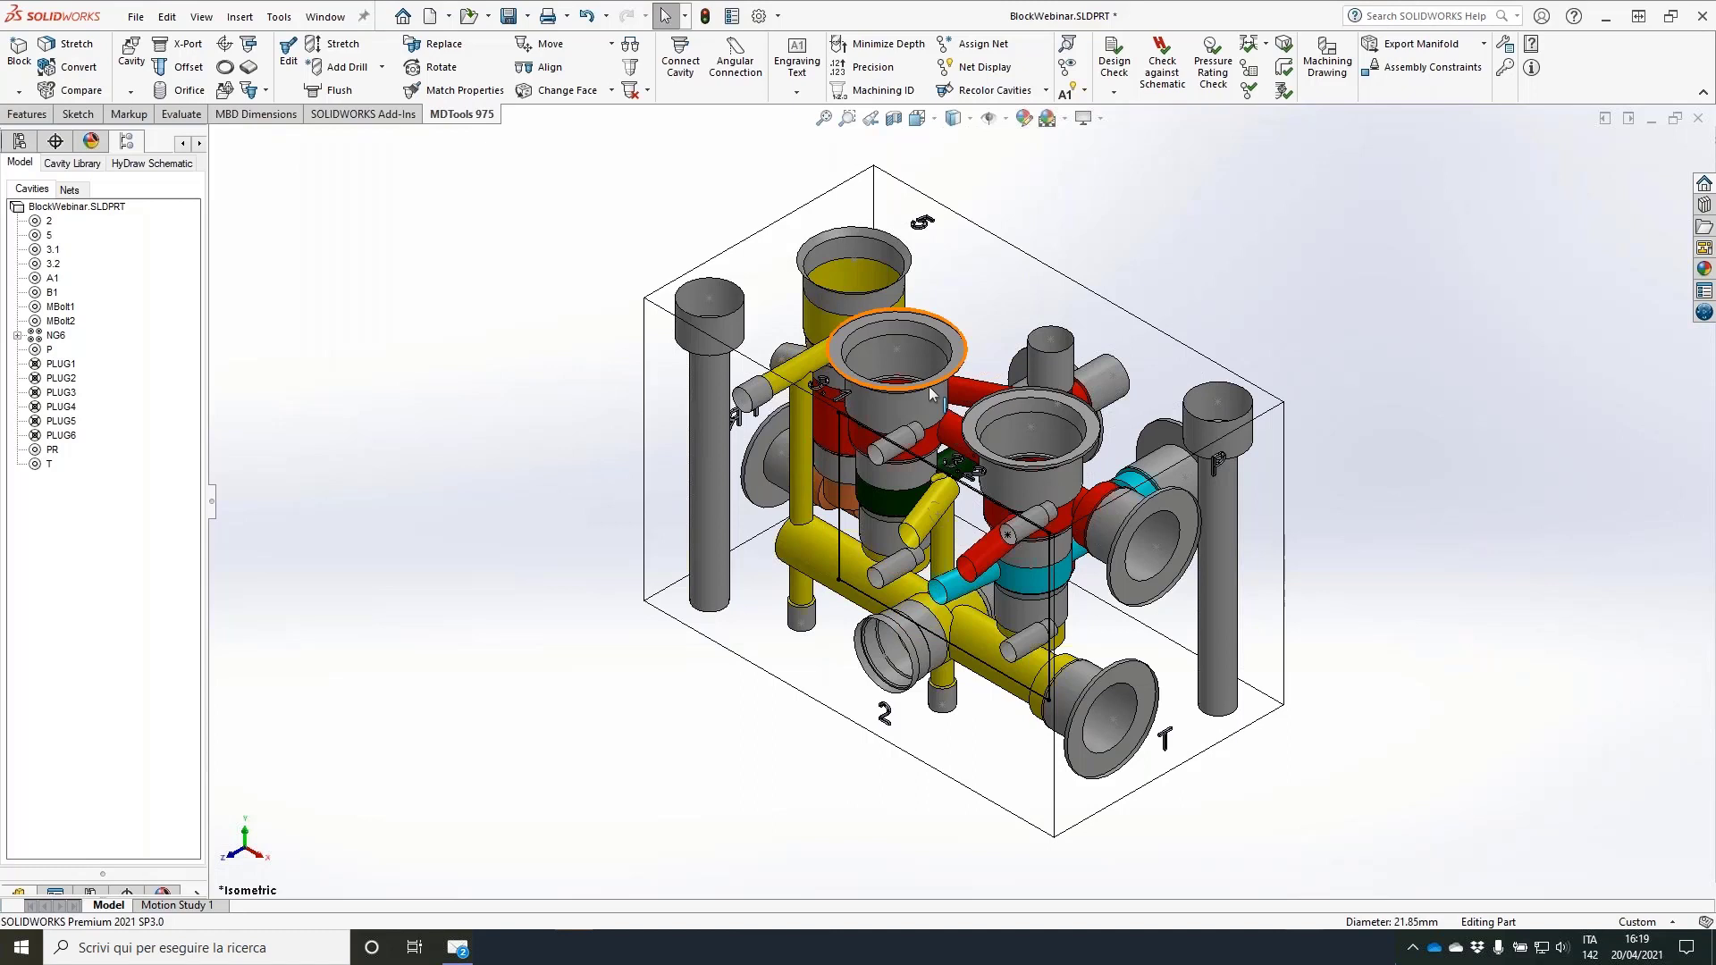
# Step: Check the component IDs and machining IDs of cavities 3.1 and 3.2, leaving both cavities unedited
pyautogui.click(1025, 416)
pyautogui.click(889, 347)
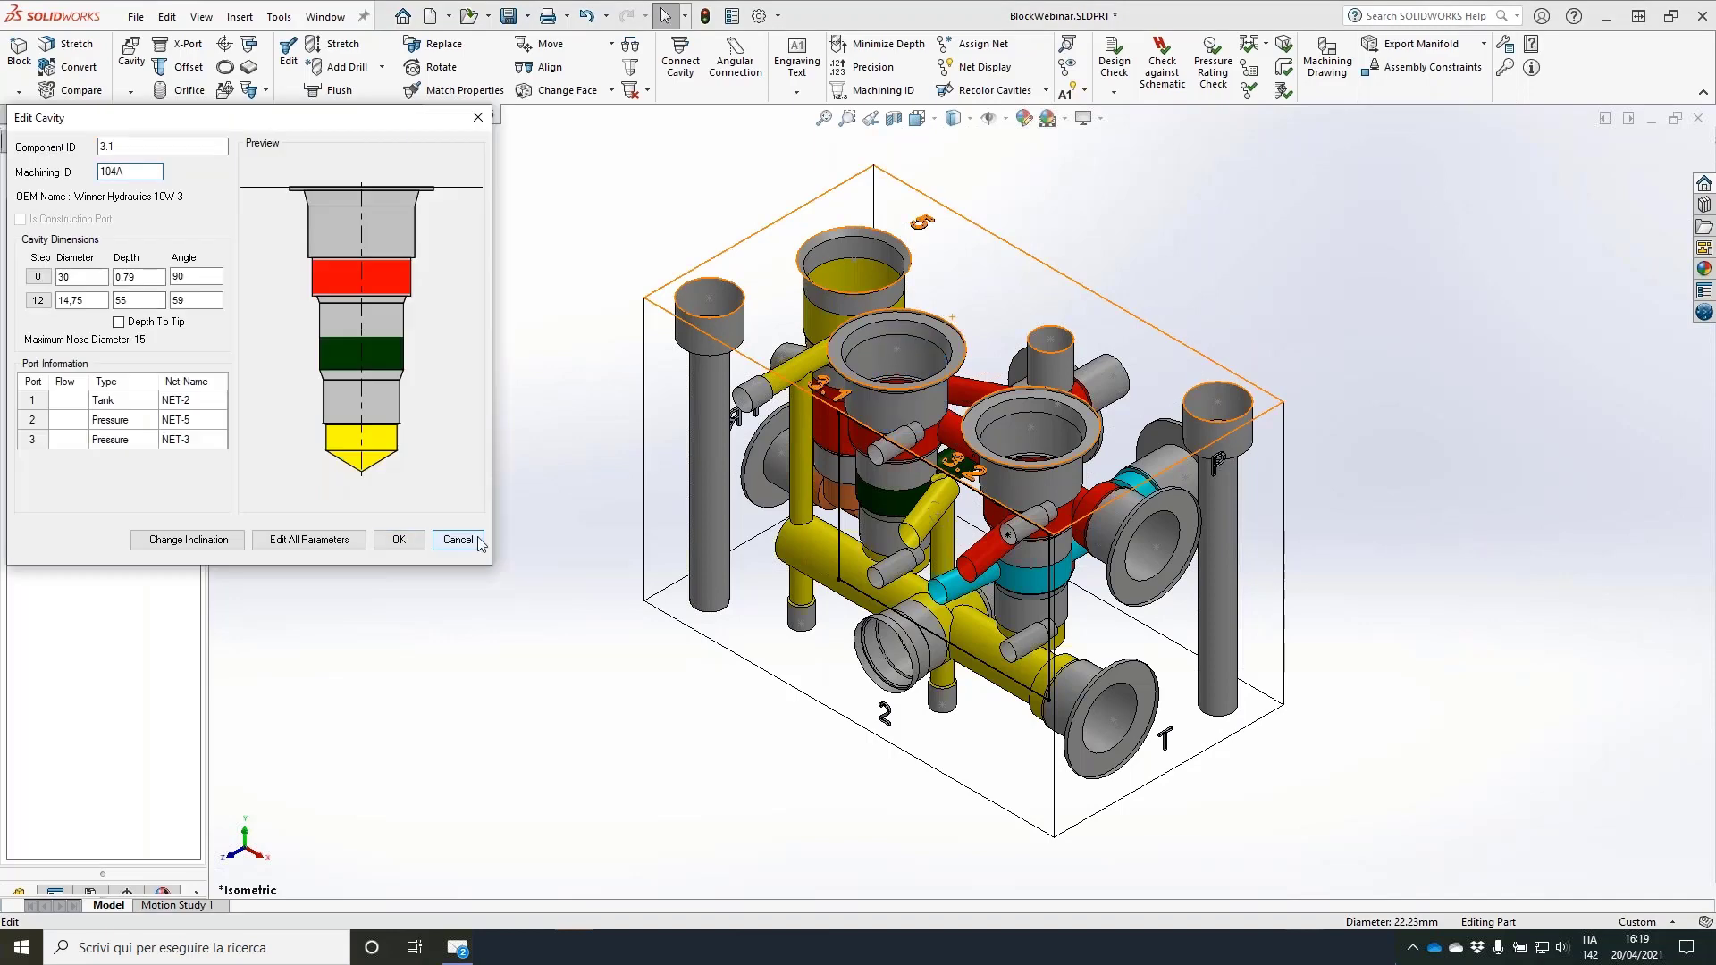
pyautogui.click(459, 540)
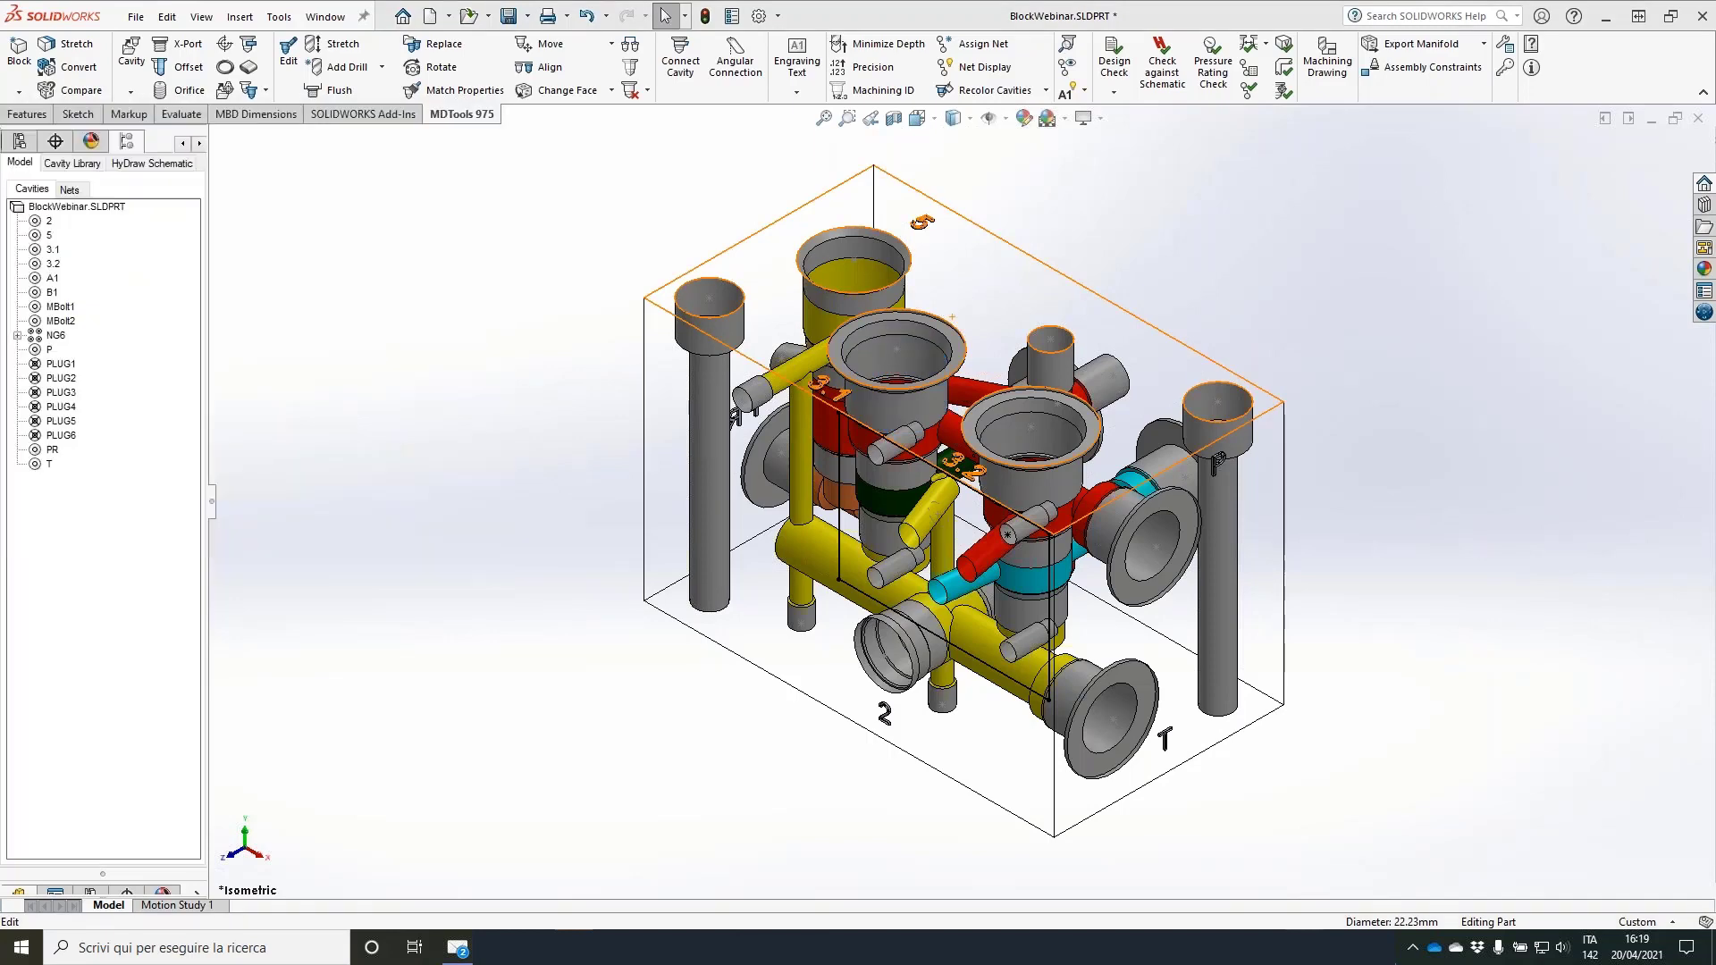
pyautogui.click(1077, 420)
pyautogui.click(1122, 388)
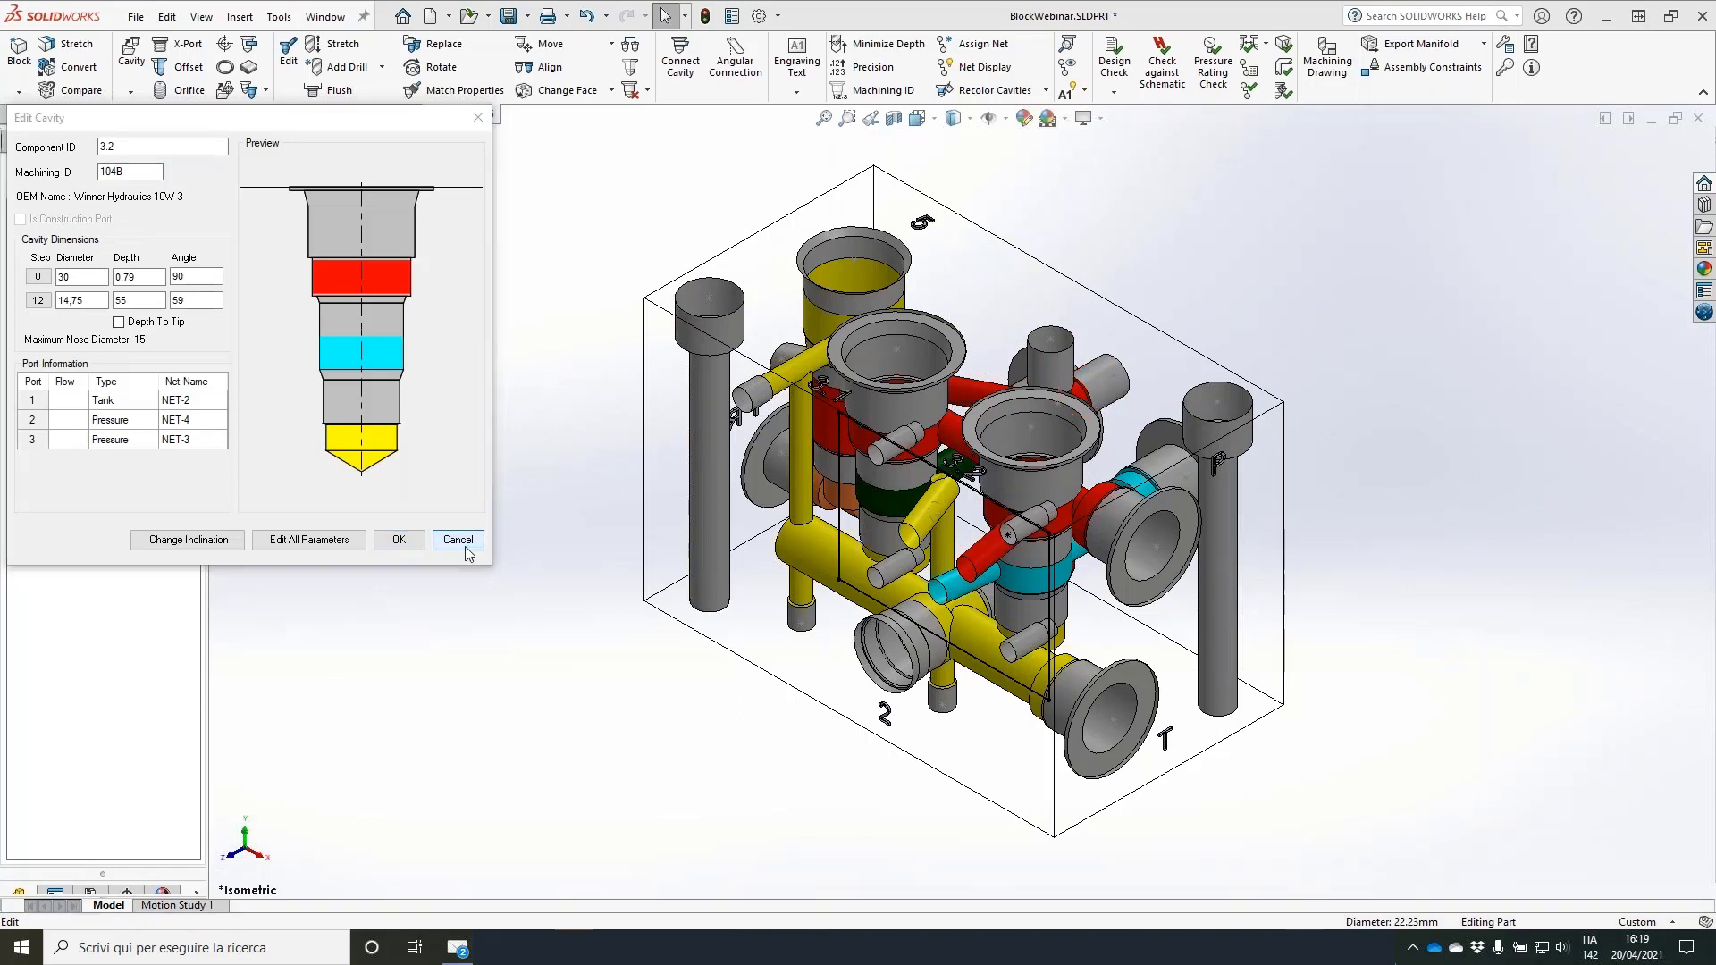
pyautogui.click(458, 541)
# Step: Return to the Draw2 drawing and create a new machining chart format named Webinar
pyautogui.click(325, 16)
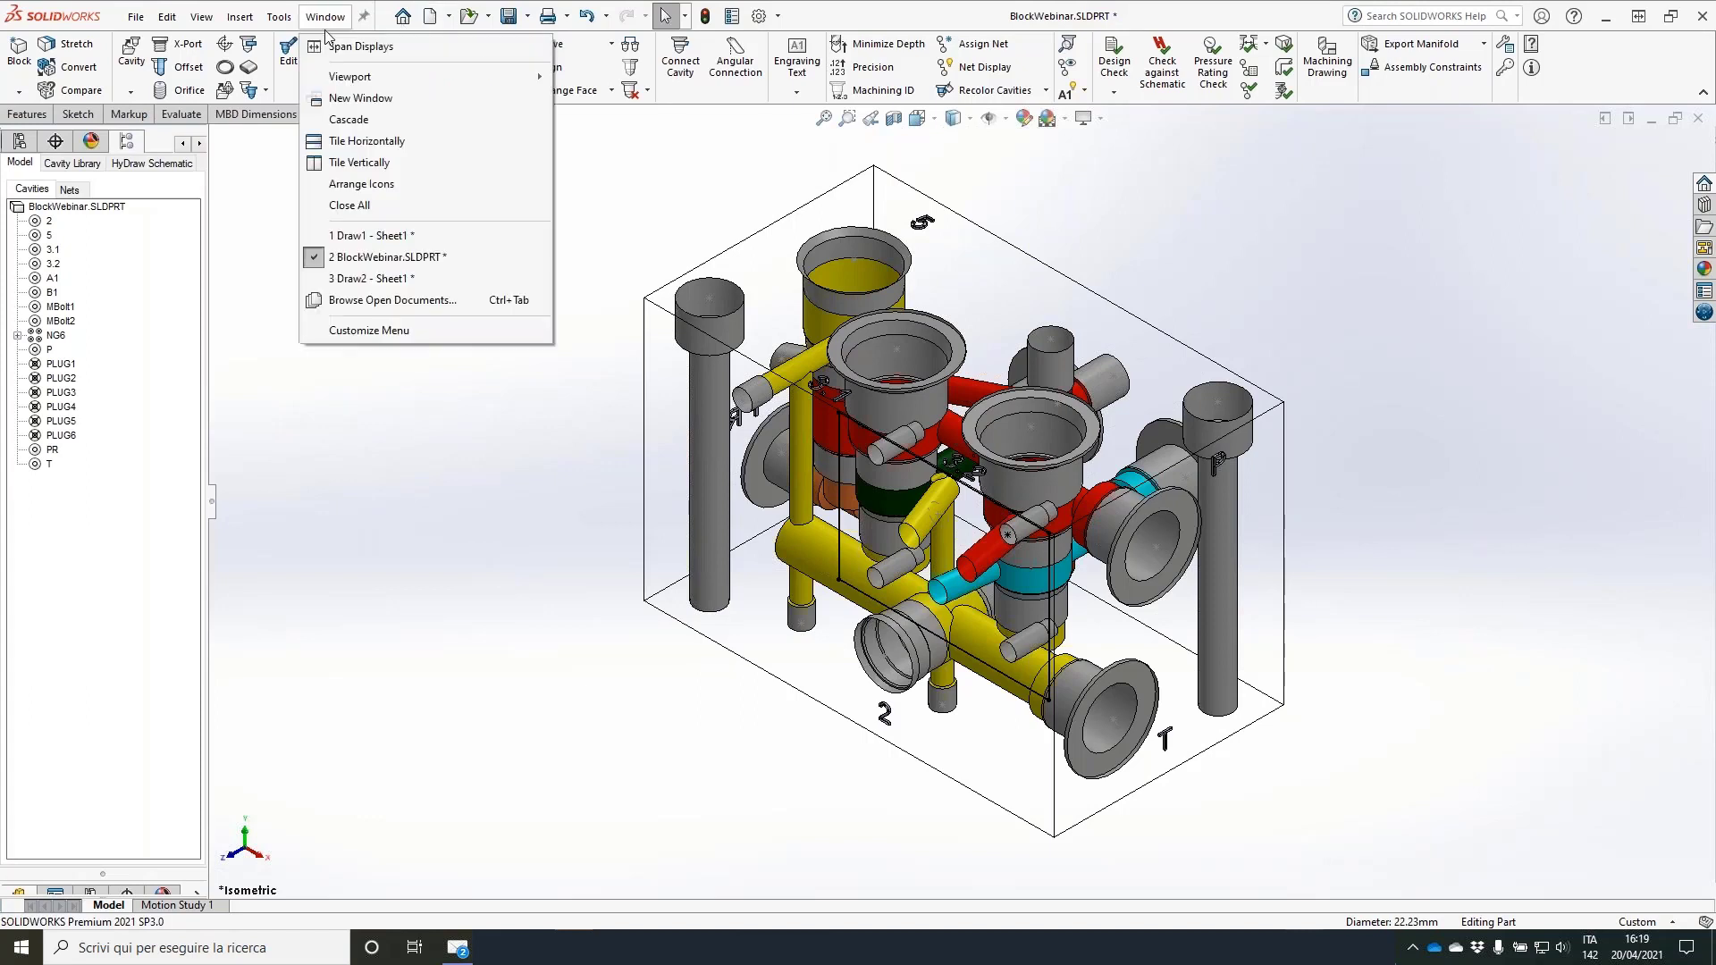
pyautogui.click(396, 280)
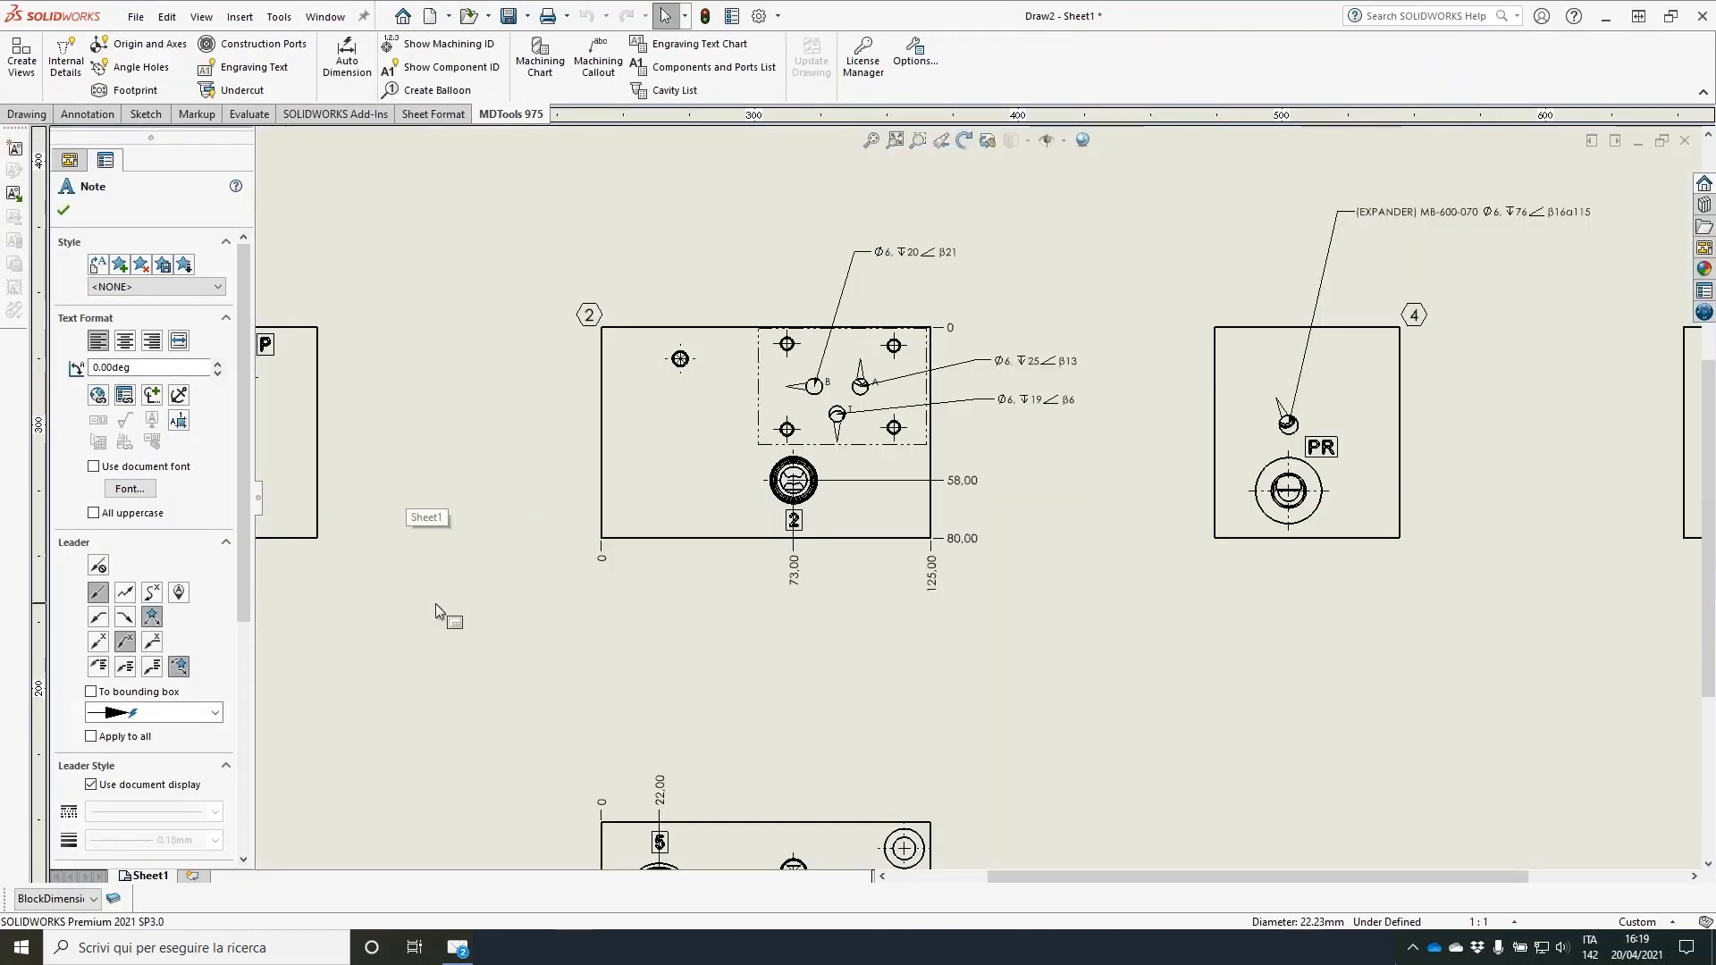
pyautogui.moveTo(437, 603); pyautogui.dragTo(669, 434, button='middle')
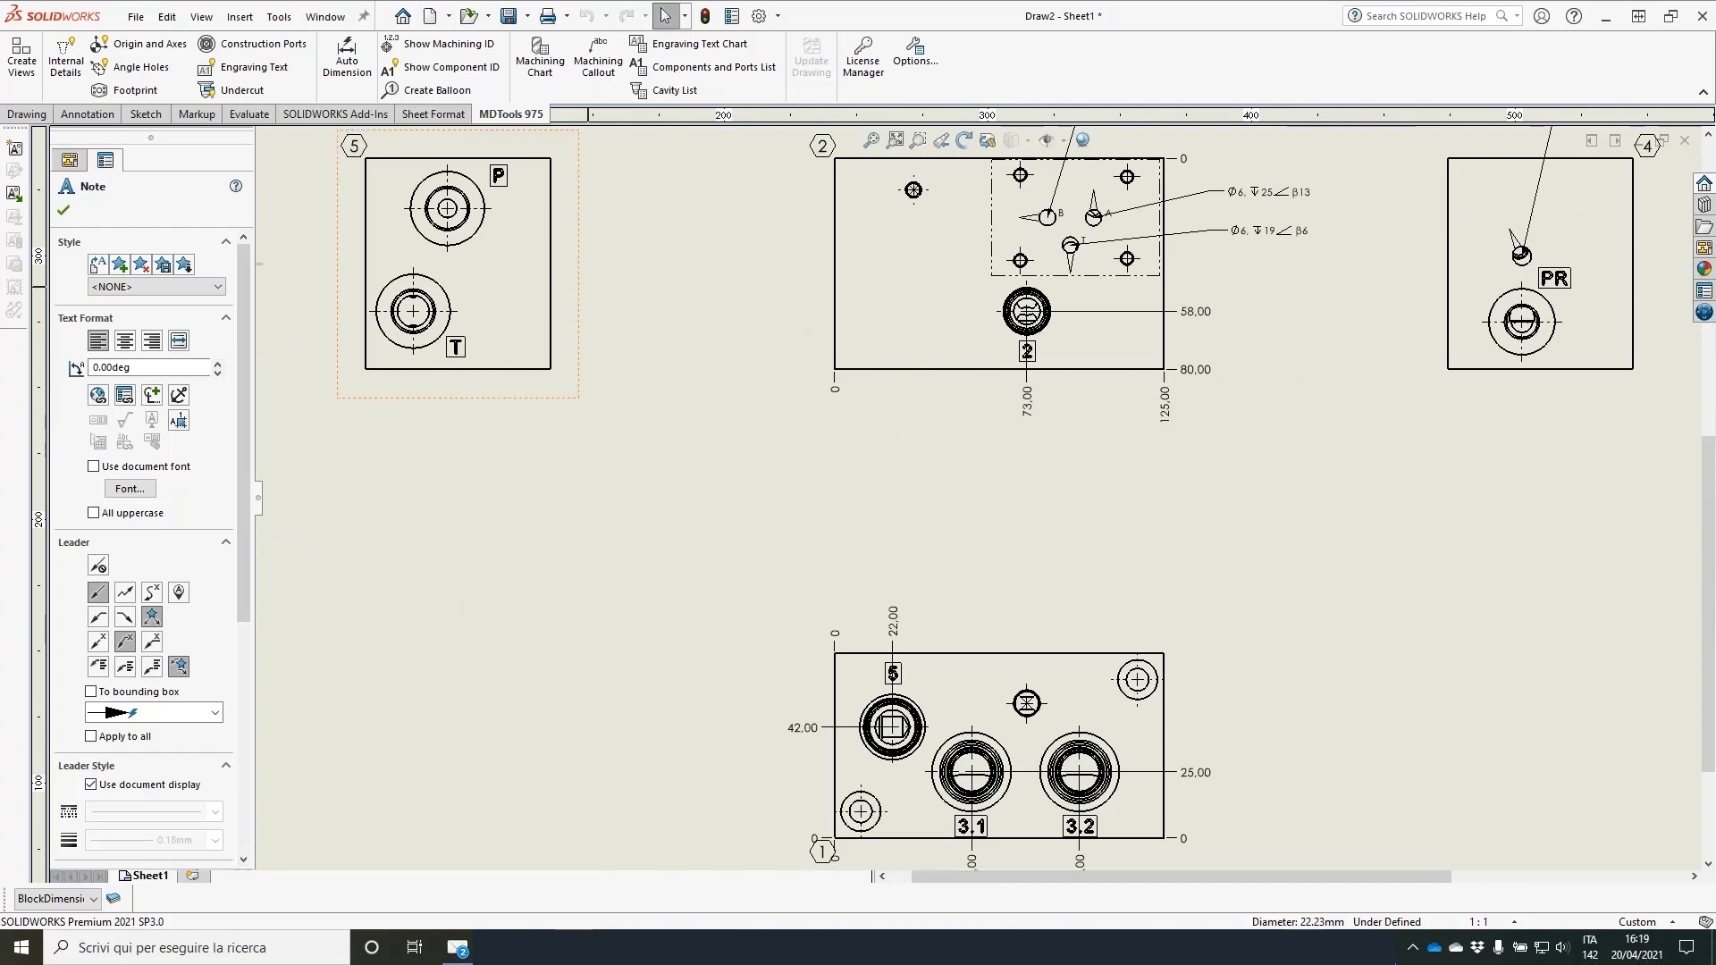
pyautogui.click(539, 58)
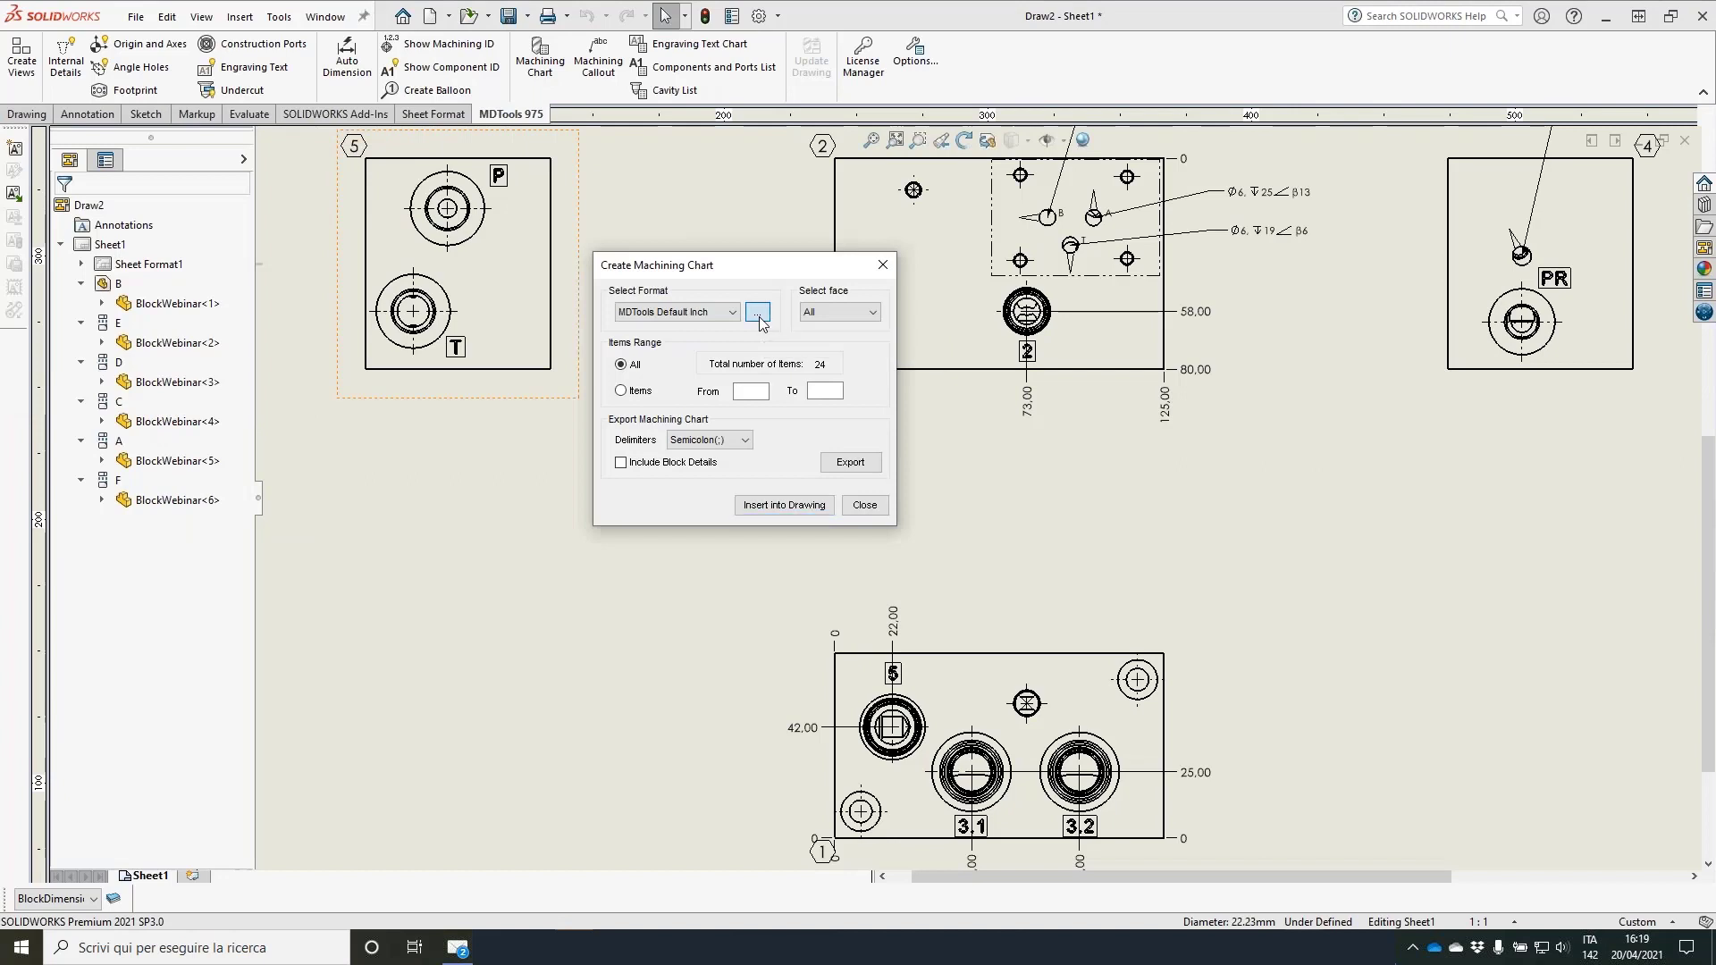
pyautogui.click(758, 311)
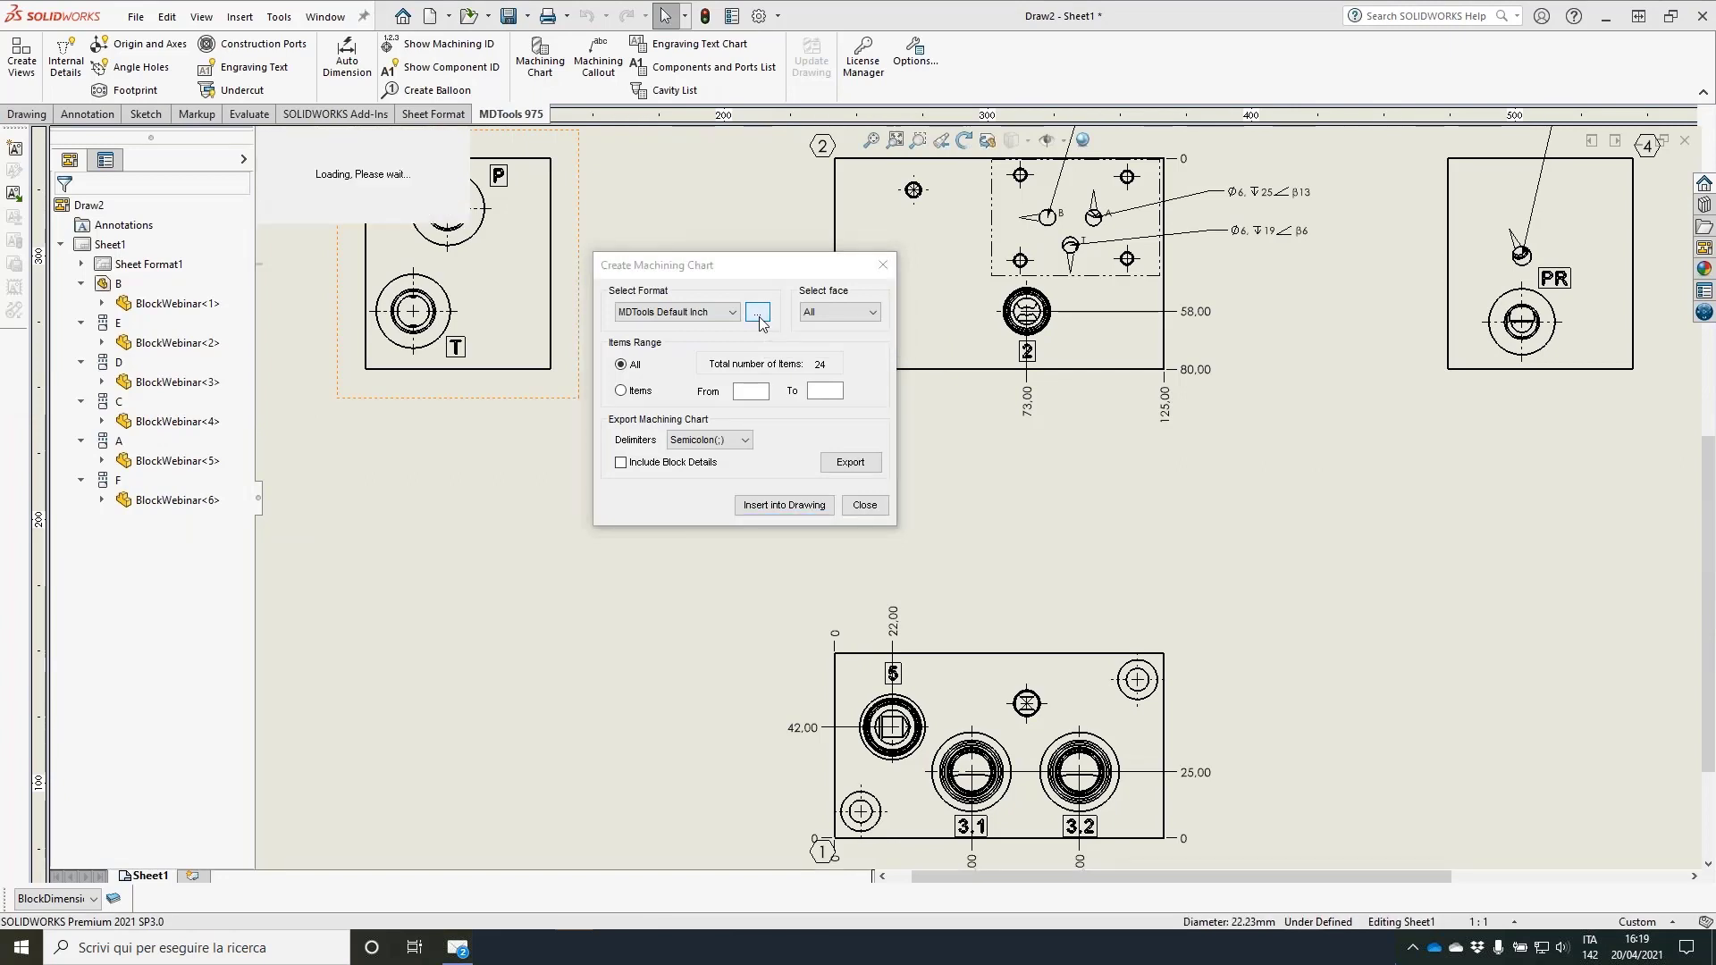
pyautogui.click(114, 432)
pyautogui.write('W')
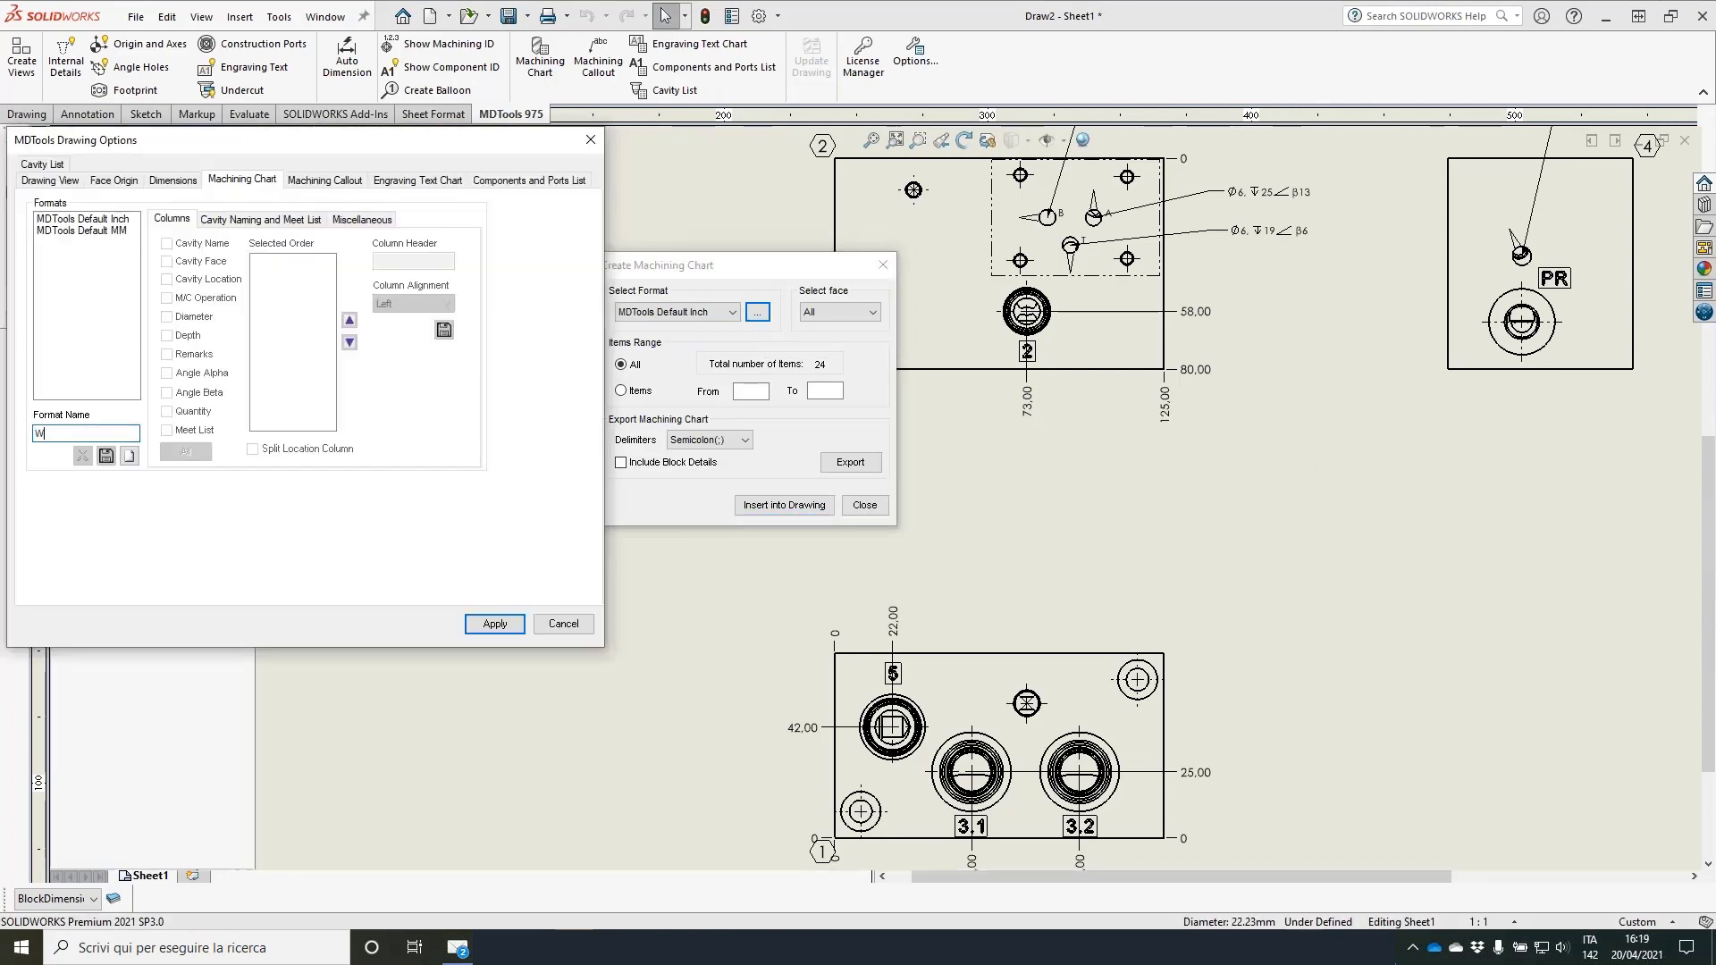
pyautogui.write('ebinar')
pyautogui.click(130, 456)
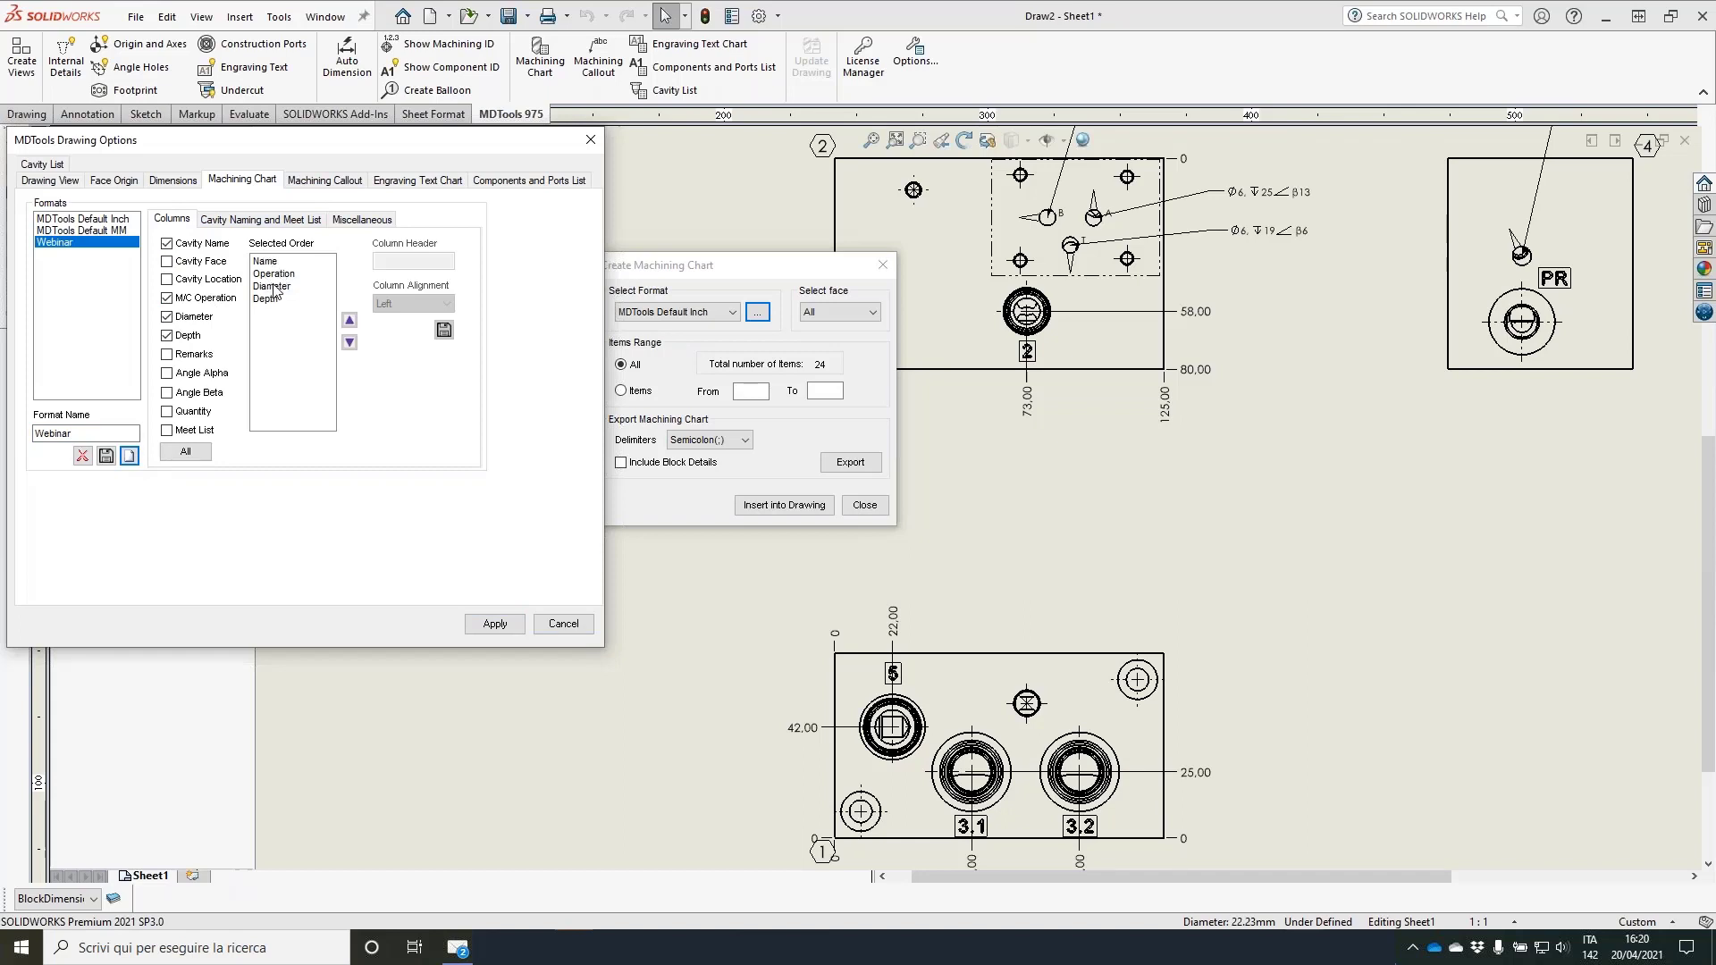
# Step: Include the cavity name, M/C operation, diameter, depth, remarks, angle alpha, angle beta and meet list columns in the Webinar chart format
pyautogui.click(166, 354)
pyautogui.click(166, 373)
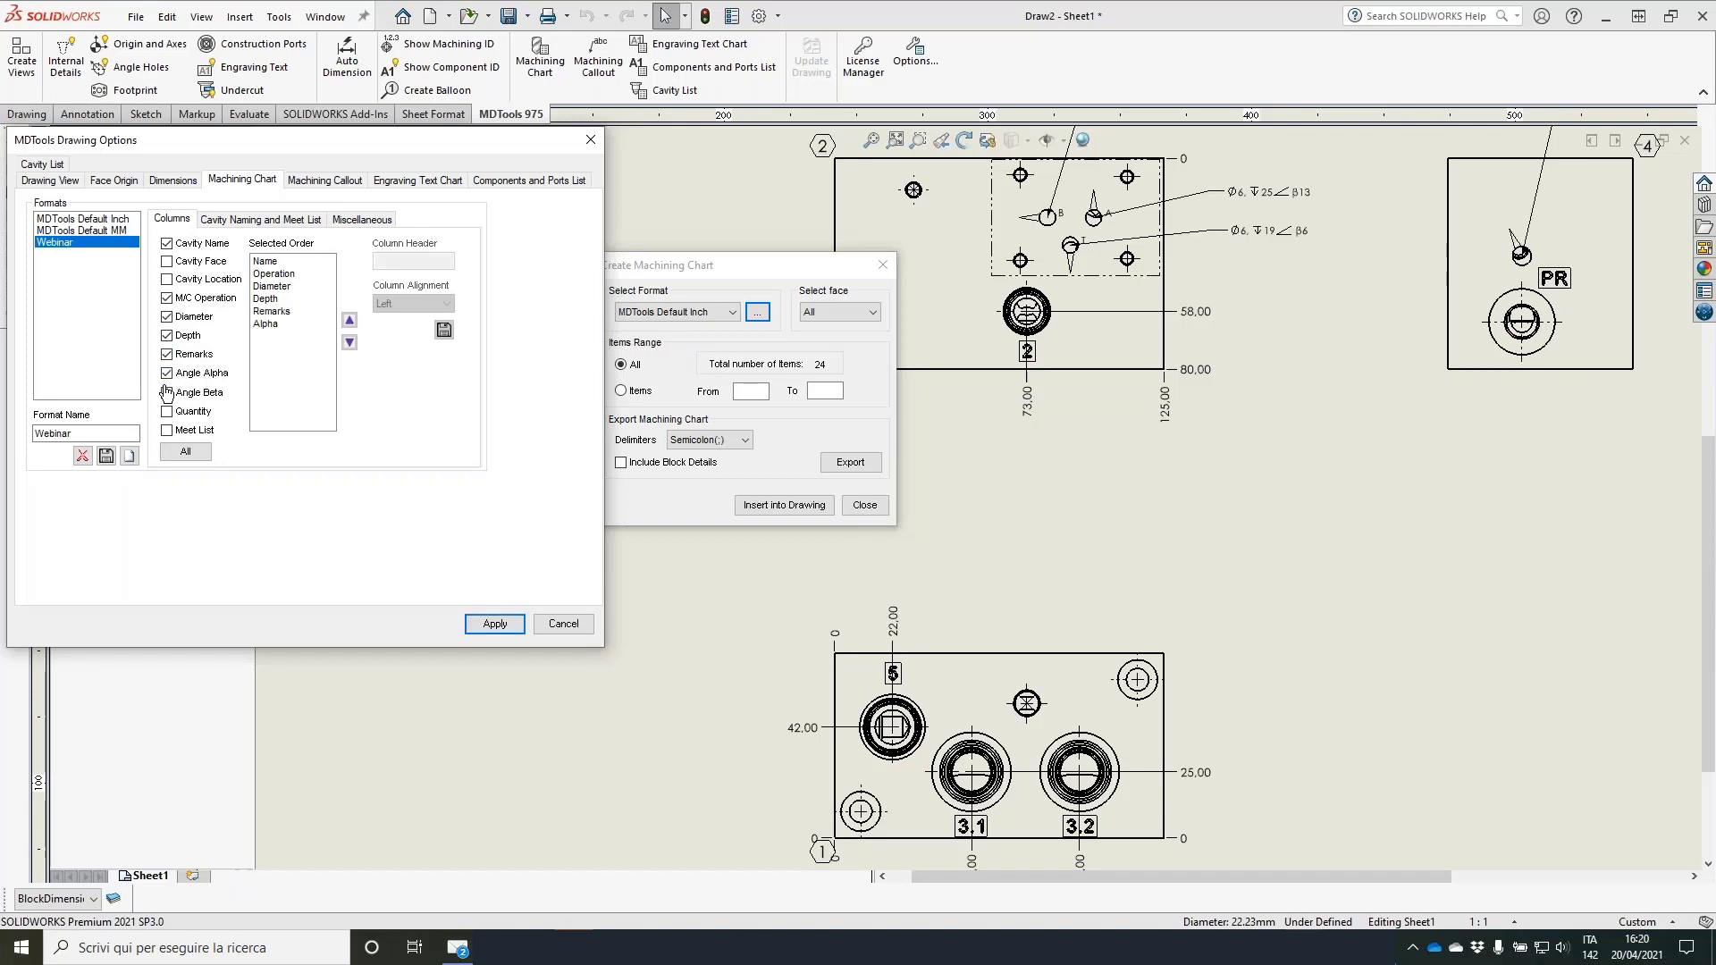
pyautogui.click(167, 392)
pyautogui.click(166, 431)
# Step: Set the Webinar format's cavity naming to Option 3, number followed by alphabet
pyautogui.click(281, 235)
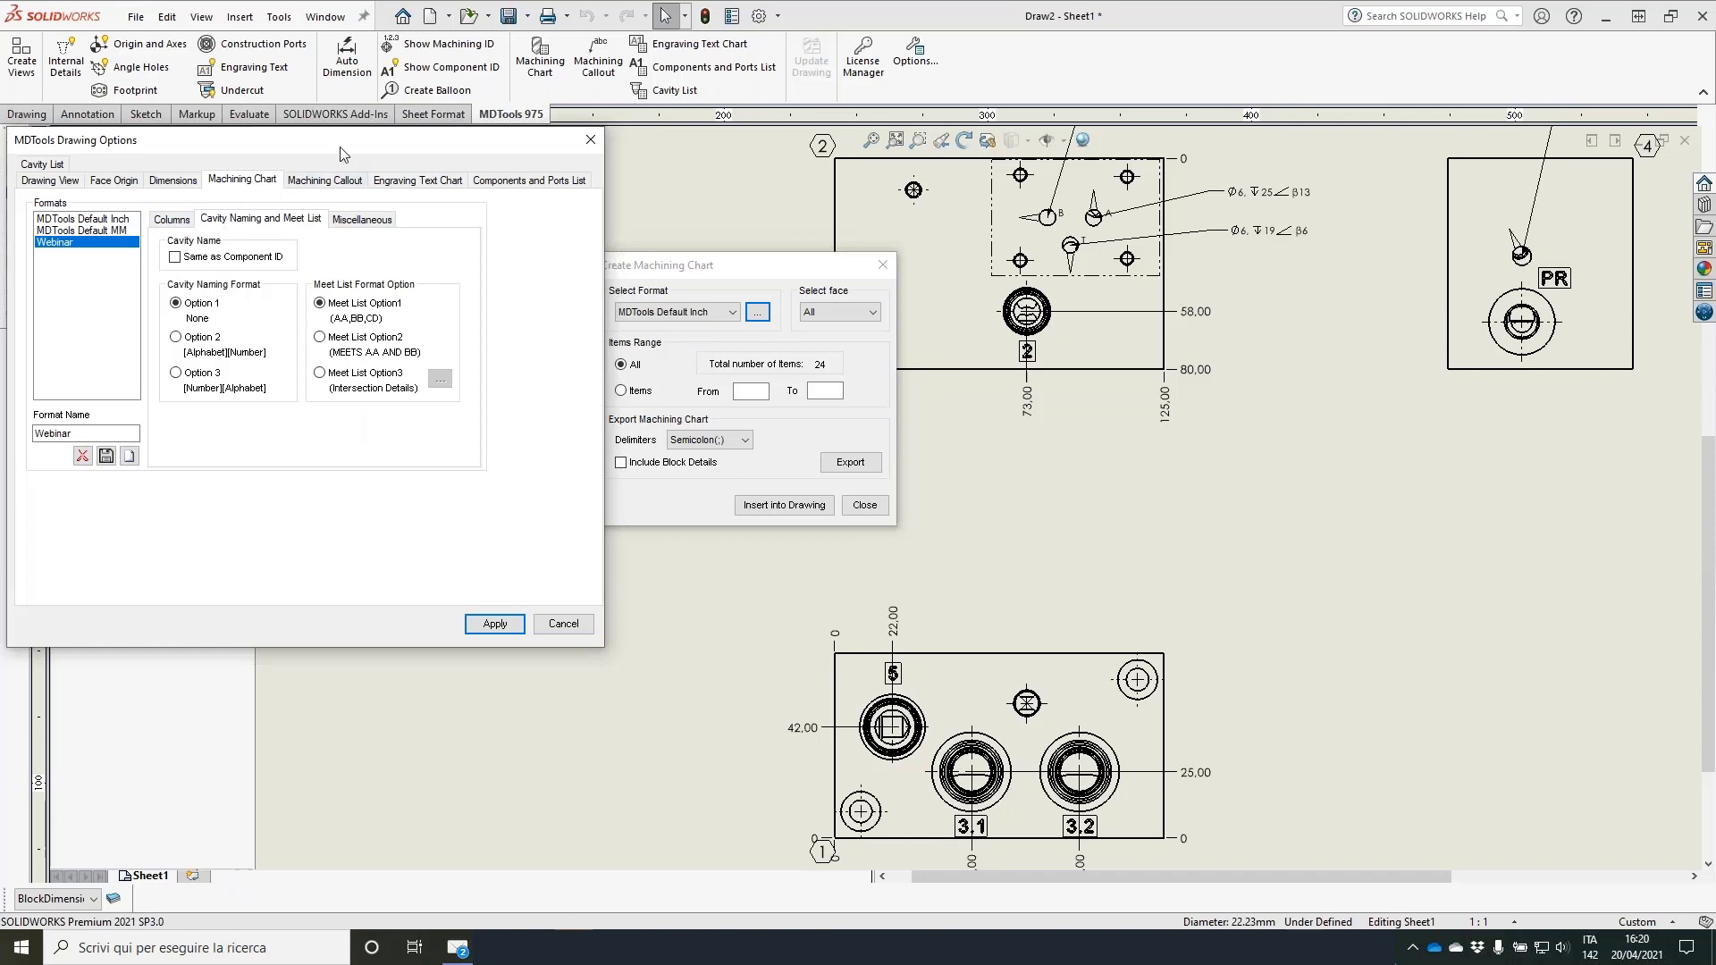
pyautogui.moveTo(340, 154); pyautogui.dragTo(544, 184)
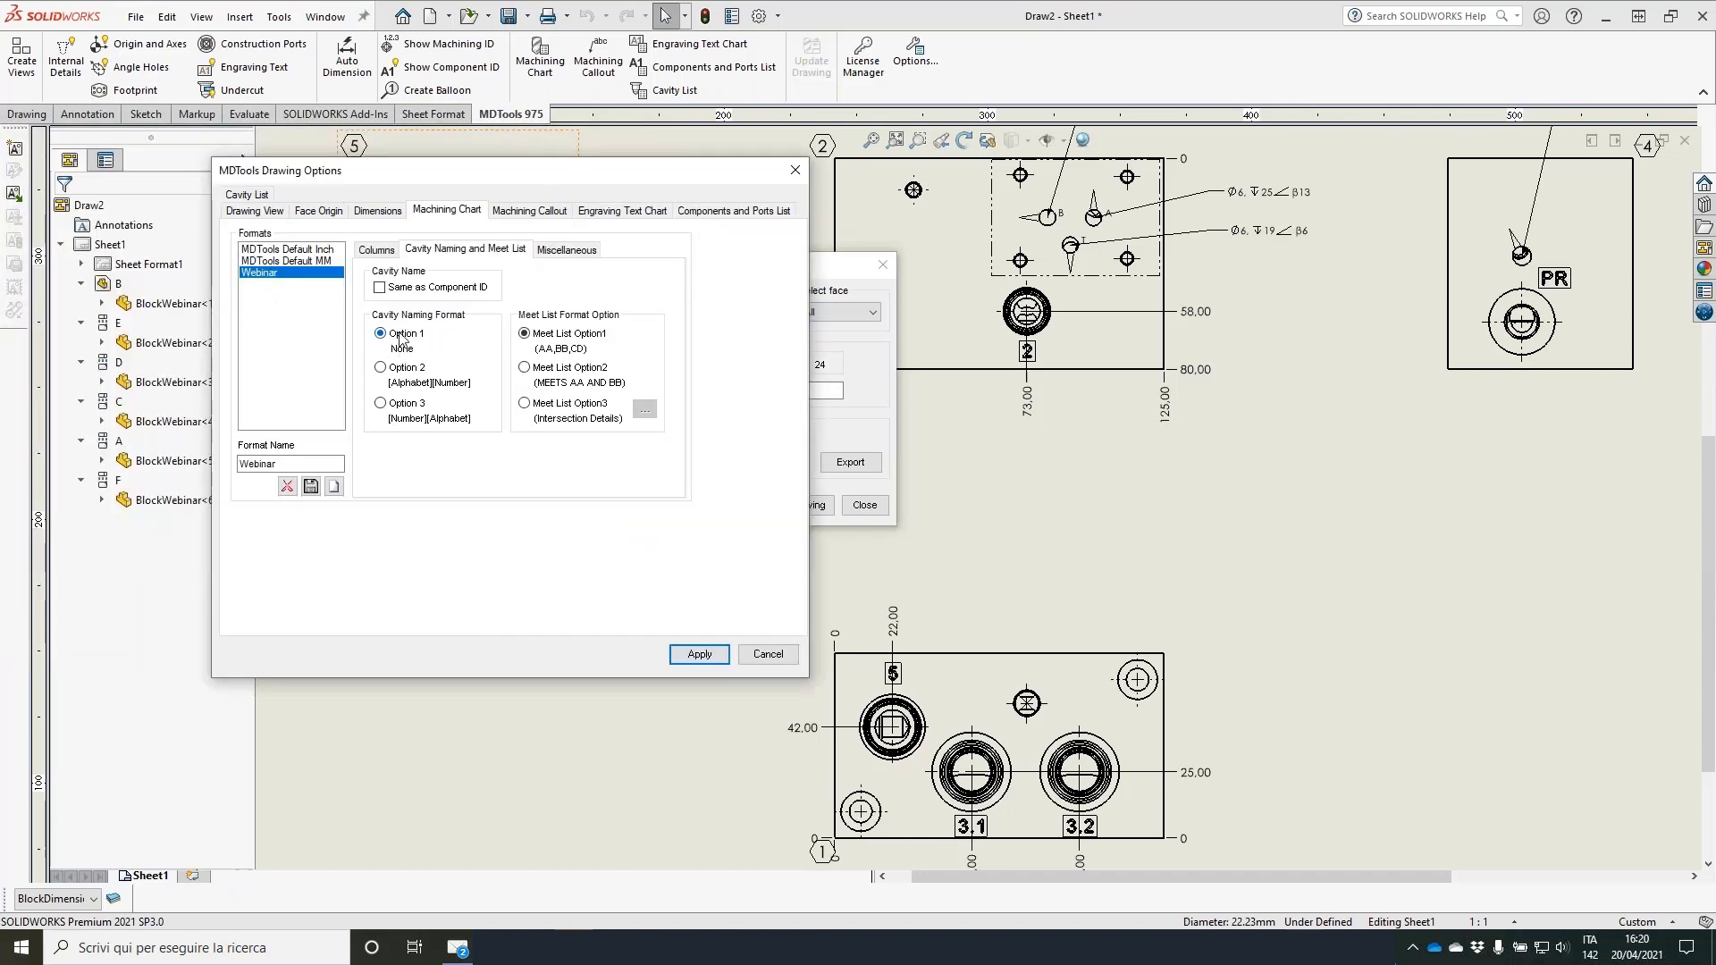
pyautogui.click(381, 404)
# Step: Try the intersection details meet list format, review its available columns and return to Meet List Option1
pyautogui.click(525, 404)
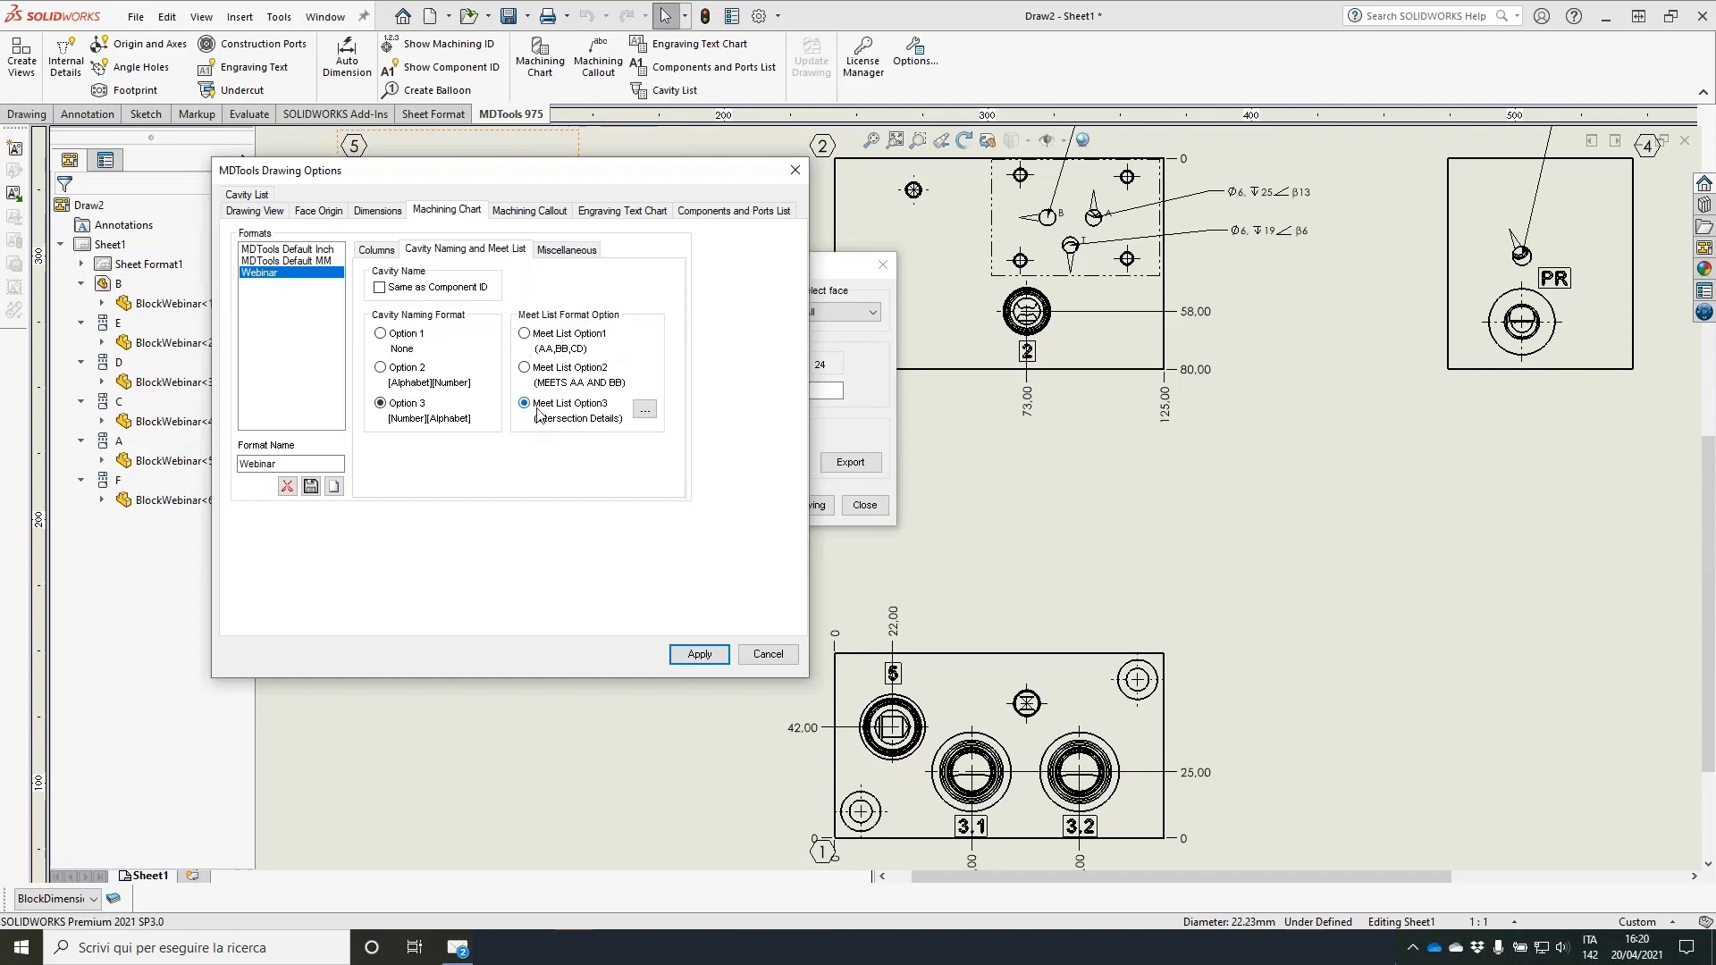
pyautogui.click(645, 410)
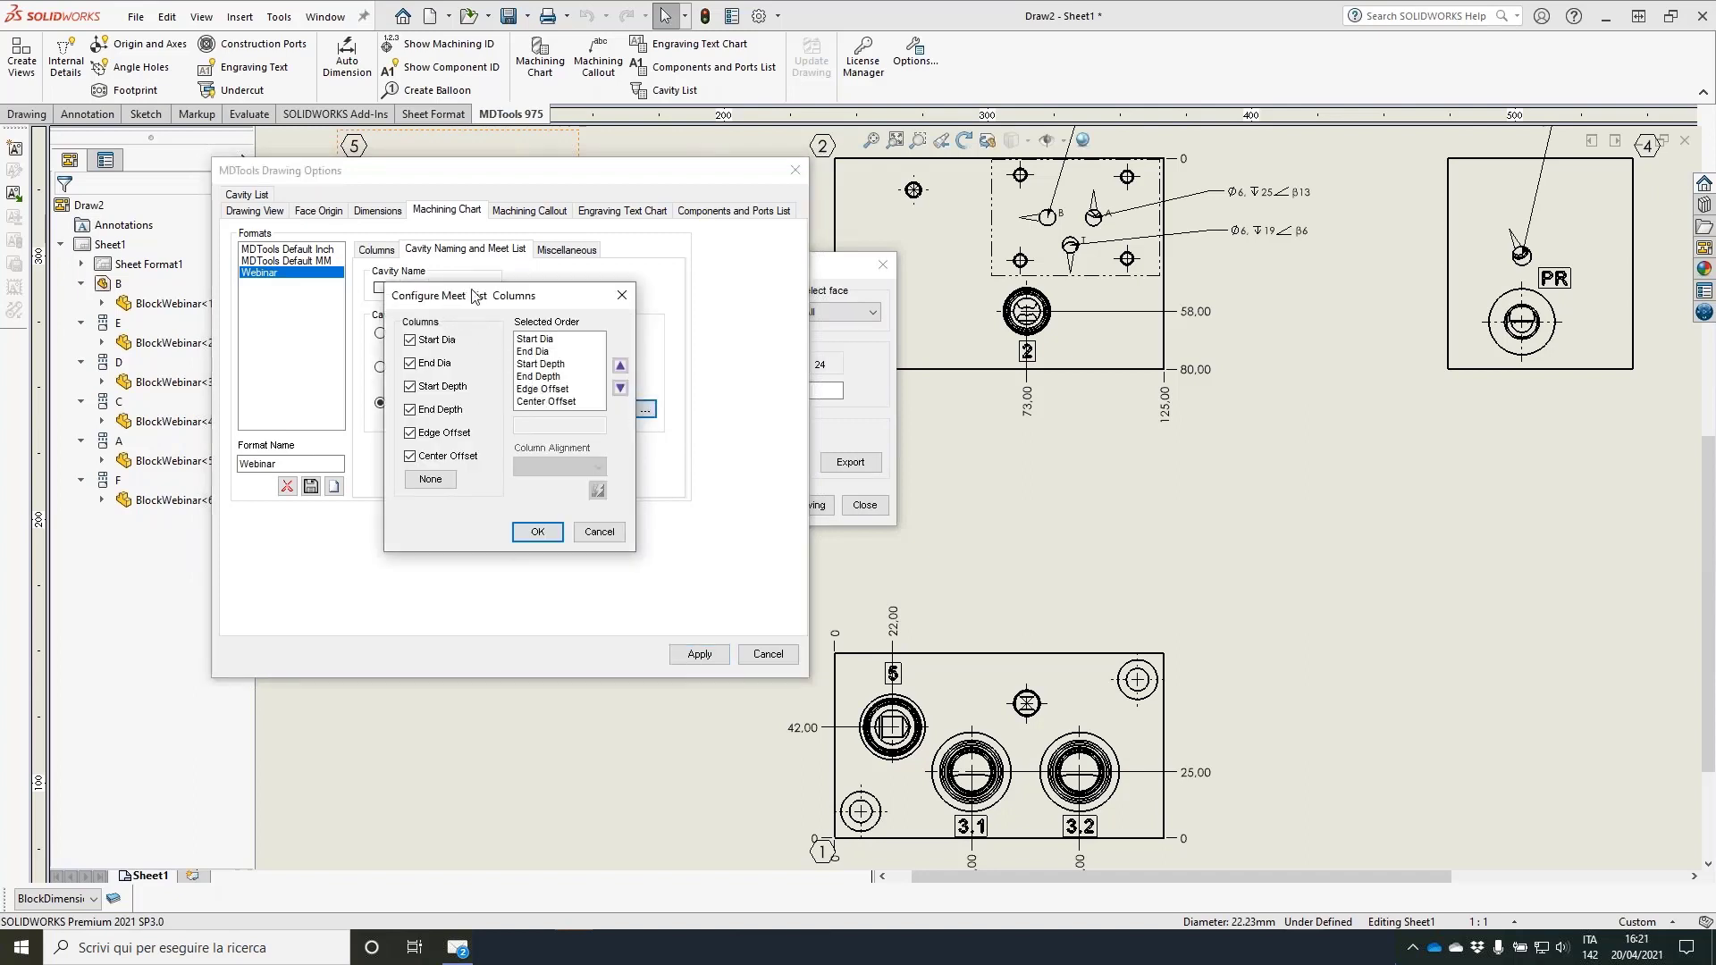
pyautogui.moveTo(472, 295); pyautogui.dragTo(772, 293)
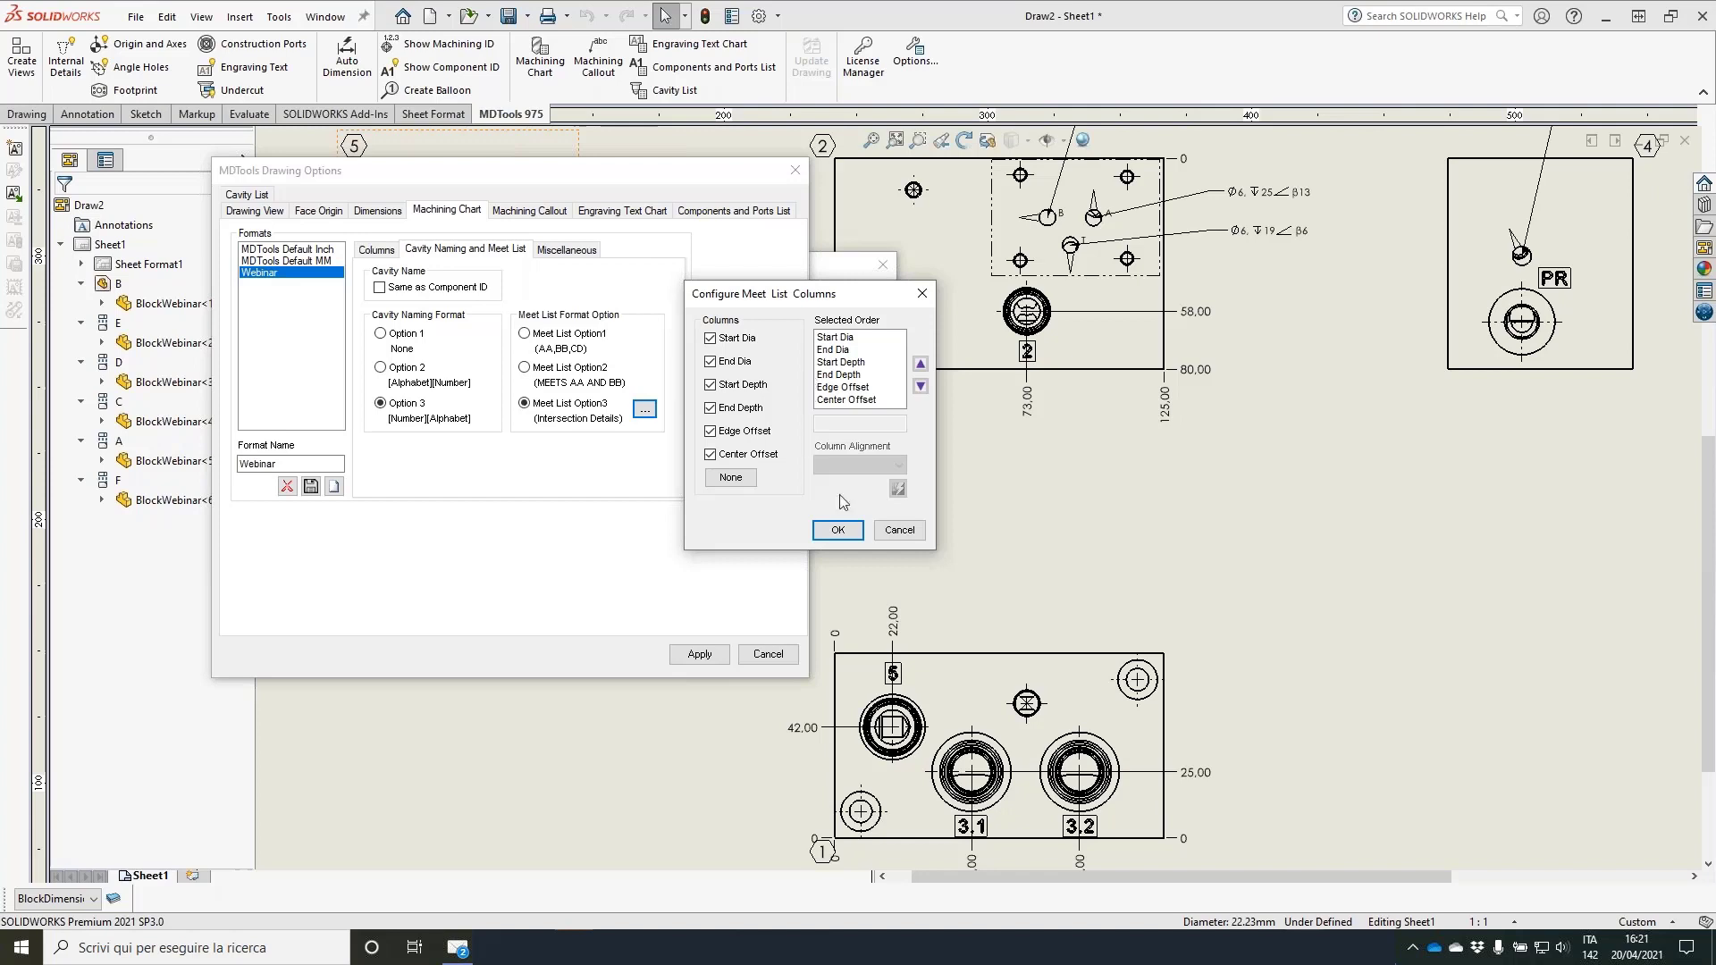
pyautogui.click(838, 529)
pyautogui.click(528, 336)
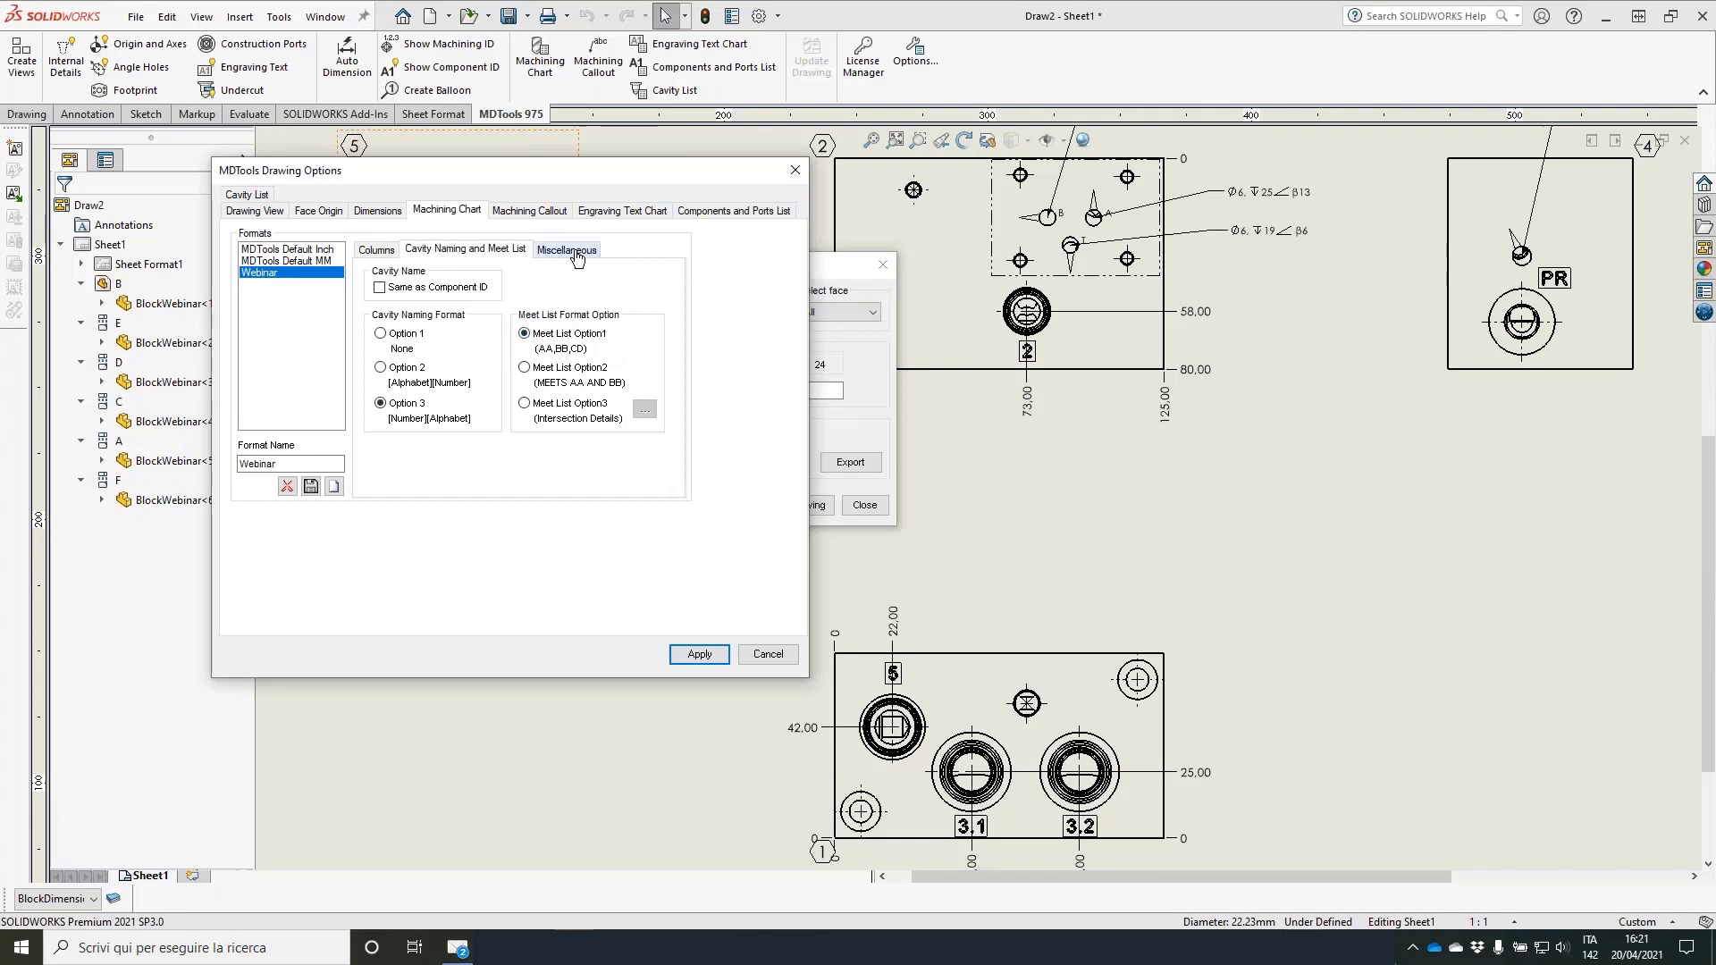
# Step: Set the Webinar chart's diameter precision and depth precision to one decimal place
pyautogui.click(571, 250)
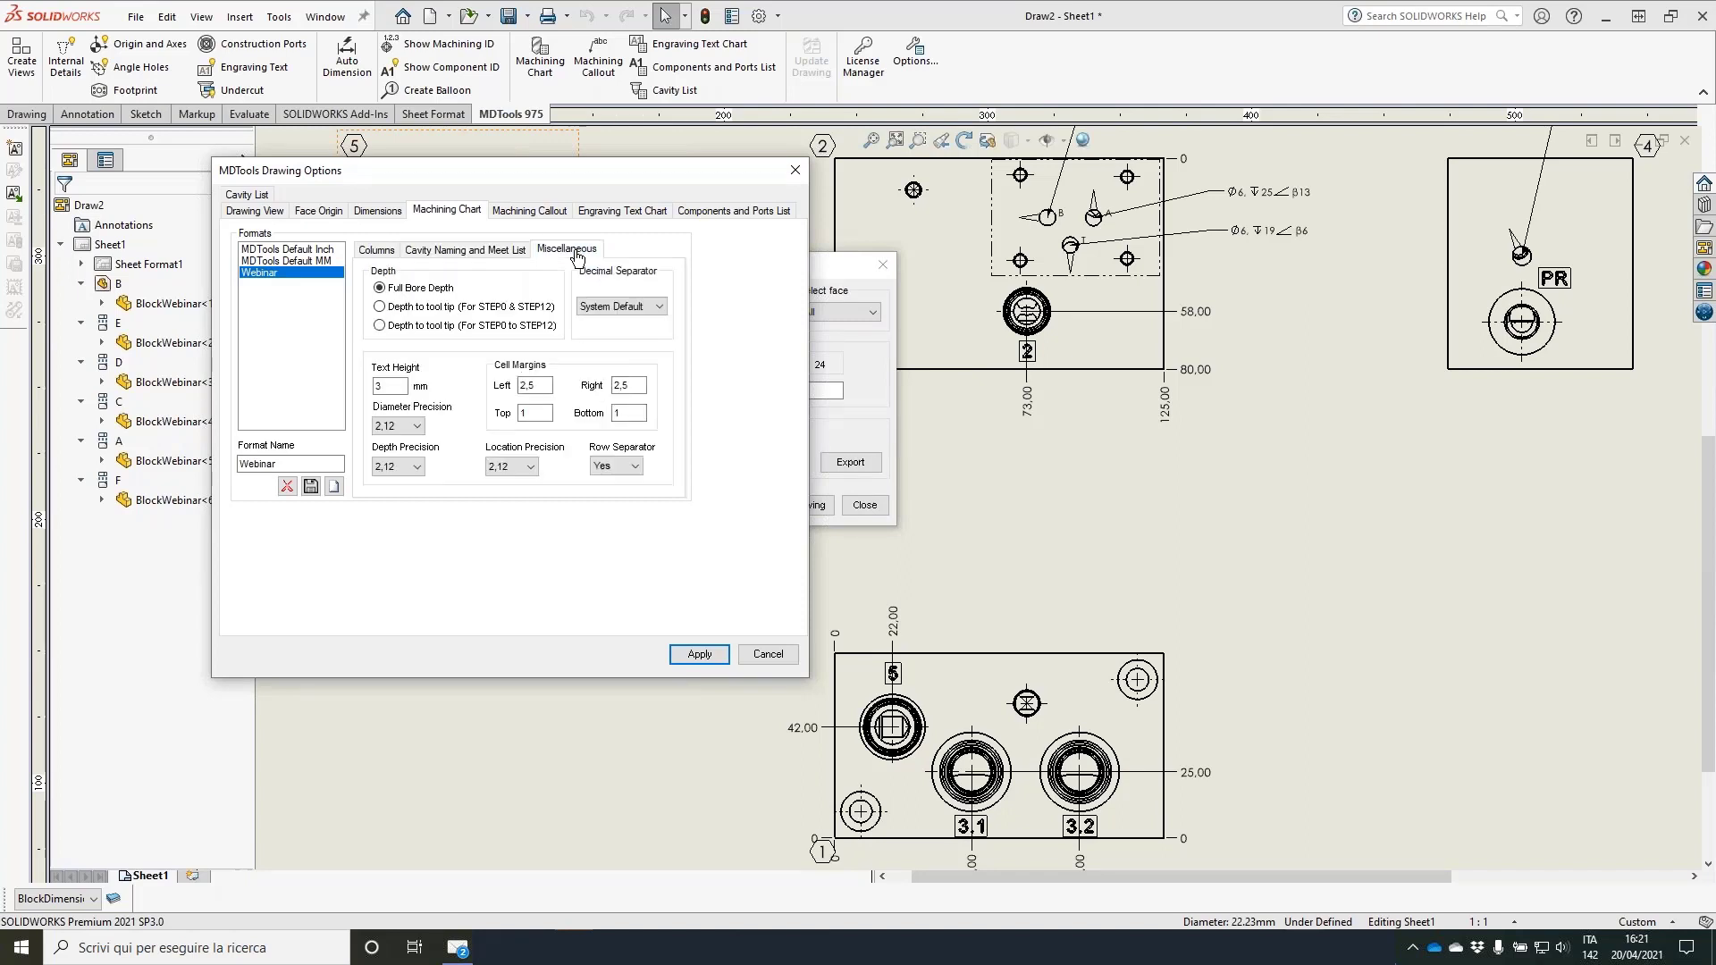
pyautogui.click(393, 386)
pyautogui.press('Tab')
pyautogui.press('Tab')
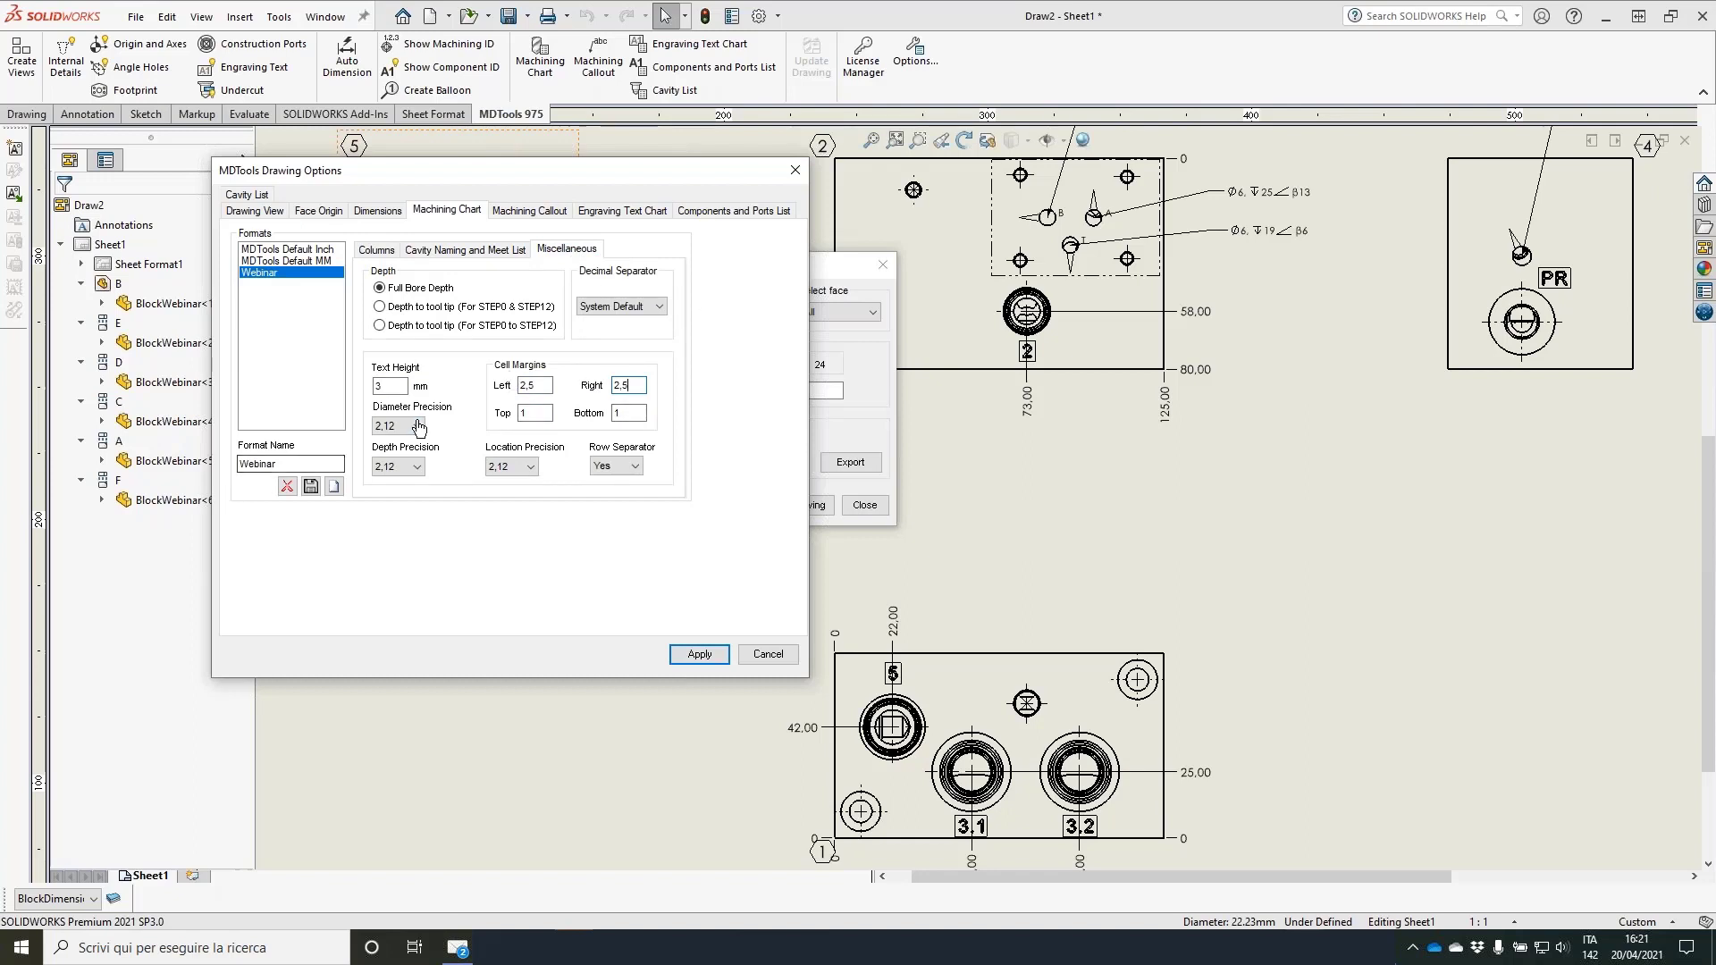
pyautogui.click(419, 426)
pyautogui.click(389, 438)
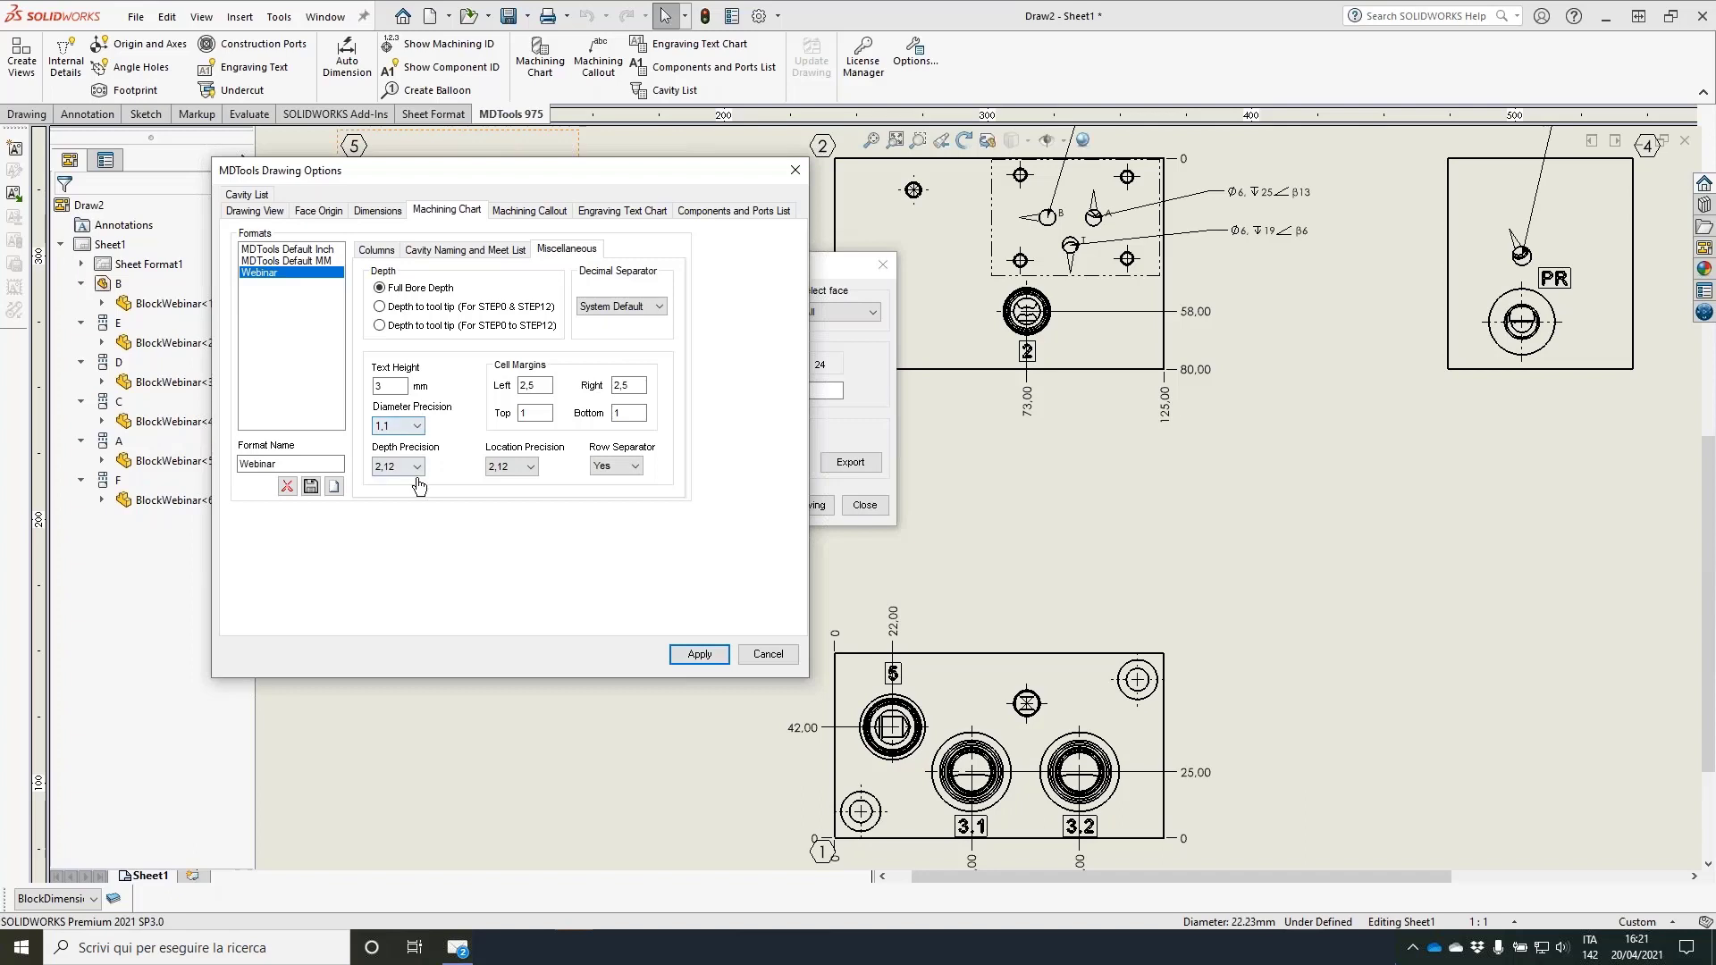
pyautogui.click(415, 467)
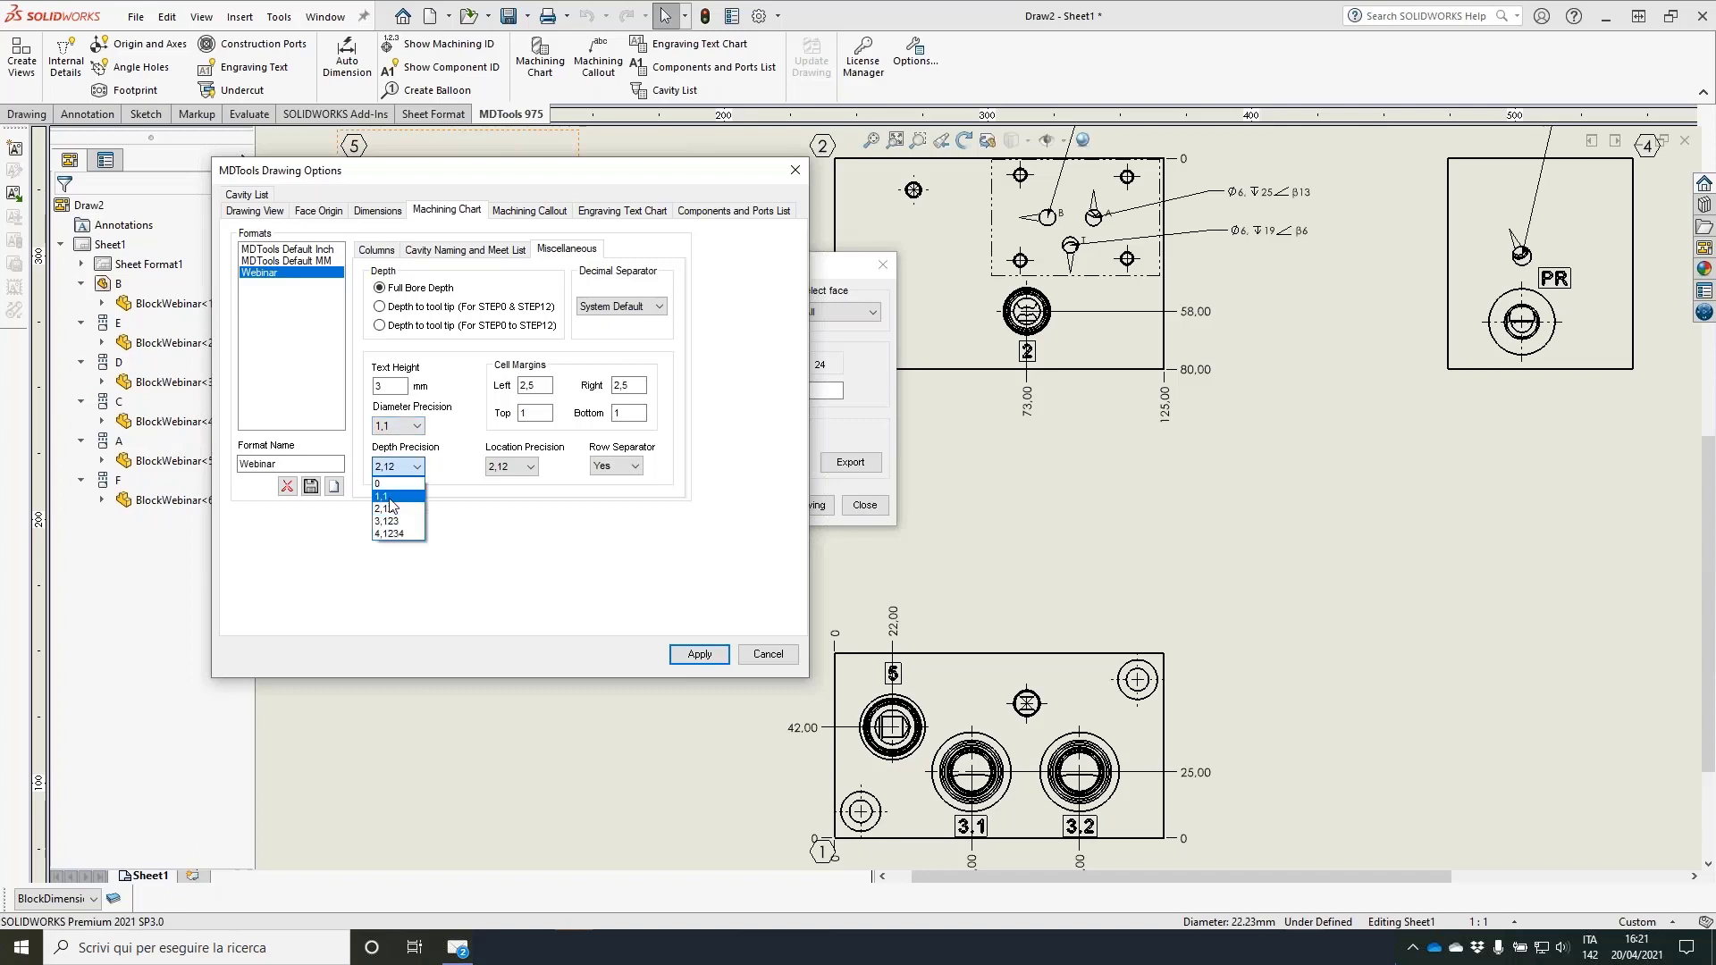
pyautogui.click(390, 498)
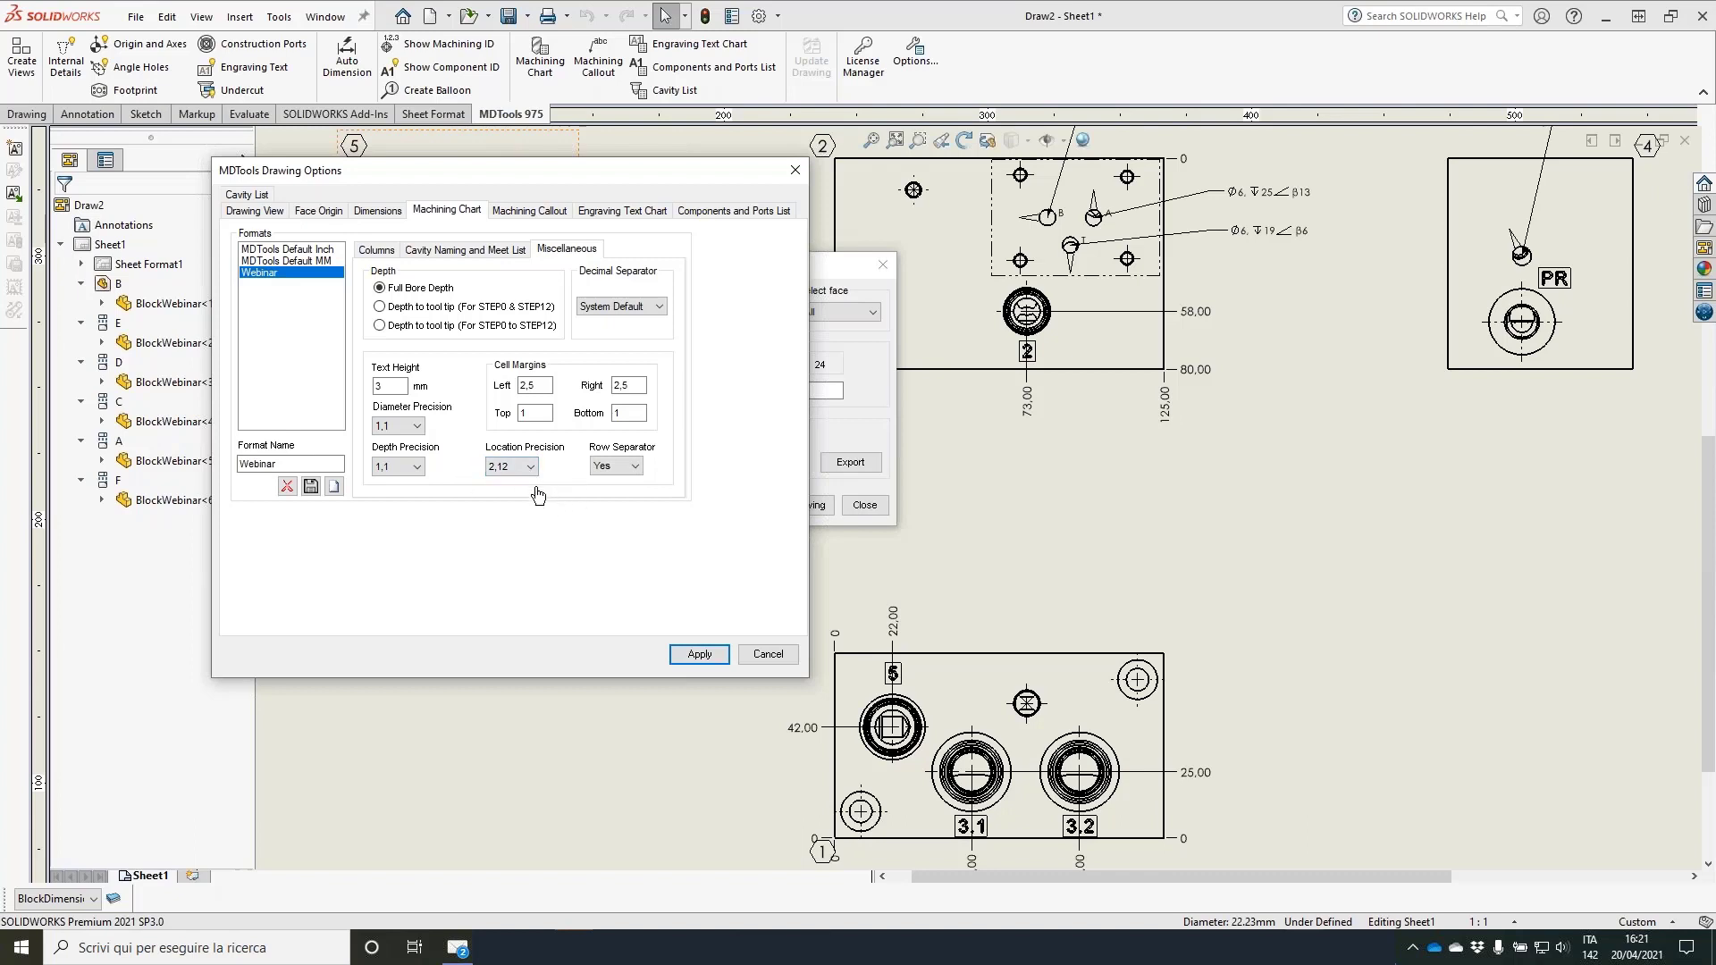
# Step: Set the chart's row separator to No and keep the decimal separator at System Default
pyautogui.click(633, 466)
pyautogui.click(620, 499)
pyautogui.click(661, 308)
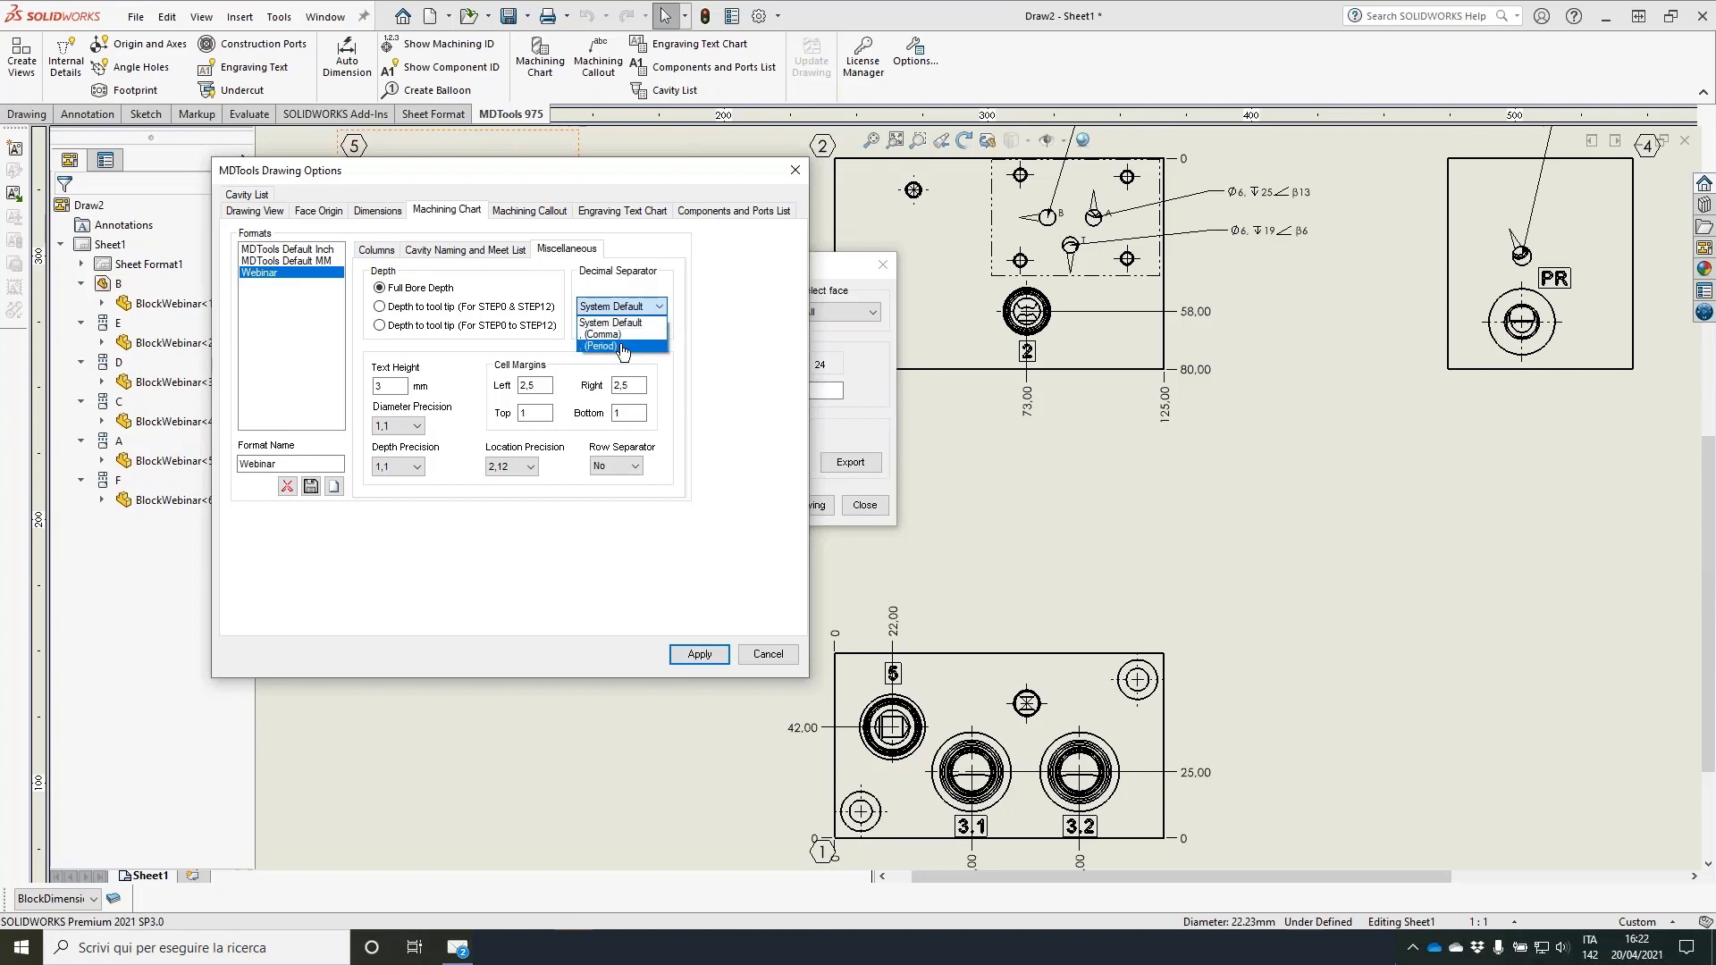
pyautogui.click(639, 323)
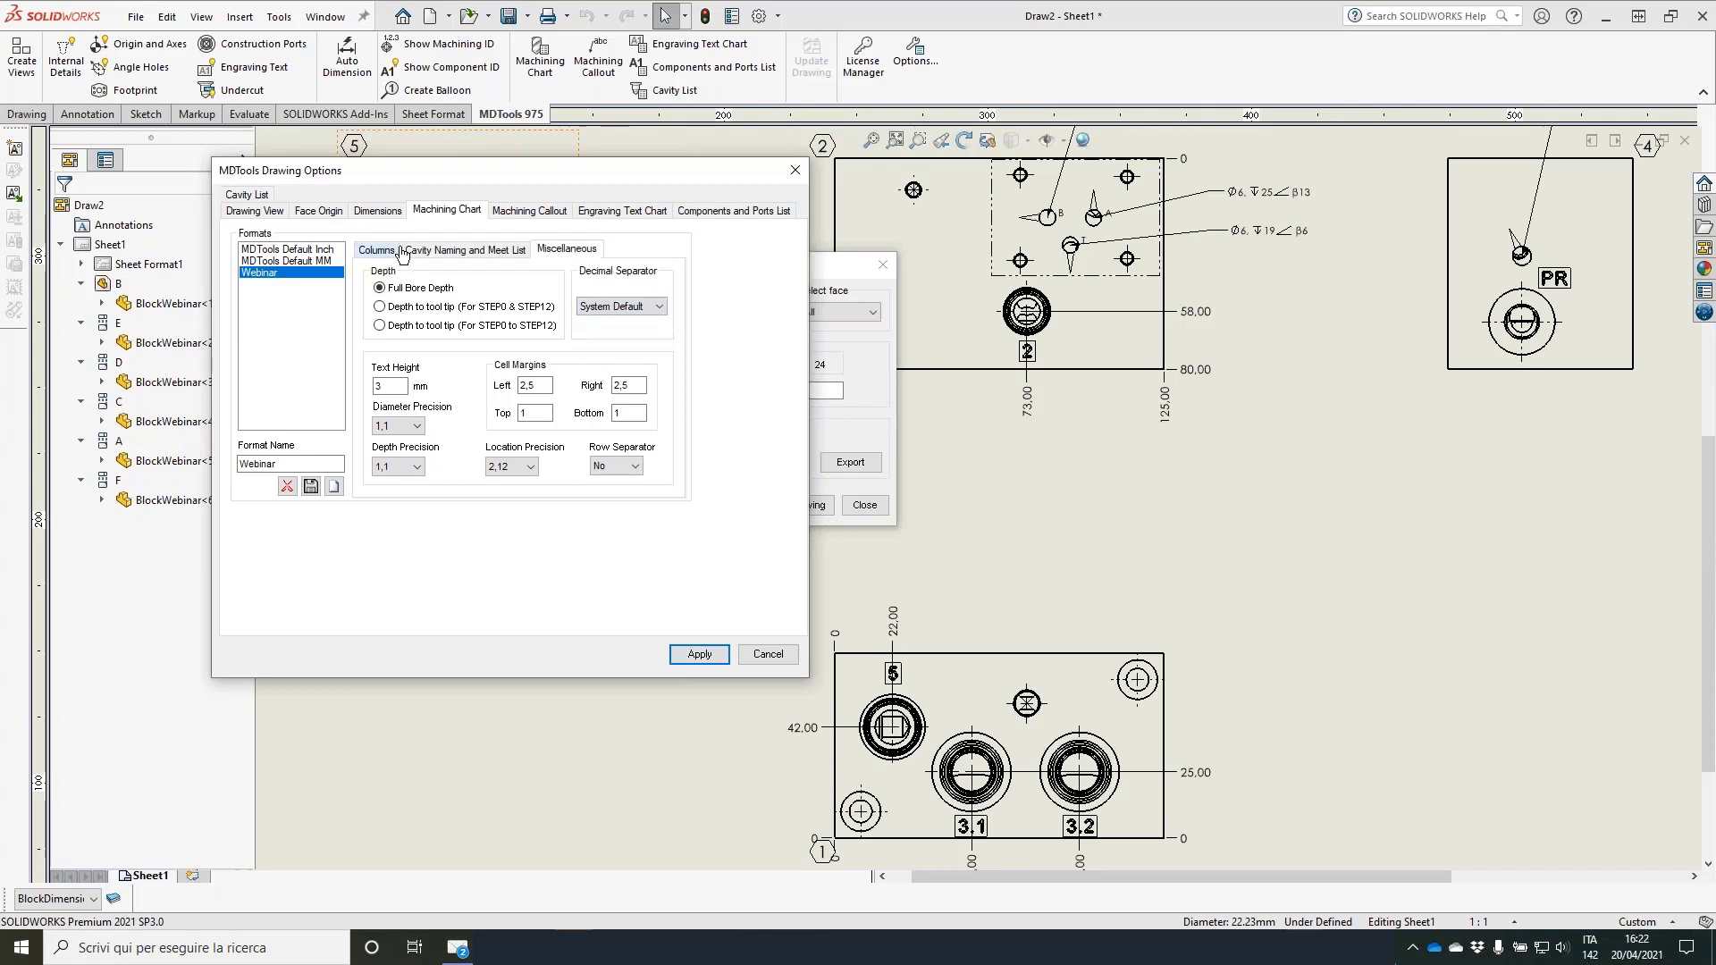
# Step: Review the column headers of the Webinar chart's Name, Operation, Diameter and Depth columns
pyautogui.click(376, 250)
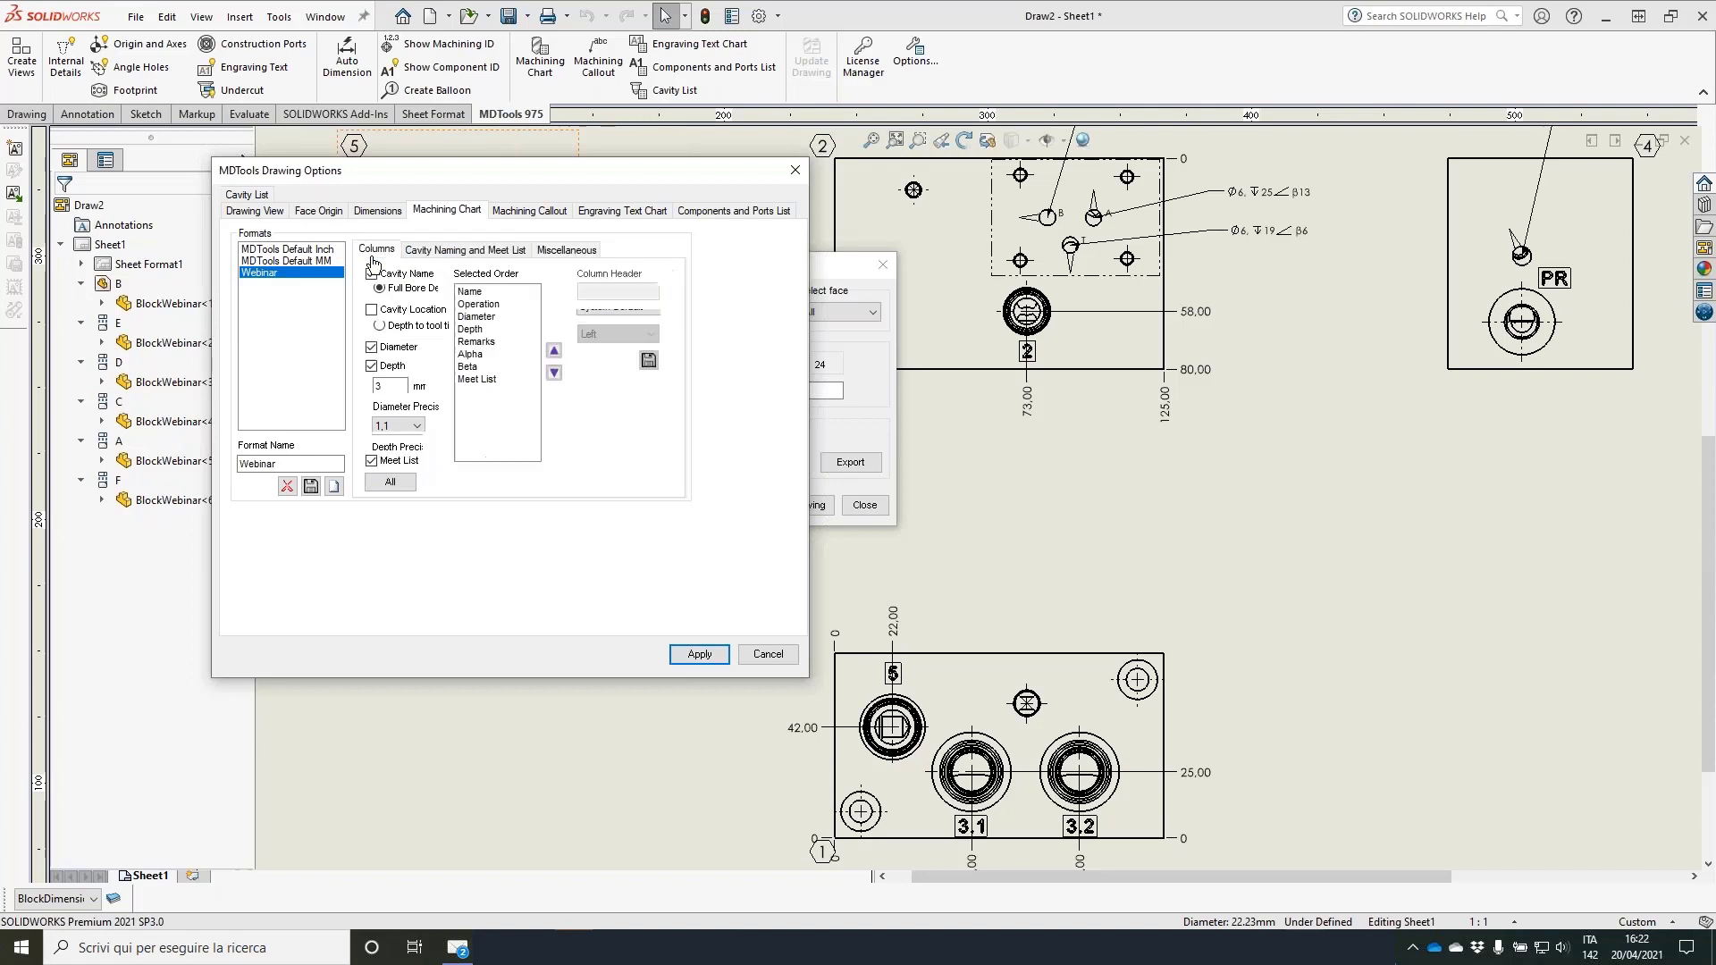
pyautogui.click(480, 292)
pyautogui.click(483, 305)
pyautogui.click(482, 317)
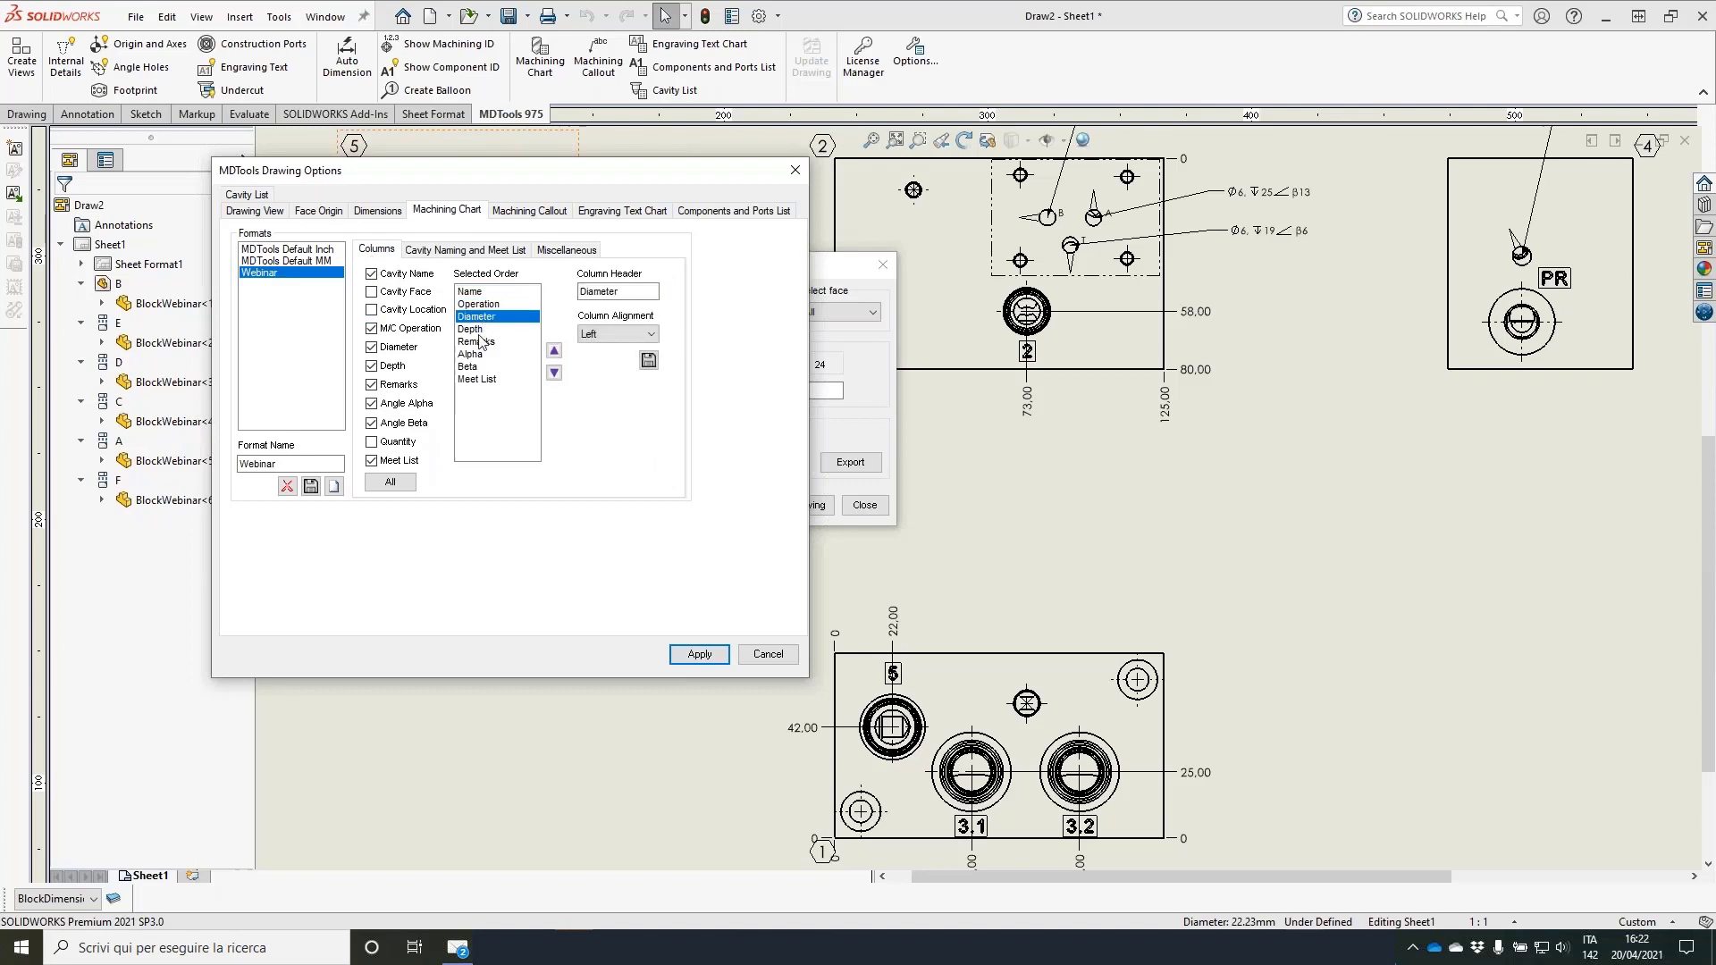
pyautogui.click(482, 330)
pyautogui.click(618, 294)
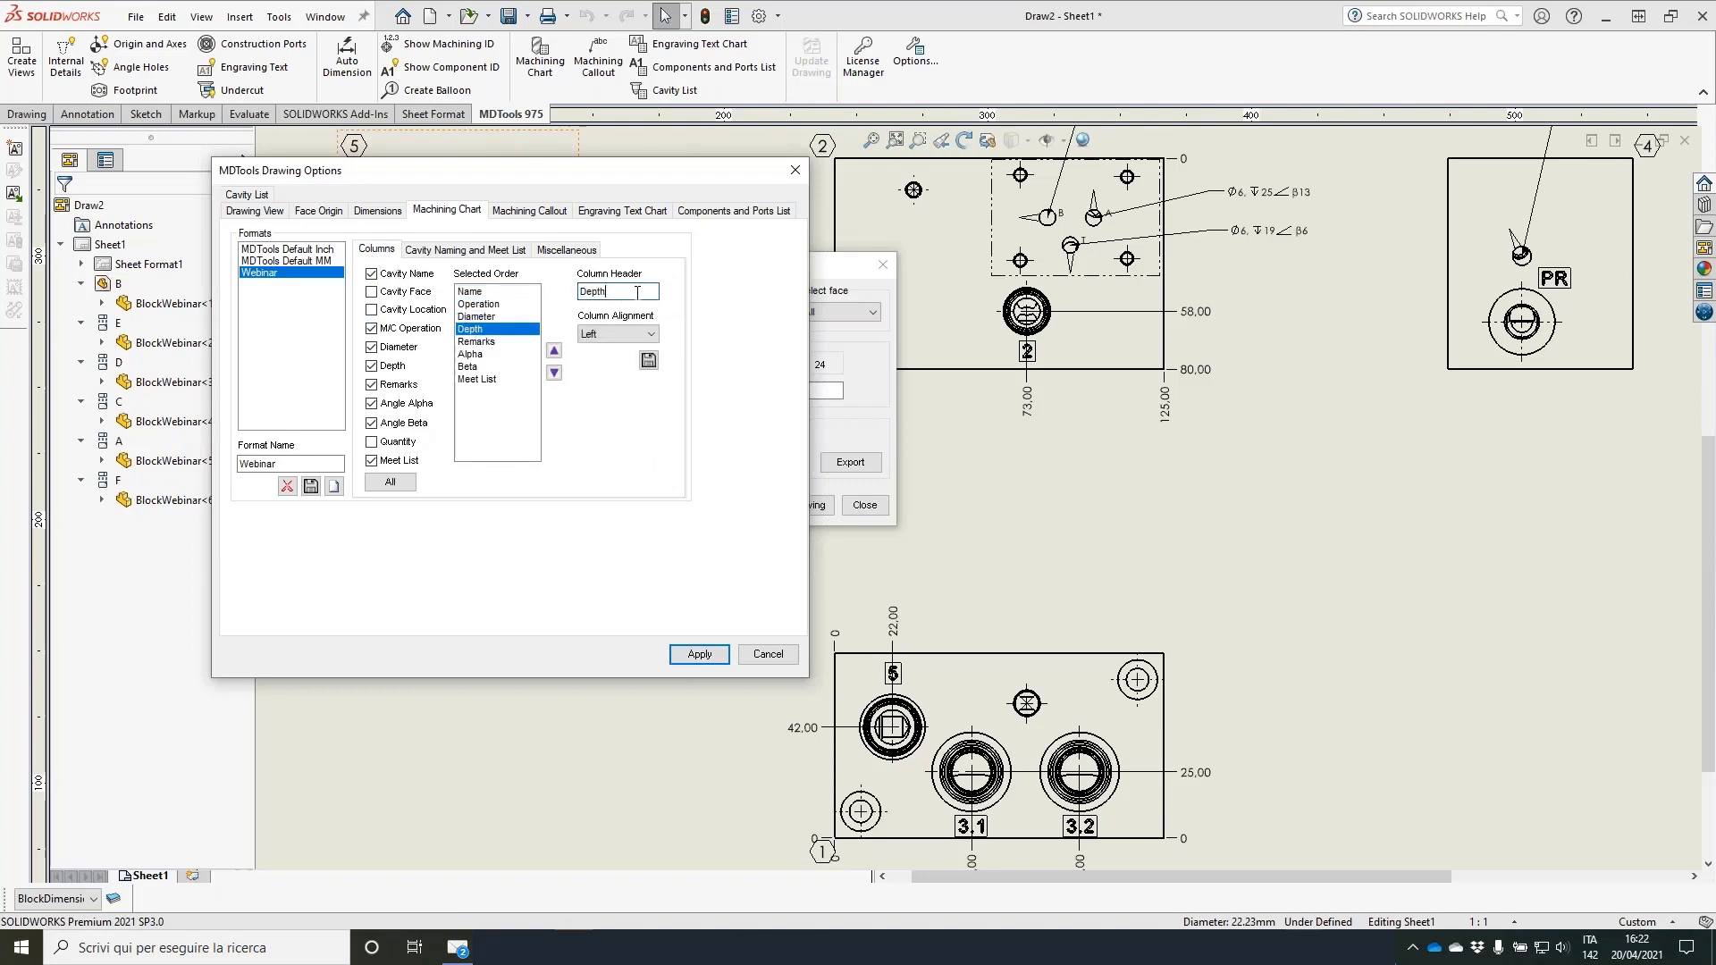
pyautogui.click(481, 292)
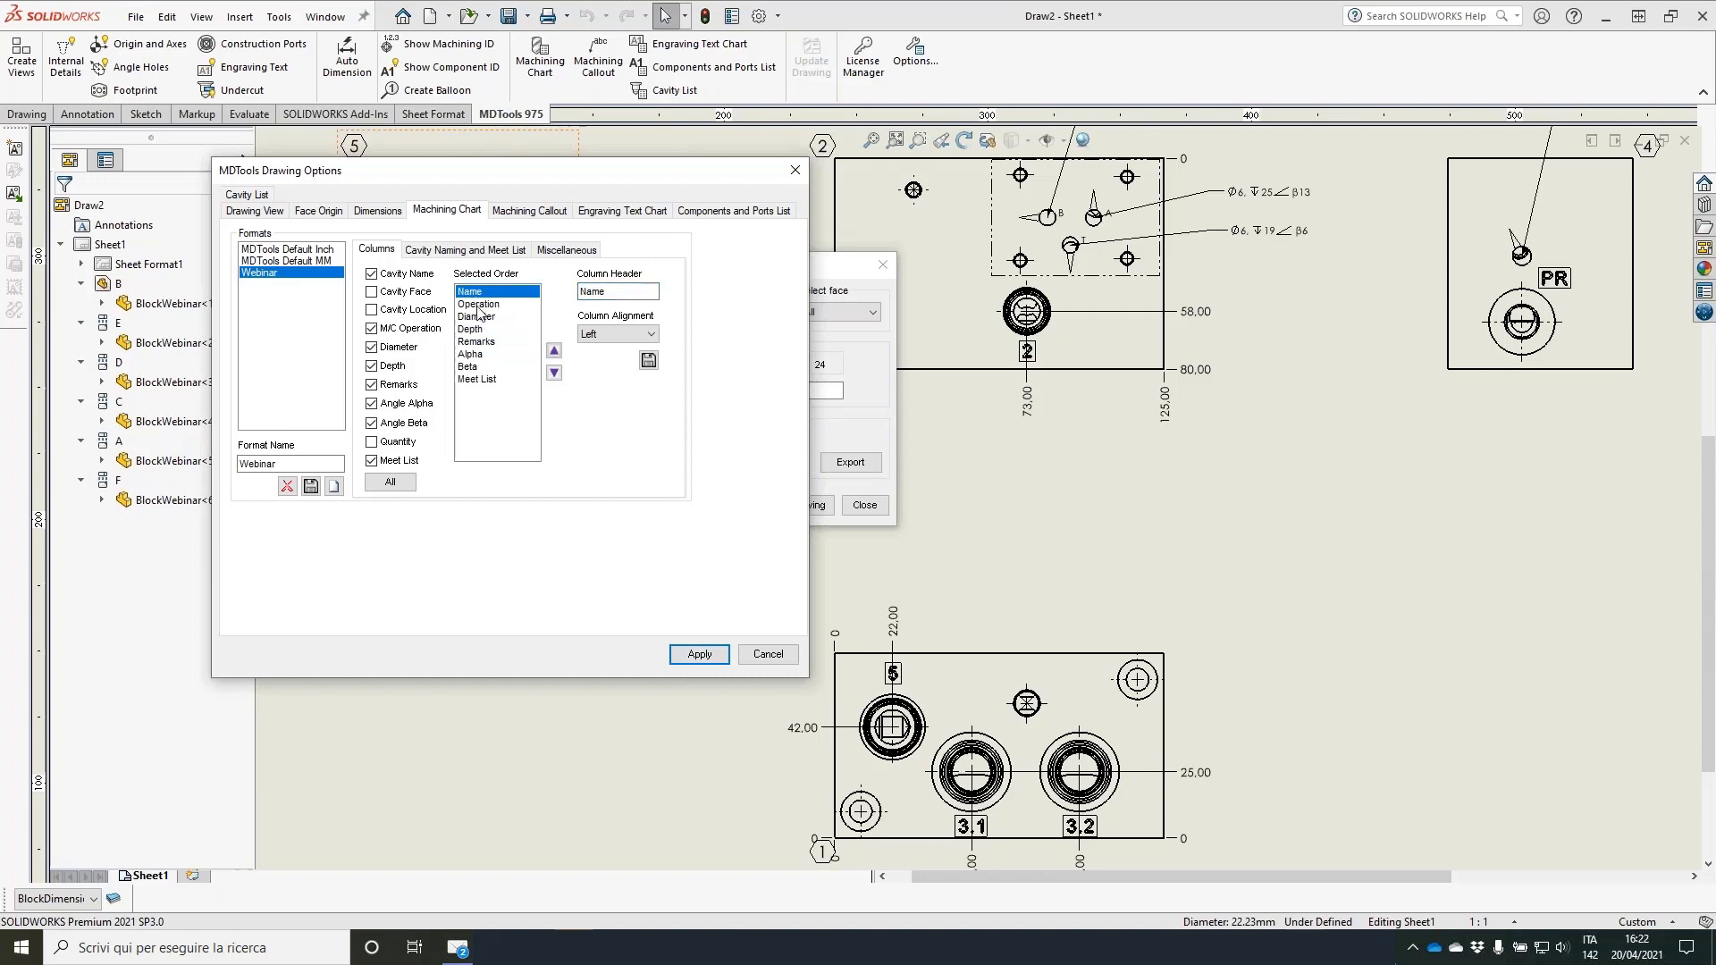
pyautogui.click(479, 305)
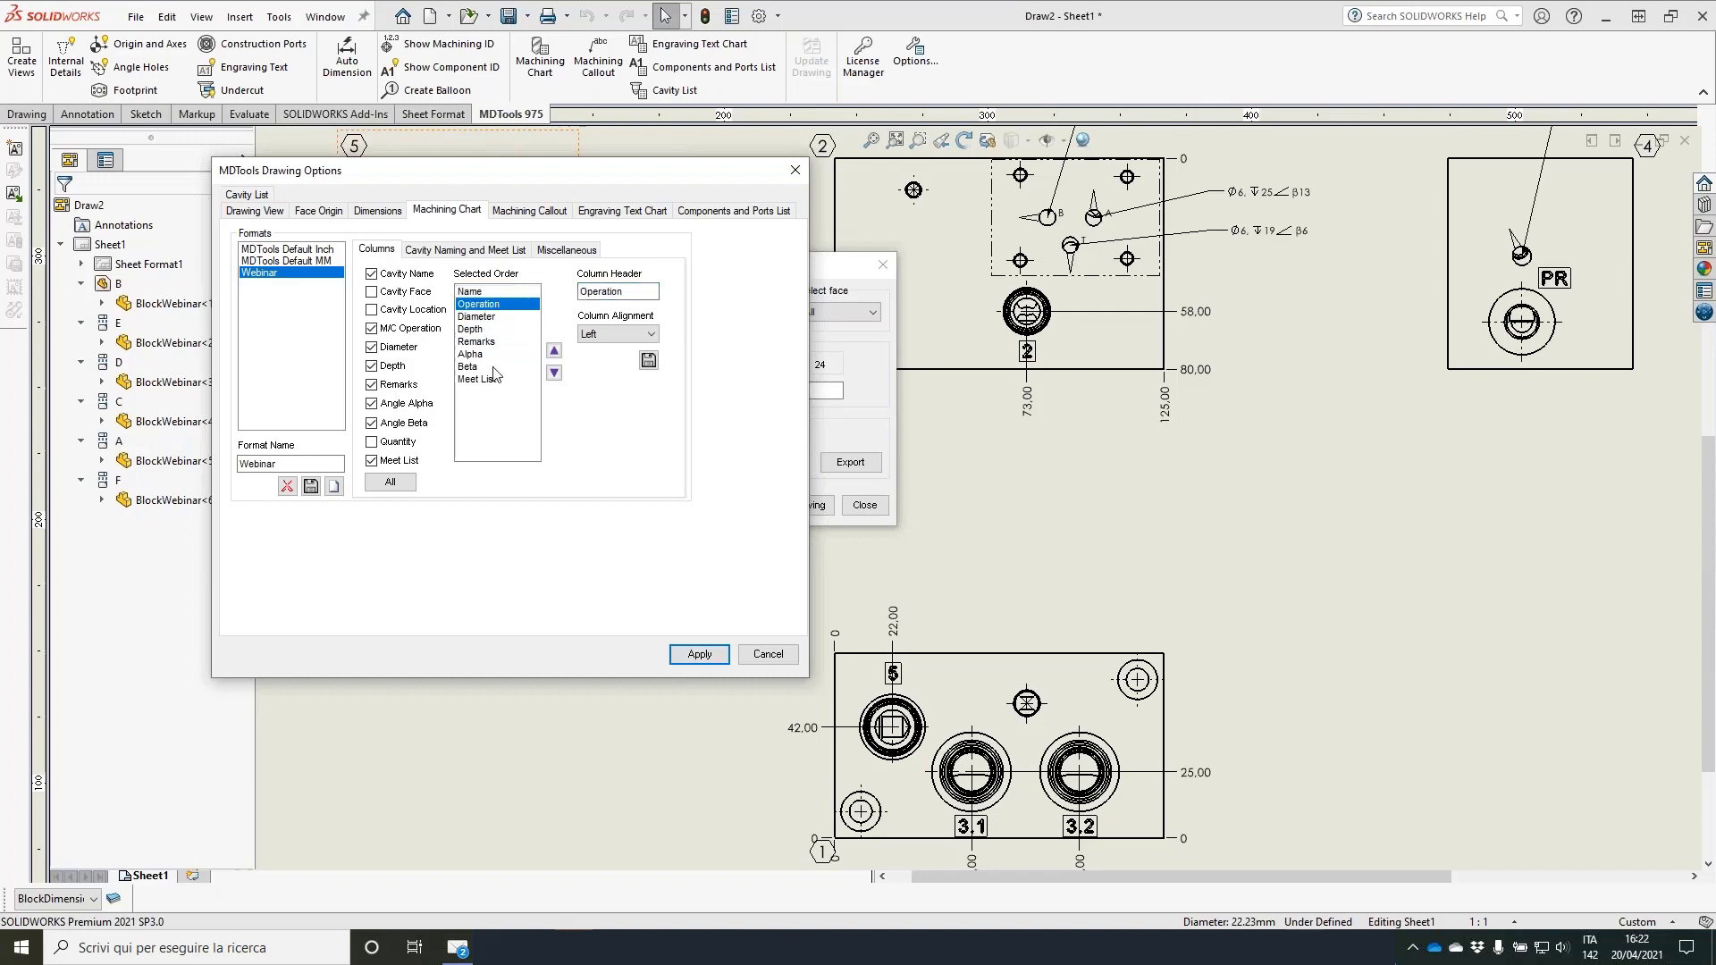
# Step: Add the Quantity column to the Webinar chart and place it just before Meet List
pyautogui.click(371, 443)
pyautogui.click(475, 393)
pyautogui.click(554, 350)
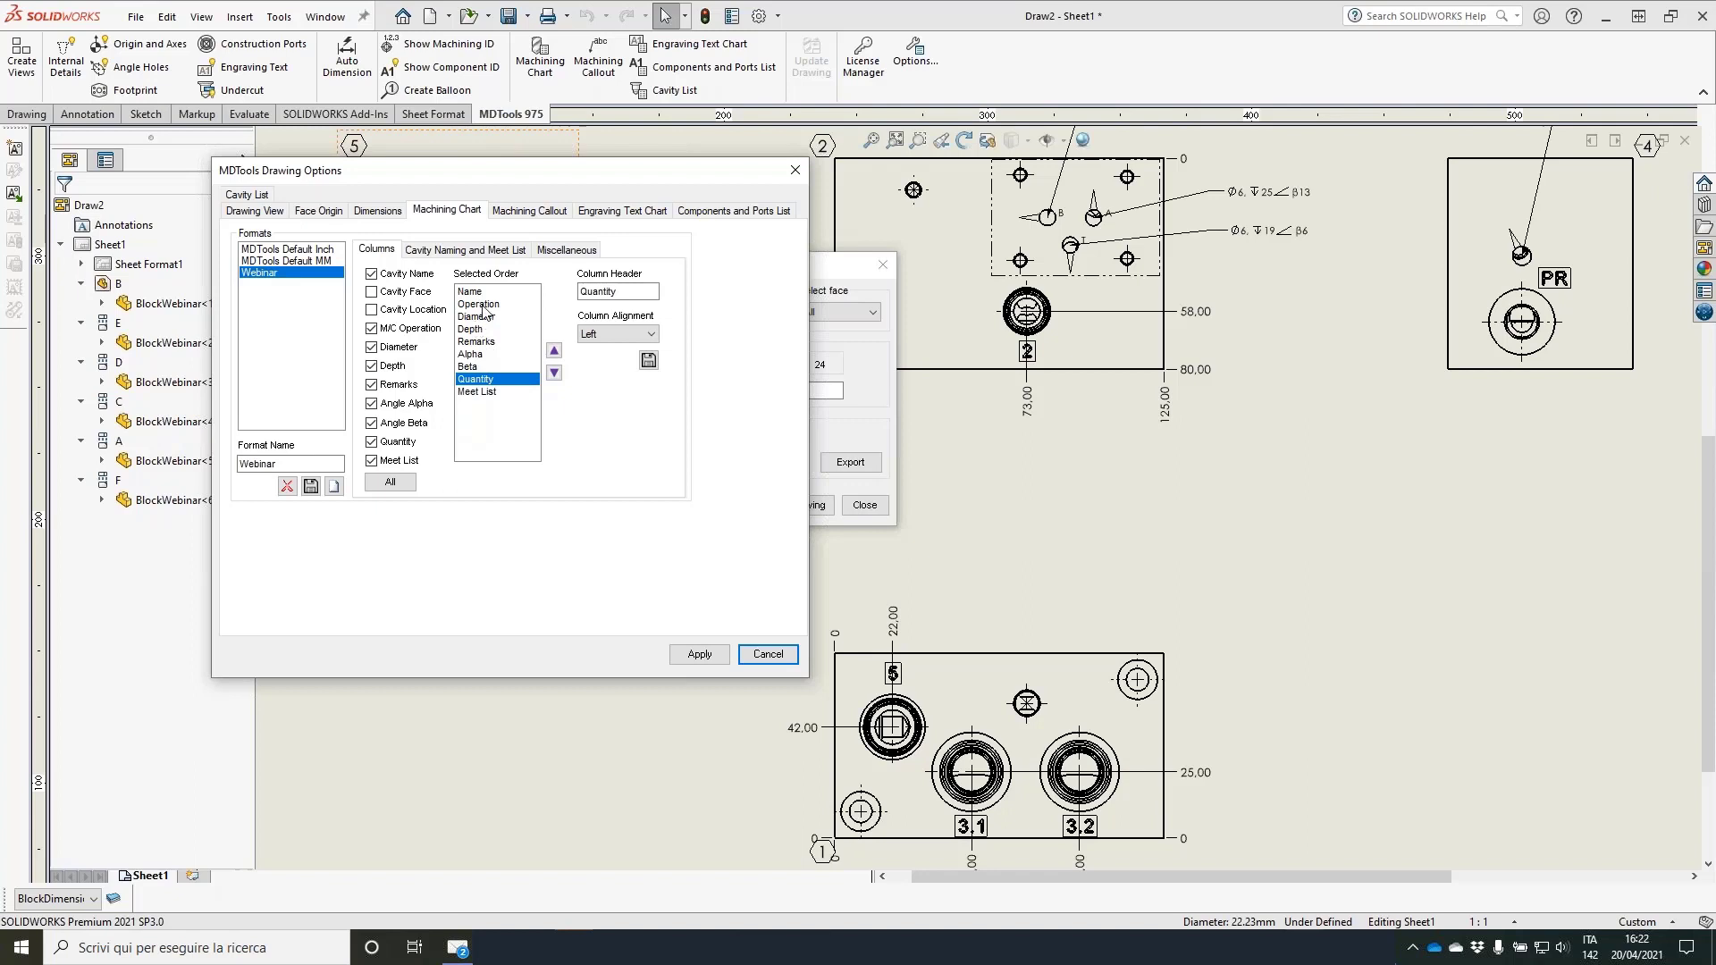
# Step: Move the Remarks column up so that it directly follows Name in the chart order
pyautogui.click(487, 341)
pyautogui.click(553, 351)
pyautogui.click(553, 351)
pyautogui.click(553, 351)
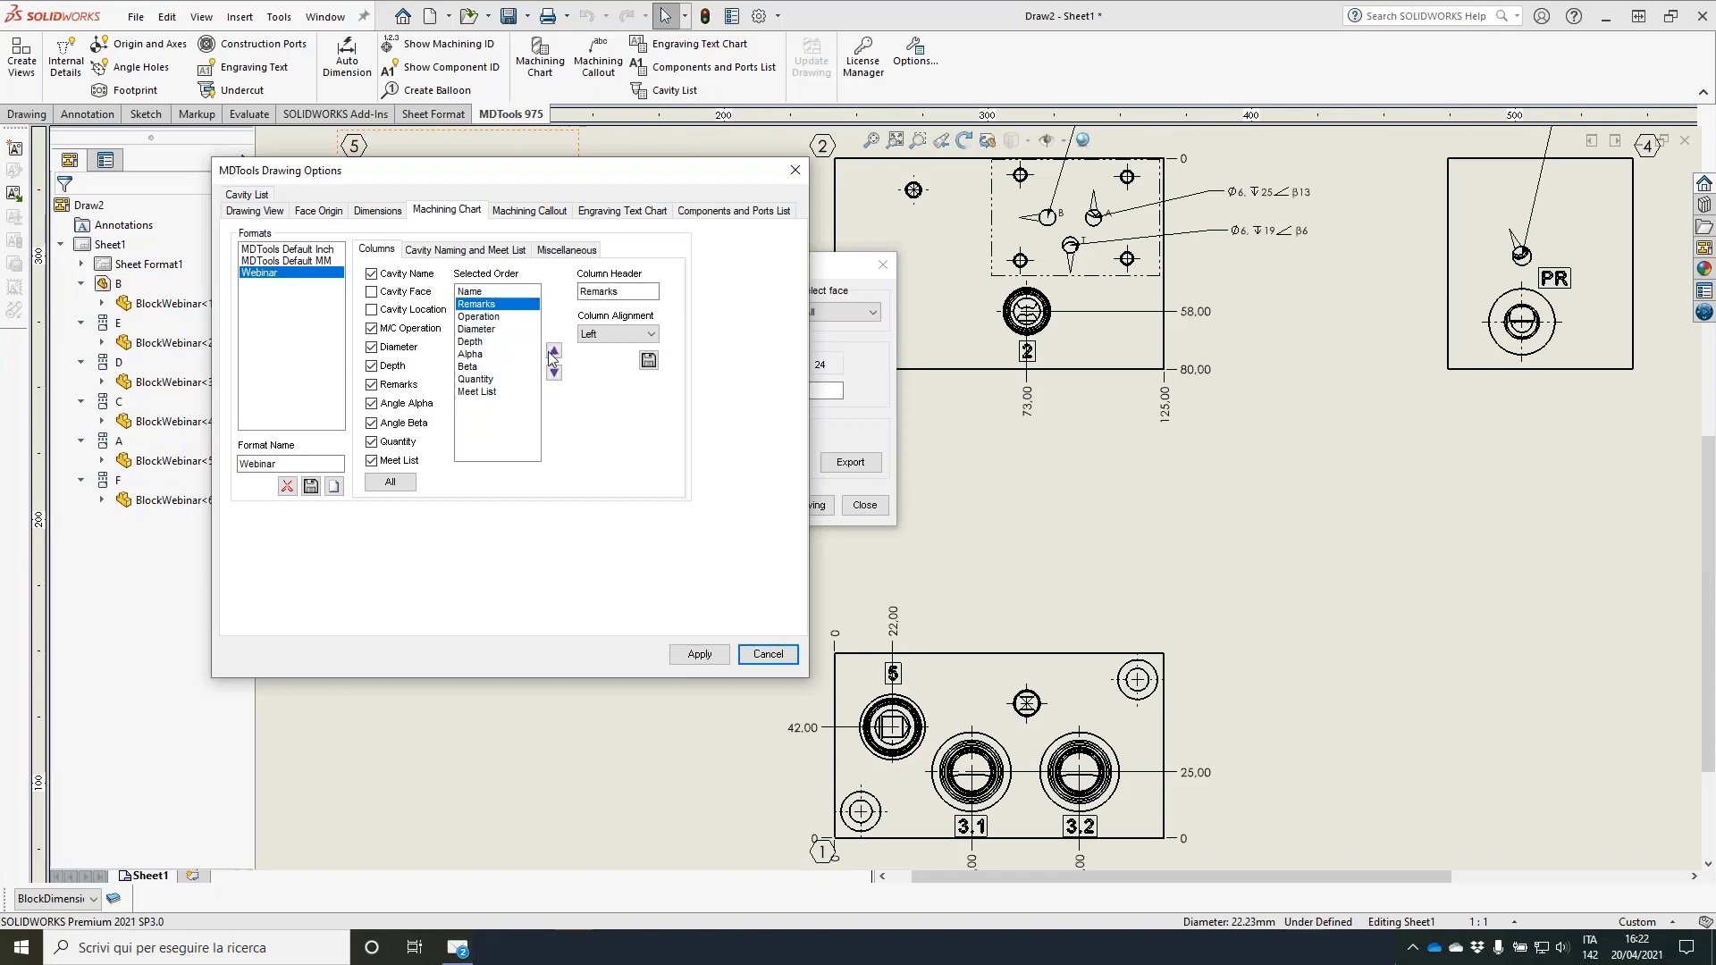
# Step: Check the headers of the Operation through Meet List columns, and apply the Webinar chart options
pyautogui.click(483, 317)
pyautogui.click(476, 329)
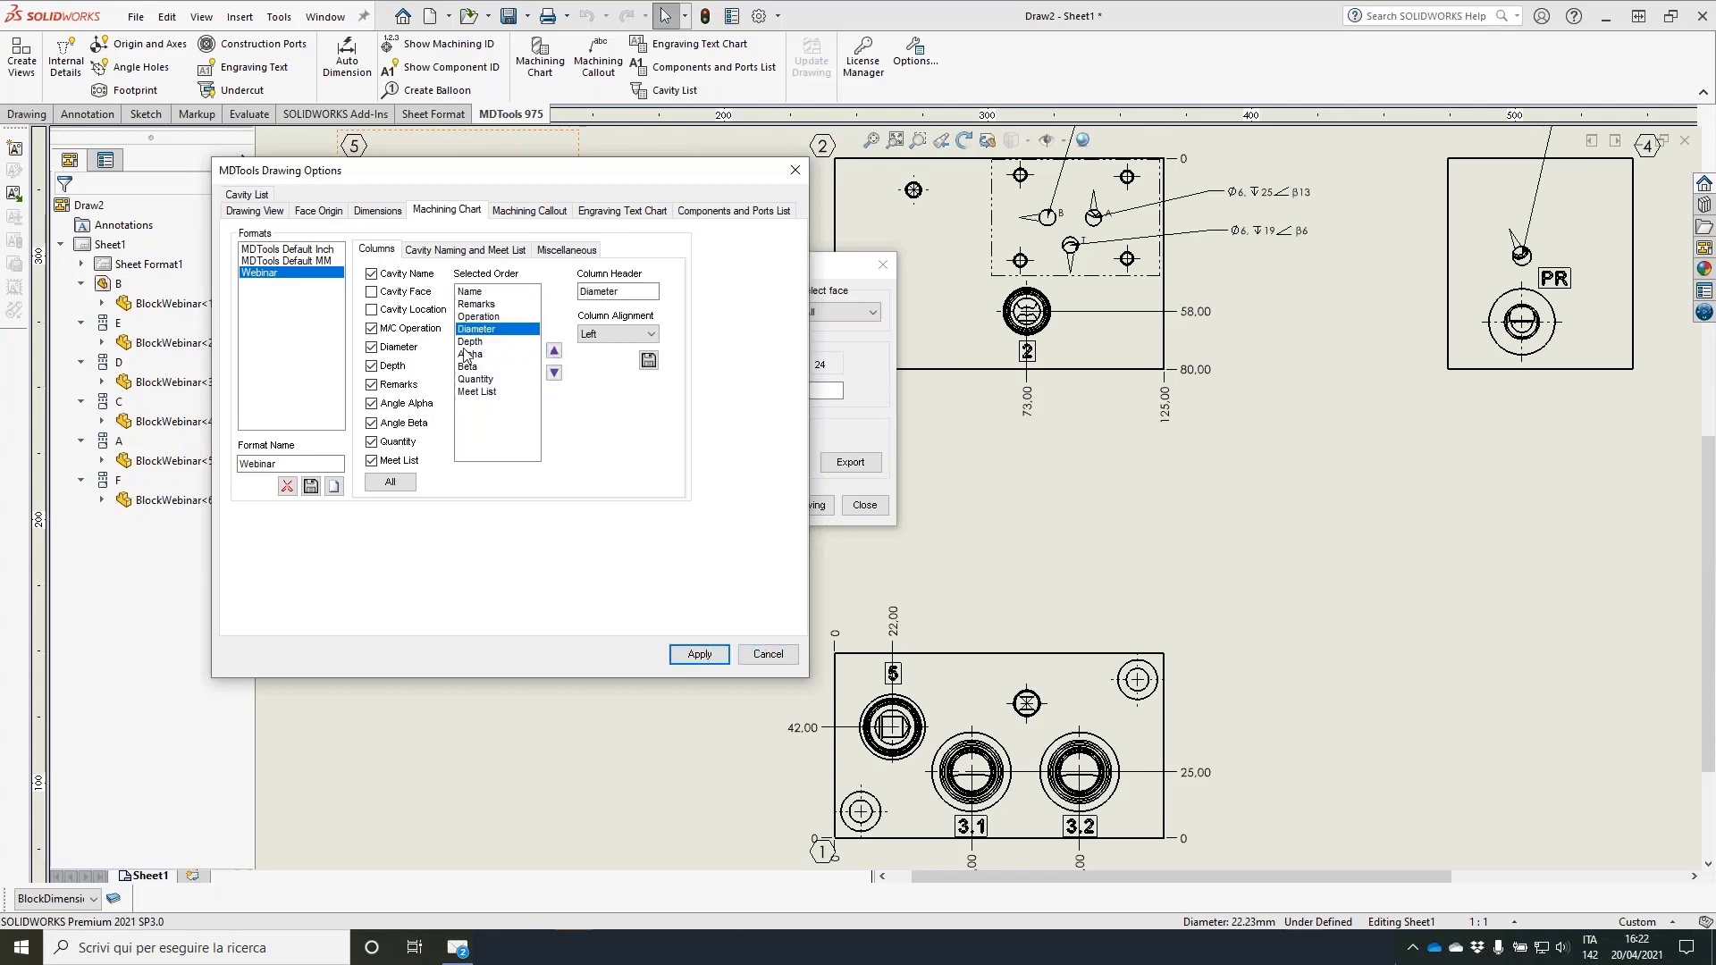
pyautogui.click(475, 342)
pyautogui.click(474, 354)
pyautogui.click(474, 366)
pyautogui.click(475, 379)
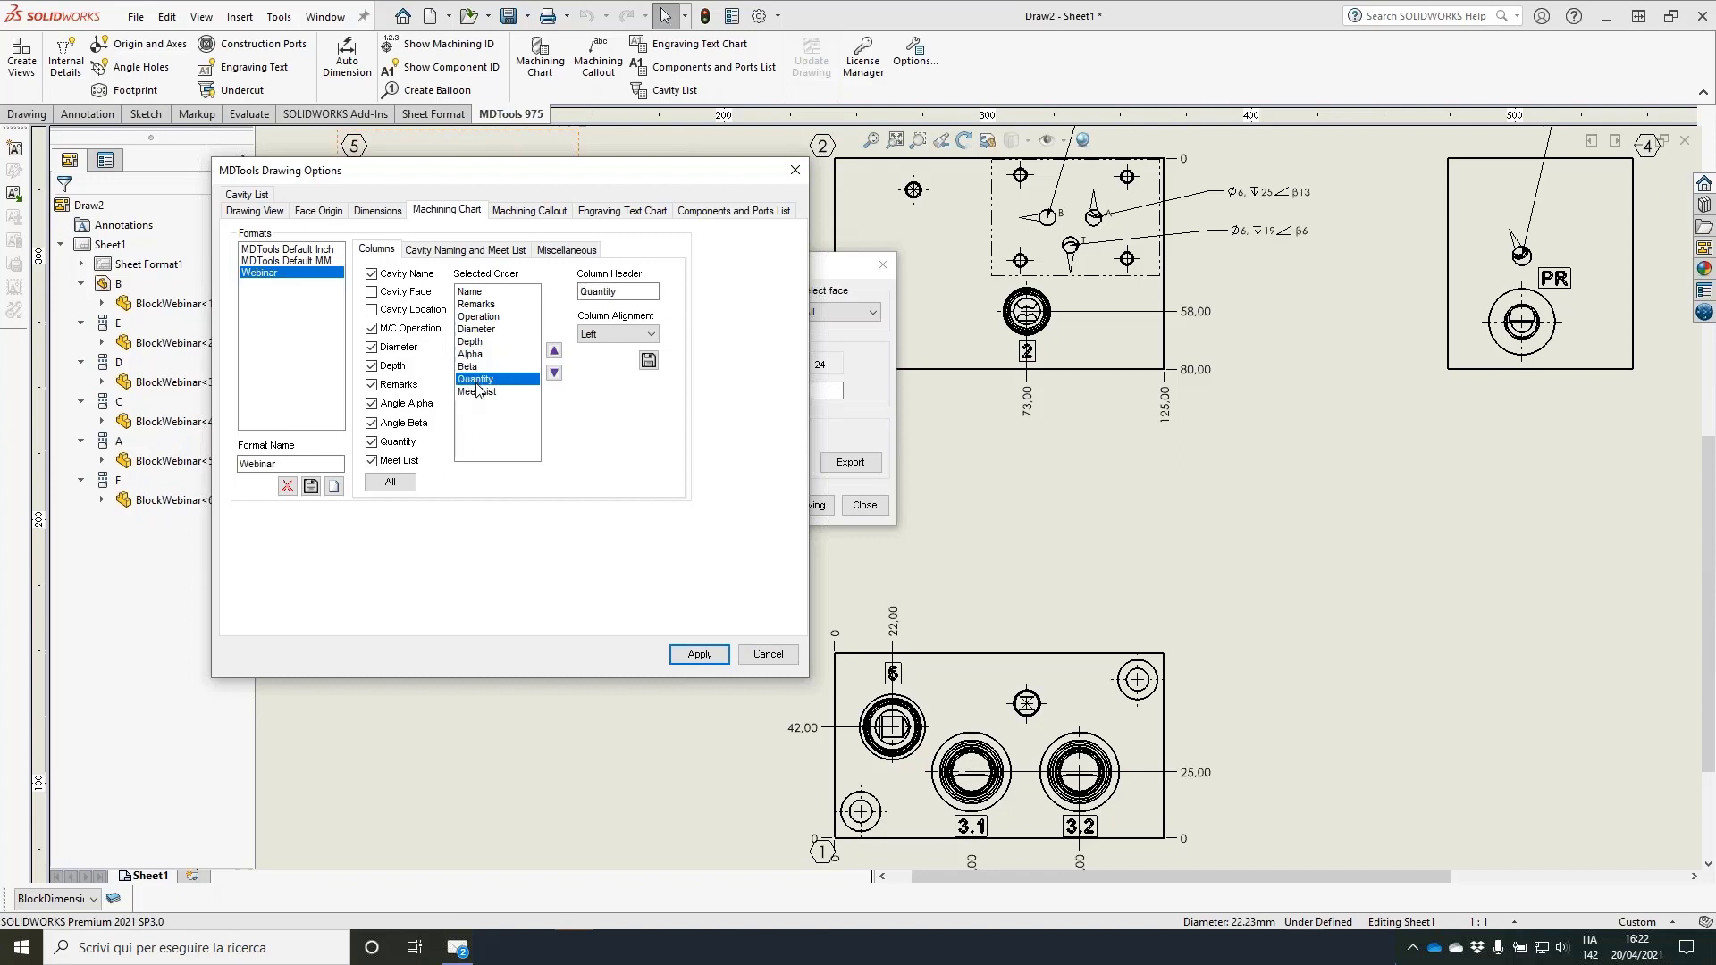
pyautogui.click(477, 392)
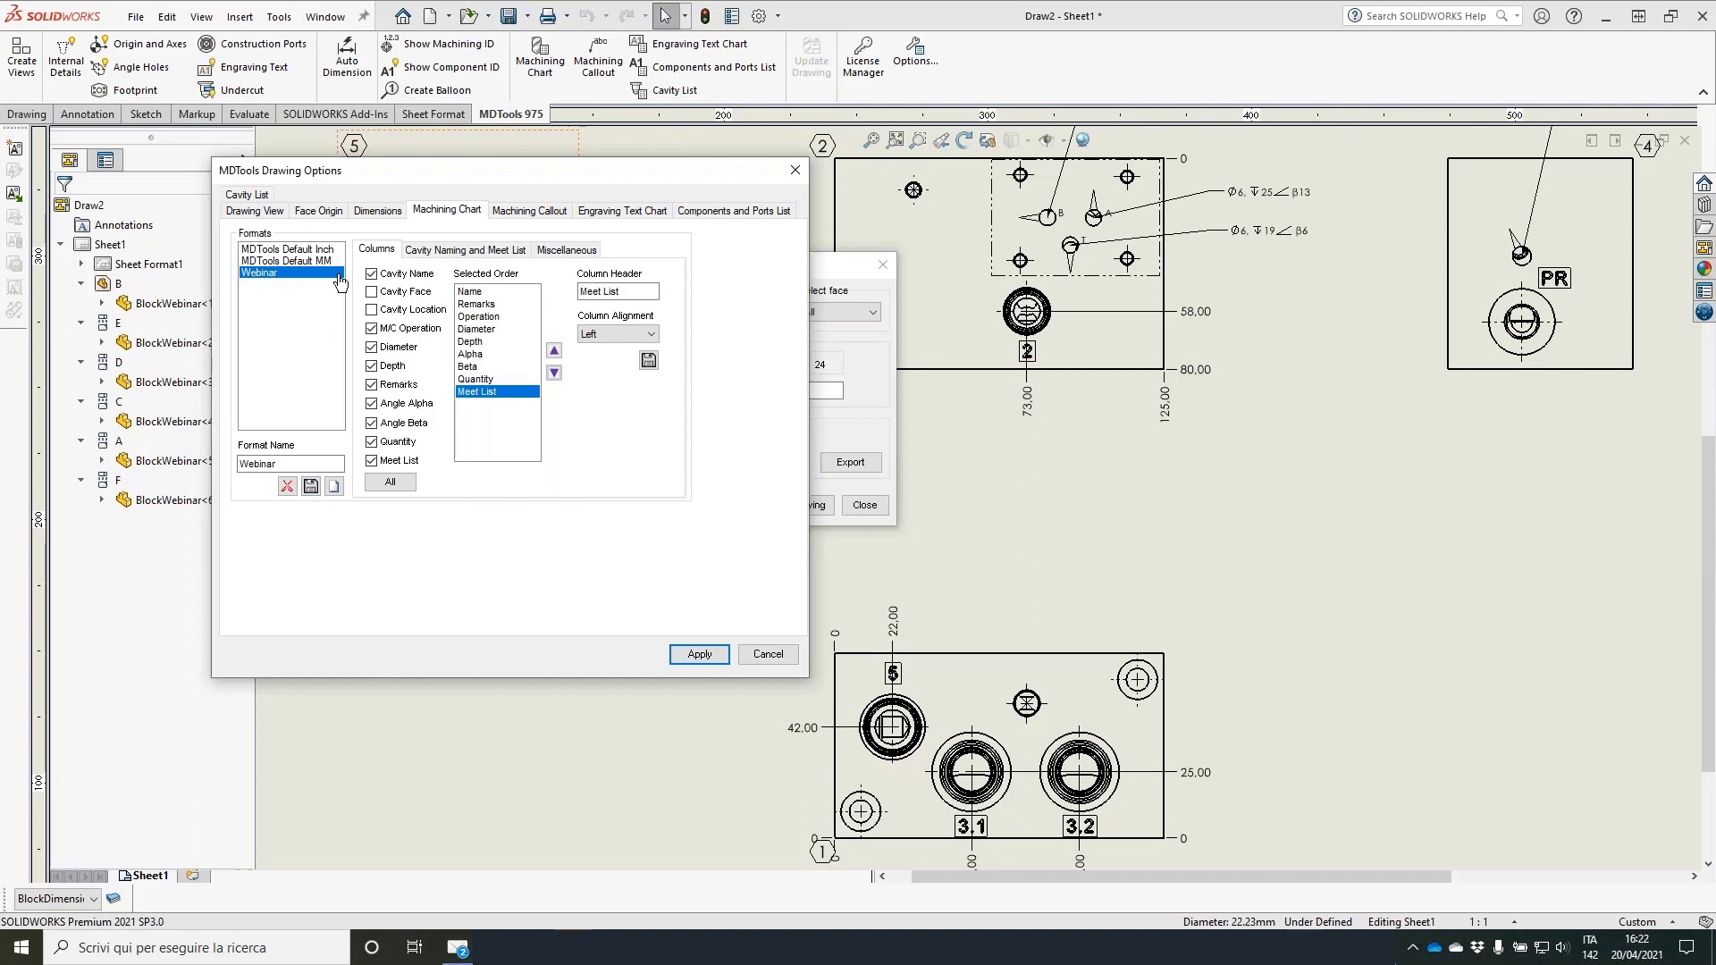
pyautogui.click(699, 655)
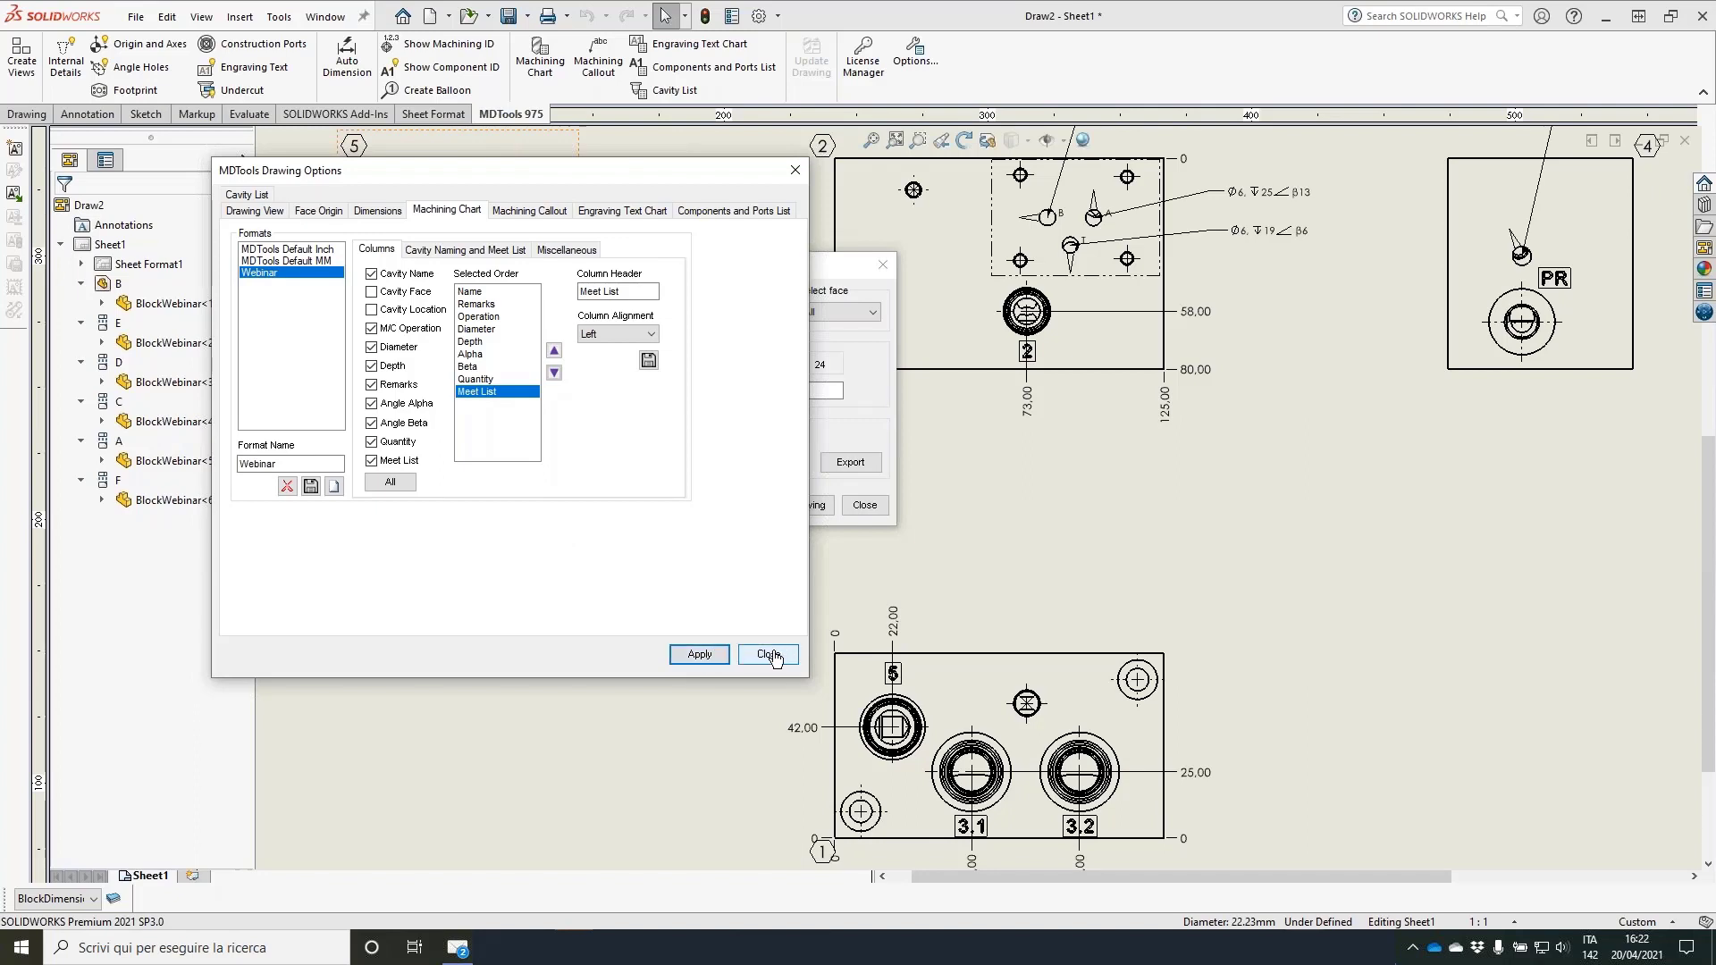
pyautogui.click(769, 654)
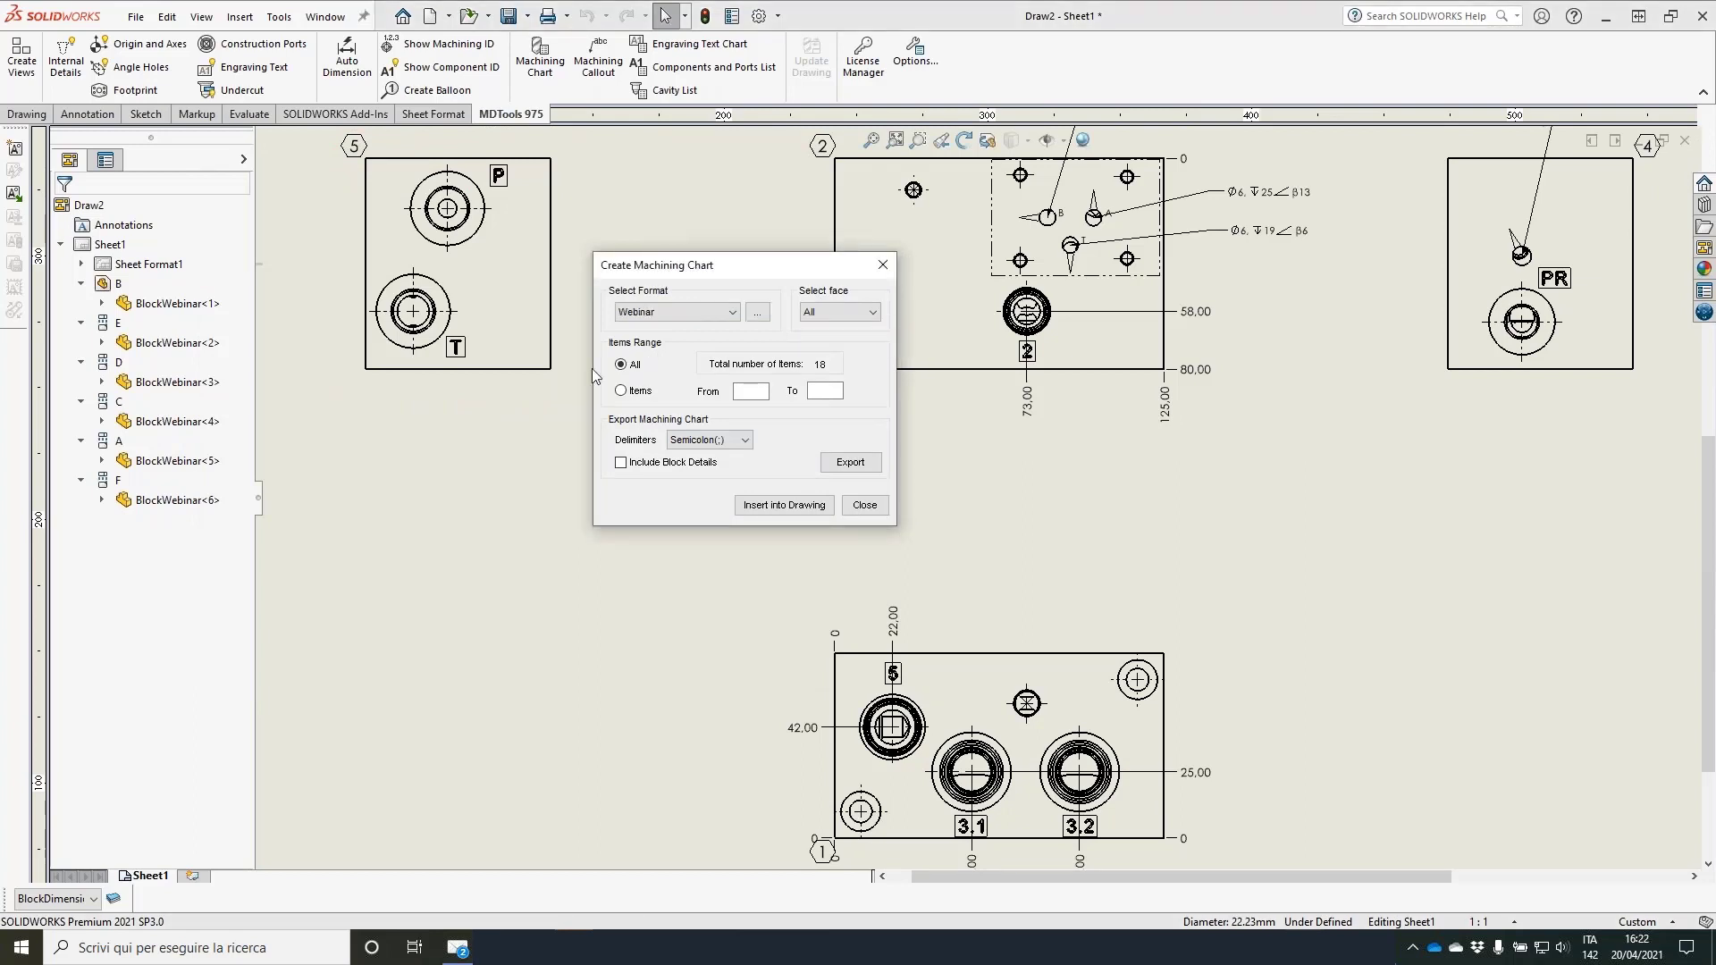
# Step: Insert the Webinar machining chart for all items and faces into the drawing, in the free area above view 4
pyautogui.click(784, 505)
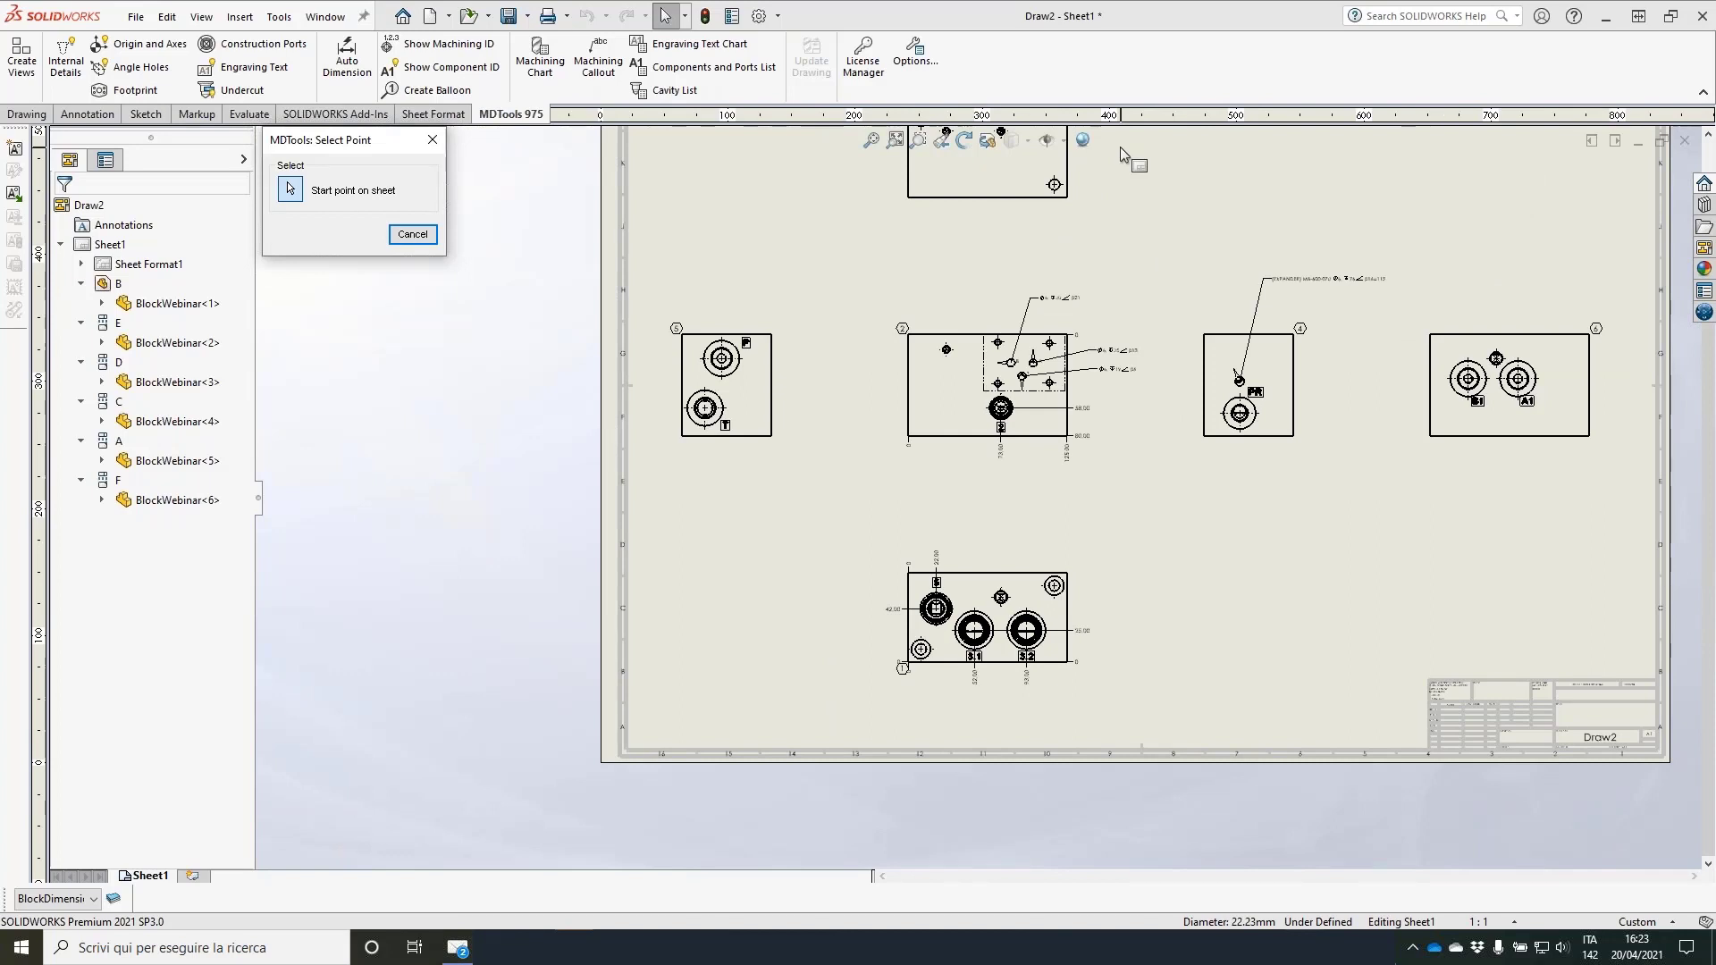
pyautogui.click(1043, 505)
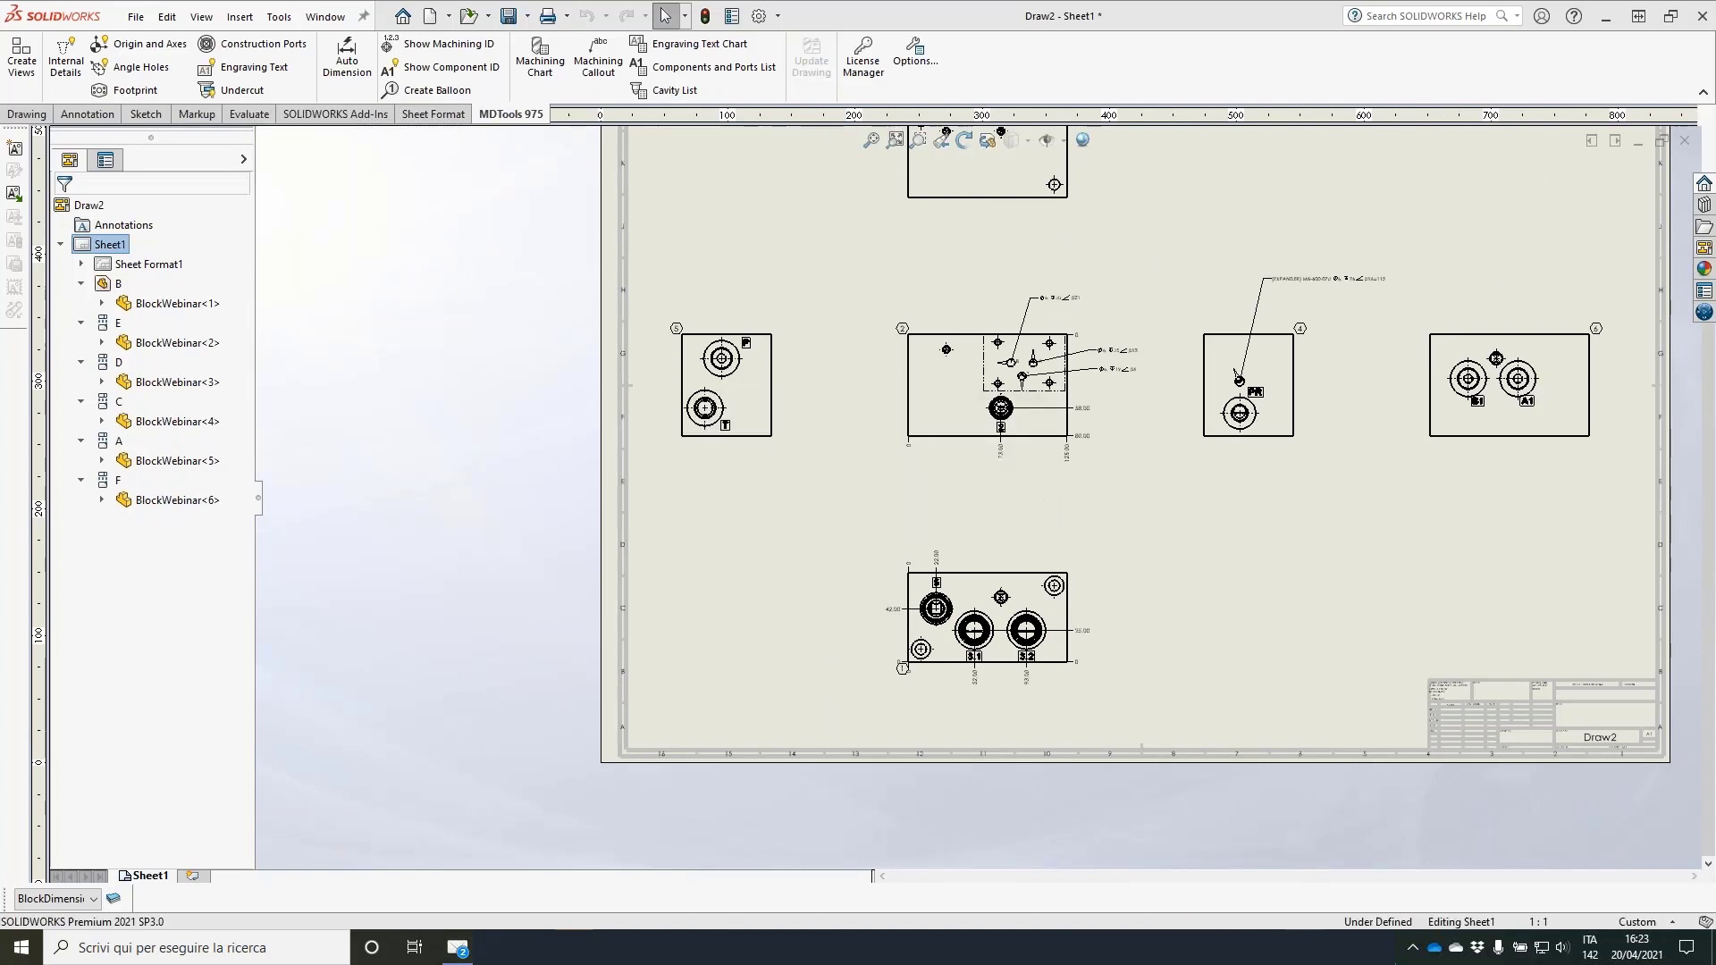
pyautogui.click(1327, 505)
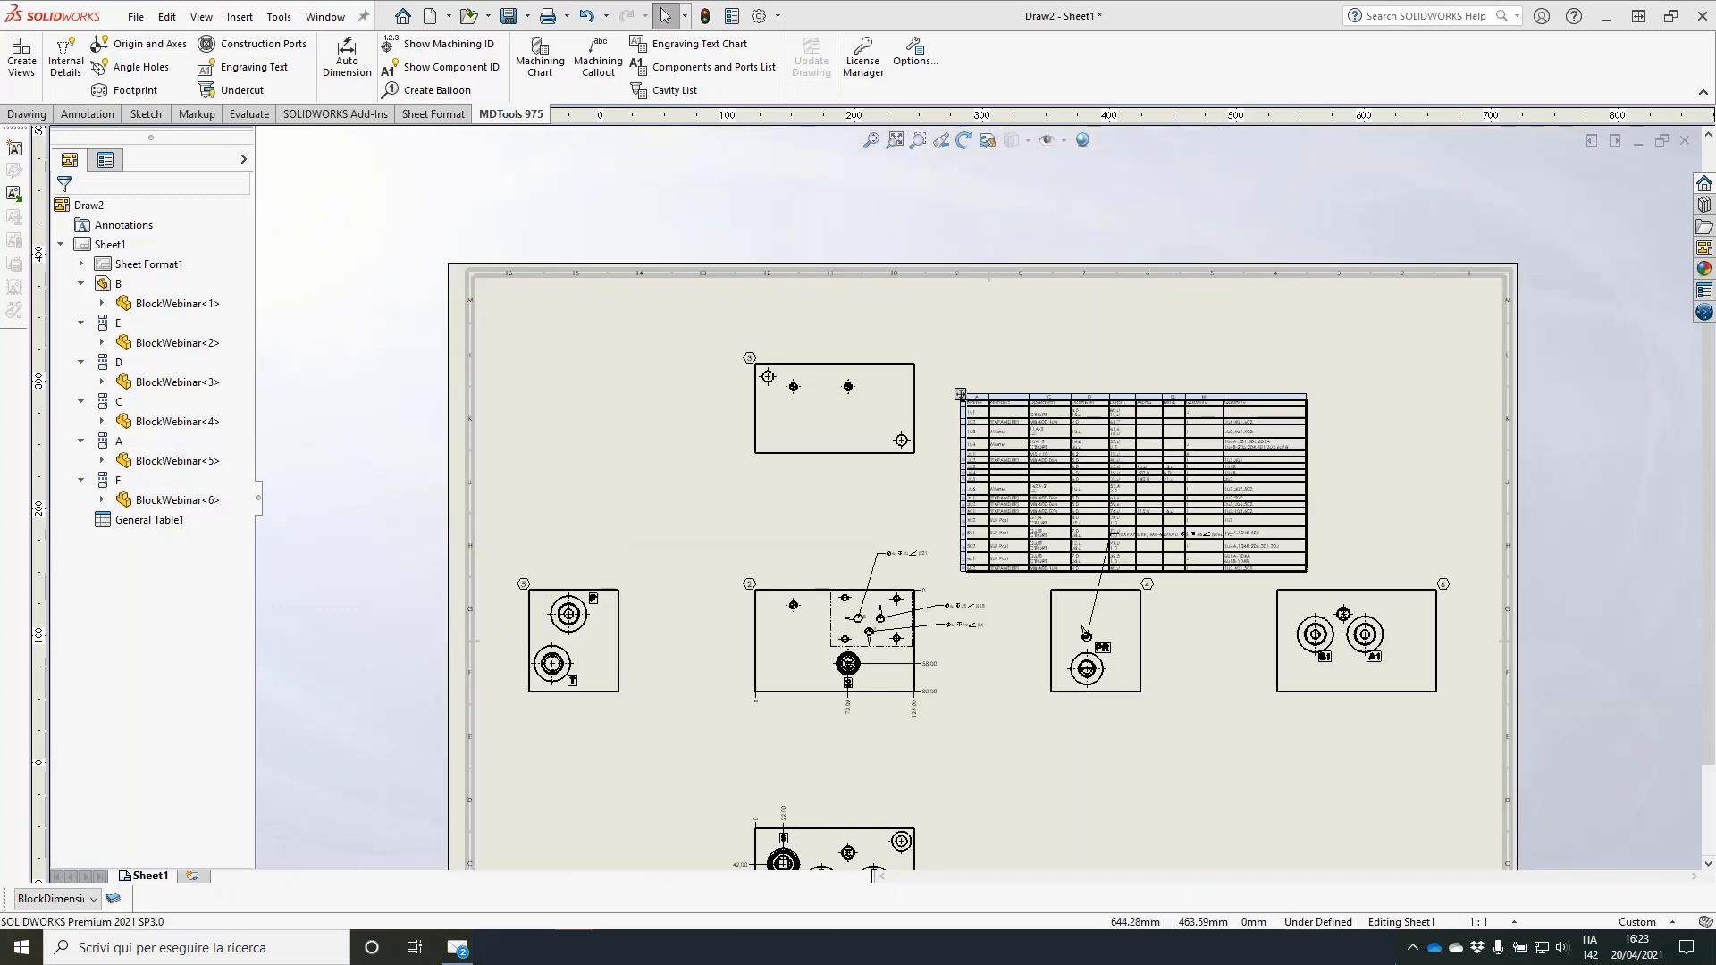
# Step: Move the machining chart upward so that it clears the angle hole callout above view 4
pyautogui.scroll(-3, 1187, 367)
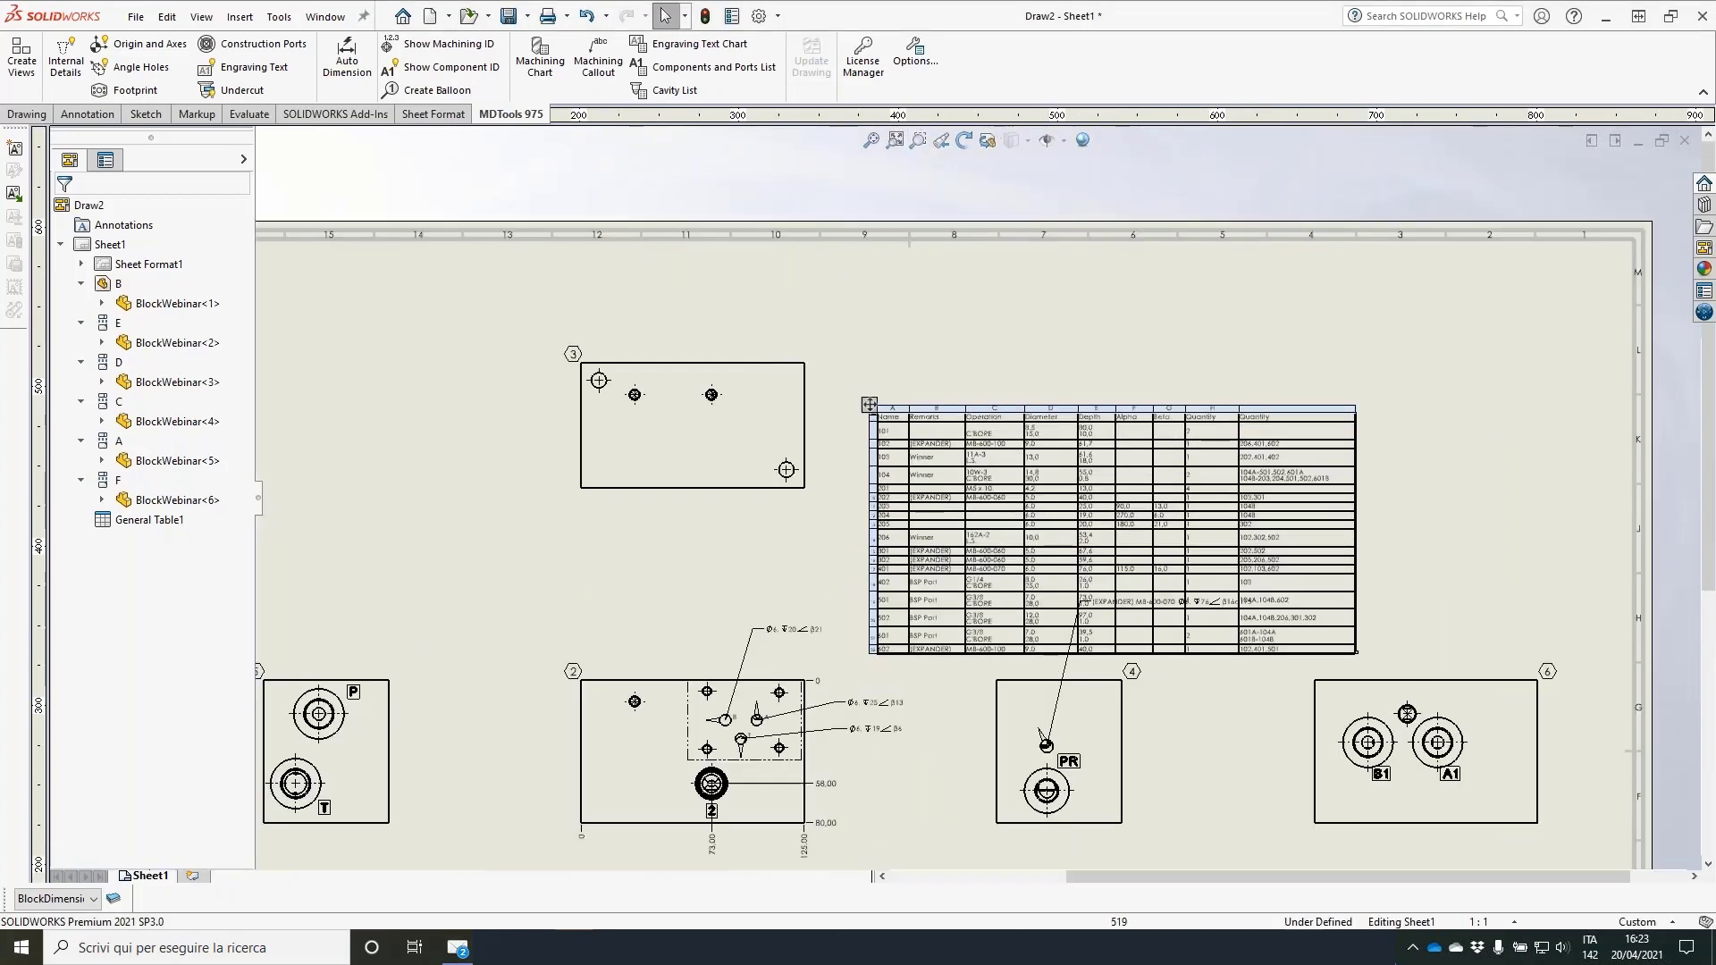
pyautogui.scroll(-5, 1076, 414)
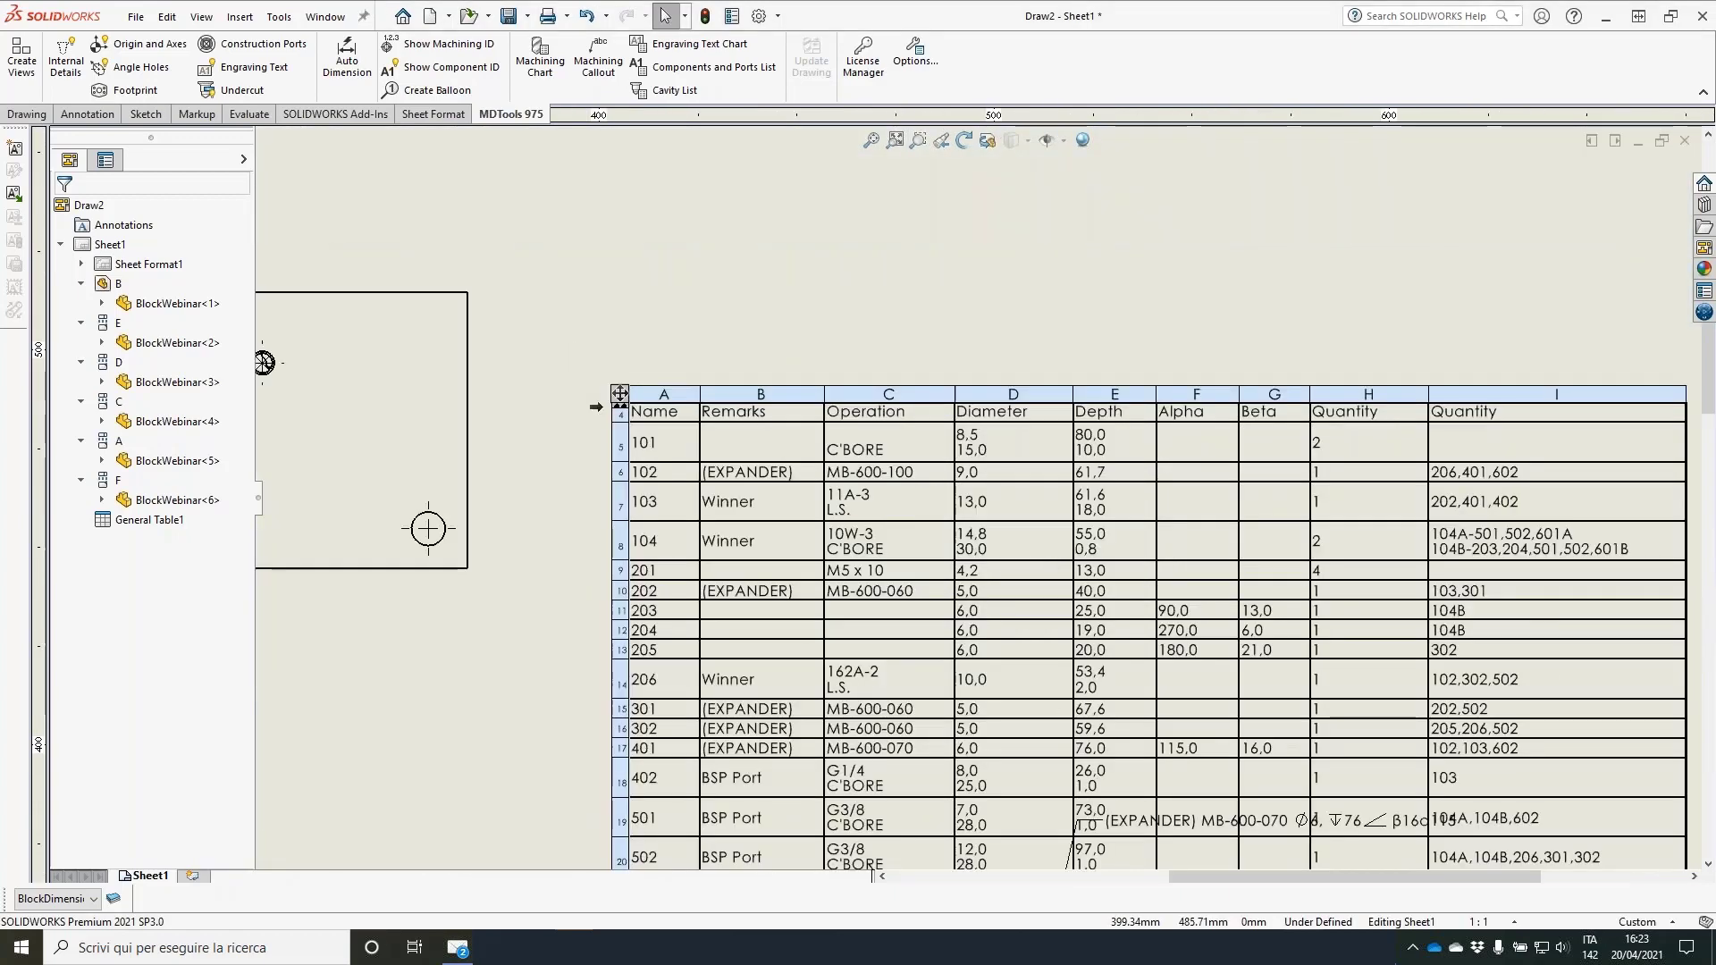
pyautogui.moveTo(619, 393); pyautogui.dragTo(595, 187)
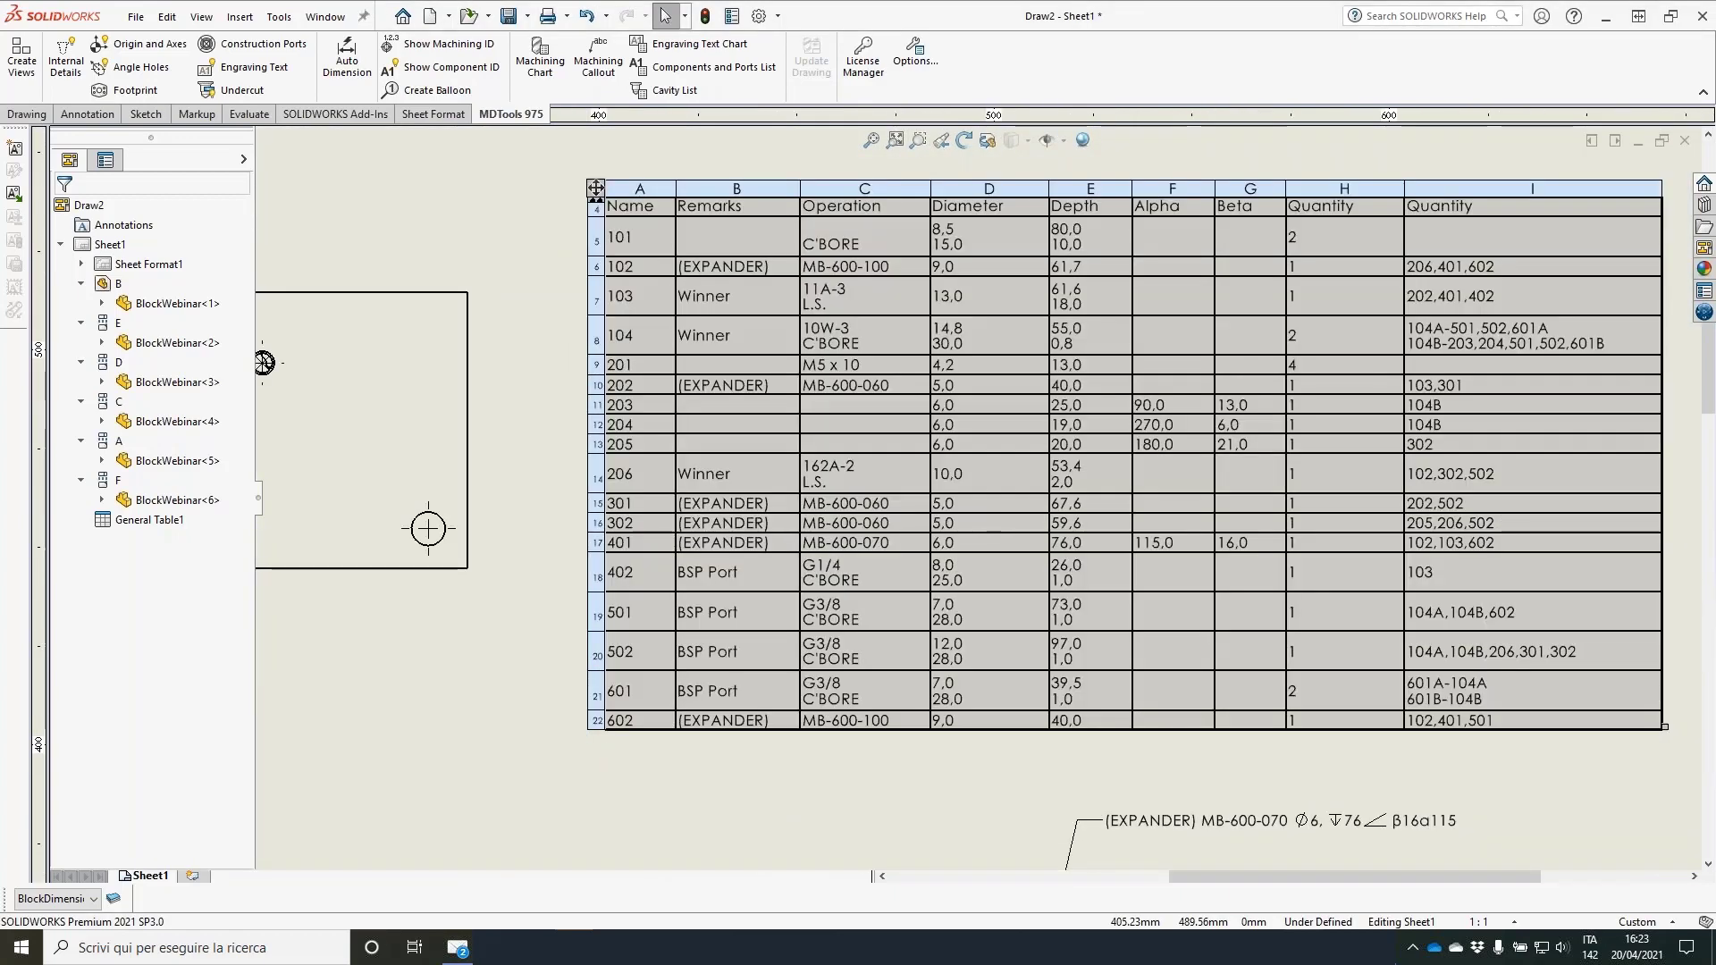
pyautogui.click(1365, 170)
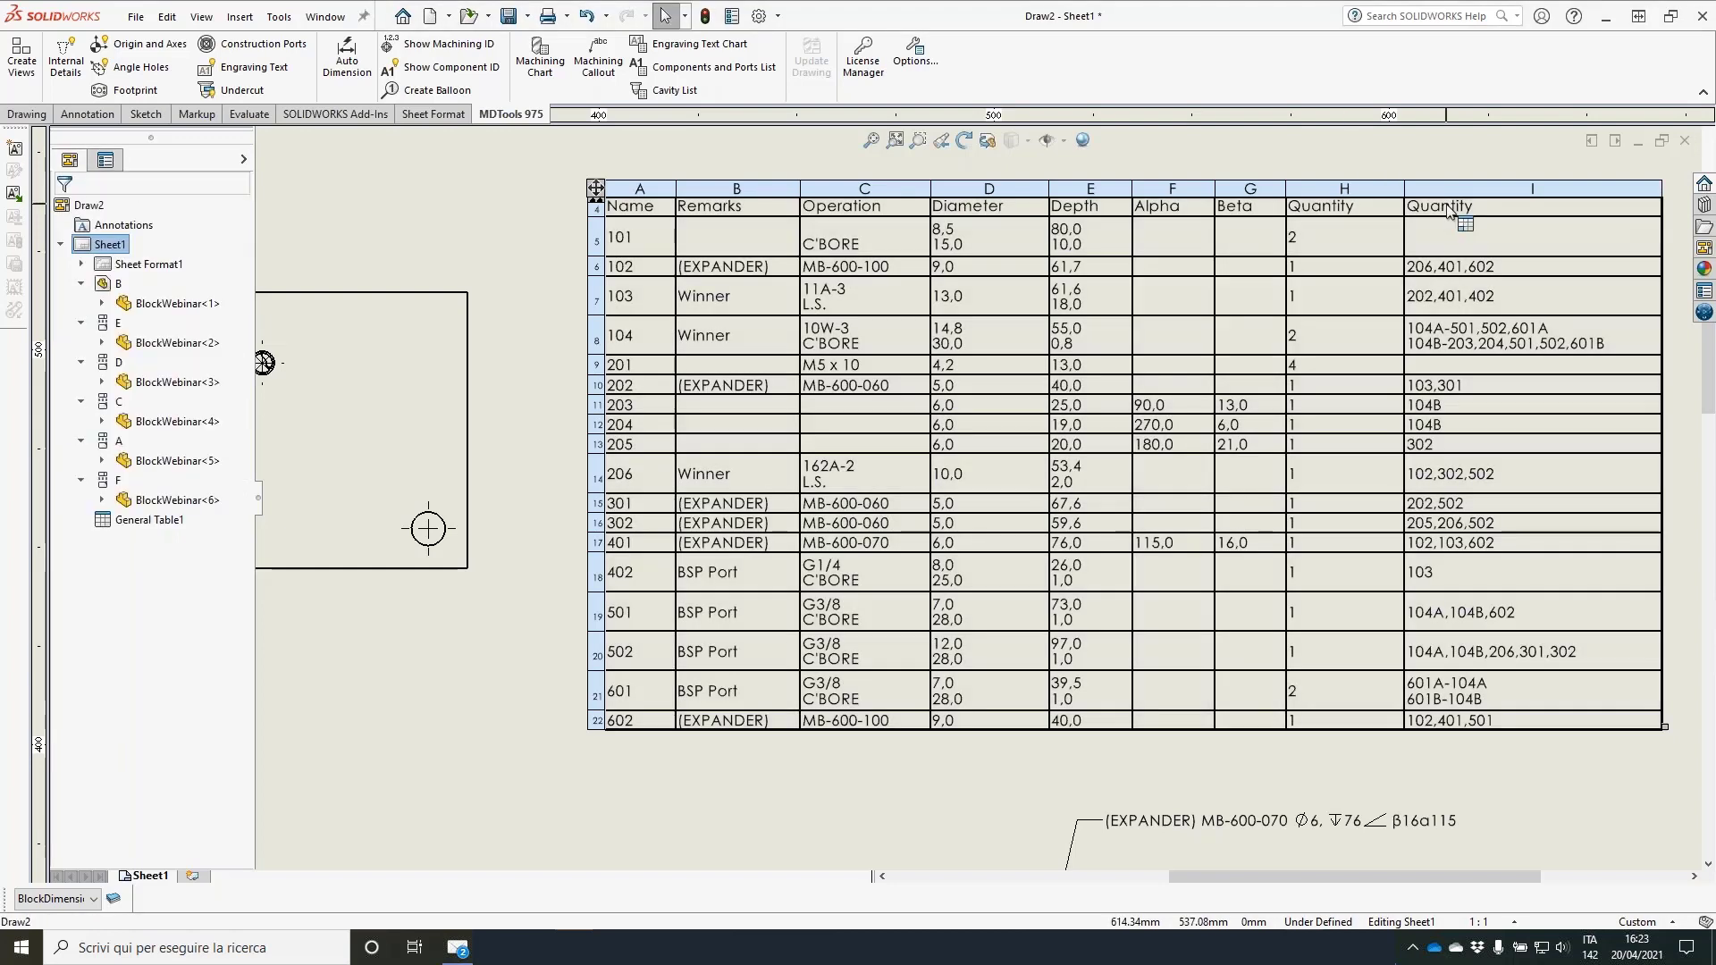
# Step: Rename the header of the machining chart's last column as MEET LIST
pyautogui.click(1449, 210)
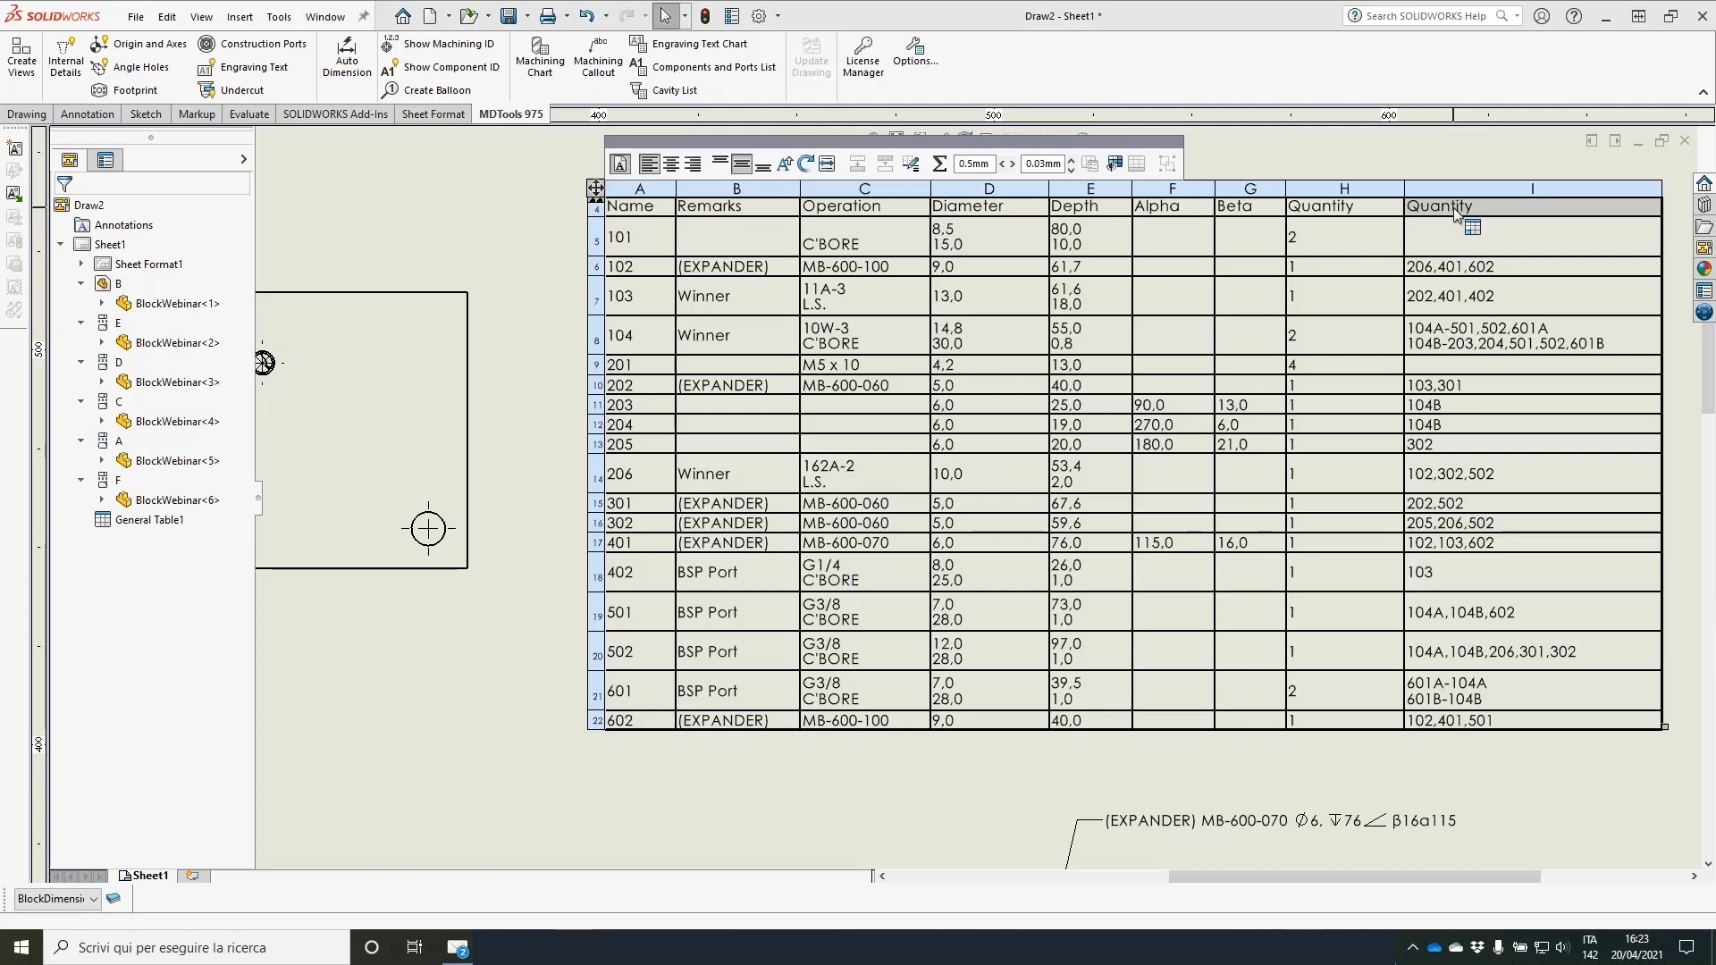
pyautogui.doubleClick(1433, 212)
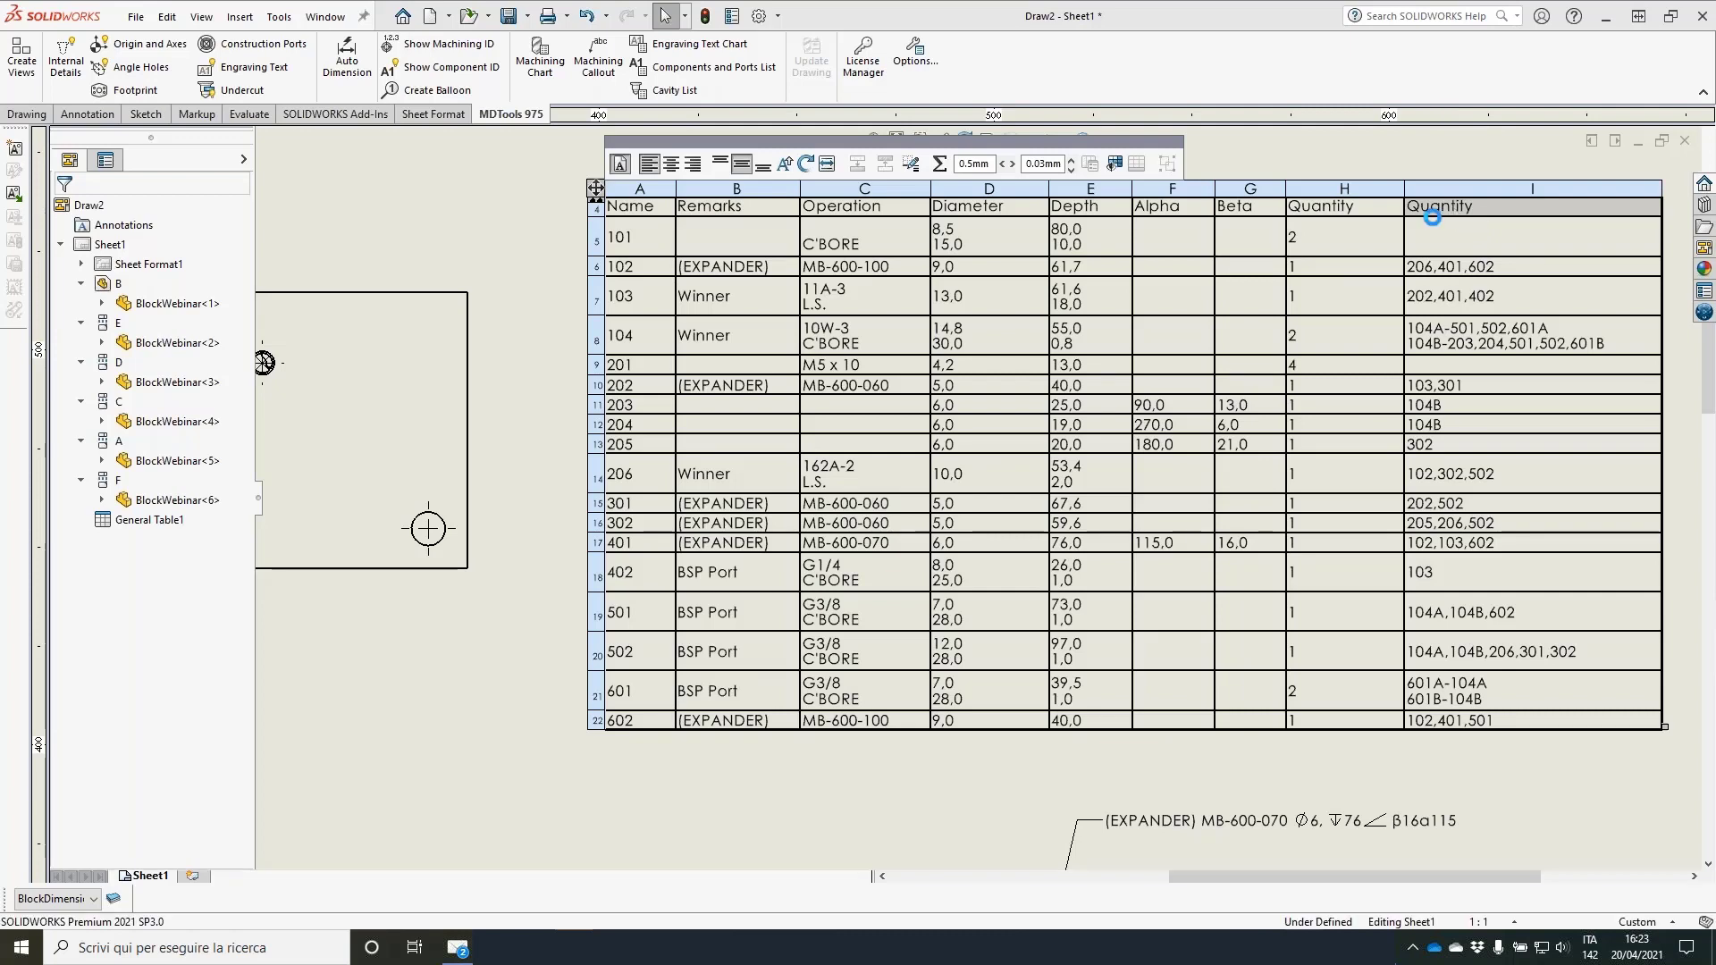
pyautogui.write('MEET LIS')
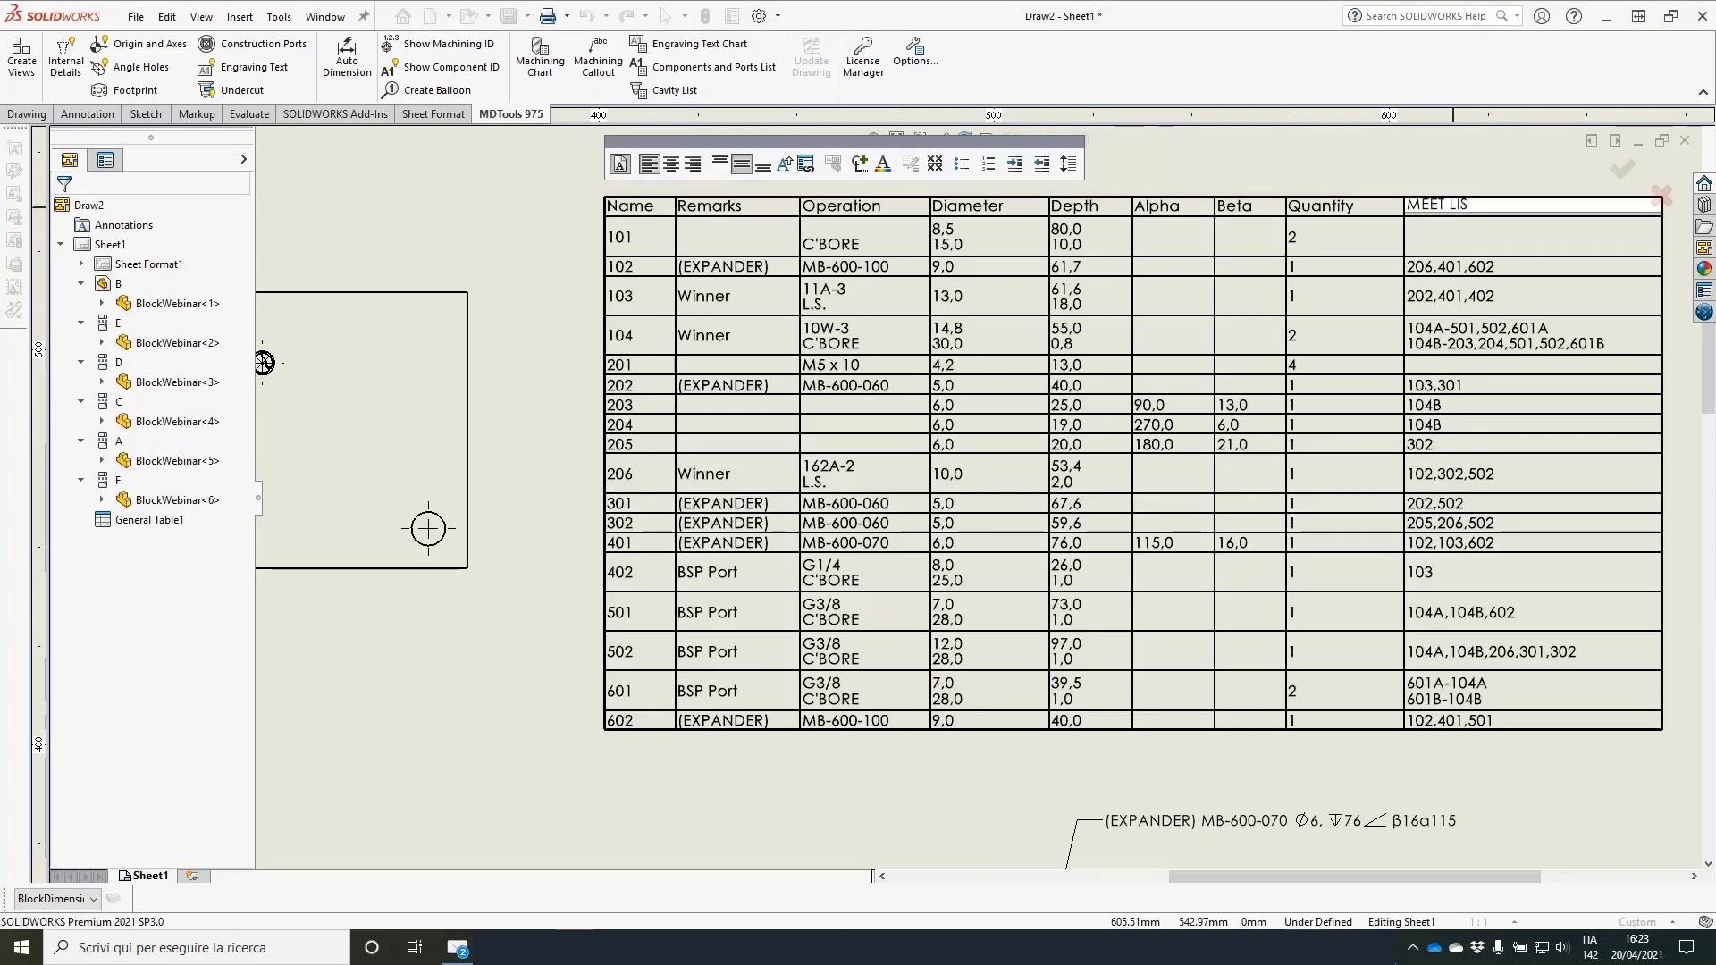
pyautogui.write('T')
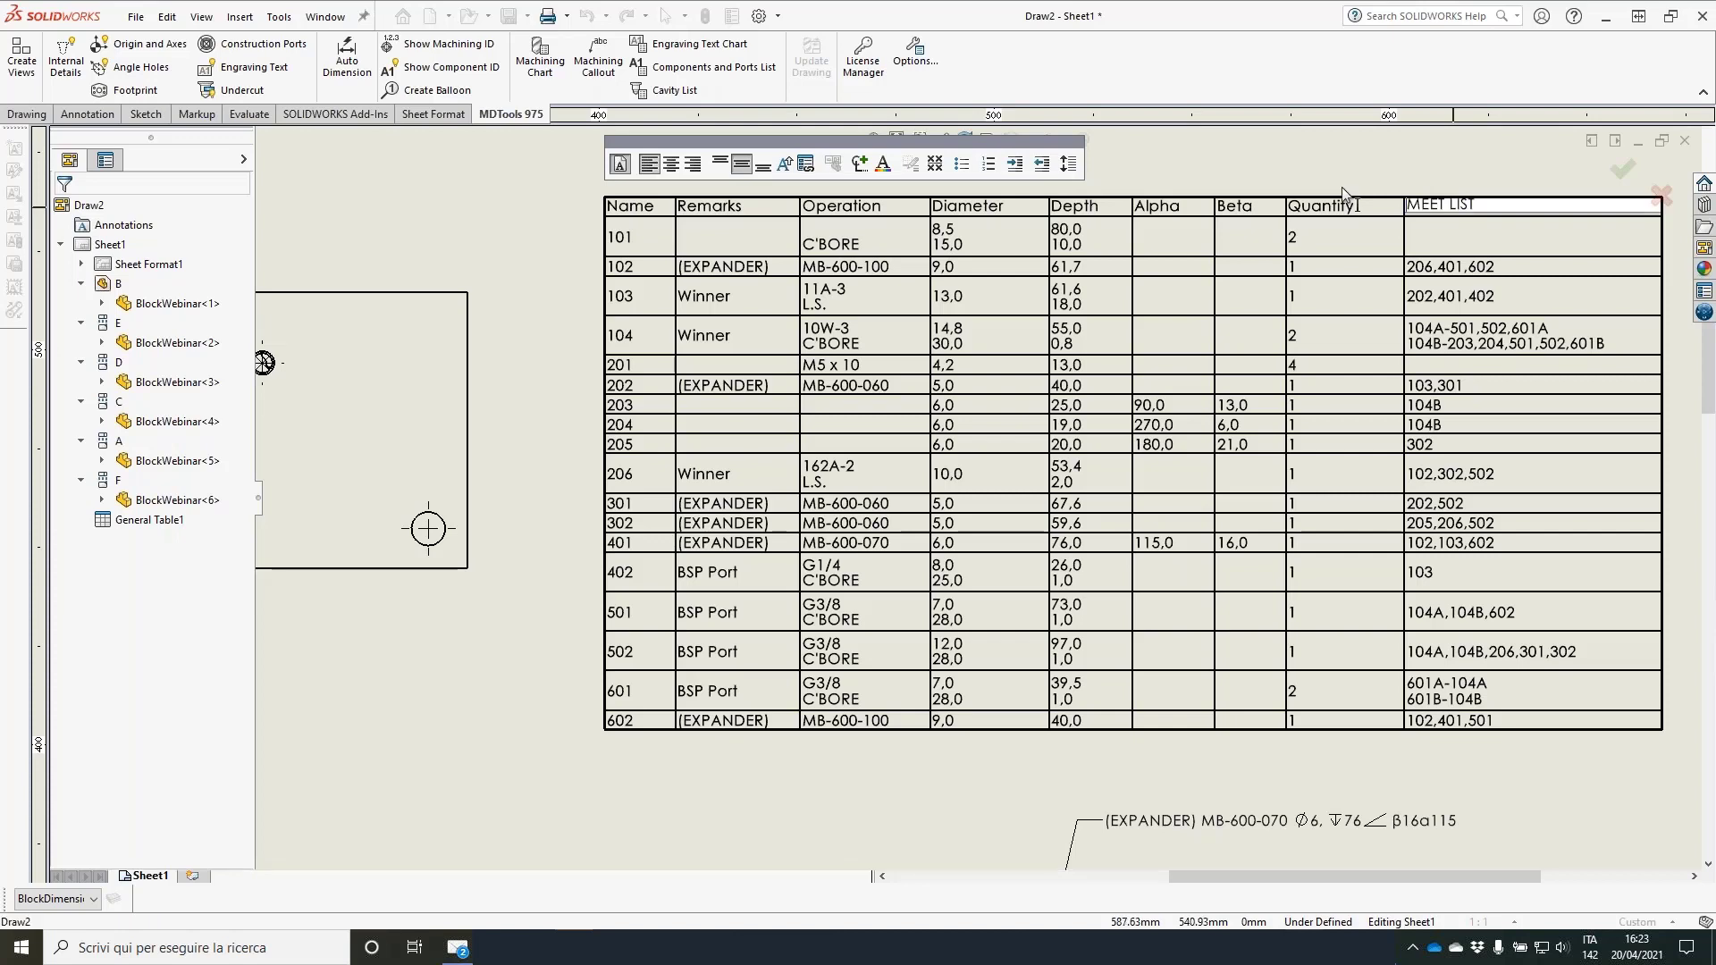
pyautogui.click(1343, 195)
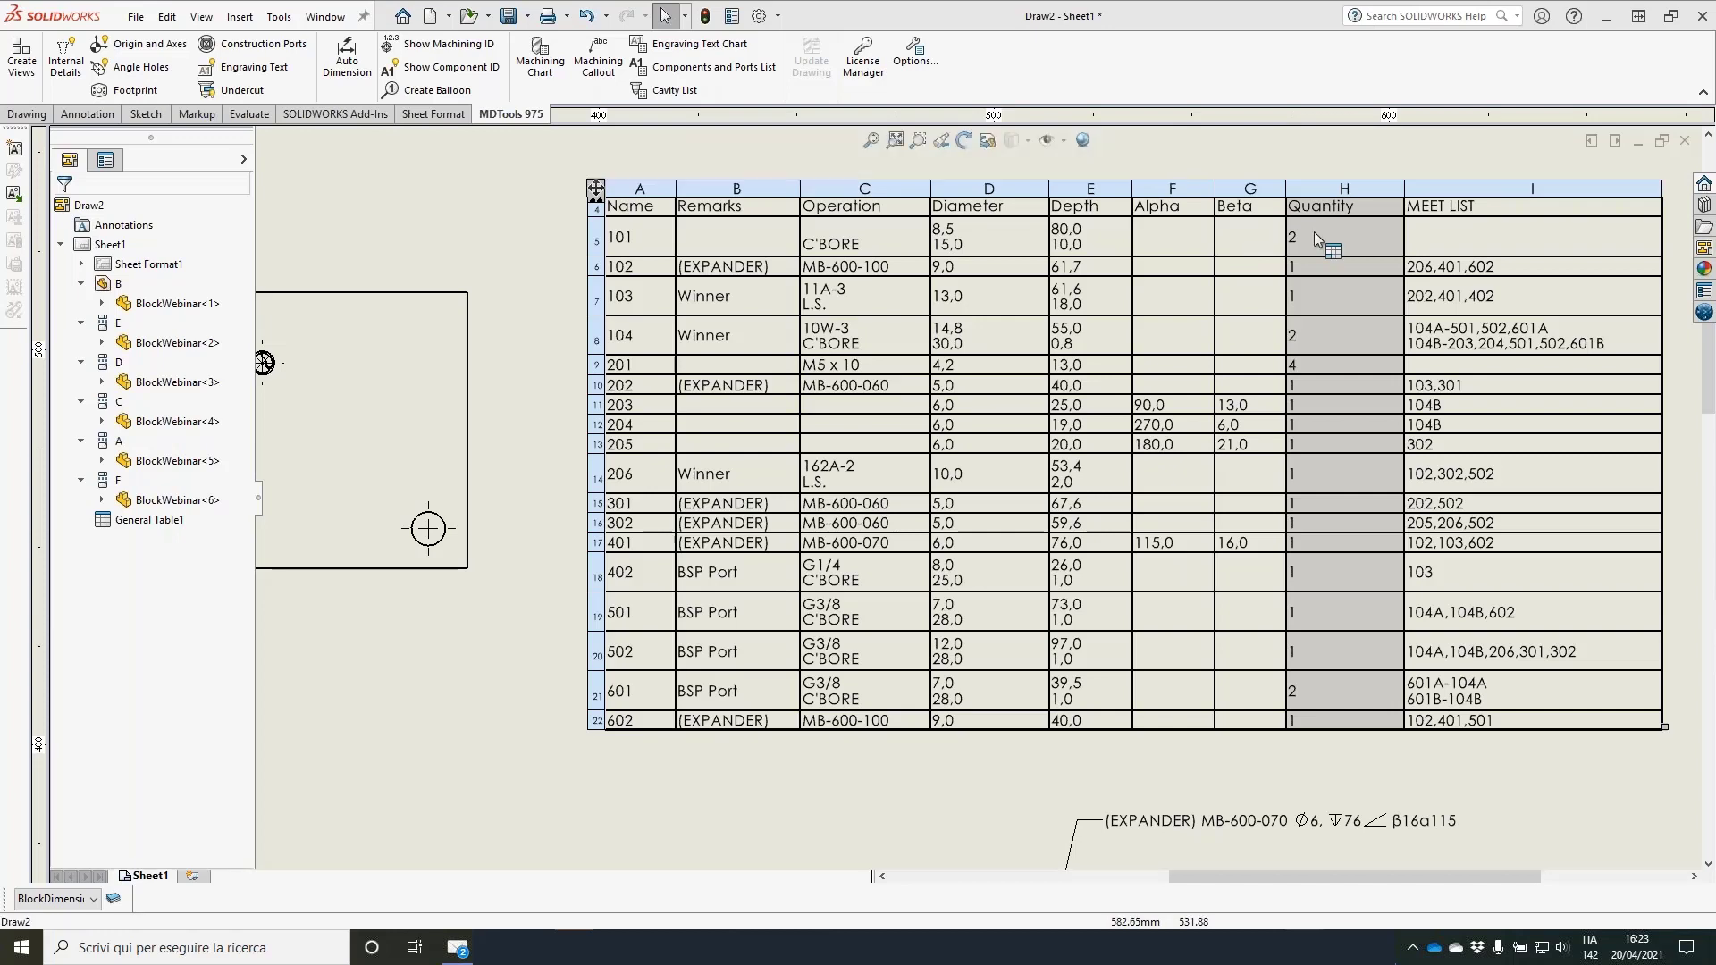
pyautogui.press('Escape')
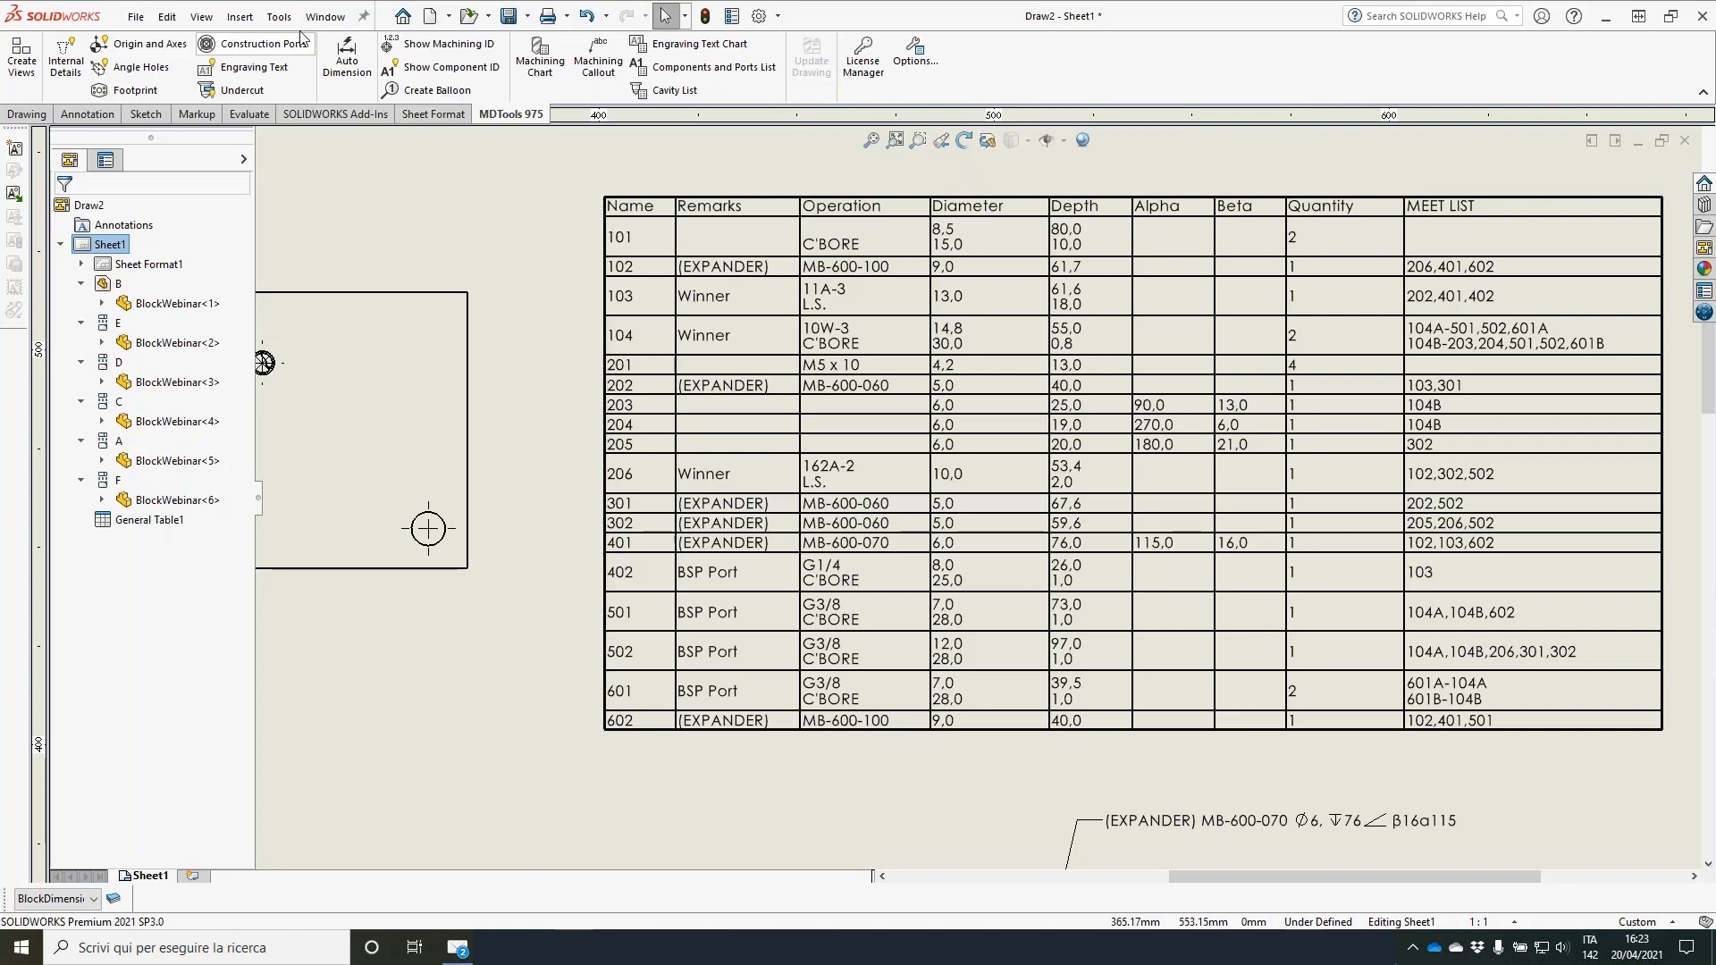
# Step: Switch to the BlockWebinar part and examine the Machining ID naming scheme and identical cavity grouping without regenerating the IDs
pyautogui.click(324, 16)
pyautogui.click(480, 236)
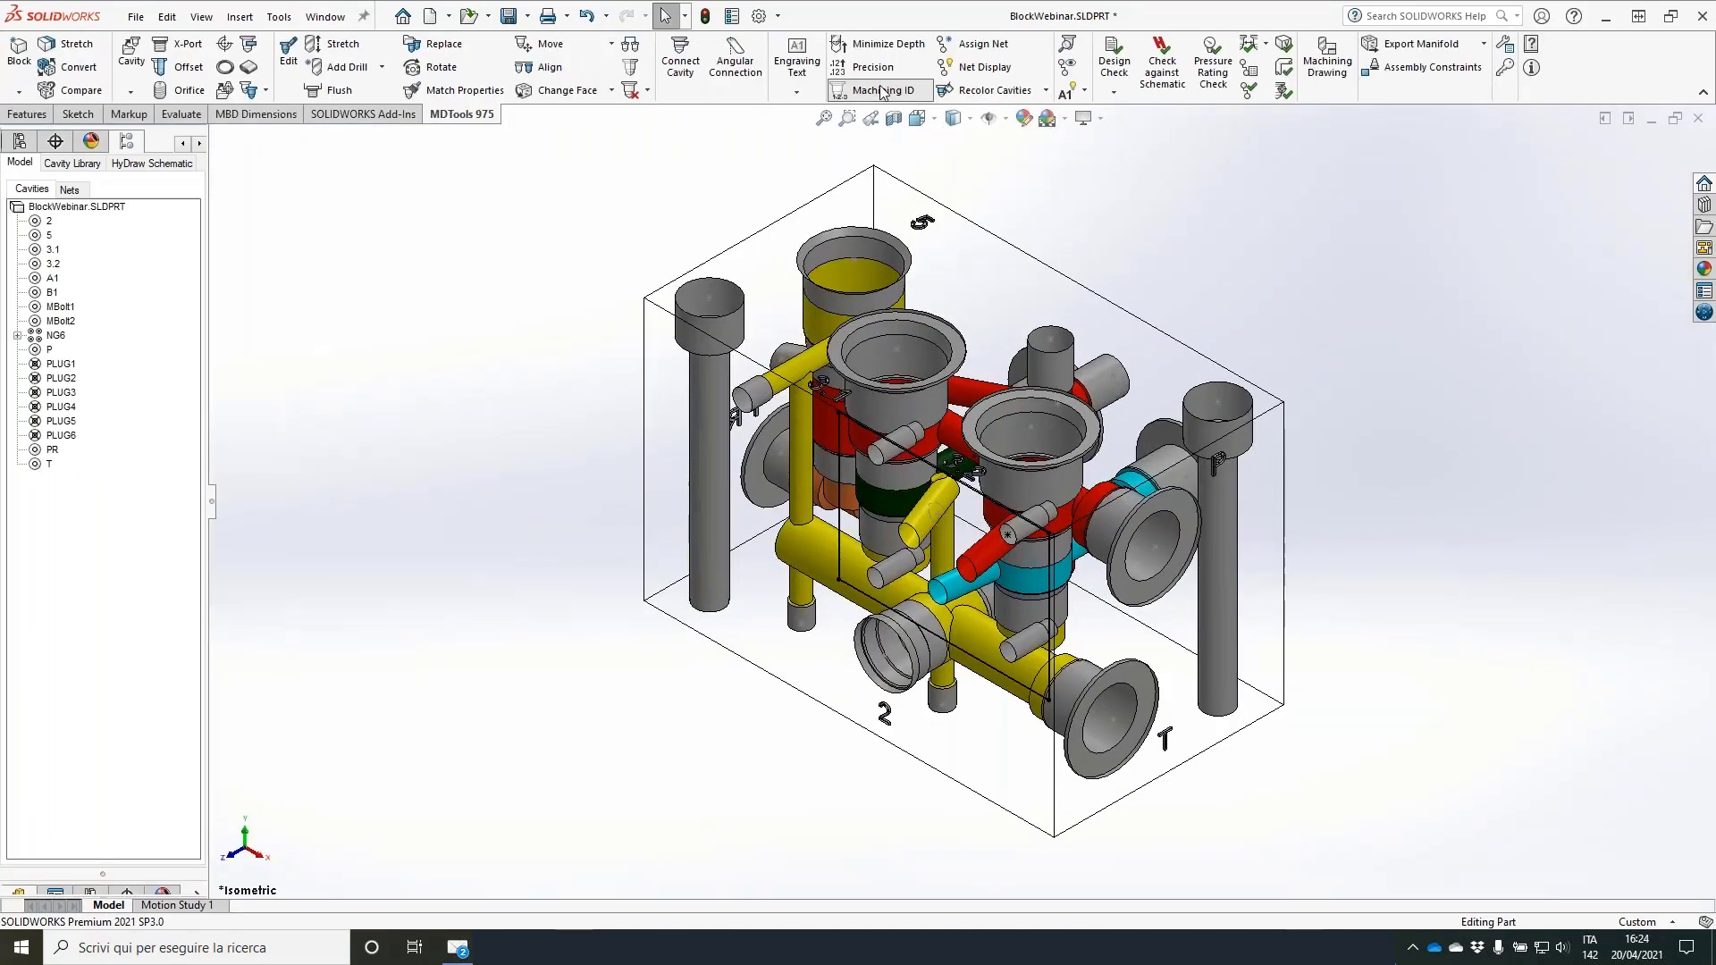
pyautogui.click(882, 90)
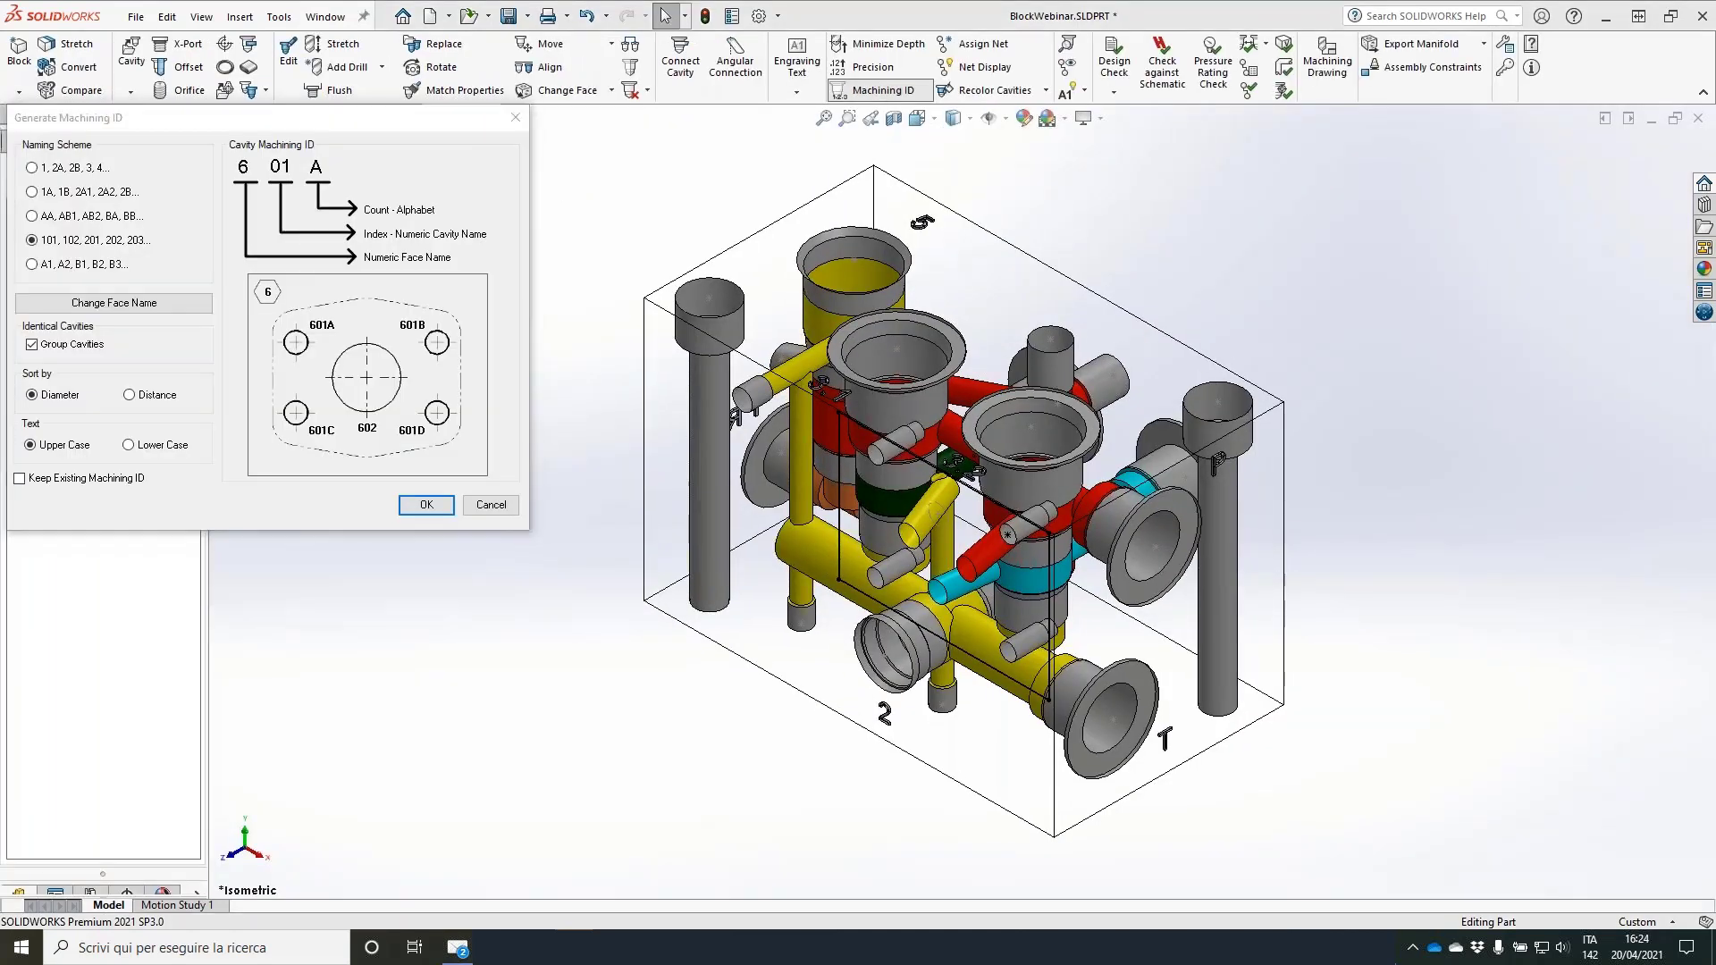
pyautogui.moveTo(63, 314); pyautogui.dragTo(3, 313)
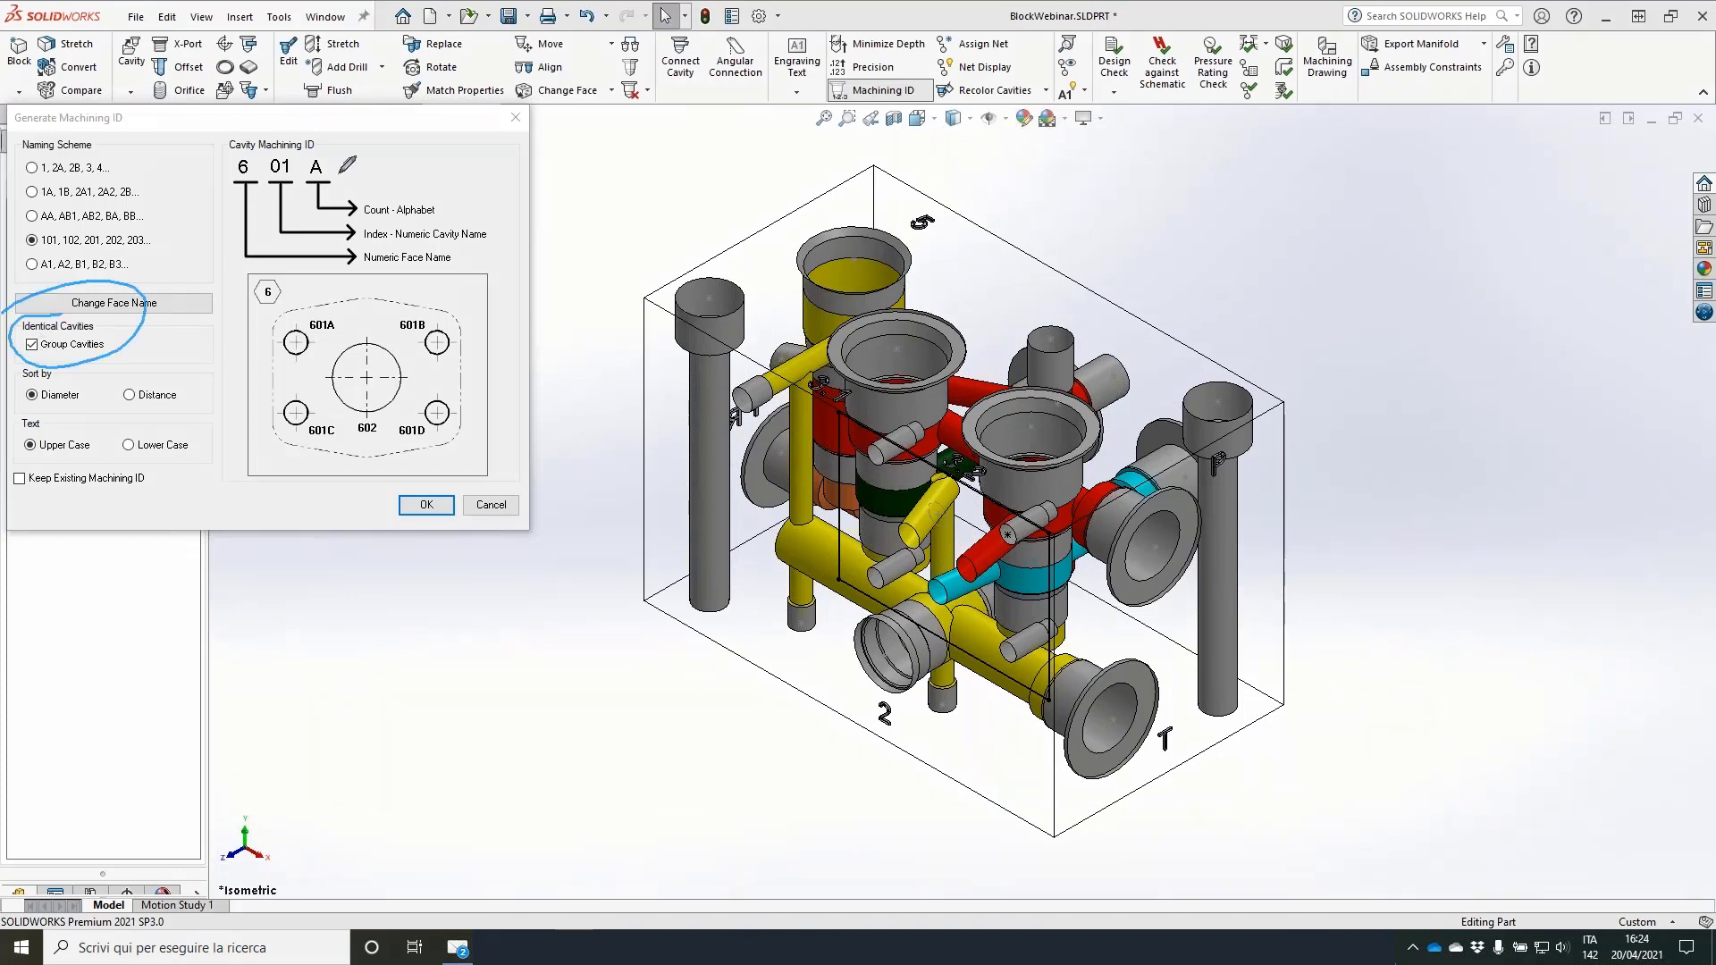
pyautogui.moveTo(319, 140)
pyautogui.mouseDown()
pyautogui.moveTo(347, 180)
pyautogui.moveTo(331, 141)
pyautogui.mouseUp()
pyautogui.click(489, 506)
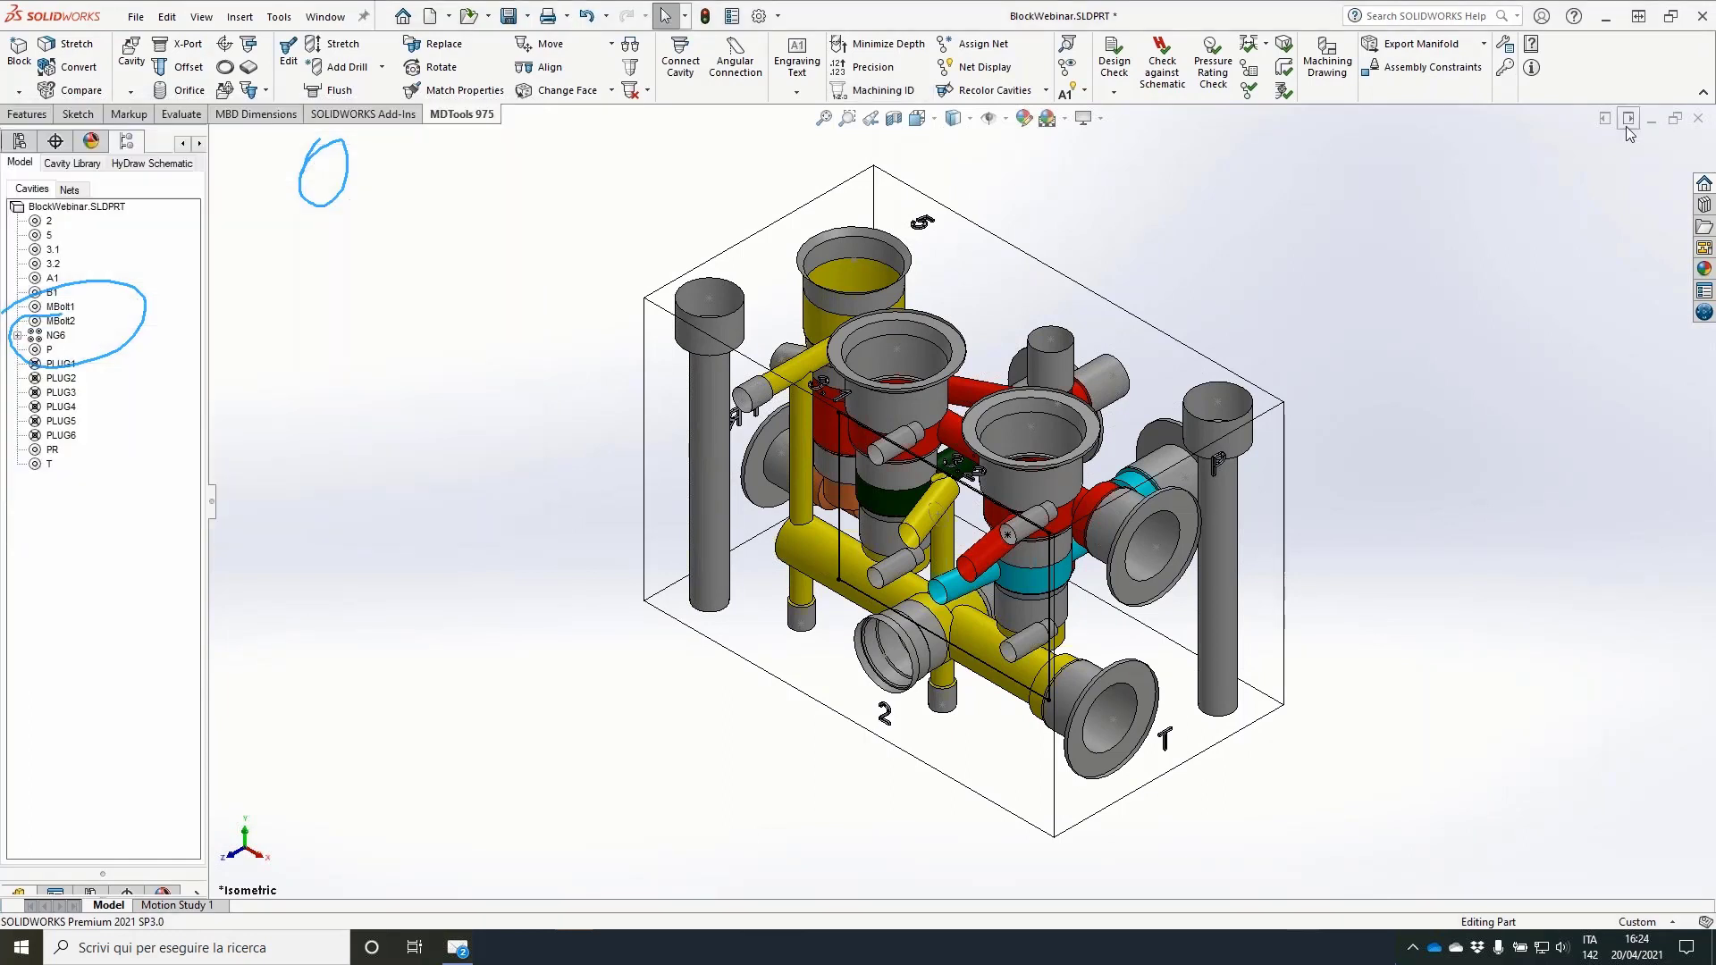
# Step: Return to the Draw2 drawing and reopen the machining chart's Webinar format options at the last Quantity column
pyautogui.click(1626, 124)
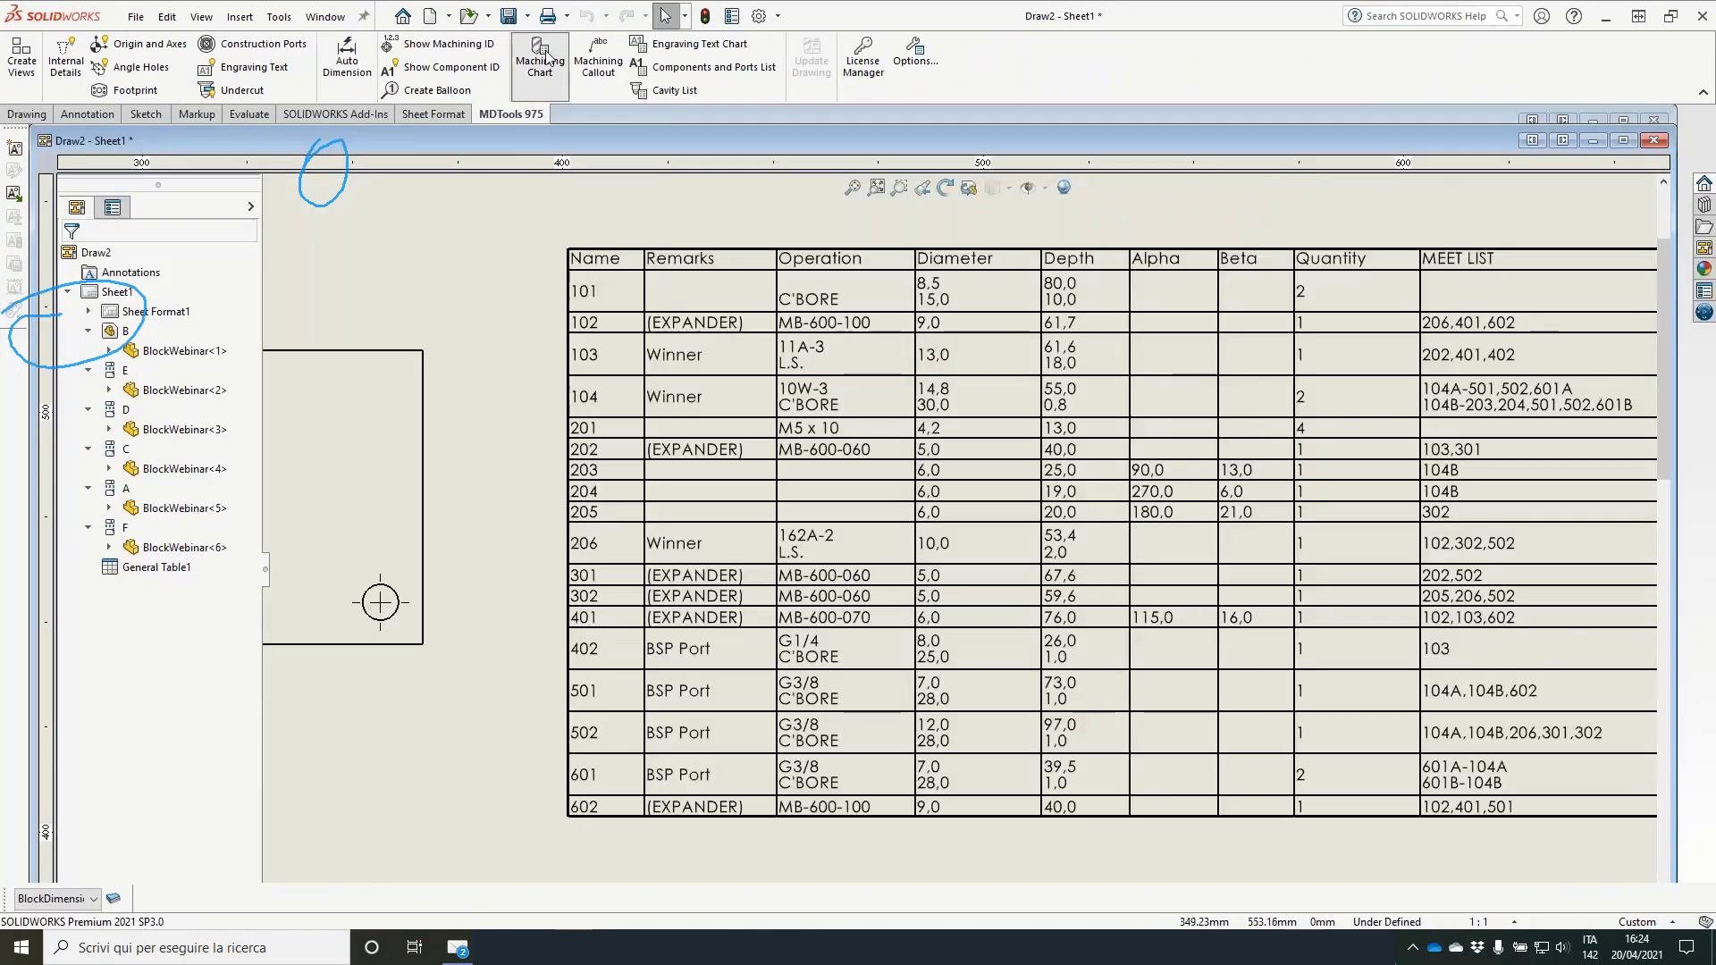
pyautogui.click(547, 57)
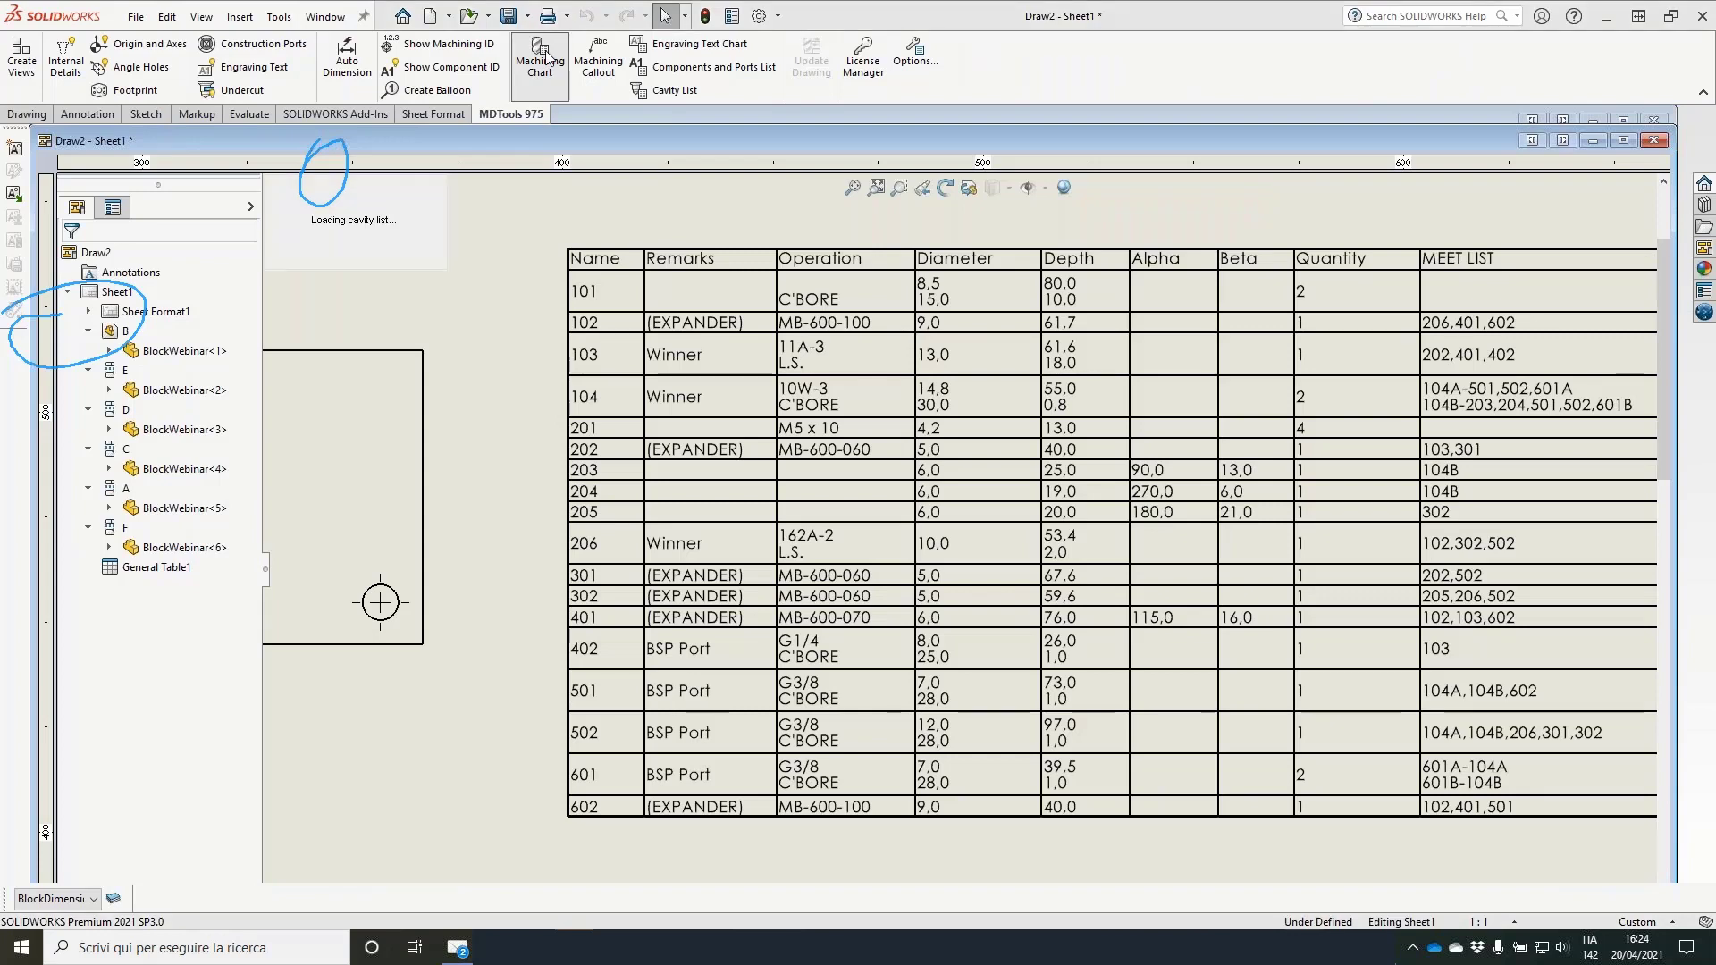
pyautogui.click(143, 237)
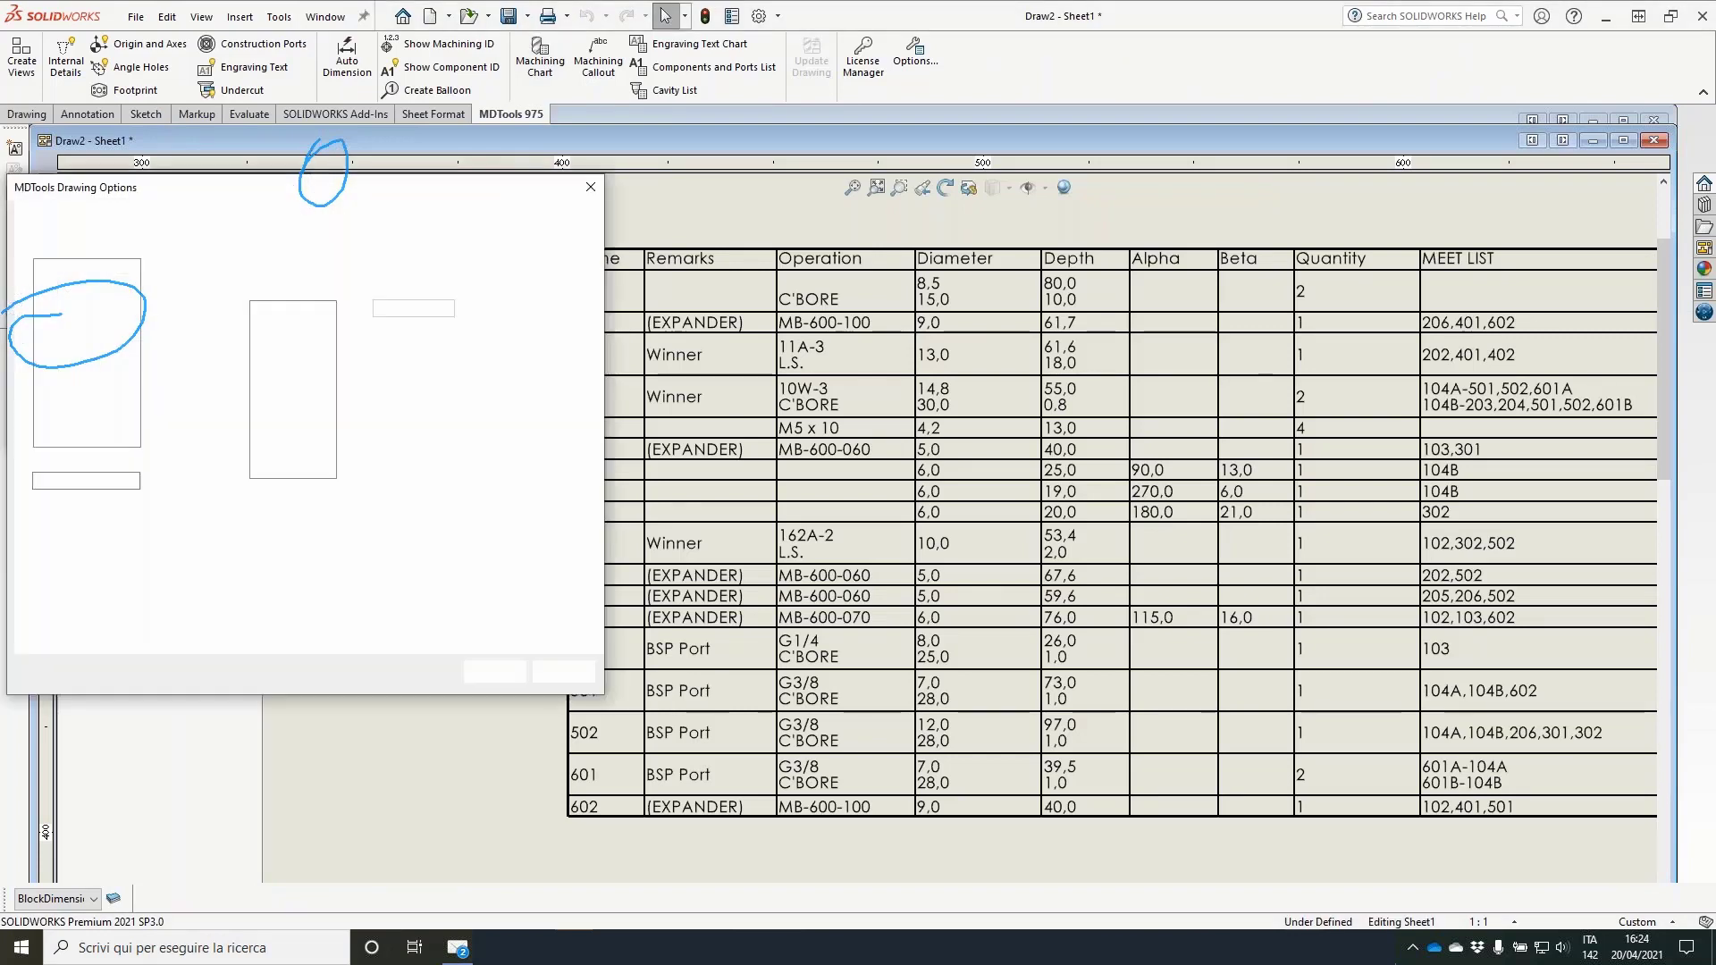
pyautogui.click(273, 423)
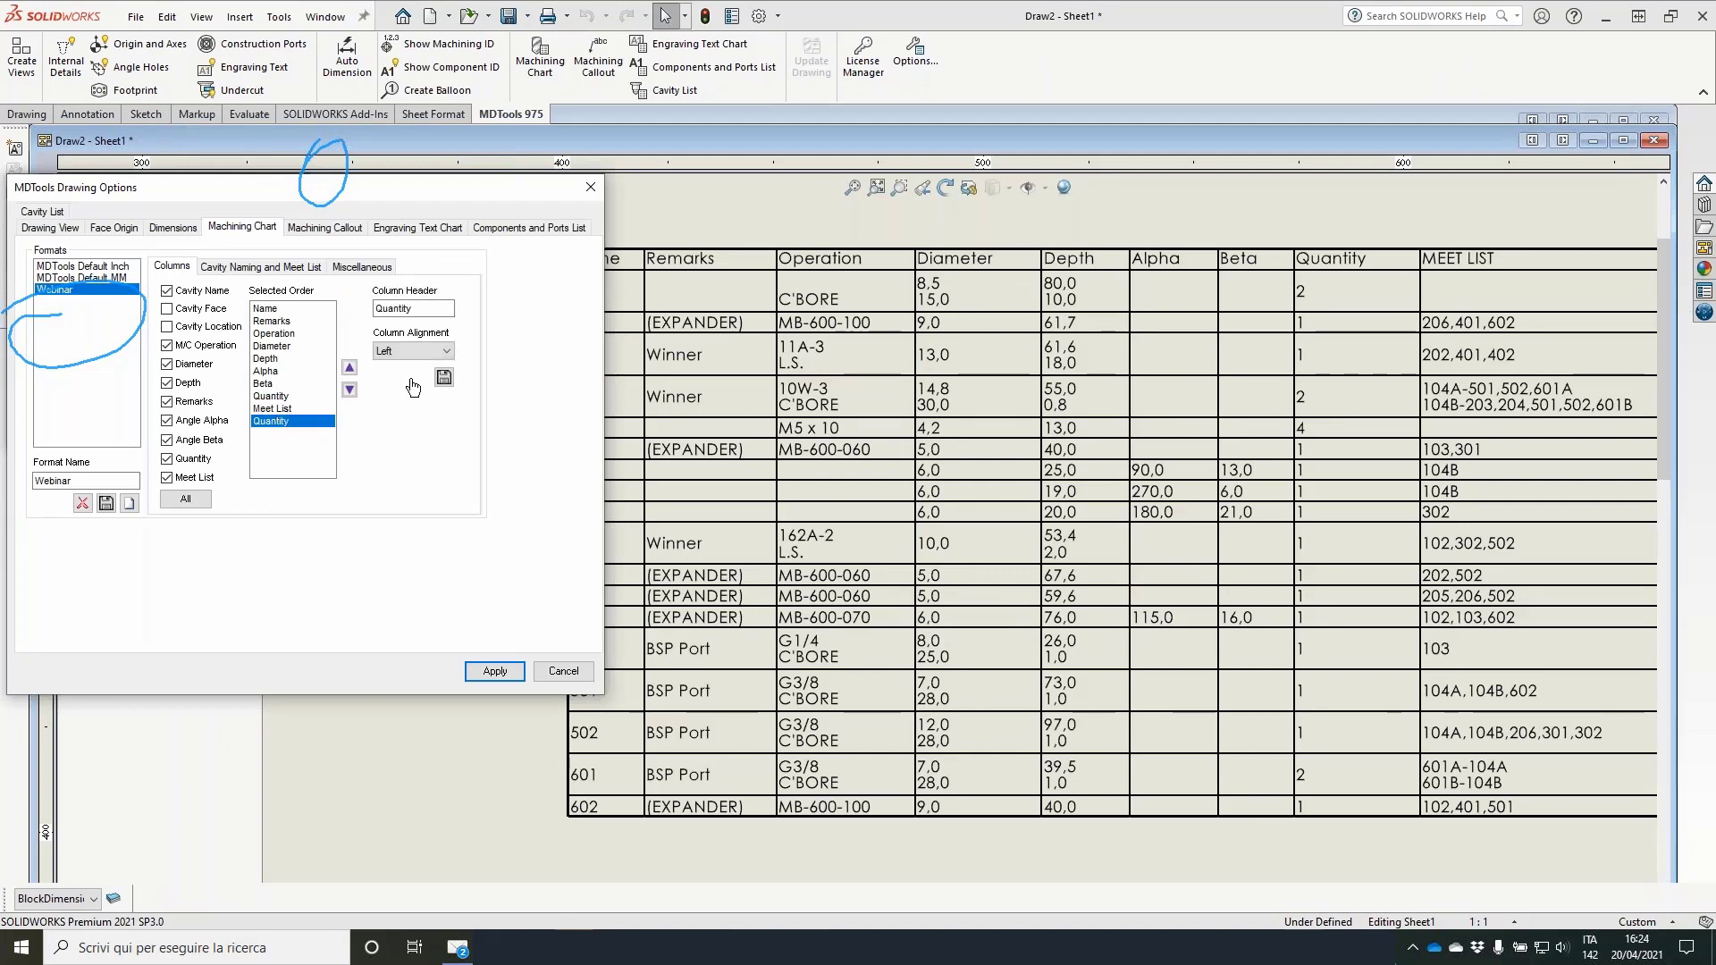
# Step: Review the Webinar format's cavity naming settings, trying Option 1 and returning to Option 3
pyautogui.click(349, 269)
pyautogui.click(264, 272)
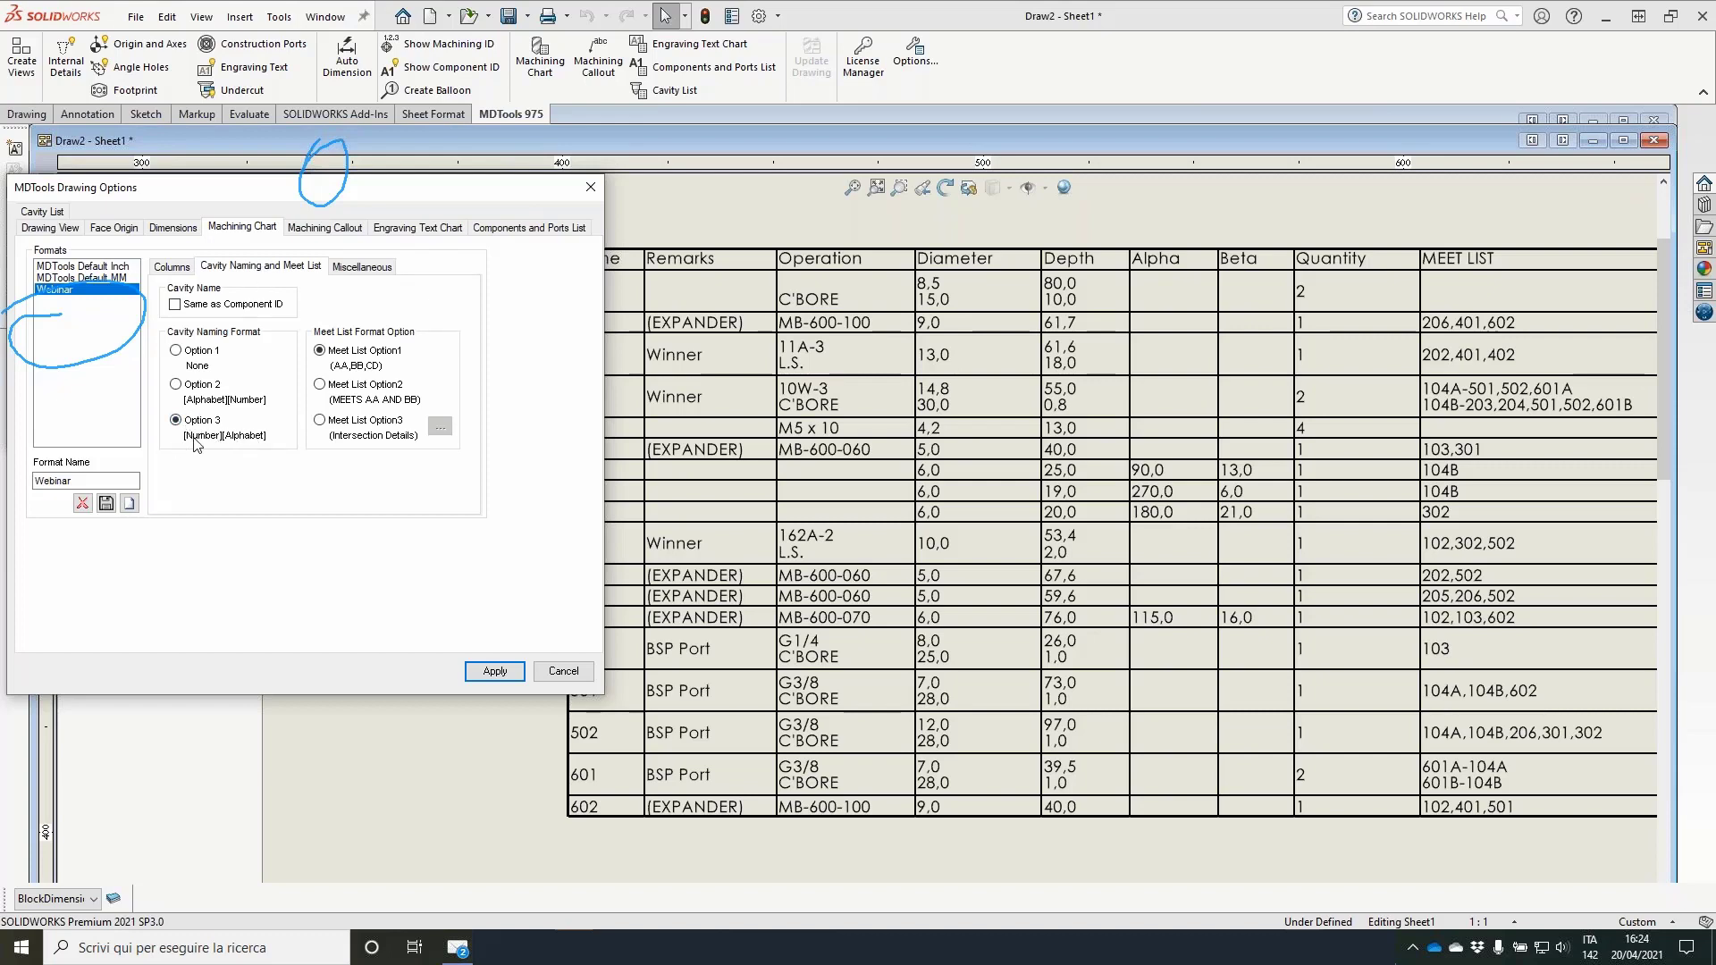
pyautogui.click(176, 351)
pyautogui.click(176, 420)
# Step: Look over the Machining Callout options, then leave them and the Create Machining Chart dialog without applying changes
pyautogui.click(323, 229)
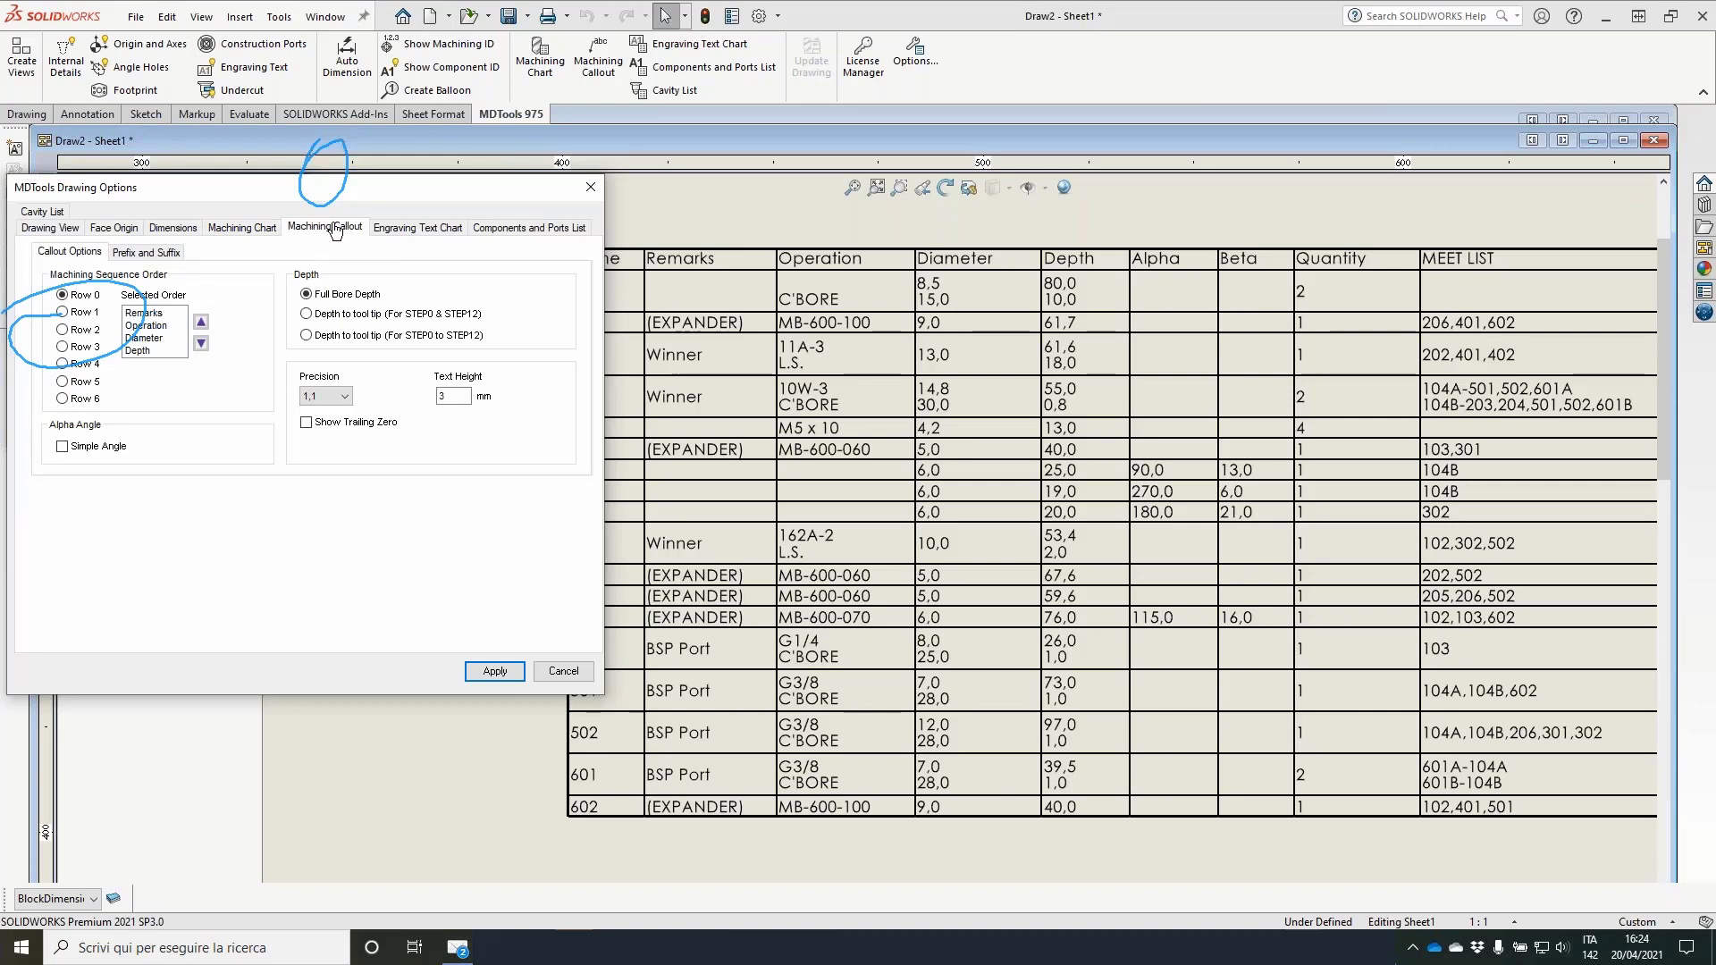
pyautogui.moveTo(451, 190); pyautogui.dragTo(947, 168)
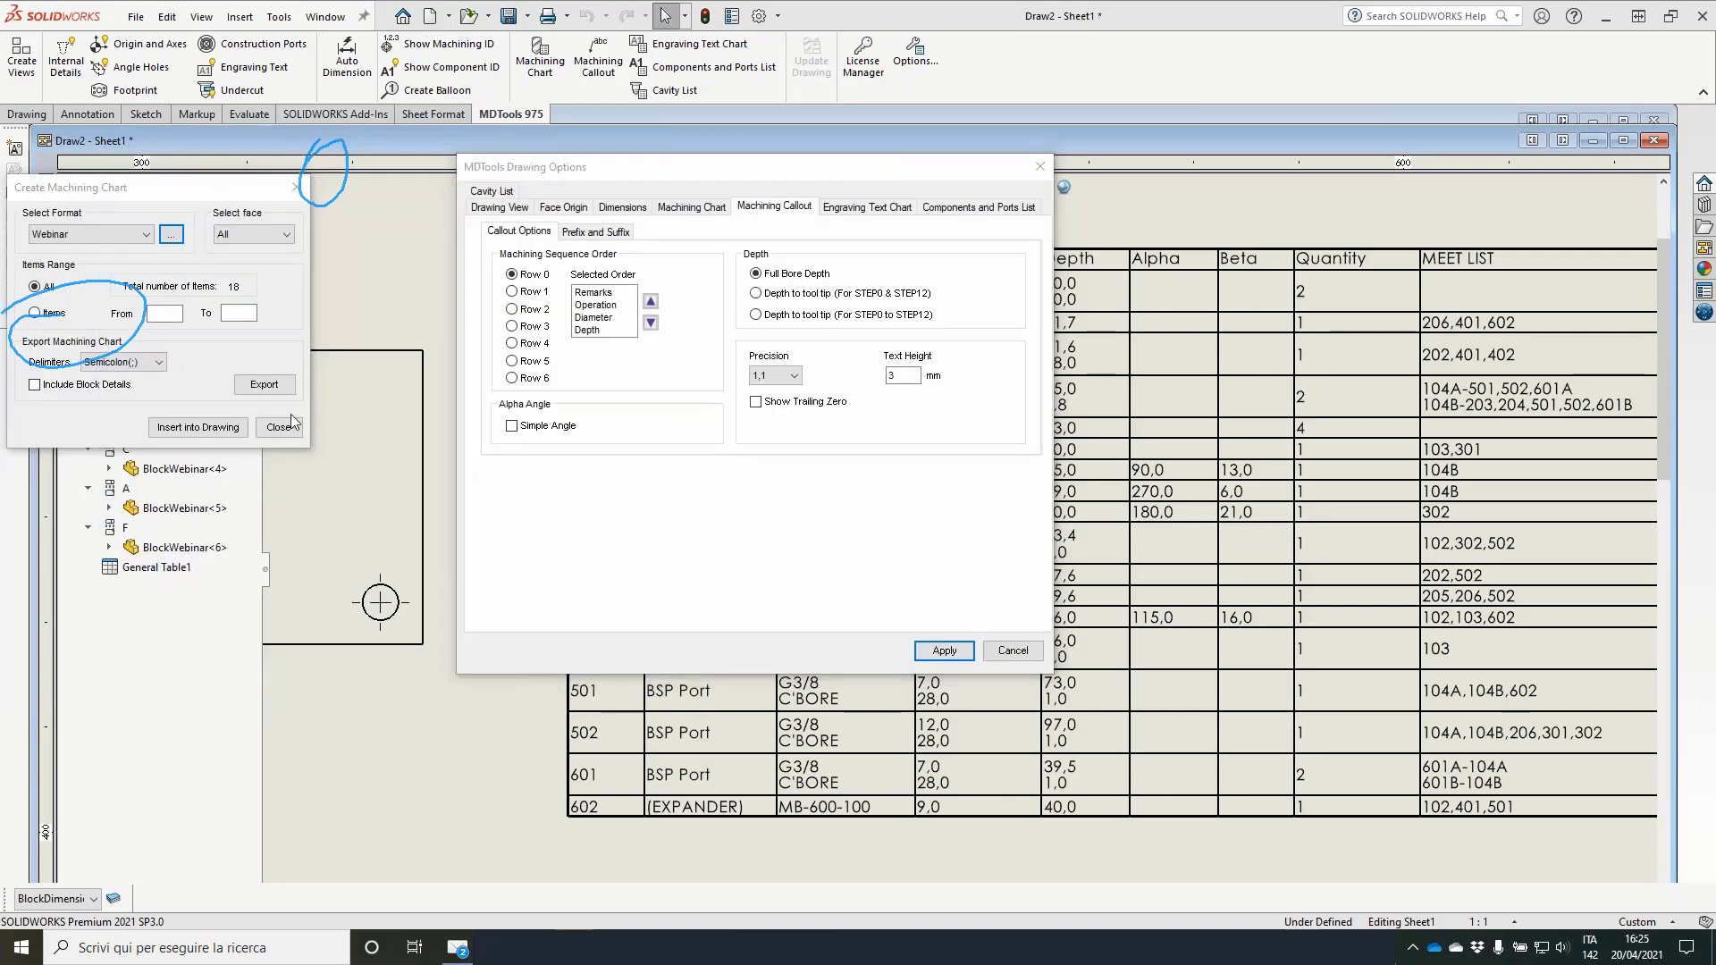
pyautogui.click(947, 659)
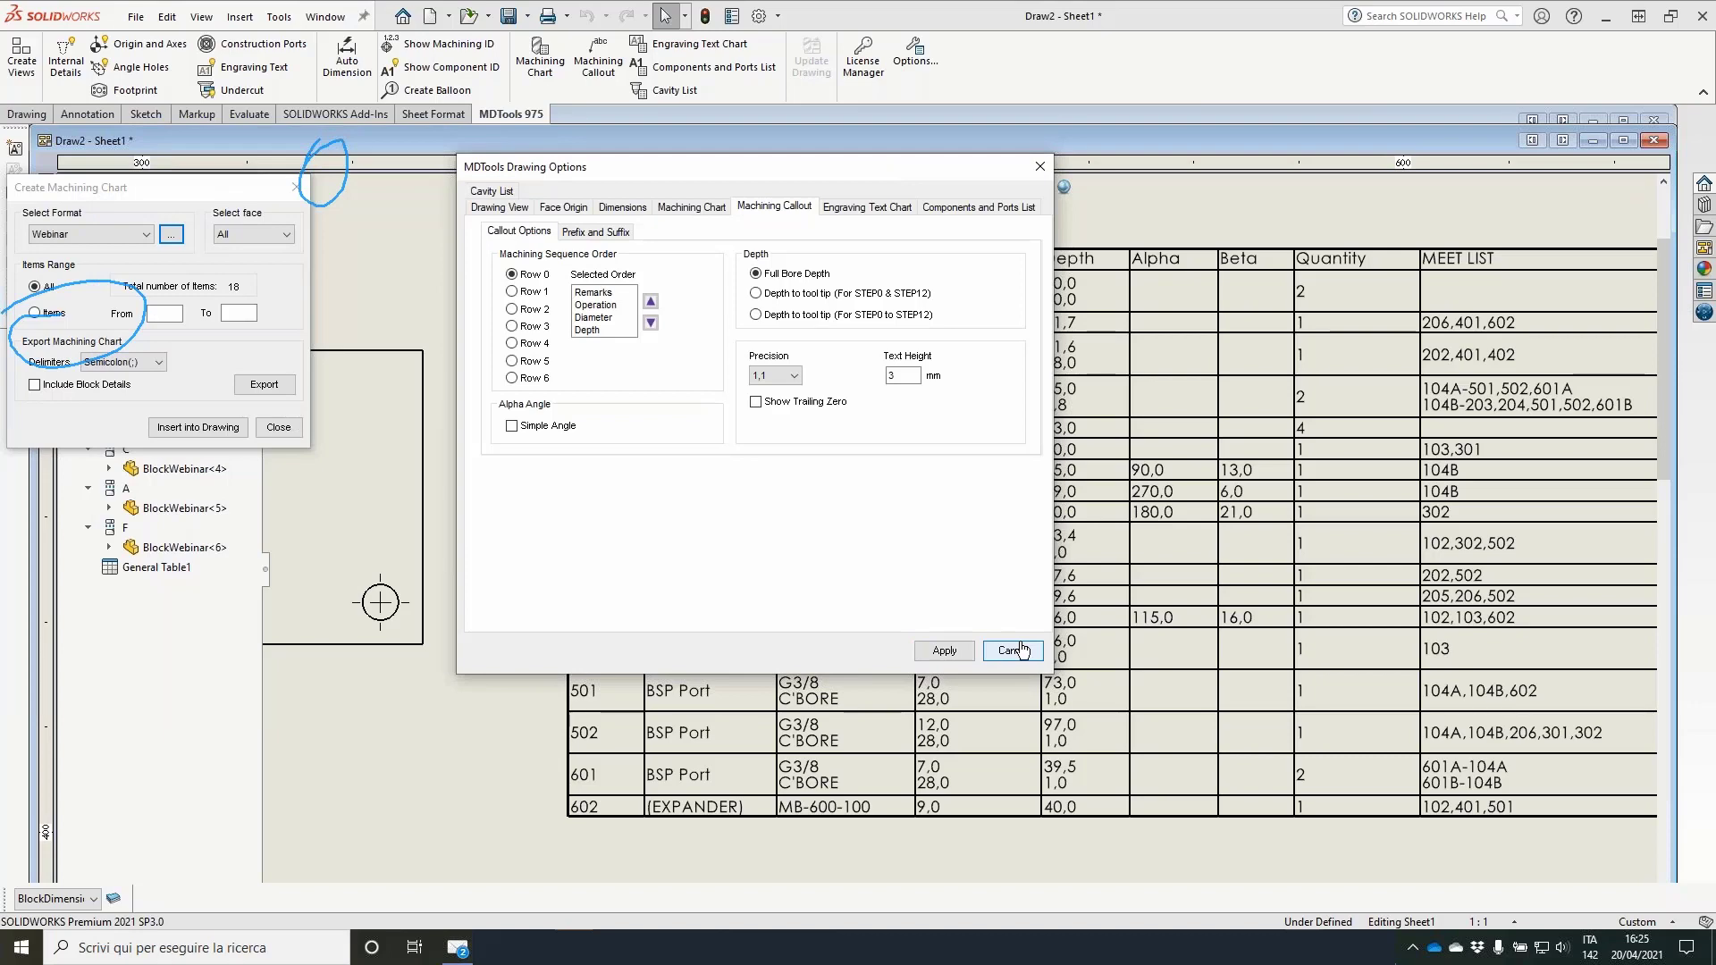
pyautogui.click(1012, 649)
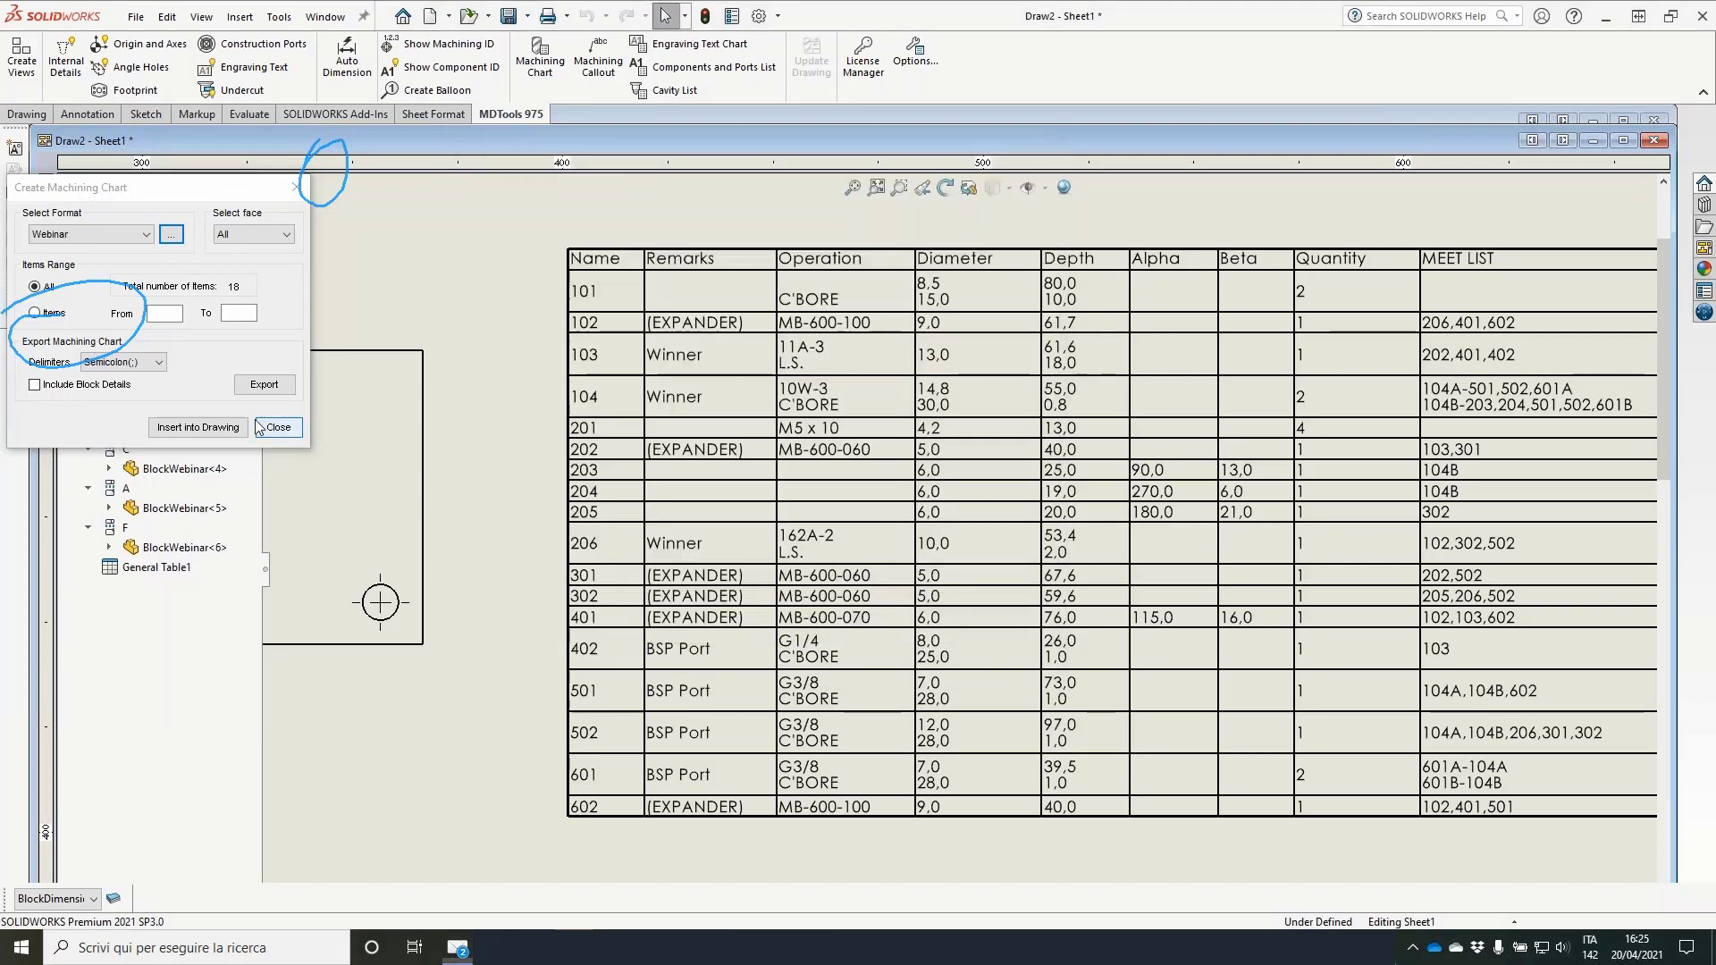
pyautogui.click(275, 427)
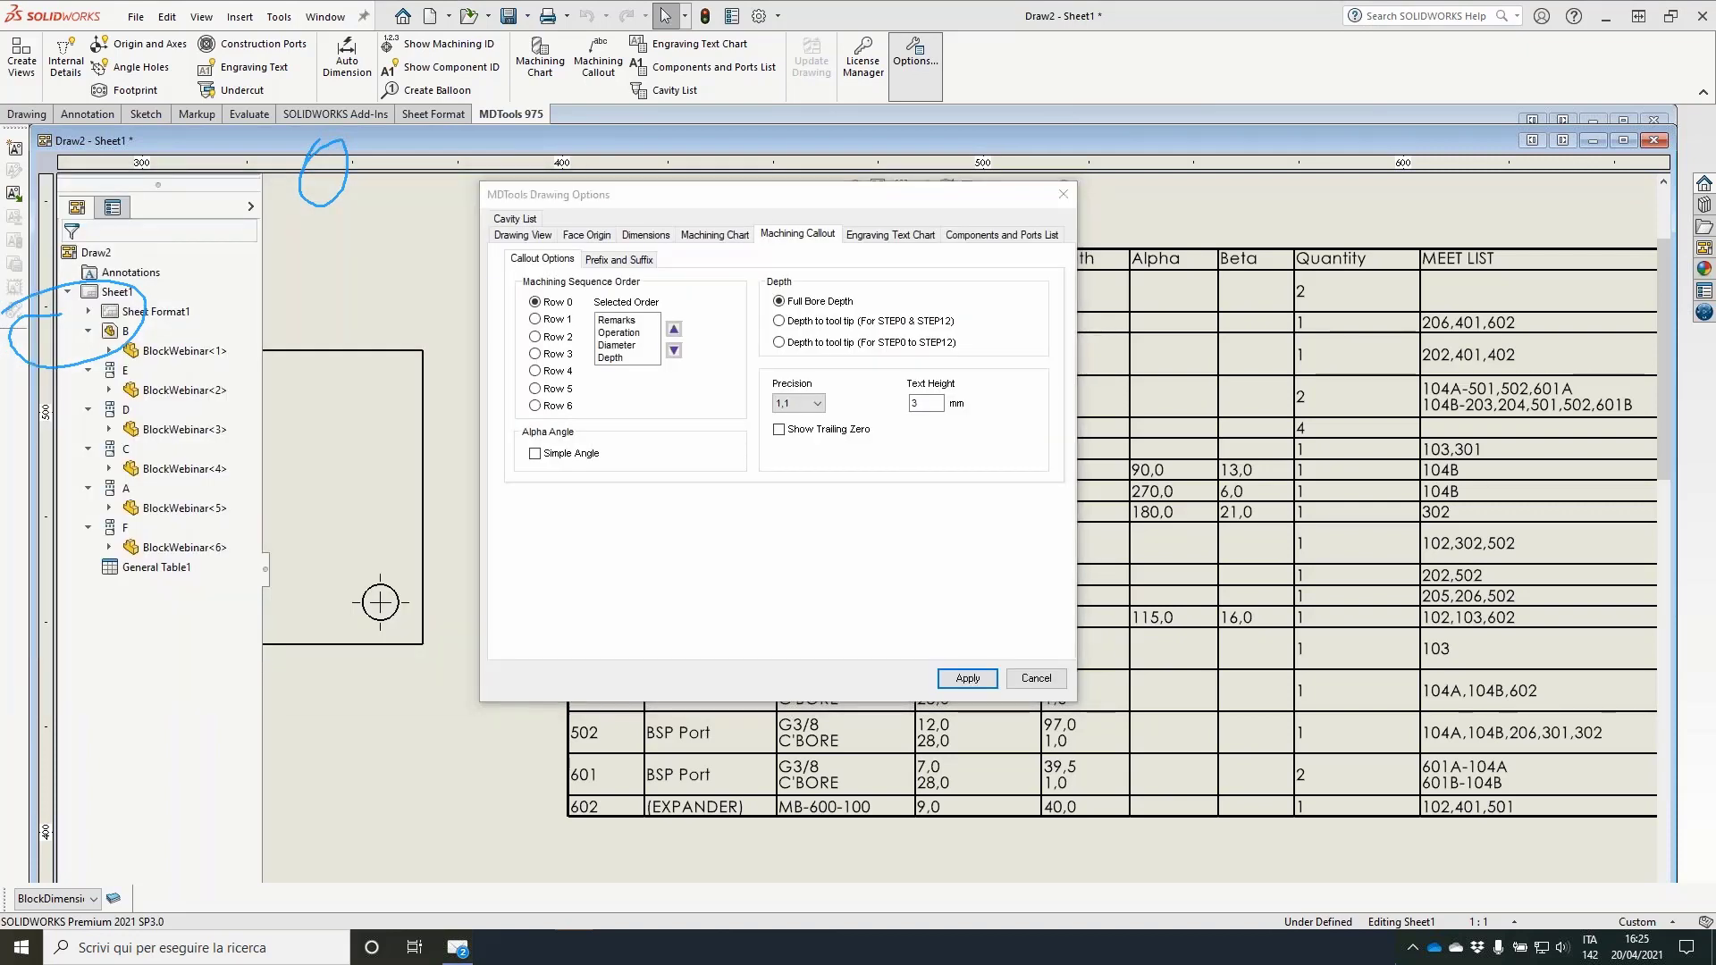
# Step: Compare the callout options' machining sequence rows with the Machining Sequence table of the G 1 1/2 -11 port in MDTools Library Manager
pyautogui.press('Escape')
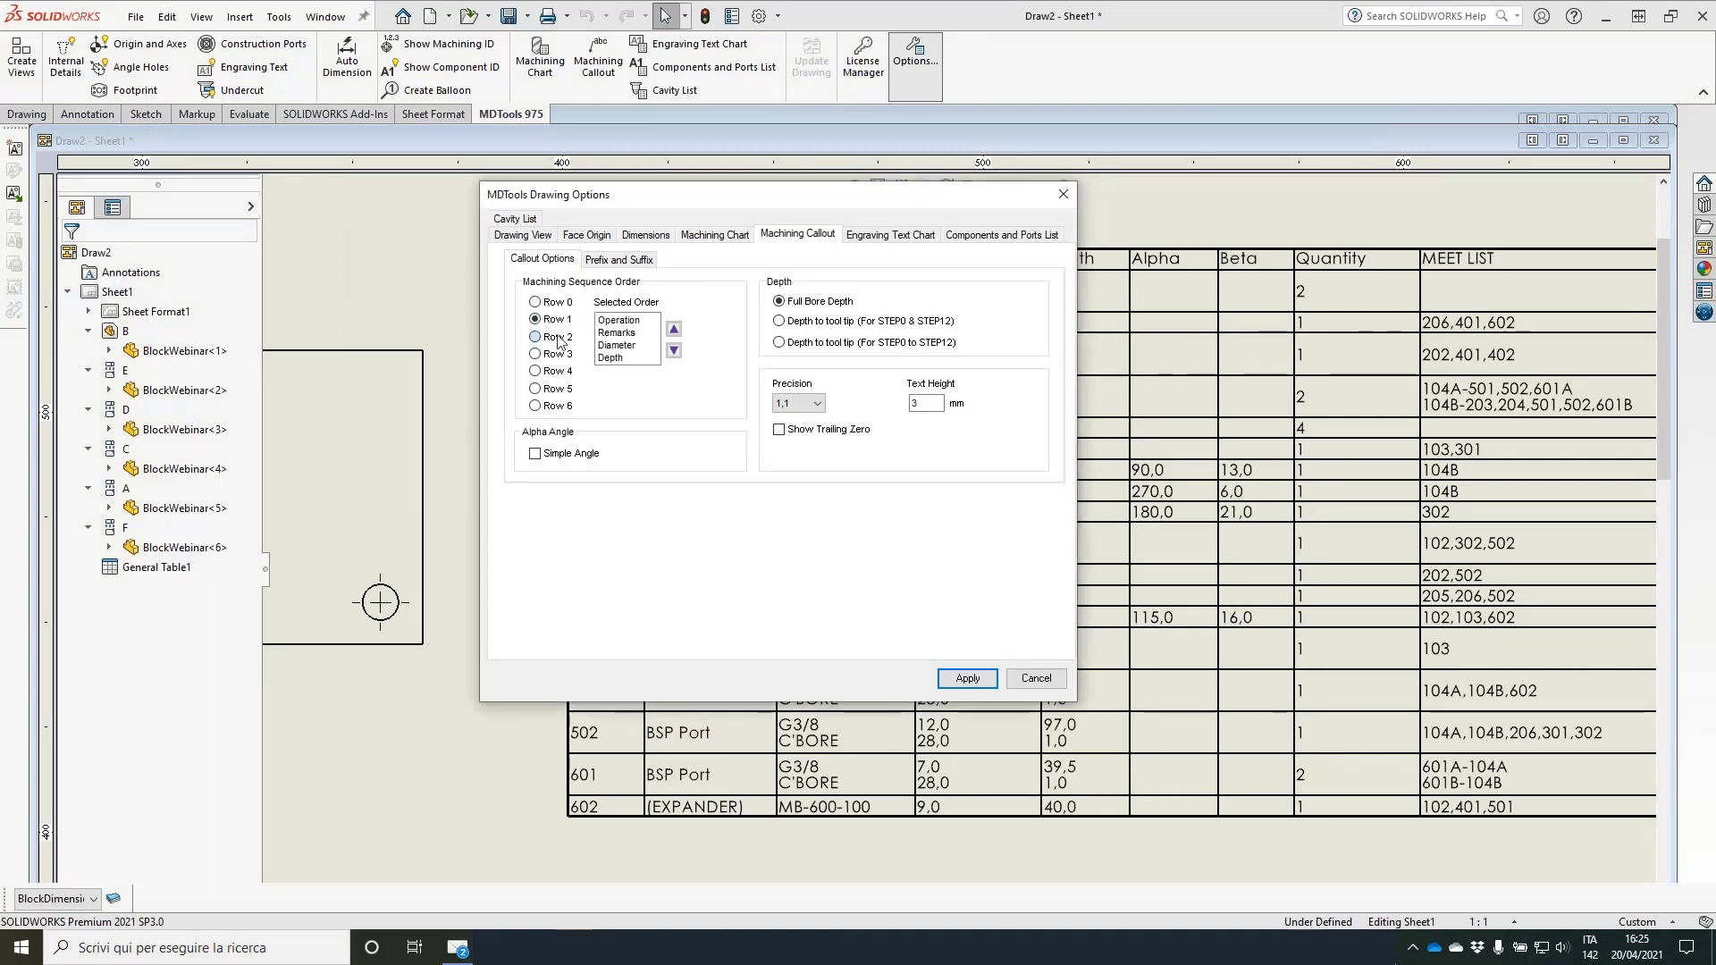
pyautogui.click(558, 337)
pyautogui.moveTo(1264, 947)
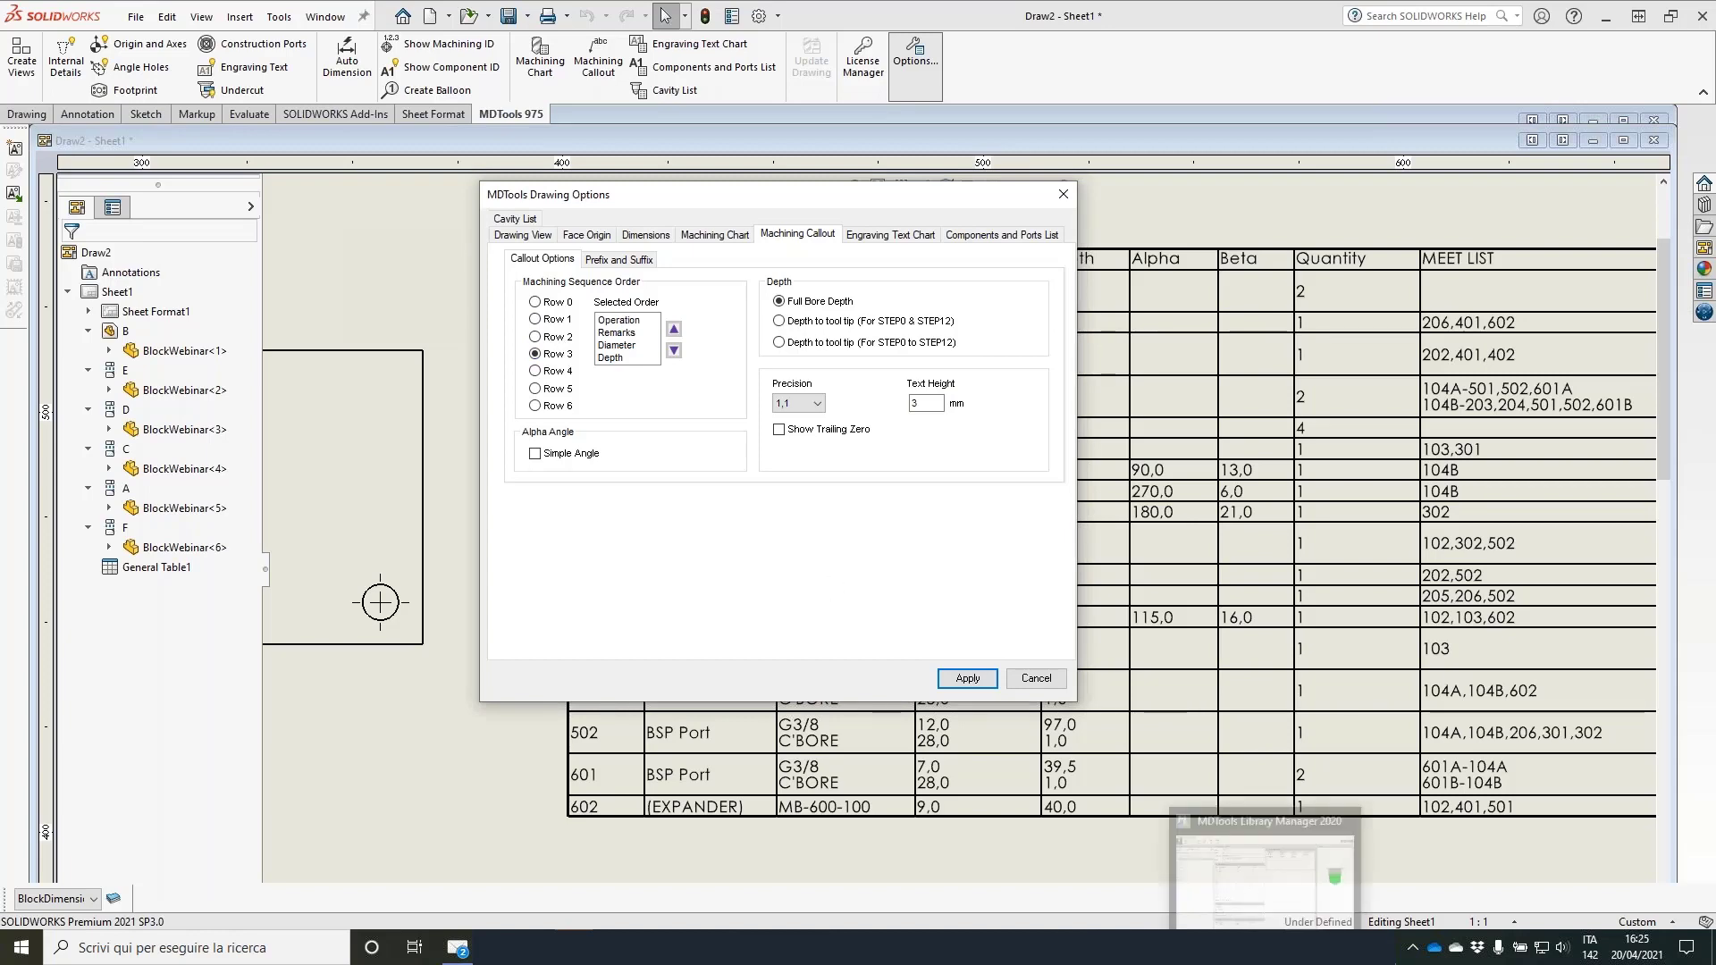
pyautogui.click(1265, 947)
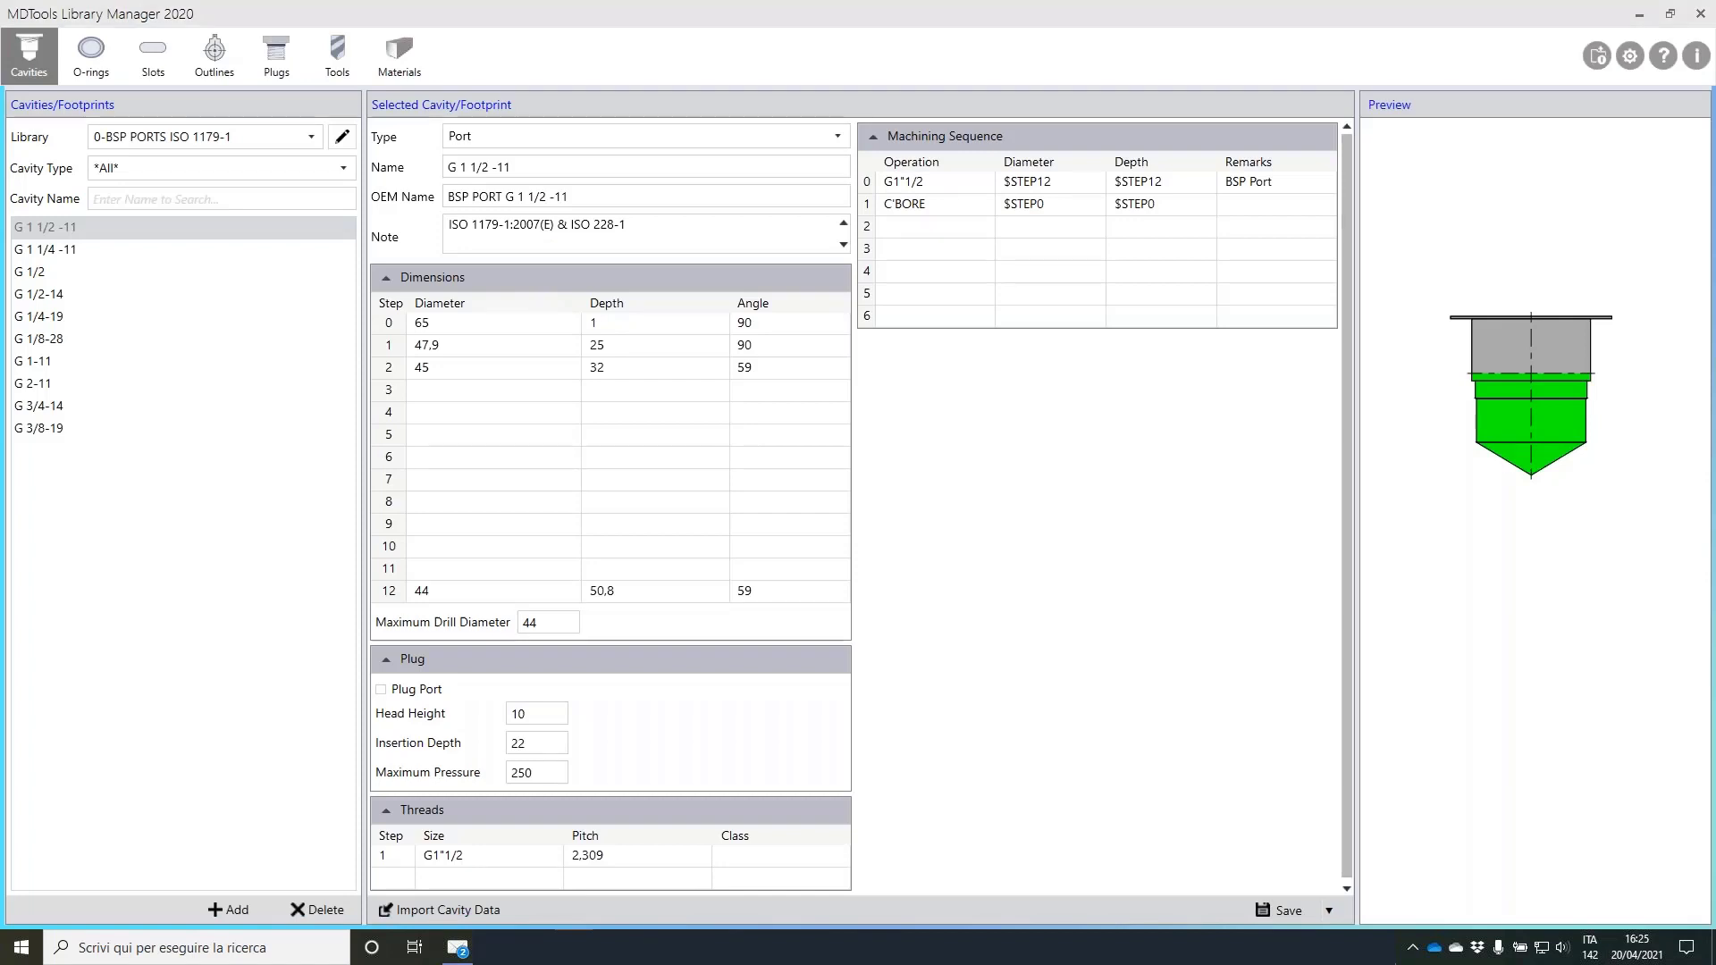
pyautogui.moveTo(860, 109); pyautogui.dragTo(838, 384)
pyautogui.moveTo(853, 168)
pyautogui.mouseDown()
pyautogui.moveTo(878, 163)
pyautogui.moveTo(865, 223)
pyautogui.moveTo(889, 208)
pyautogui.moveTo(883, 275)
pyautogui.moveTo(860, 332)
pyautogui.moveTo(834, 329)
pyautogui.mouseUp()
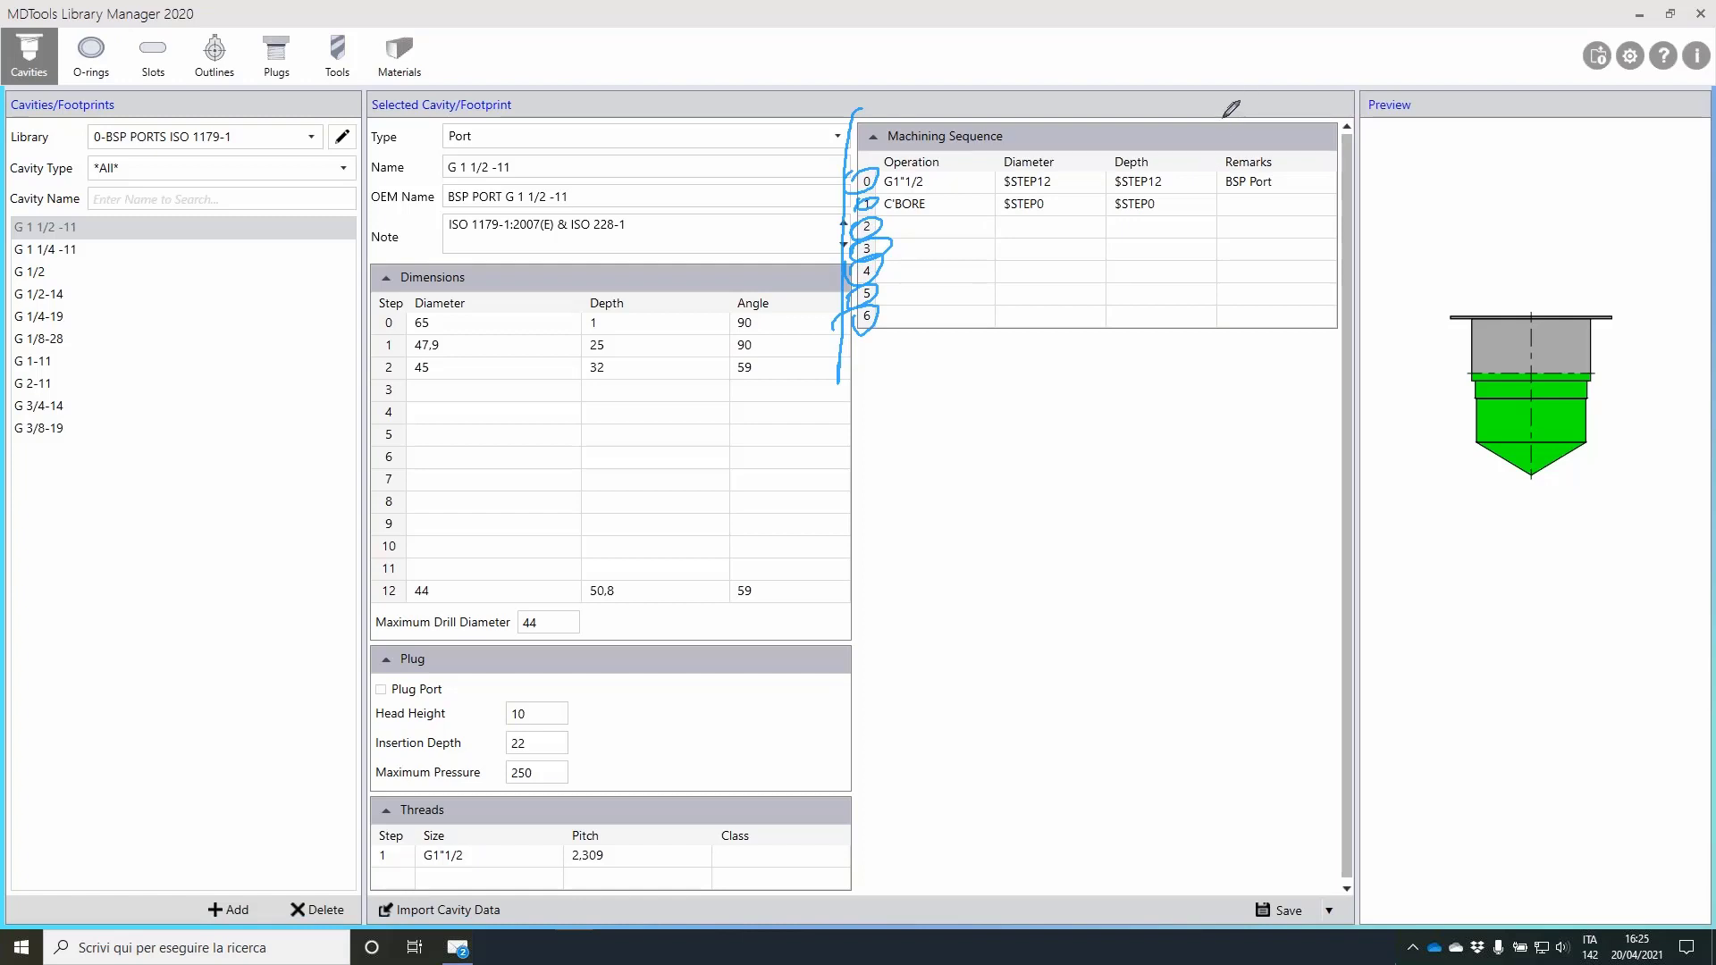
pyautogui.moveTo(1222, 118); pyautogui.dragTo(1206, 319)
pyautogui.moveTo(1131, 133); pyautogui.dragTo(1137, 327)
pyautogui.moveTo(1019, 132); pyautogui.dragTo(1013, 326)
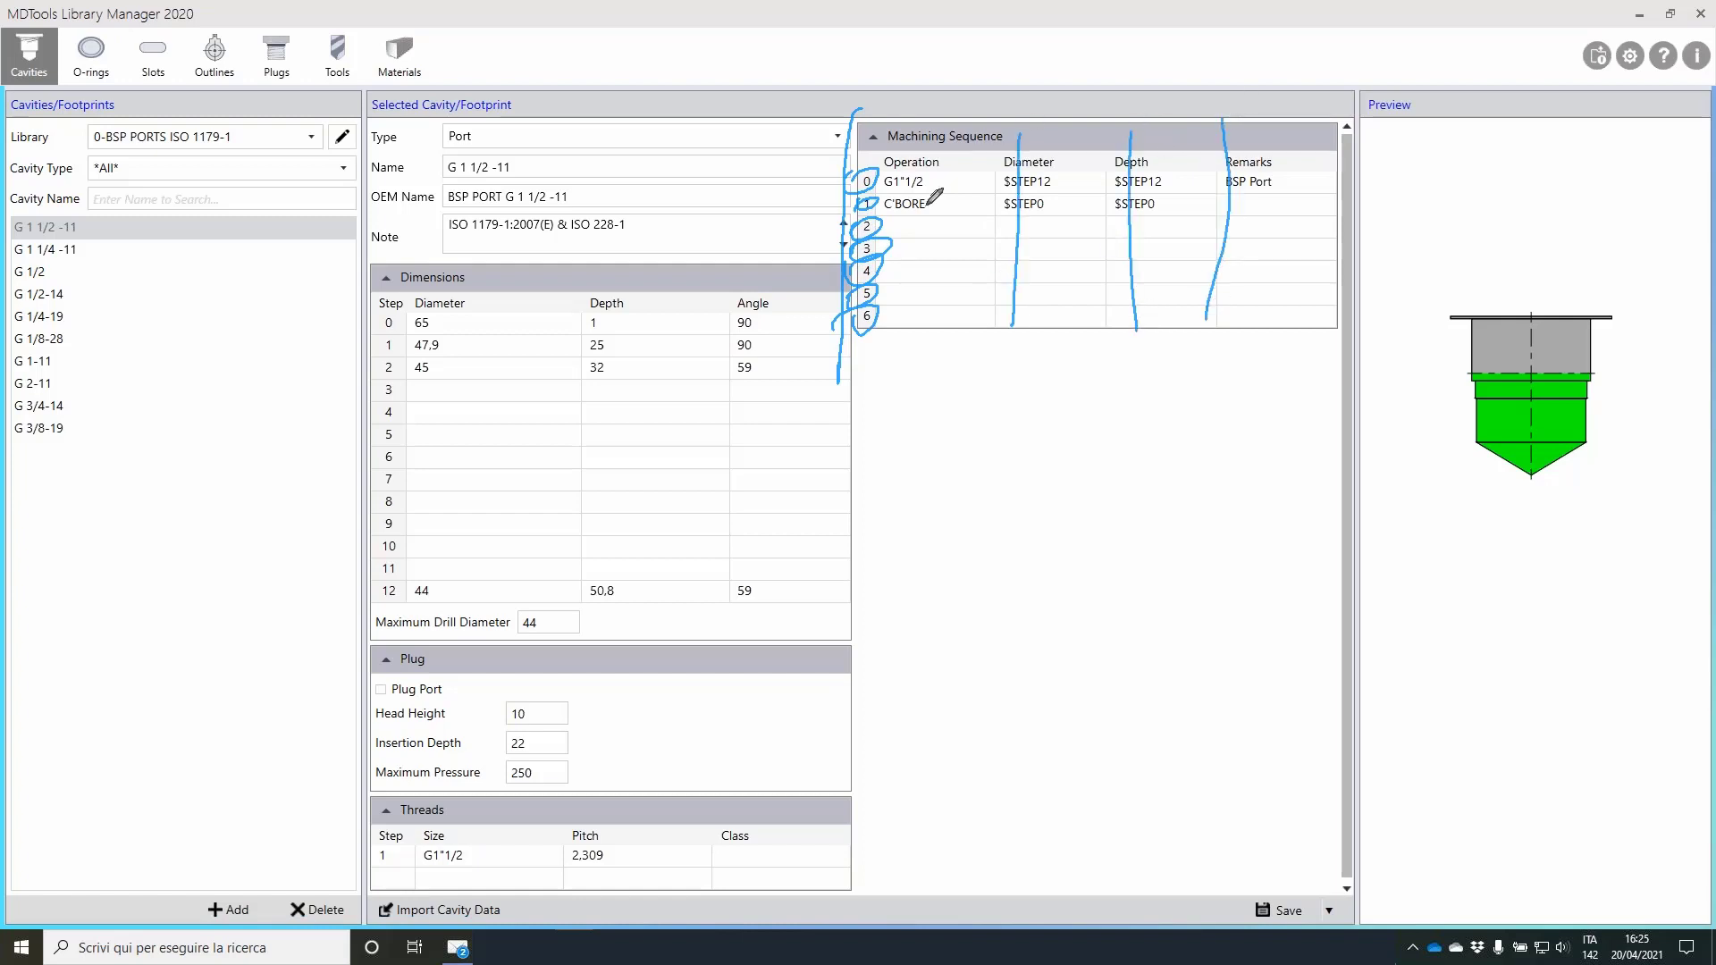
pyautogui.moveTo(913, 134); pyautogui.dragTo(927, 336)
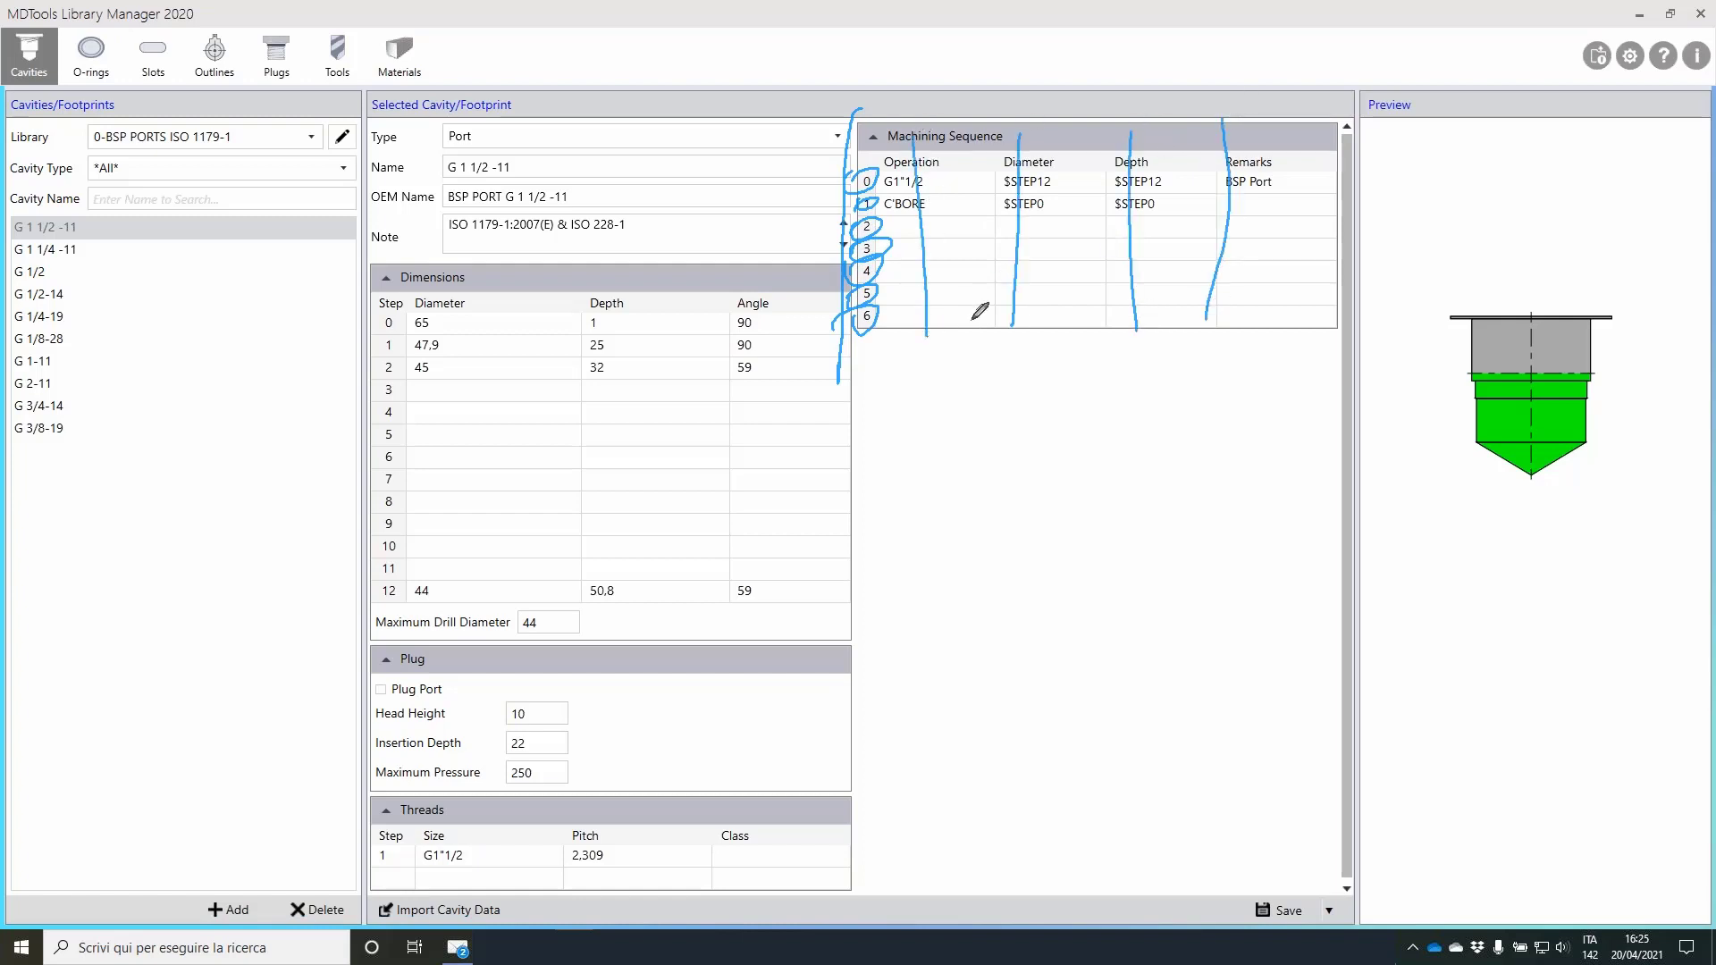
pyautogui.click(1641, 16)
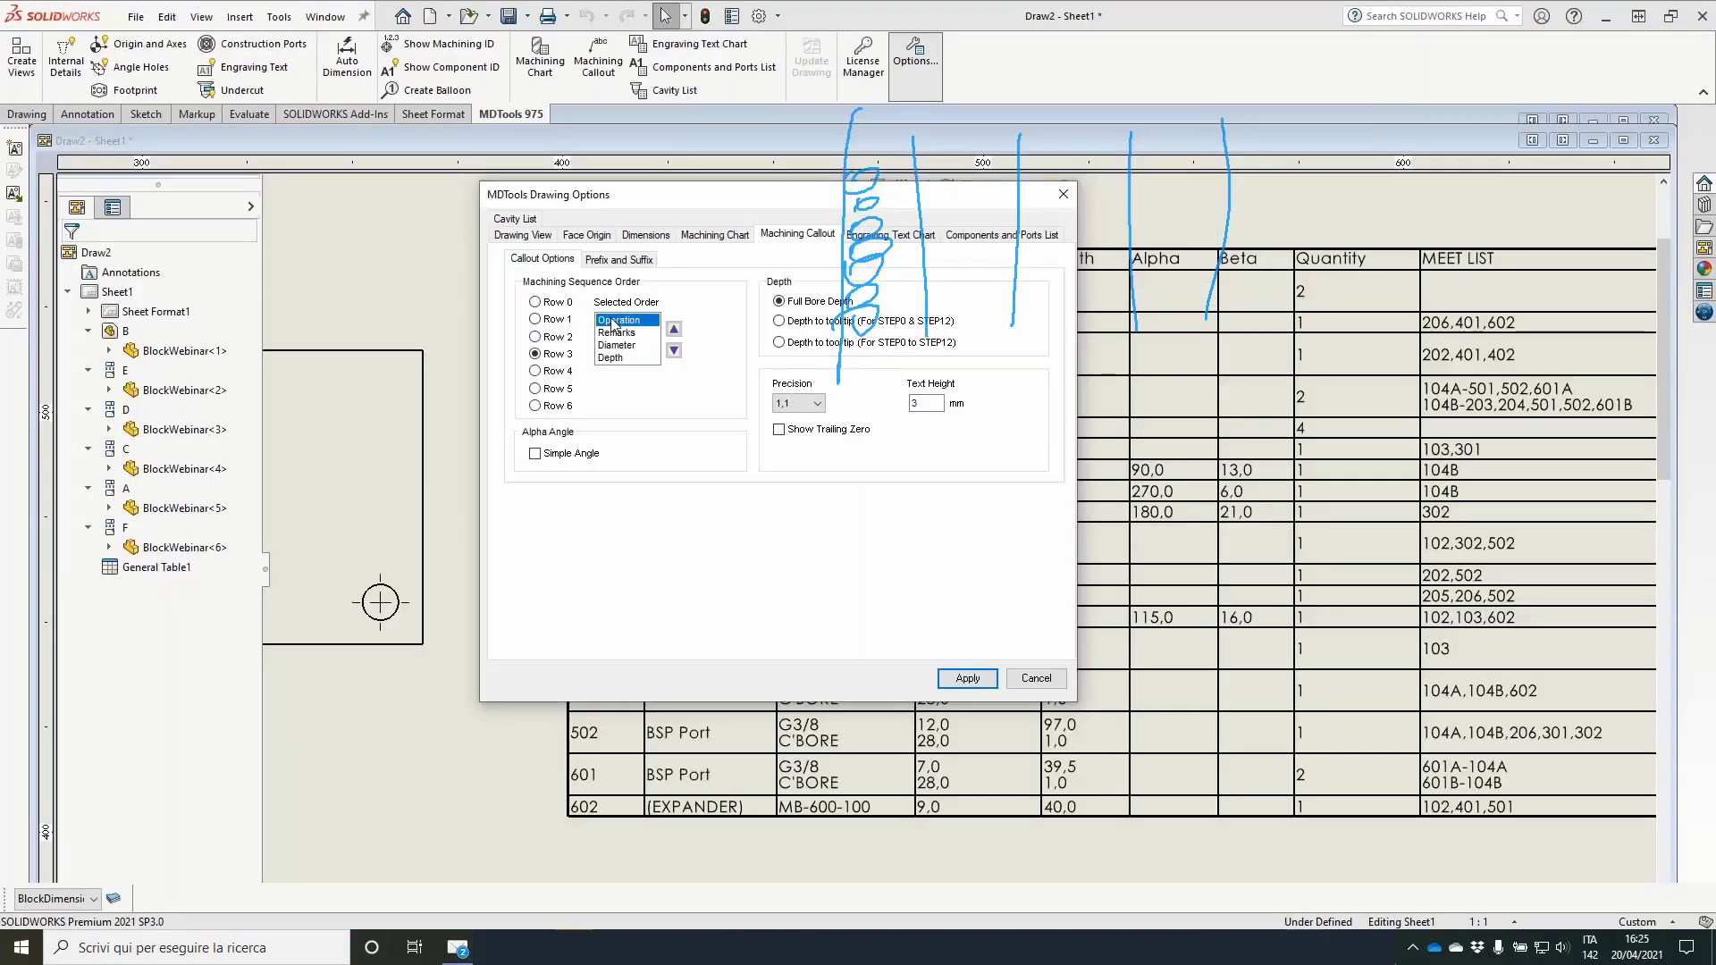
# Step: Try placing Remarks ahead of Operation in the callout's machining sequence order for Row 1 and Row 2
pyautogui.click(615, 331)
pyautogui.click(616, 345)
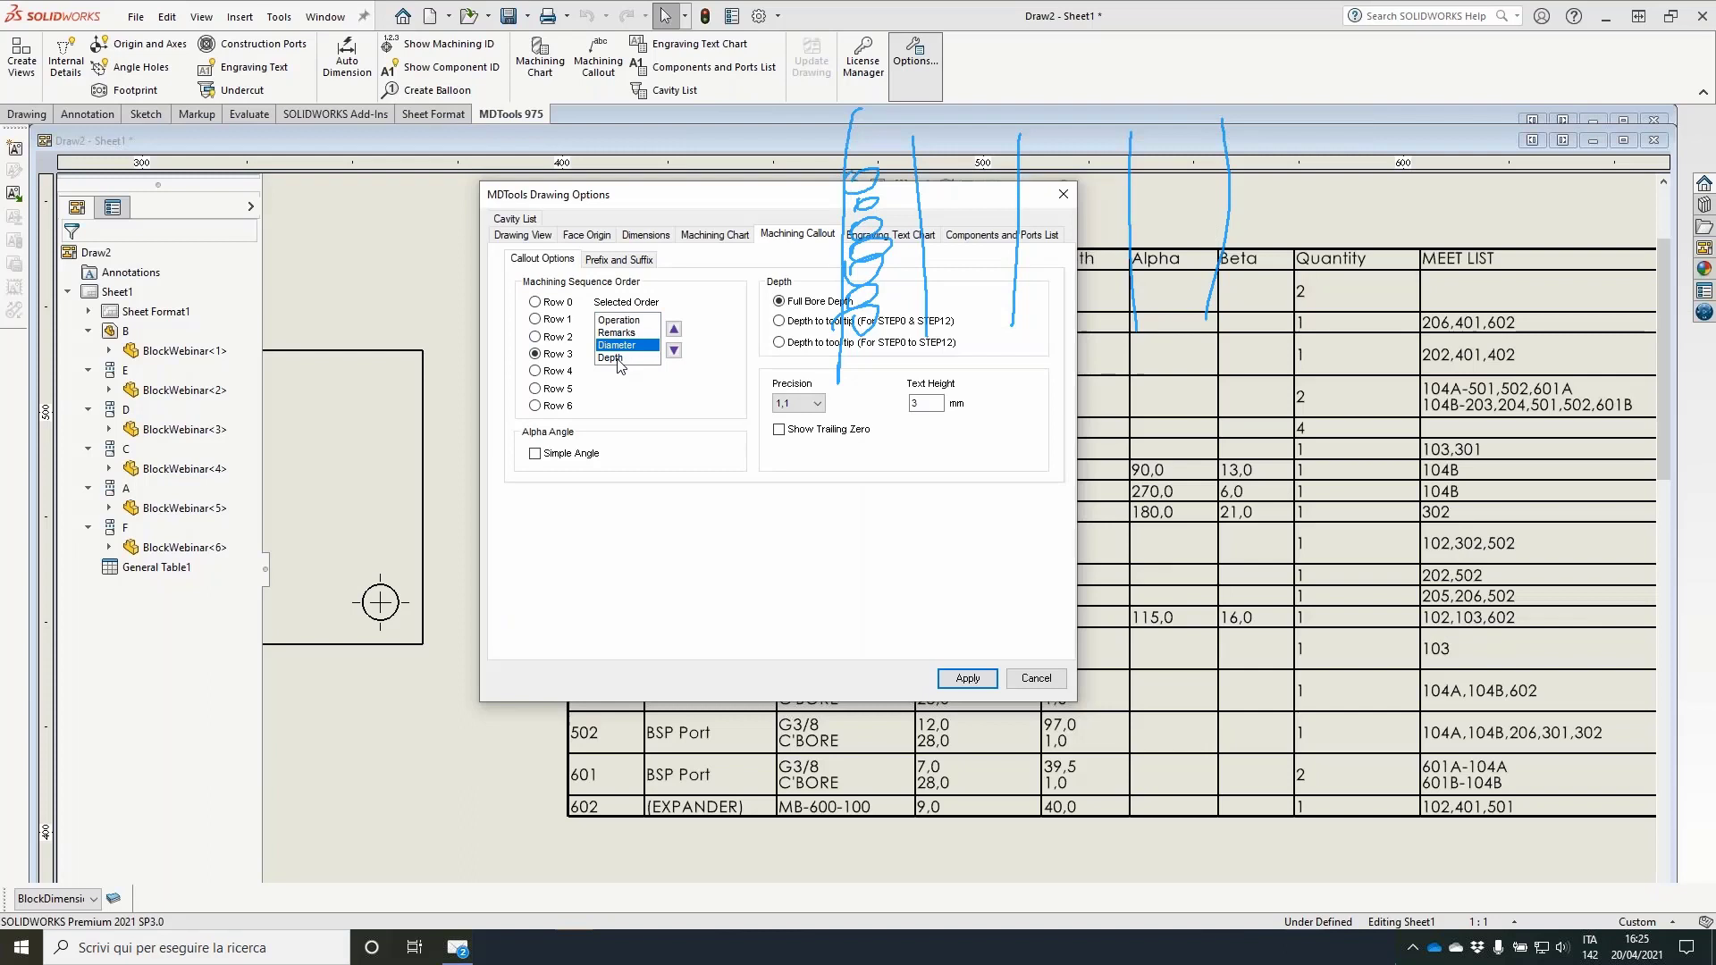
pyautogui.click(554, 304)
pyautogui.click(564, 321)
pyautogui.click(617, 331)
pyautogui.click(669, 329)
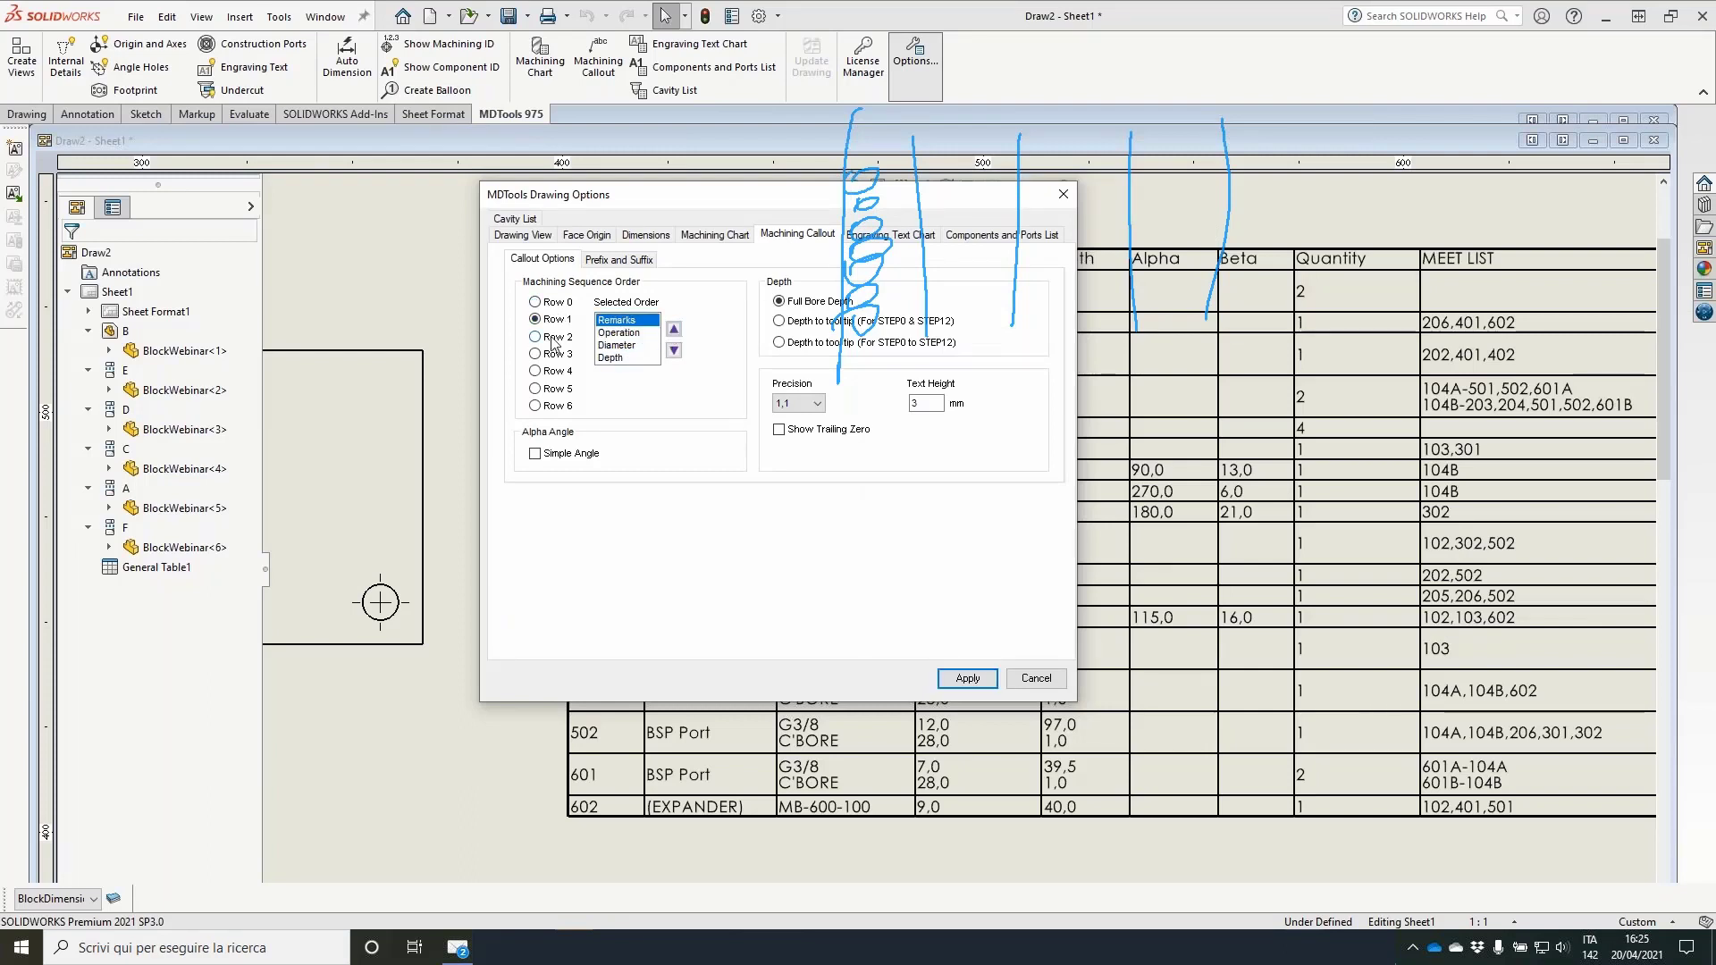
pyautogui.click(551, 338)
pyautogui.click(628, 335)
pyautogui.click(674, 329)
# Step: Review the machining callout's prefix, suffix and angle caption settings, then discard the drawing option changes
pyautogui.click(628, 260)
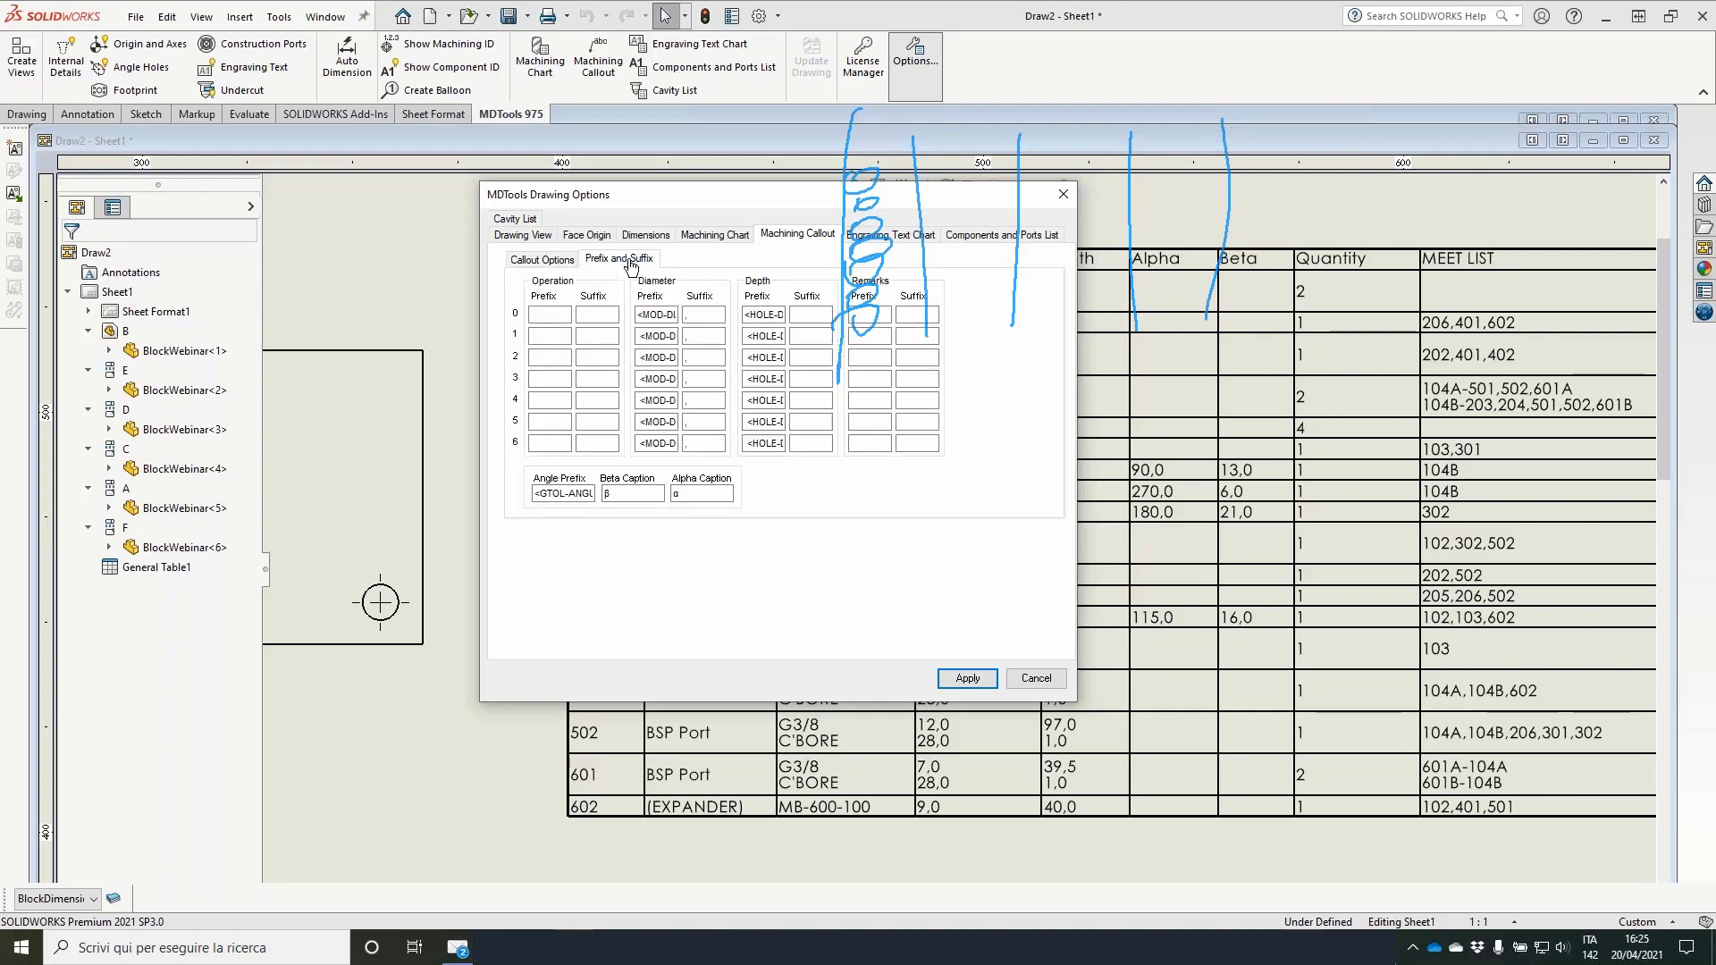
pyautogui.click(810, 314)
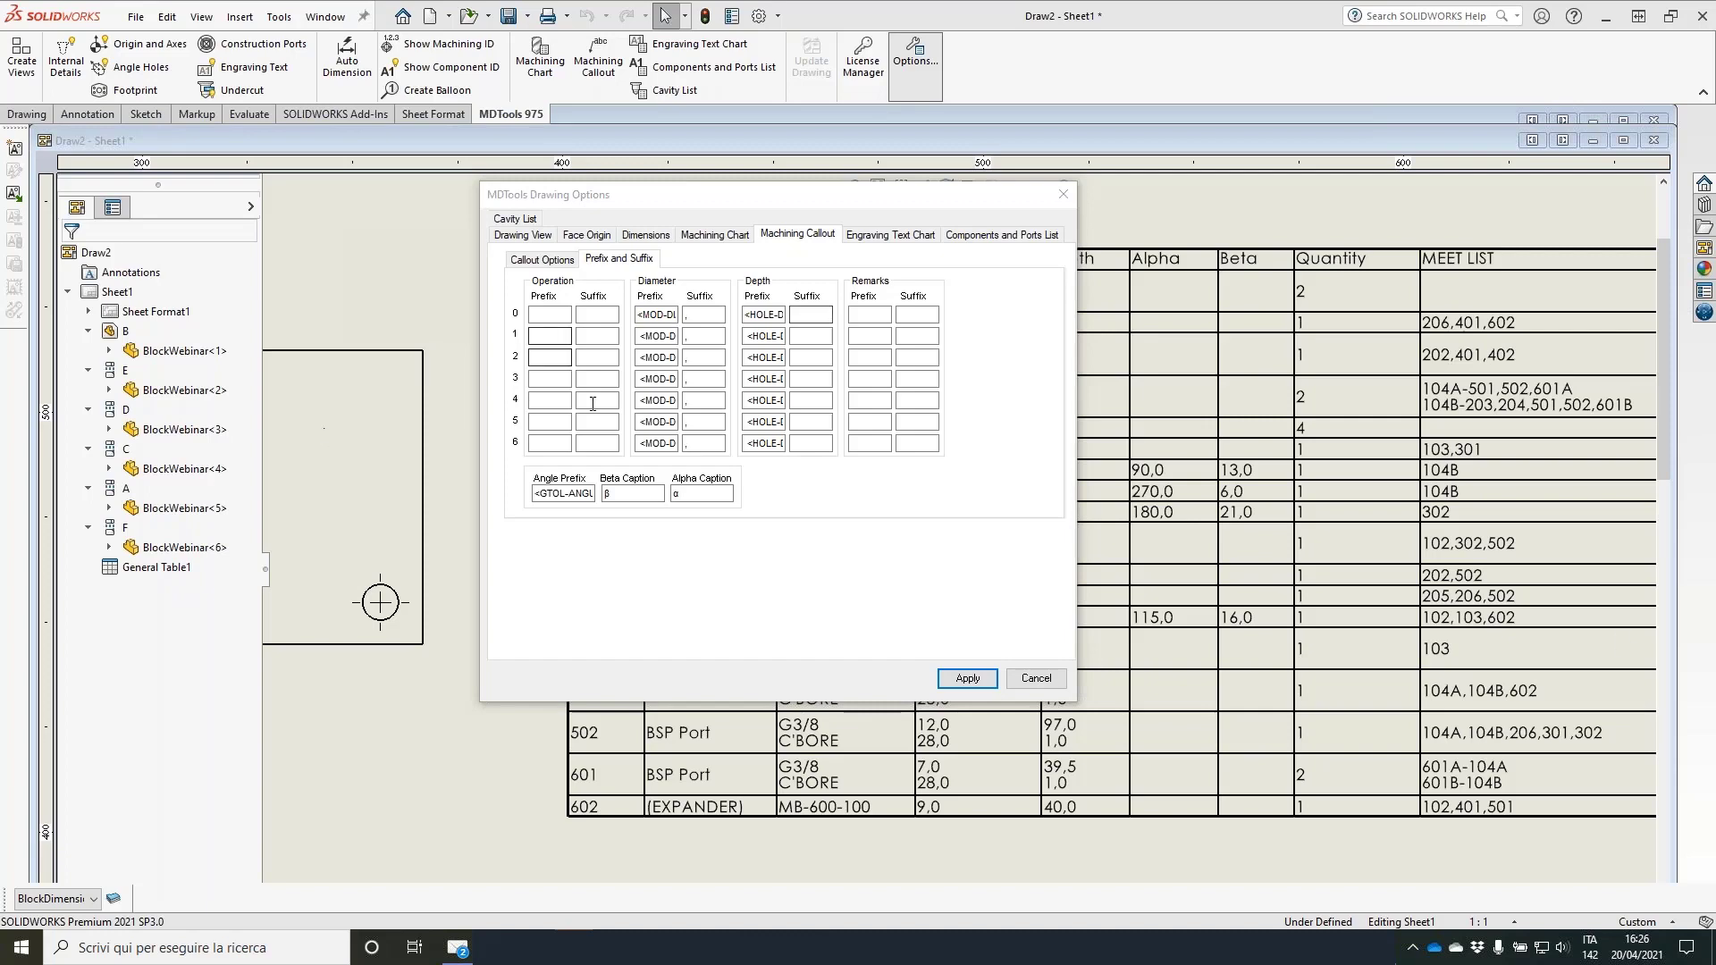
pyautogui.click(1037, 679)
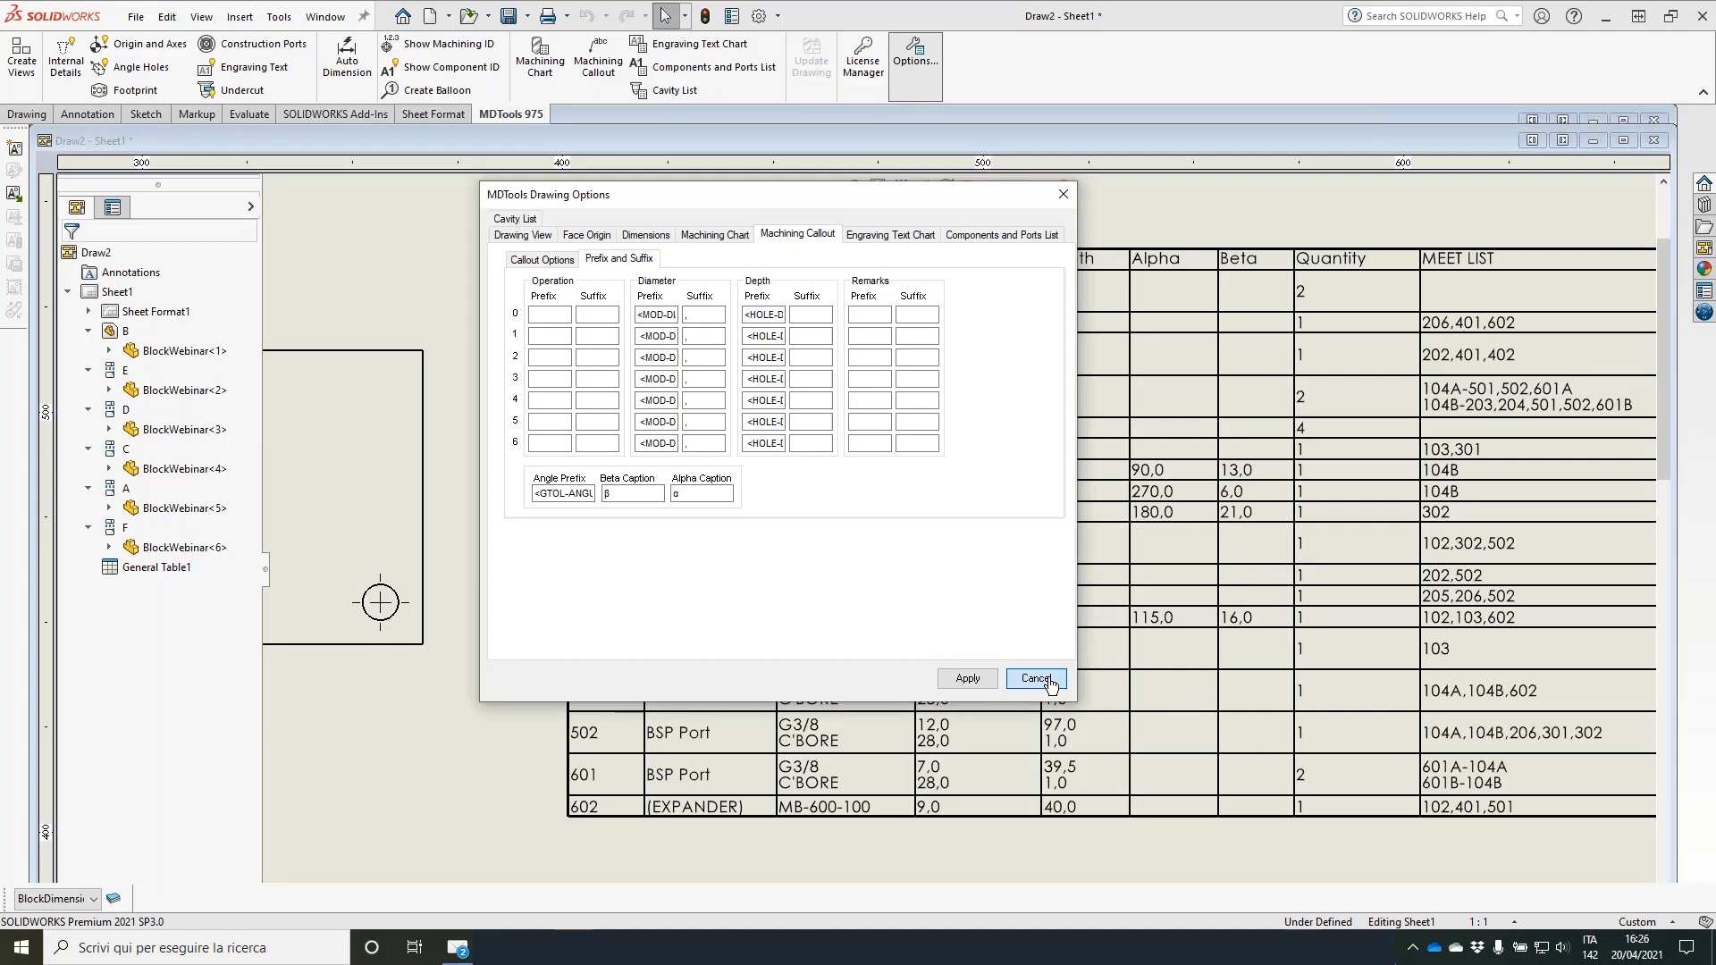
pyautogui.click(1047, 681)
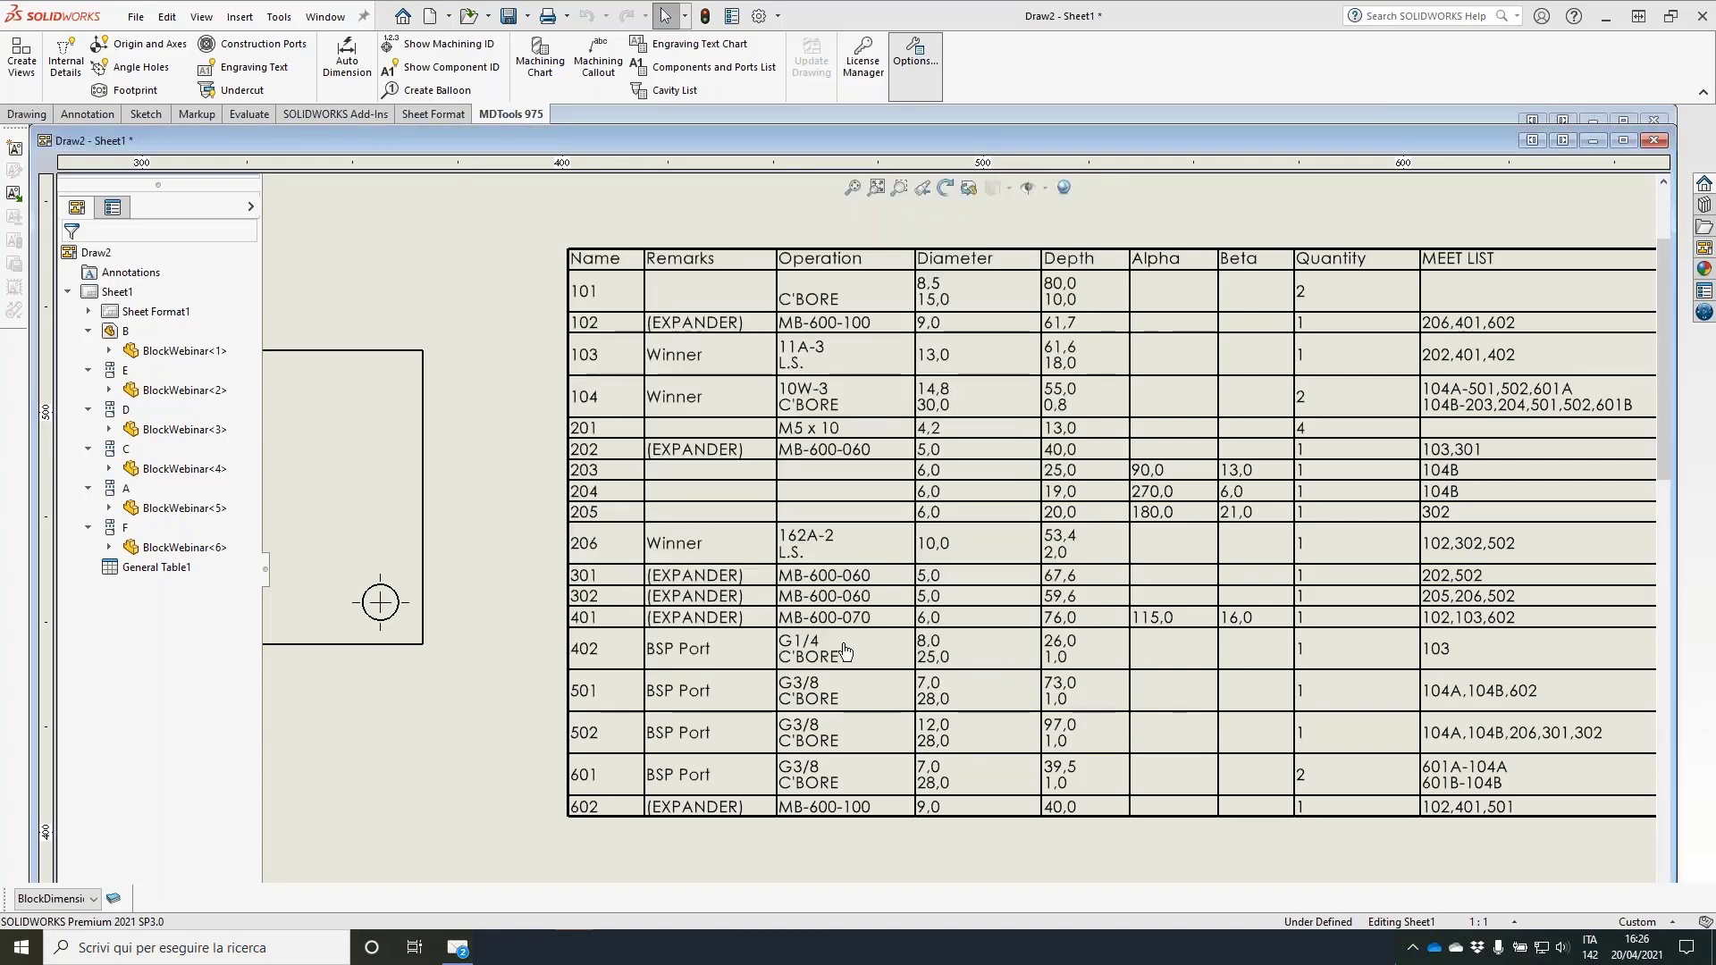
# Step: Maximize the Draw2 drawing window around its views and machining chart
pyautogui.scroll(2, 336, 719)
pyautogui.moveTo(336, 719); pyautogui.dragTo(880, 433, button='middle')
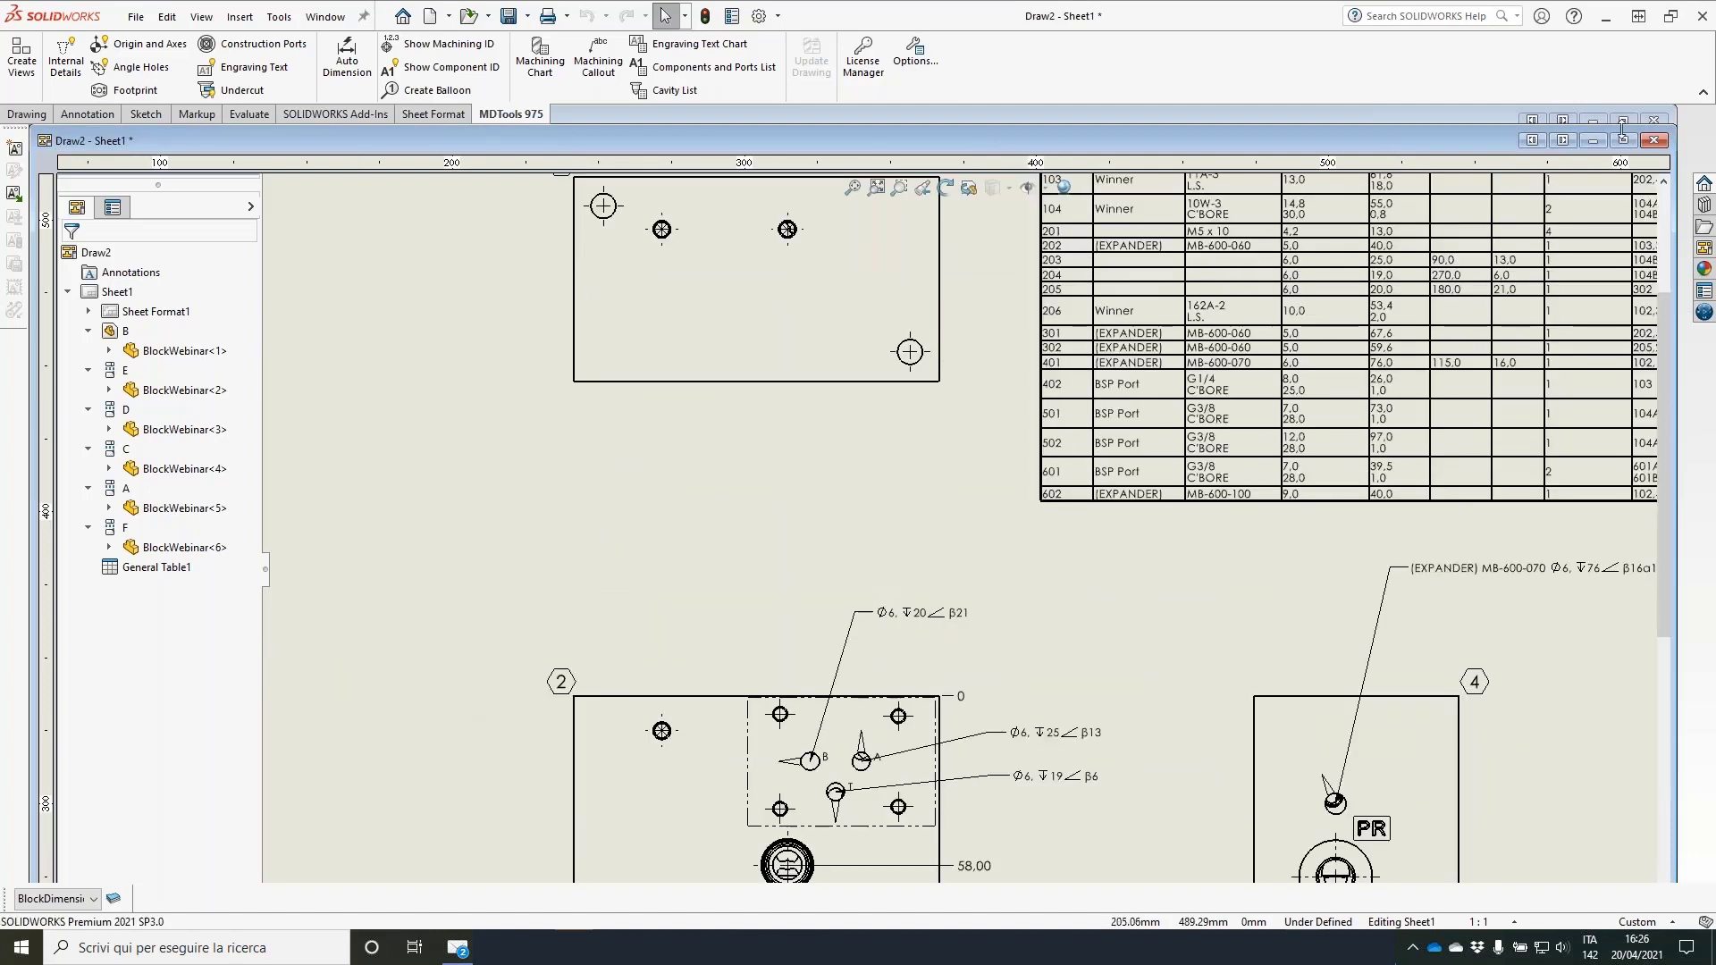
pyautogui.click(1623, 139)
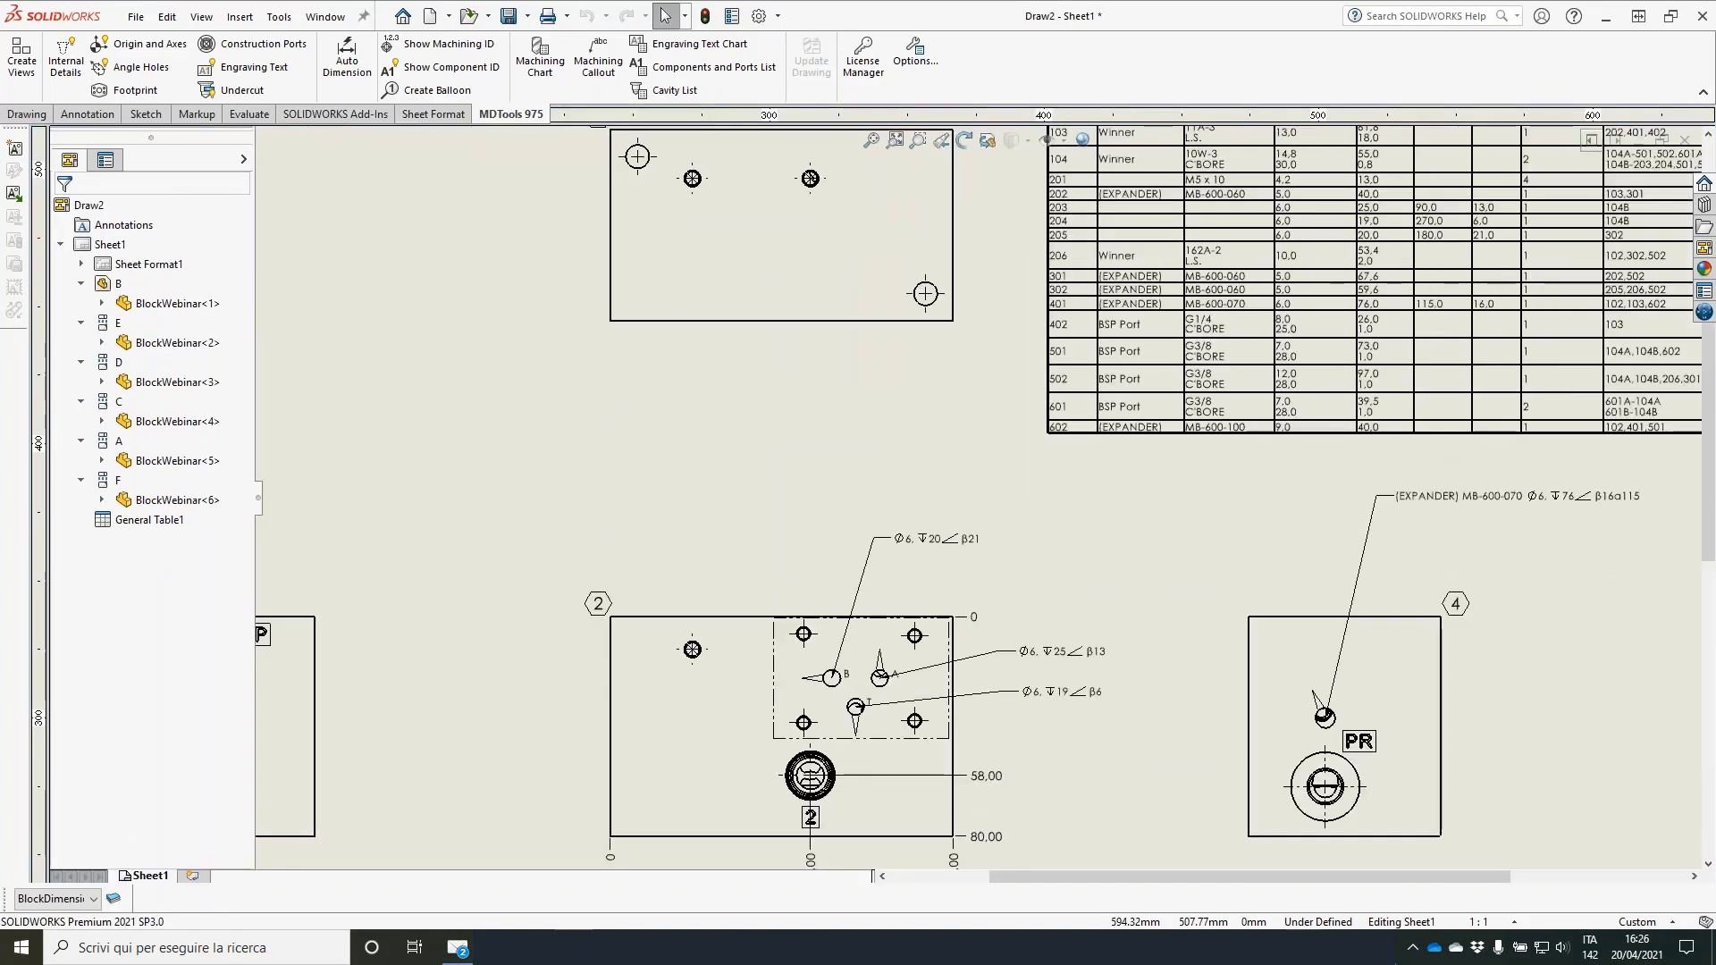
# Step: Switch to the BlockWebinar part and move cavity 5 to X 21, Y 42
pyautogui.click(325, 17)
pyautogui.click(422, 239)
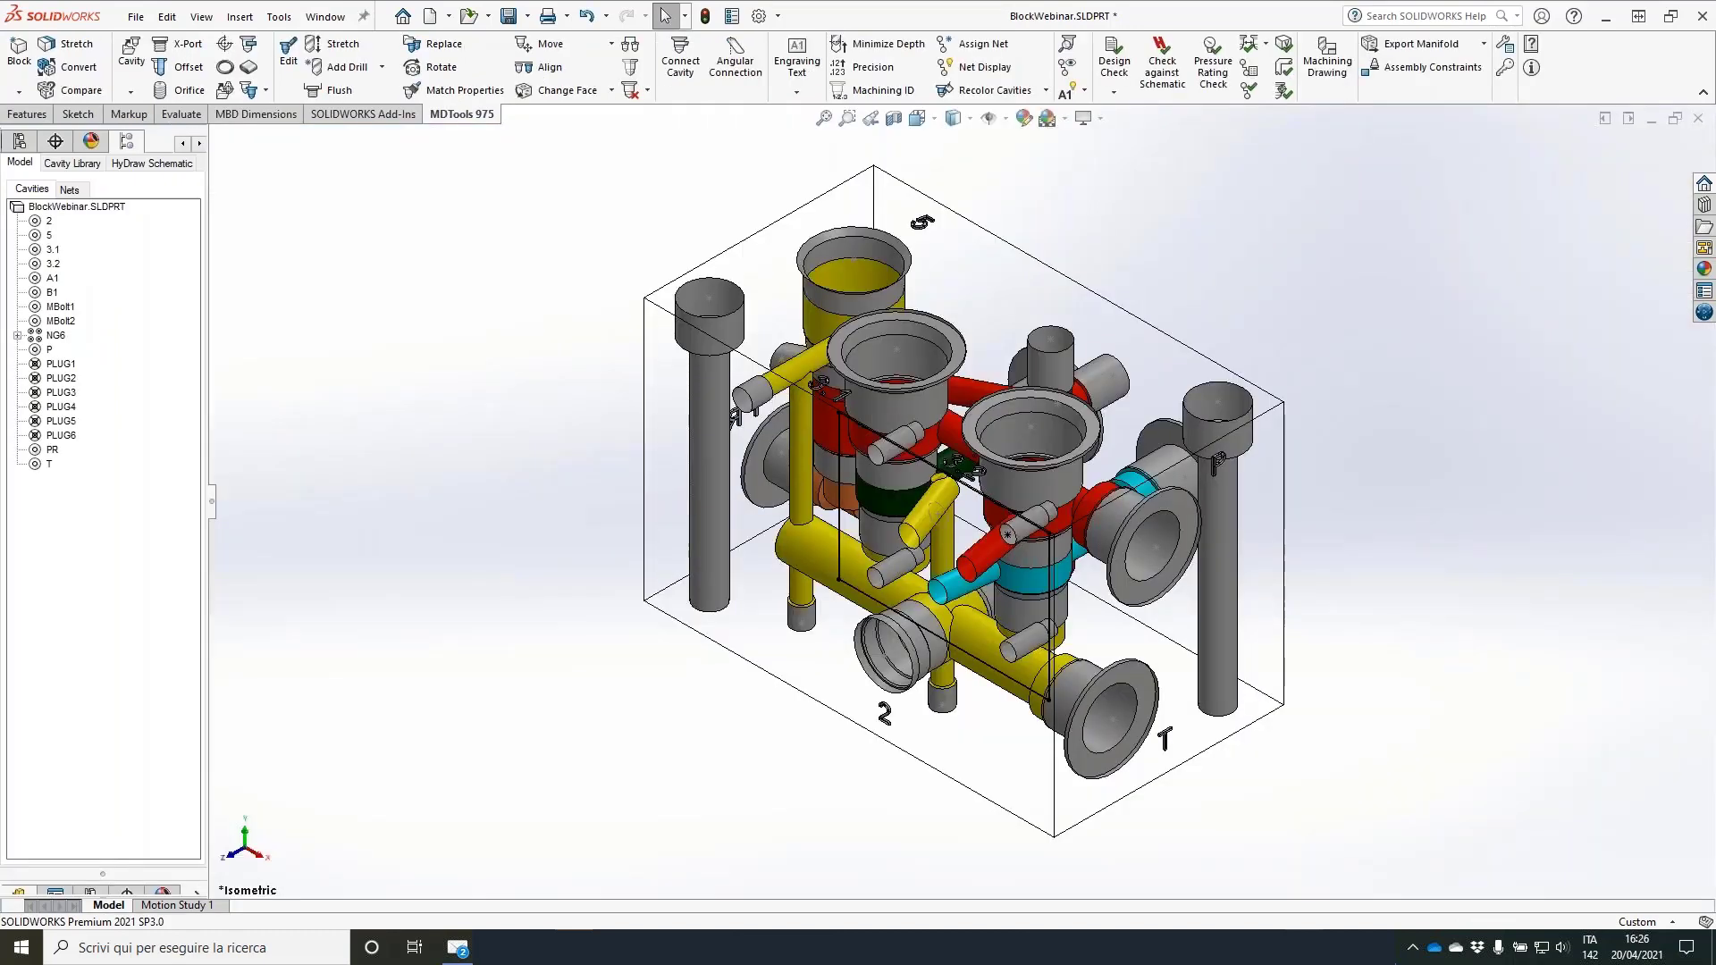
pyautogui.click(844, 286)
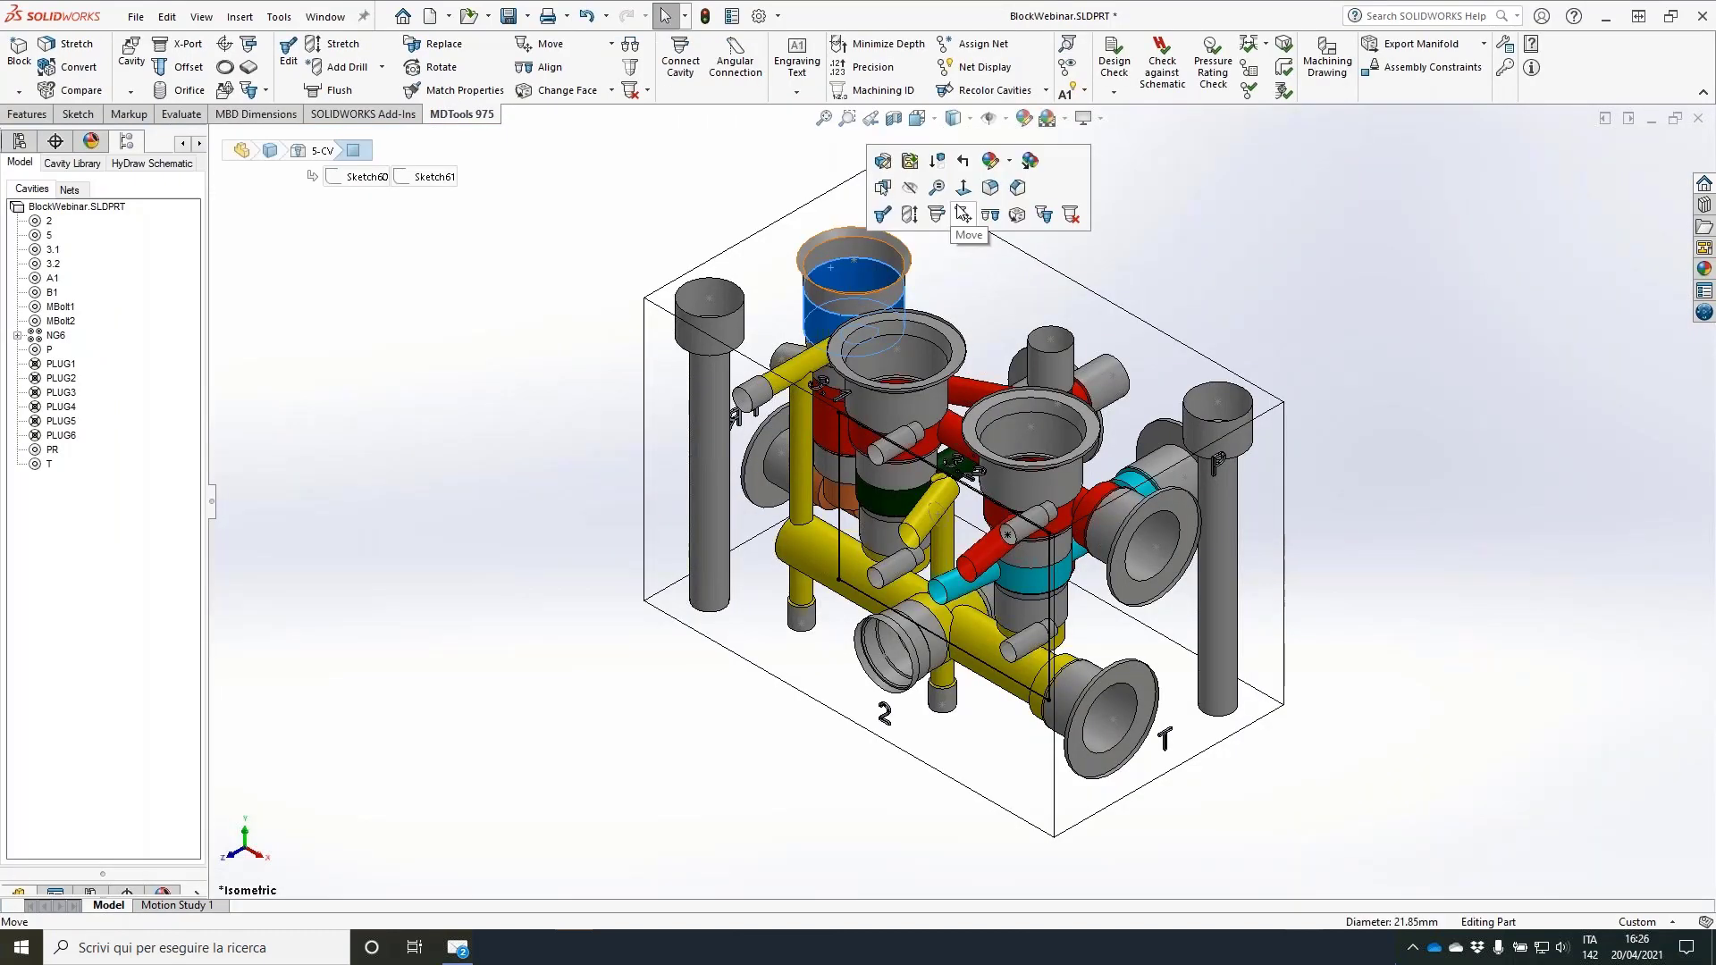
pyautogui.click(962, 212)
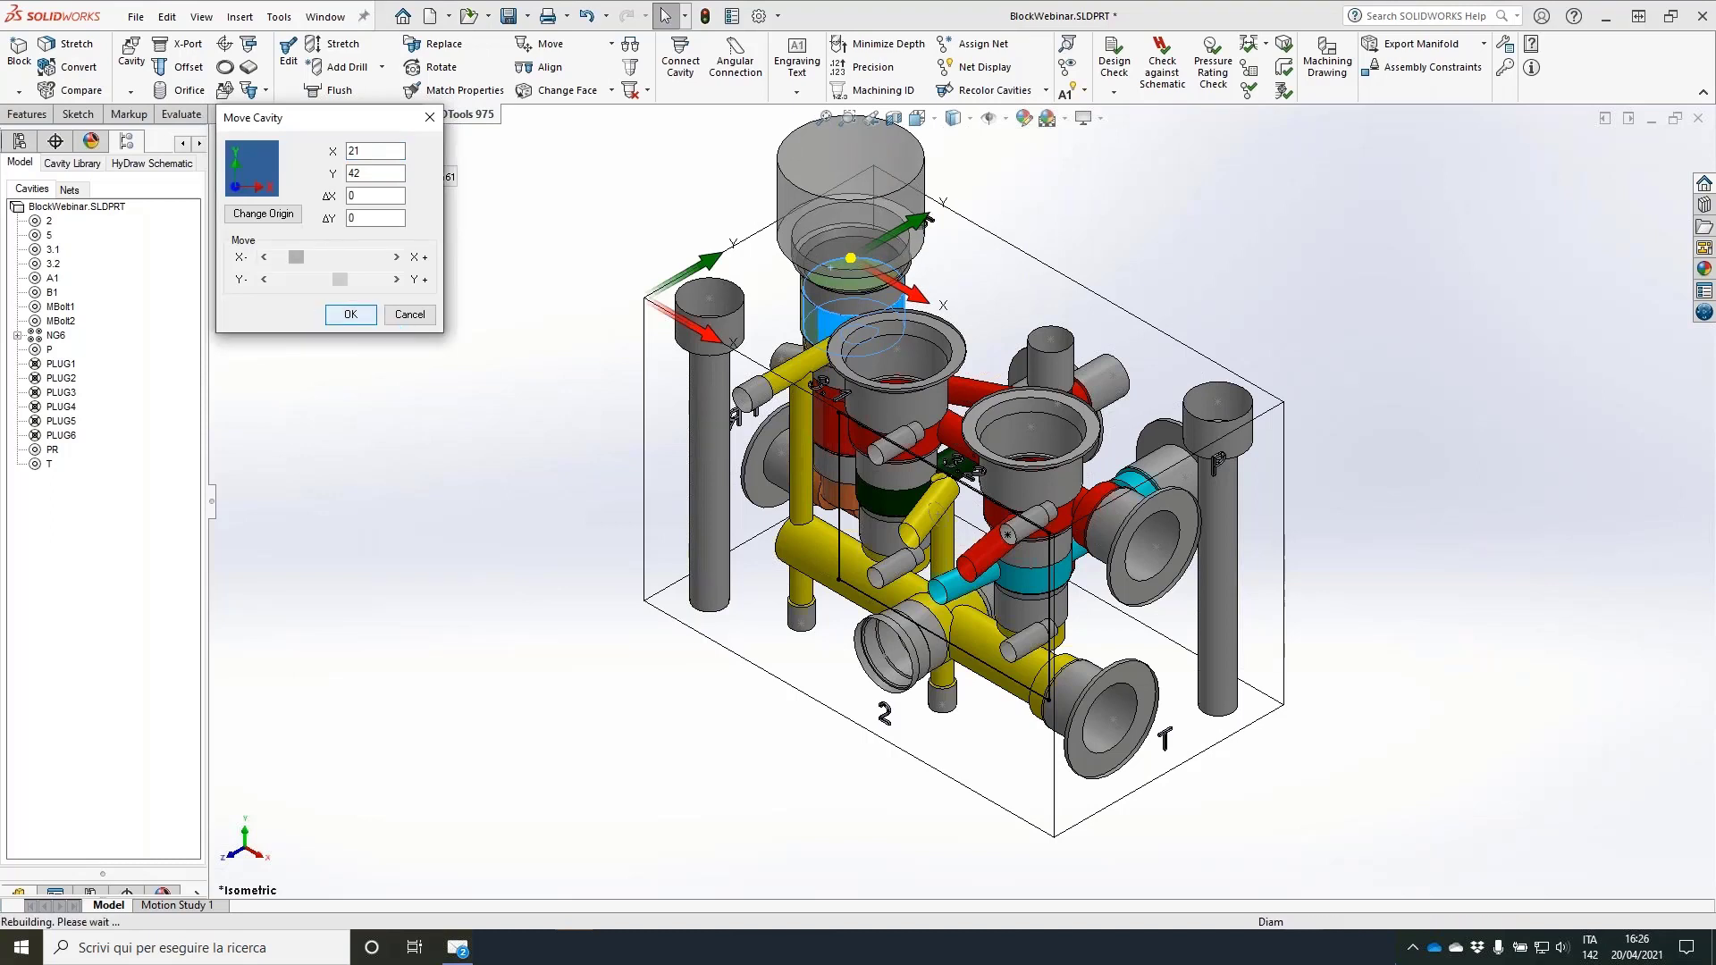
pyautogui.press('Return')
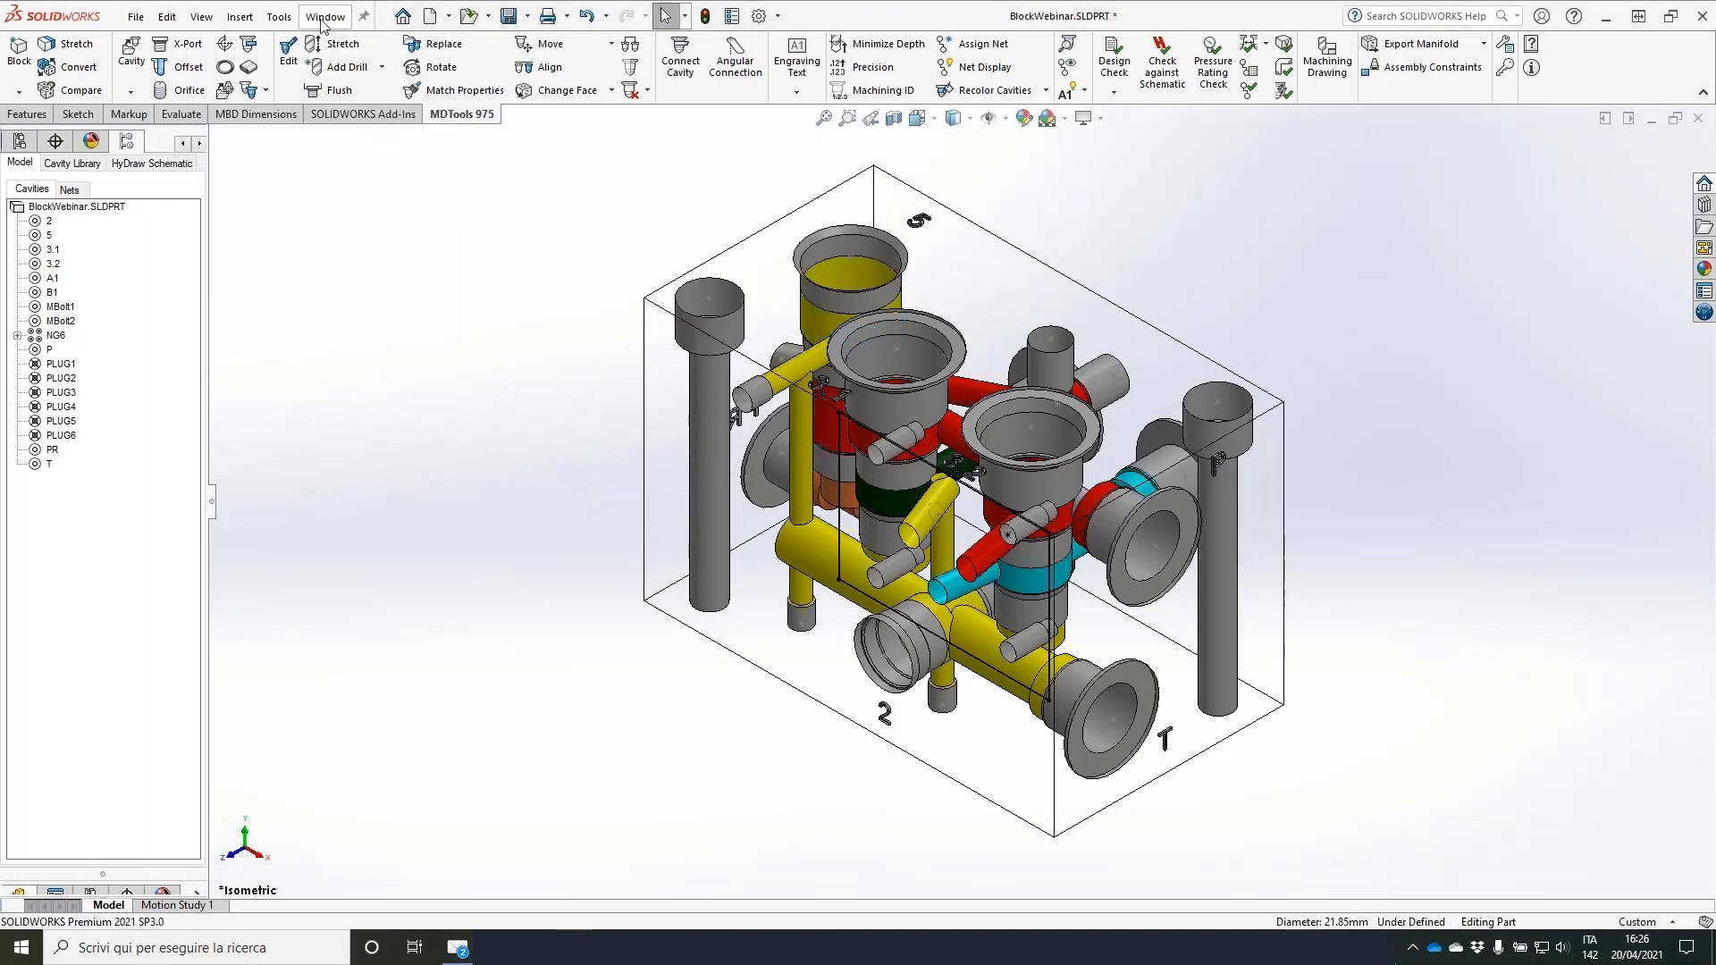
# Step: Return to the Draw2 drawing and update it with the changes made to the reference part
pyautogui.click(324, 26)
pyautogui.click(422, 291)
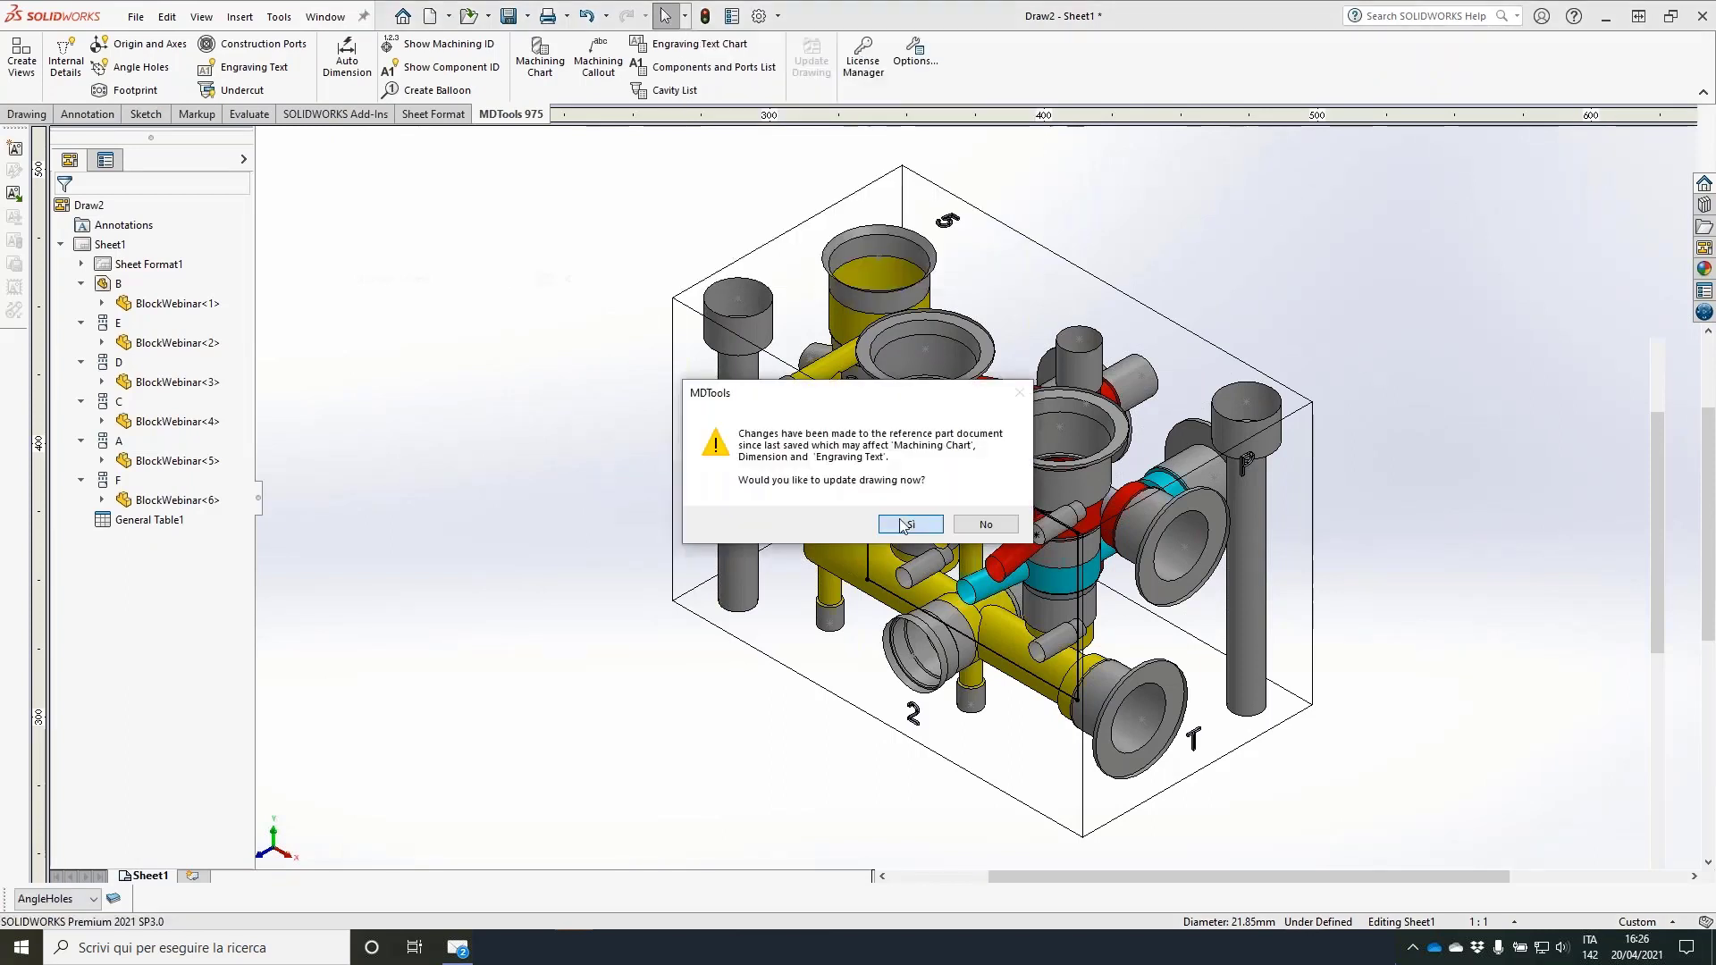
pyautogui.click(907, 526)
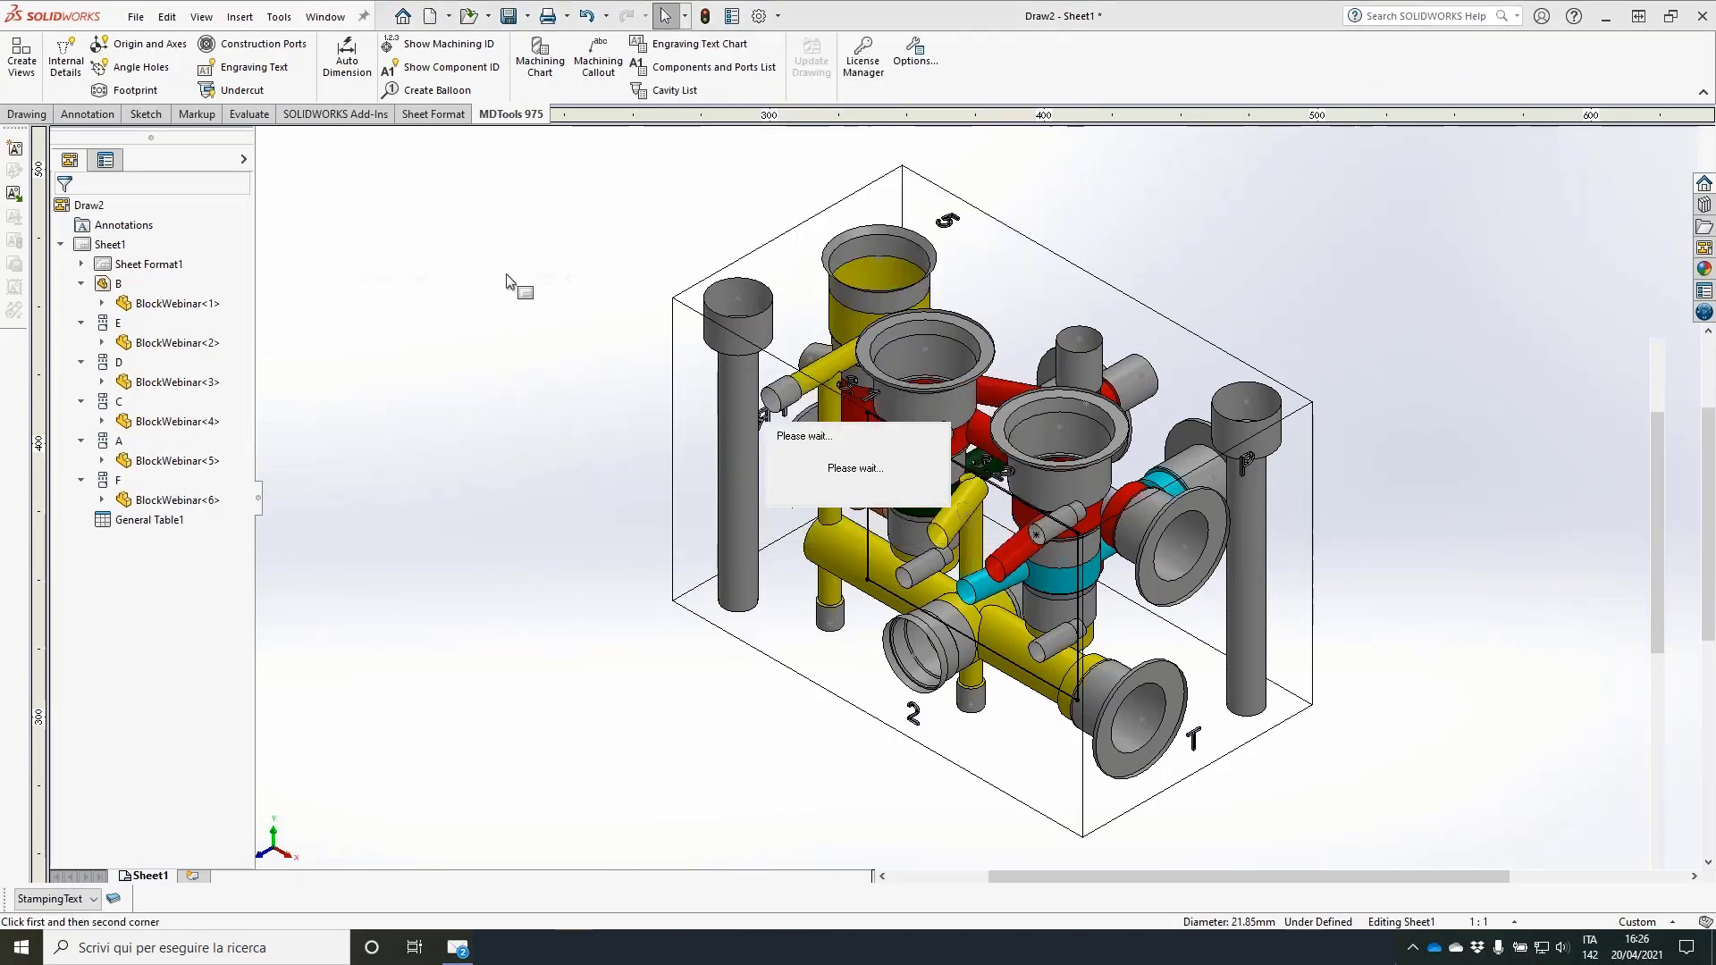
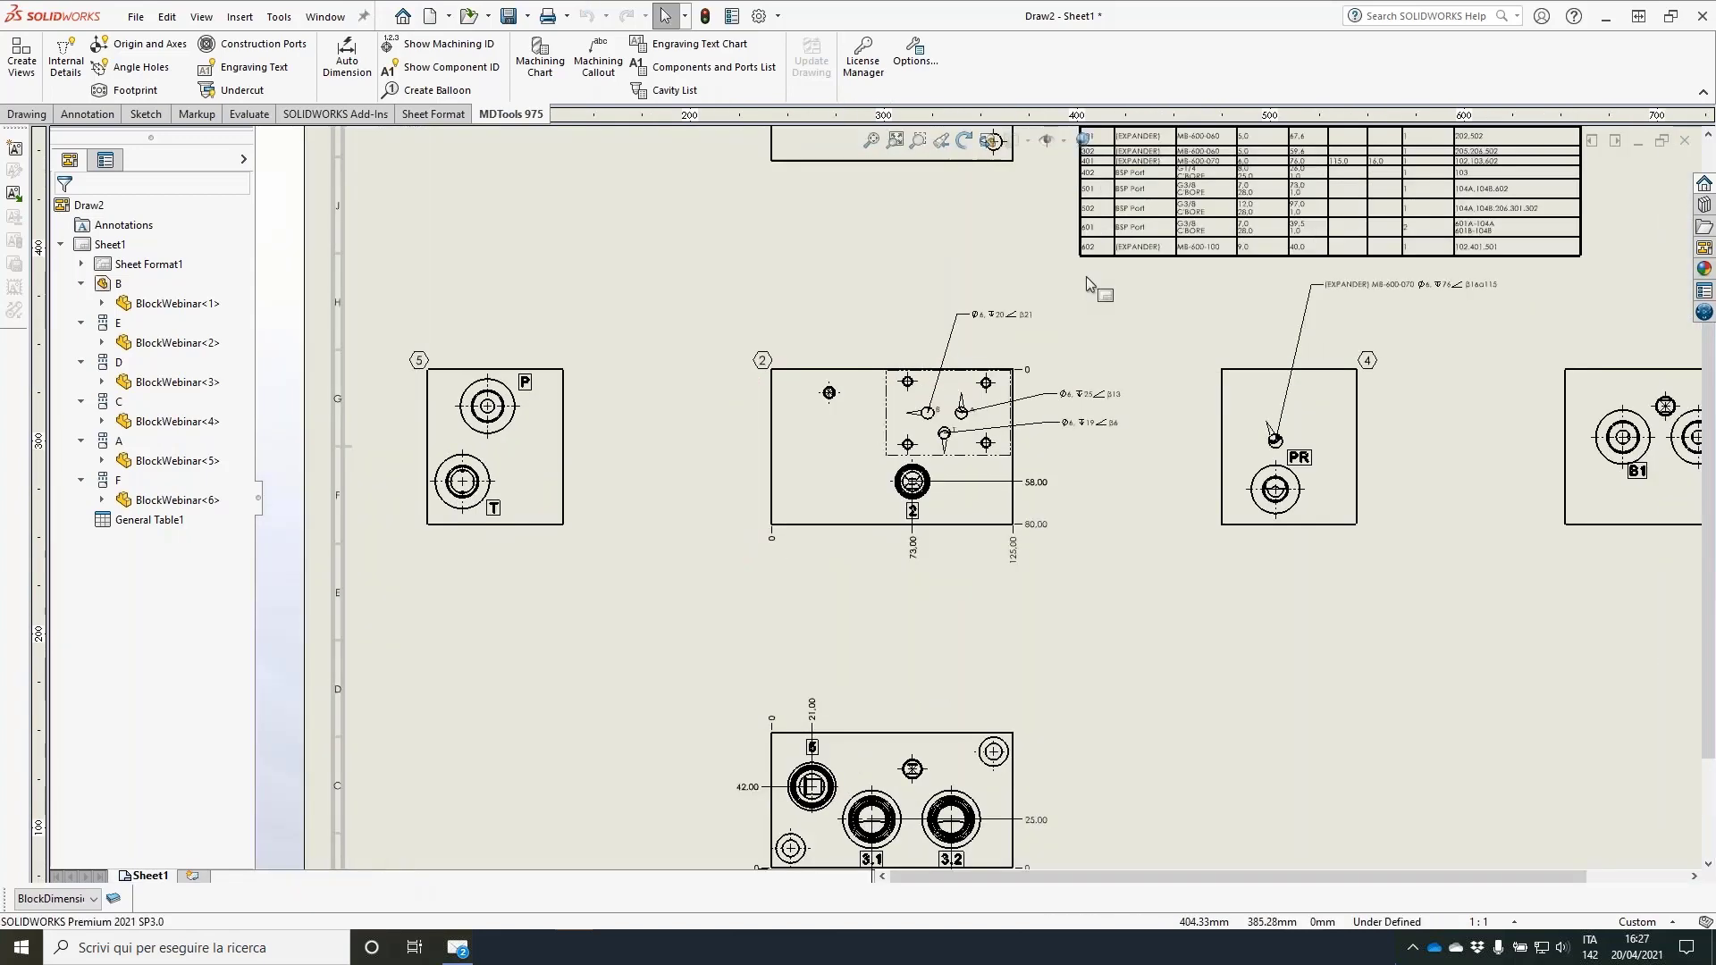
# Step: Examine the updated machining chart and the position dimensions of cavity 5 in the face 1 view
pyautogui.scroll(-3, 898, 494)
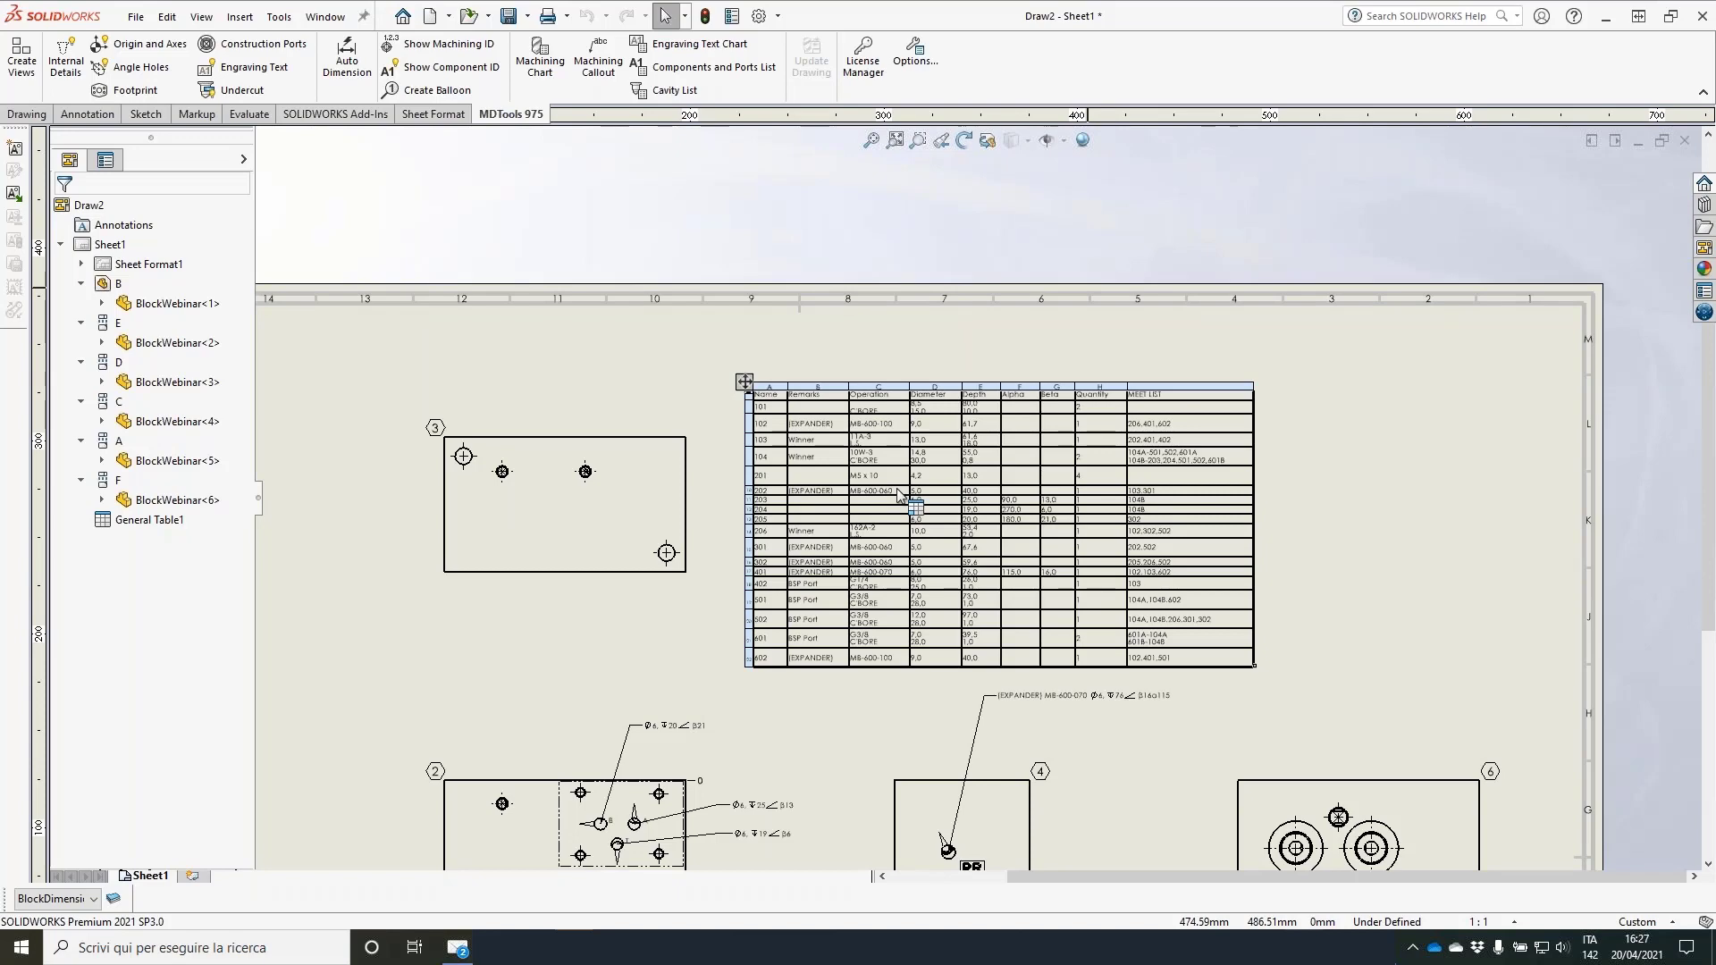
pyautogui.scroll(-3, 902, 496)
pyautogui.moveTo(941, 517); pyautogui.dragTo(977, 177, button='middle')
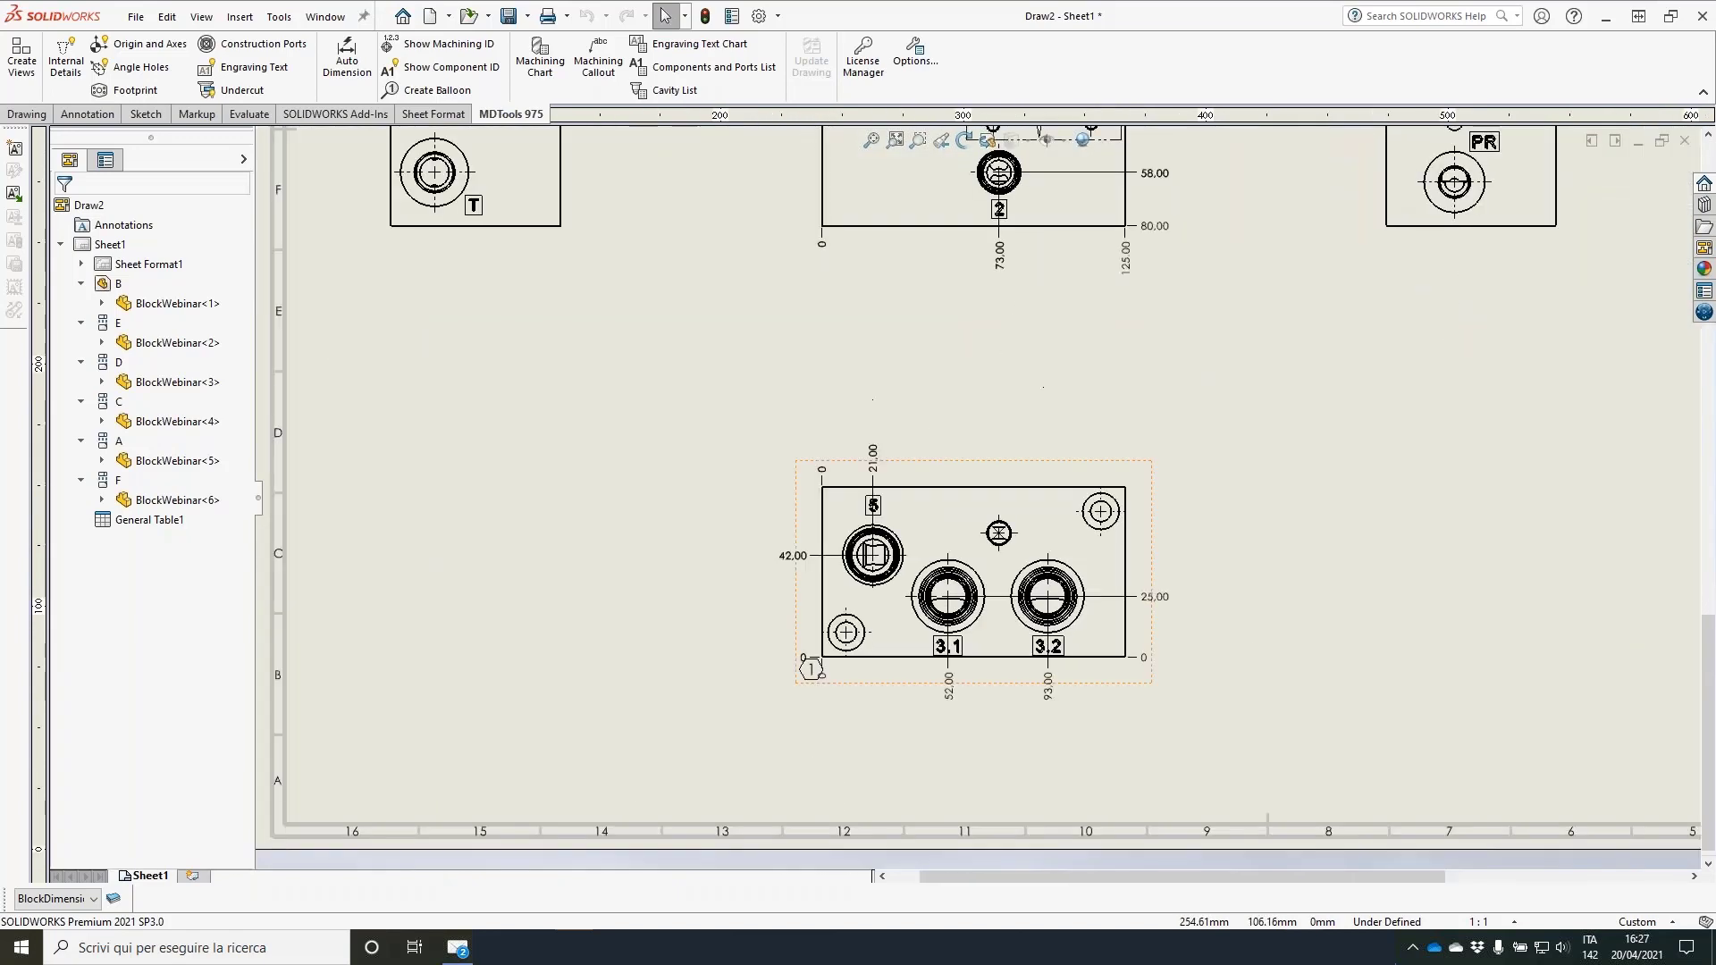
pyautogui.scroll(-3, 831, 569)
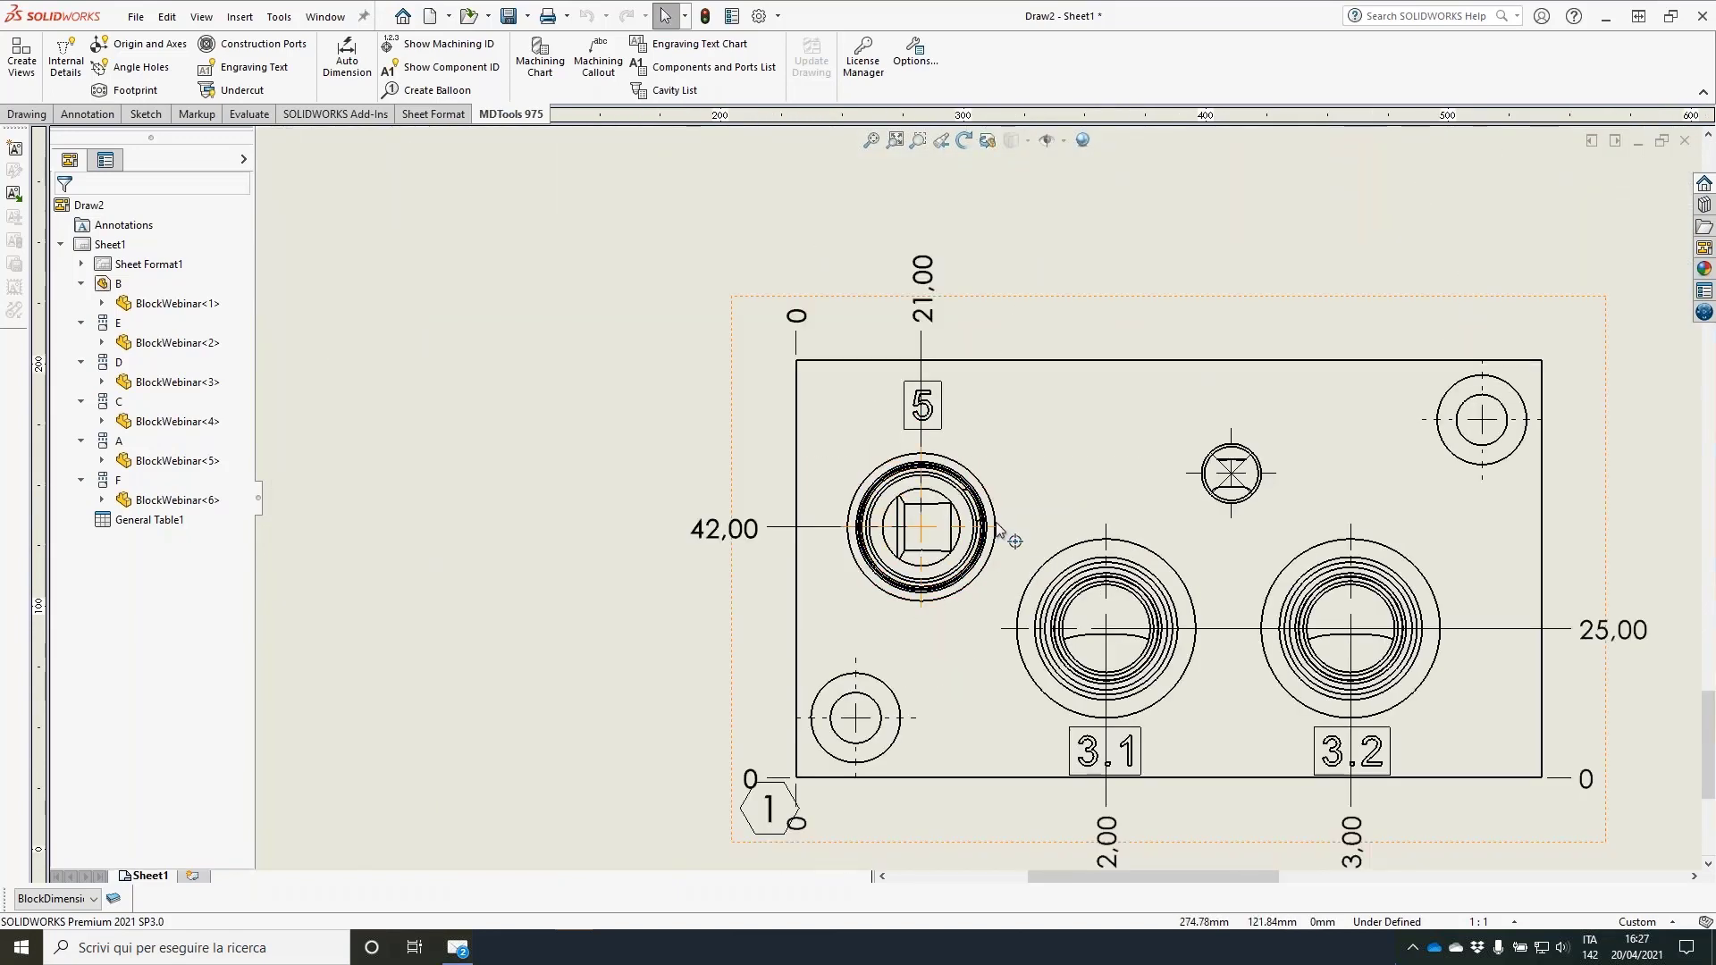
pyautogui.scroll(2, 998, 529)
pyautogui.scroll(3, 998, 529)
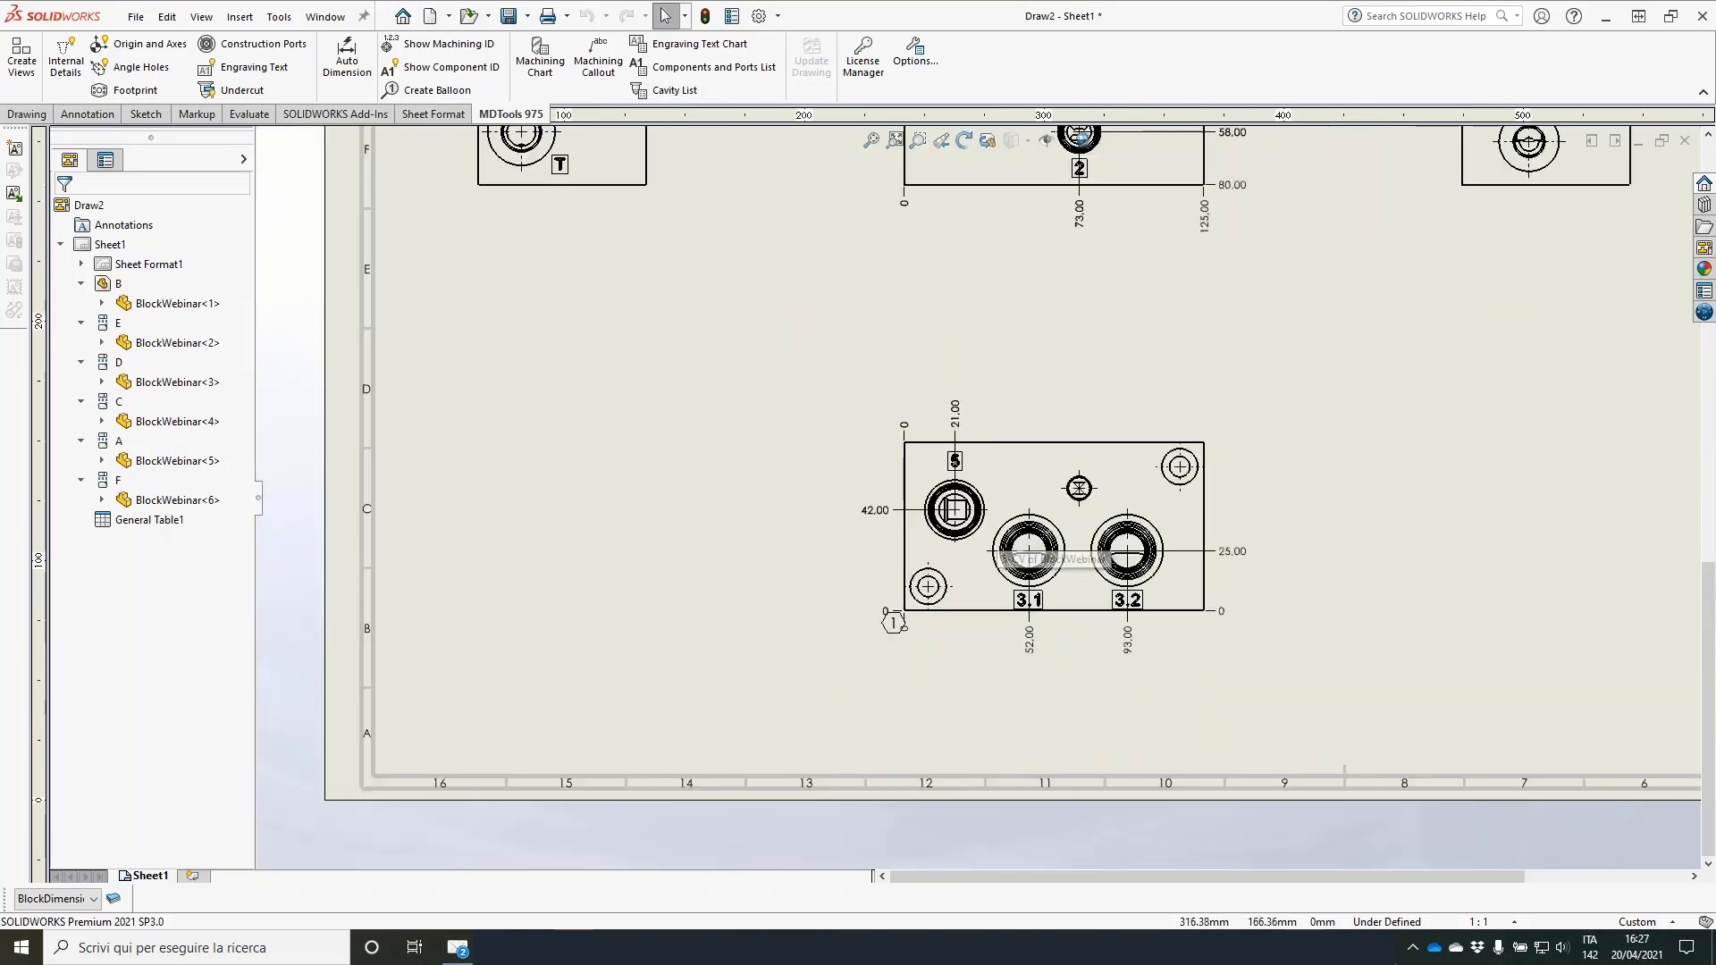
pyautogui.scroll(1, 1172, 330)
pyautogui.moveTo(1187, 313); pyautogui.dragTo(1009, 569, button='middle')
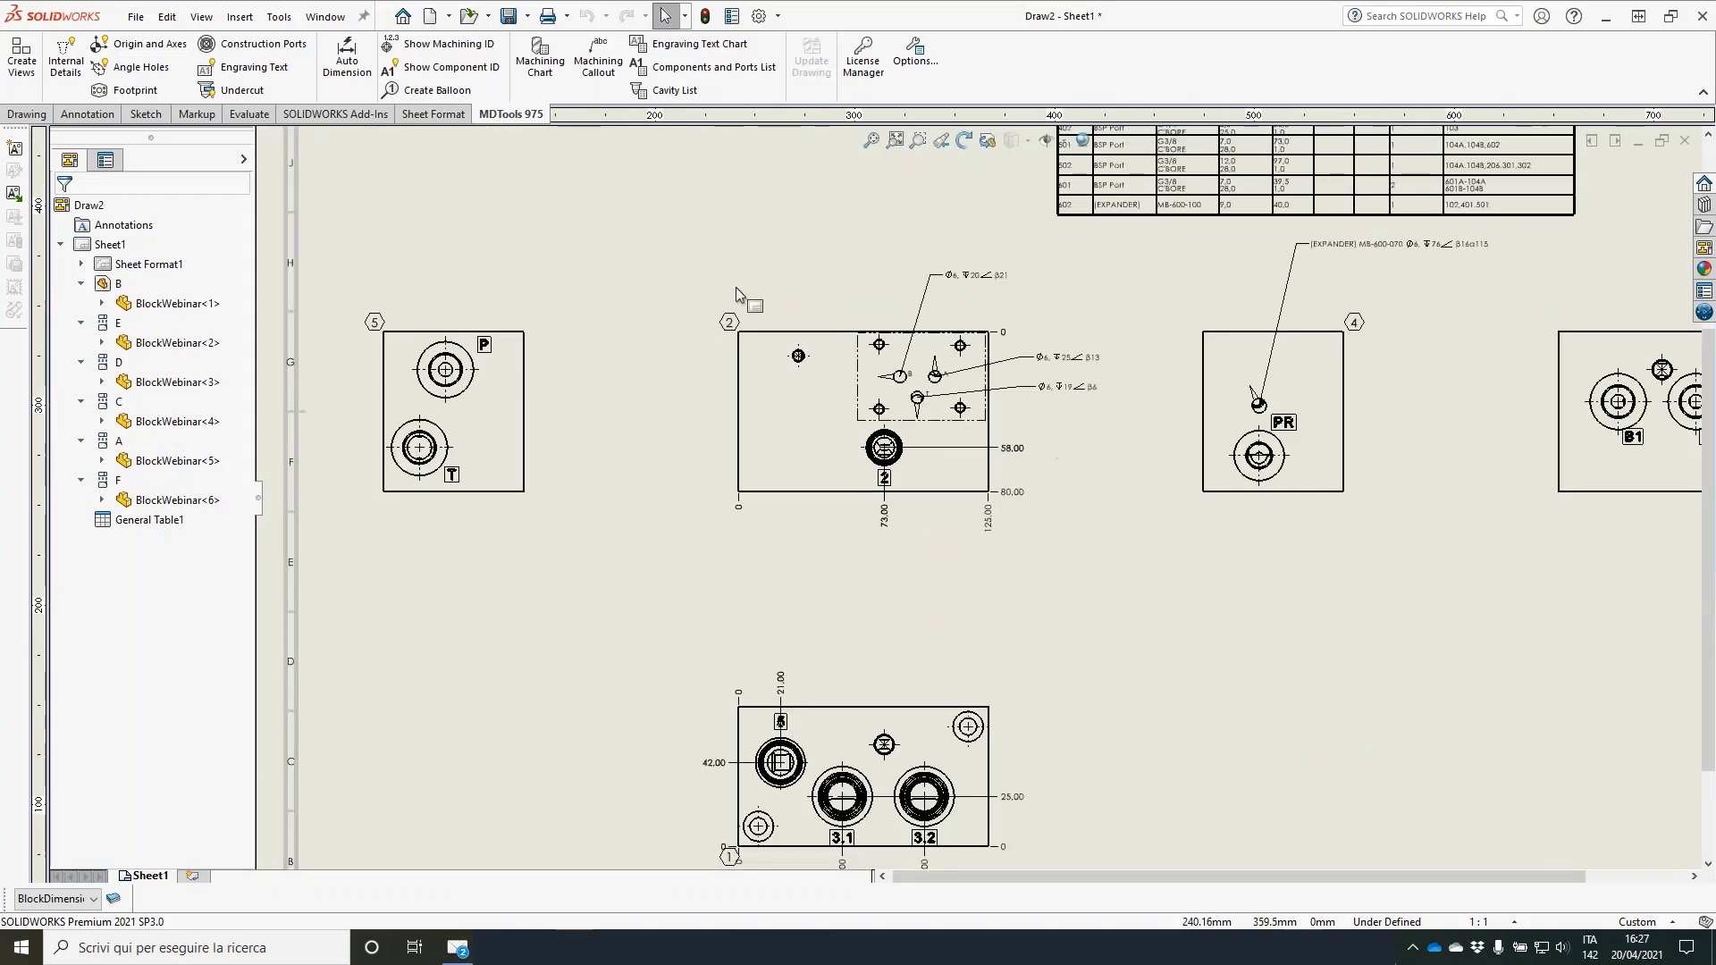
# Step: Create a horizontal section view through hole B of the face 2 view and place it above the face 3 view
pyautogui.scroll(-2, 856, 392)
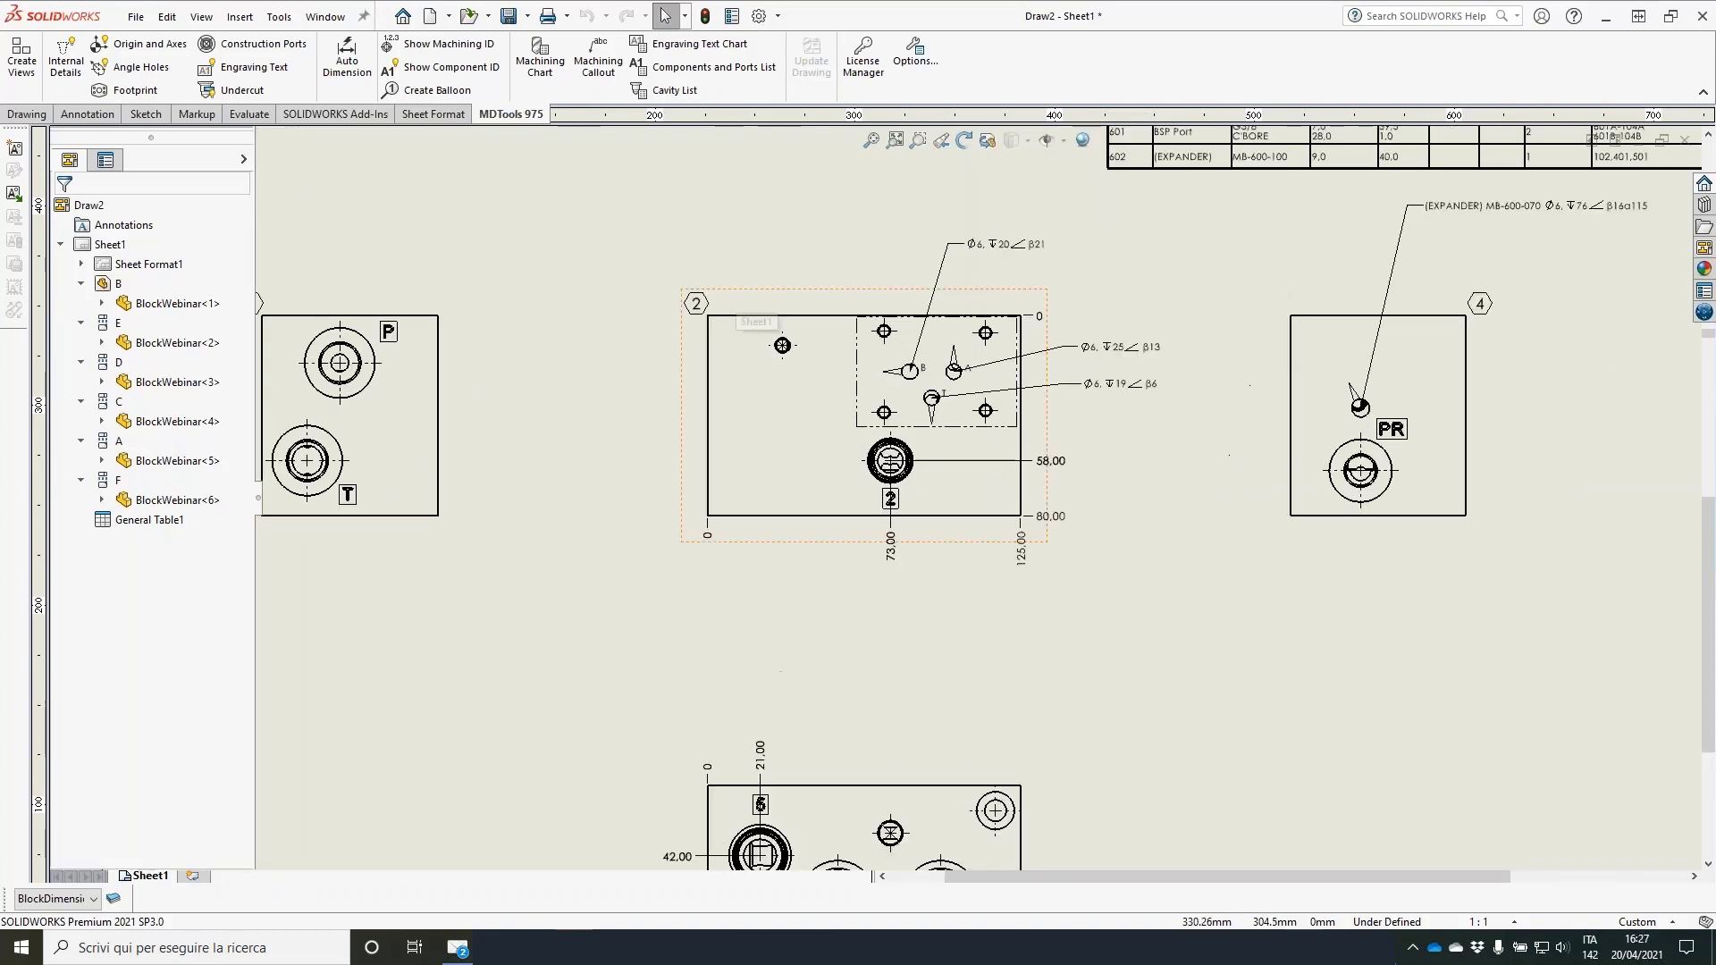
pyautogui.scroll(-2, 927, 338)
pyautogui.click(1007, 303)
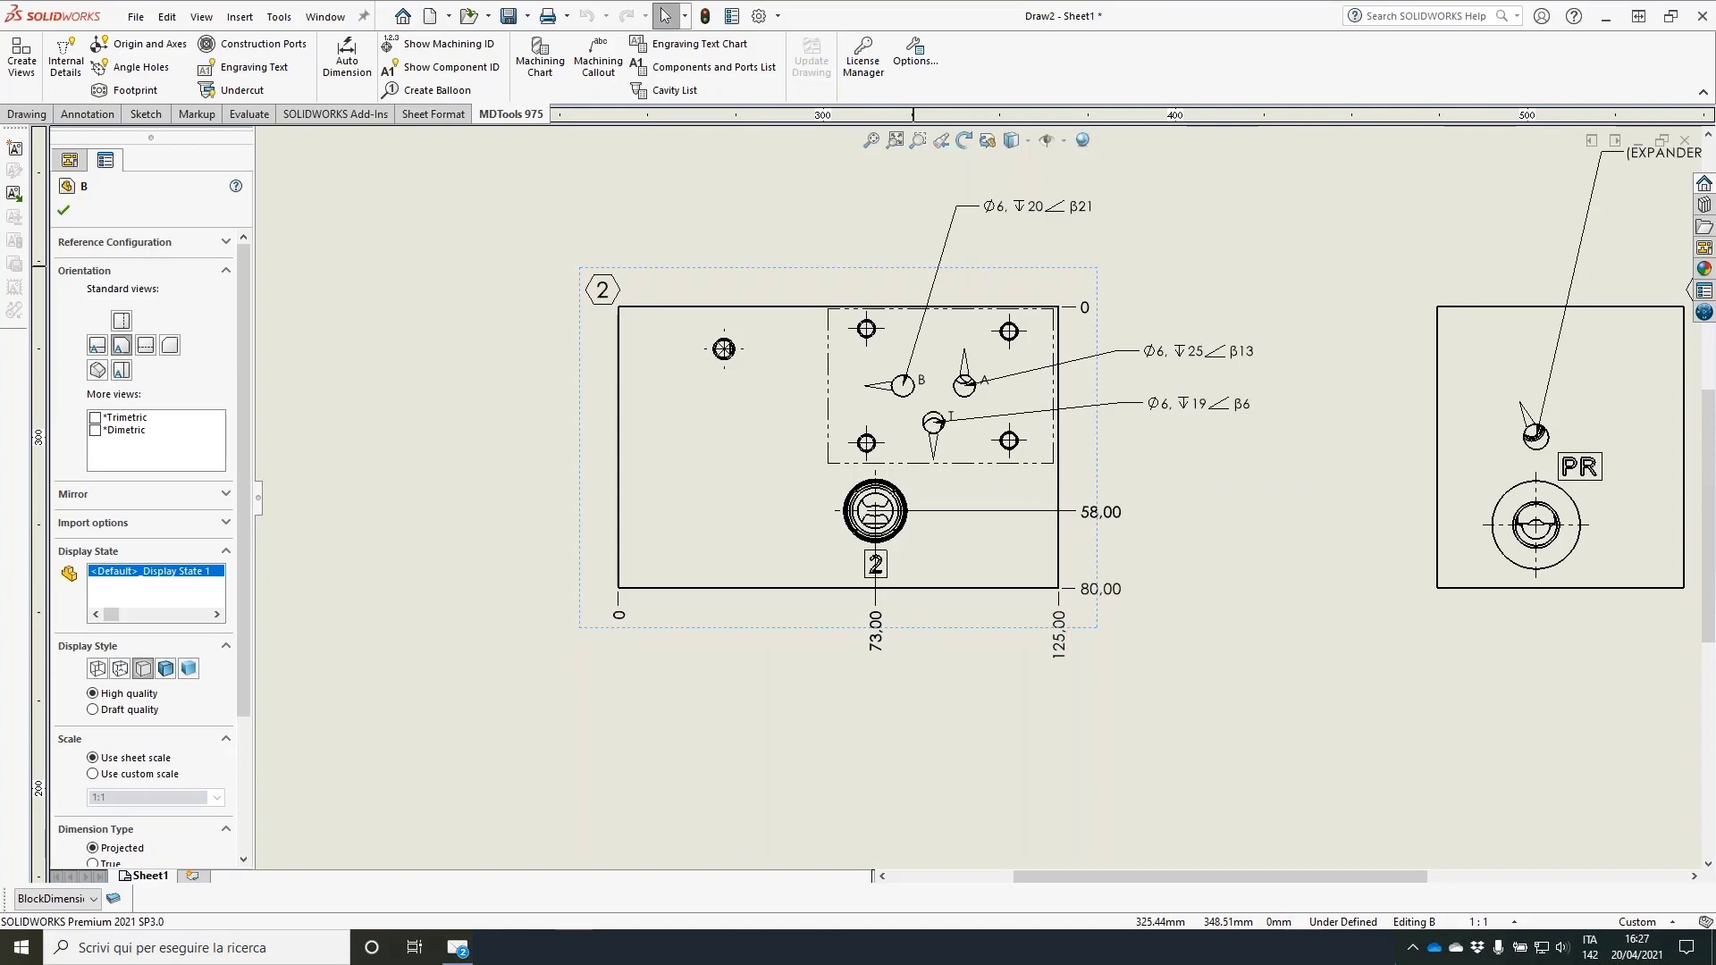
pyautogui.click(25, 115)
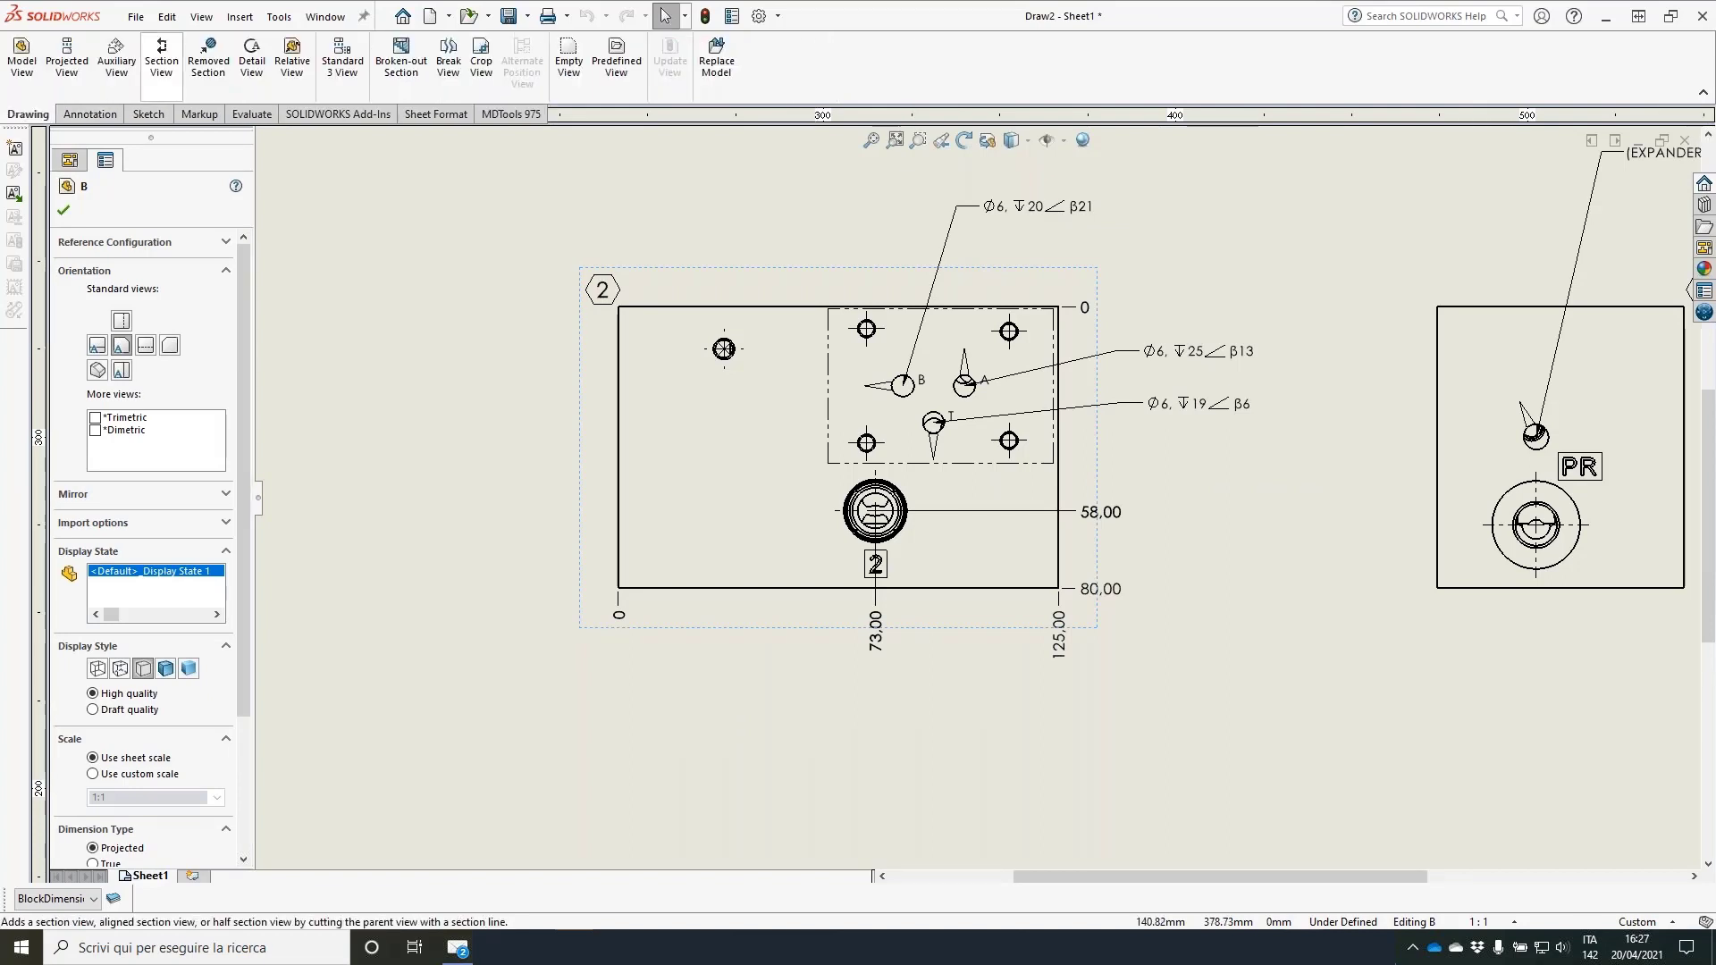
pyautogui.click(160, 55)
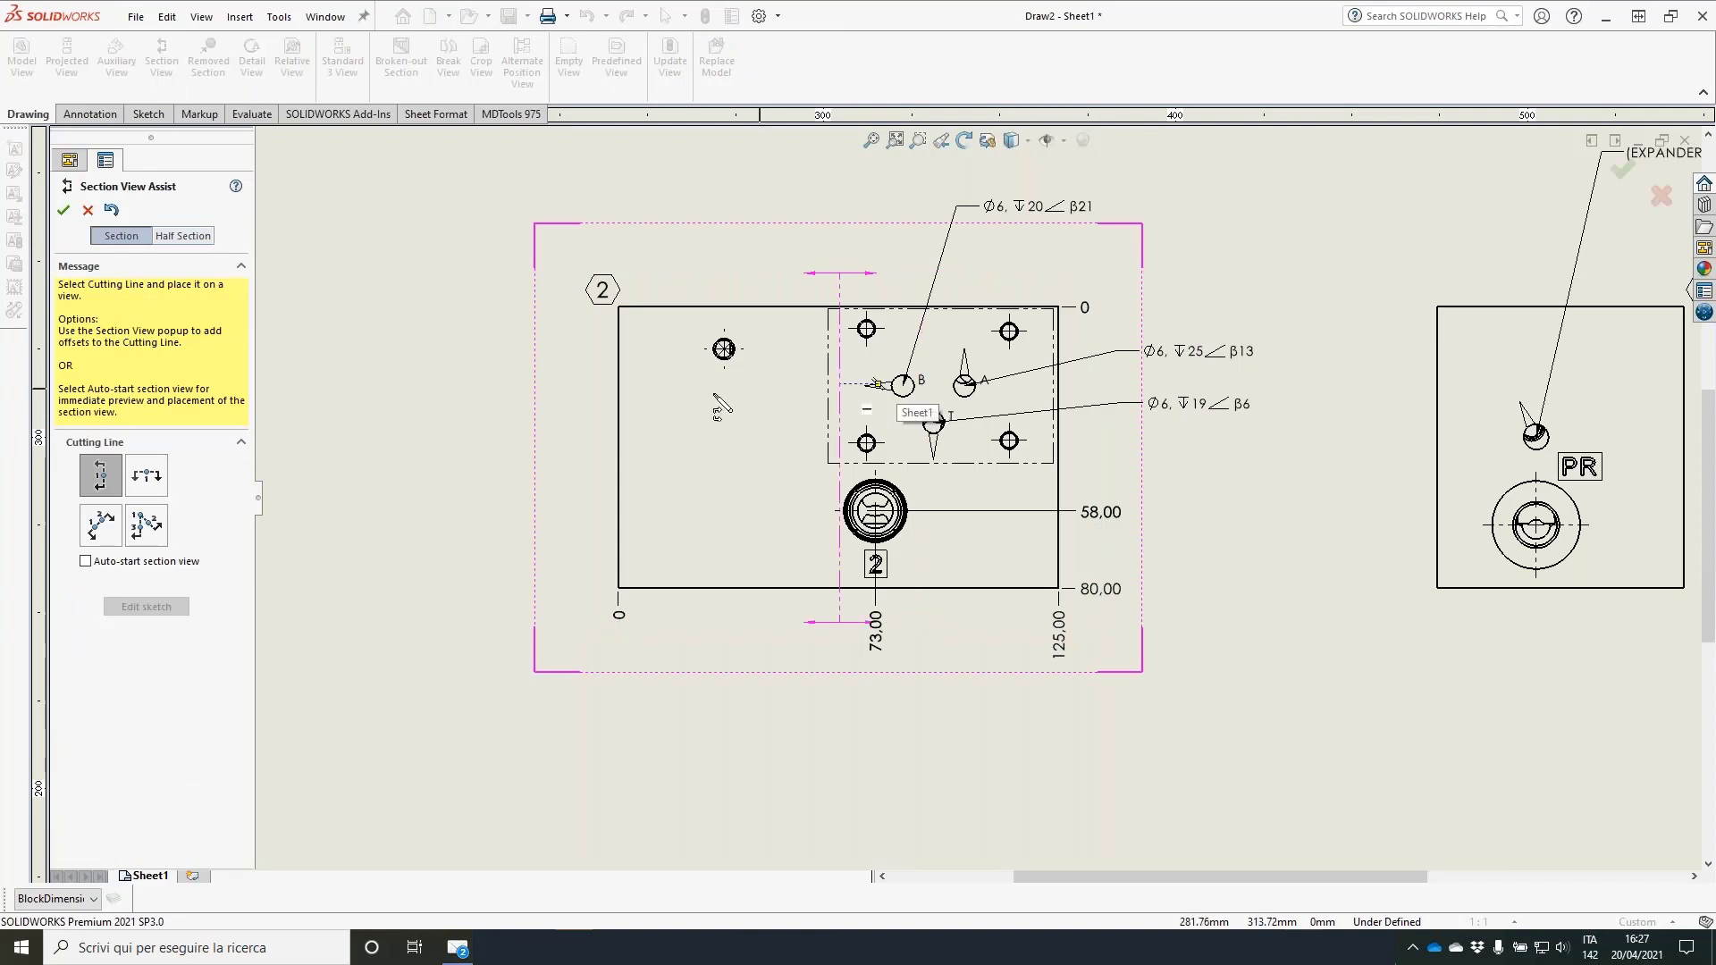
pyautogui.click(146, 481)
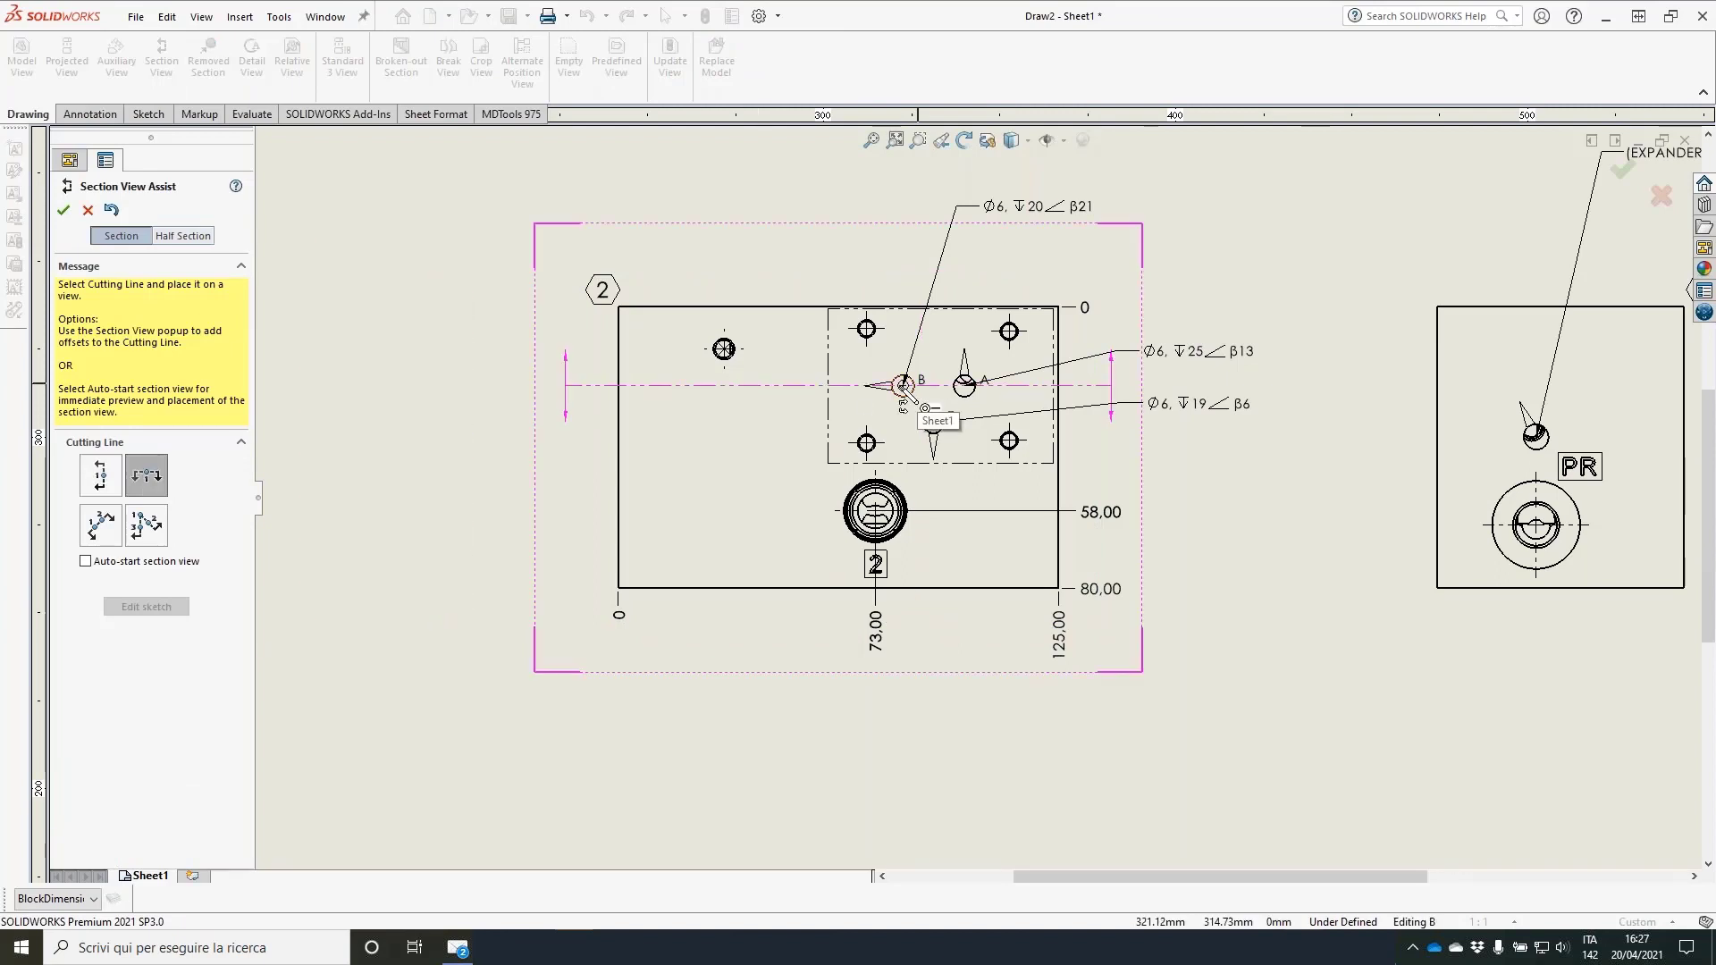
pyautogui.click(904, 386)
pyautogui.click(1153, 303)
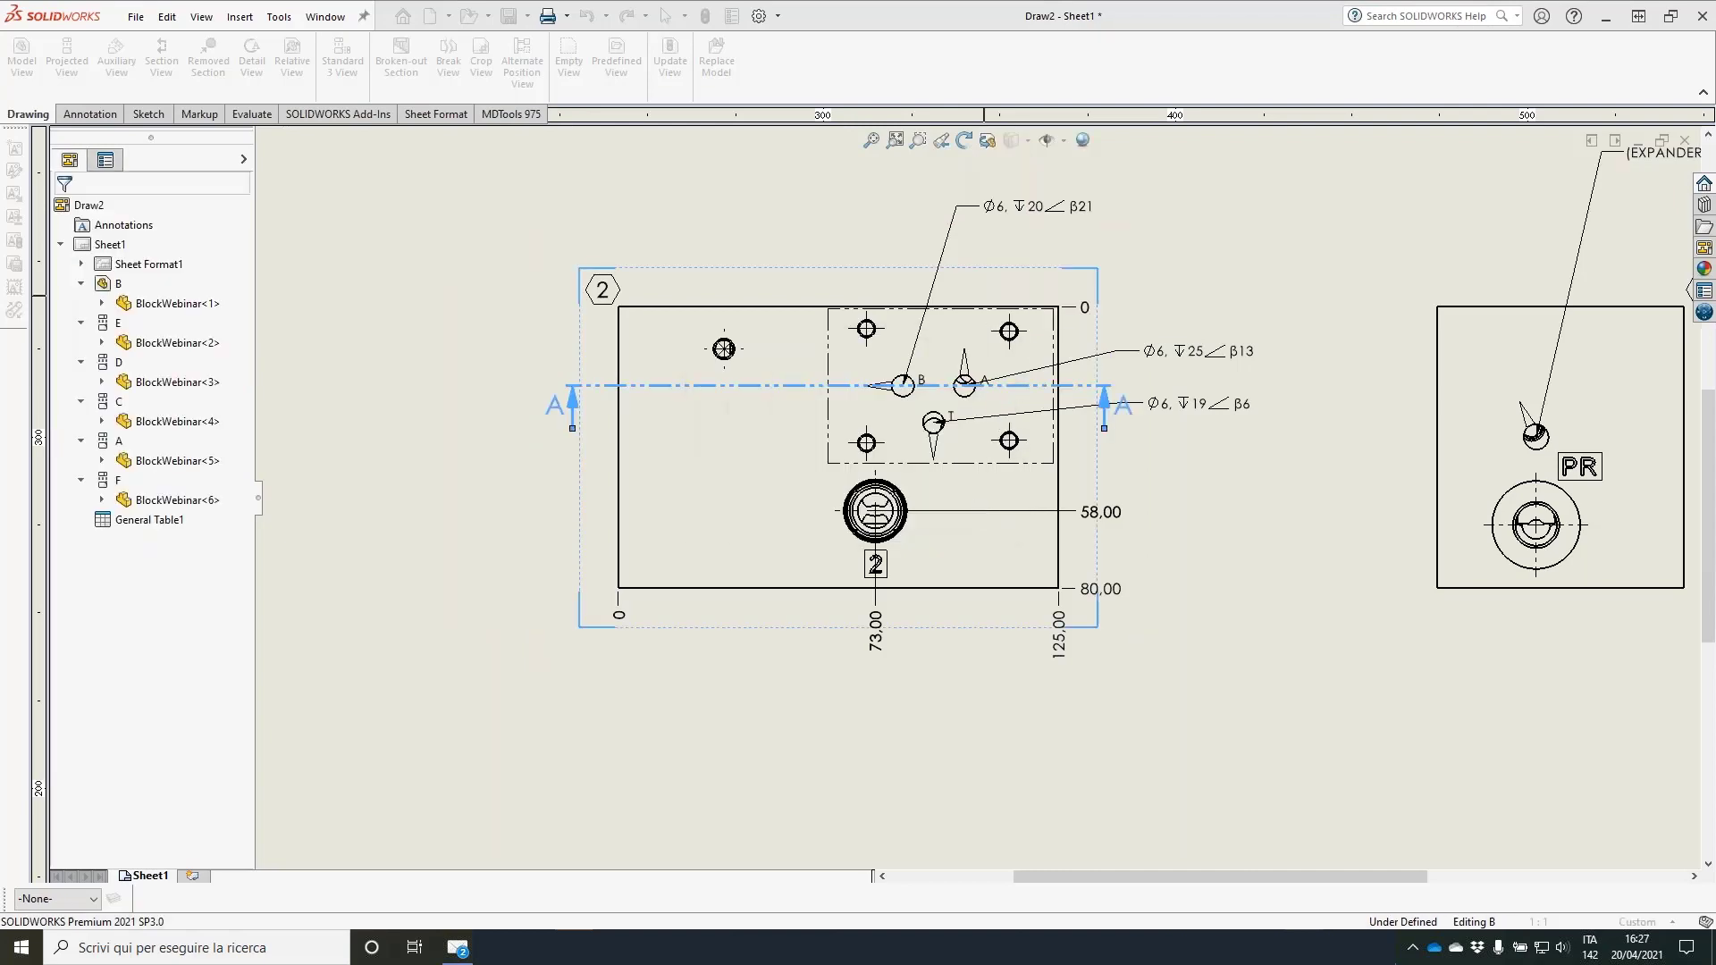
pyautogui.moveTo(1175, 221); pyautogui.dragTo(1170, 801, button='middle')
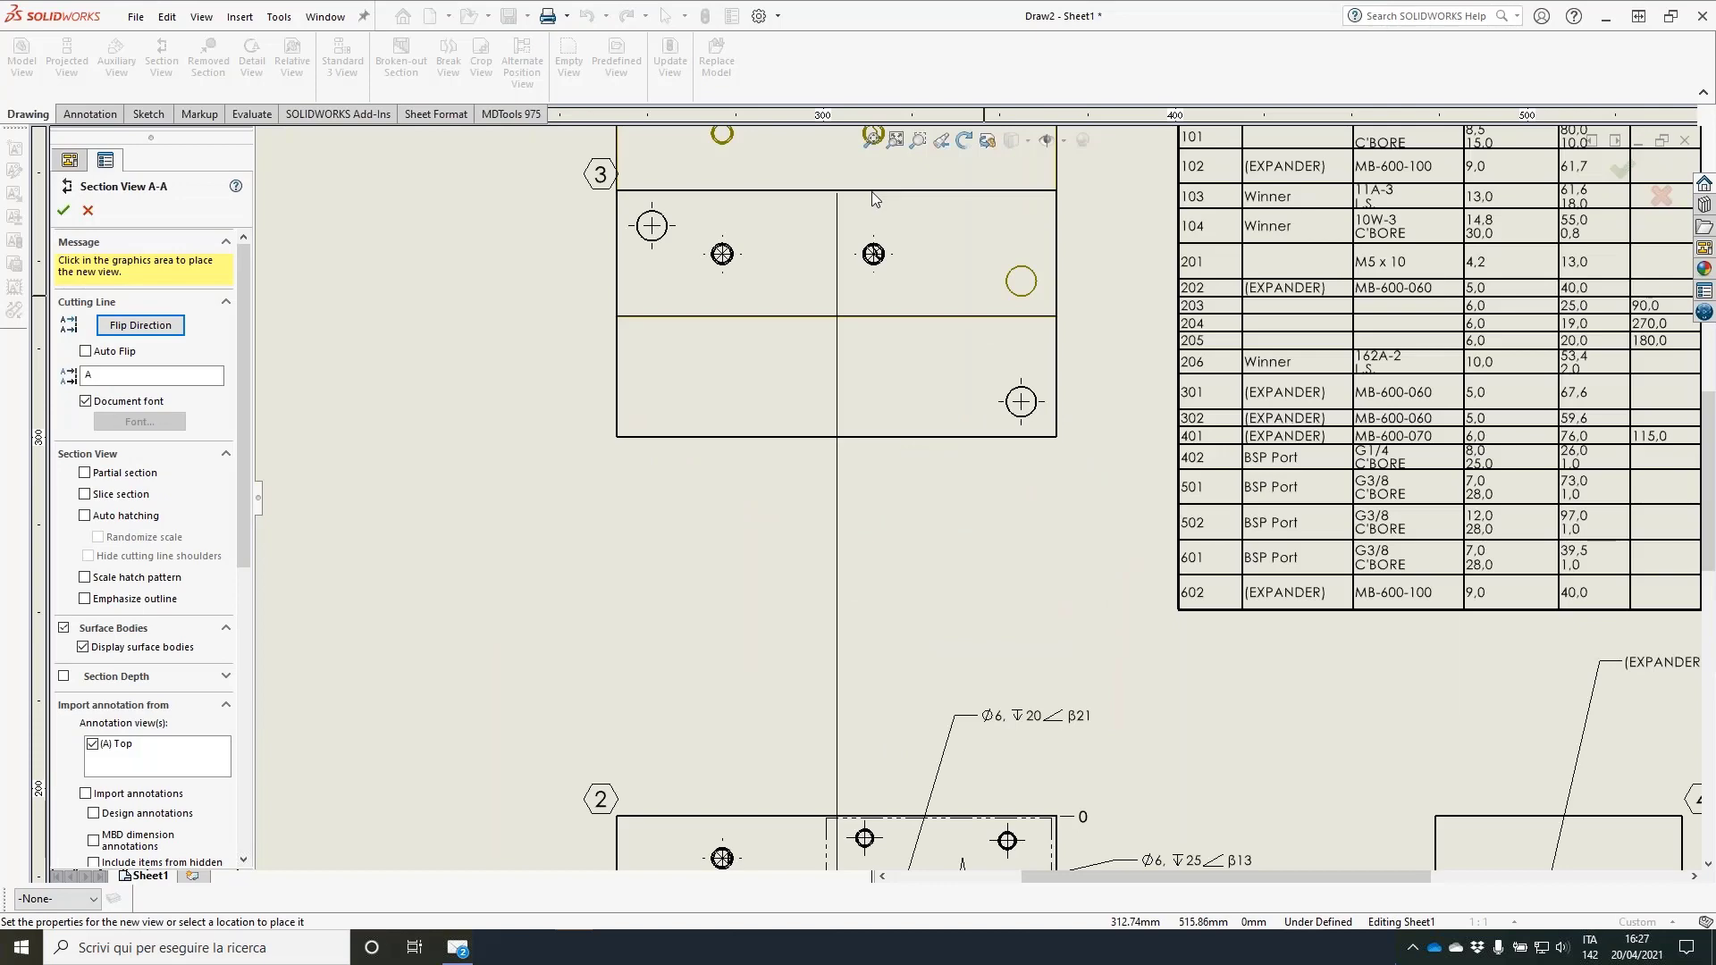
pyautogui.moveTo(873, 196); pyautogui.dragTo(861, 798, button='middle')
pyautogui.click(821, 328)
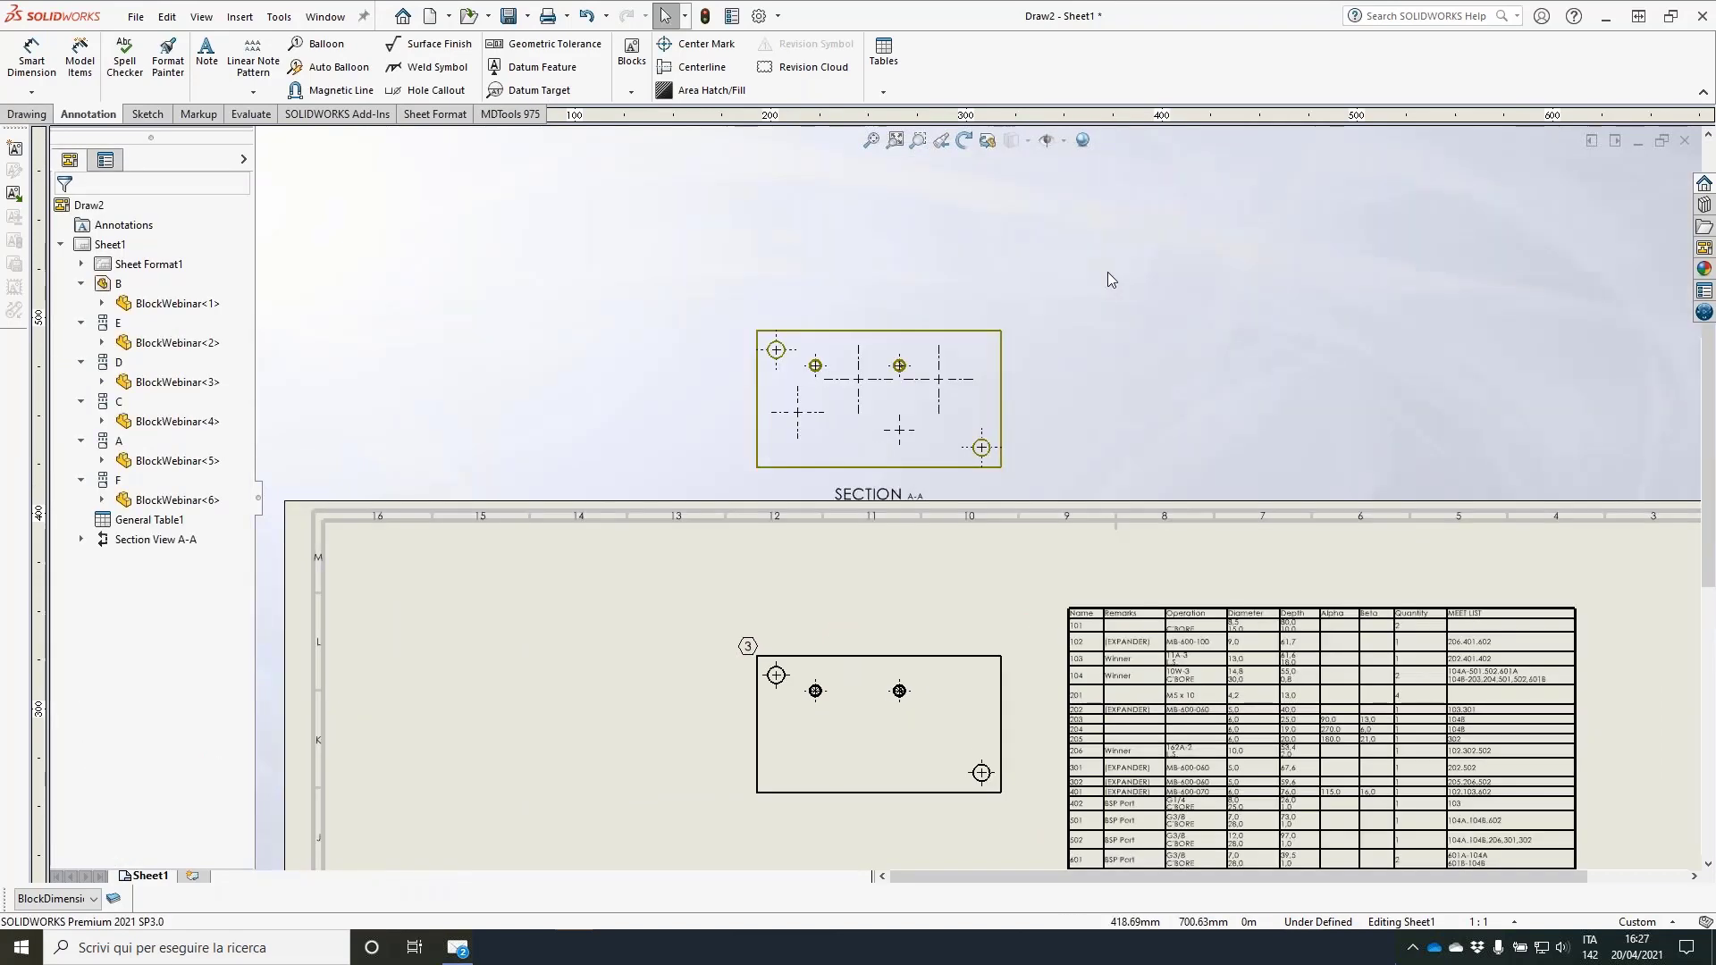
# Step: Delete section view A-A from above the sheet
pyautogui.click(1010, 445)
pyautogui.press('Delete')
pyautogui.press('Return')
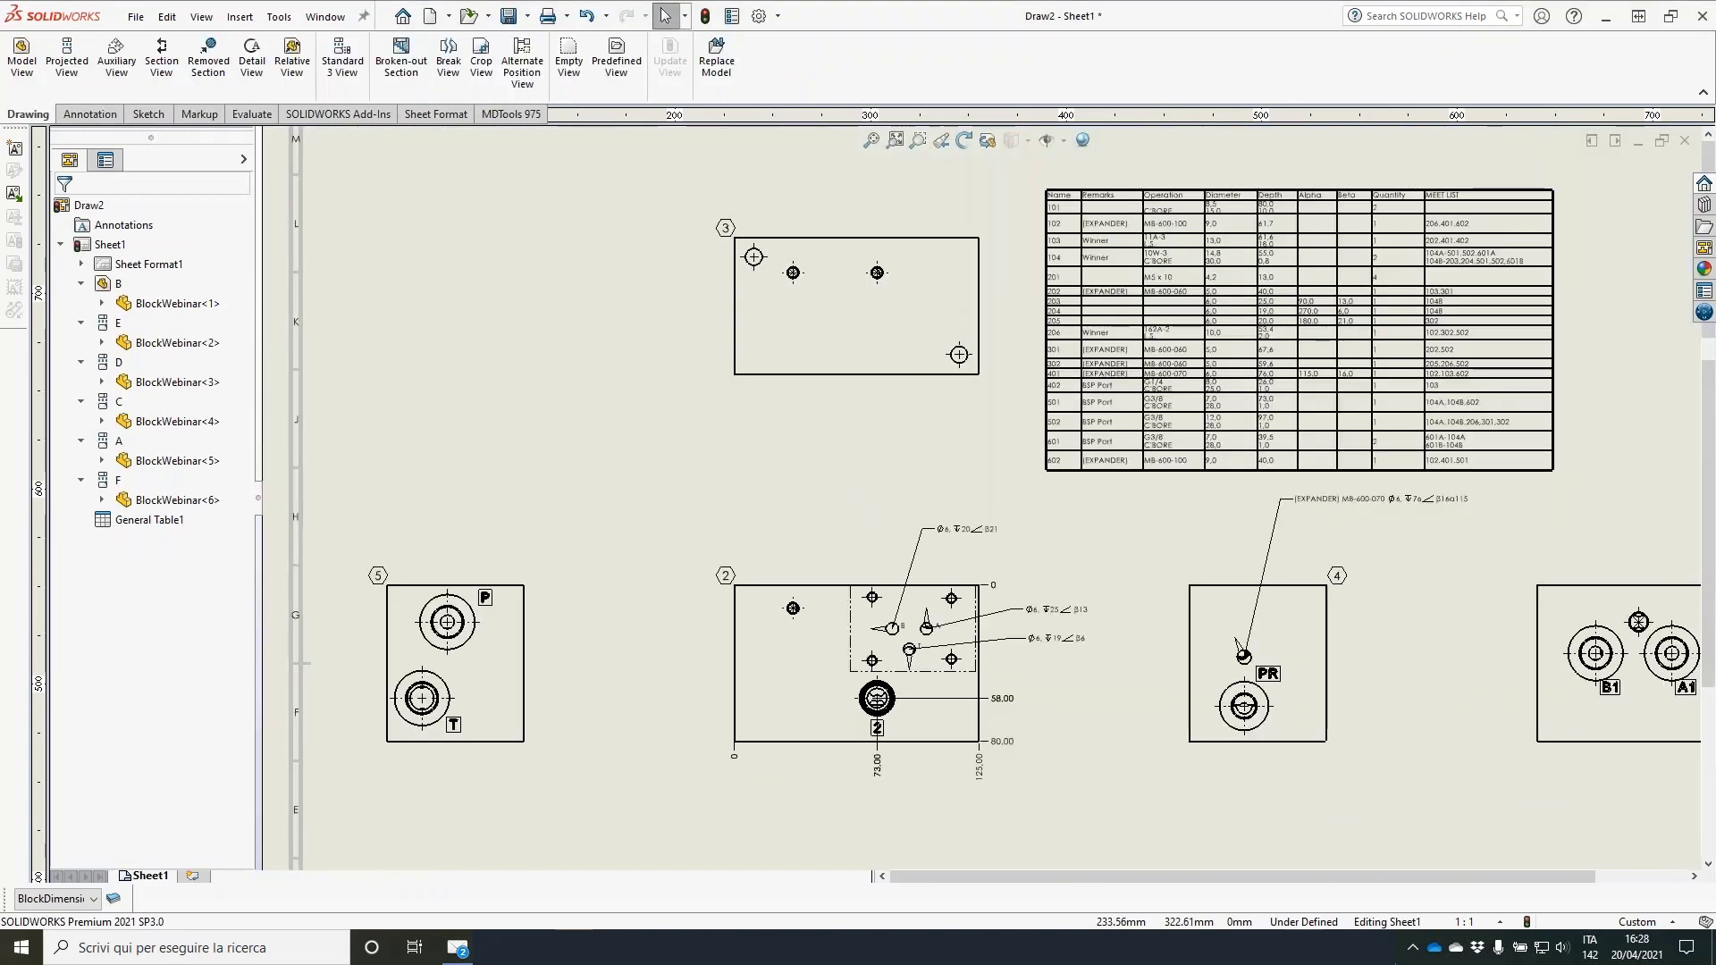
# Step: Create a vertical section view through hole A of the face 2 view and place it between the face 5 and face 2 views
pyautogui.scroll(-1, 655, 623)
pyautogui.moveTo(655, 624)
pyautogui.mouseDown(button='middle')
pyautogui.moveTo(252, 381)
pyautogui.moveTo(53, 228)
pyautogui.mouseUp(button='middle')
pyautogui.scroll(1, 677, 362)
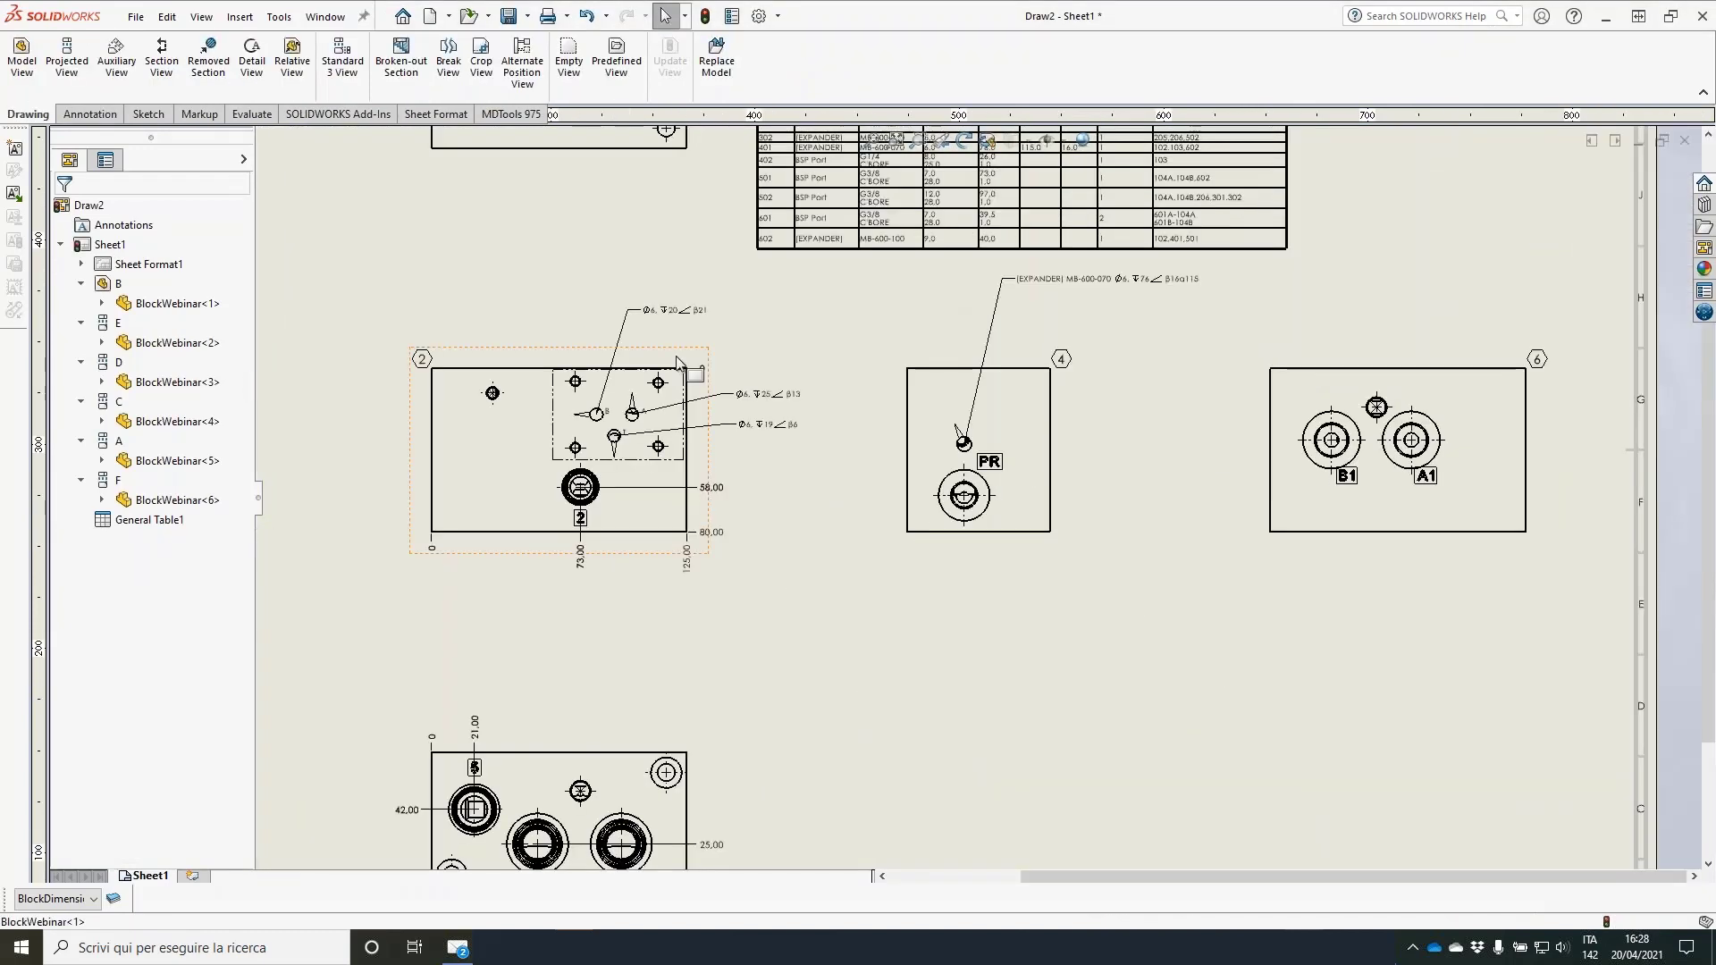
pyautogui.click(676, 362)
pyautogui.click(162, 58)
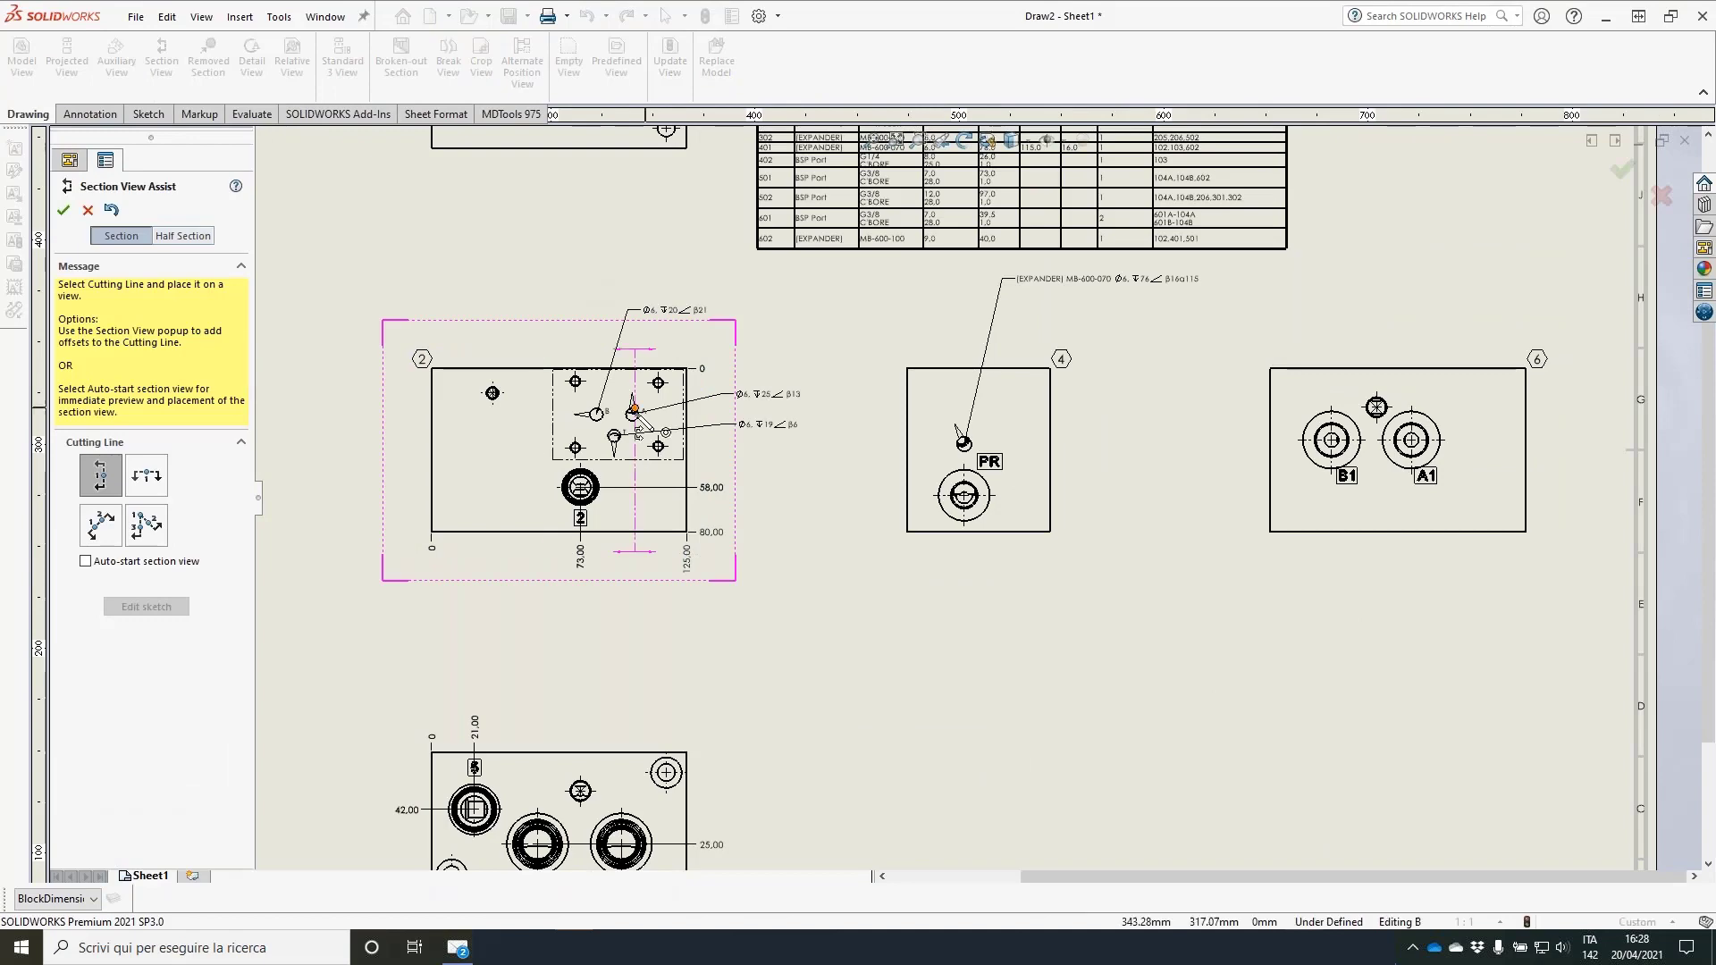
pyautogui.click(633, 413)
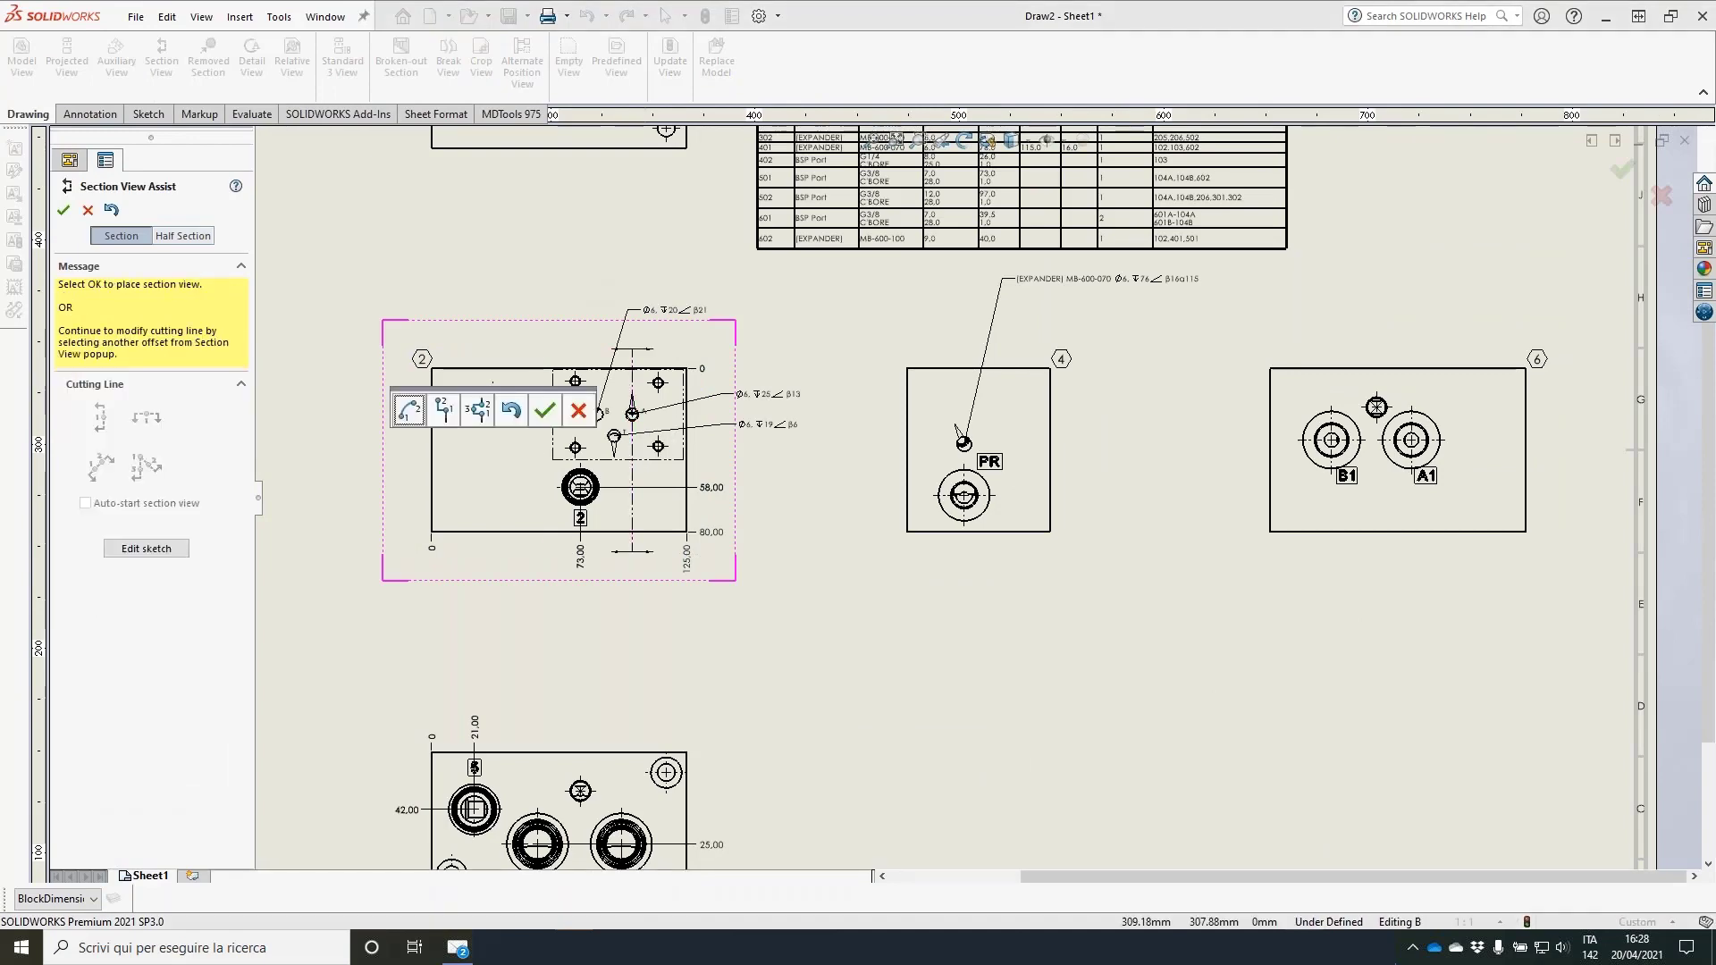
pyautogui.click(544, 411)
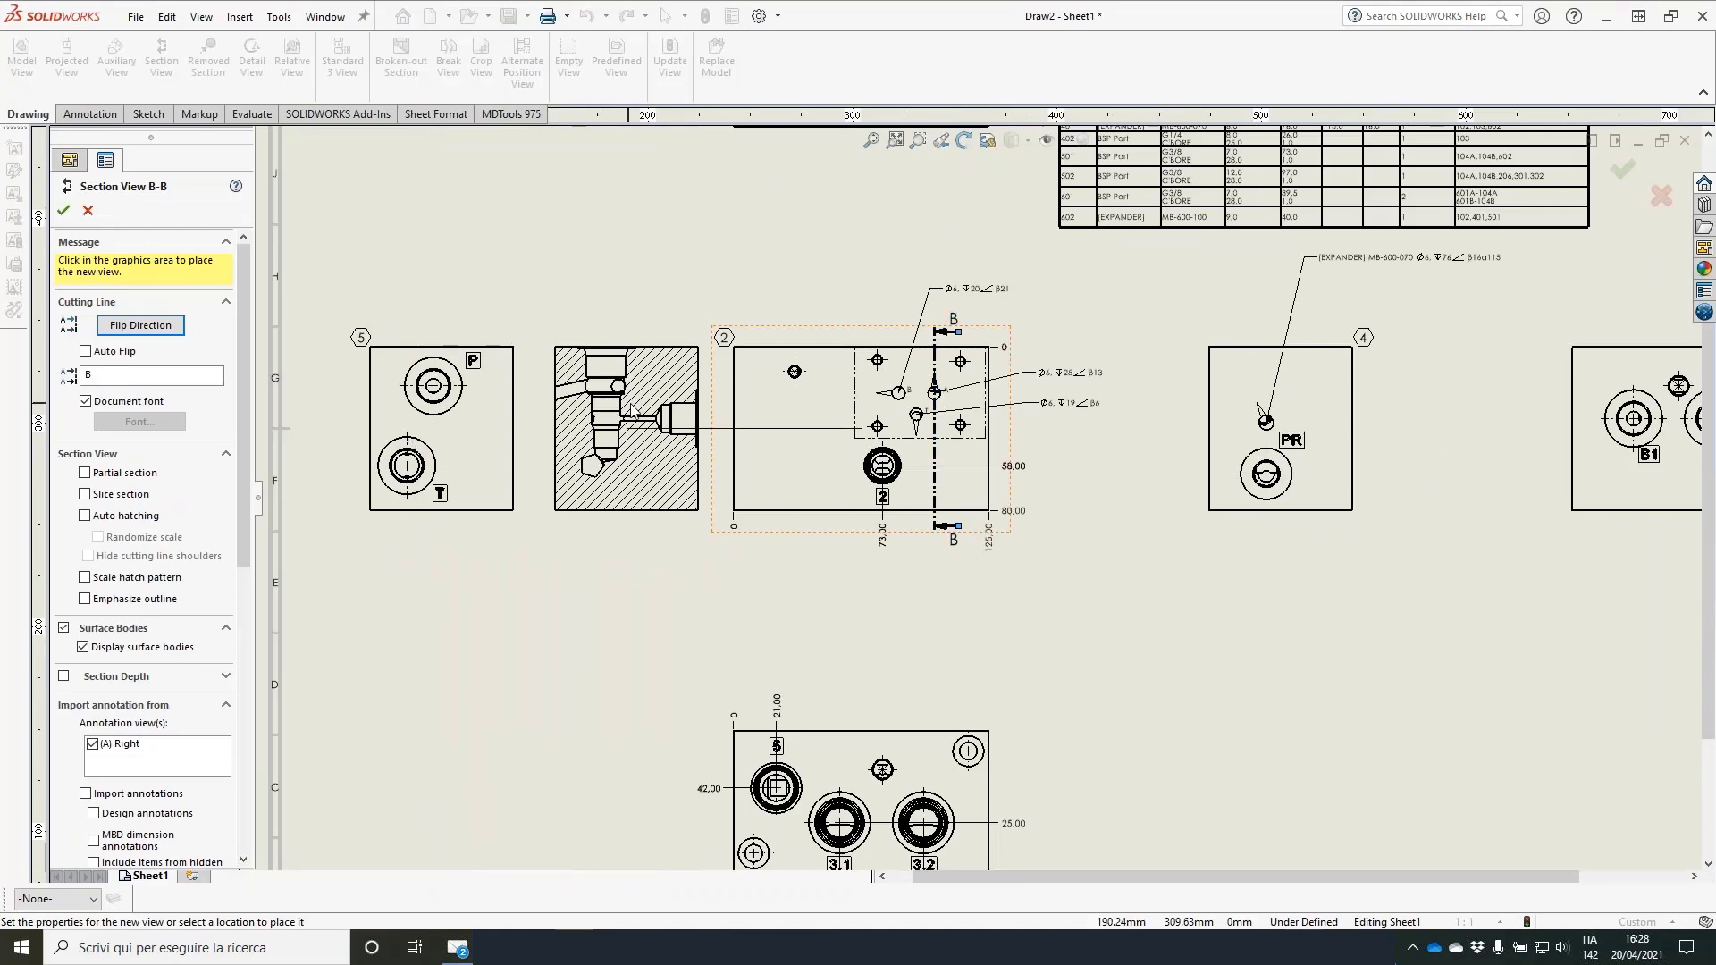
pyautogui.click(632, 412)
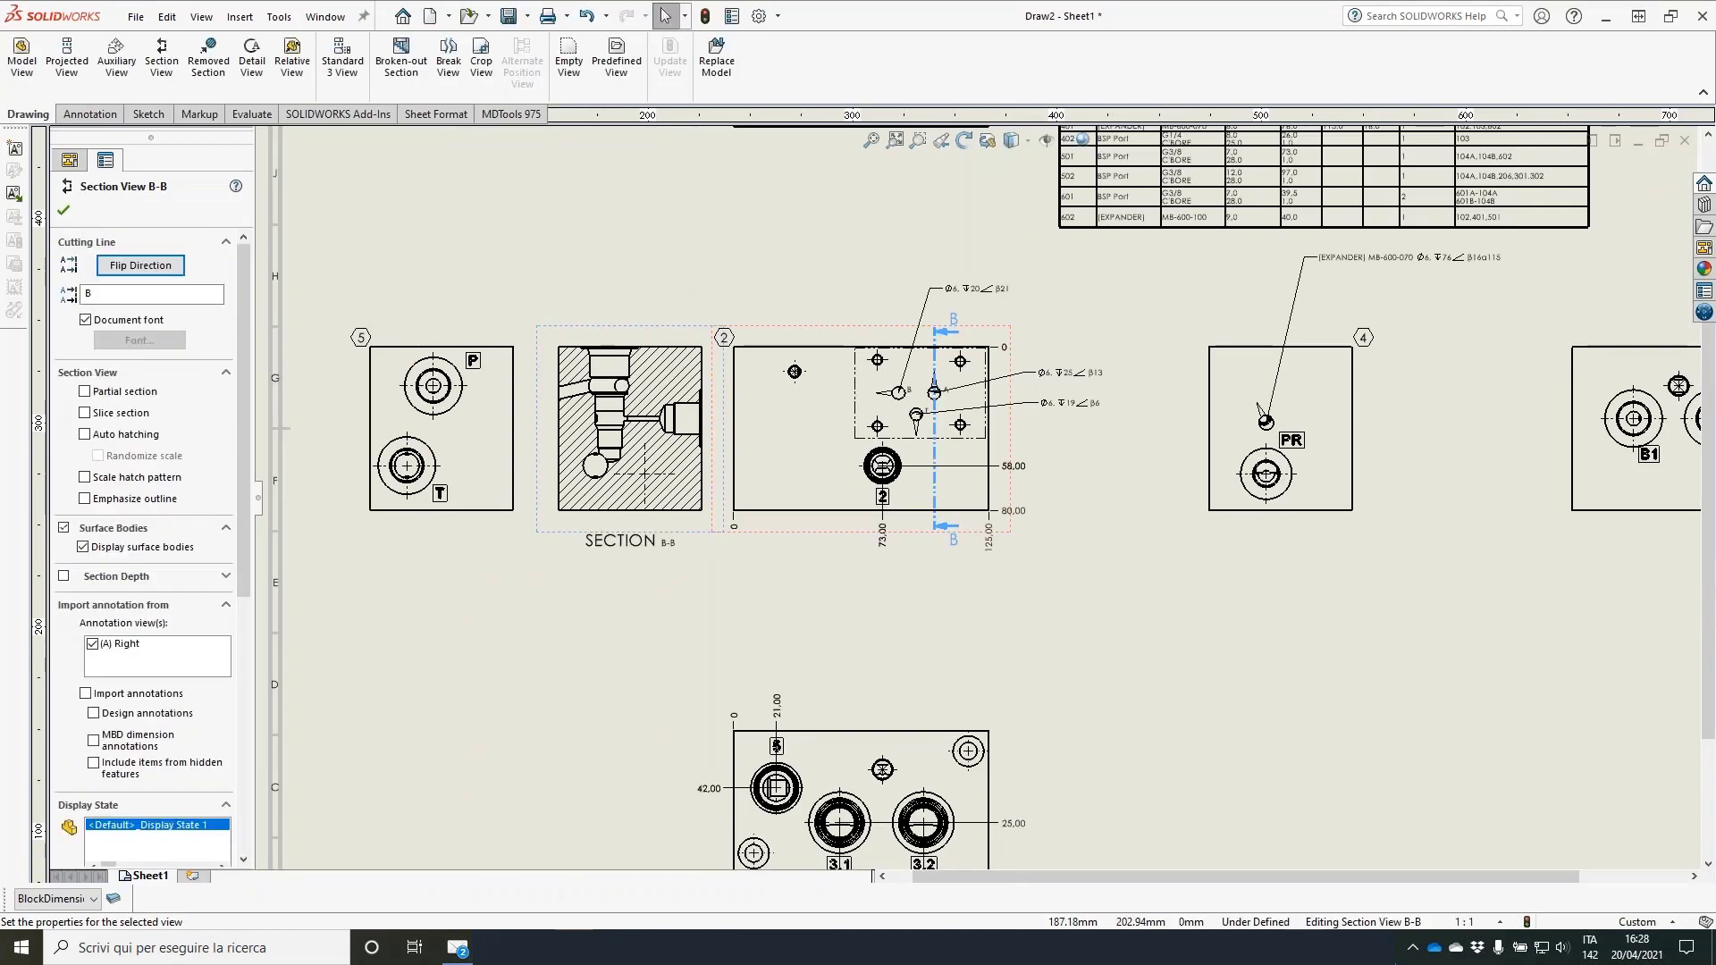
# Step: Add a centerline between the two edges of the angled hole in section view B-B
pyautogui.scroll(-5, 662, 410)
pyautogui.scroll(-1, 531, 362)
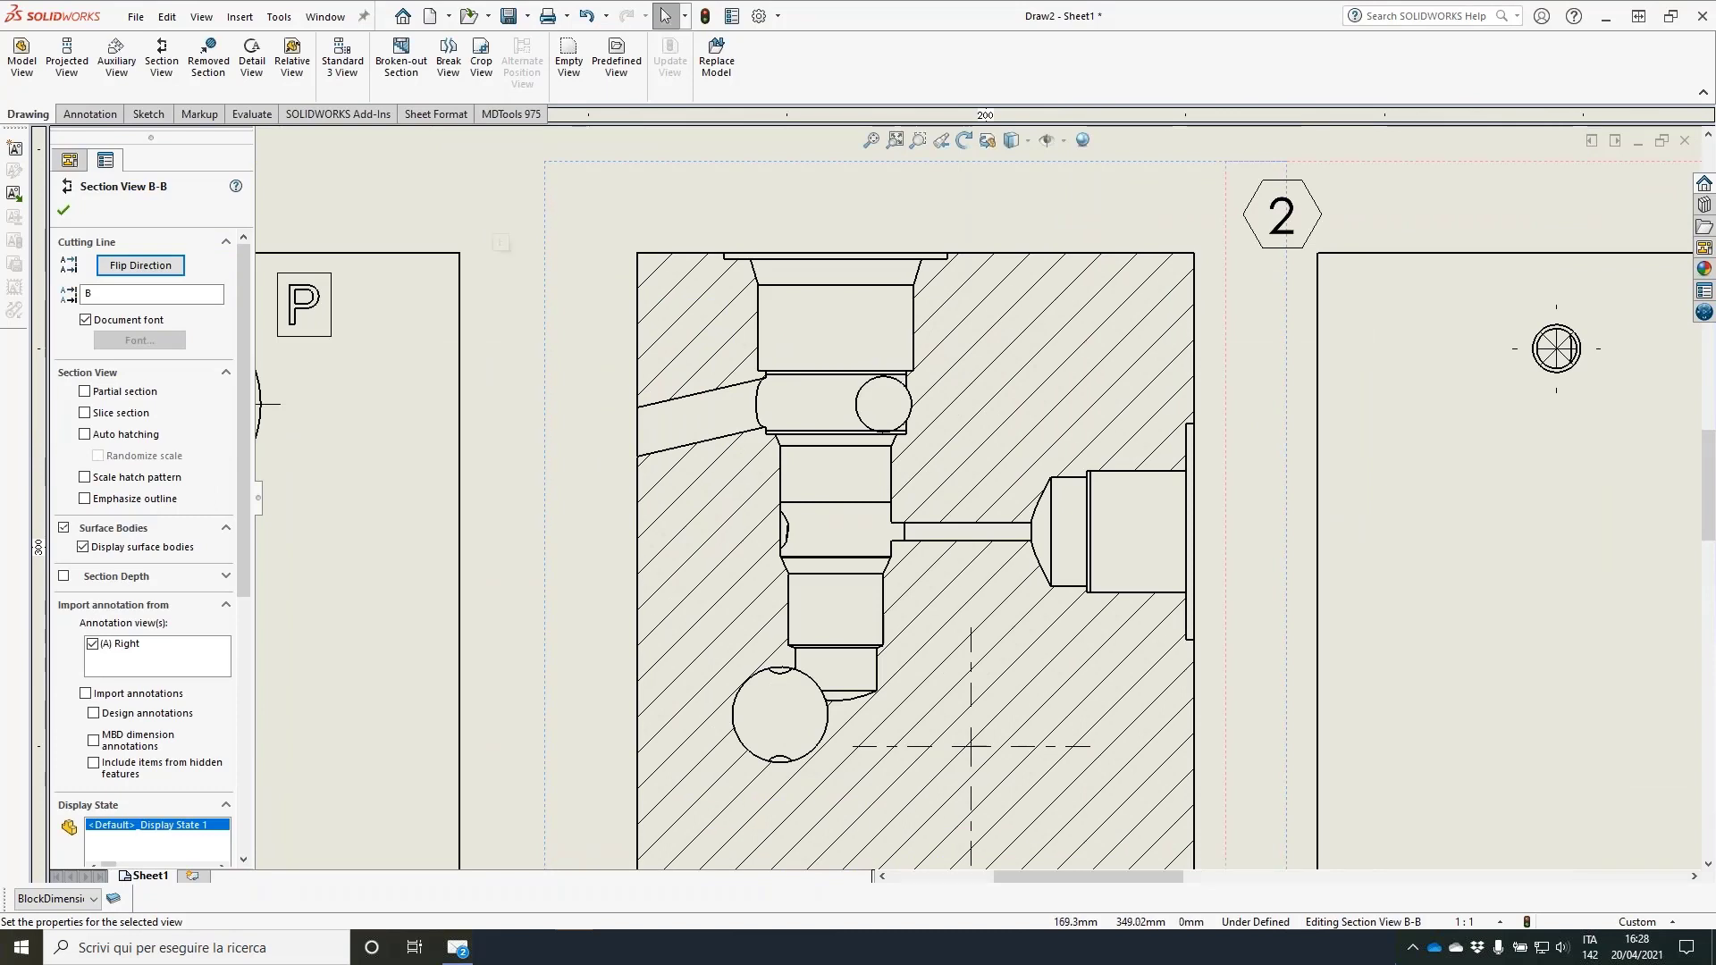
pyautogui.click(90, 115)
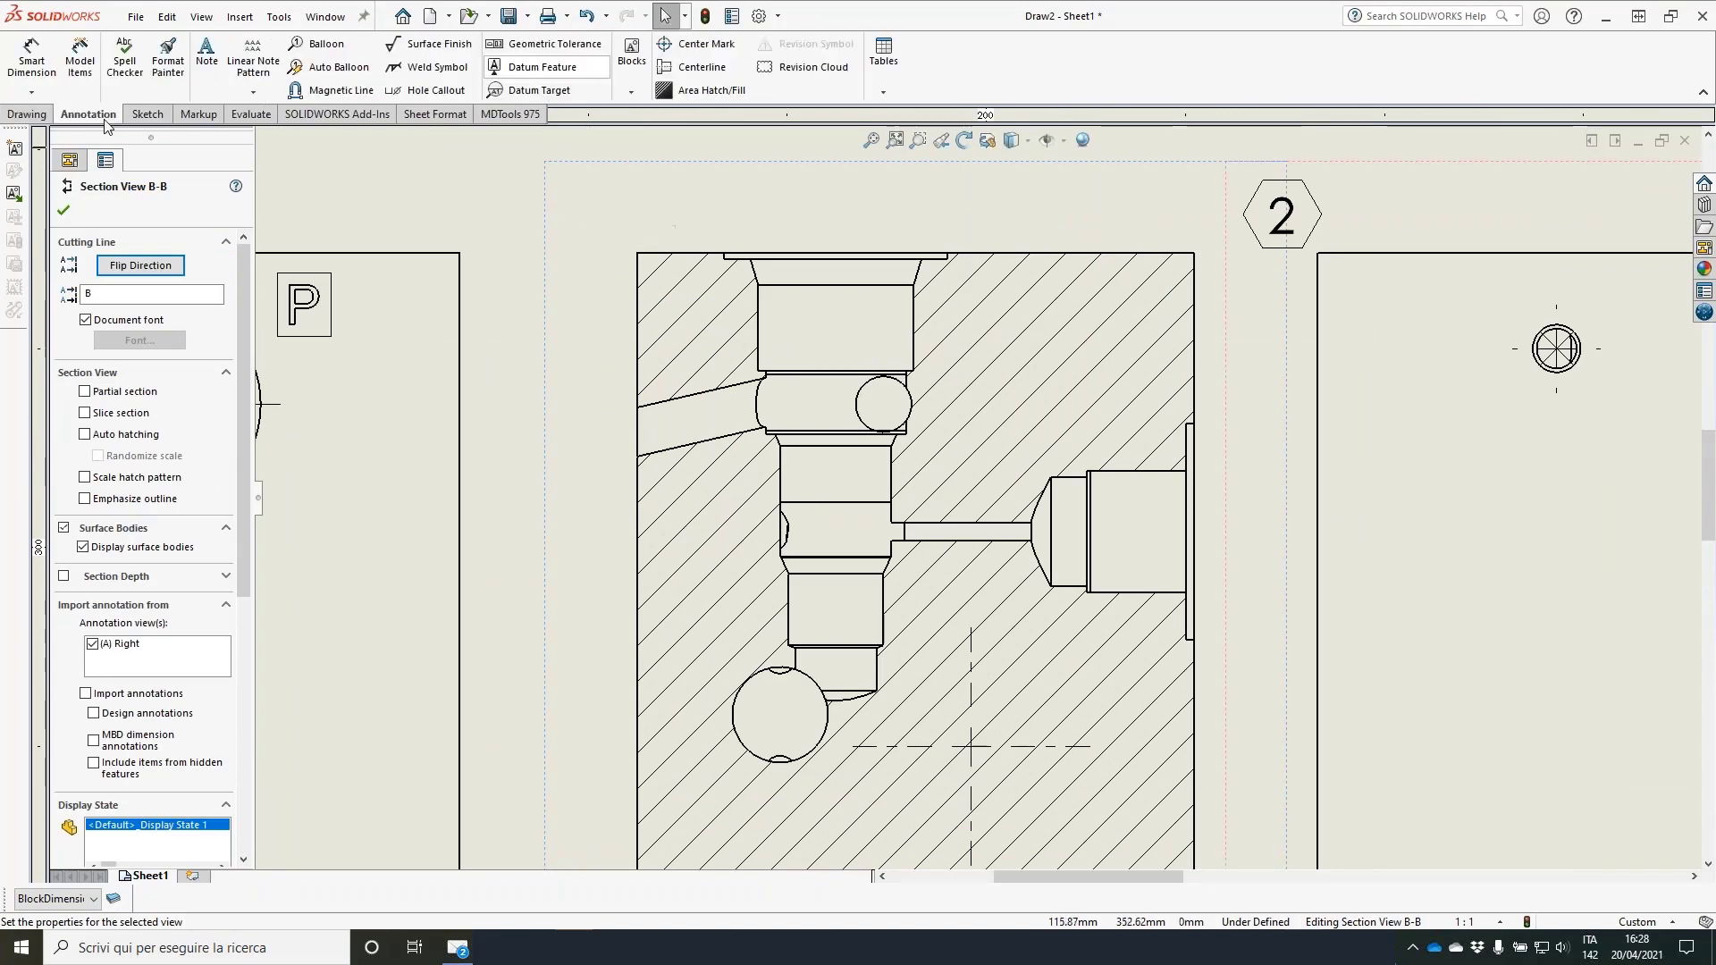
pyautogui.click(724, 72)
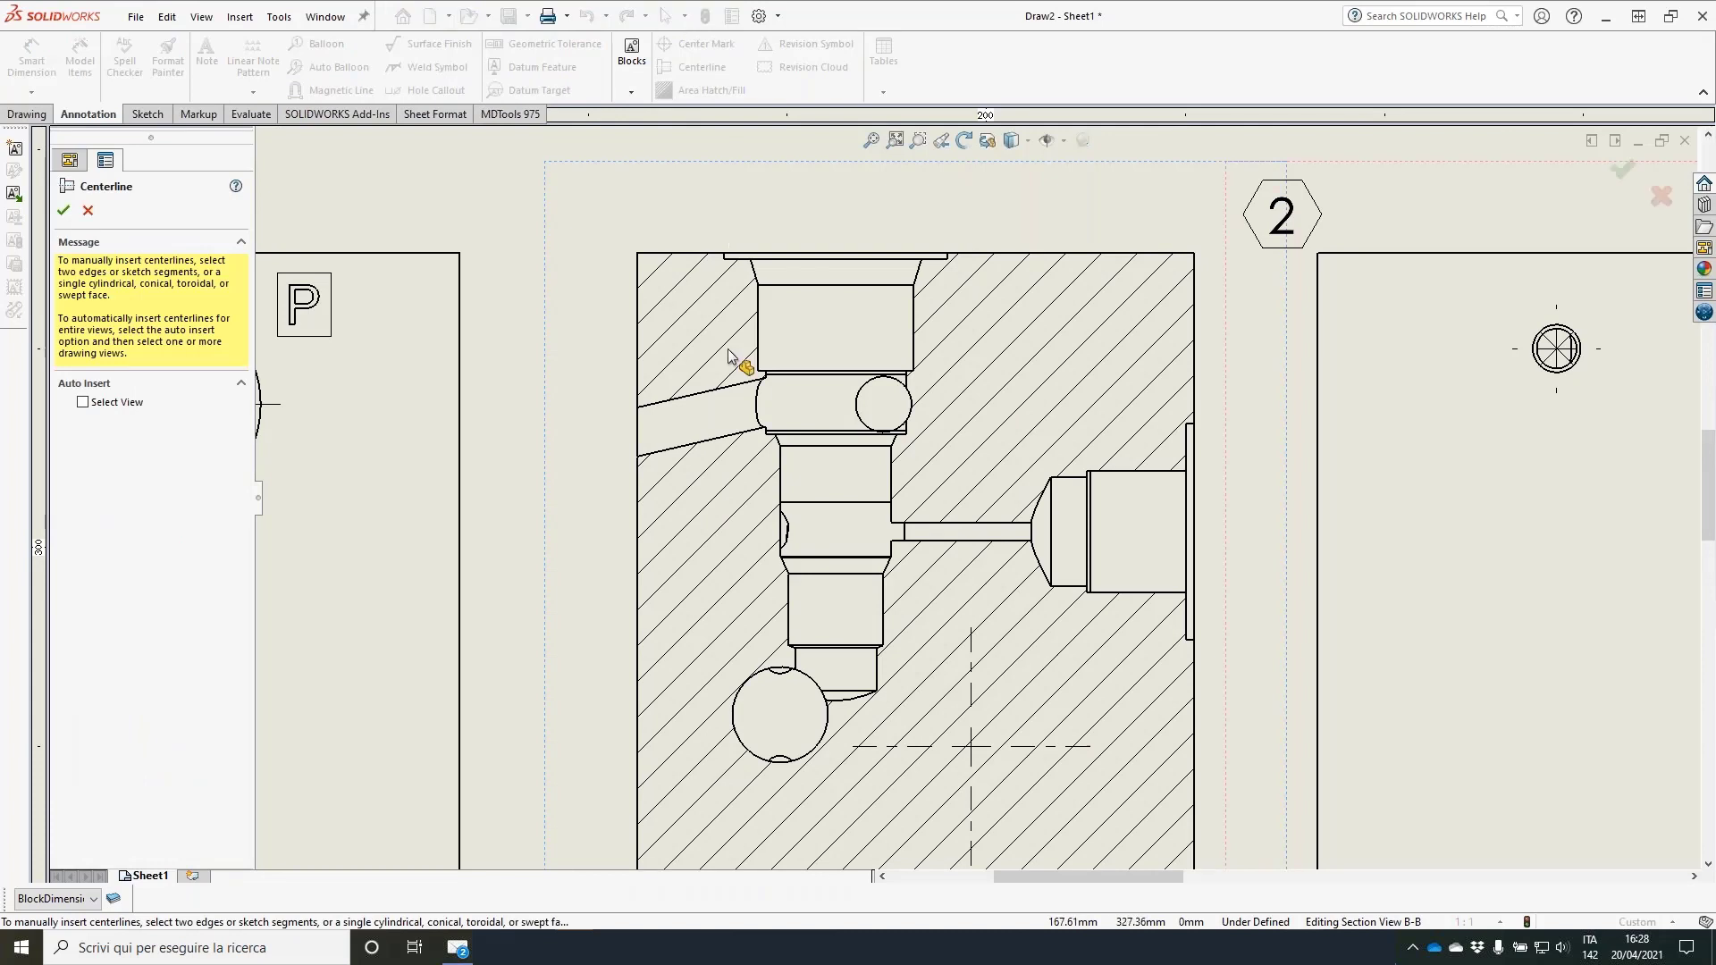
pyautogui.click(690, 394)
pyautogui.click(708, 434)
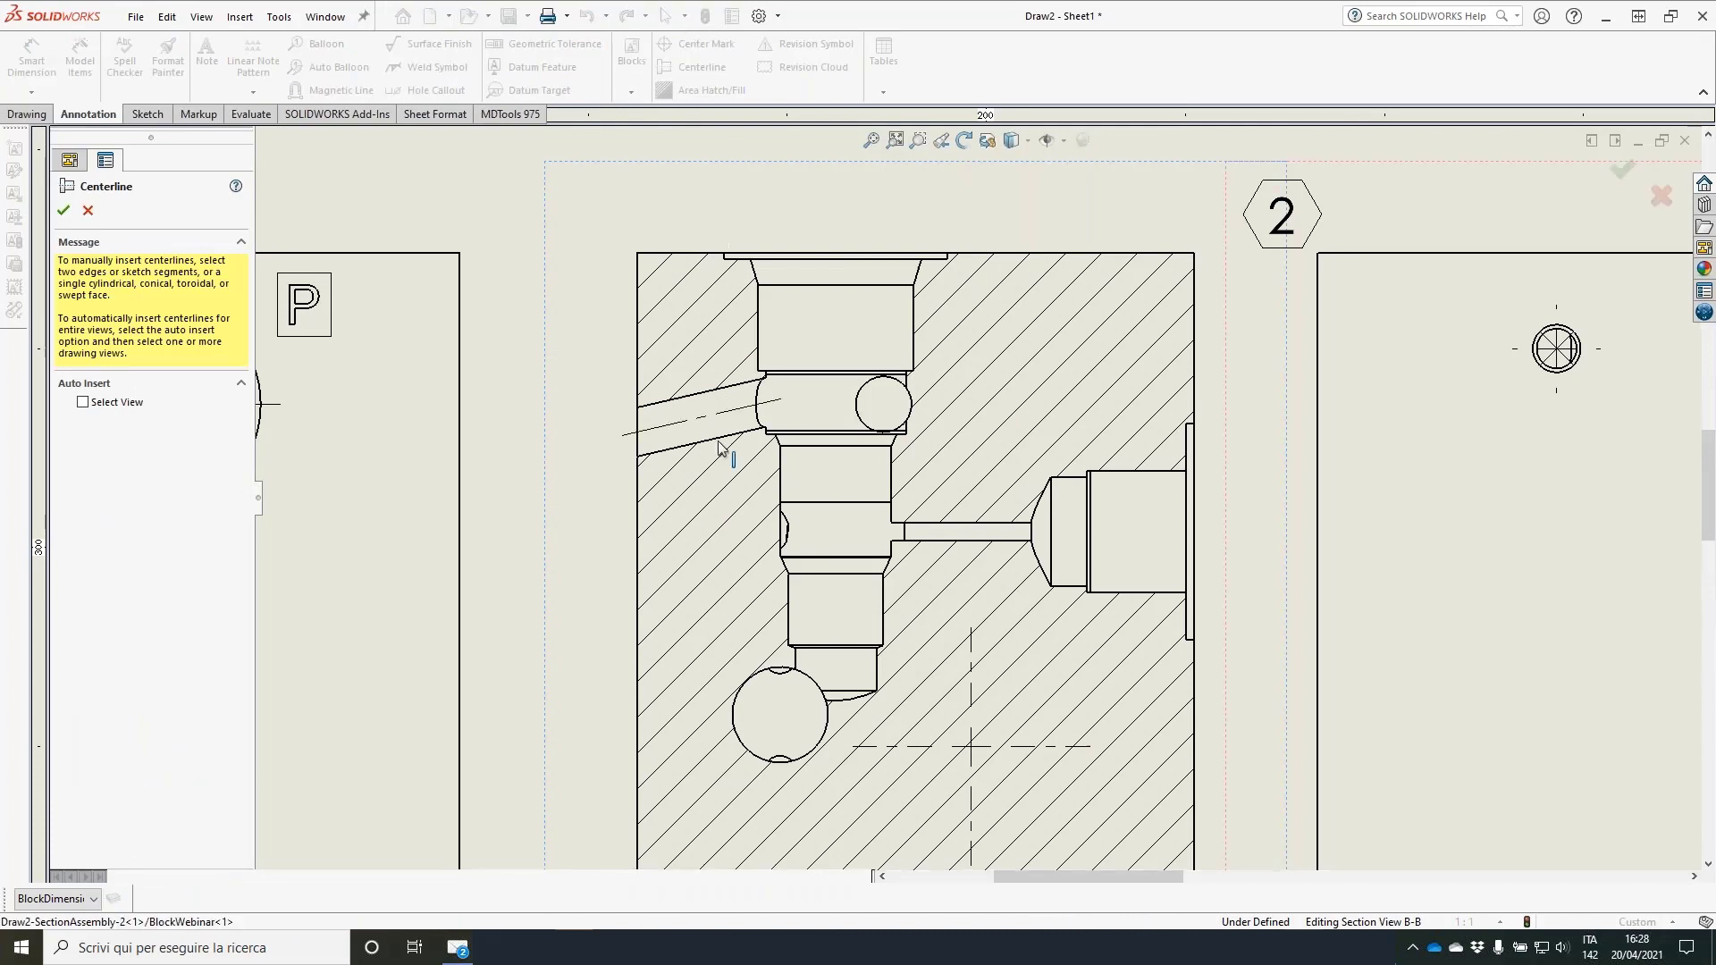
pyautogui.click(33, 115)
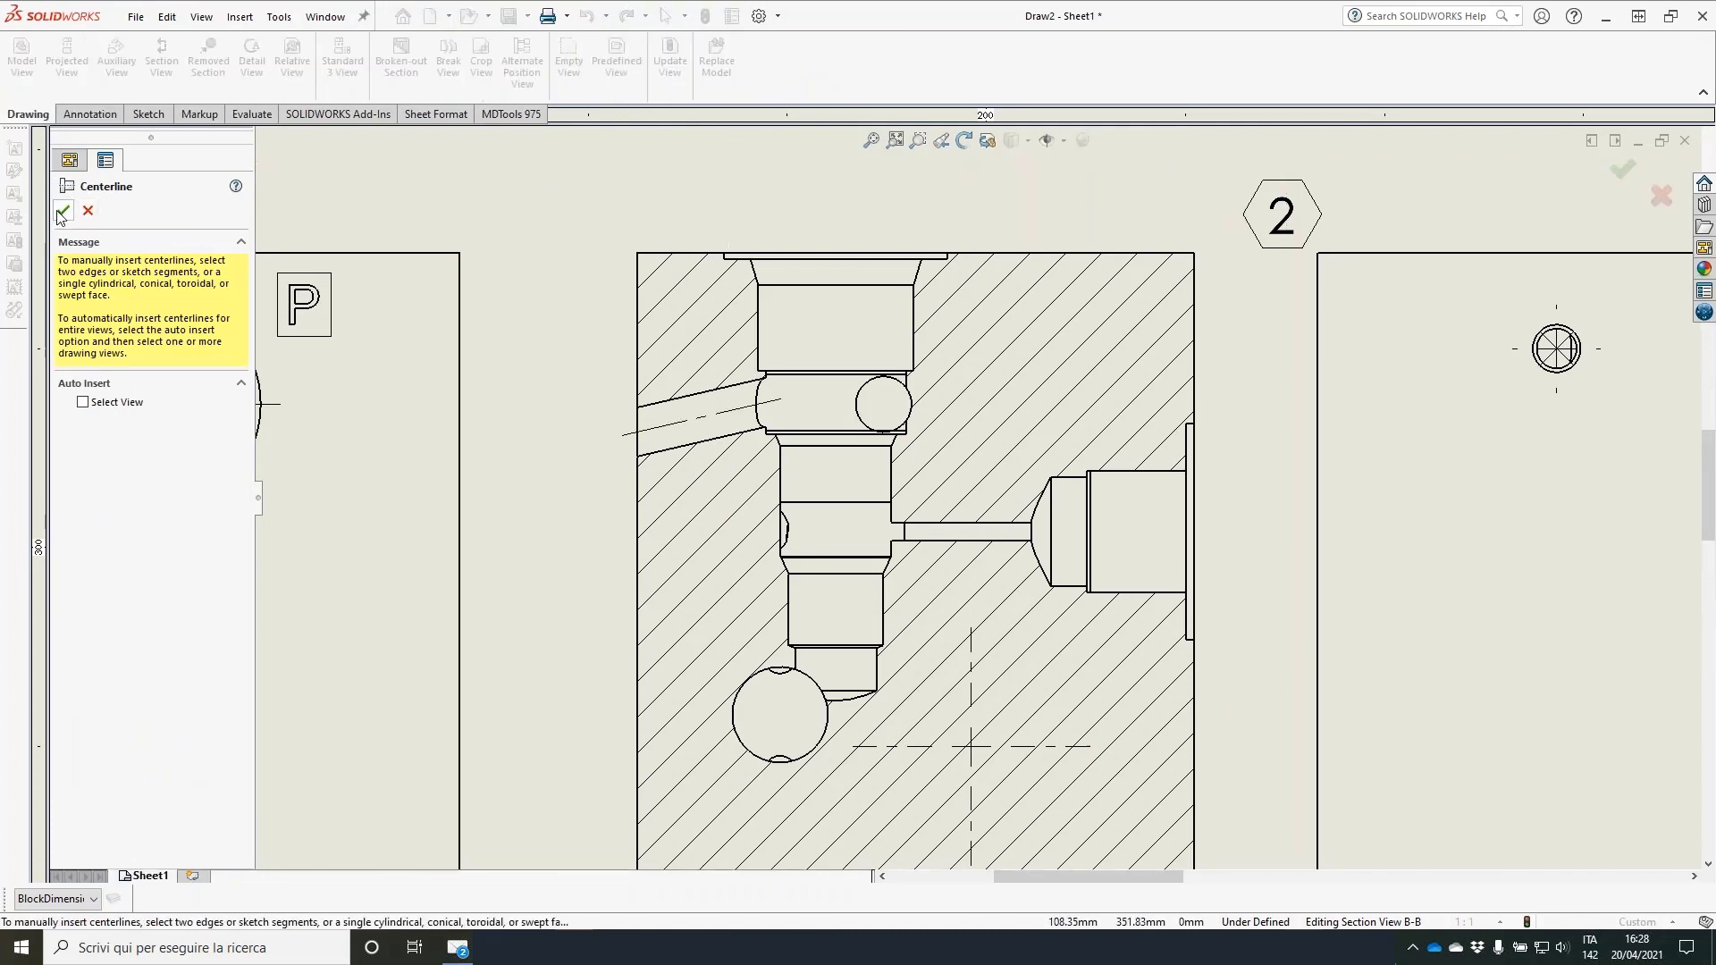
pyautogui.click(66, 213)
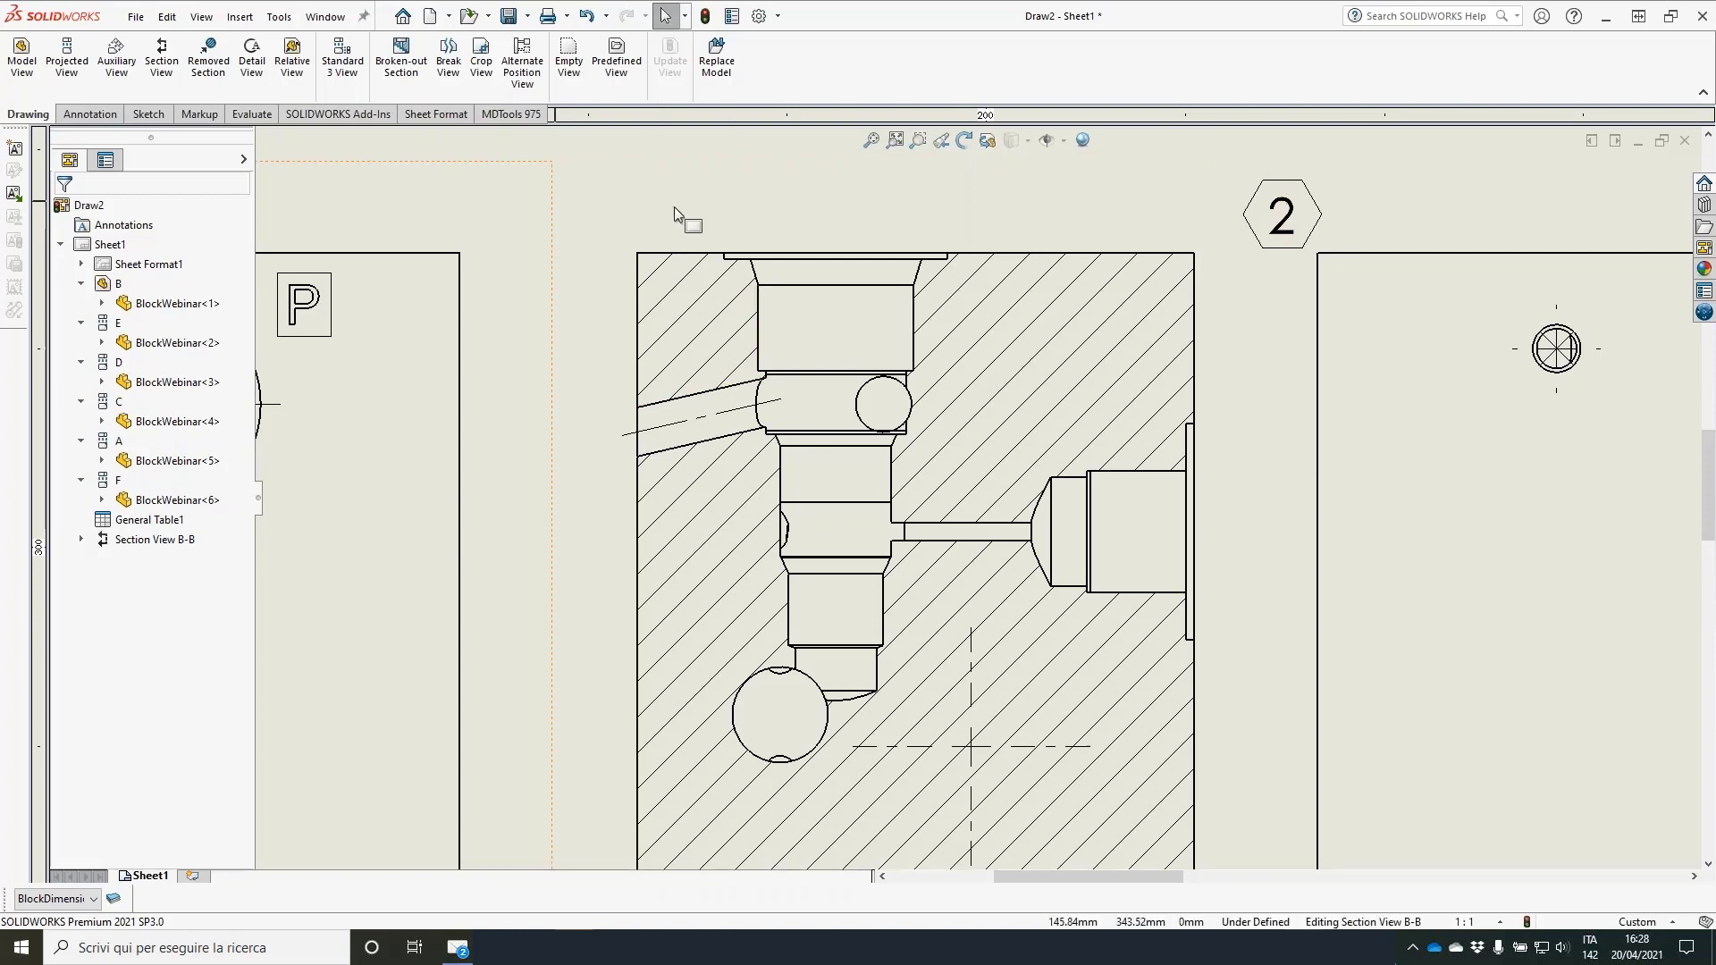
# Step: Dimension the angle between the angled hole's centerline and the block's upper edge in section view B-B
pyautogui.click(89, 114)
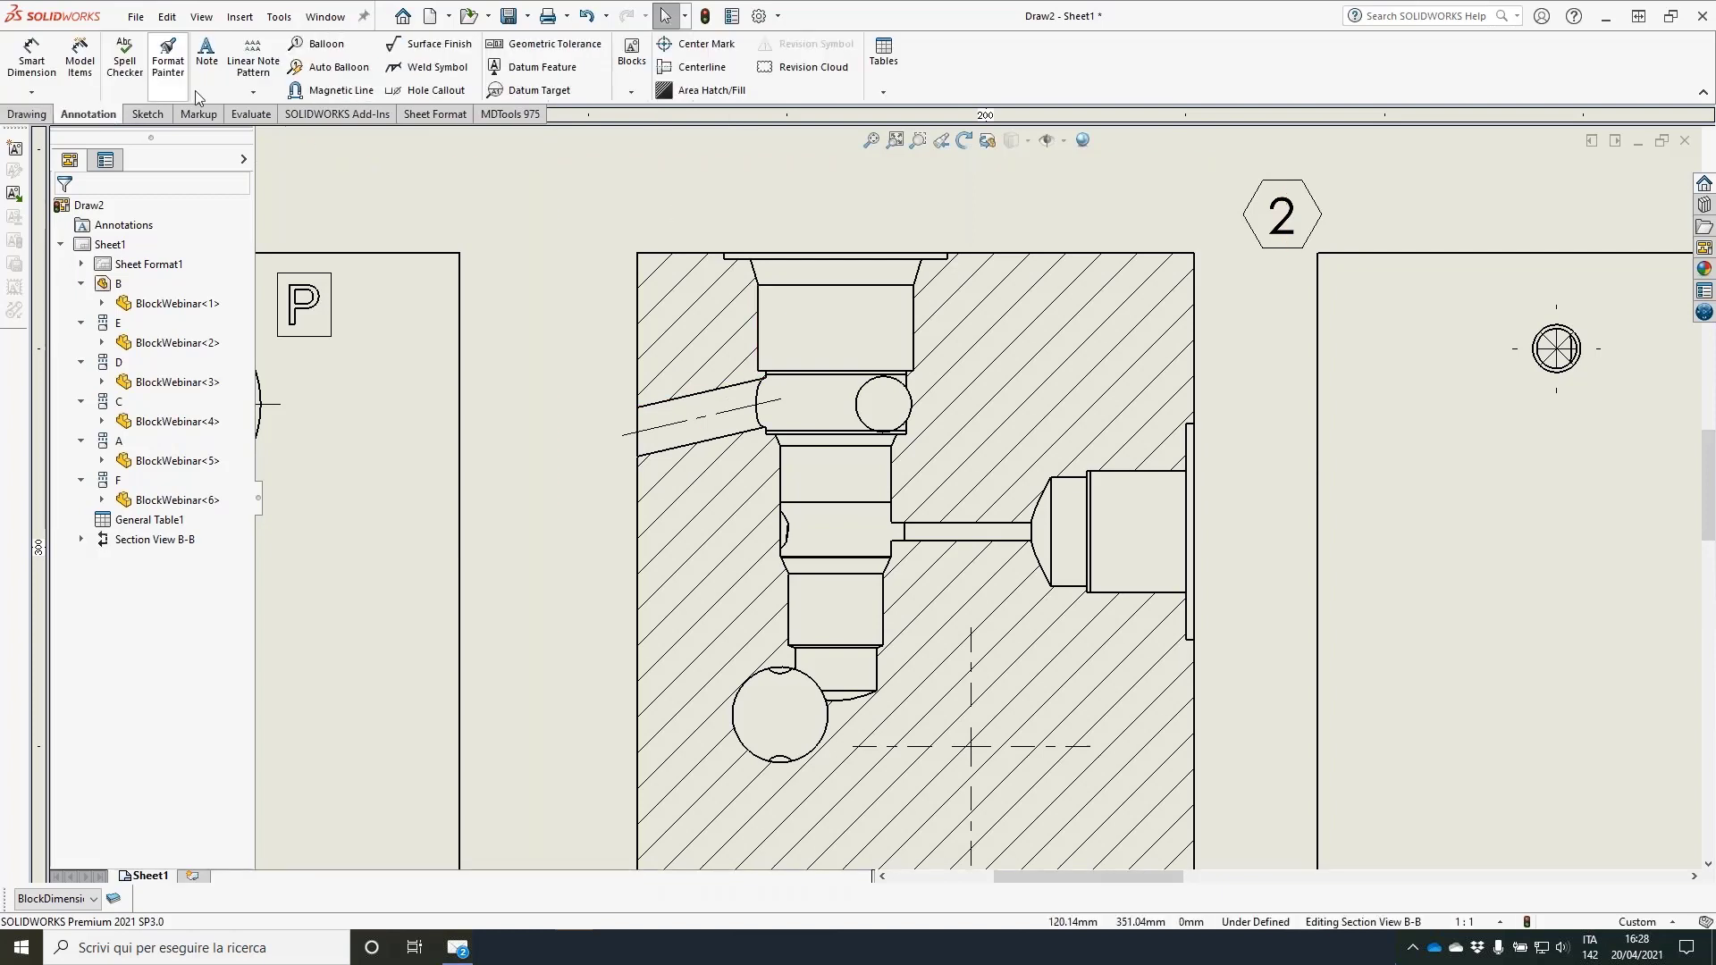
pyautogui.click(32, 52)
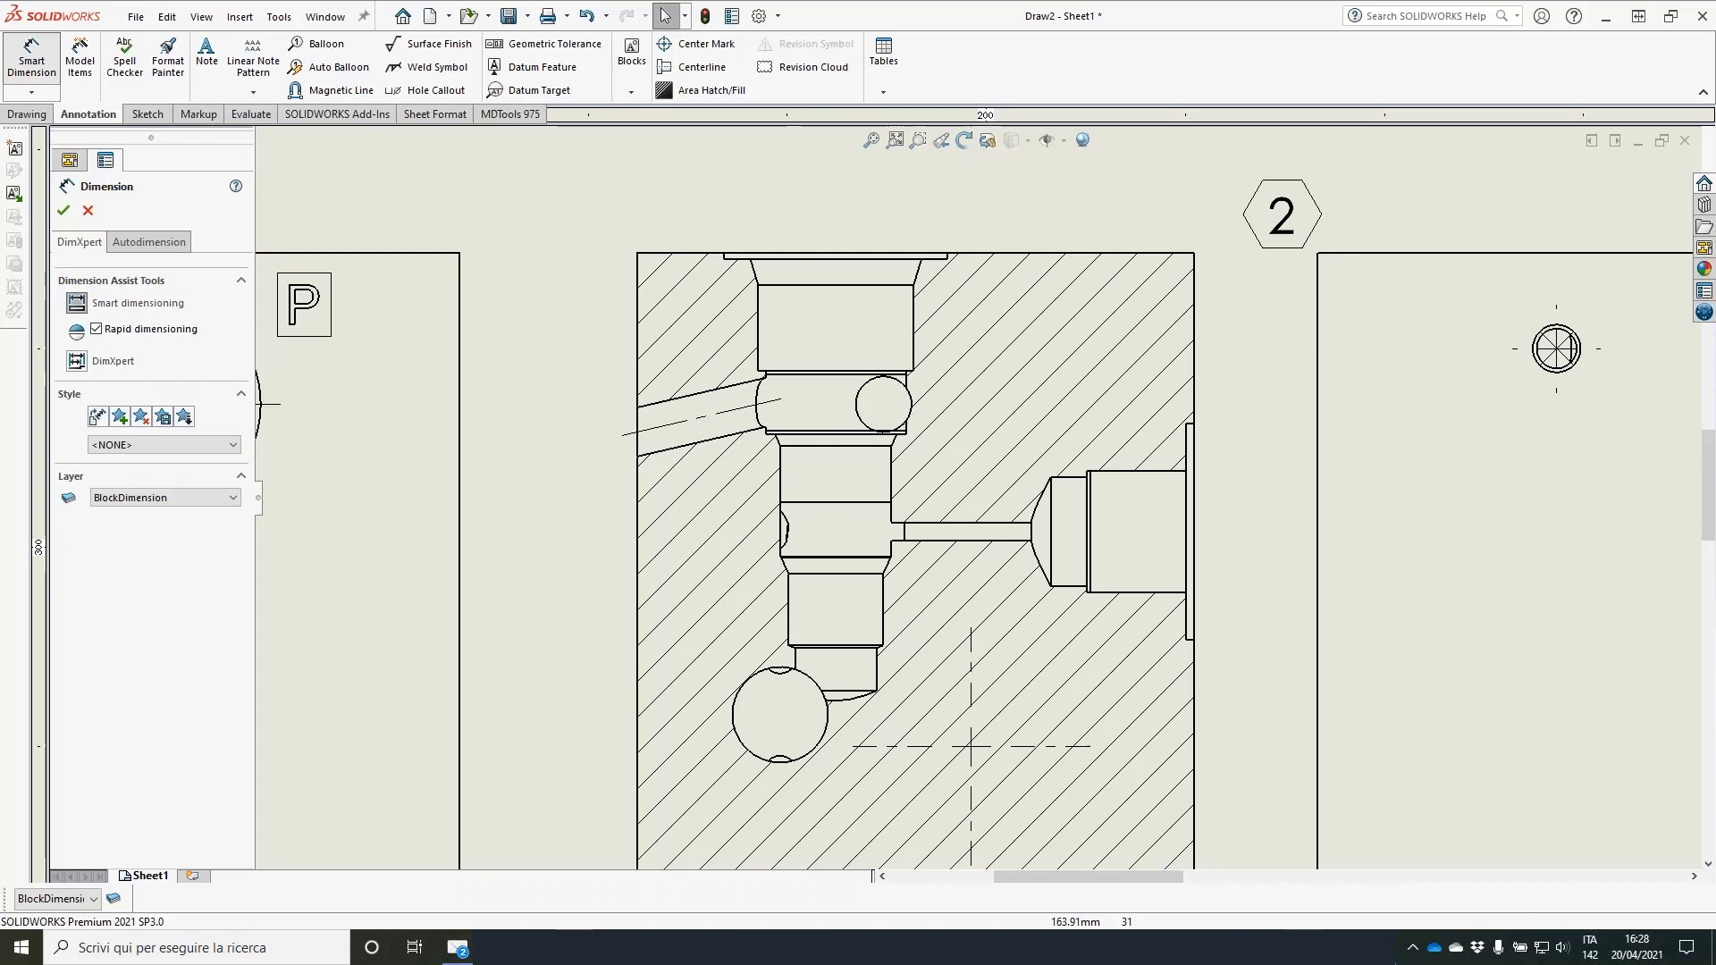
pyautogui.click(687, 420)
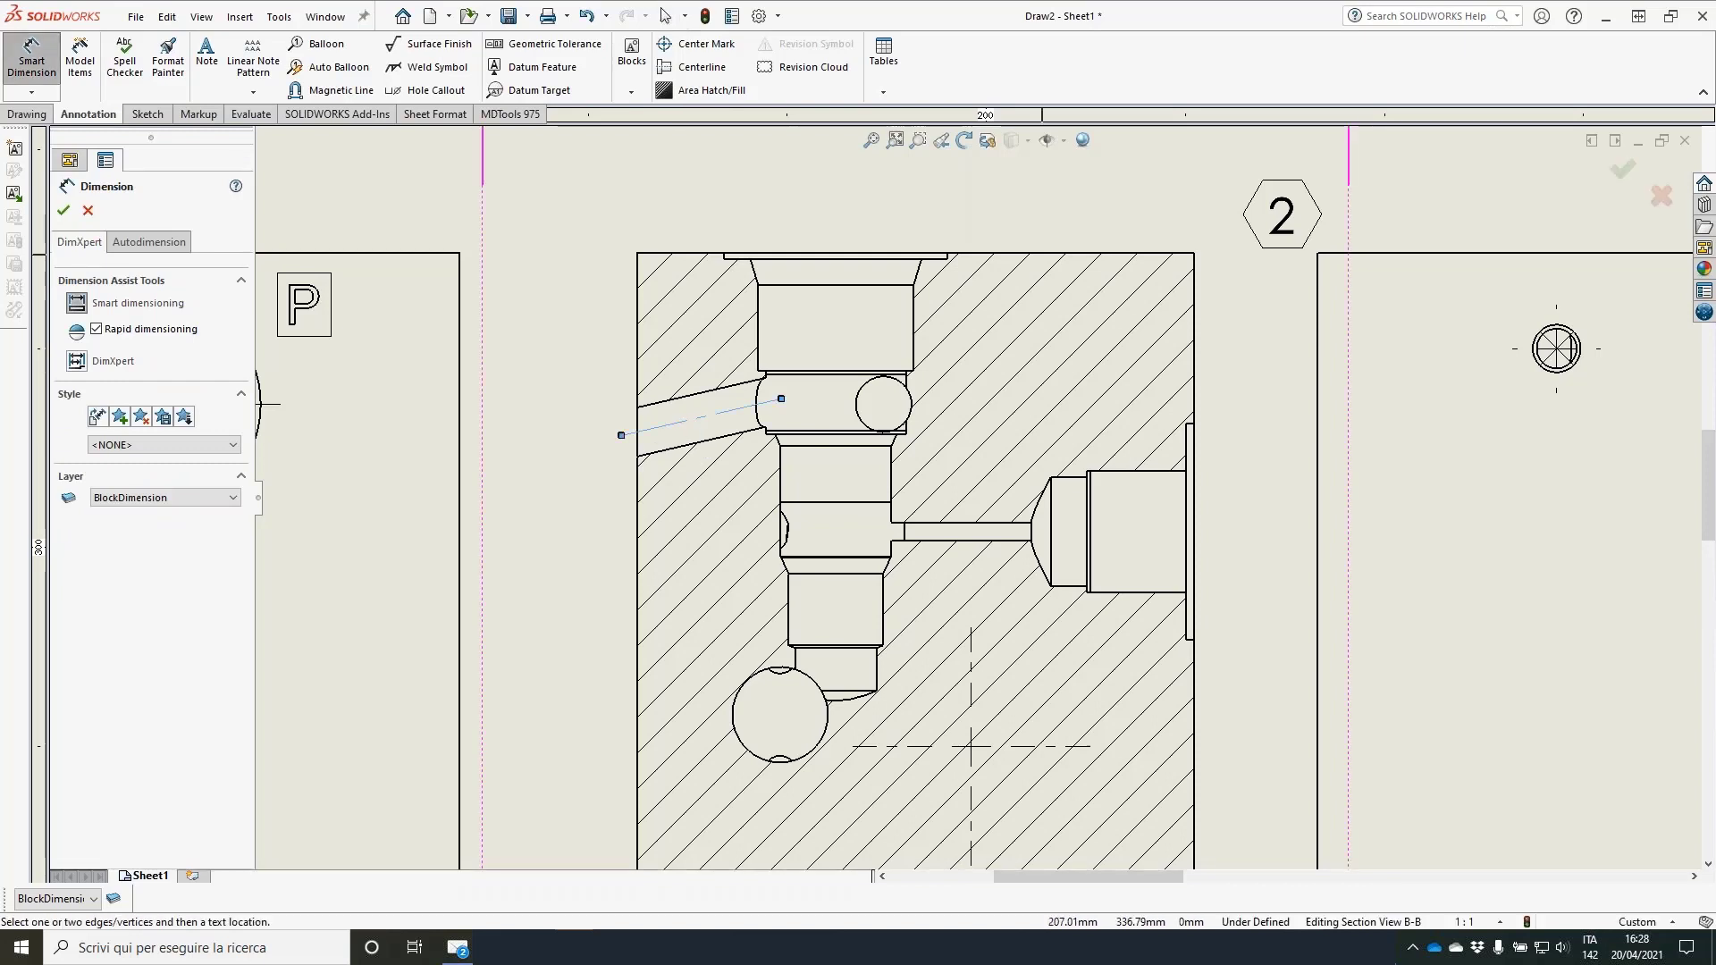
pyautogui.click(1028, 253)
pyautogui.click(541, 382)
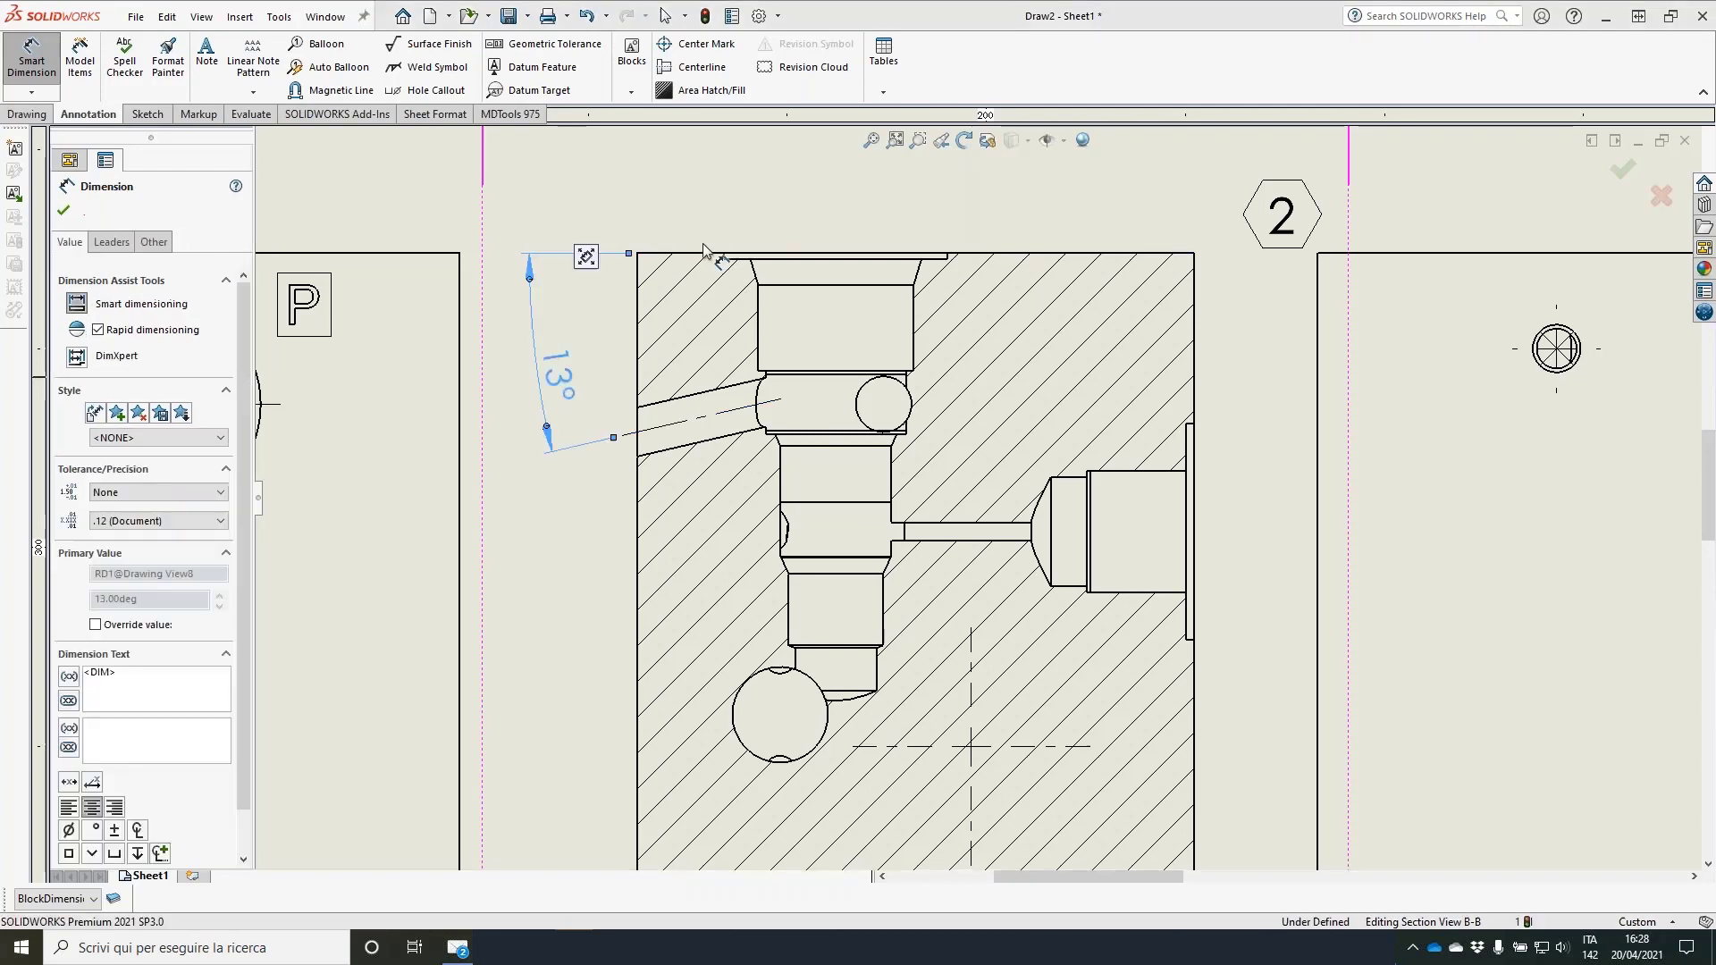
pyautogui.scroll(2, 828, 413)
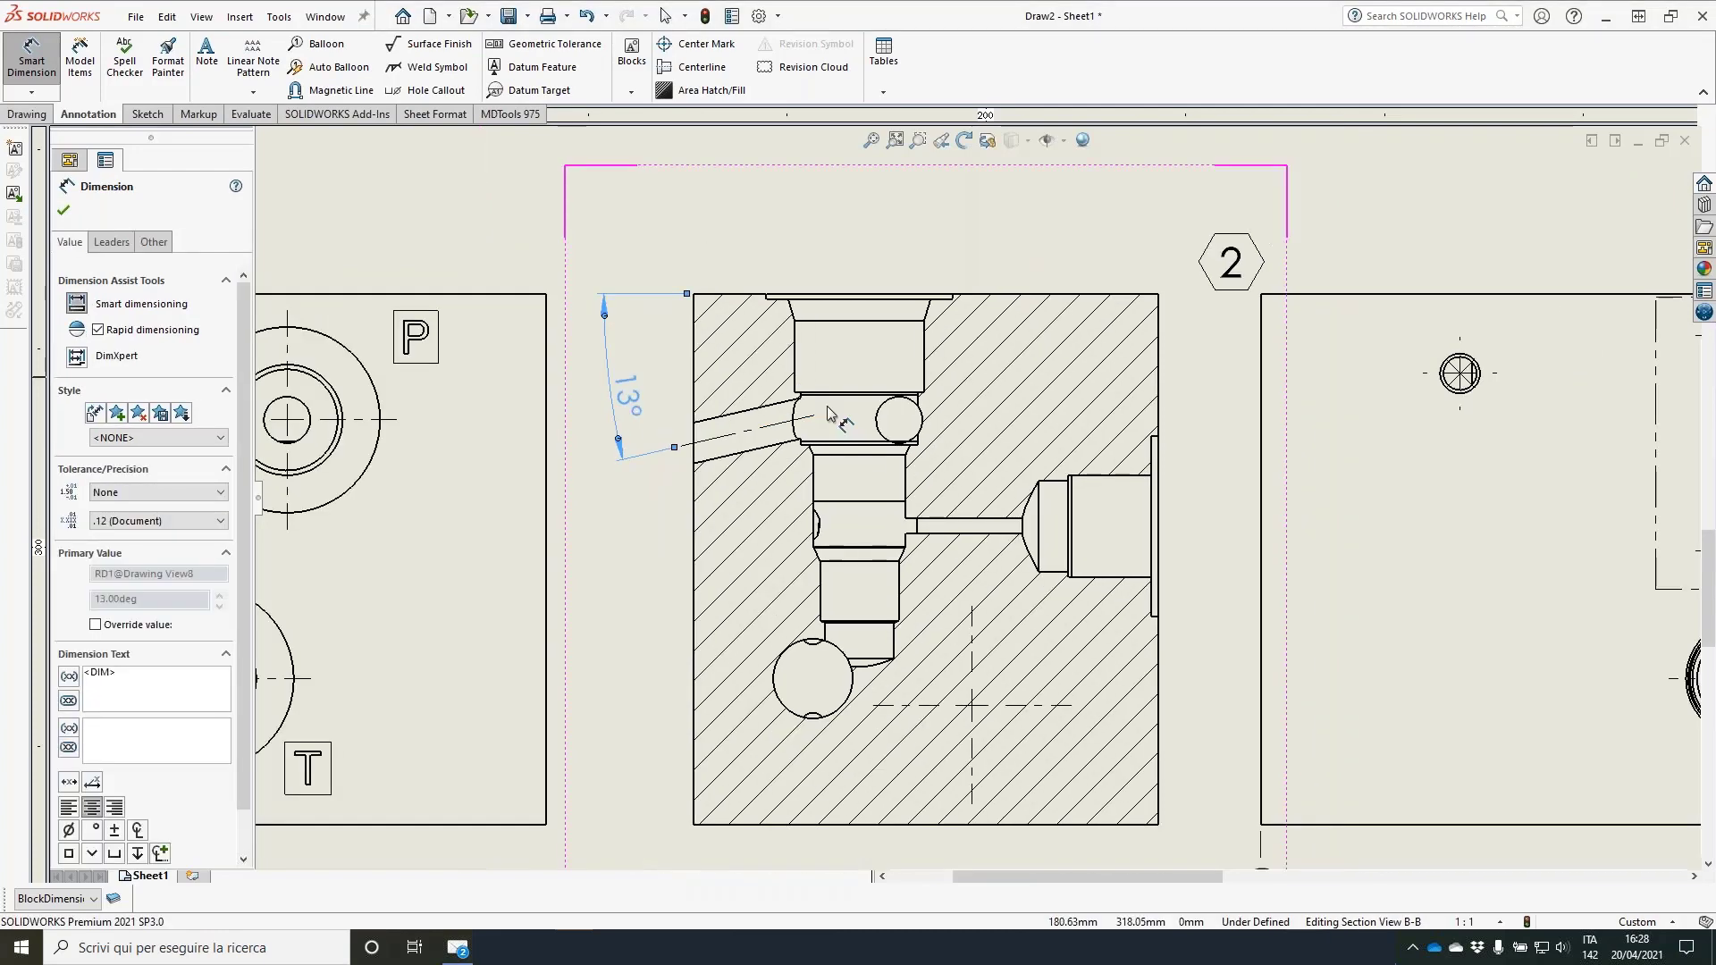
pyautogui.press('Escape')
pyautogui.scroll(3, 1142, 543)
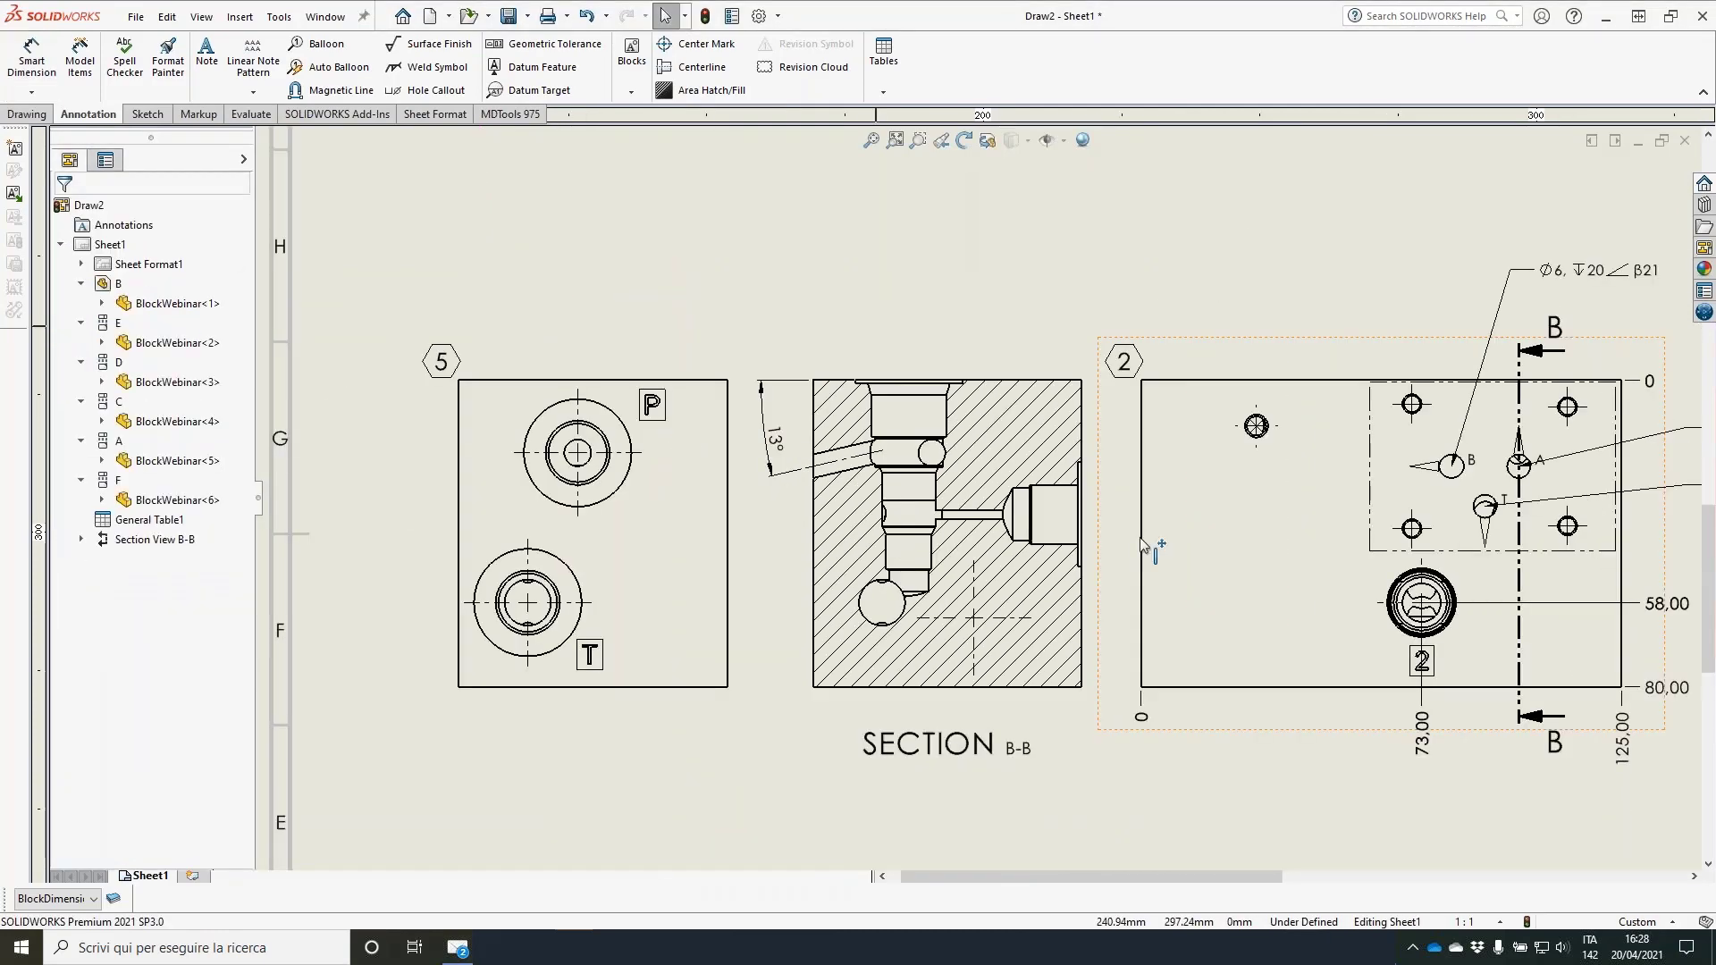
pyautogui.moveTo(1142, 544); pyautogui.dragTo(852, 501, button='middle')
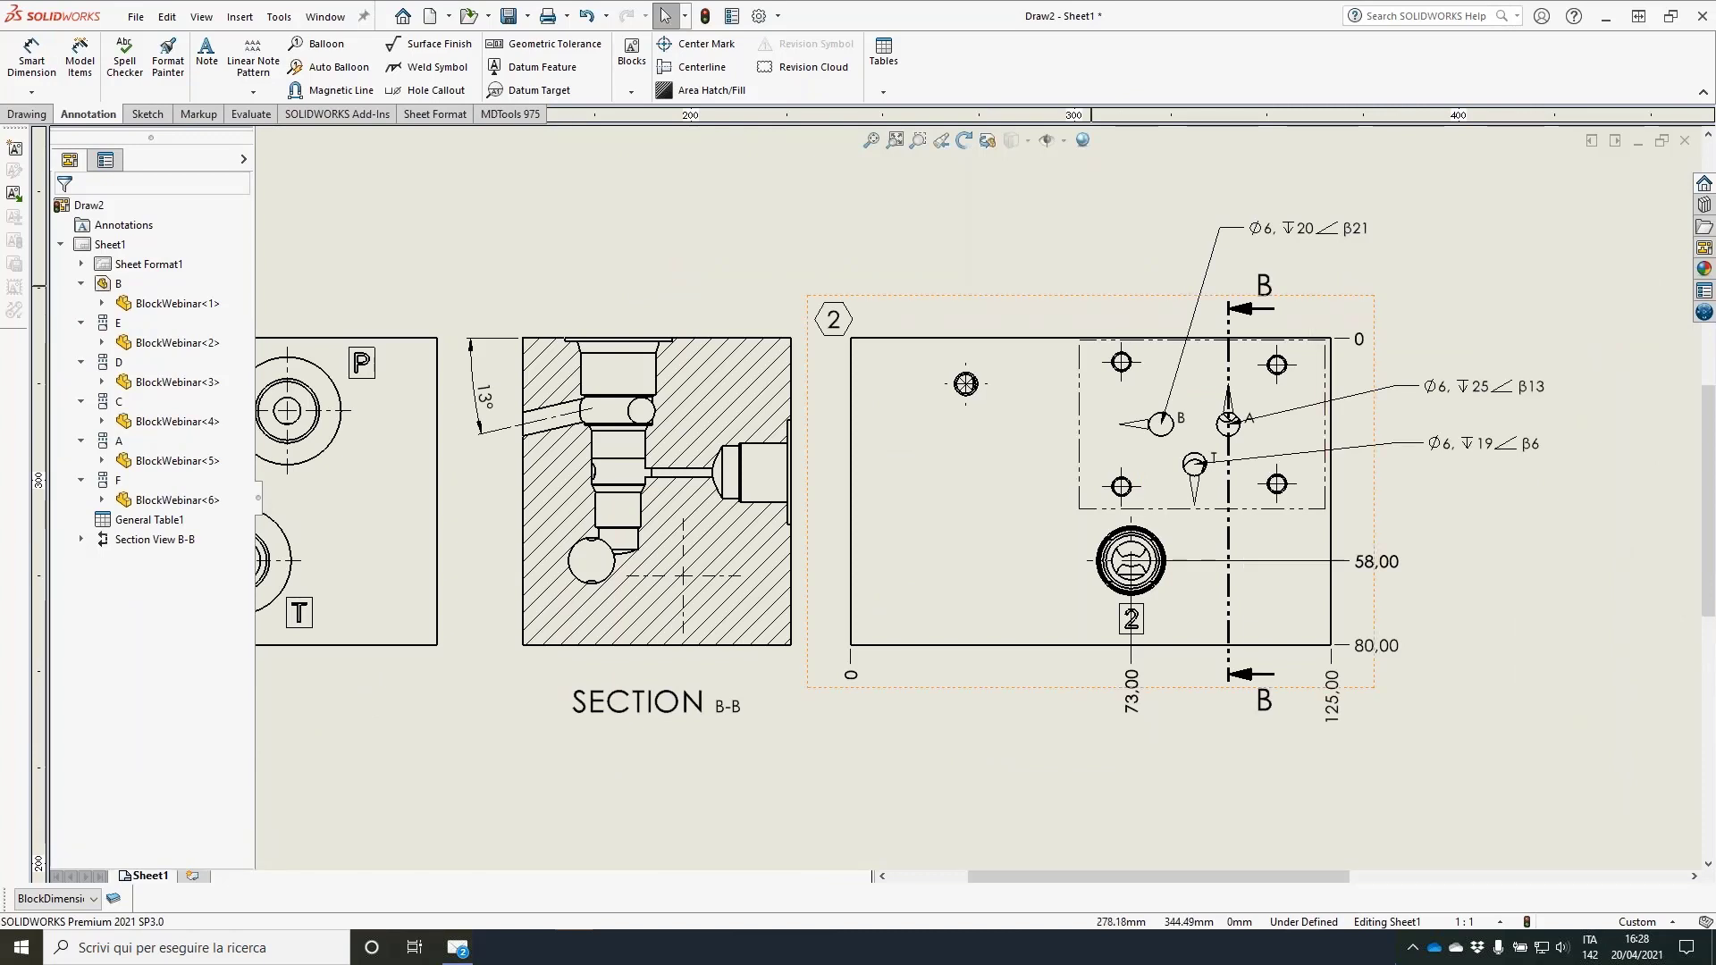
pyautogui.scroll(2, 977, 500)
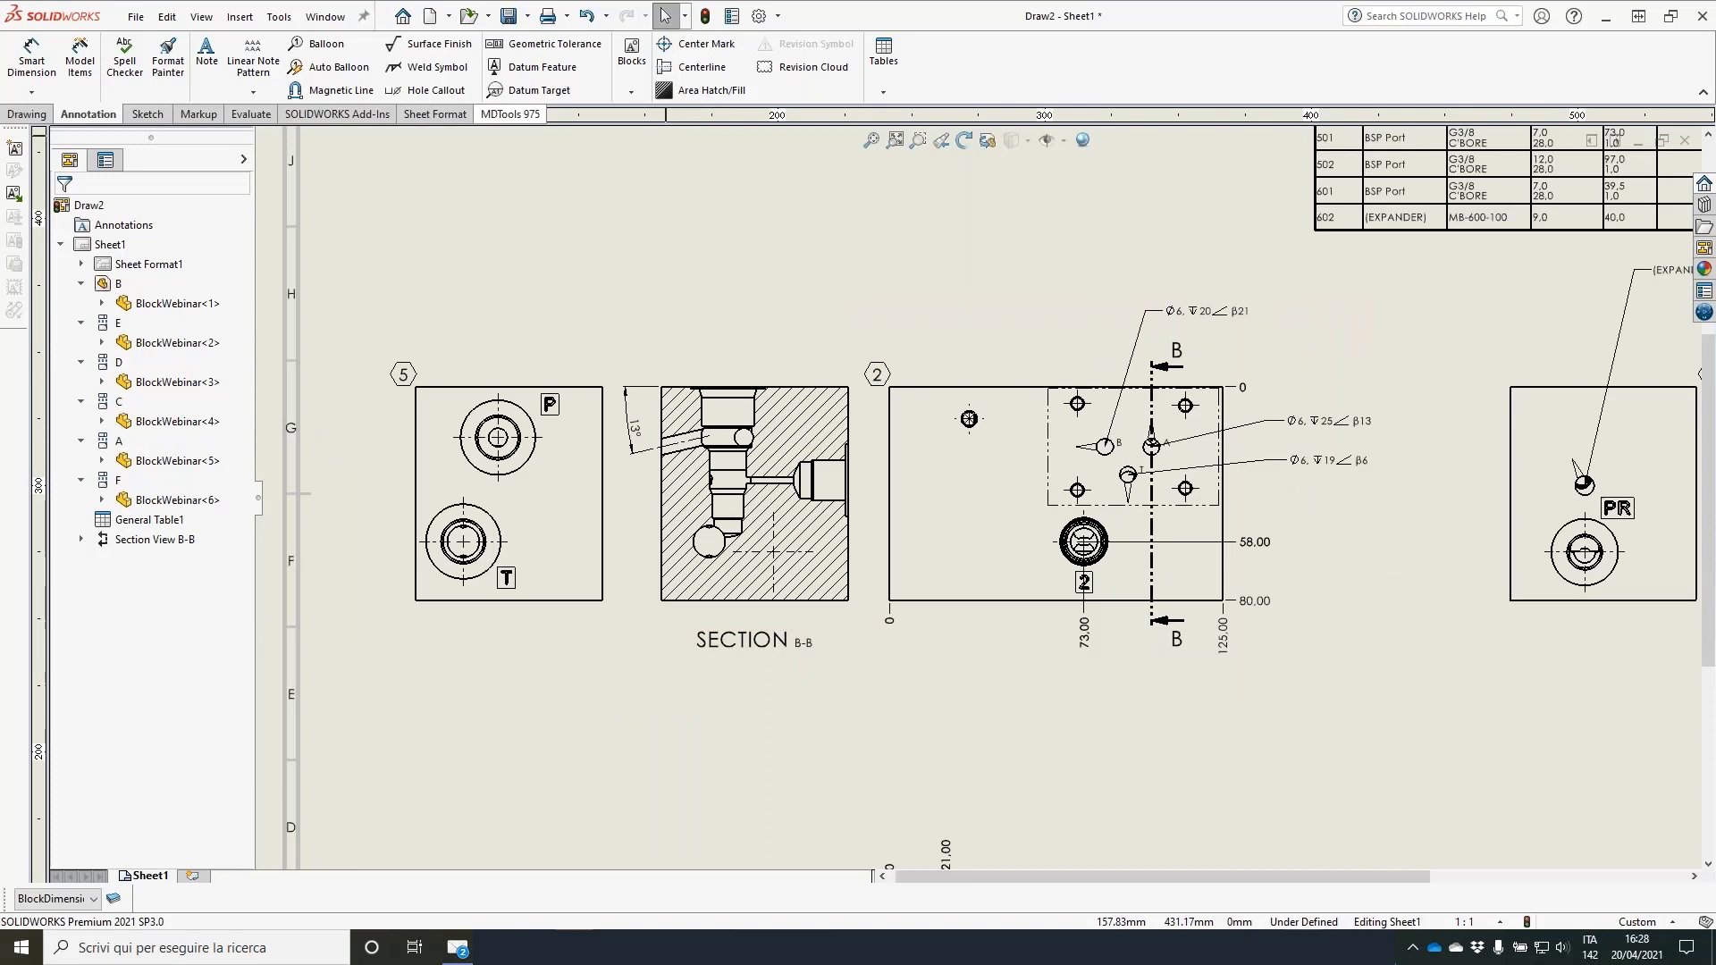
pyautogui.click(512, 114)
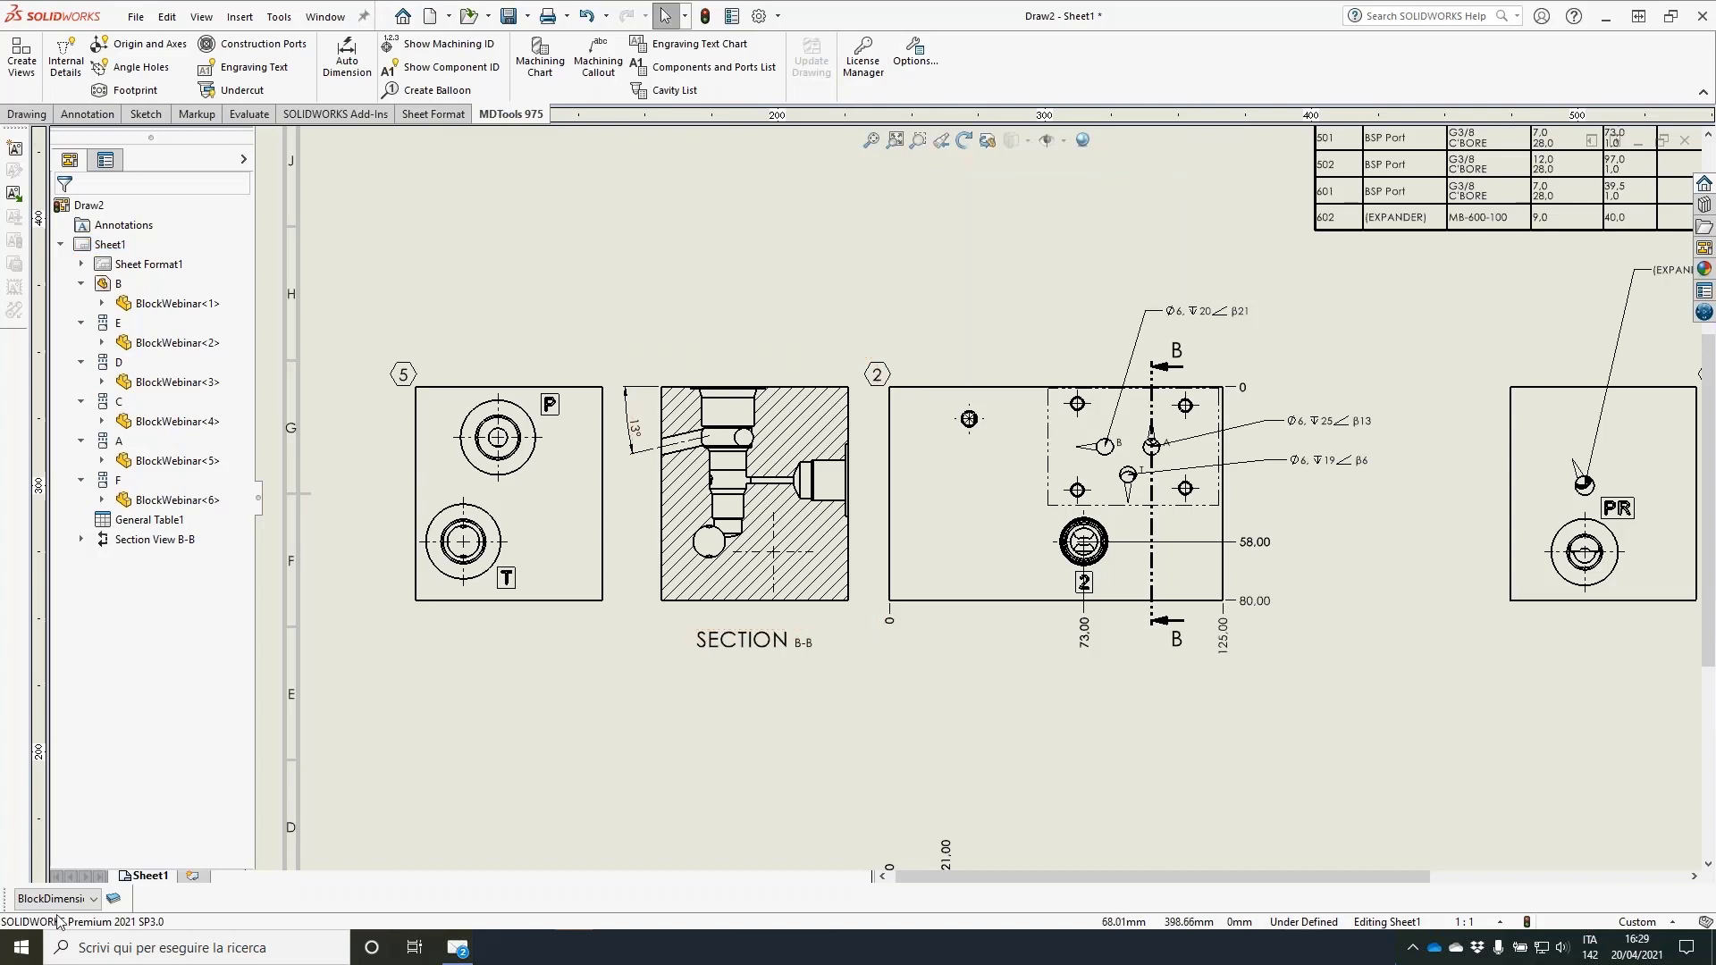
# Step: Open the MDTools 975 Import and Export Settings utility from the VEST program folder and close it without exporting
pyautogui.click(20, 949)
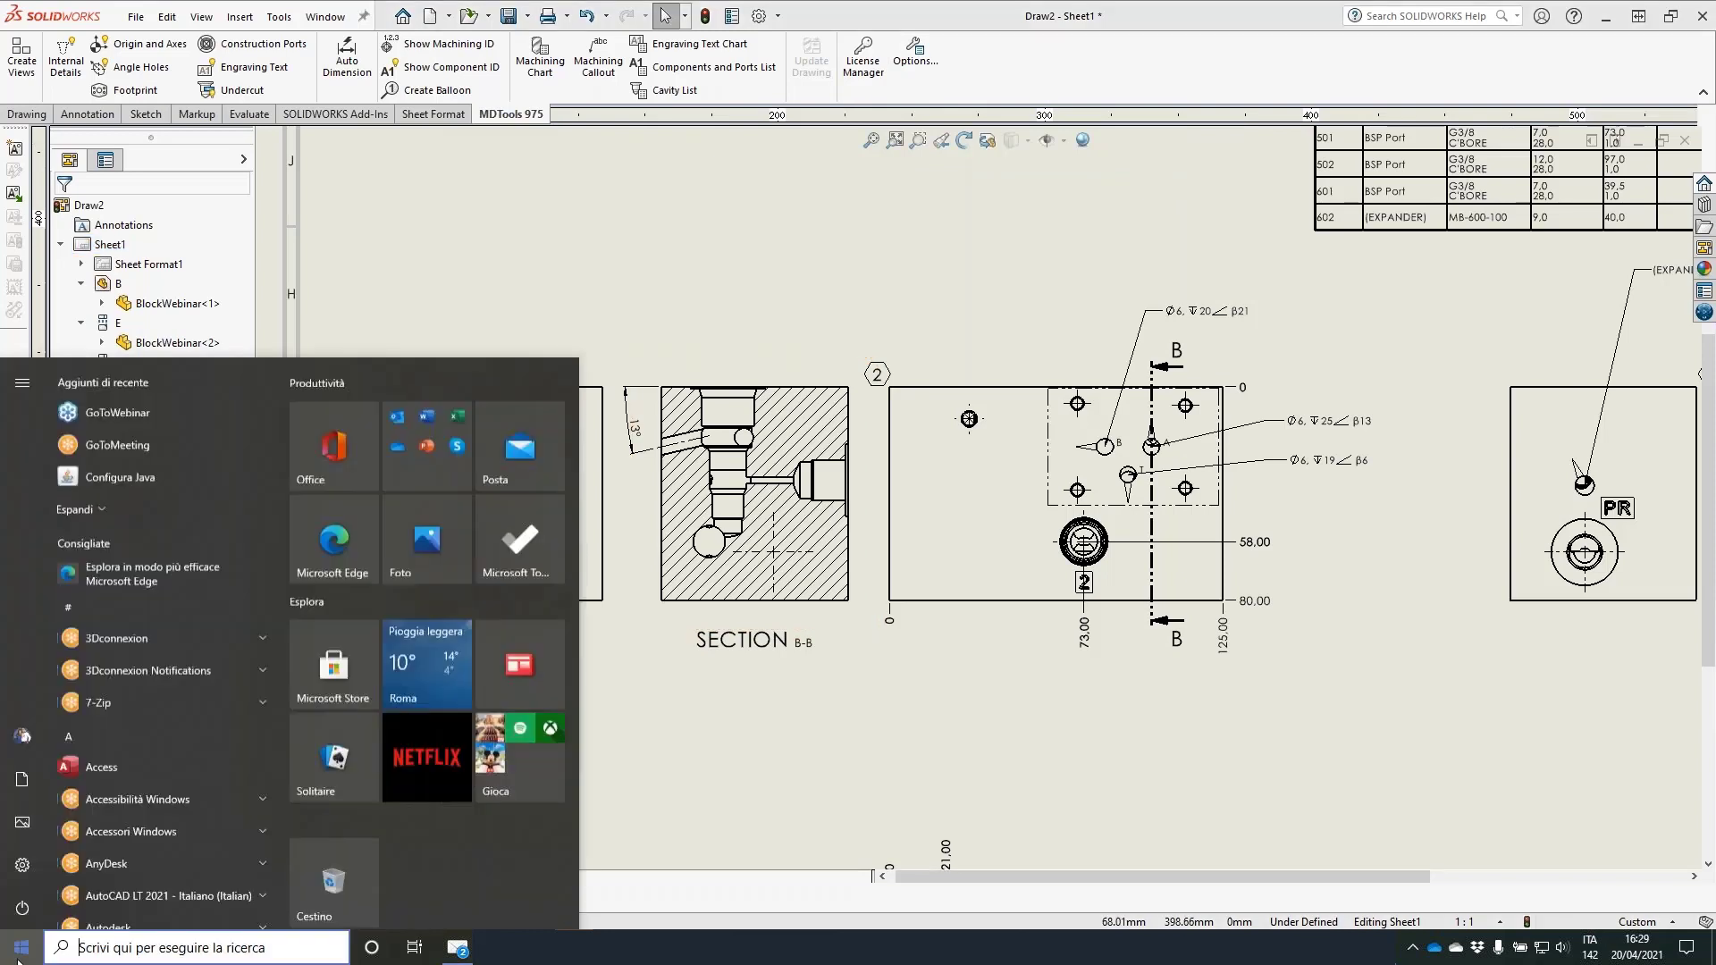
pyautogui.scroll(-8, 173, 552)
pyautogui.scroll(-10, 171, 546)
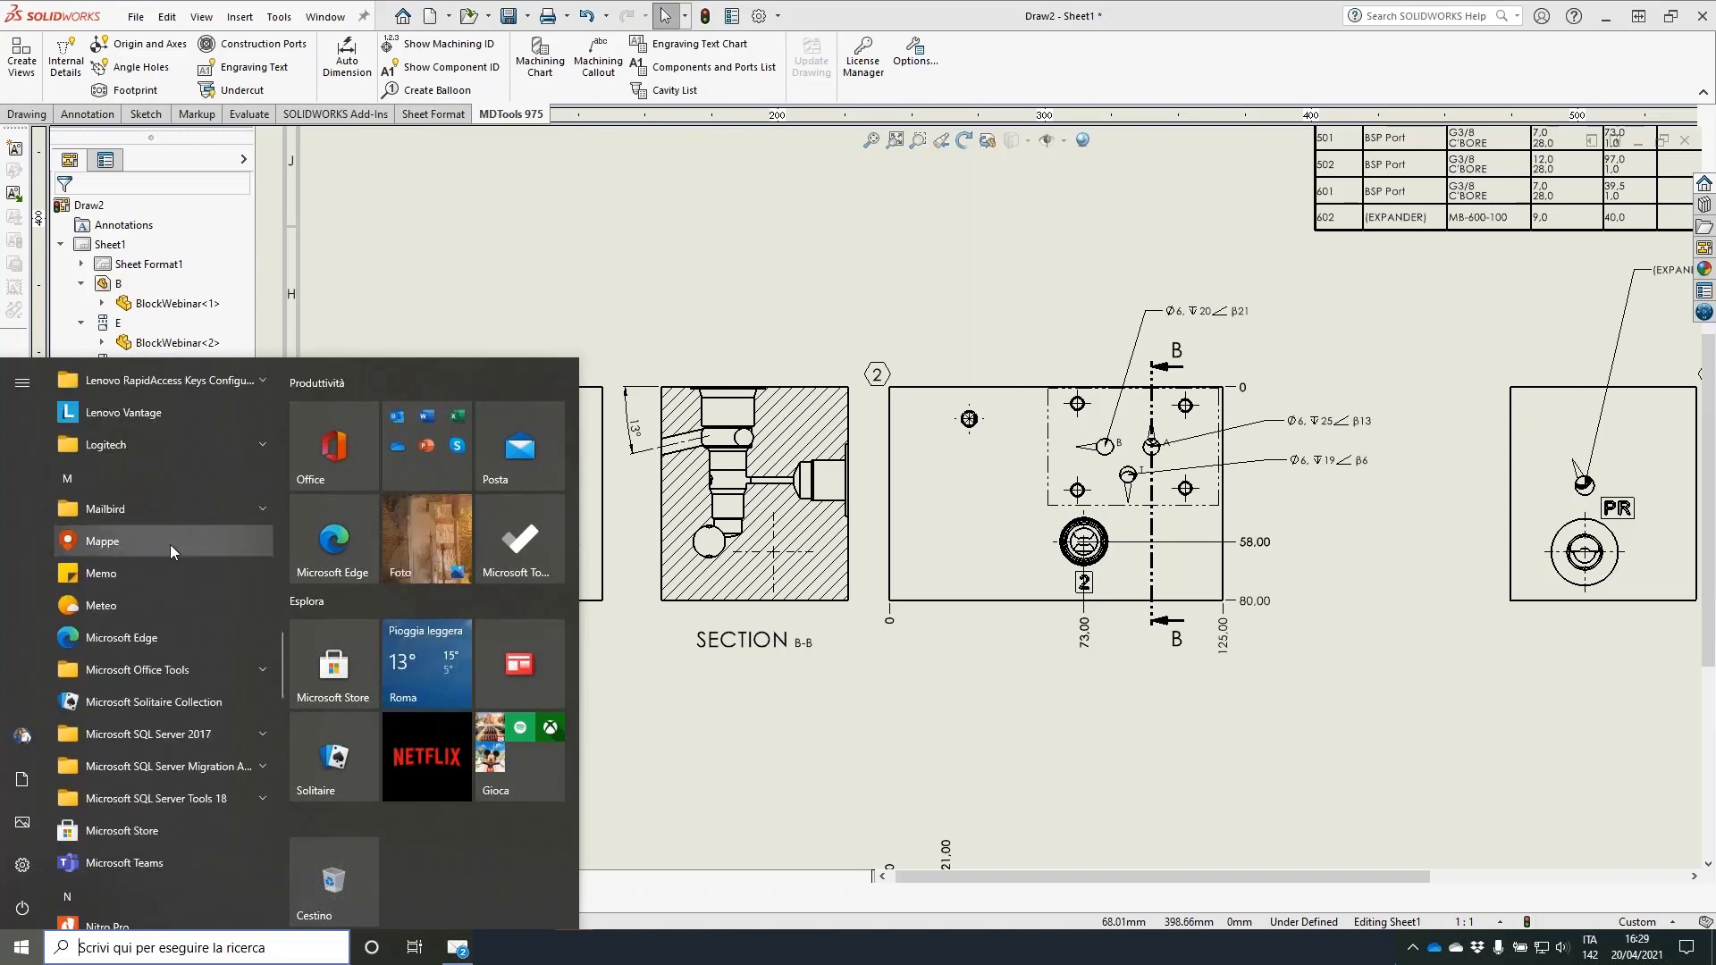
pyautogui.scroll(-10, 171, 547)
pyautogui.scroll(-5, 170, 544)
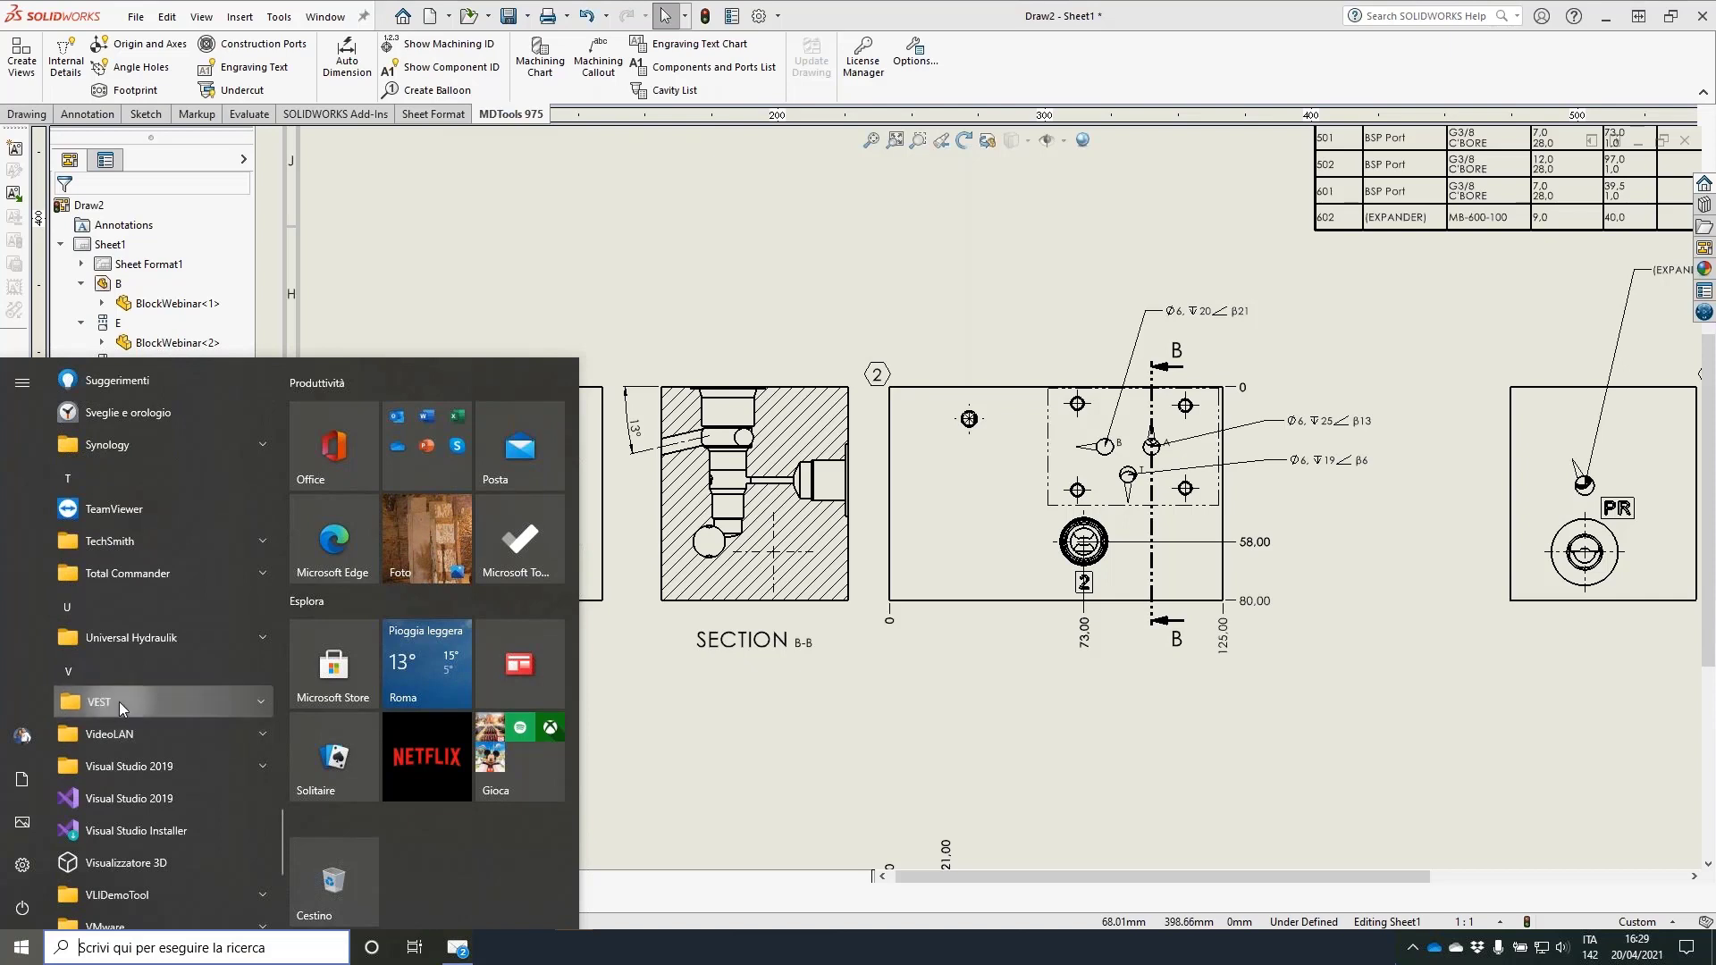
pyautogui.click(120, 700)
pyautogui.scroll(-1, 200, 678)
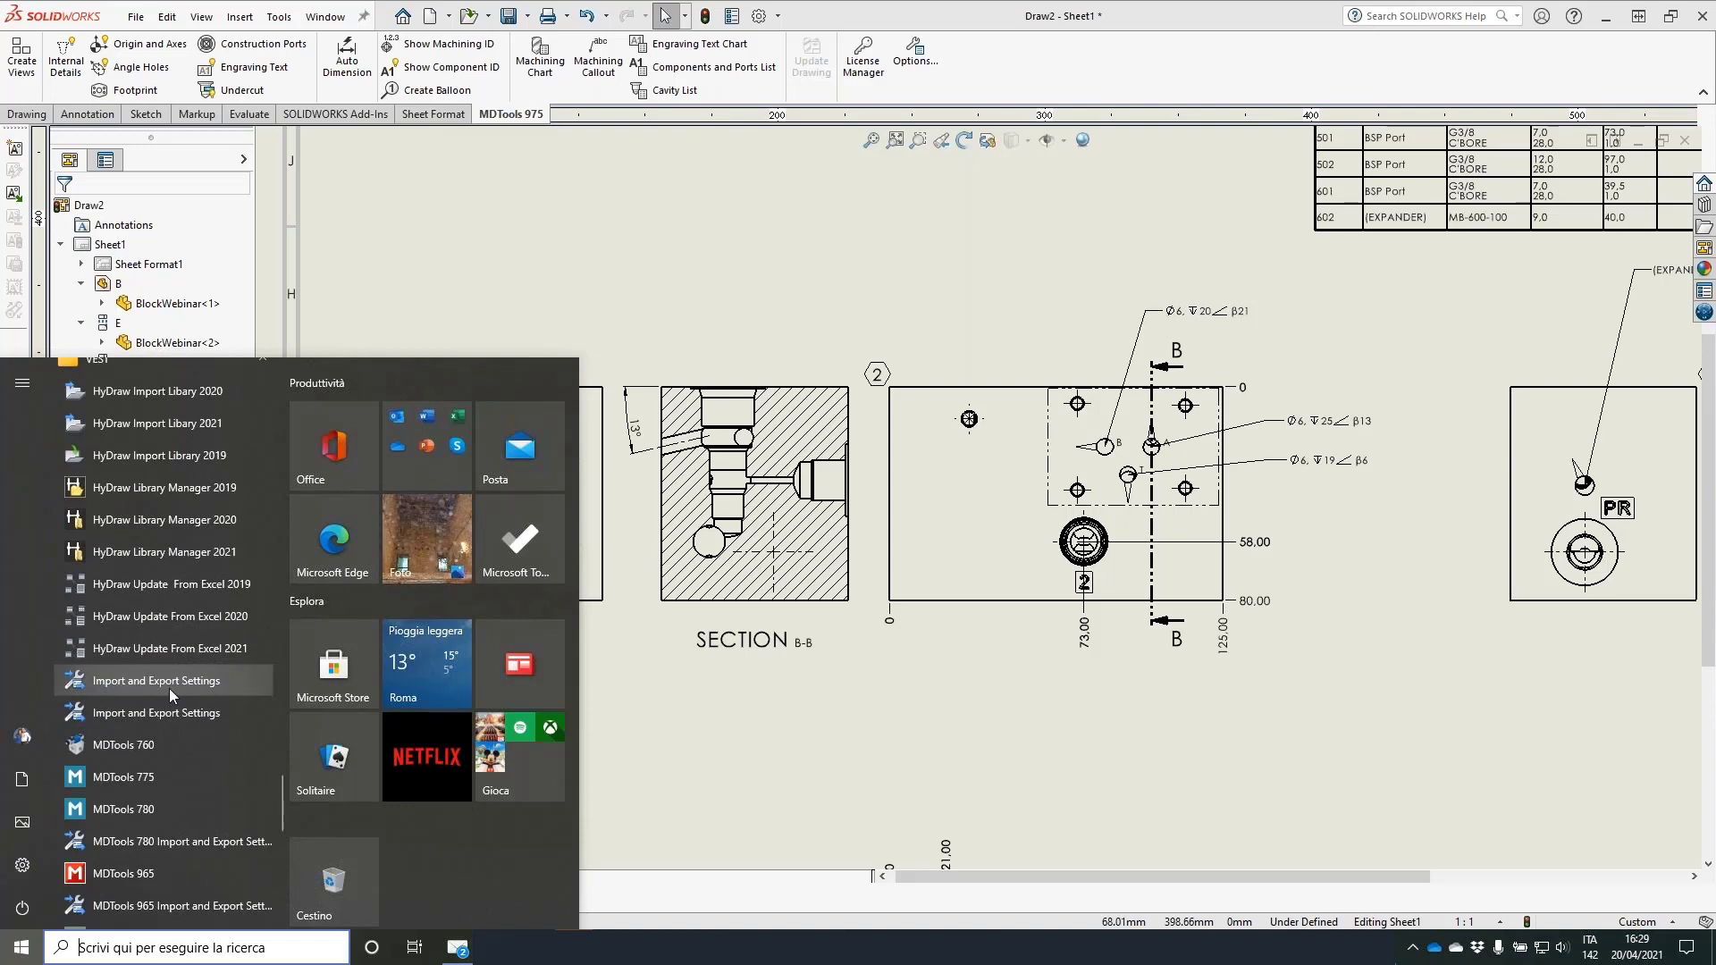
pyautogui.scroll(-1, 169, 688)
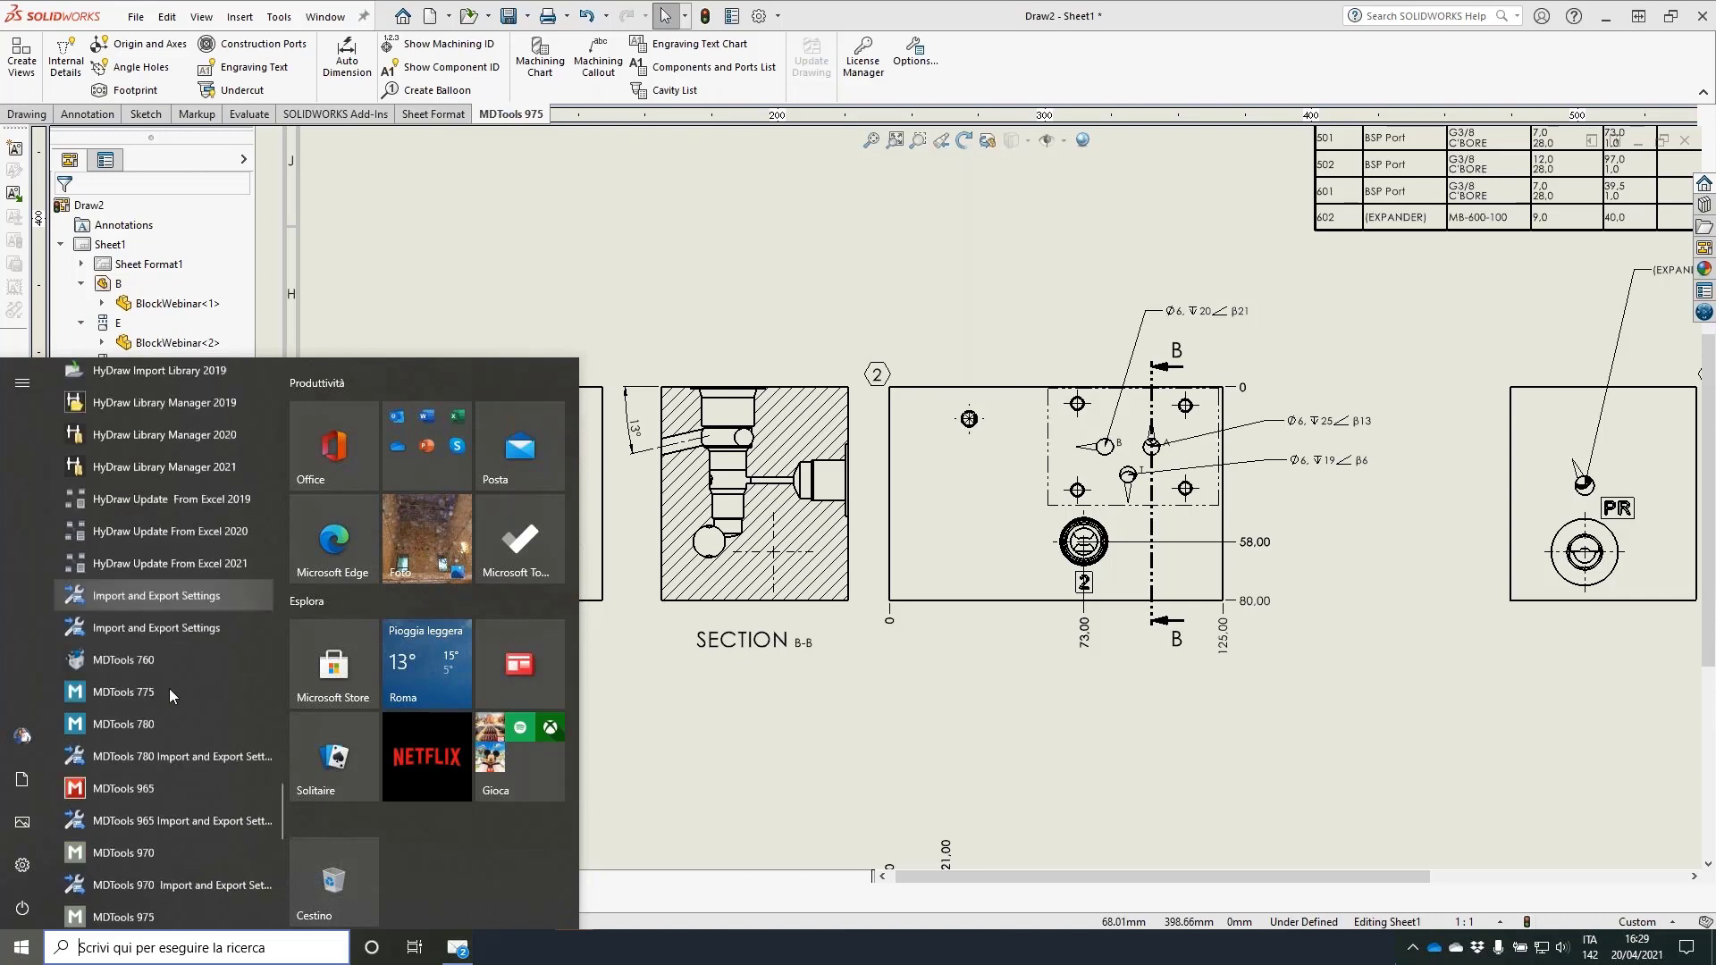
pyautogui.scroll(-3, 169, 688)
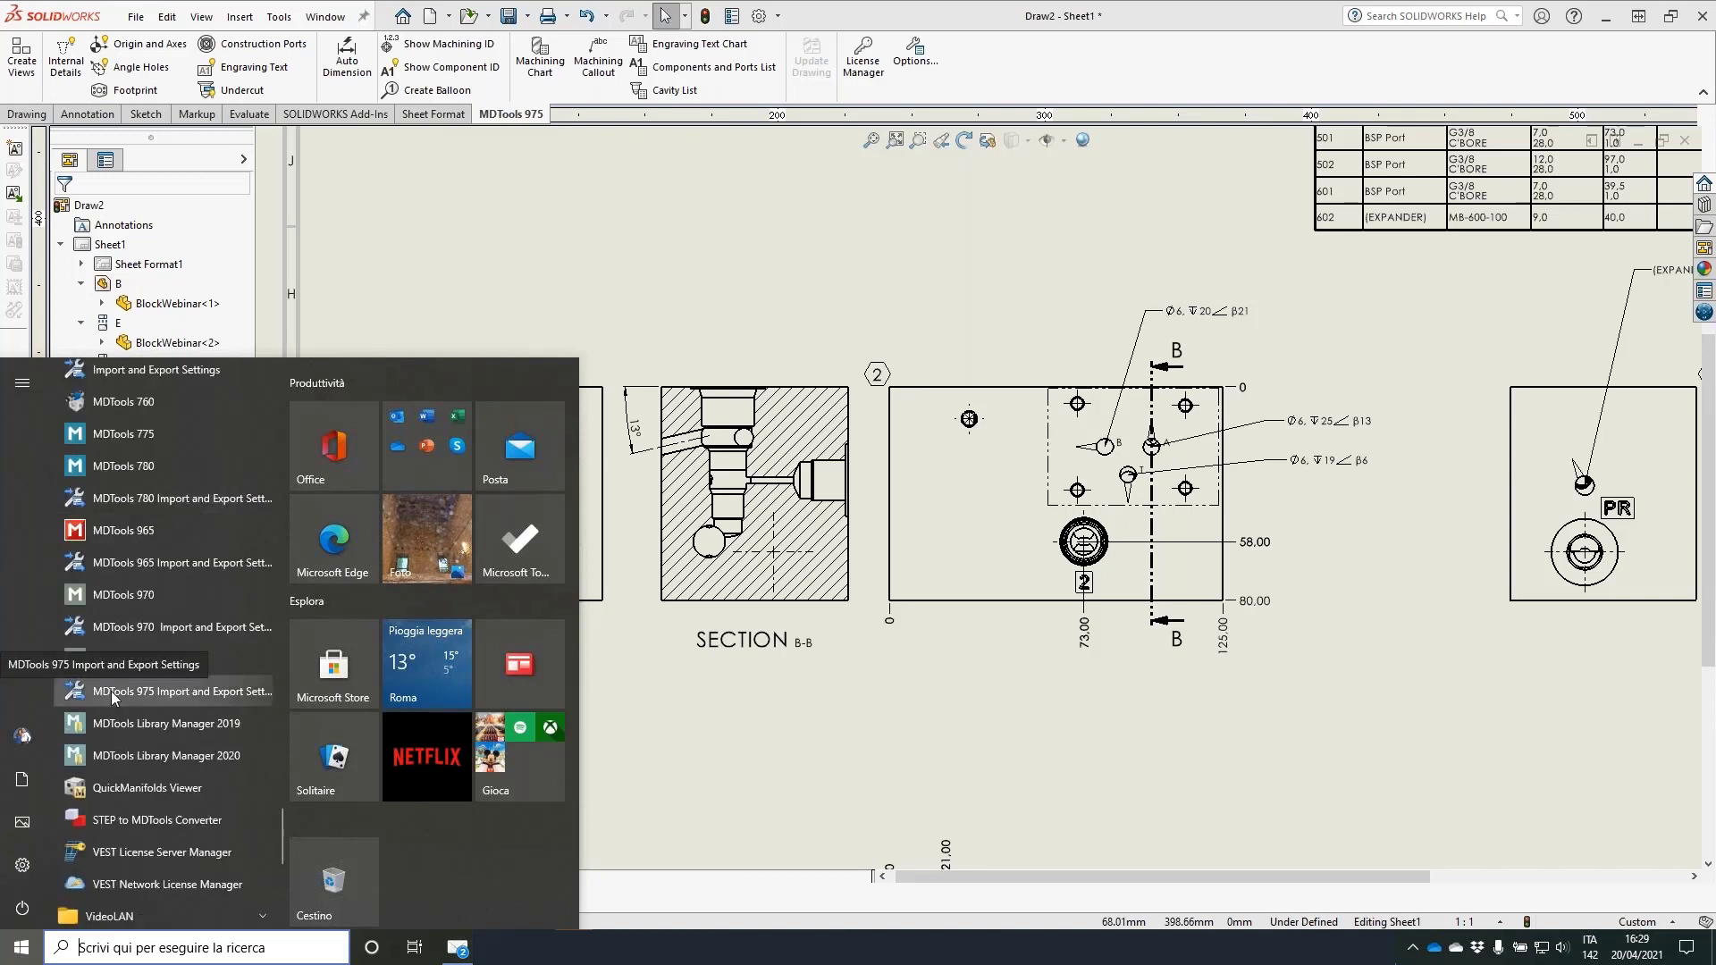
pyautogui.click(207, 695)
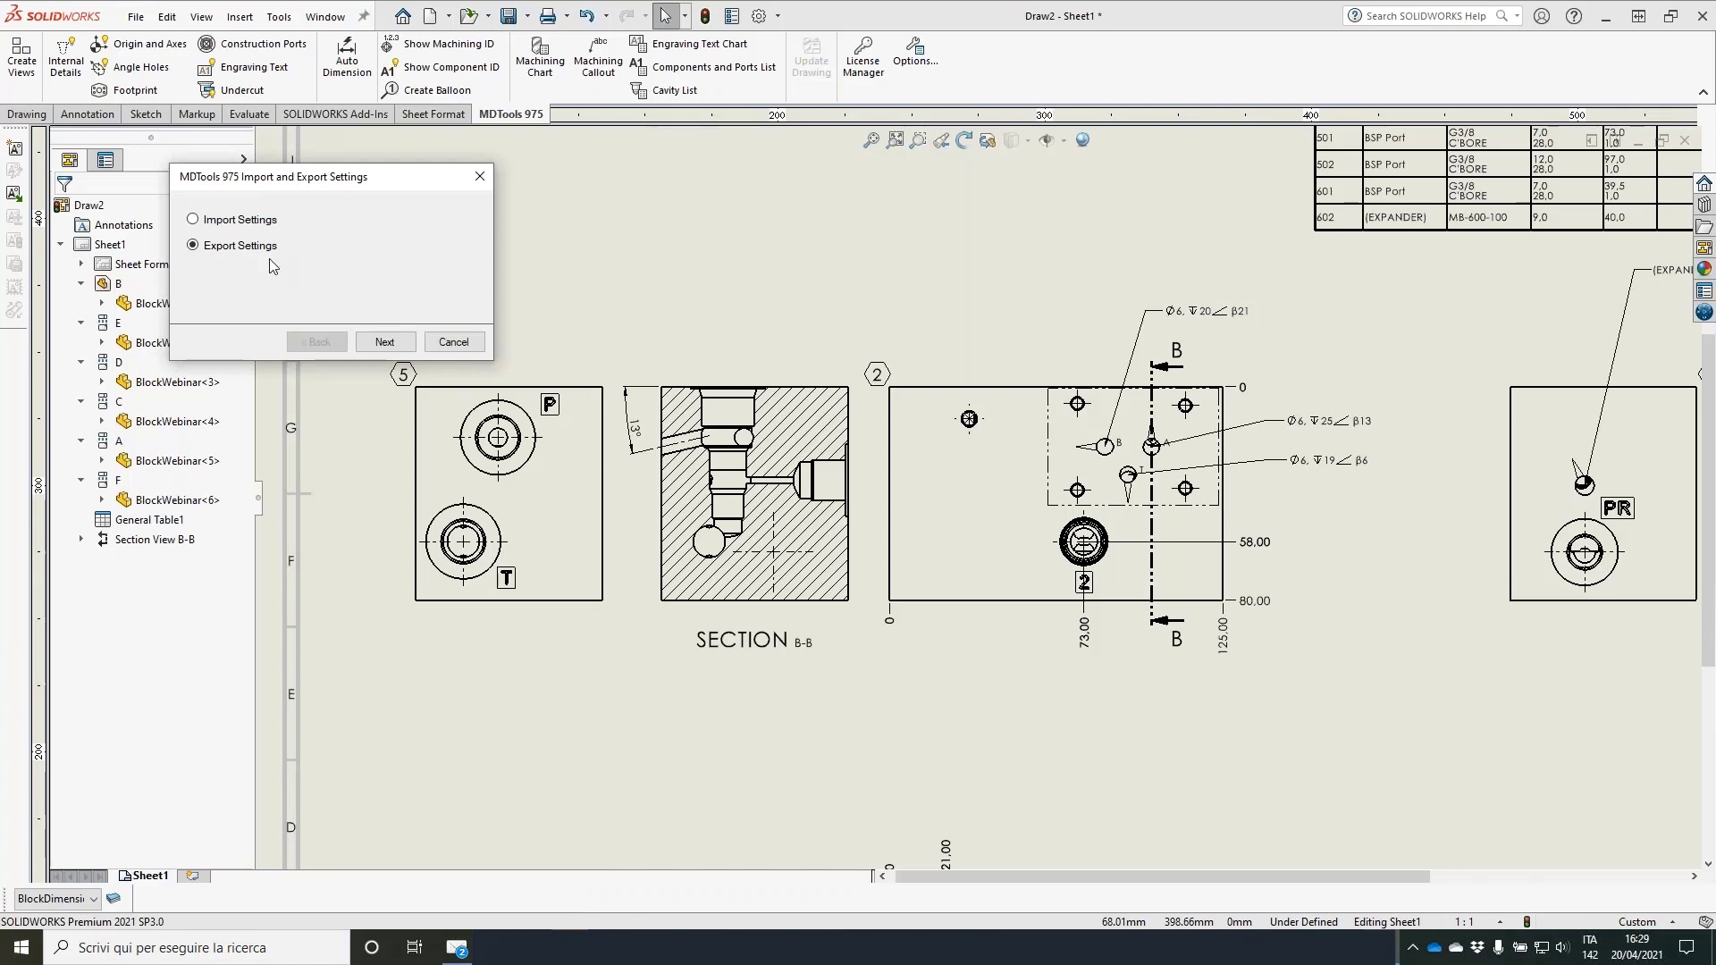
pyautogui.click(454, 342)
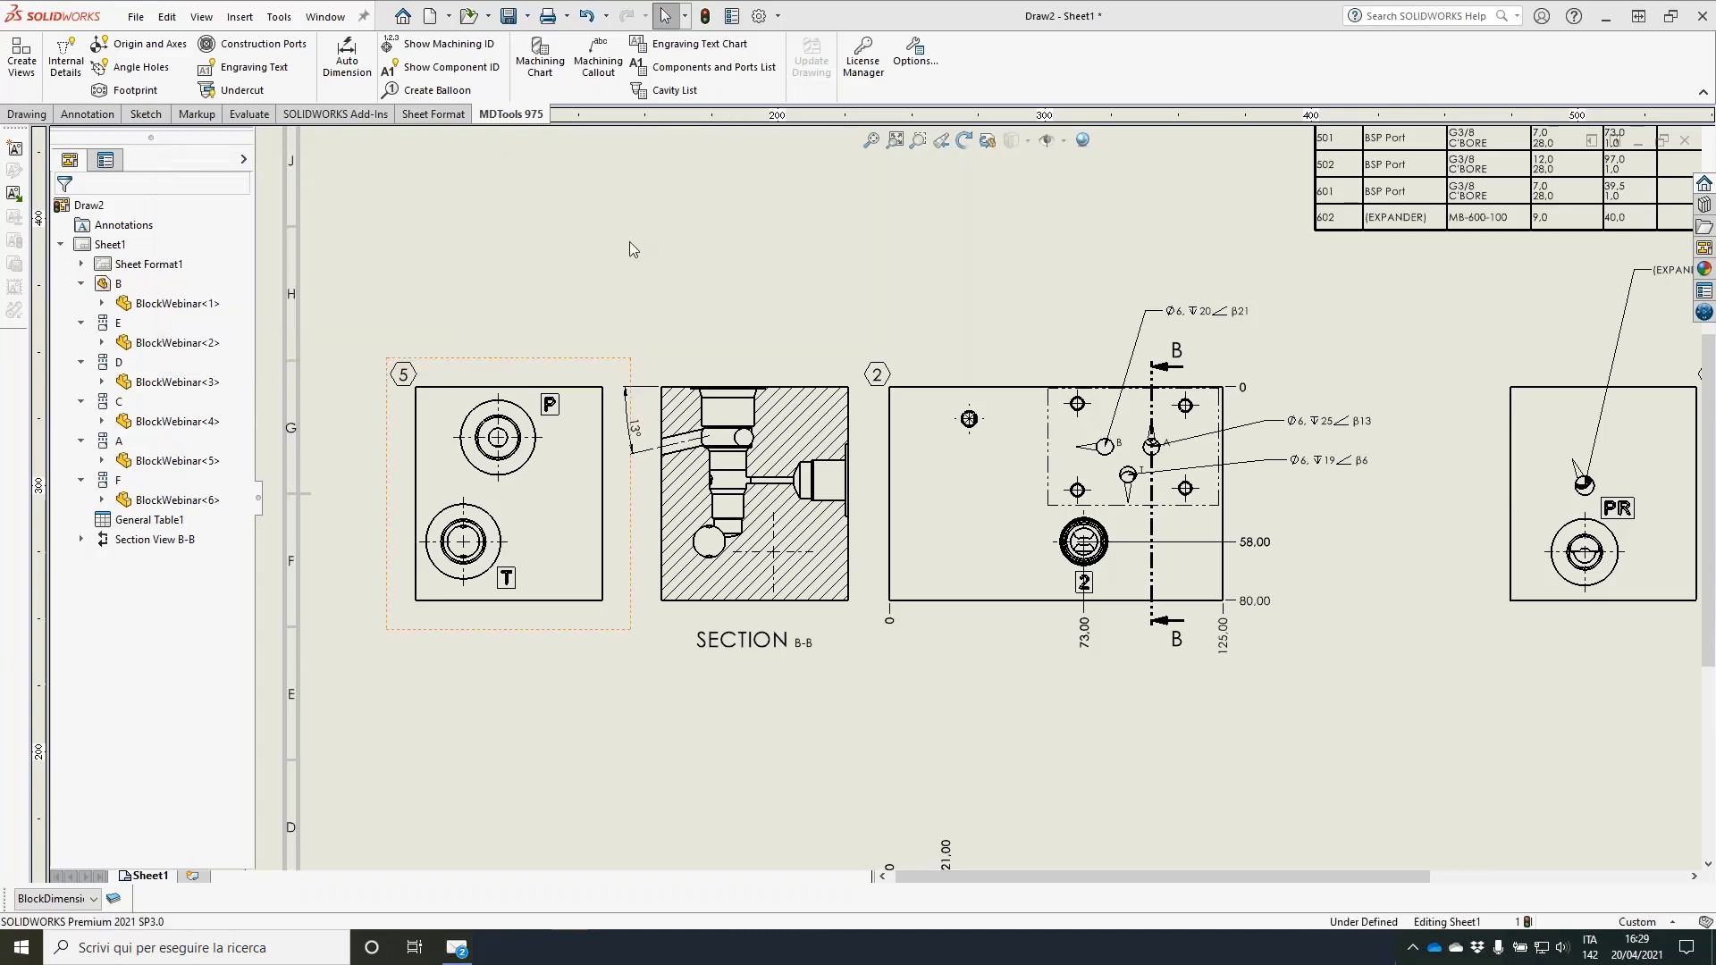
# Step: Show the cavity/footprint names of the components on the block views, leaving construction ports out
pyautogui.scroll(1, 836, 311)
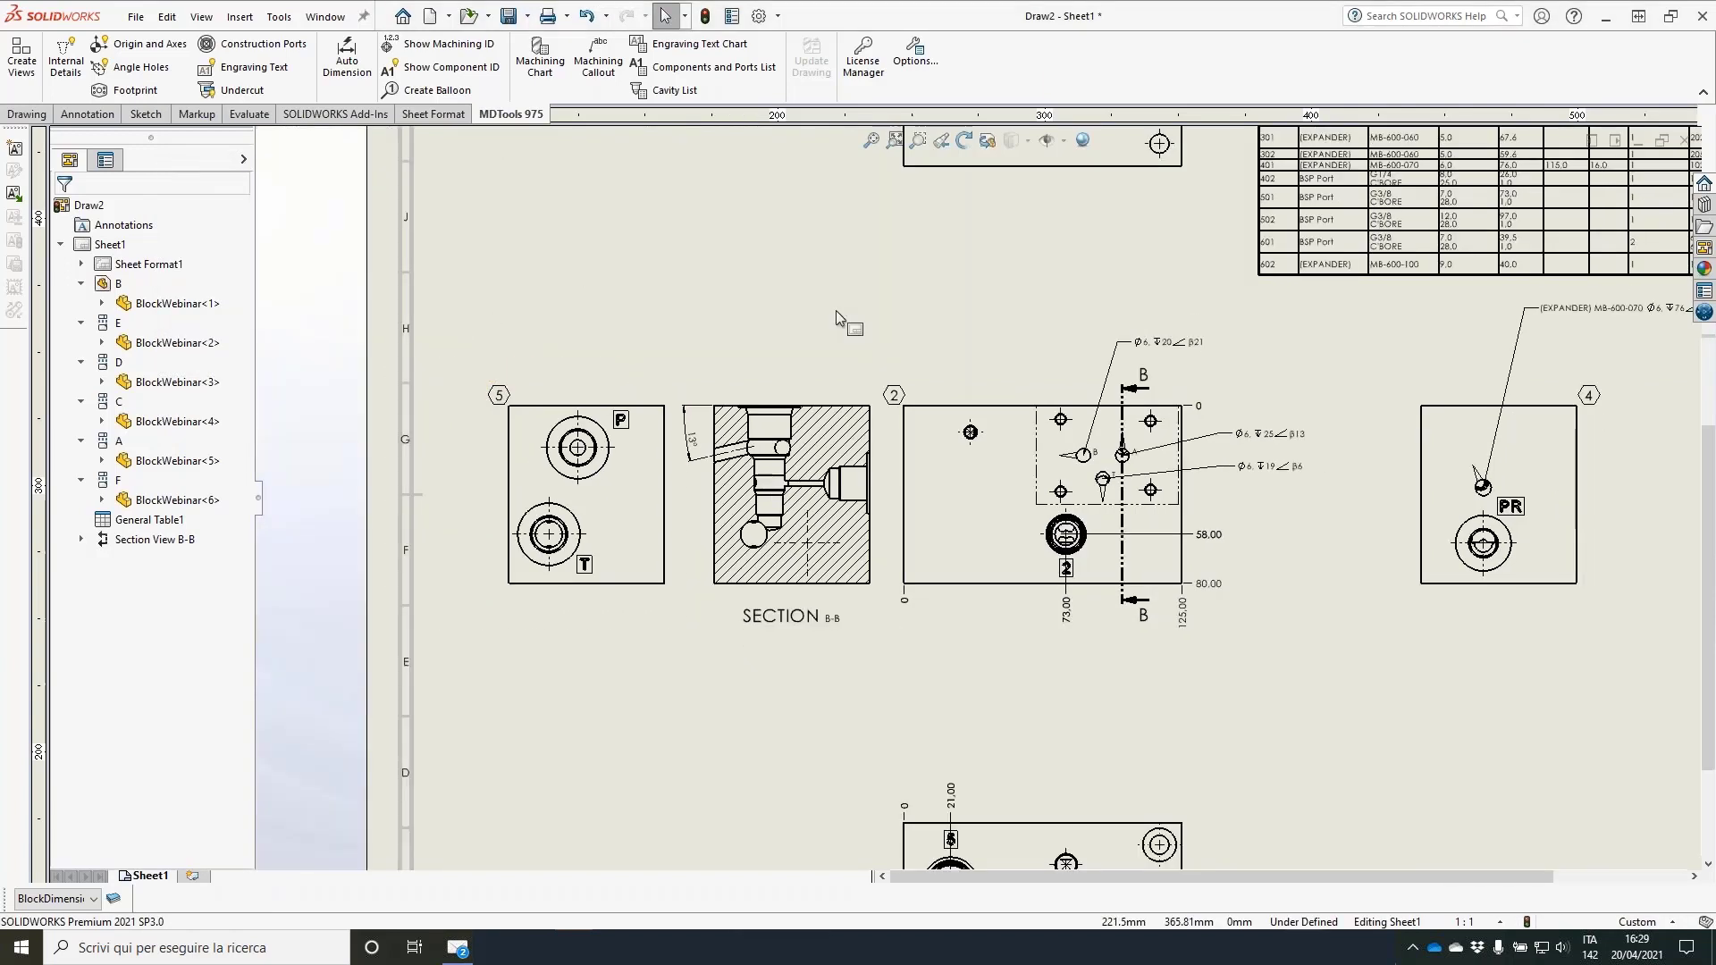
pyautogui.scroll(3, 835, 309)
pyautogui.scroll(-2, 504, 321)
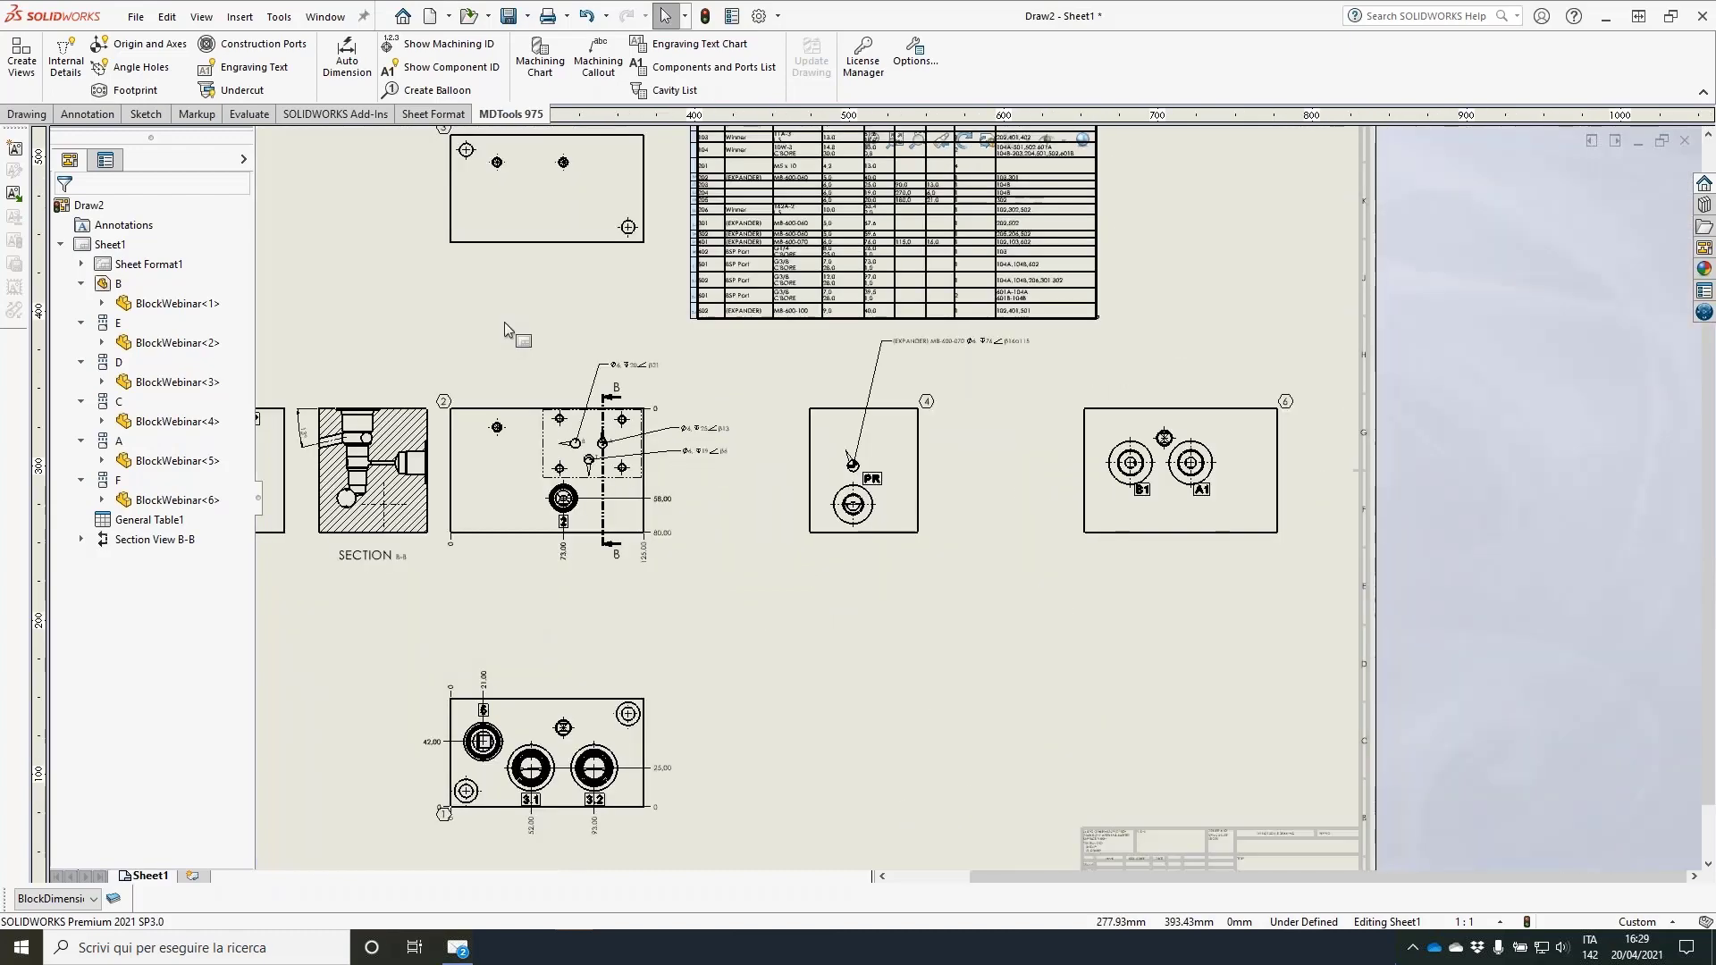
pyautogui.keyDown('ctrl'); pyautogui.moveTo(504, 322); pyautogui.dragTo(857, 258, button='middle'); pyautogui.keyUp('ctrl')
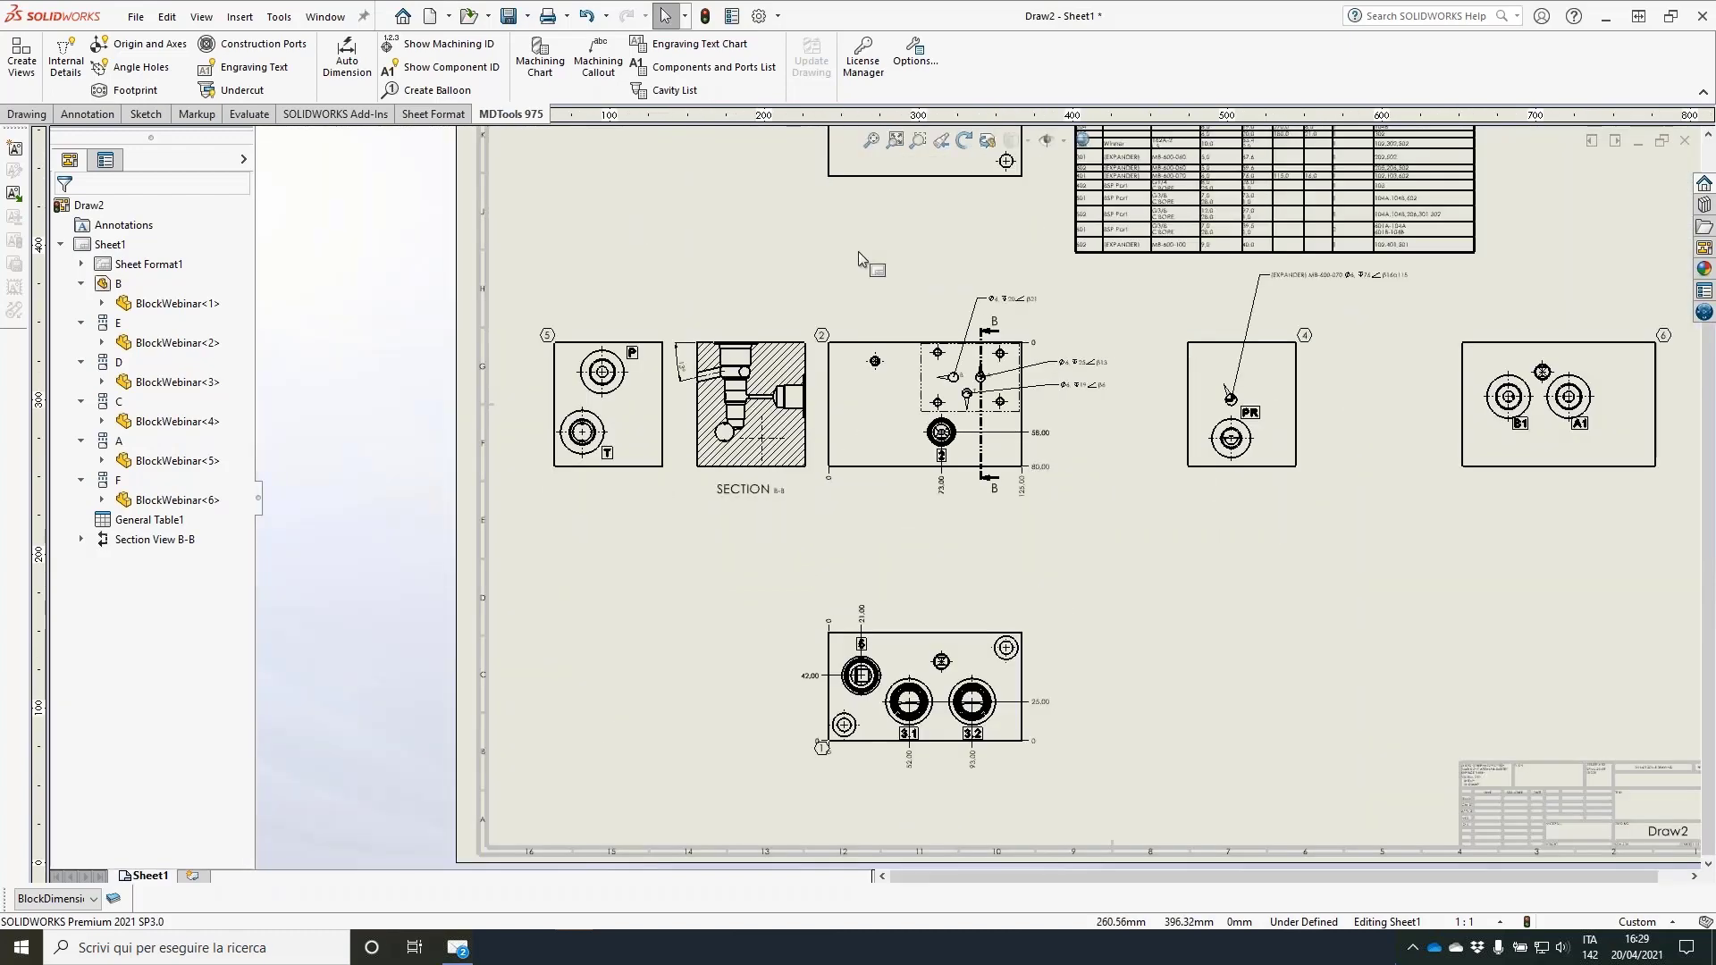
pyautogui.click(413, 70)
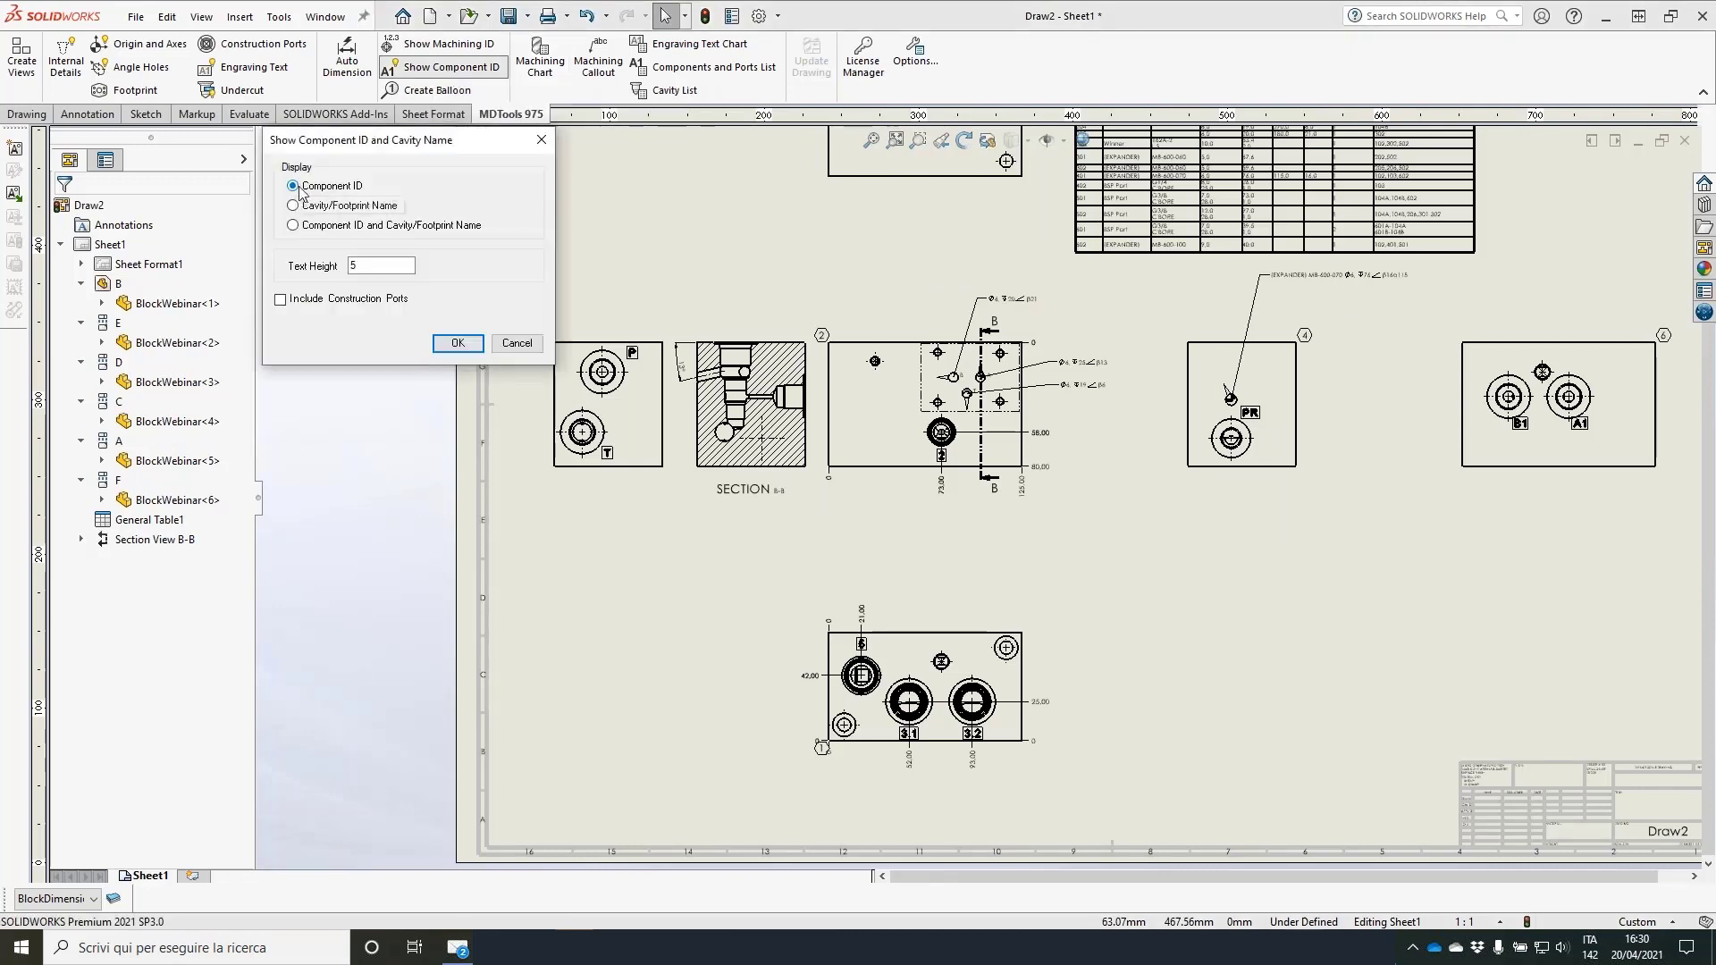
pyautogui.click(295, 206)
pyautogui.click(457, 344)
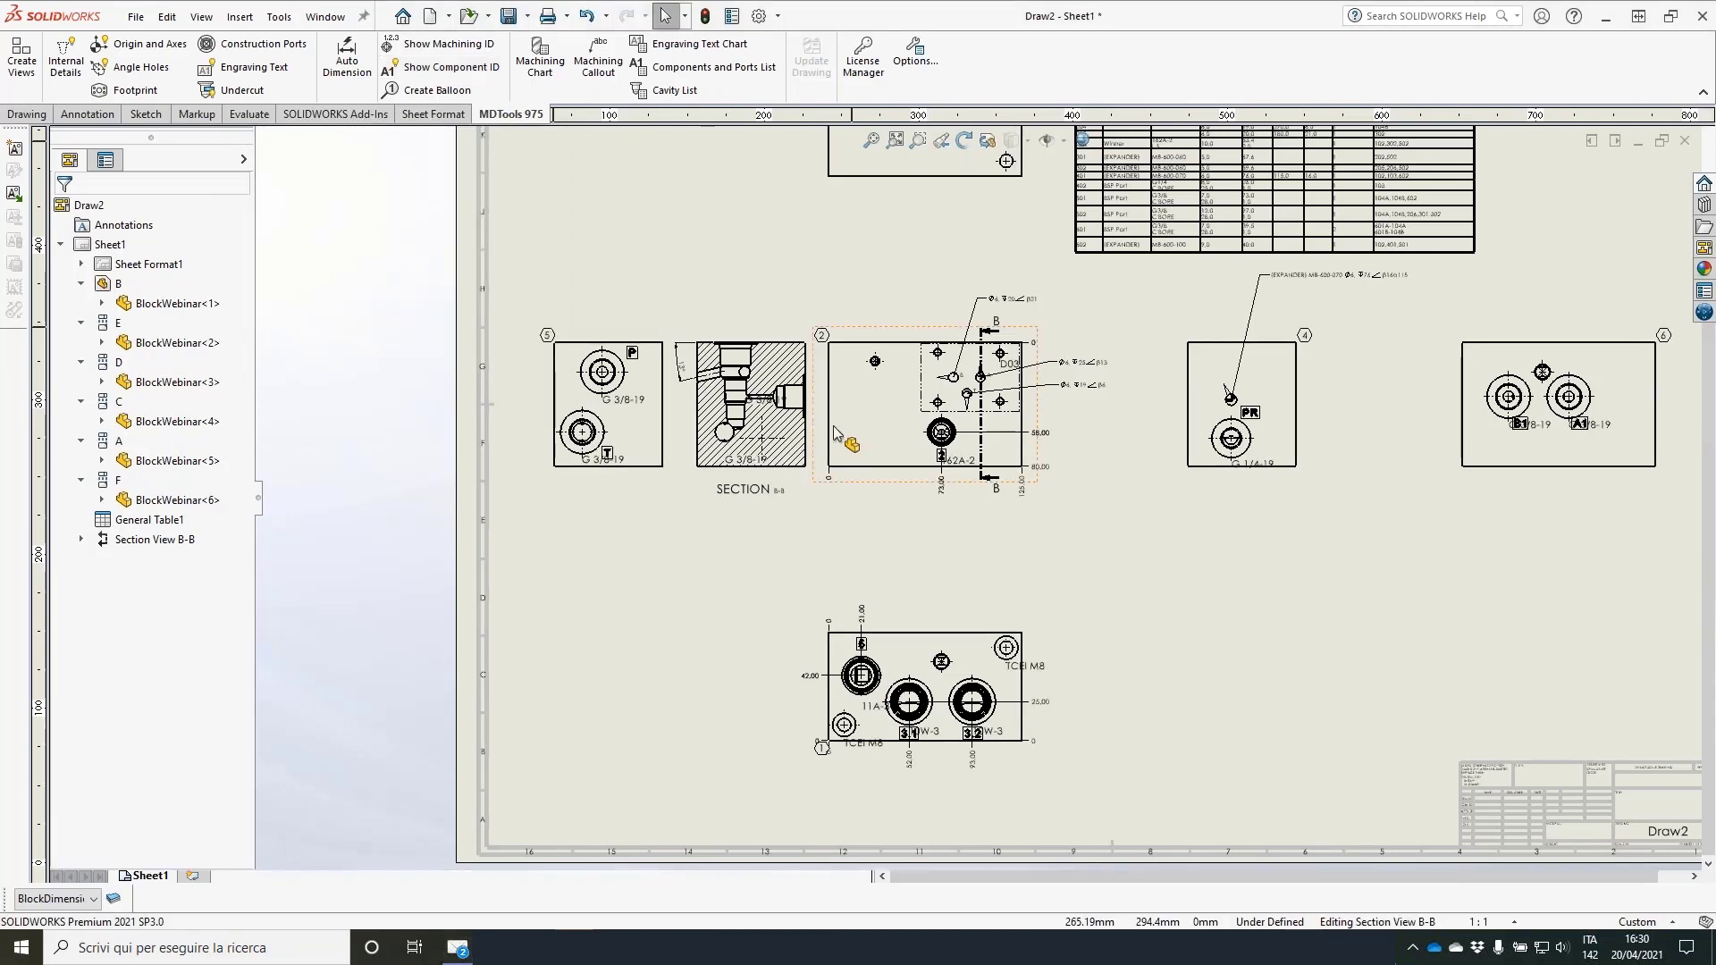
# Step: Delete section view B-B together with its section line on the face 2 view
pyautogui.scroll(-3, 748, 446)
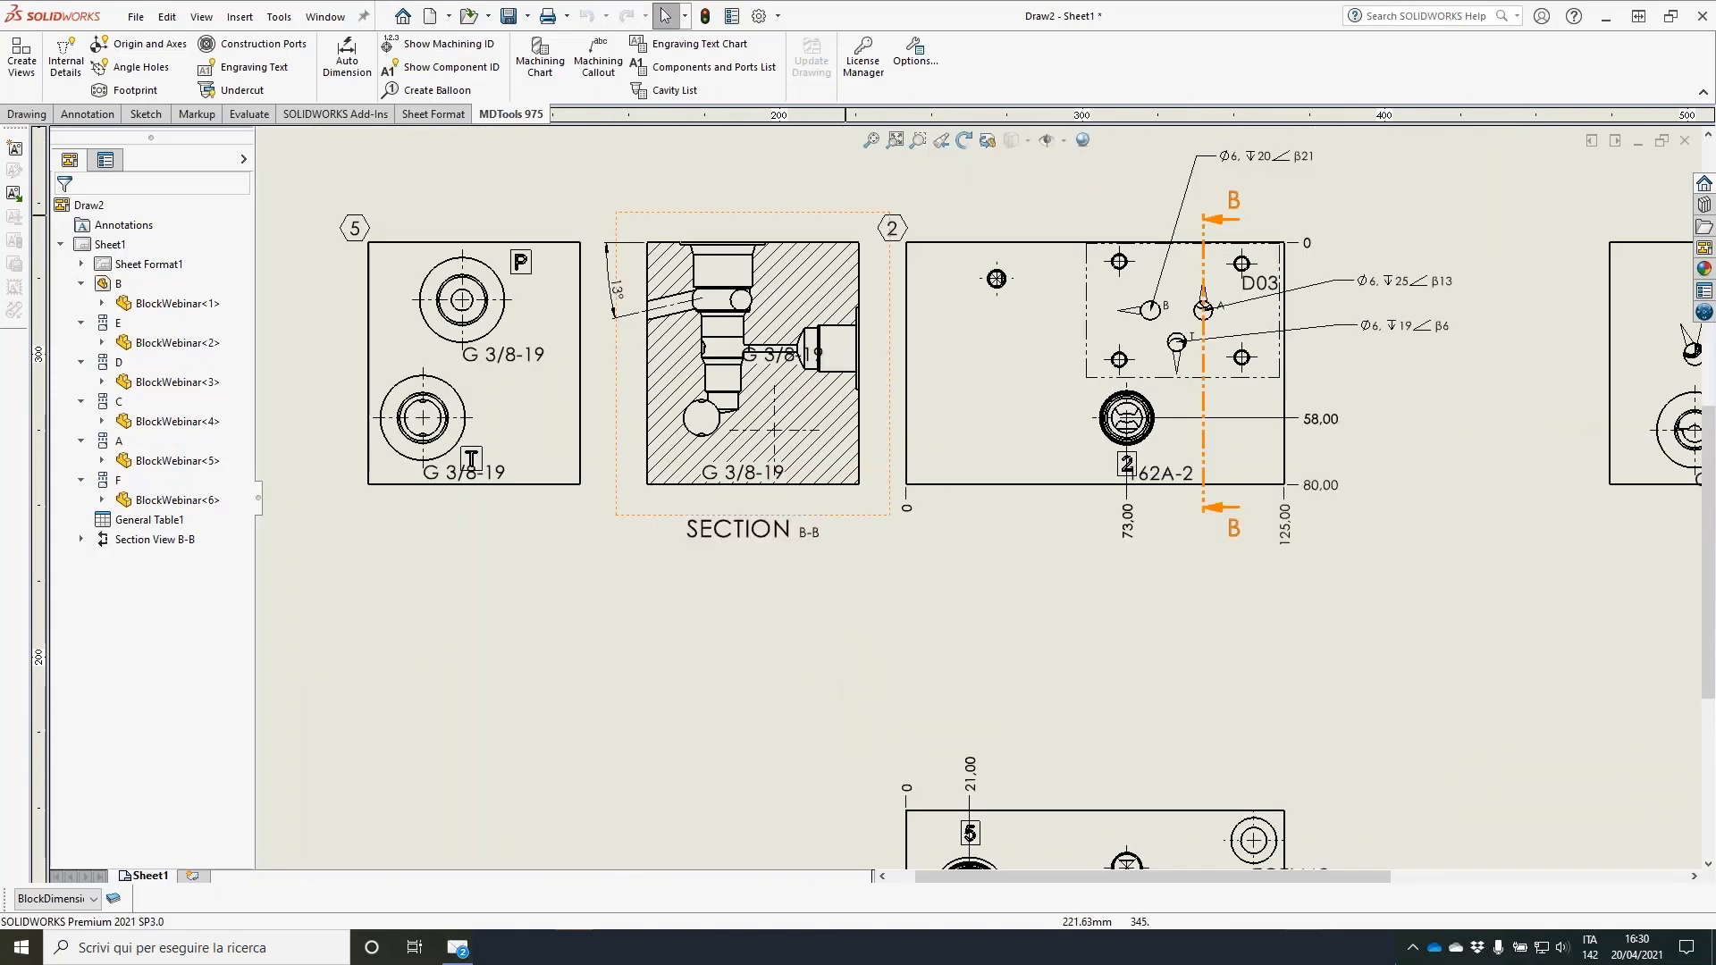
pyautogui.click(859, 516)
pyautogui.press('Delete')
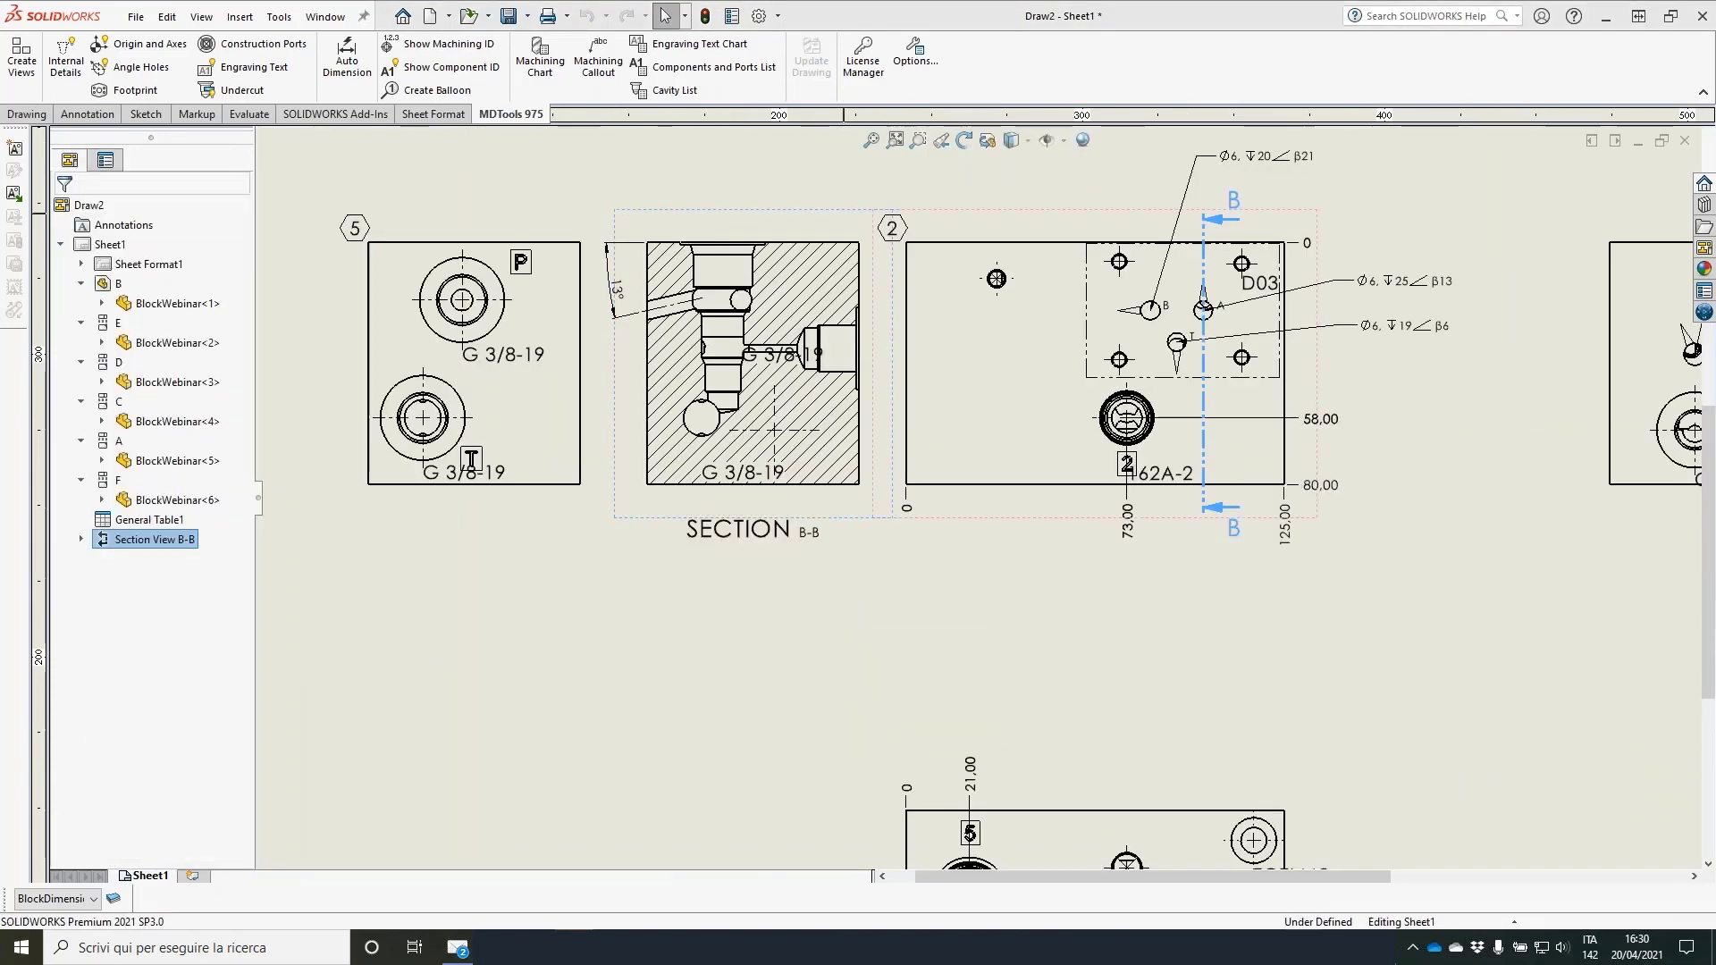
# Step: Move the two 10W-3 cavity names above cavities 3.1 and 3.2 in the face 1 view
pyautogui.scroll(-5, 465, 420)
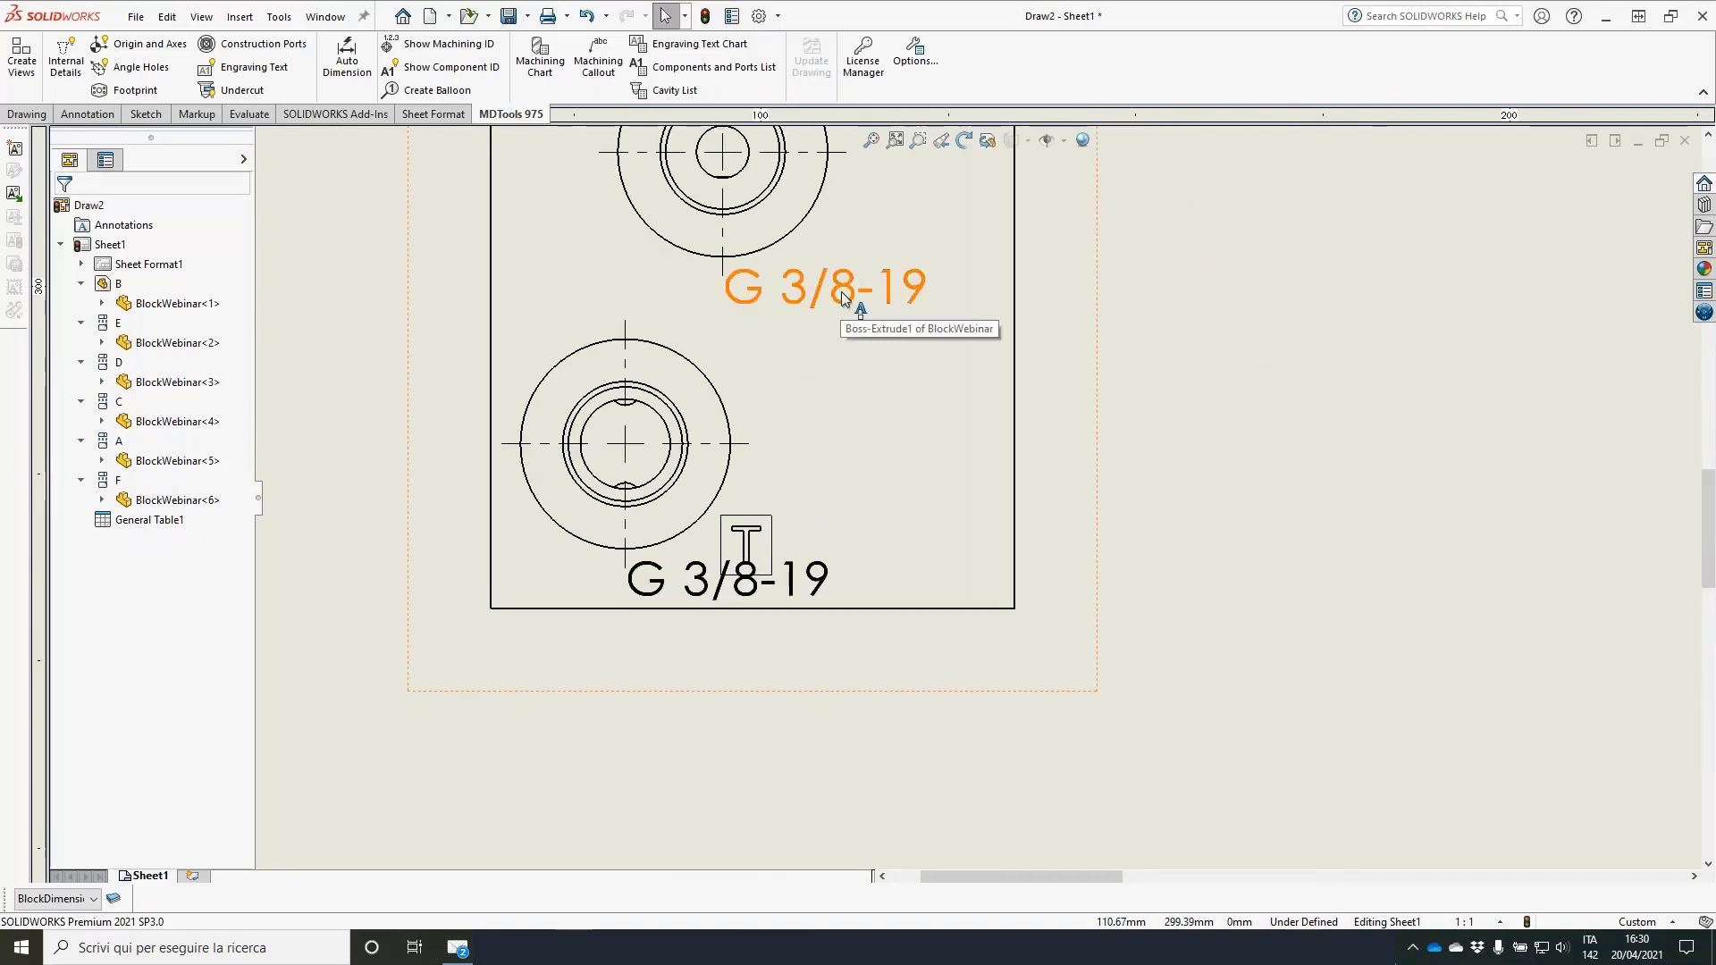
pyautogui.scroll(6, 845, 300)
pyautogui.moveTo(1536, 837)
pyautogui.mouseDown(button='middle')
pyautogui.moveTo(1250, 466)
pyautogui.moveTo(1173, 456)
pyautogui.mouseUp(button='middle')
pyautogui.scroll(-1, 1197, 474)
pyautogui.scroll(-1, 1216, 487)
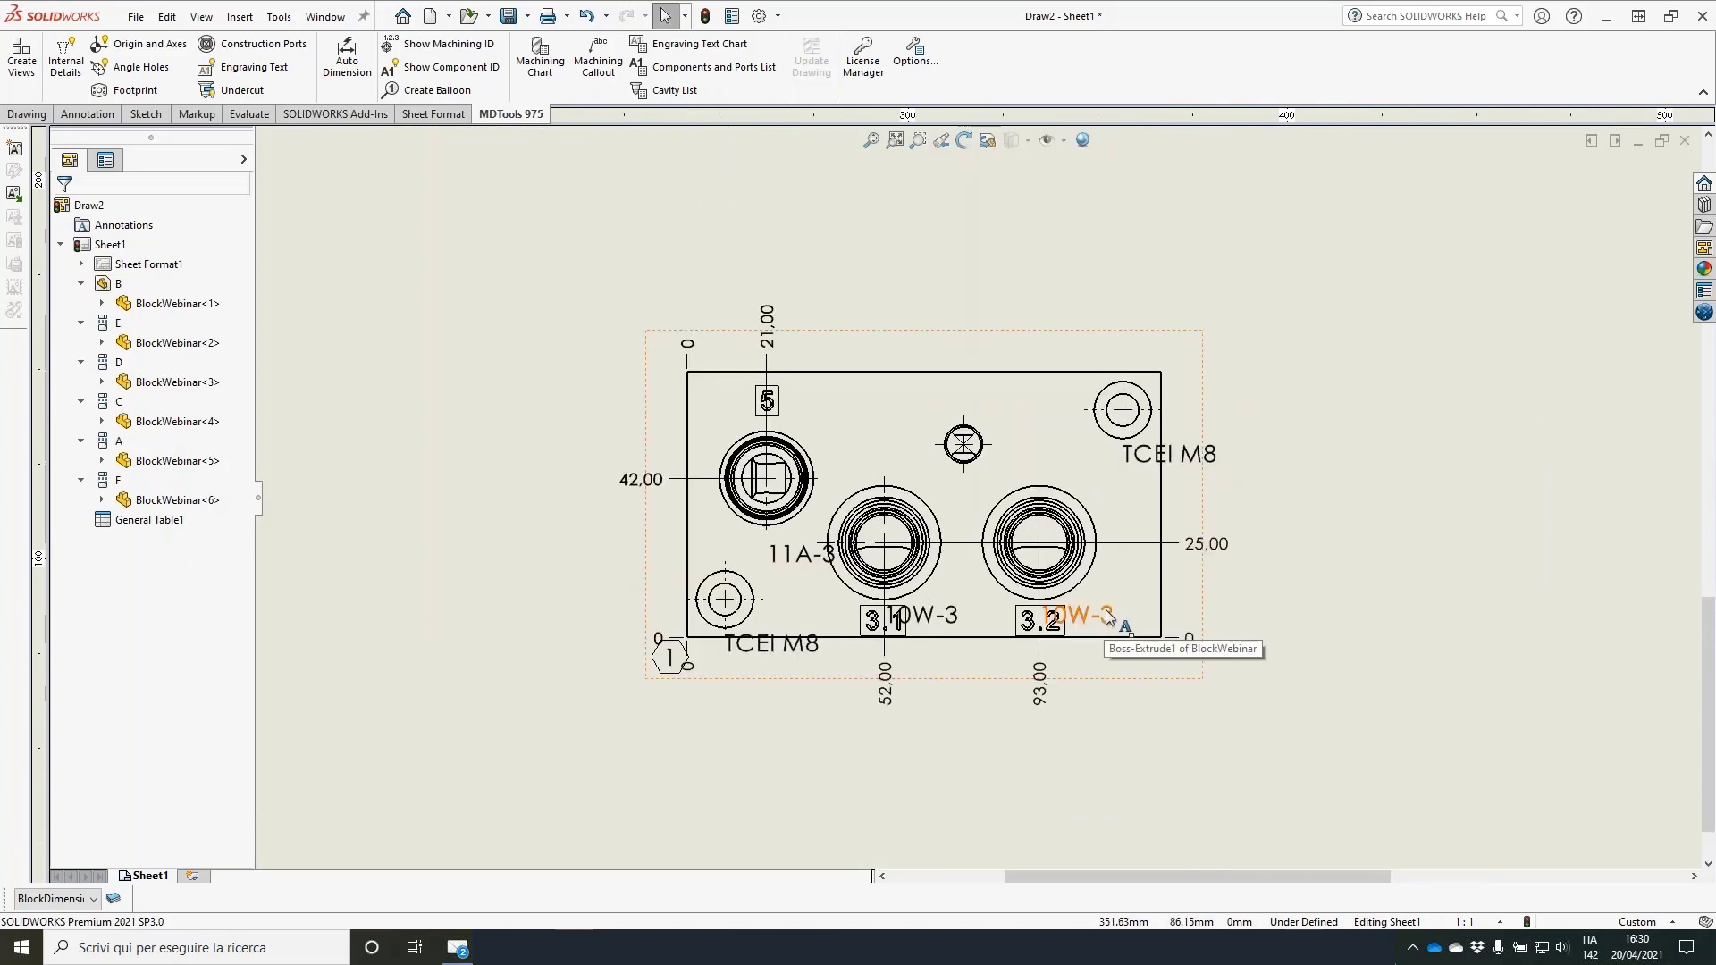
pyautogui.moveTo(1108, 616); pyautogui.dragTo(1106, 483)
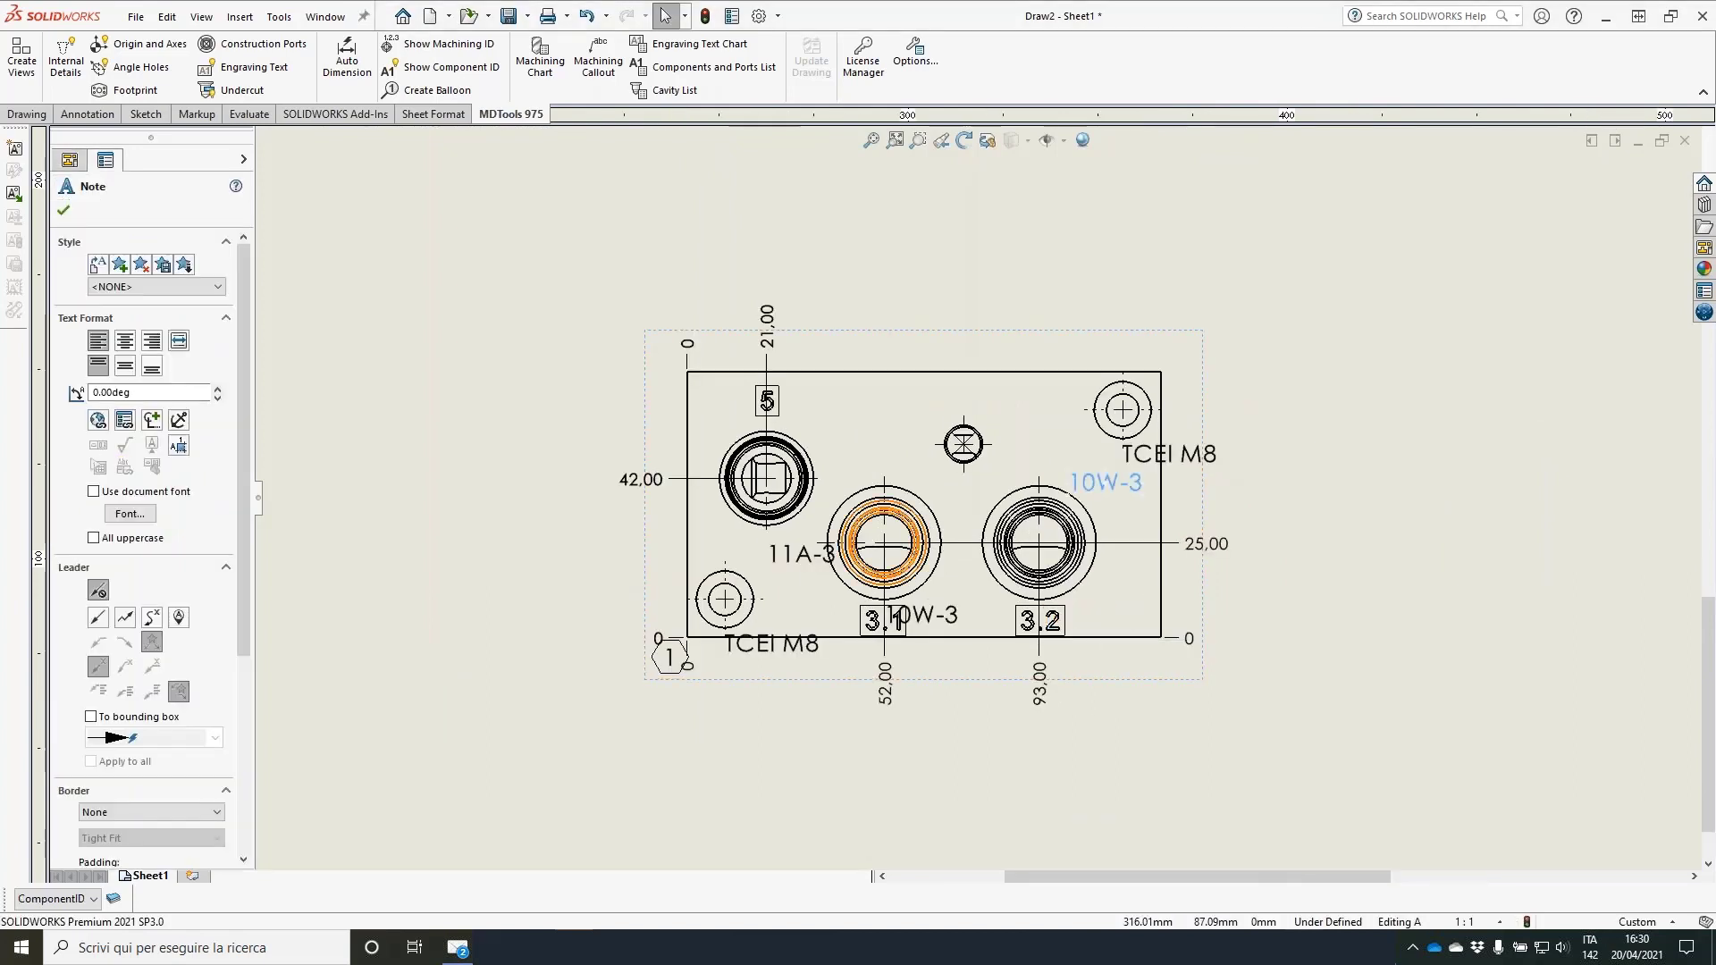
pyautogui.moveTo(947, 615); pyautogui.dragTo(891, 470)
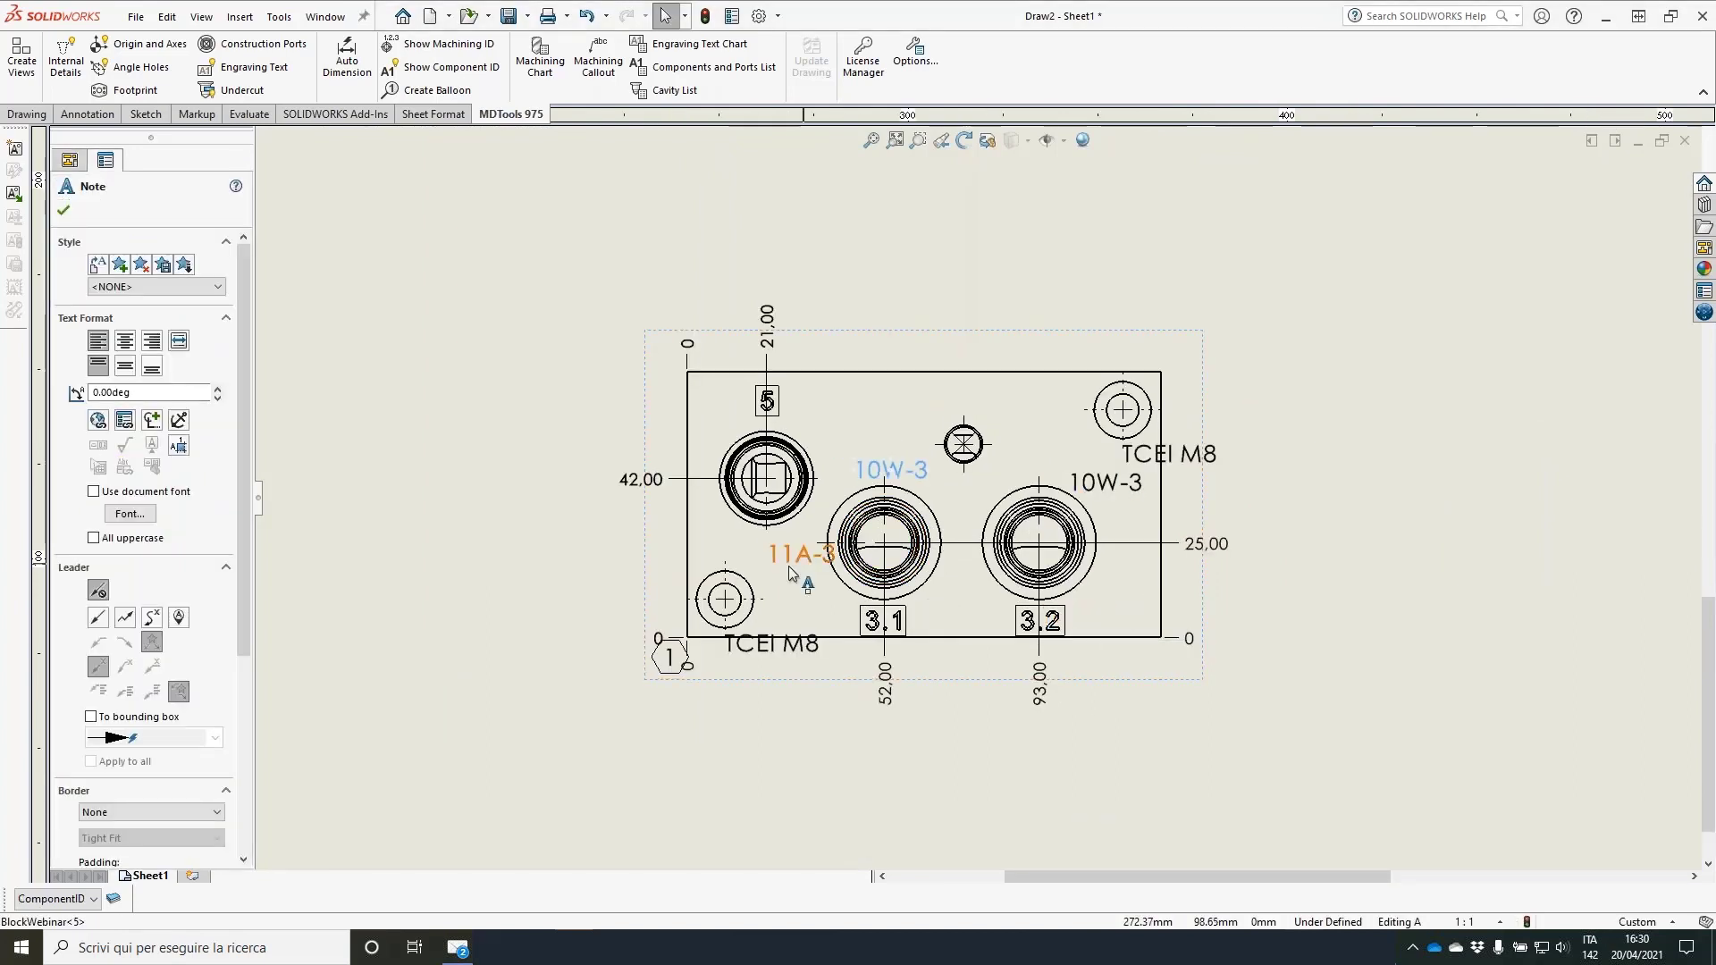
# Step: Place the 11A-3 name under cavity 5 and the two TCEI M8 names just outside the block outline in the face 1 view
pyautogui.moveTo(788, 566); pyautogui.dragTo(757, 546)
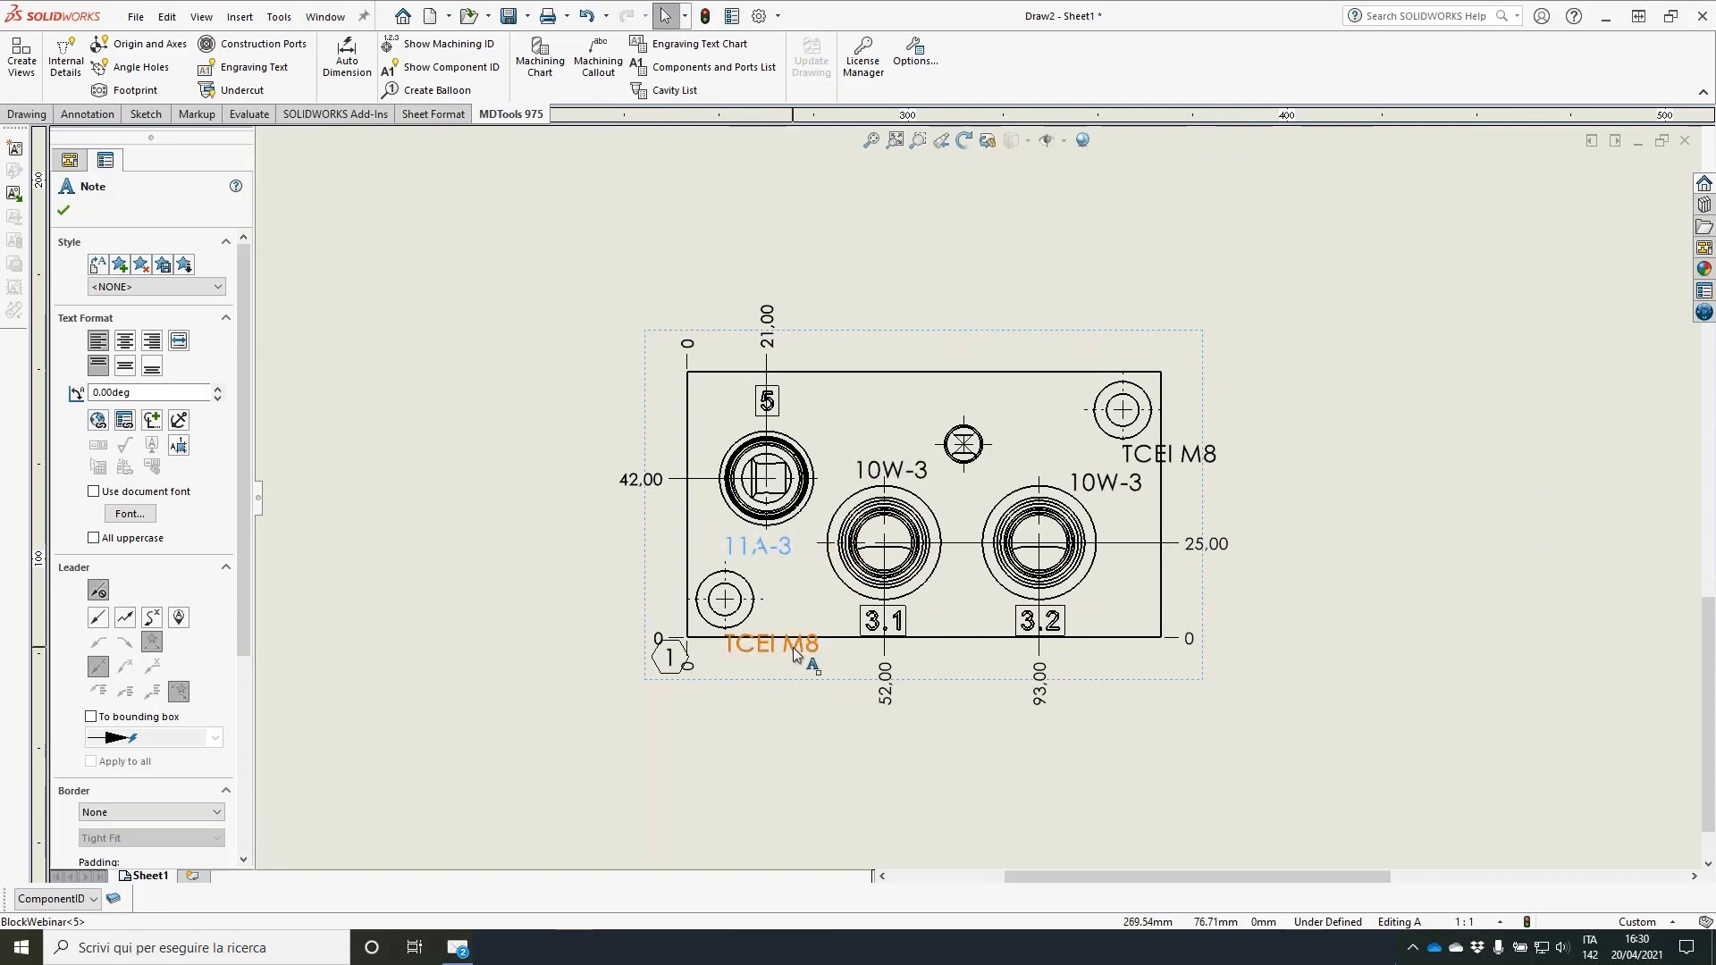
pyautogui.moveTo(793, 650); pyautogui.dragTo(792, 664)
pyautogui.moveTo(1216, 471); pyautogui.dragTo(1166, 374)
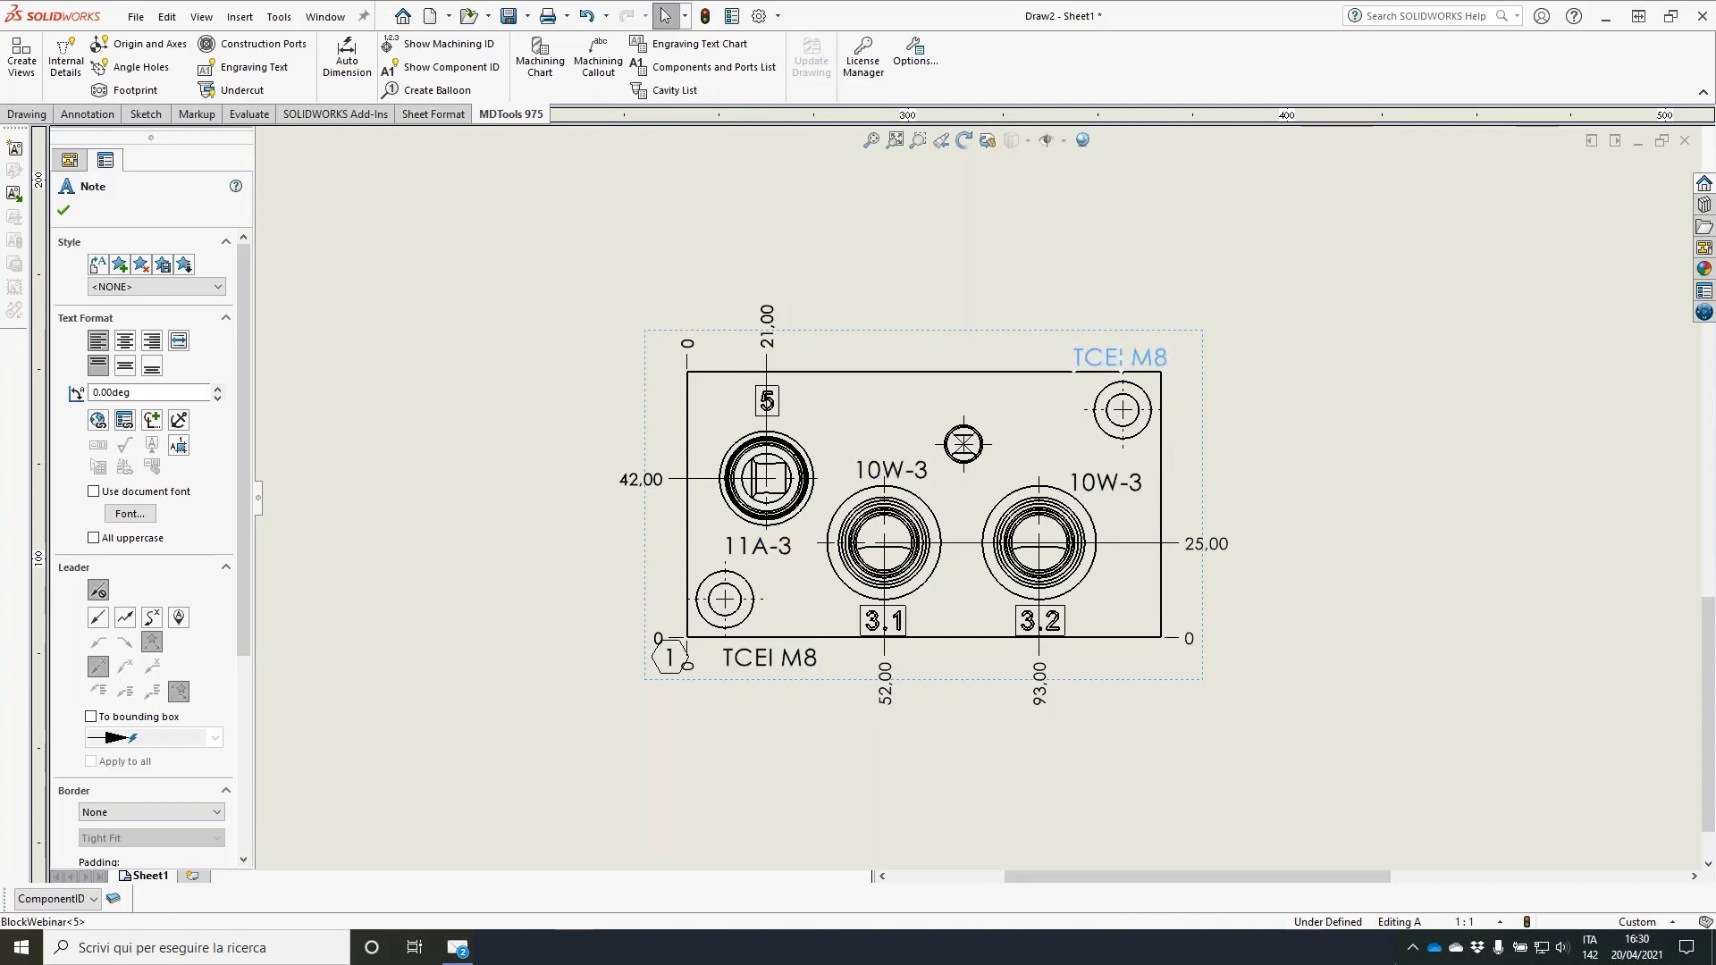
pyautogui.click(1081, 202)
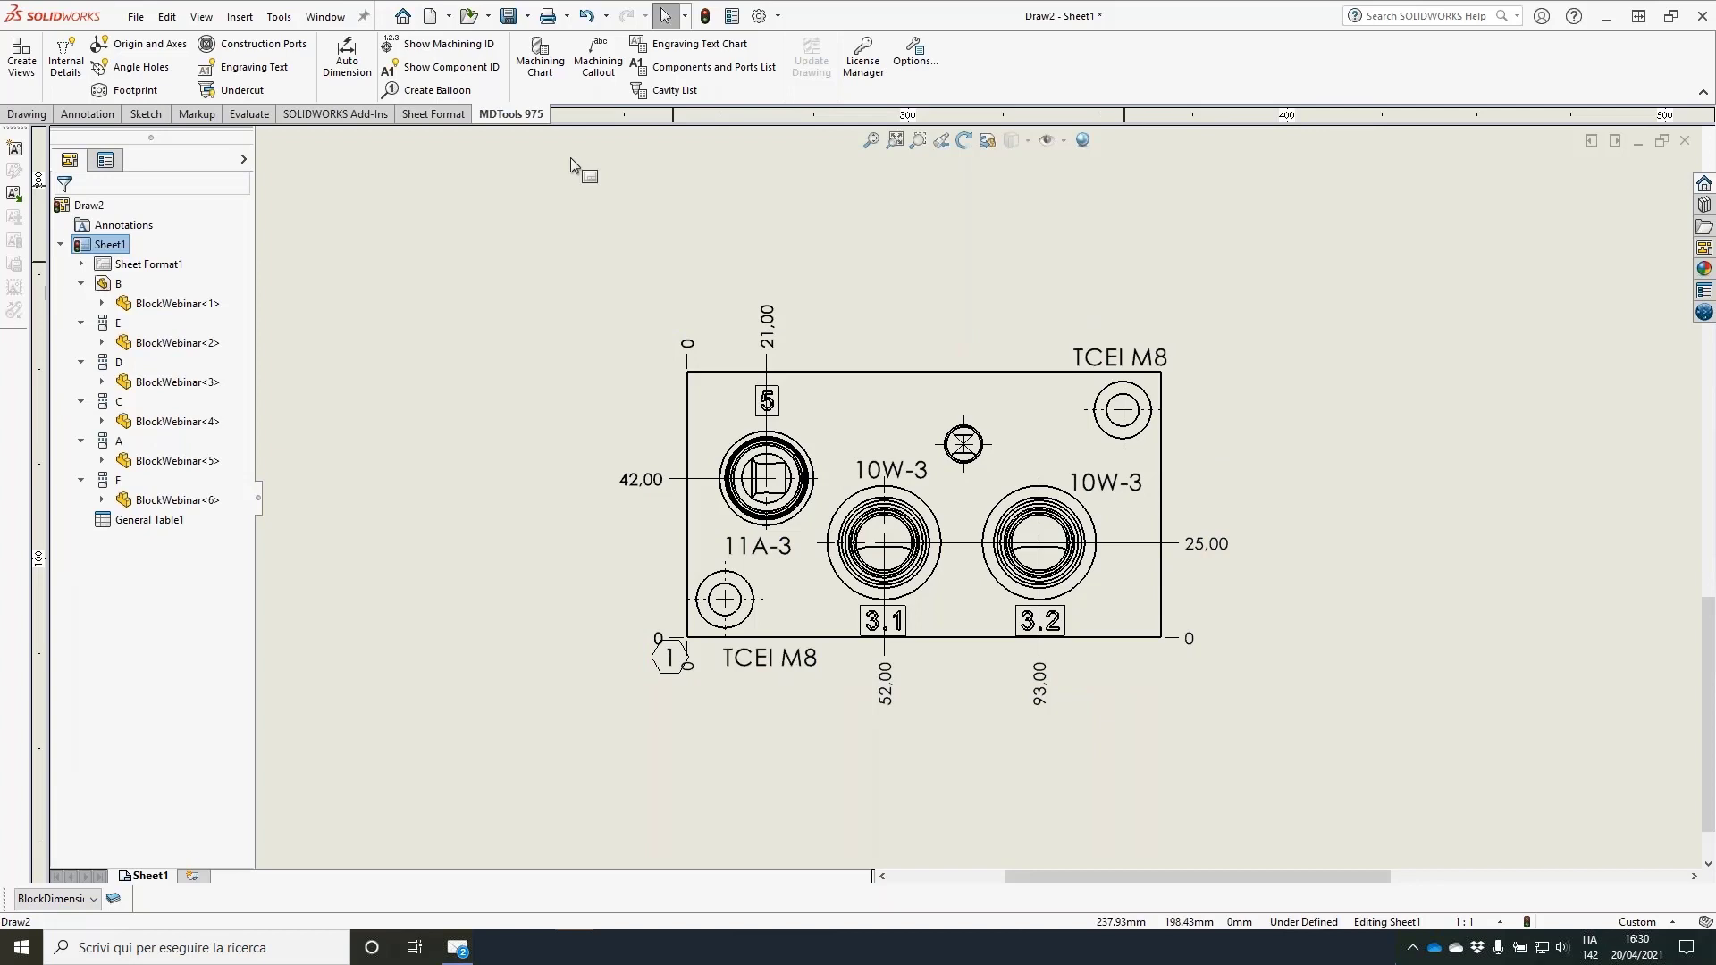
# Step: Show the machining IDs next to the holes on the block views
pyautogui.click(462, 51)
pyautogui.click(427, 244)
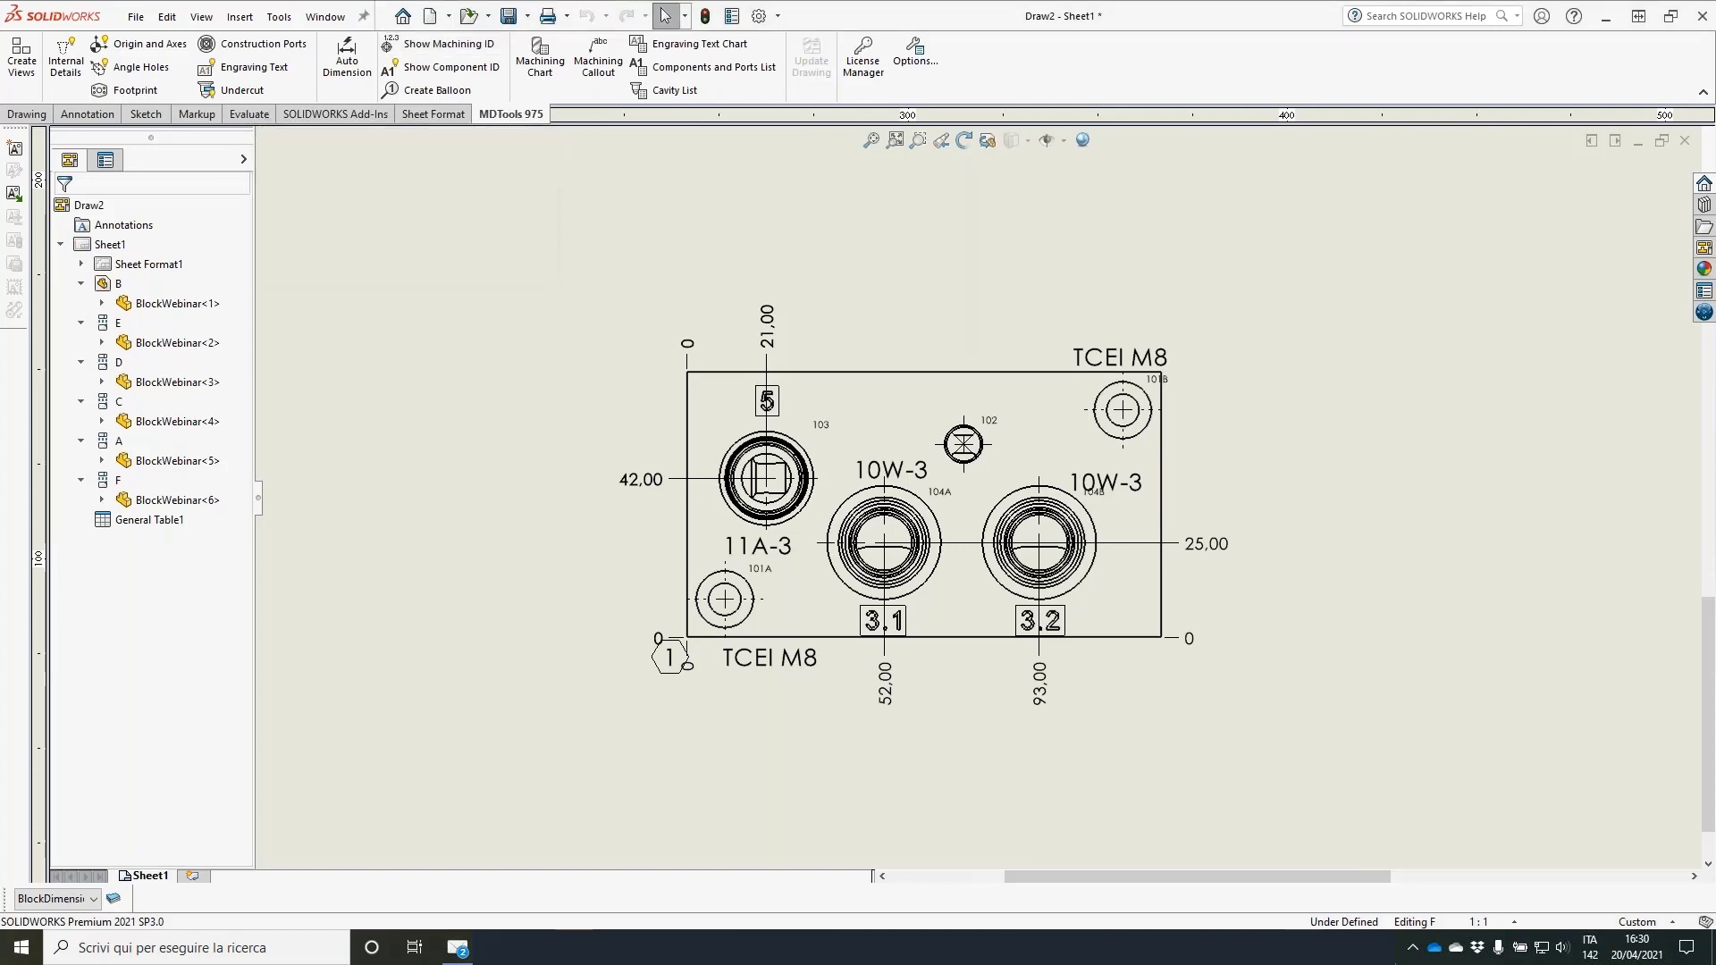
pyautogui.scroll(-1, 694, 585)
pyautogui.scroll(-3, 1069, 491)
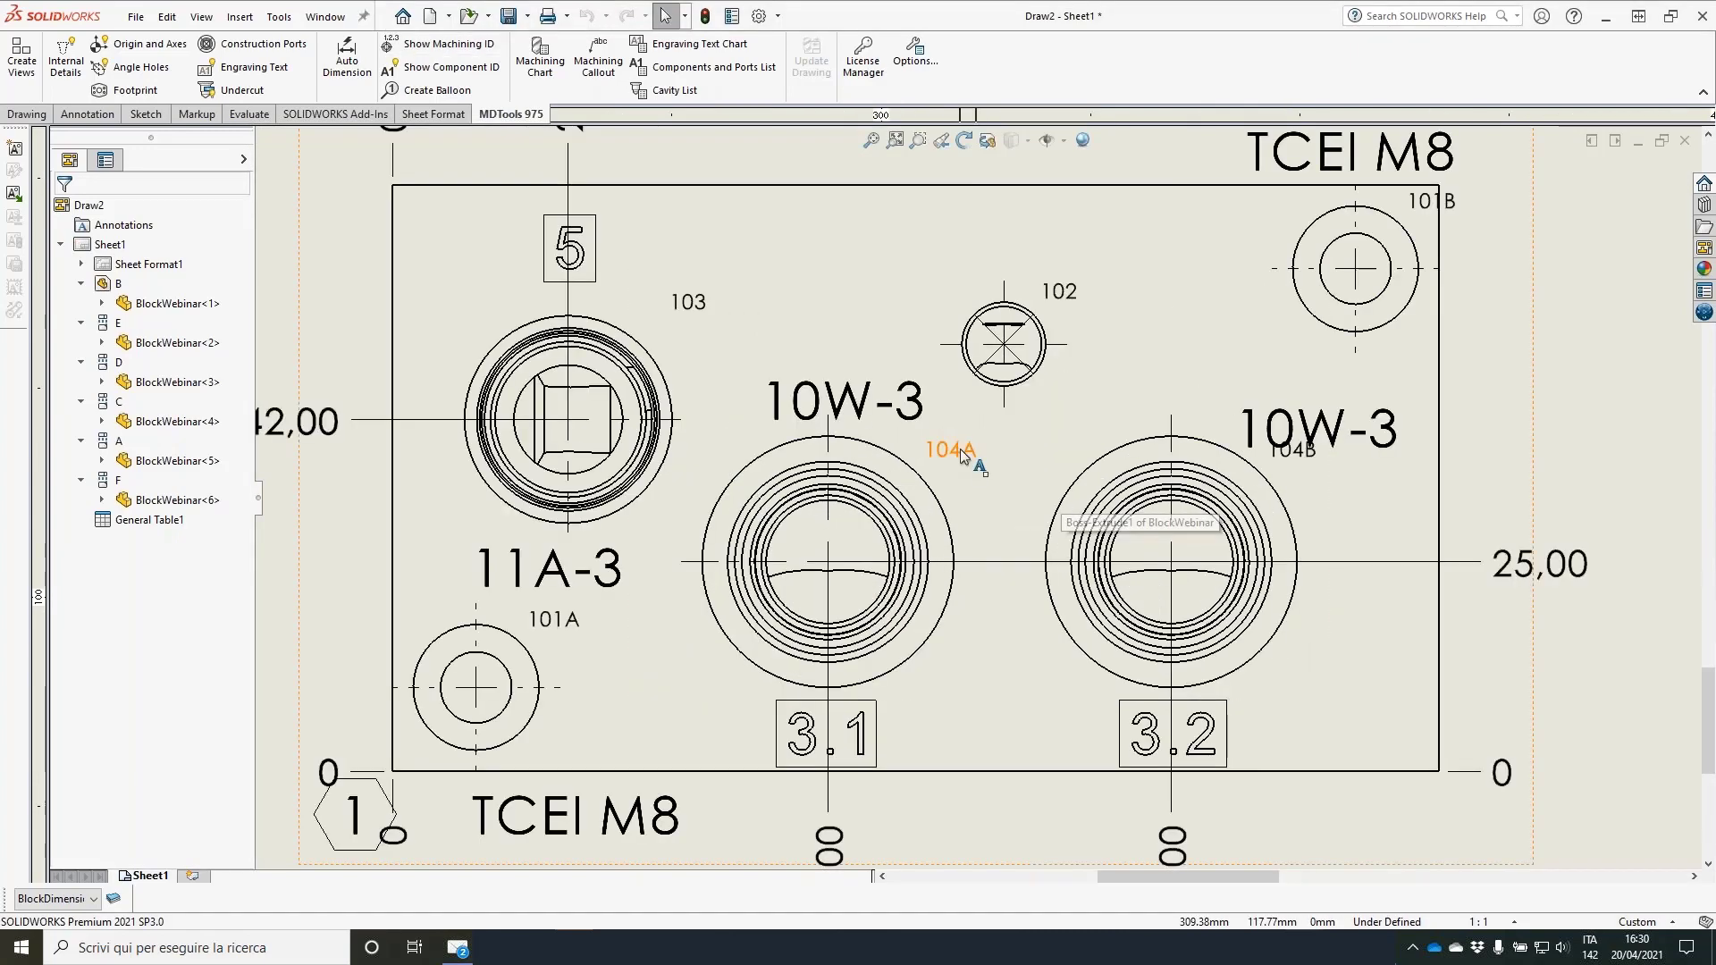
# Step: Reposition machining IDs 104A, 104B, 101A and 103 and the 10W-3 name above cavity 3.2 so the face 1 texts do not overlap
pyautogui.moveTo(960, 448); pyautogui.dragTo(965, 660)
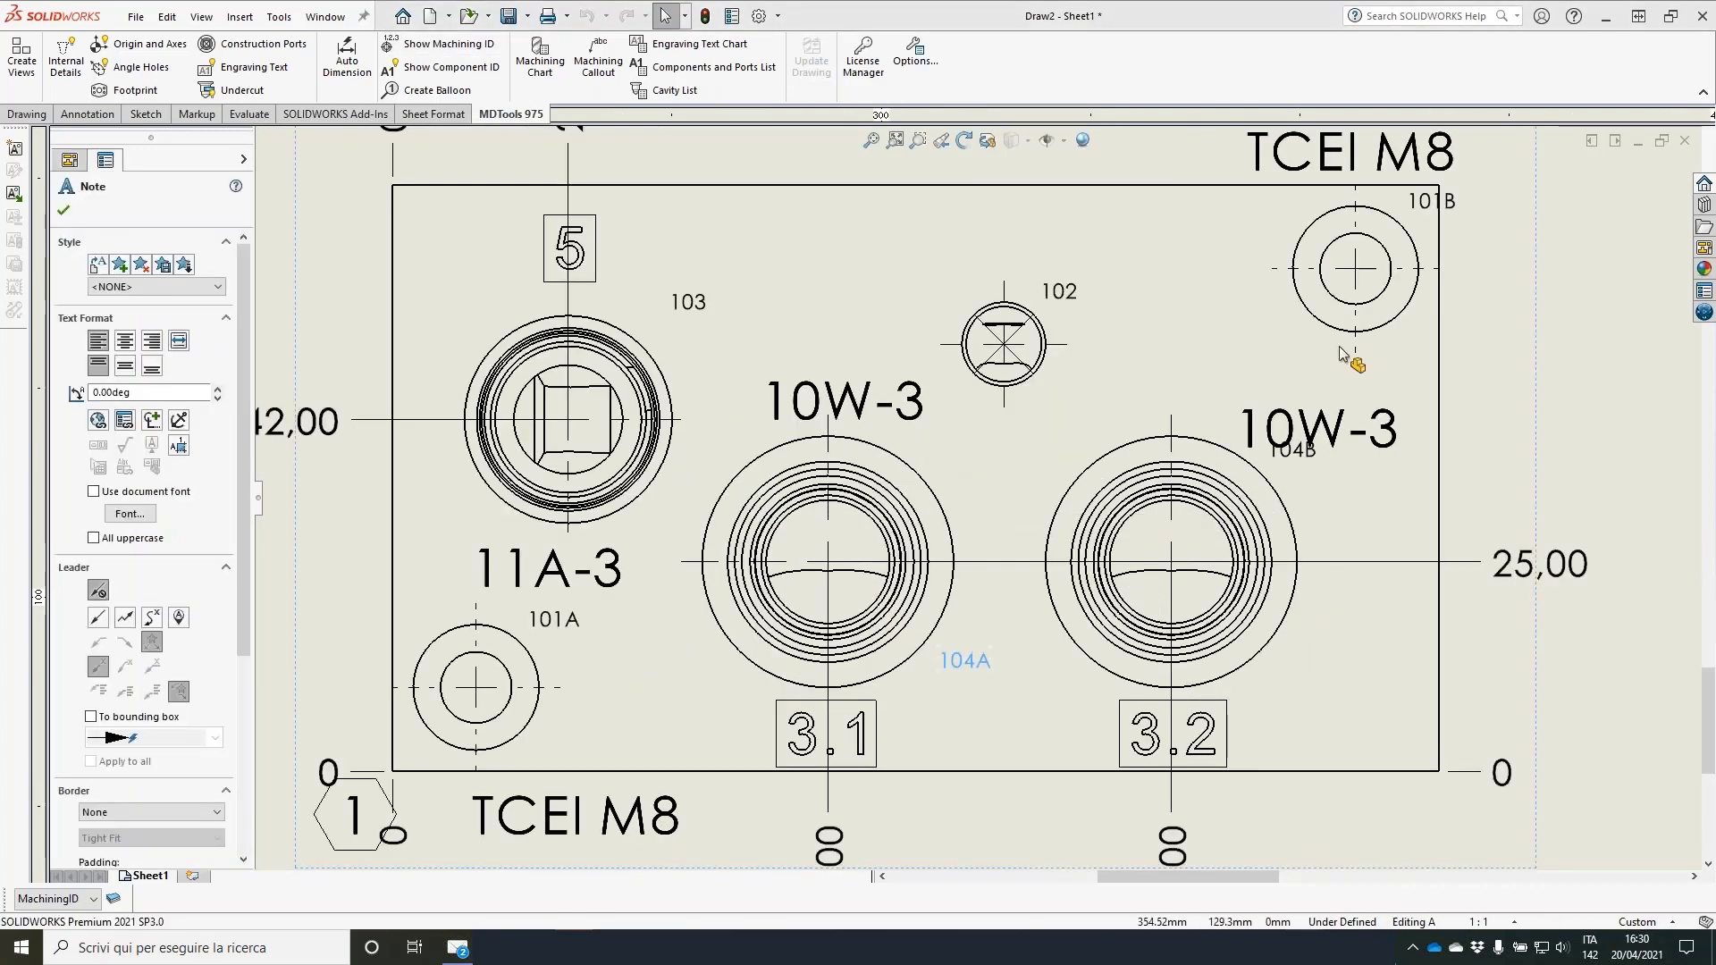
pyautogui.click(1308, 465)
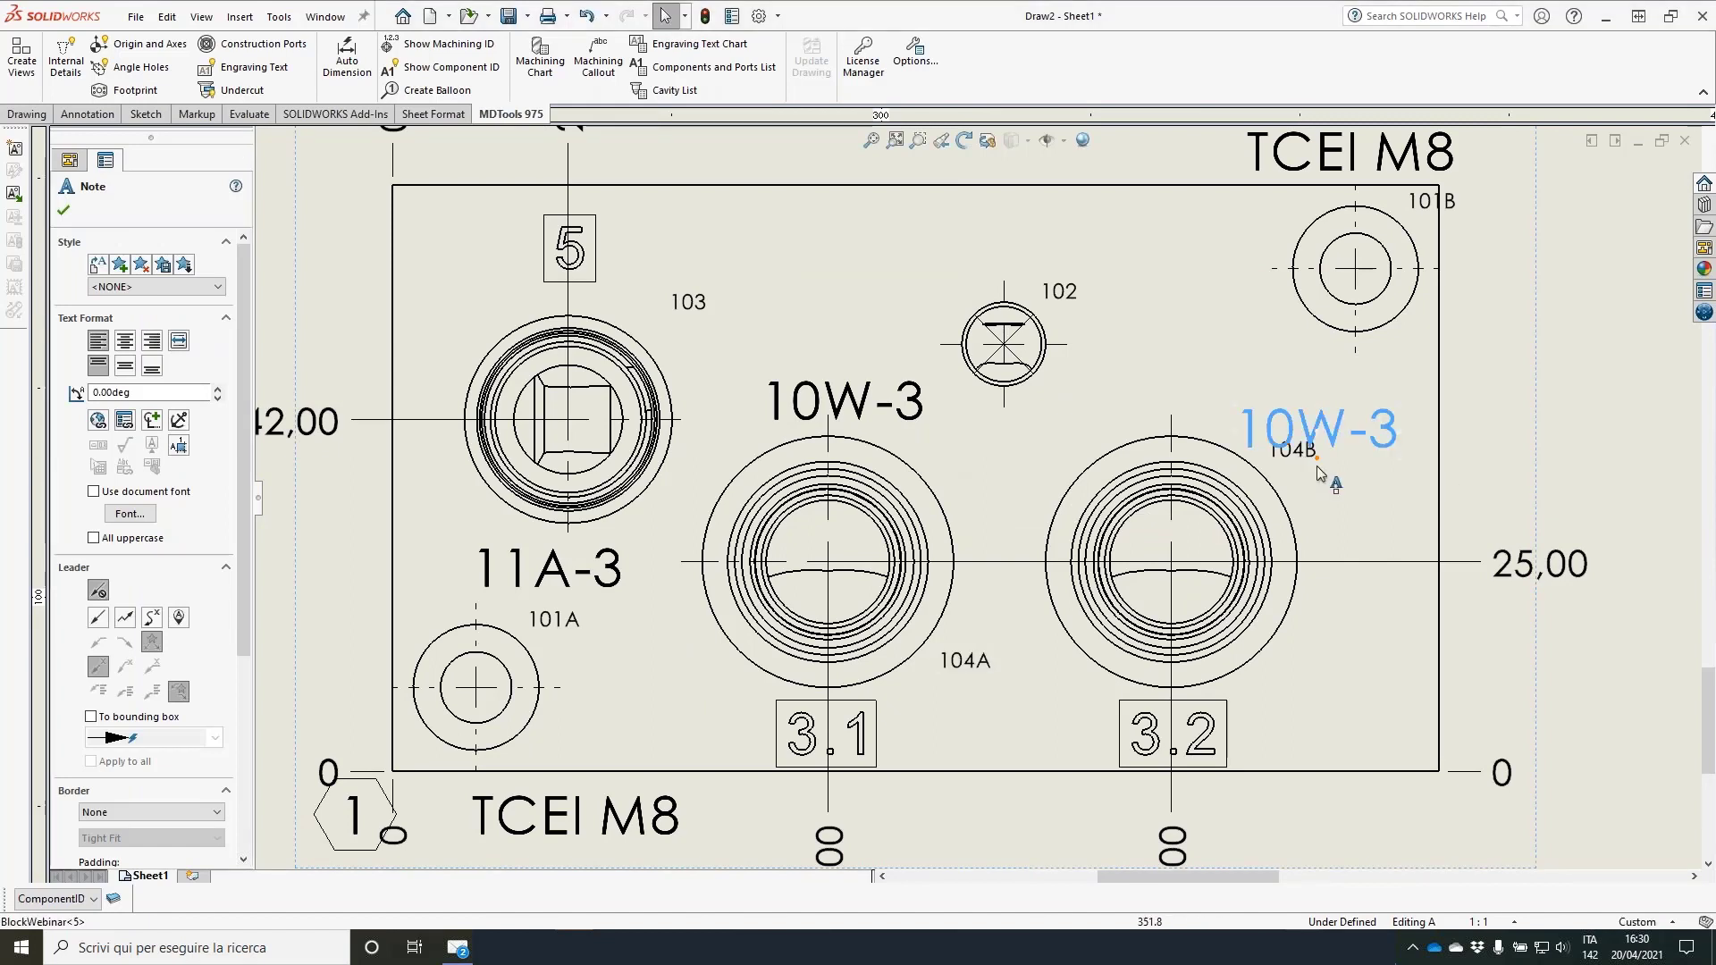
pyautogui.moveTo(1305, 400); pyautogui.dragTo(1256, 373)
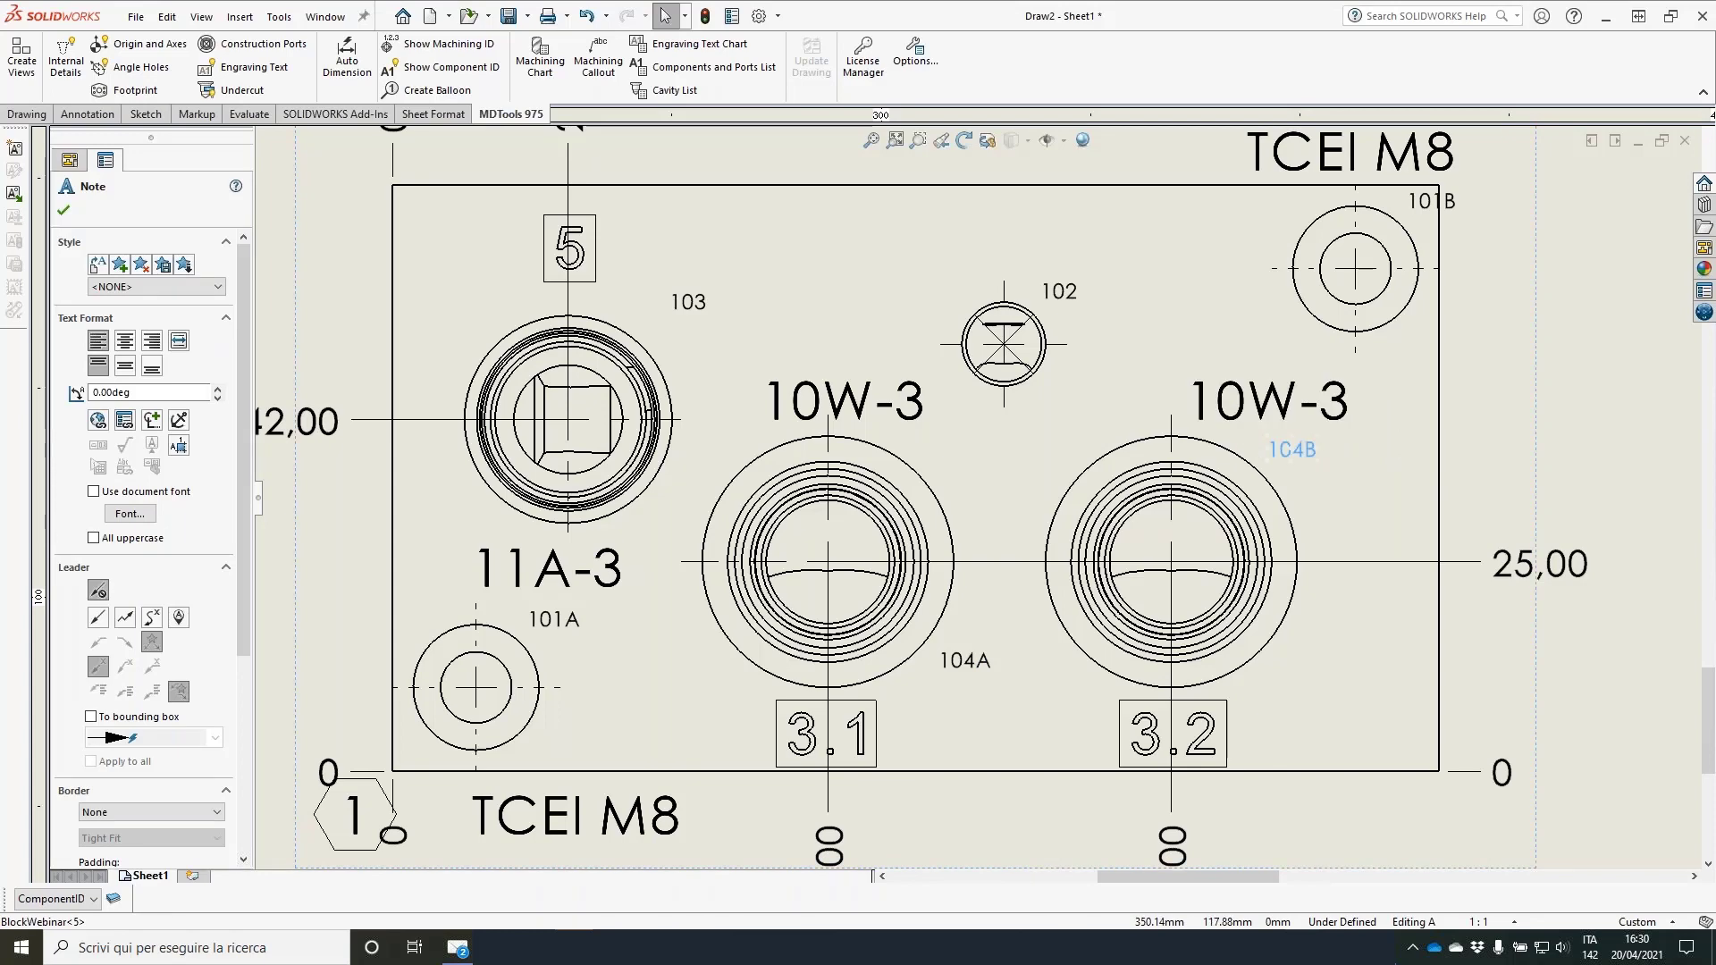
pyautogui.moveTo(1301, 449); pyautogui.dragTo(1323, 648)
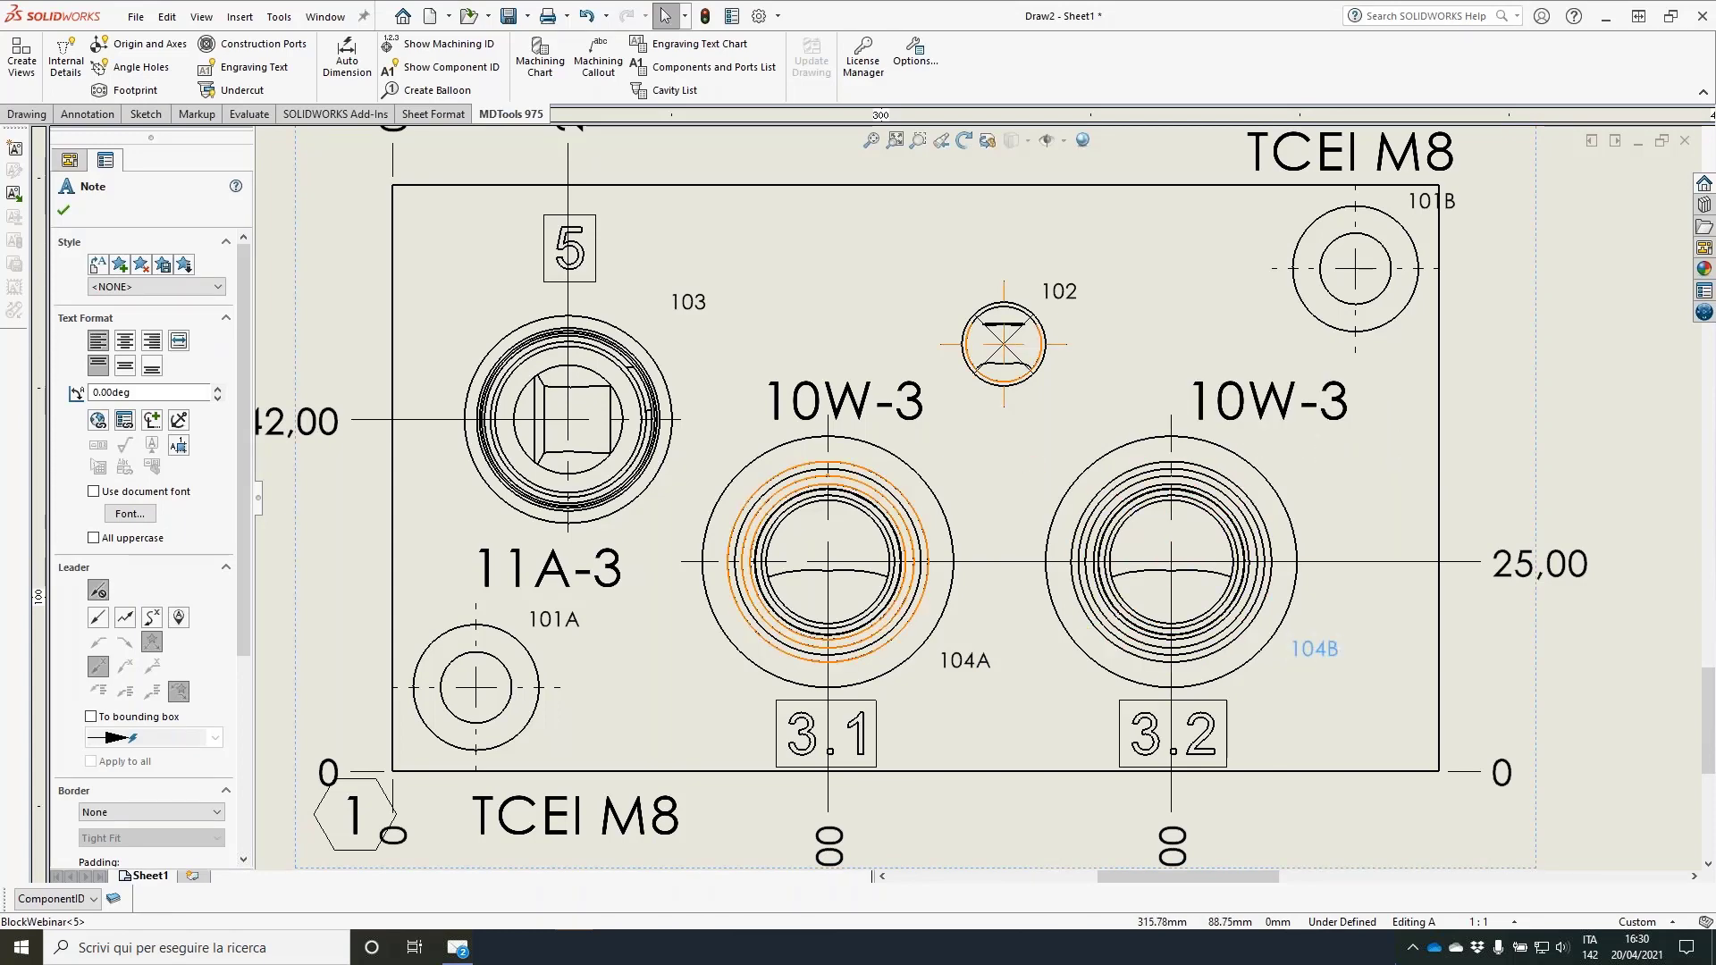
pyautogui.moveTo(565, 629); pyautogui.dragTo(577, 753)
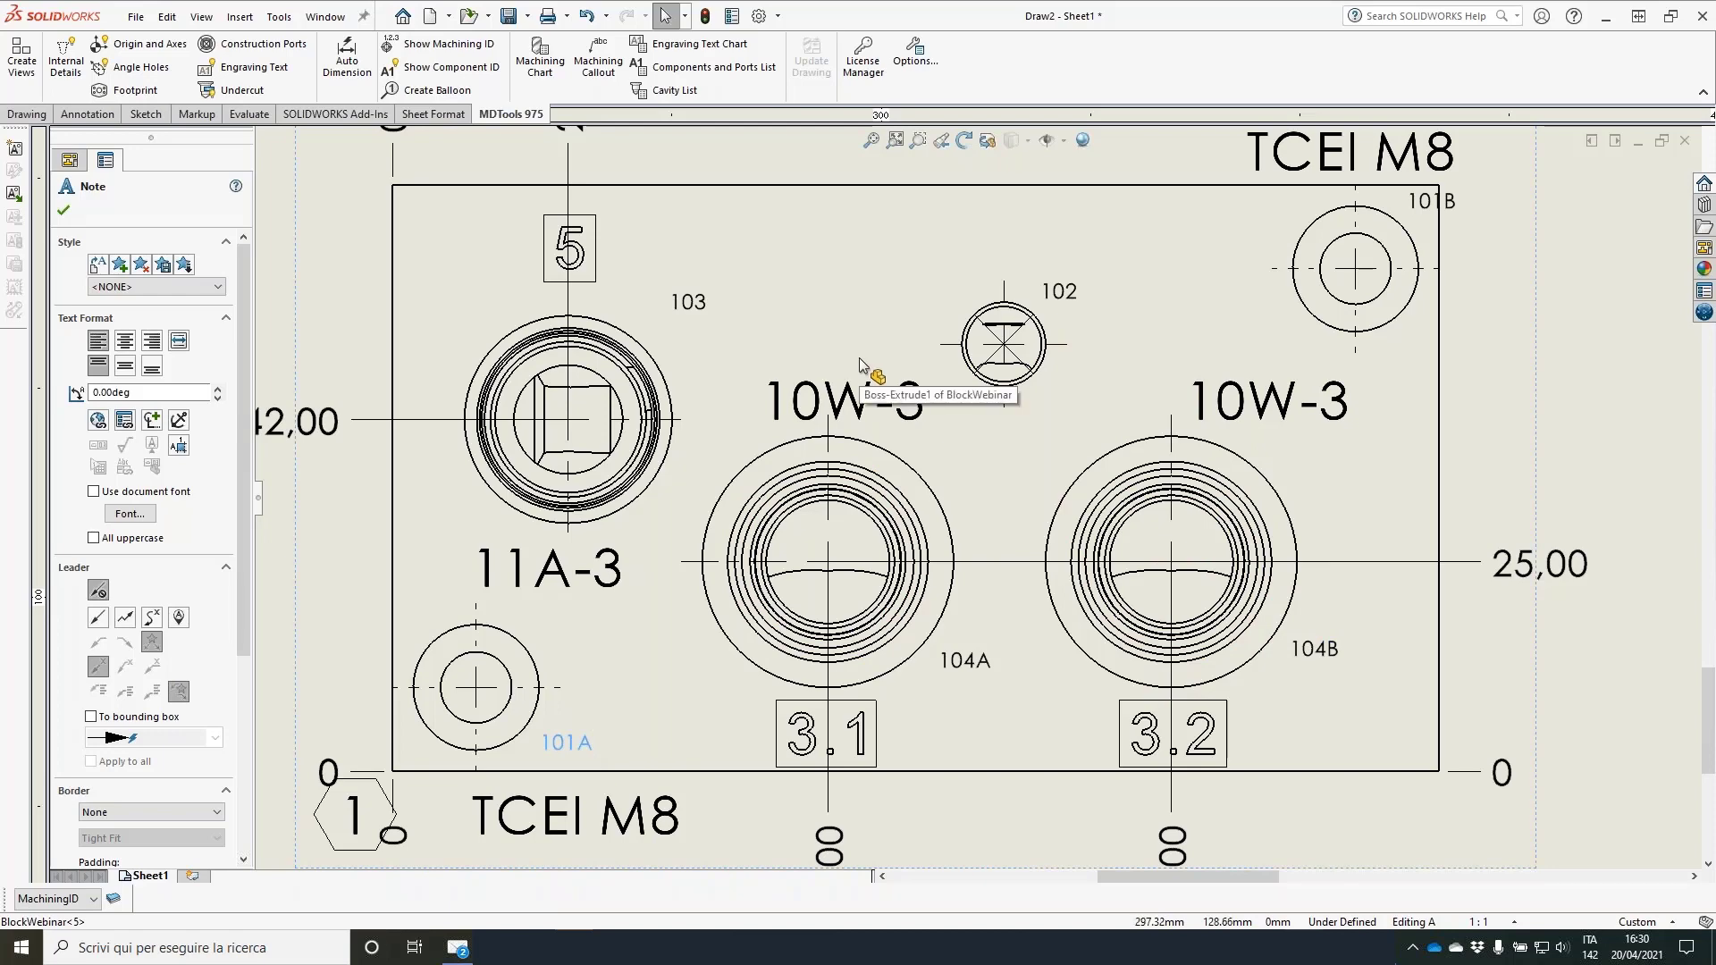
pyautogui.moveTo(683, 307); pyautogui.dragTo(458, 324)
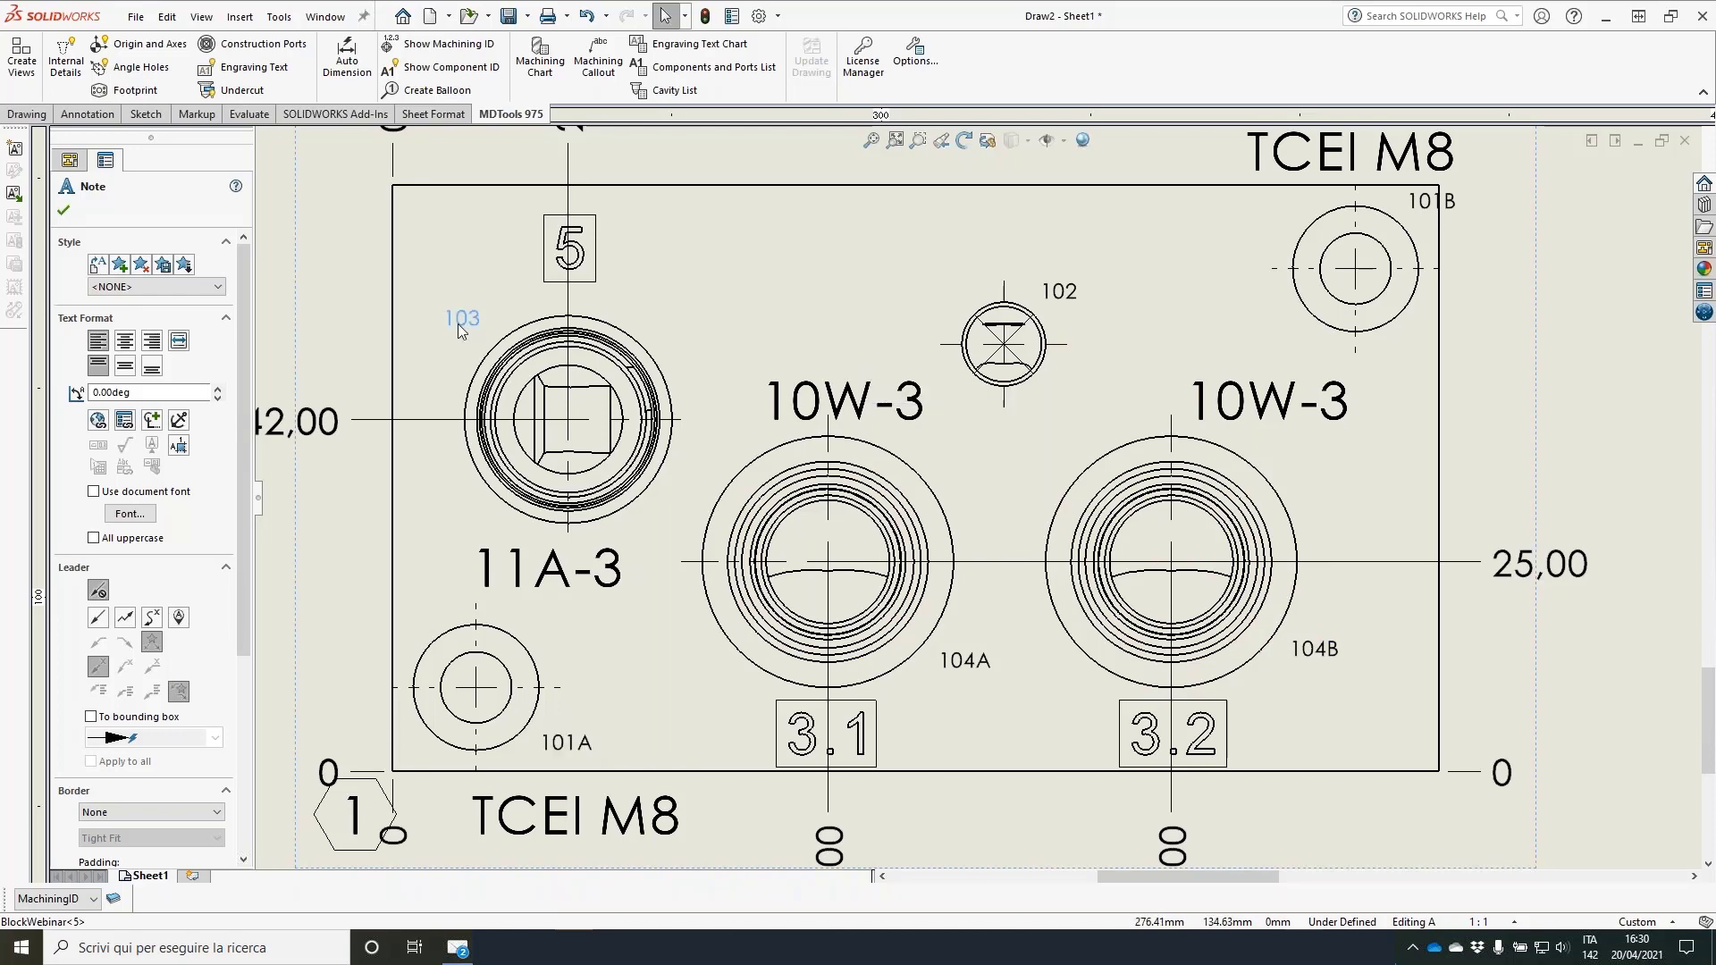
pyautogui.scroll(3, 457, 323)
pyautogui.click(1063, 184)
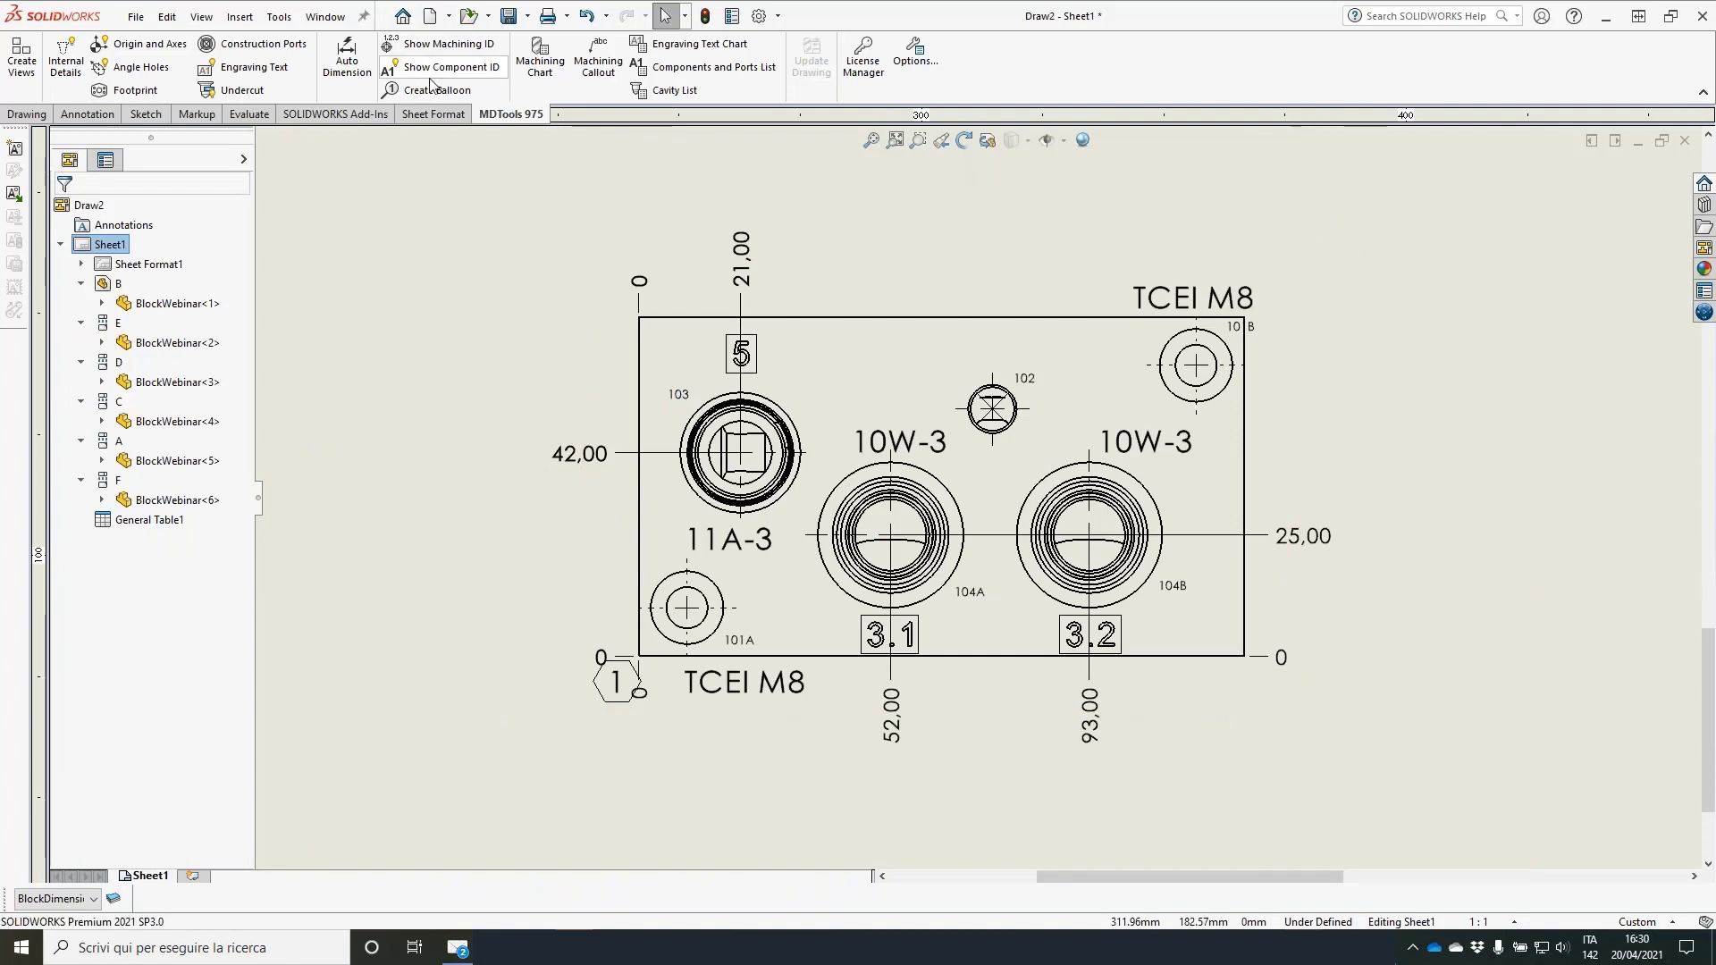
# Step: Insert the engraving text chart into the drawing sheet, in the free area beside the face 1 view
pyautogui.click(692, 43)
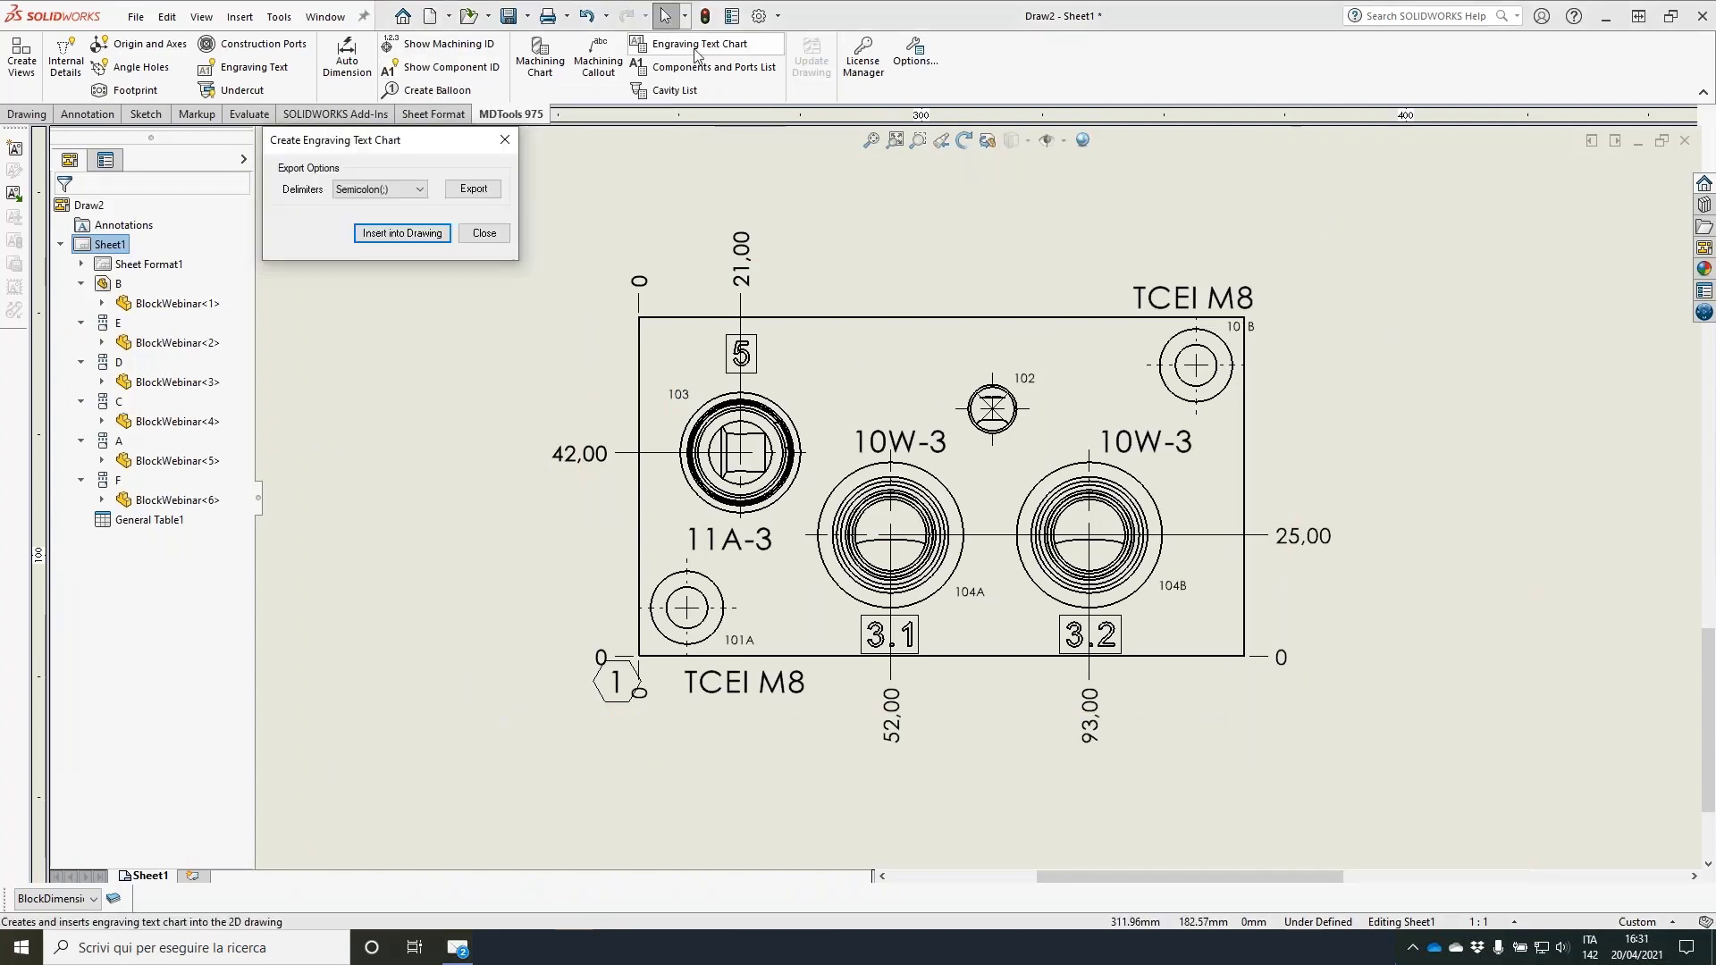
pyautogui.click(401, 232)
pyautogui.keyDown('ctrl'); pyautogui.moveTo(1401, 577); pyautogui.dragTo(856, 260, button='middle'); pyautogui.keyUp('ctrl')
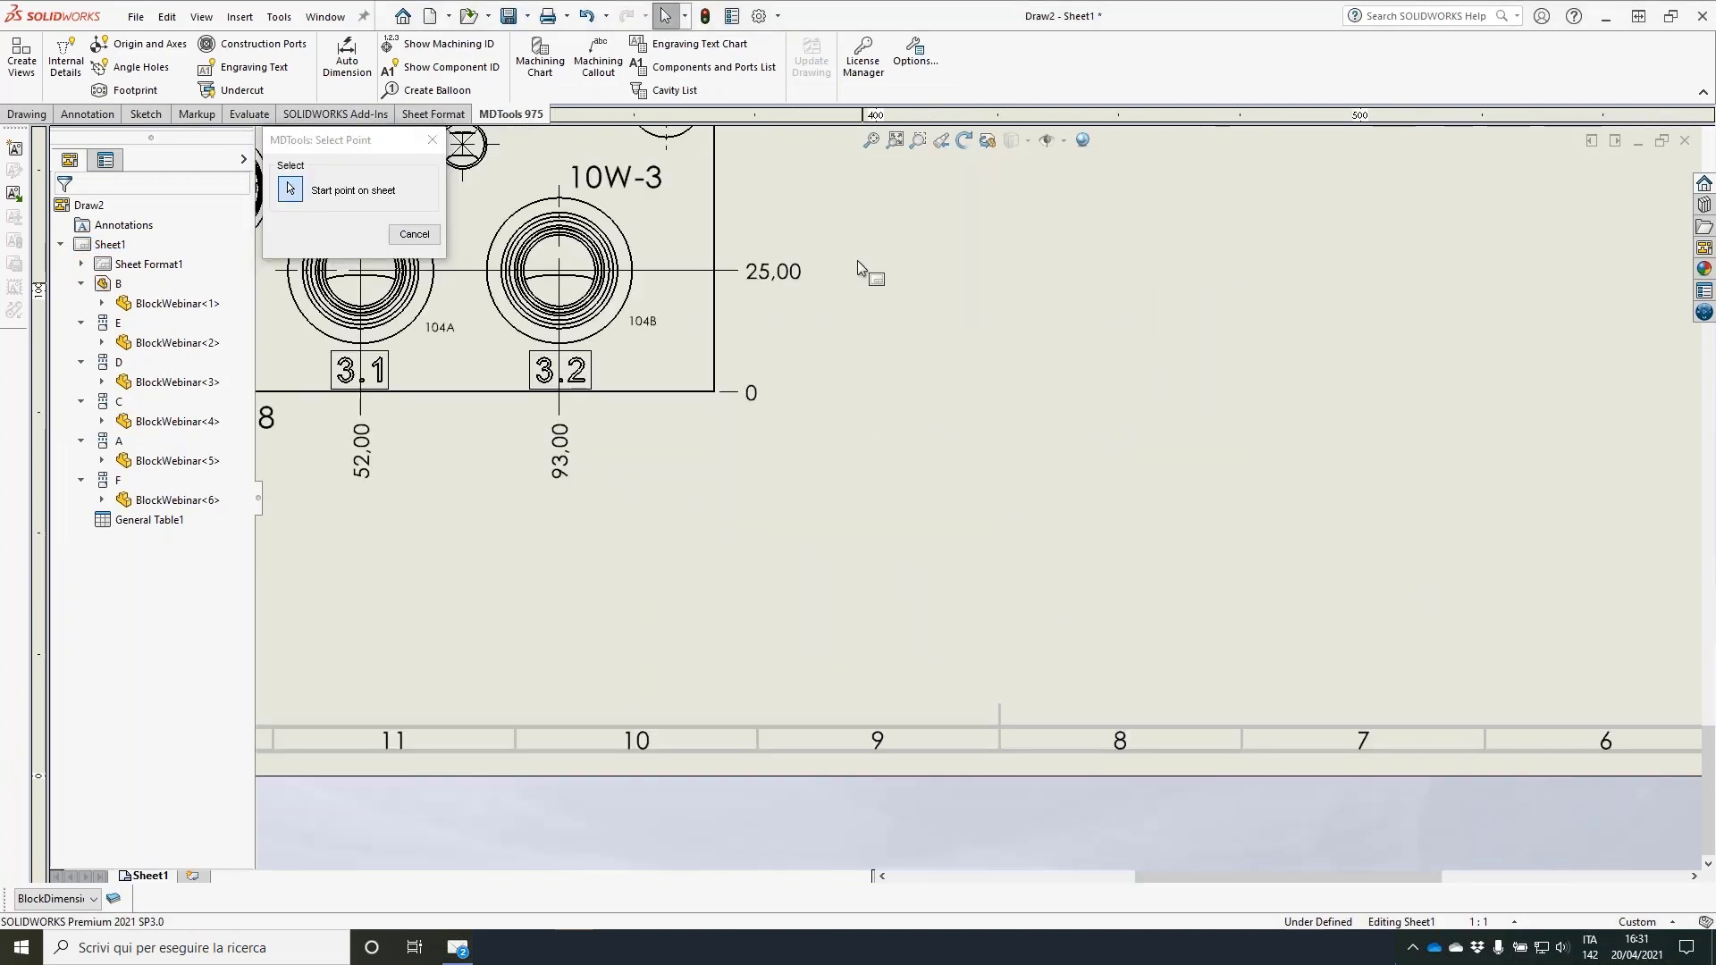
pyautogui.click(860, 257)
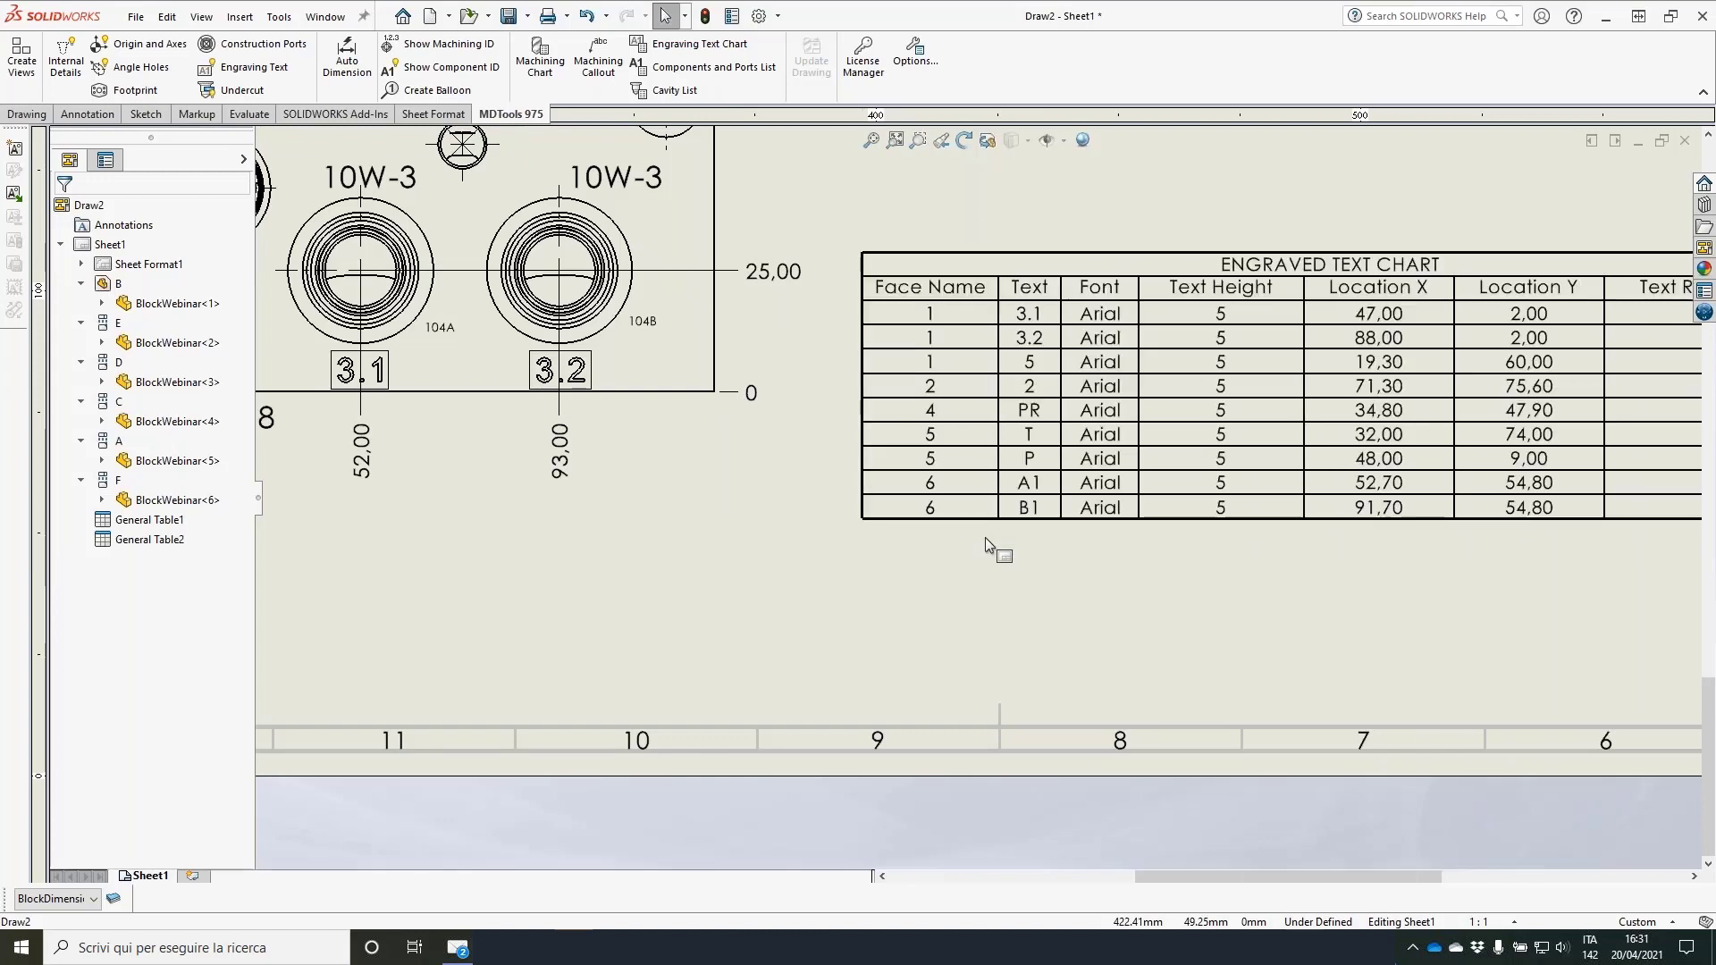
pyautogui.click(1000, 398)
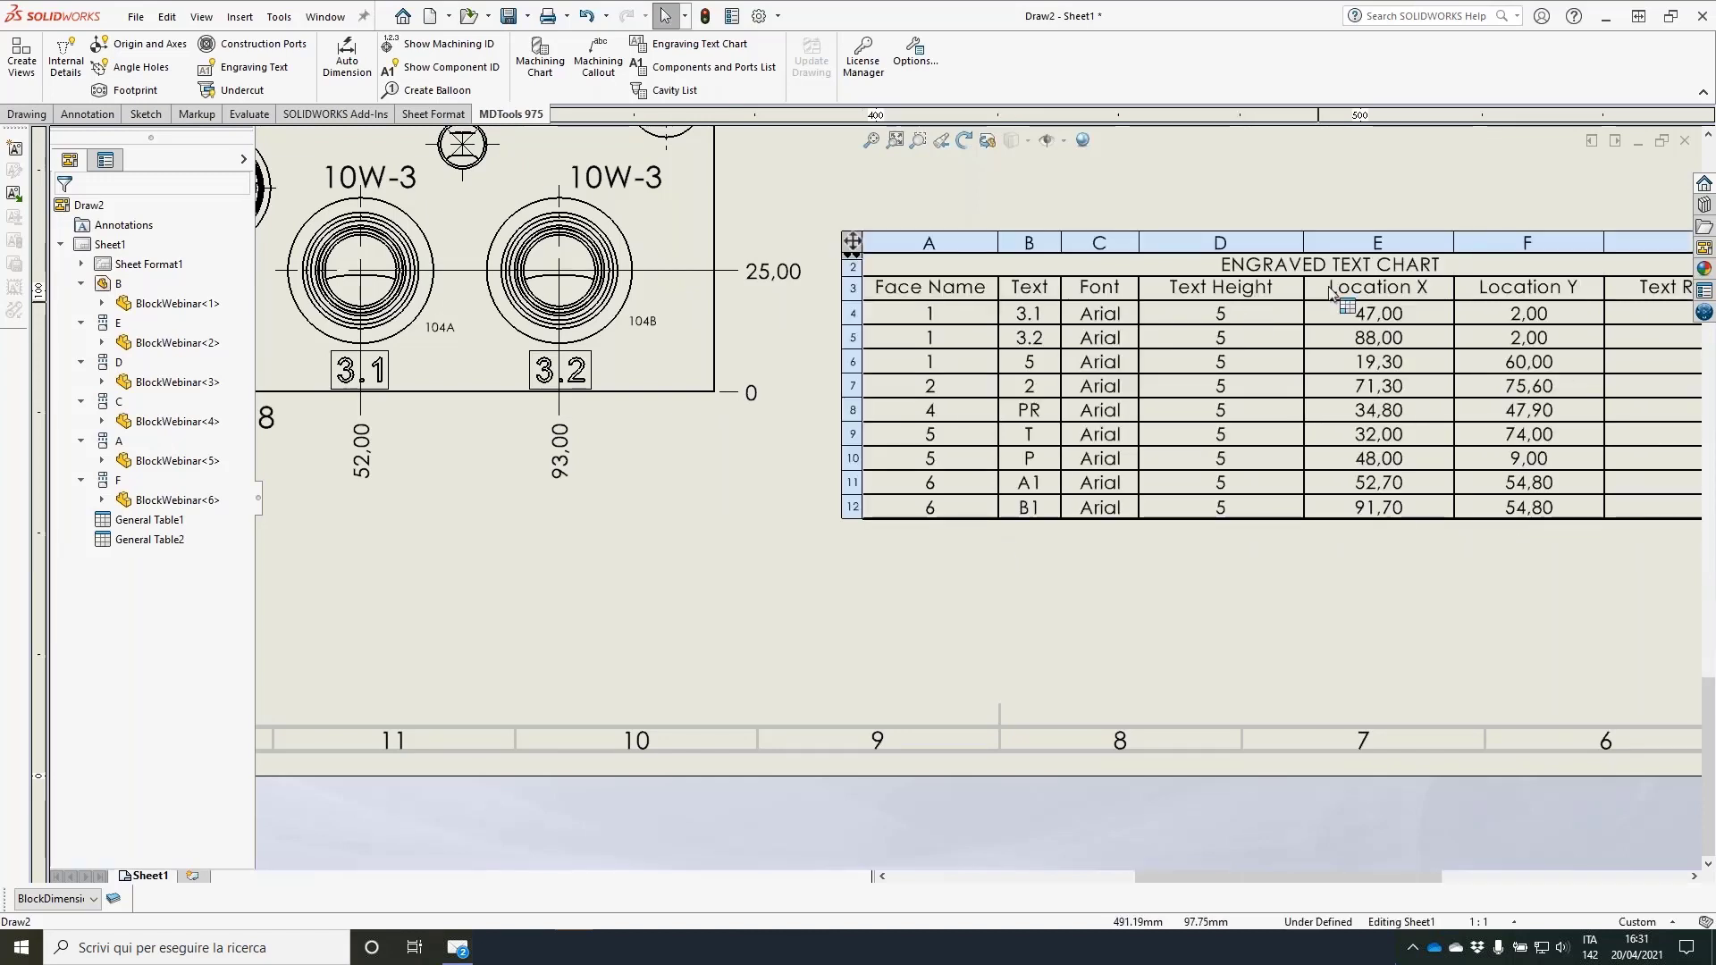
# Step: Insert the cavity list with all feature types into the free area between the port T view and the face 1 view
pyautogui.click(912, 542)
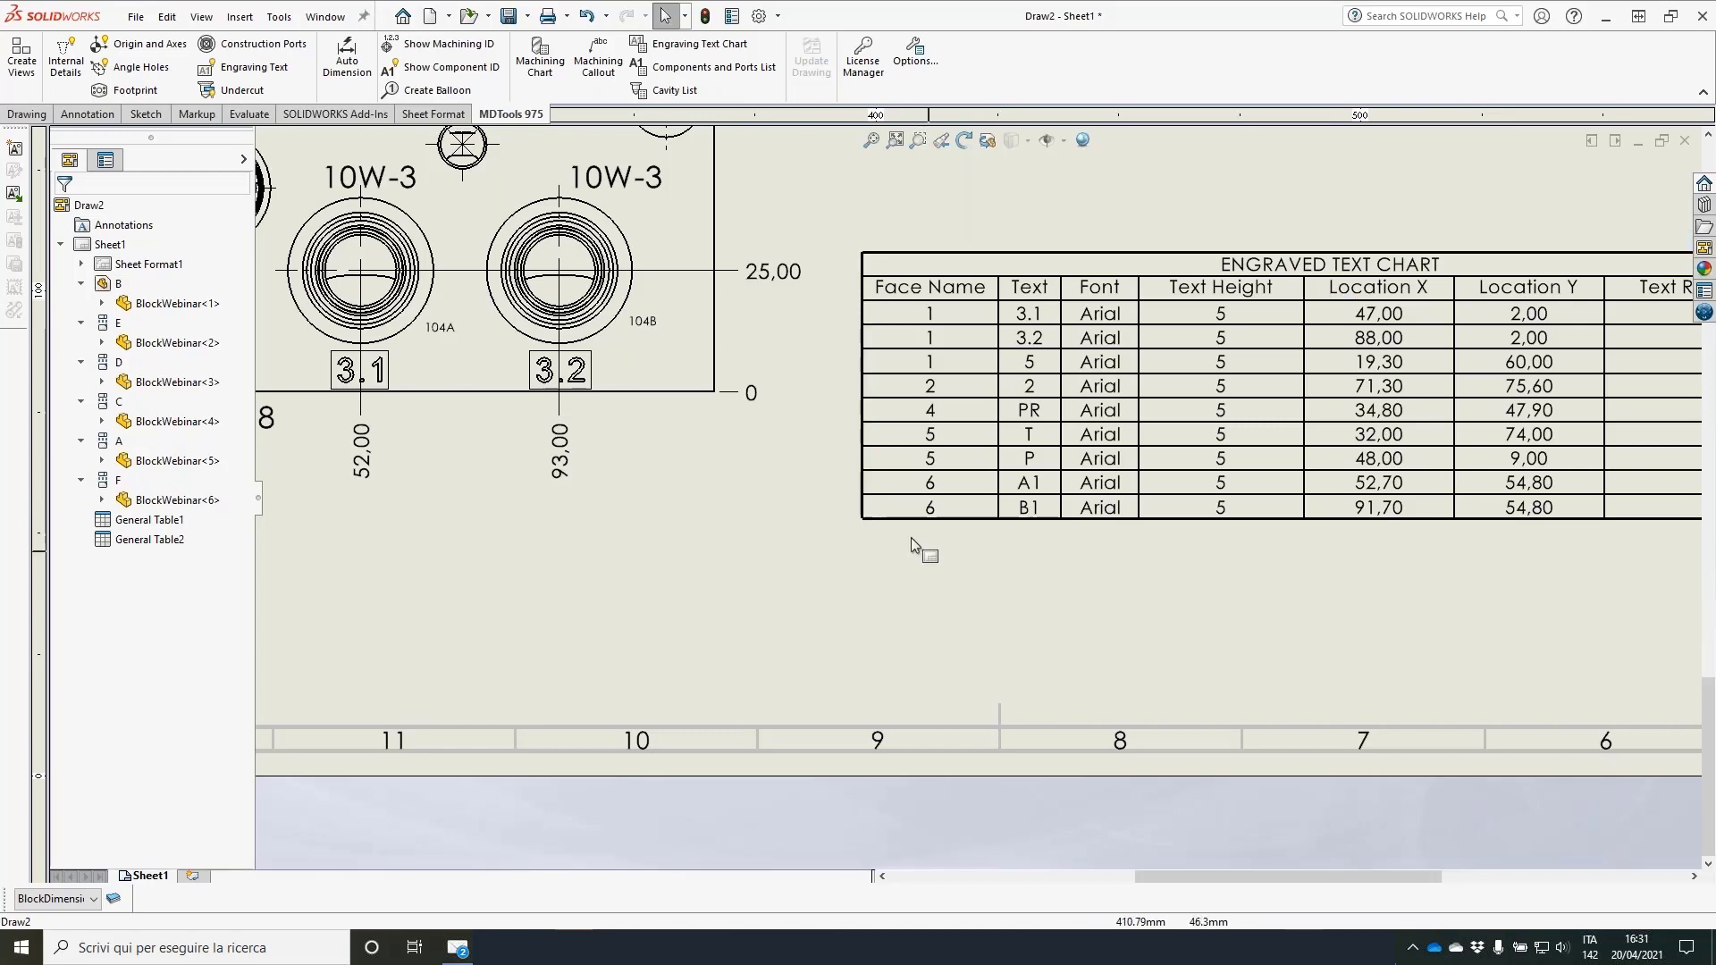
pyautogui.moveTo(839, 234)
pyautogui.scroll(2, 919, 234)
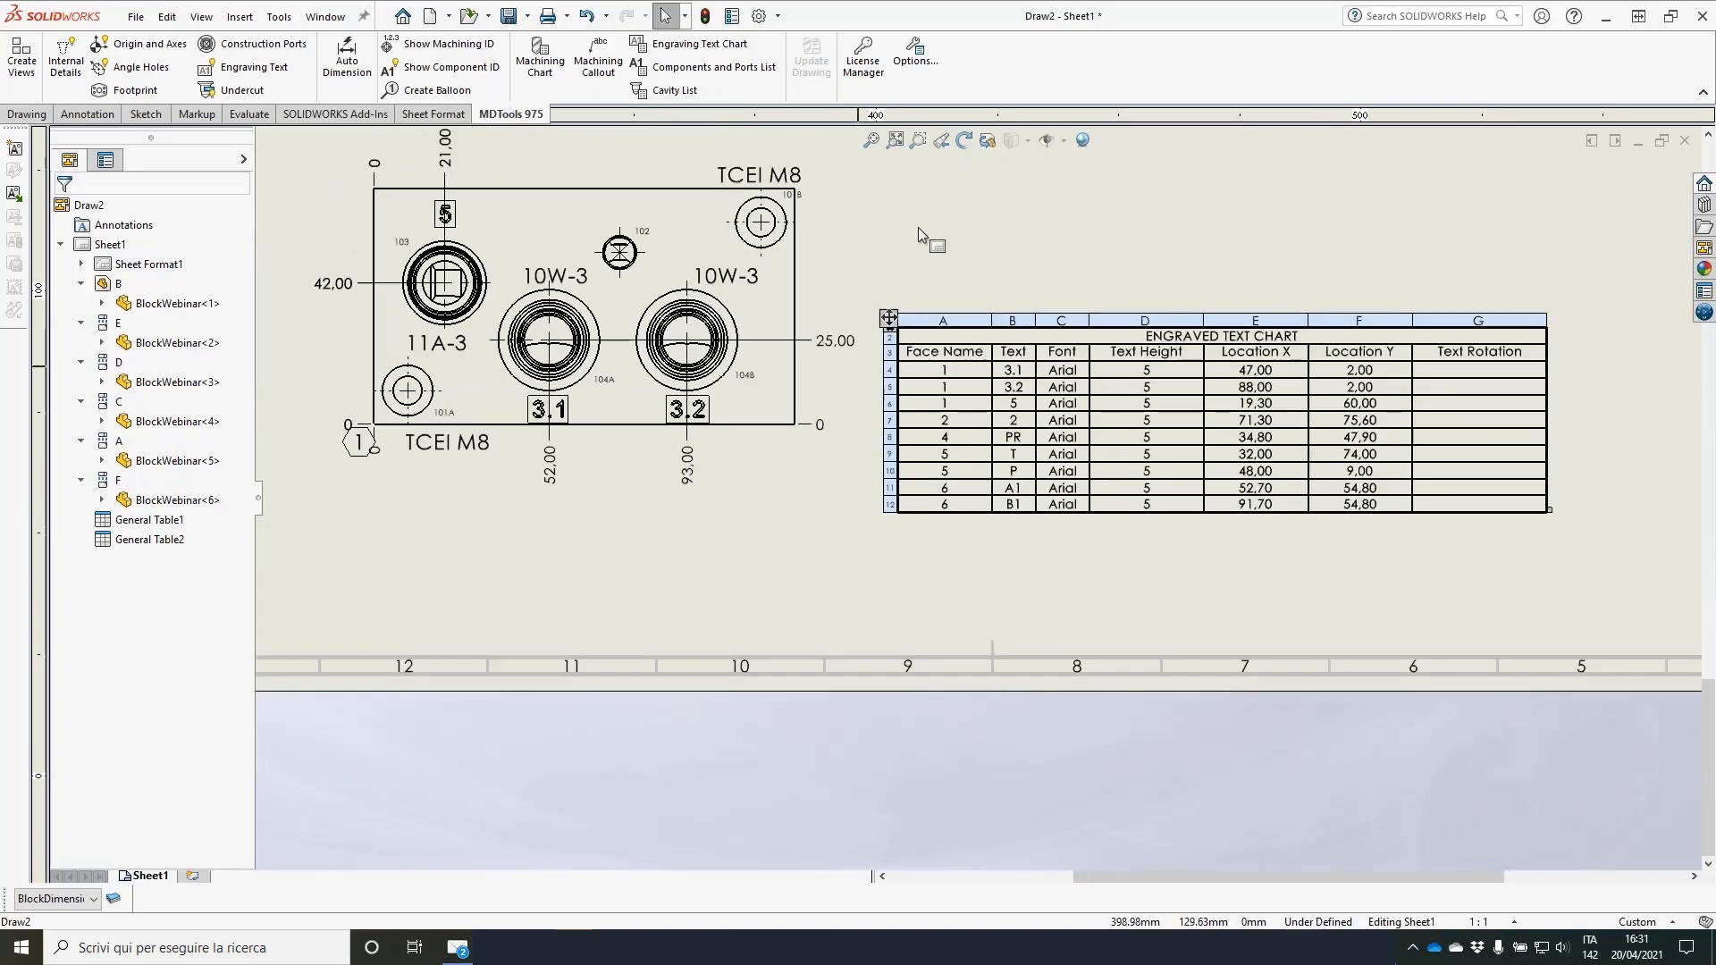
pyautogui.moveTo(1139, 469)
pyautogui.mouseDown(button='middle')
pyautogui.moveTo(1206, 483)
pyautogui.moveTo(1444, 810)
pyautogui.mouseUp(button='middle')
pyautogui.click(683, 97)
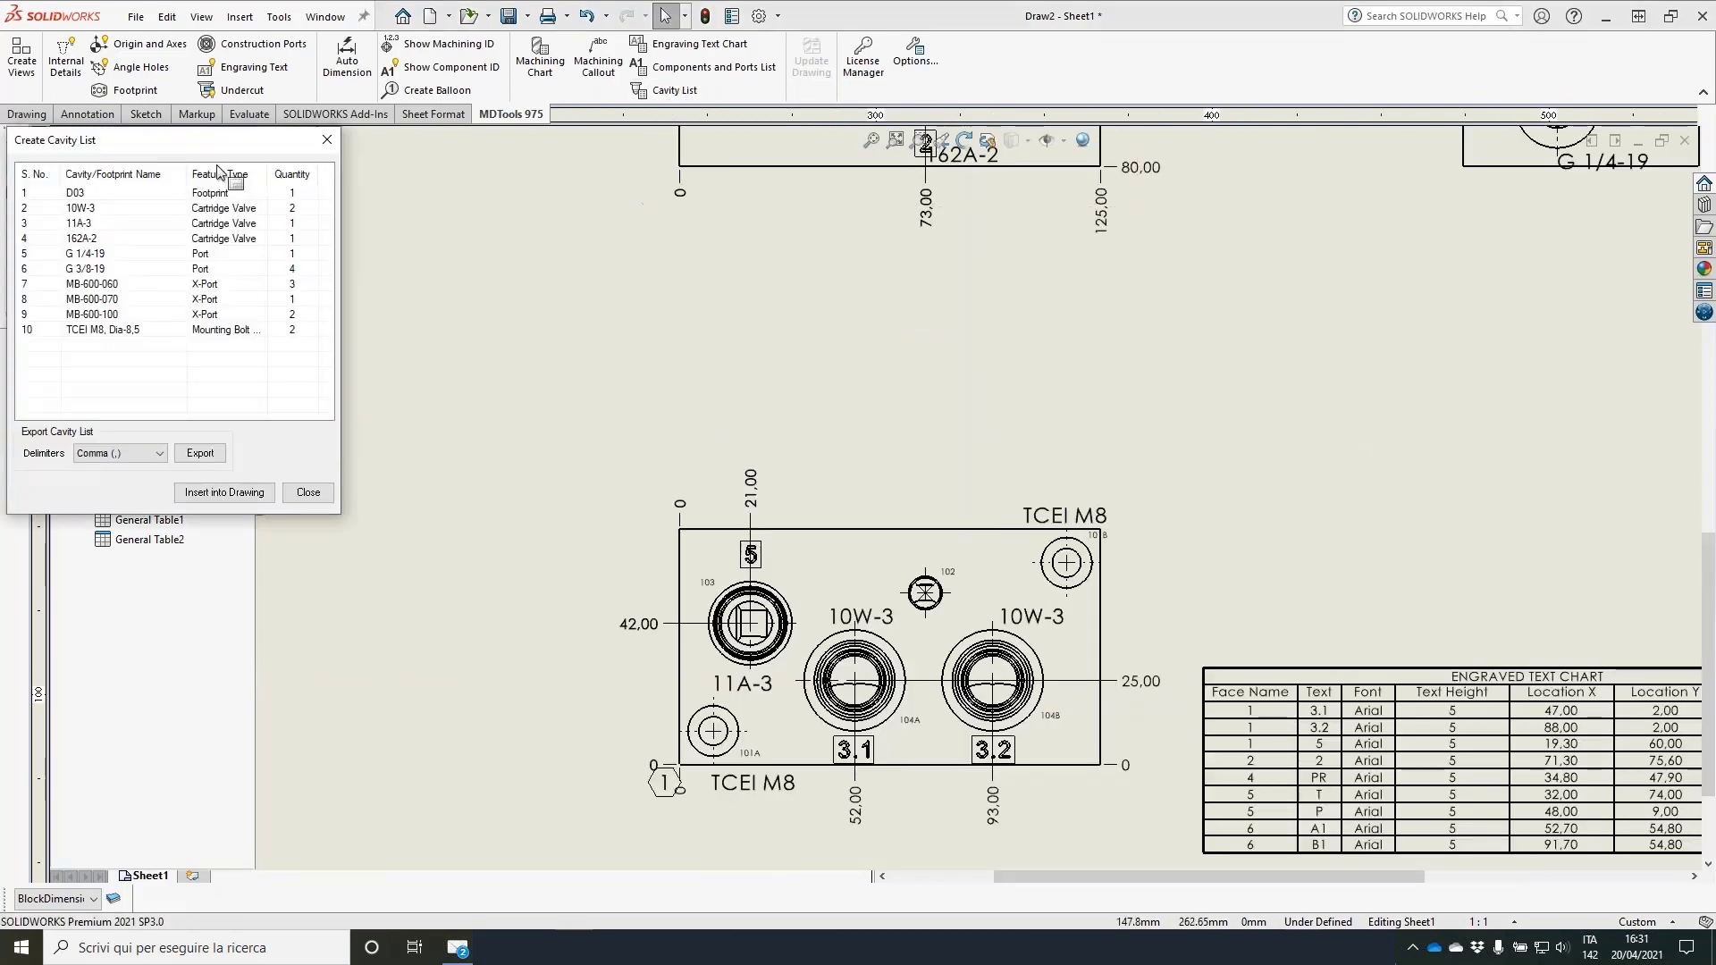
pyautogui.moveTo(197, 144); pyautogui.dragTo(371, 143)
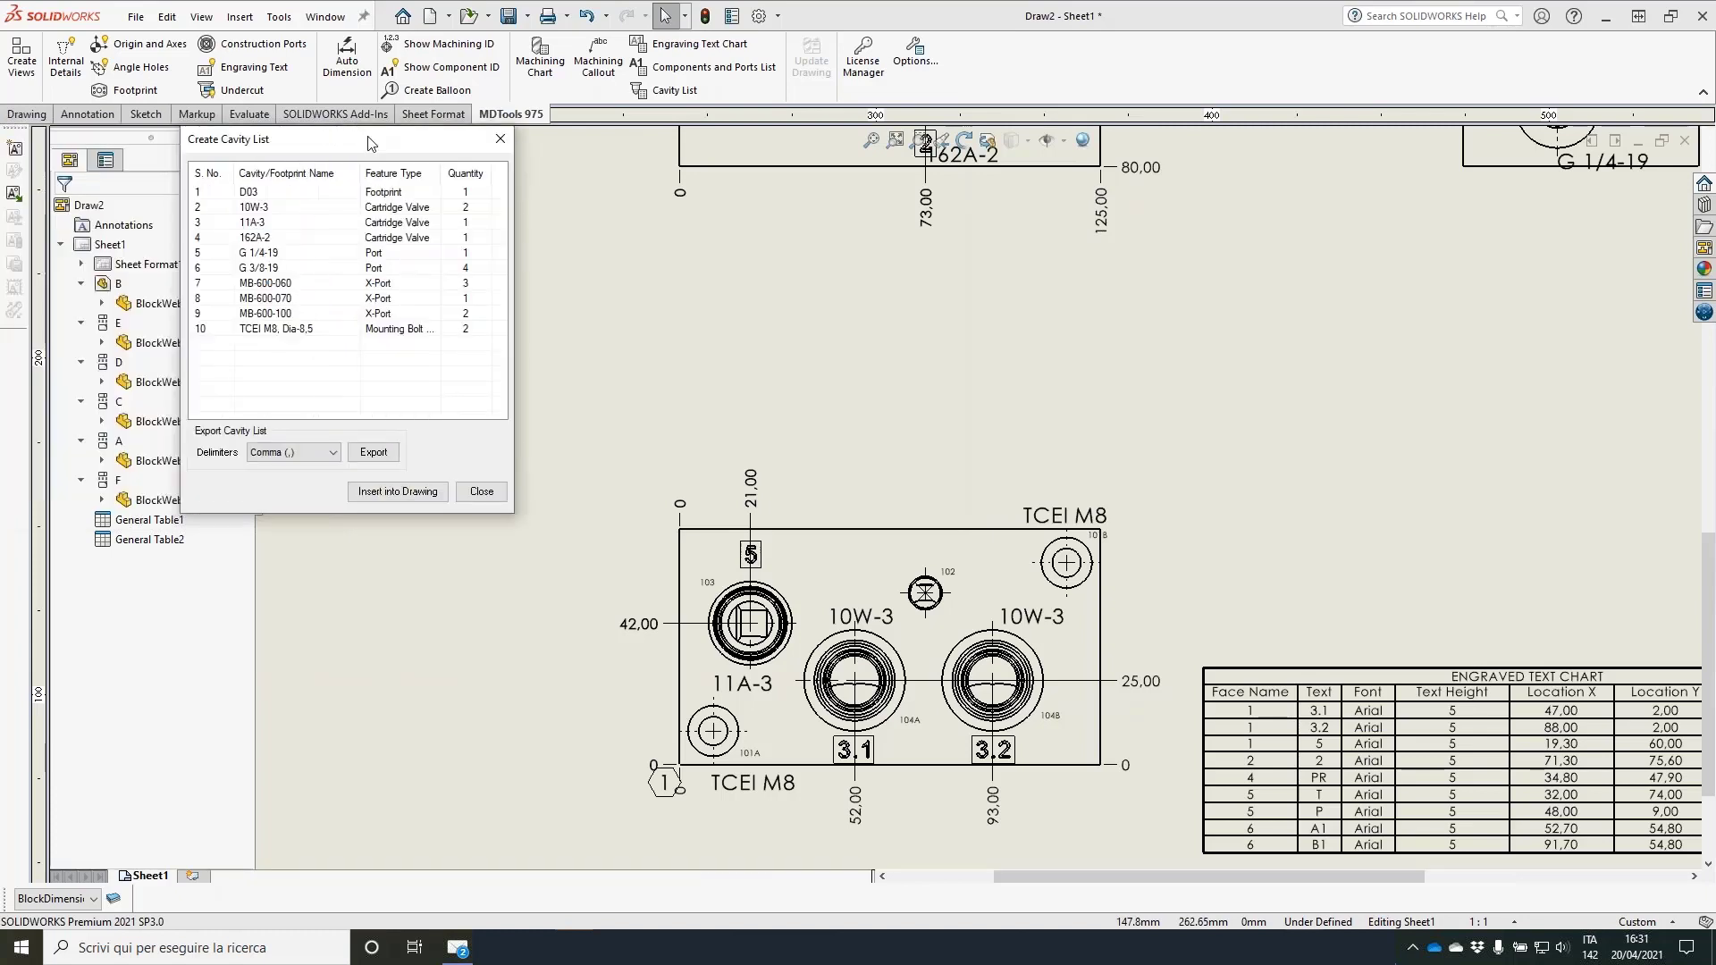
pyautogui.click(382, 501)
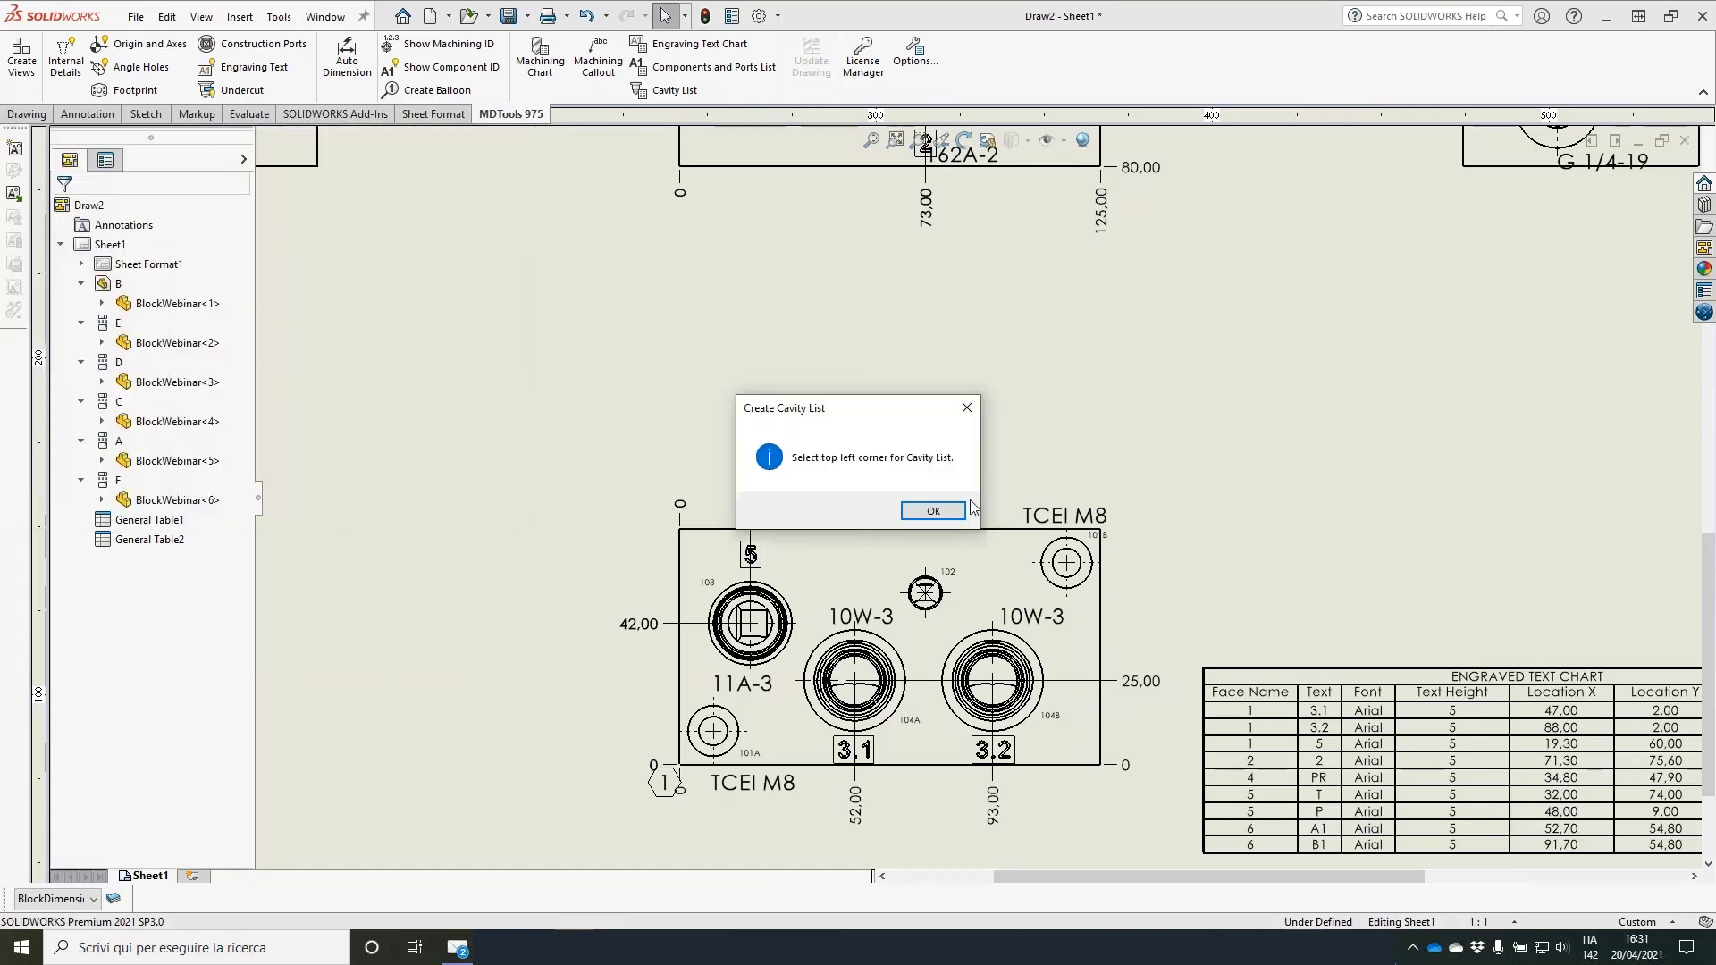
pyautogui.click(933, 510)
pyautogui.click(288, 265)
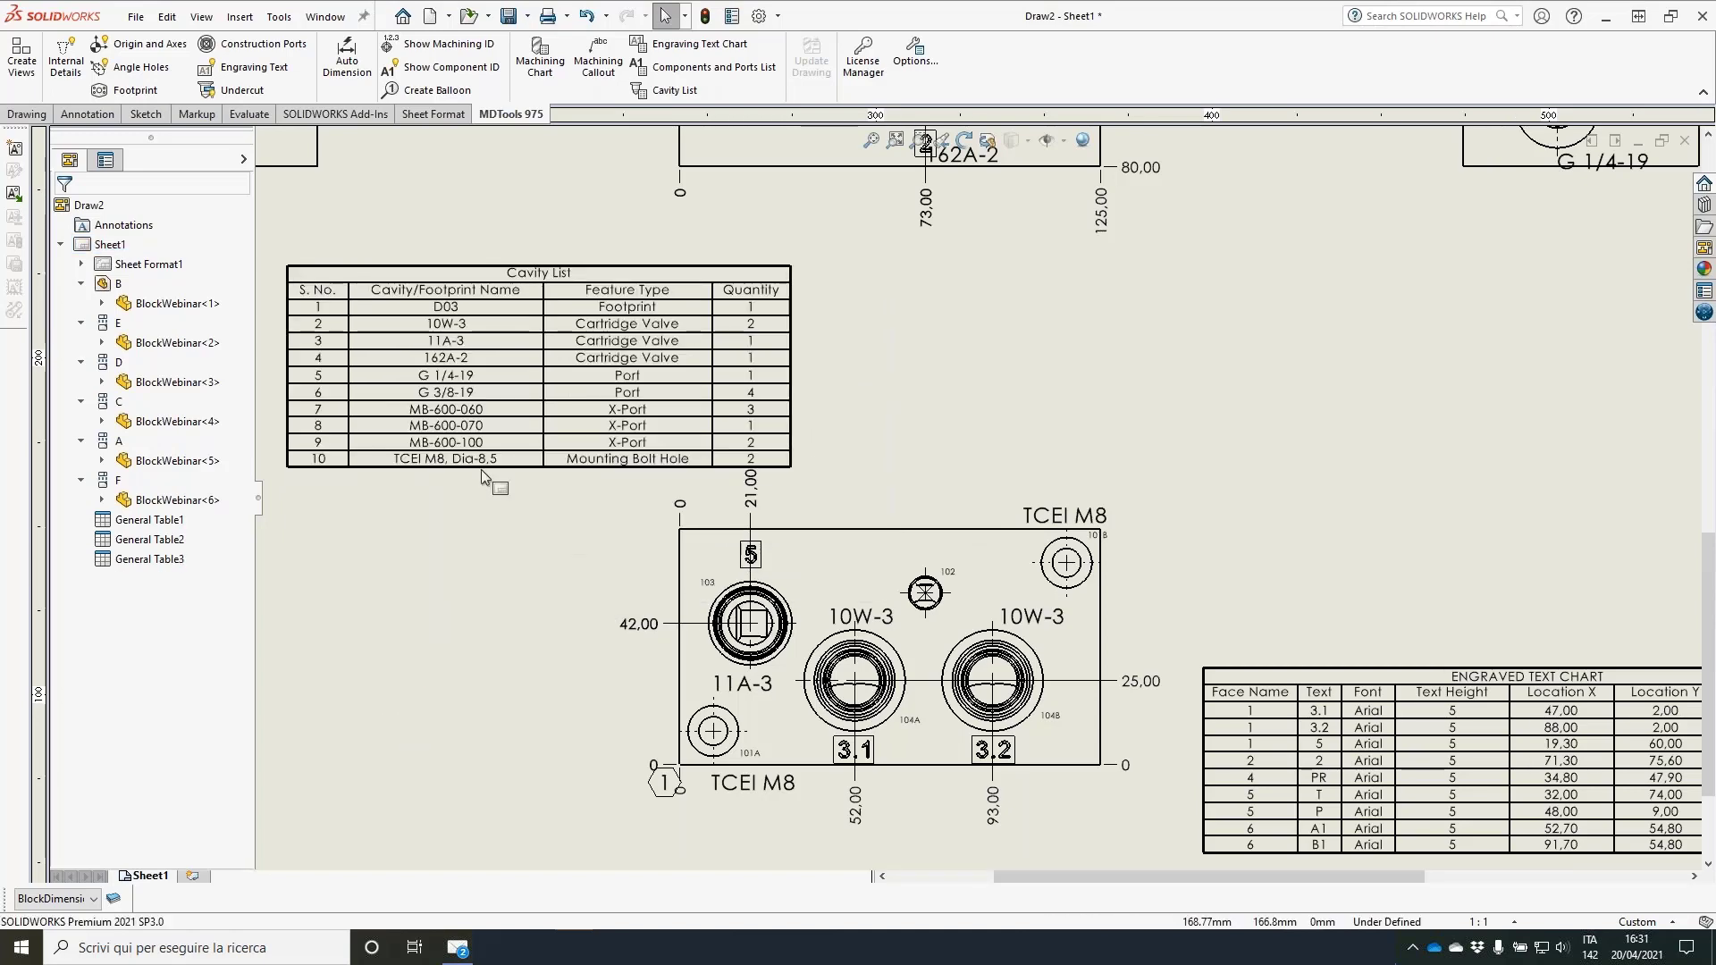
pyautogui.scroll(-2, 481, 469)
pyautogui.moveTo(745, 306); pyautogui.dragTo(351, 274)
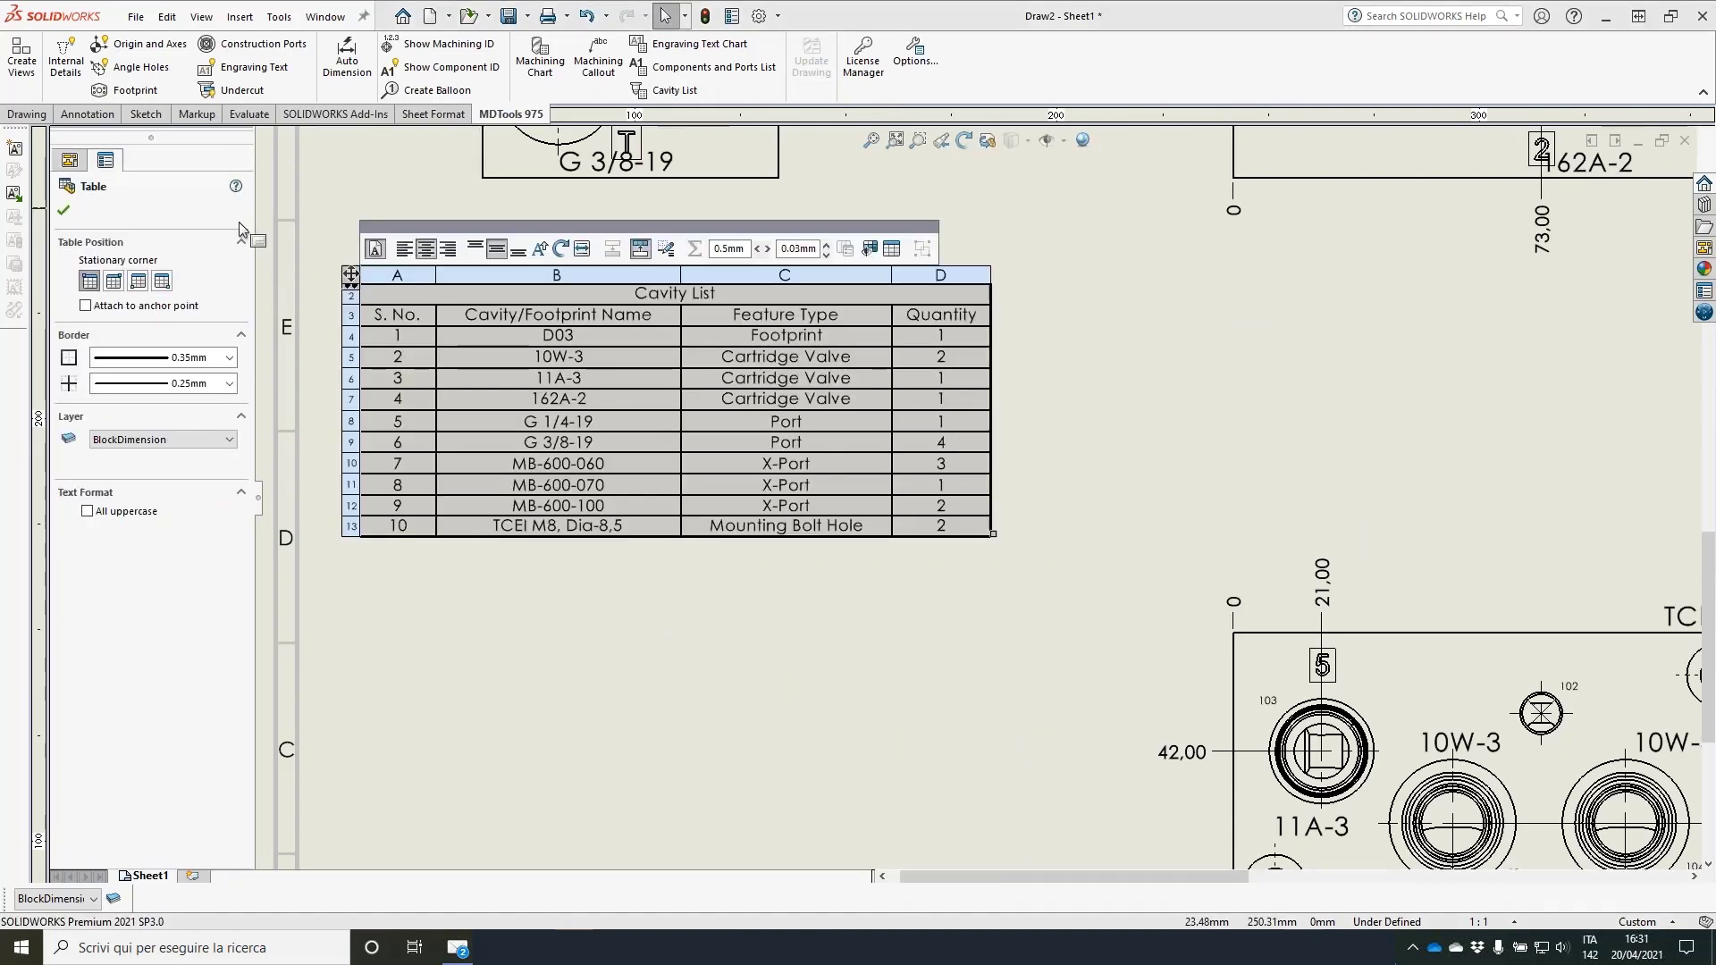
pyautogui.click(63, 211)
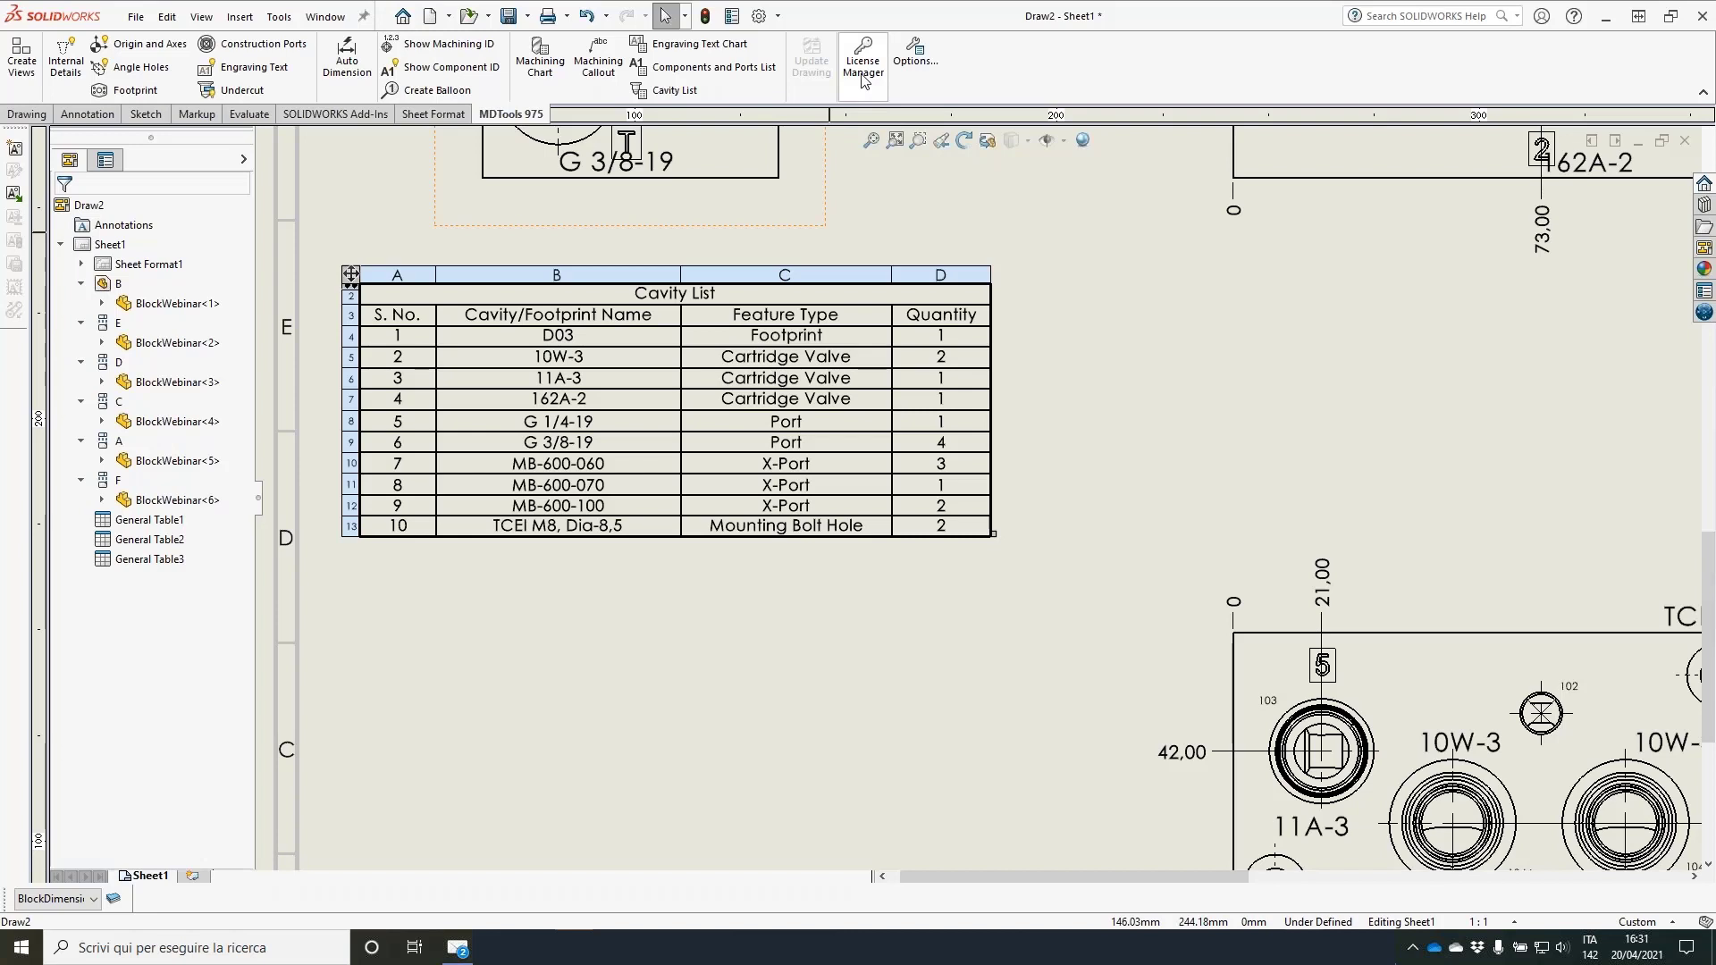
# Step: Open the cavity list options and try switching the Serial Number and Feature Type columns off and back on
pyautogui.click(915, 59)
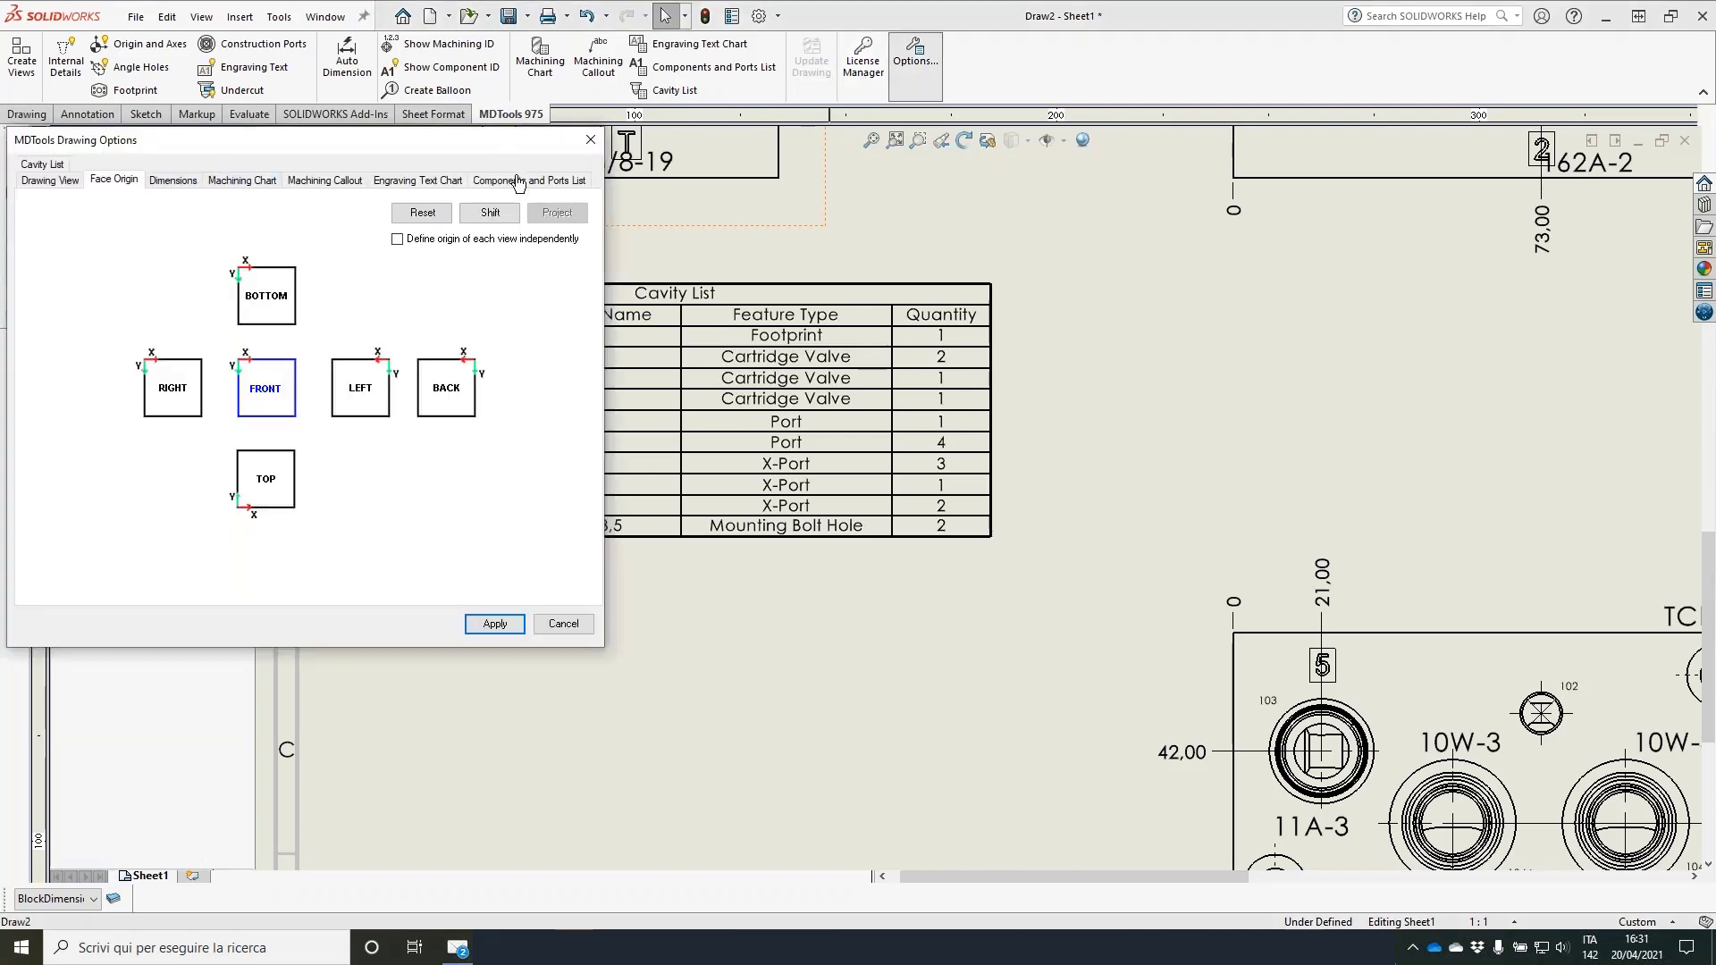
pyautogui.click(42, 178)
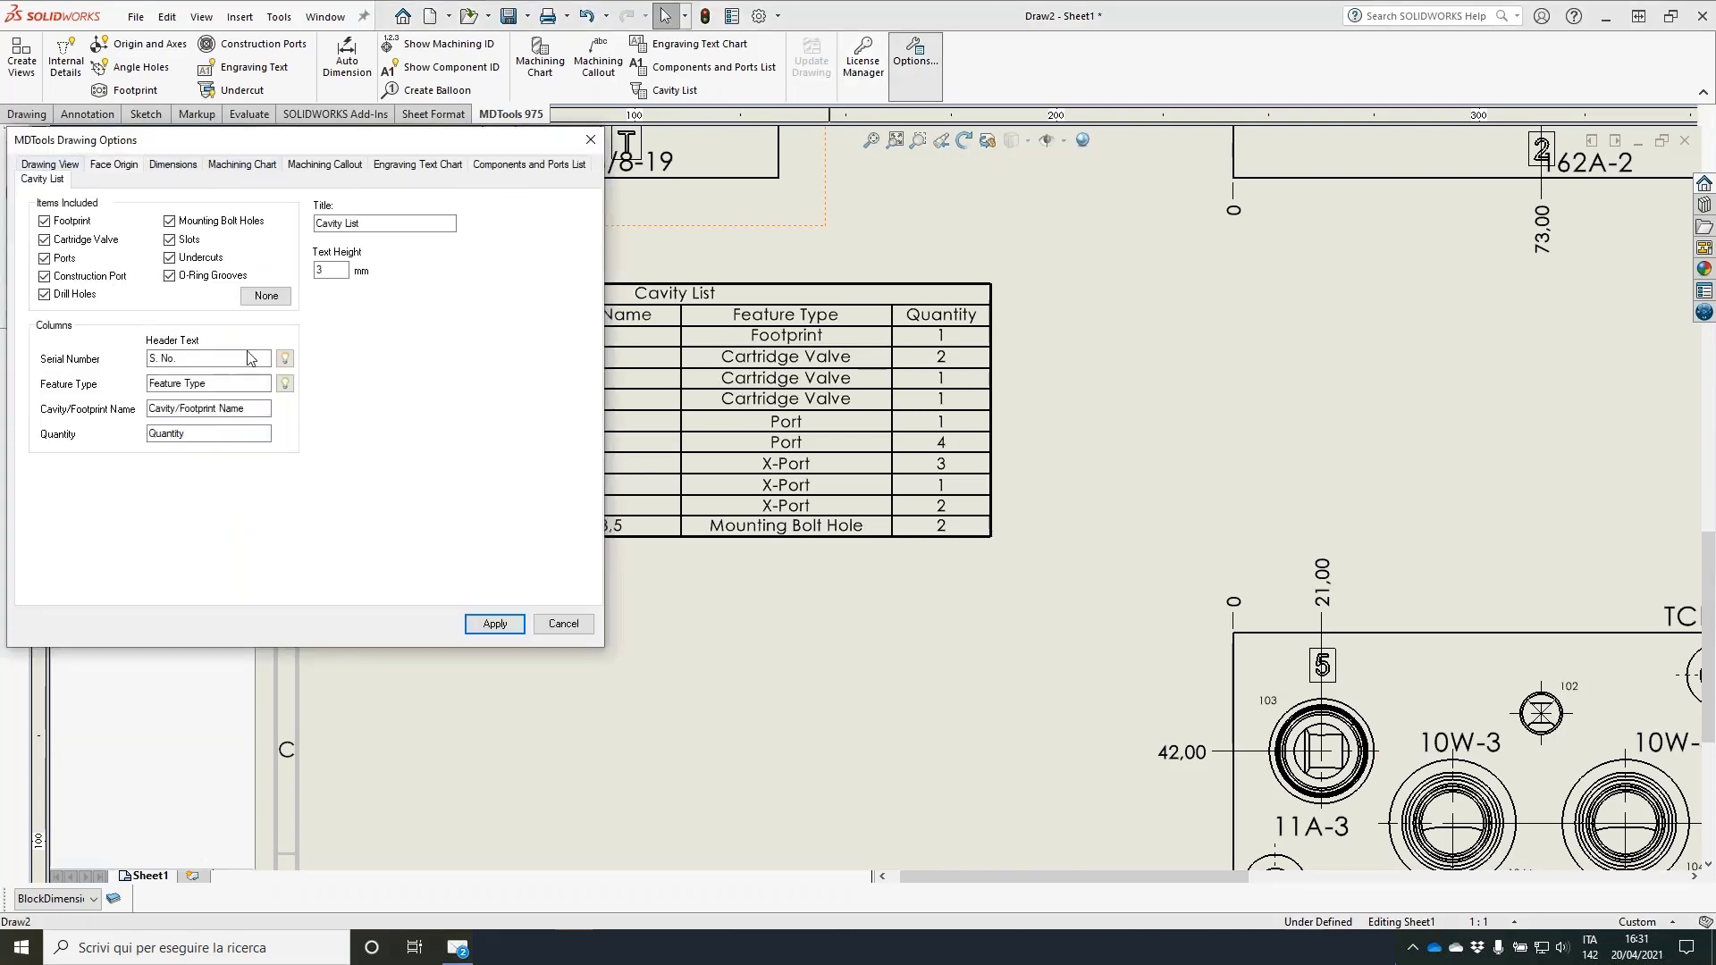
pyautogui.click(285, 359)
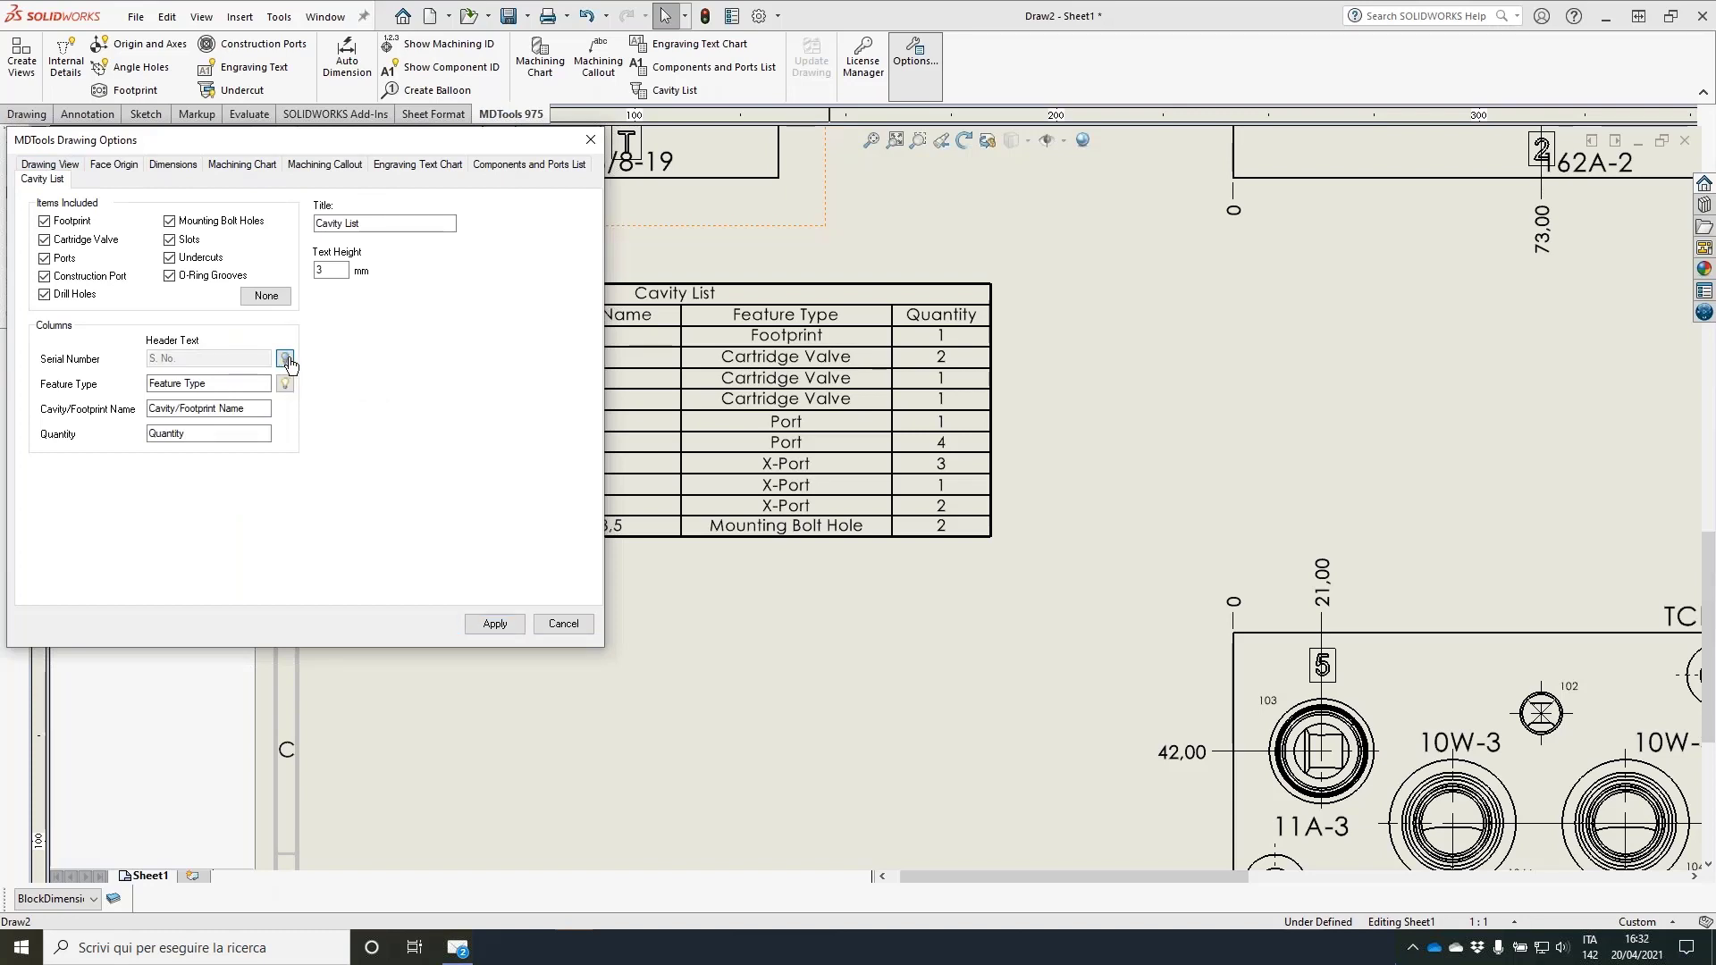
pyautogui.click(285, 359)
pyautogui.click(285, 384)
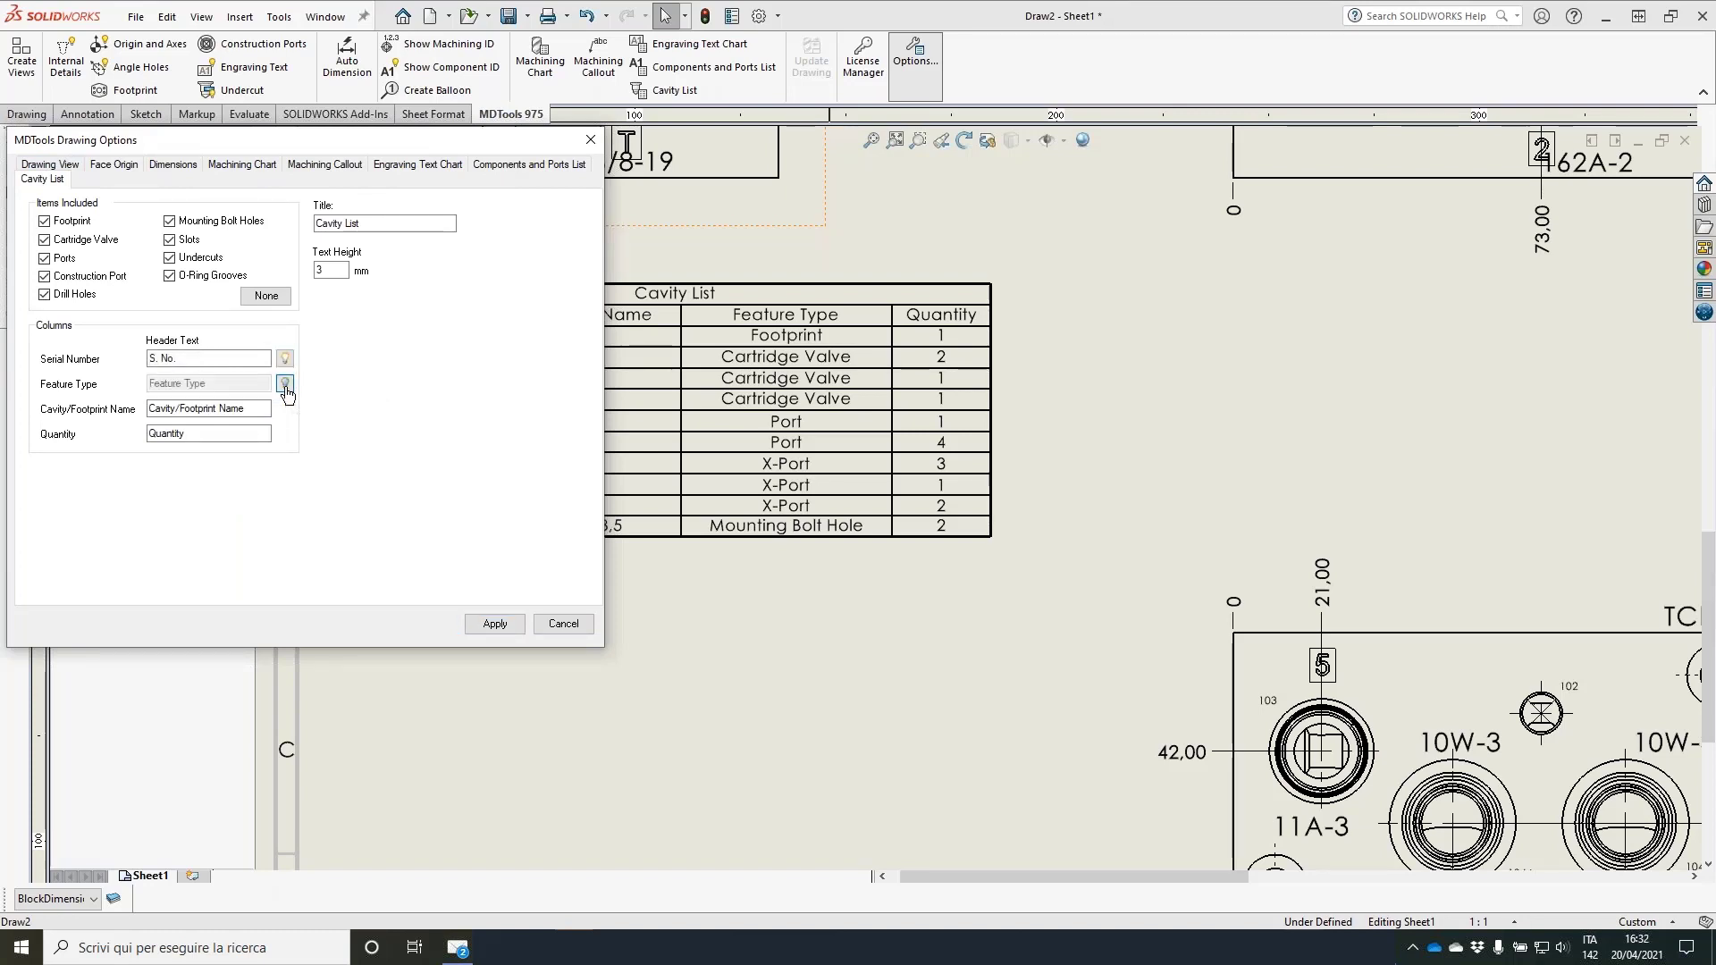
pyautogui.click(285, 385)
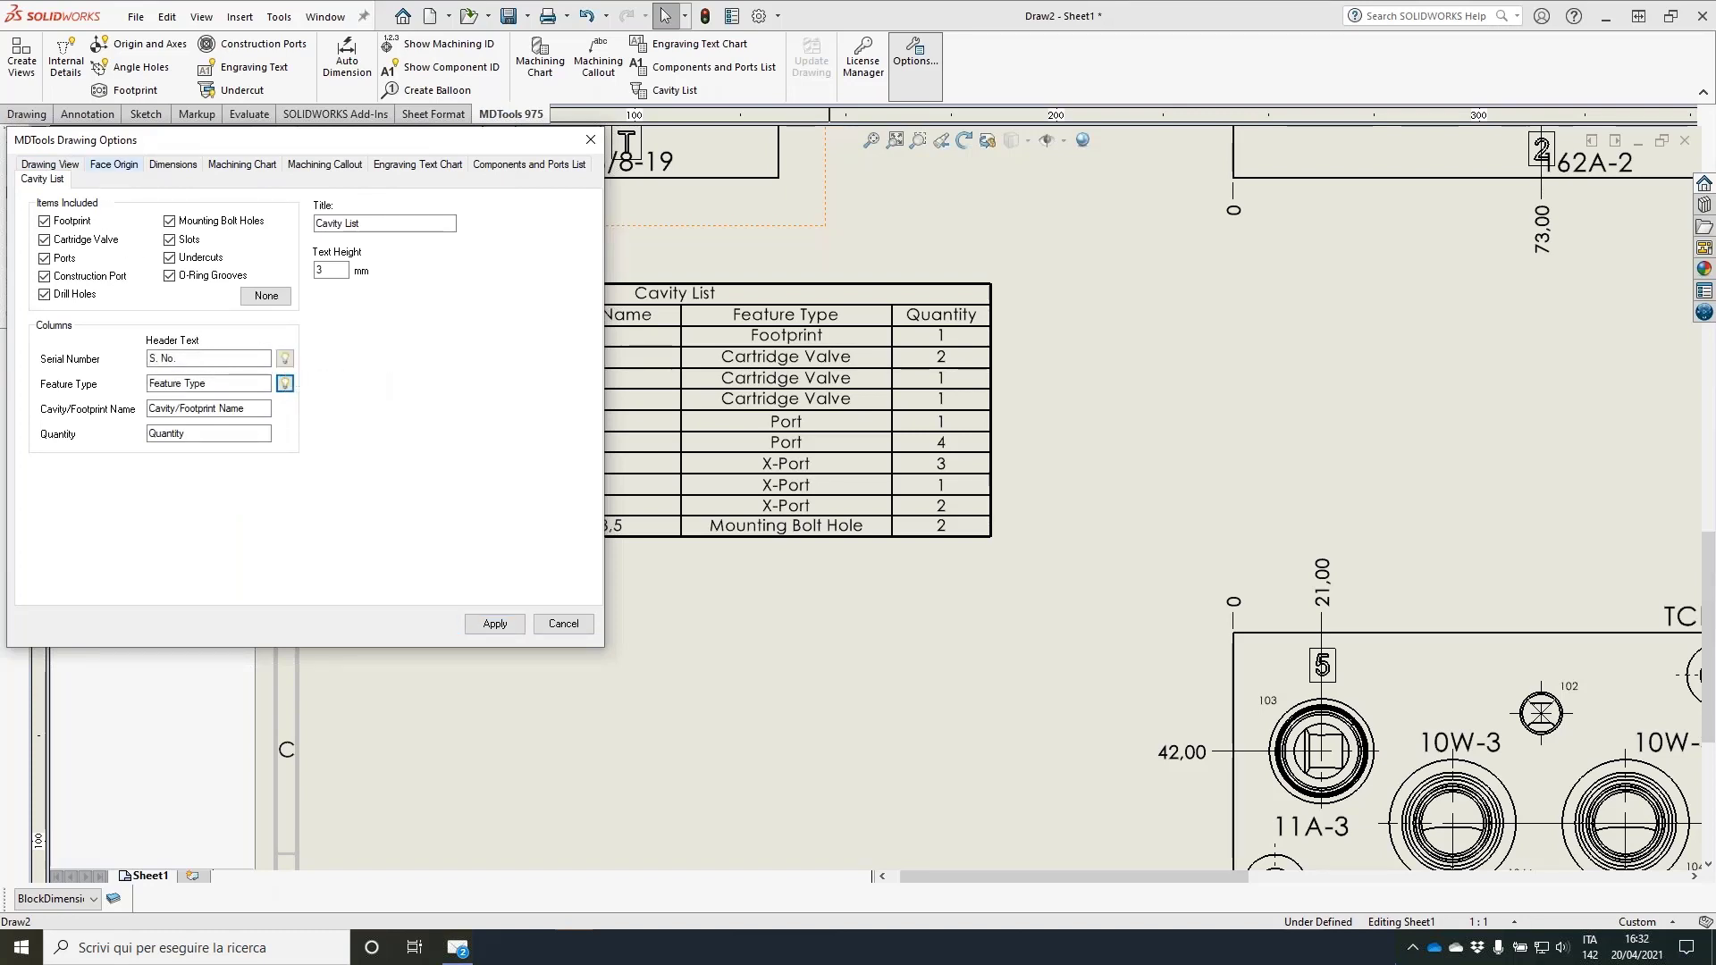
pyautogui.click(242, 164)
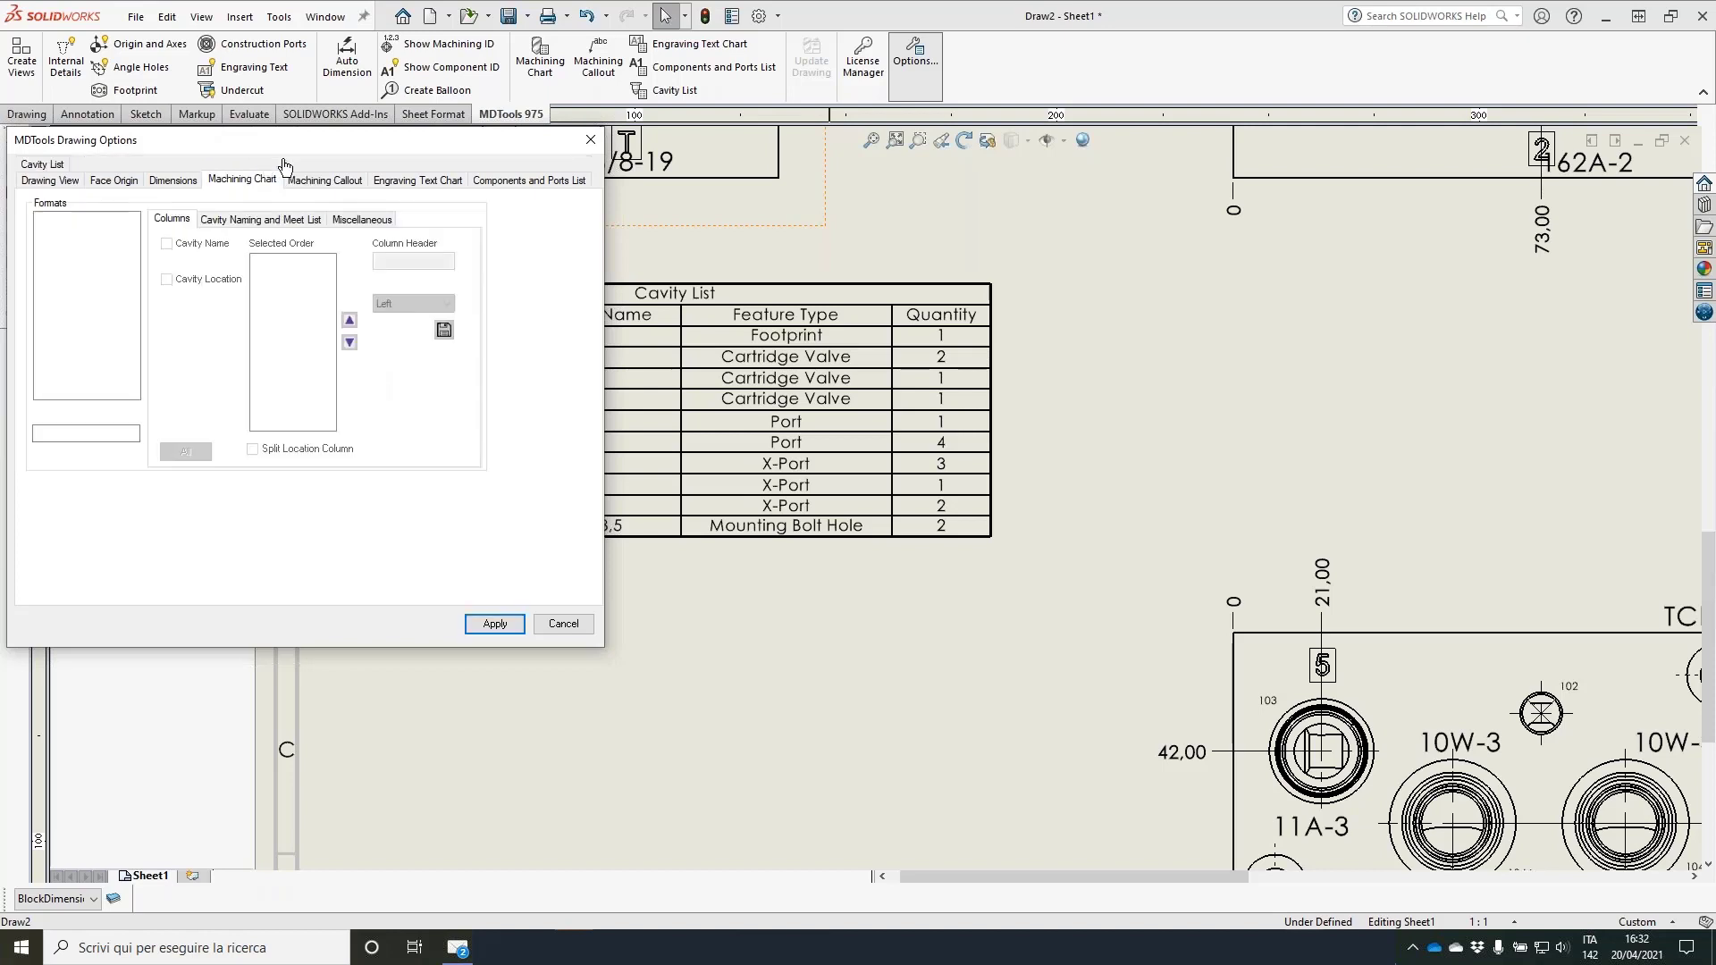
pyautogui.click(65, 165)
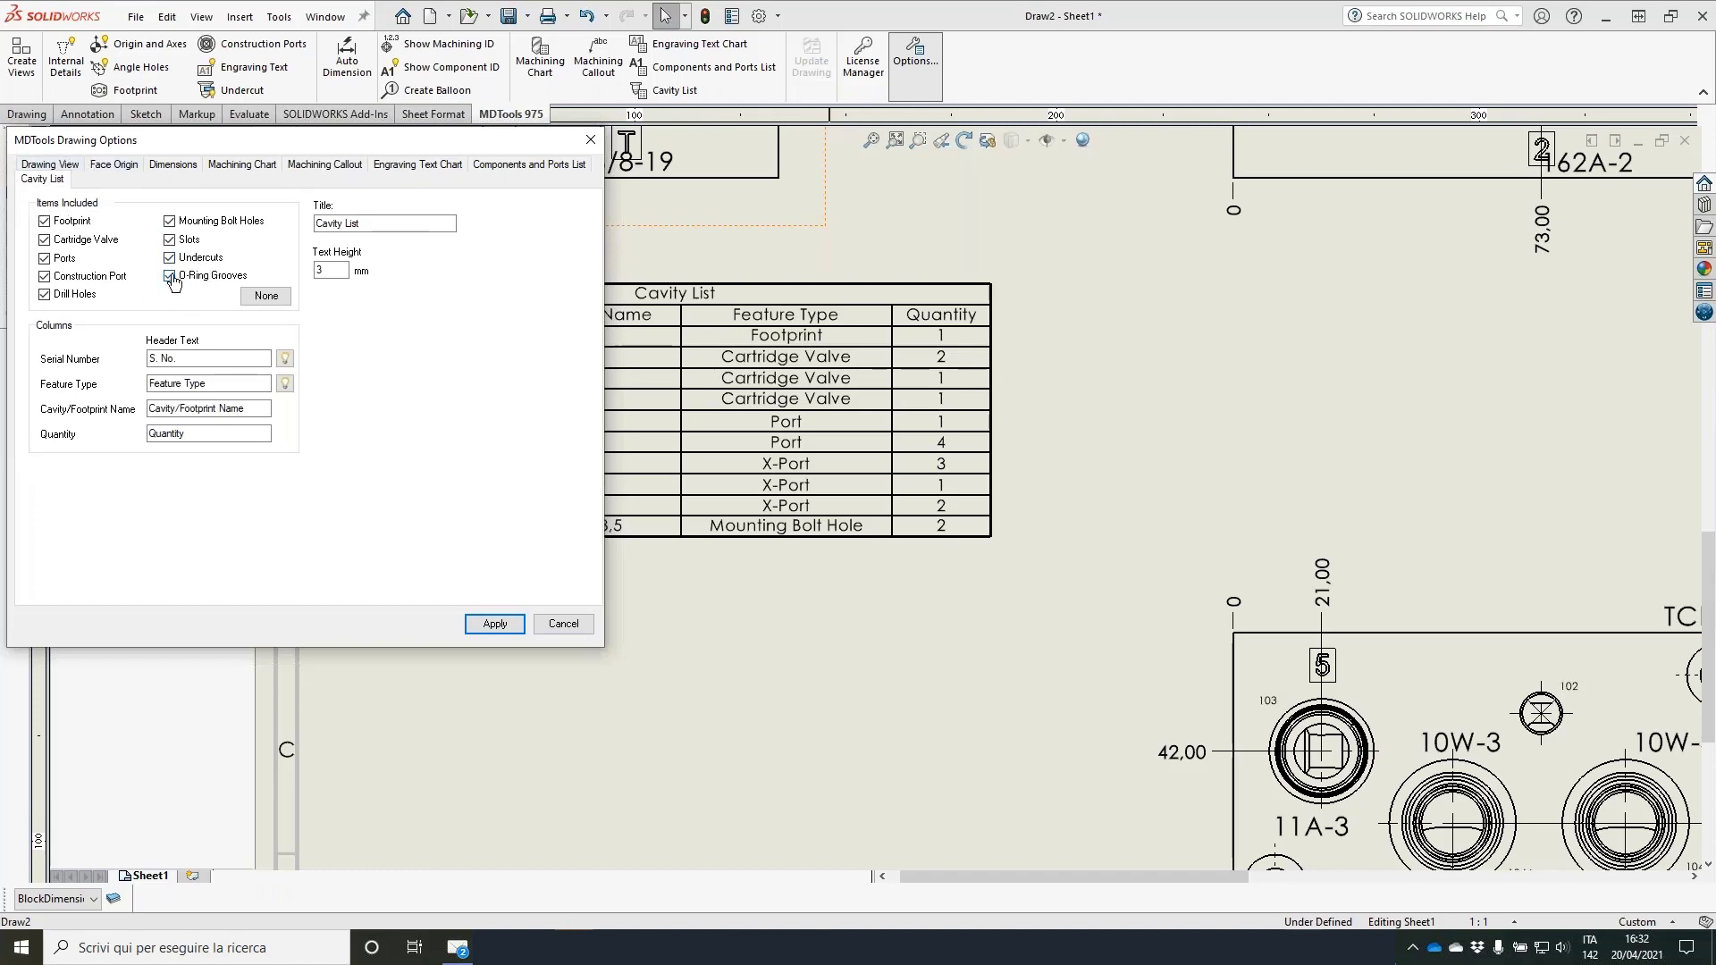
# Step: Restrict the cavity list to construction ports, hide its Serial Number and Feature Type columns, and apply the options
pyautogui.click(251, 297)
pyautogui.click(45, 277)
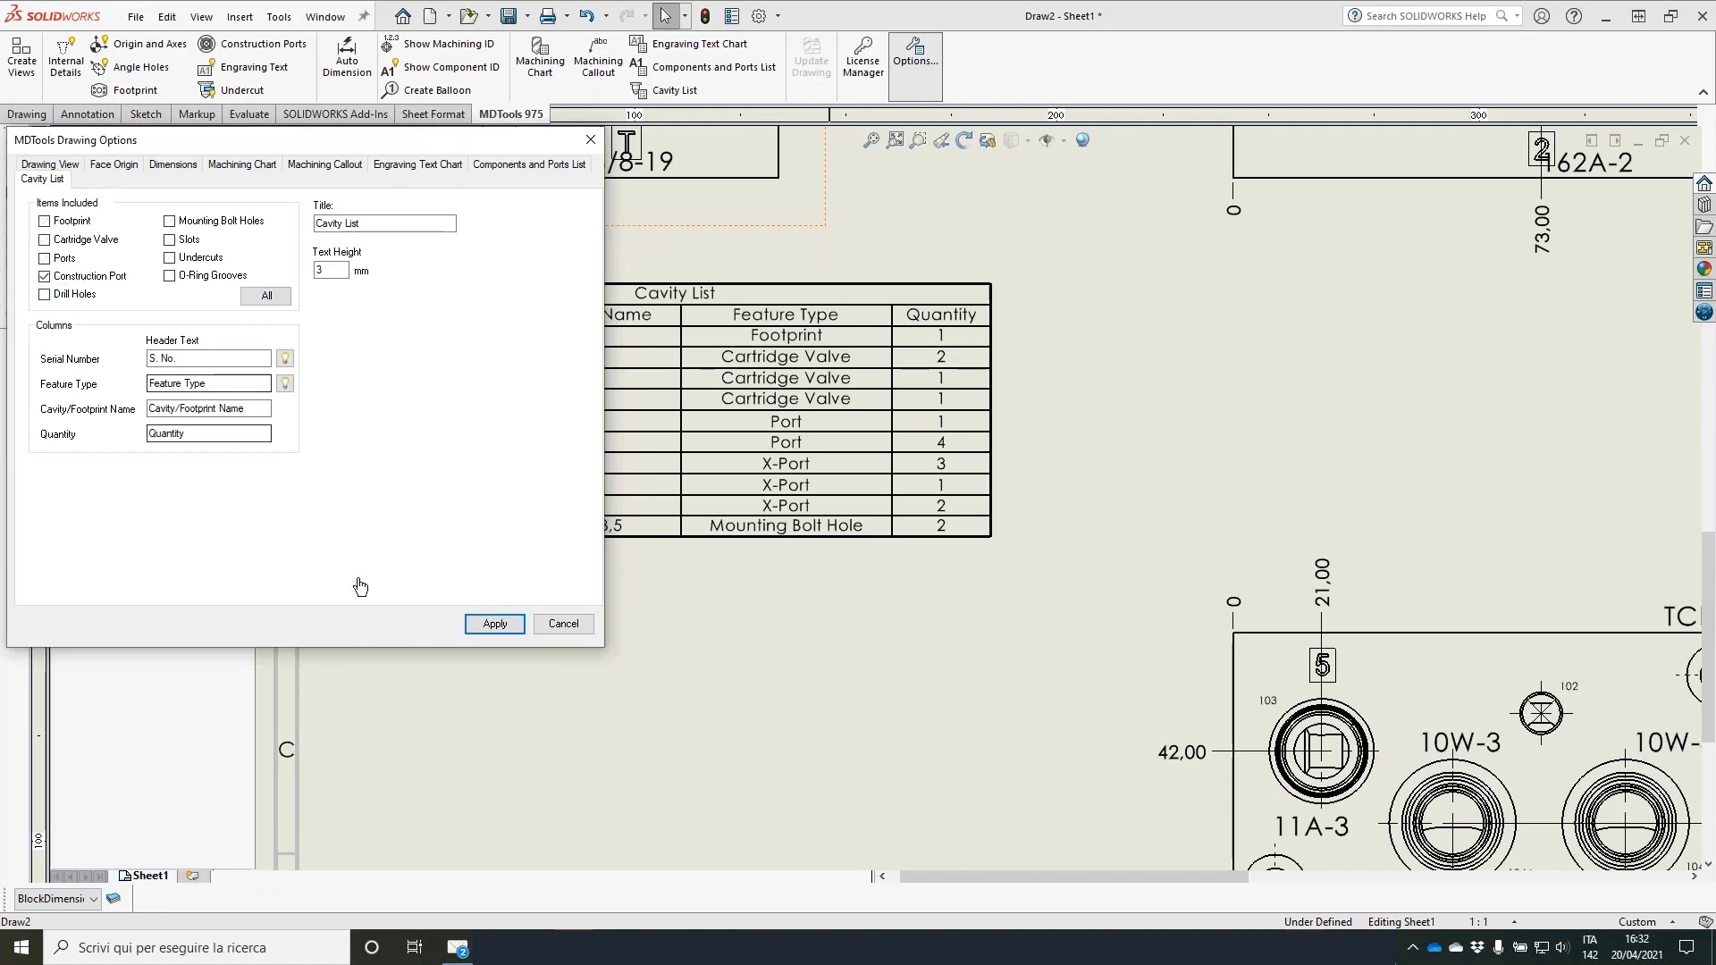
pyautogui.click(285, 359)
pyautogui.click(284, 384)
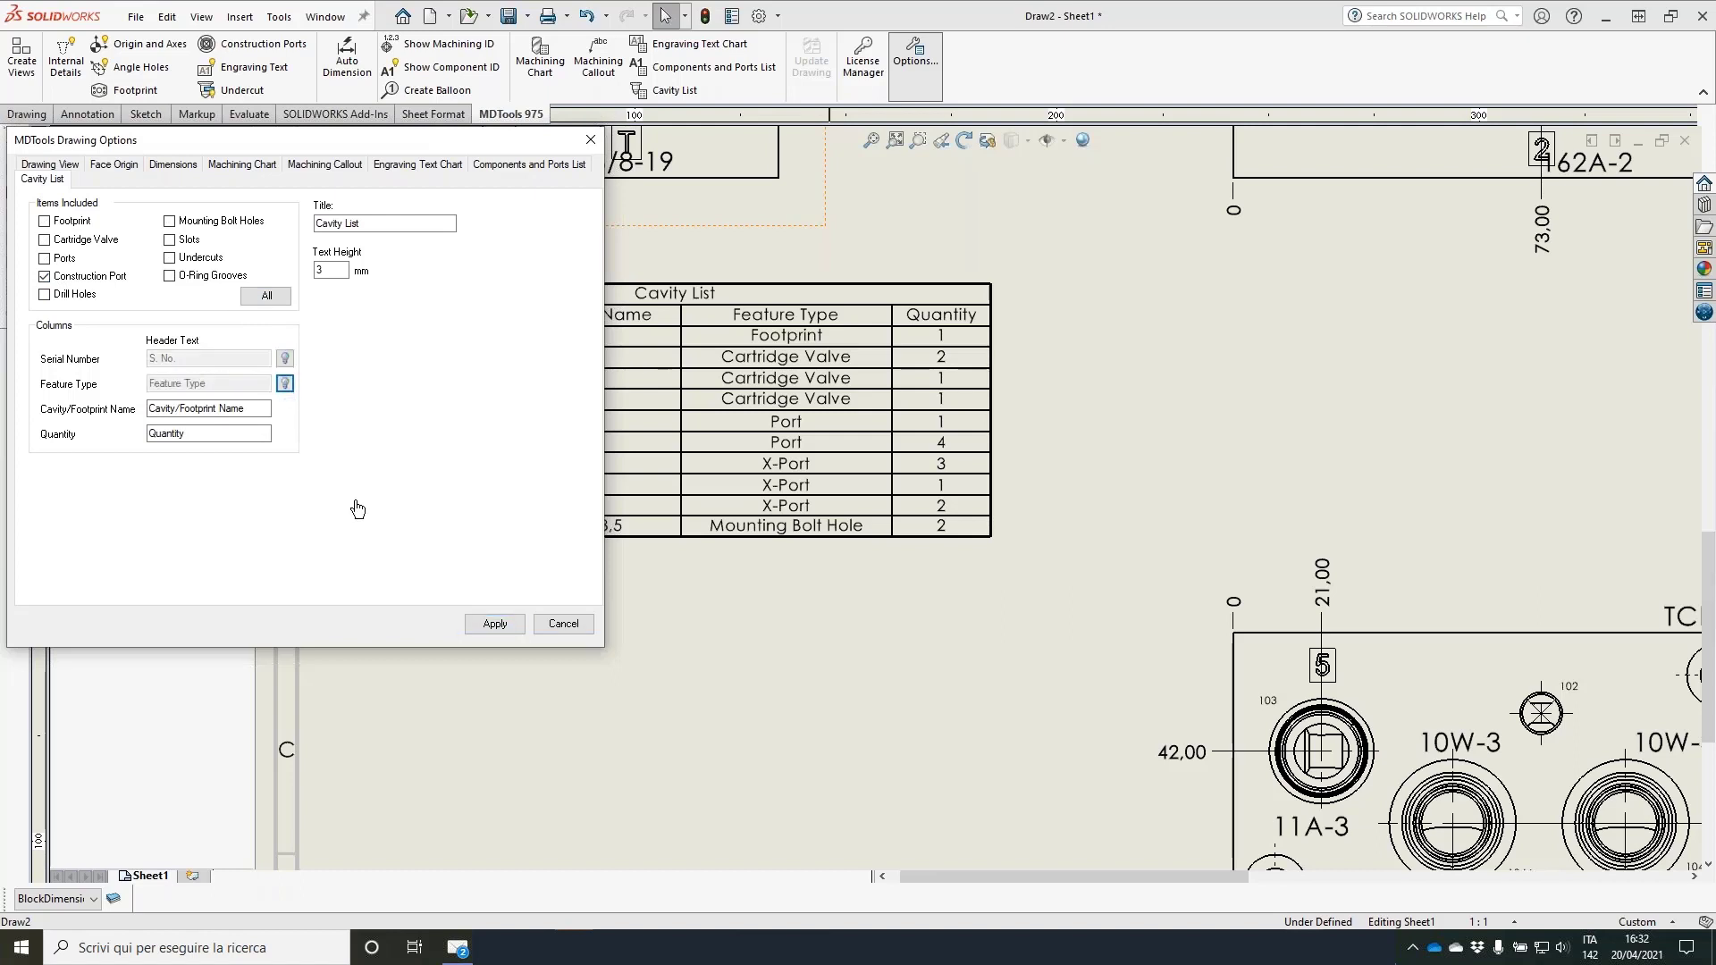
pyautogui.click(492, 624)
pyautogui.click(570, 629)
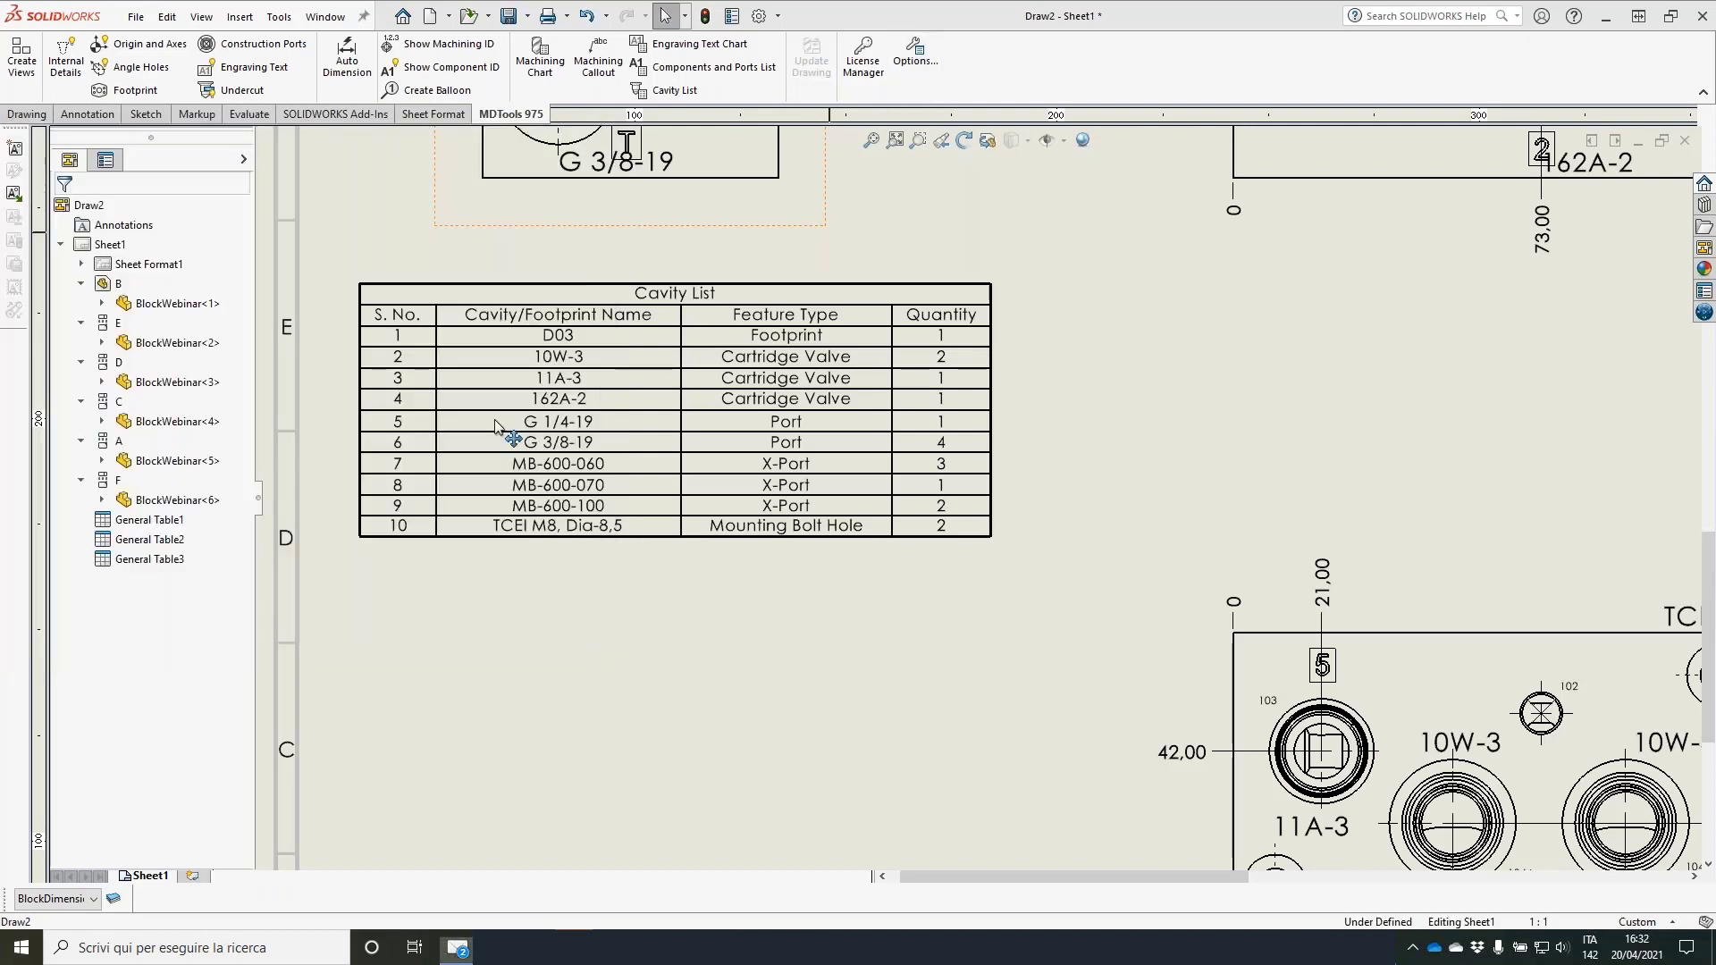
# Step: Delete the existing cavity list and insert a new one with the changed options below the view containing port T
pyautogui.click(495, 420)
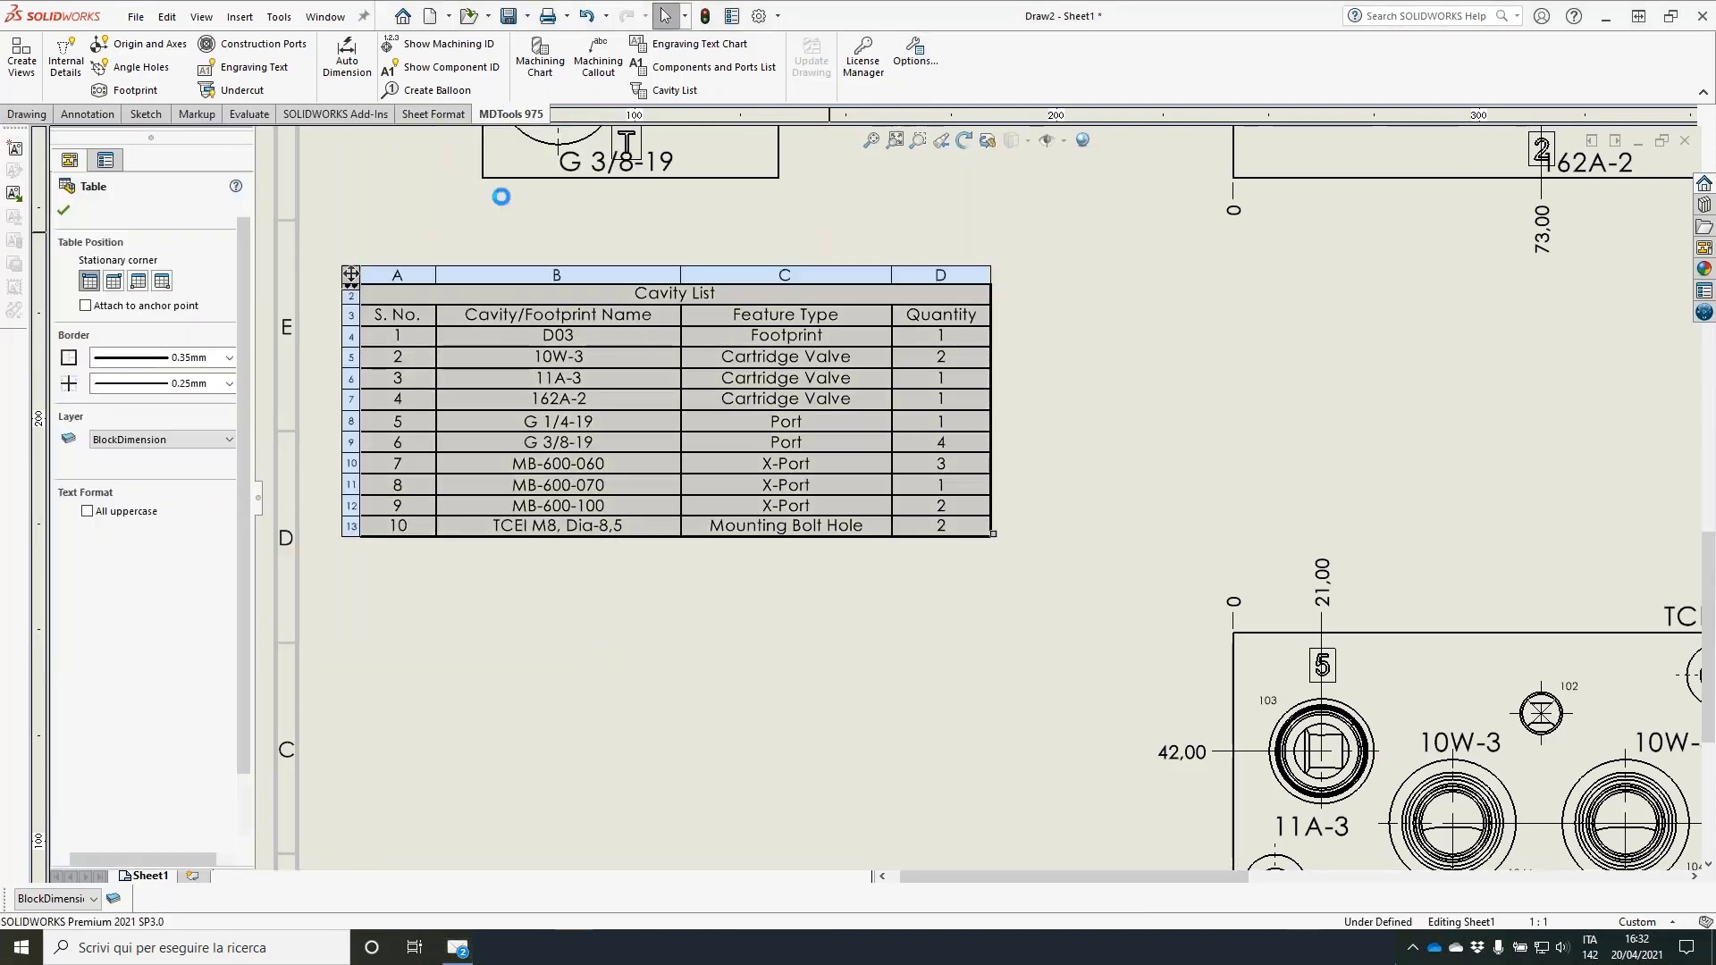
pyautogui.press('Delete')
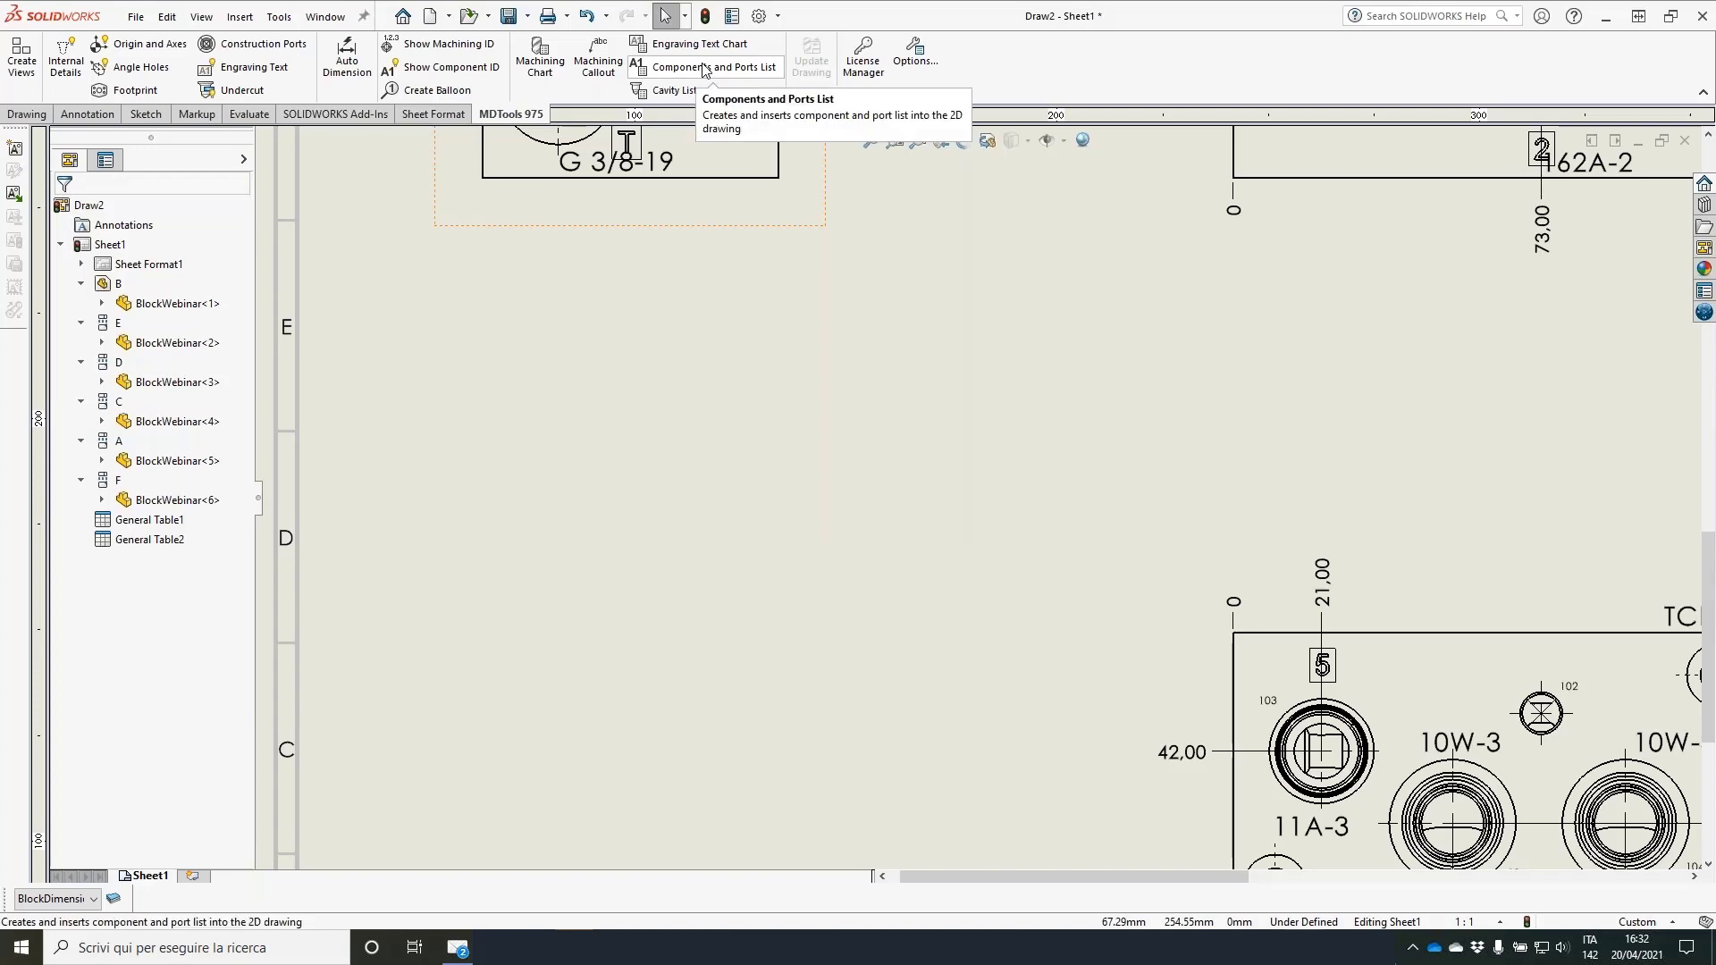
pyautogui.click(666, 89)
pyautogui.click(202, 483)
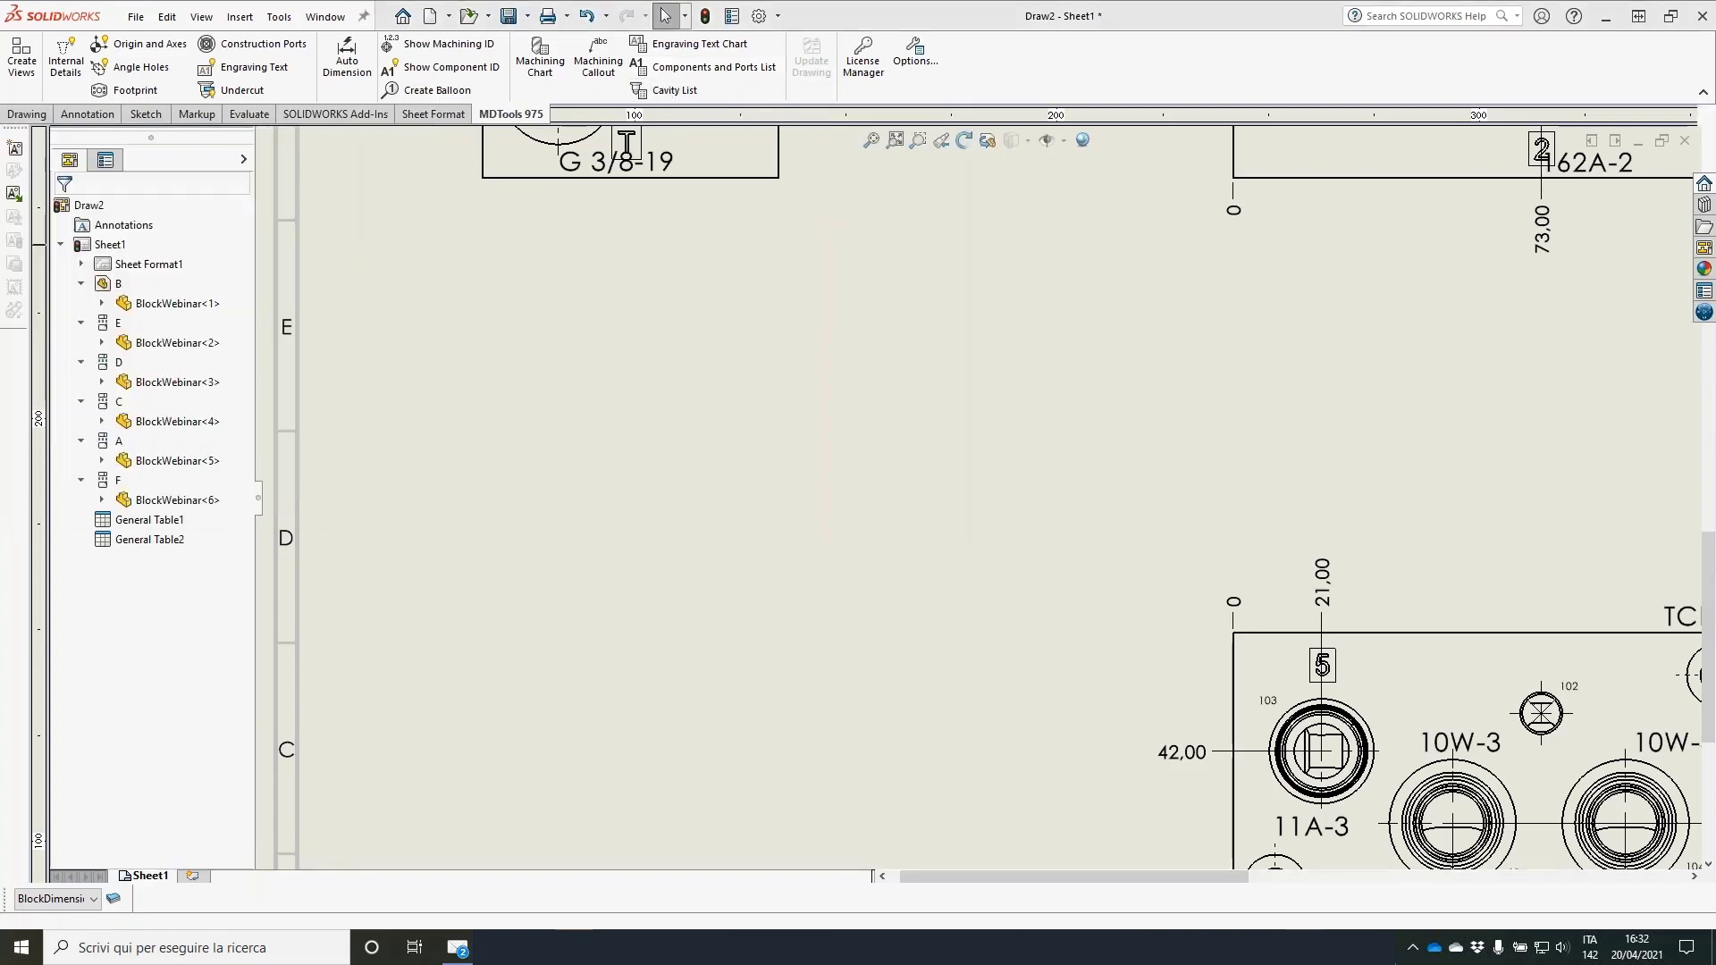
pyautogui.click(932, 509)
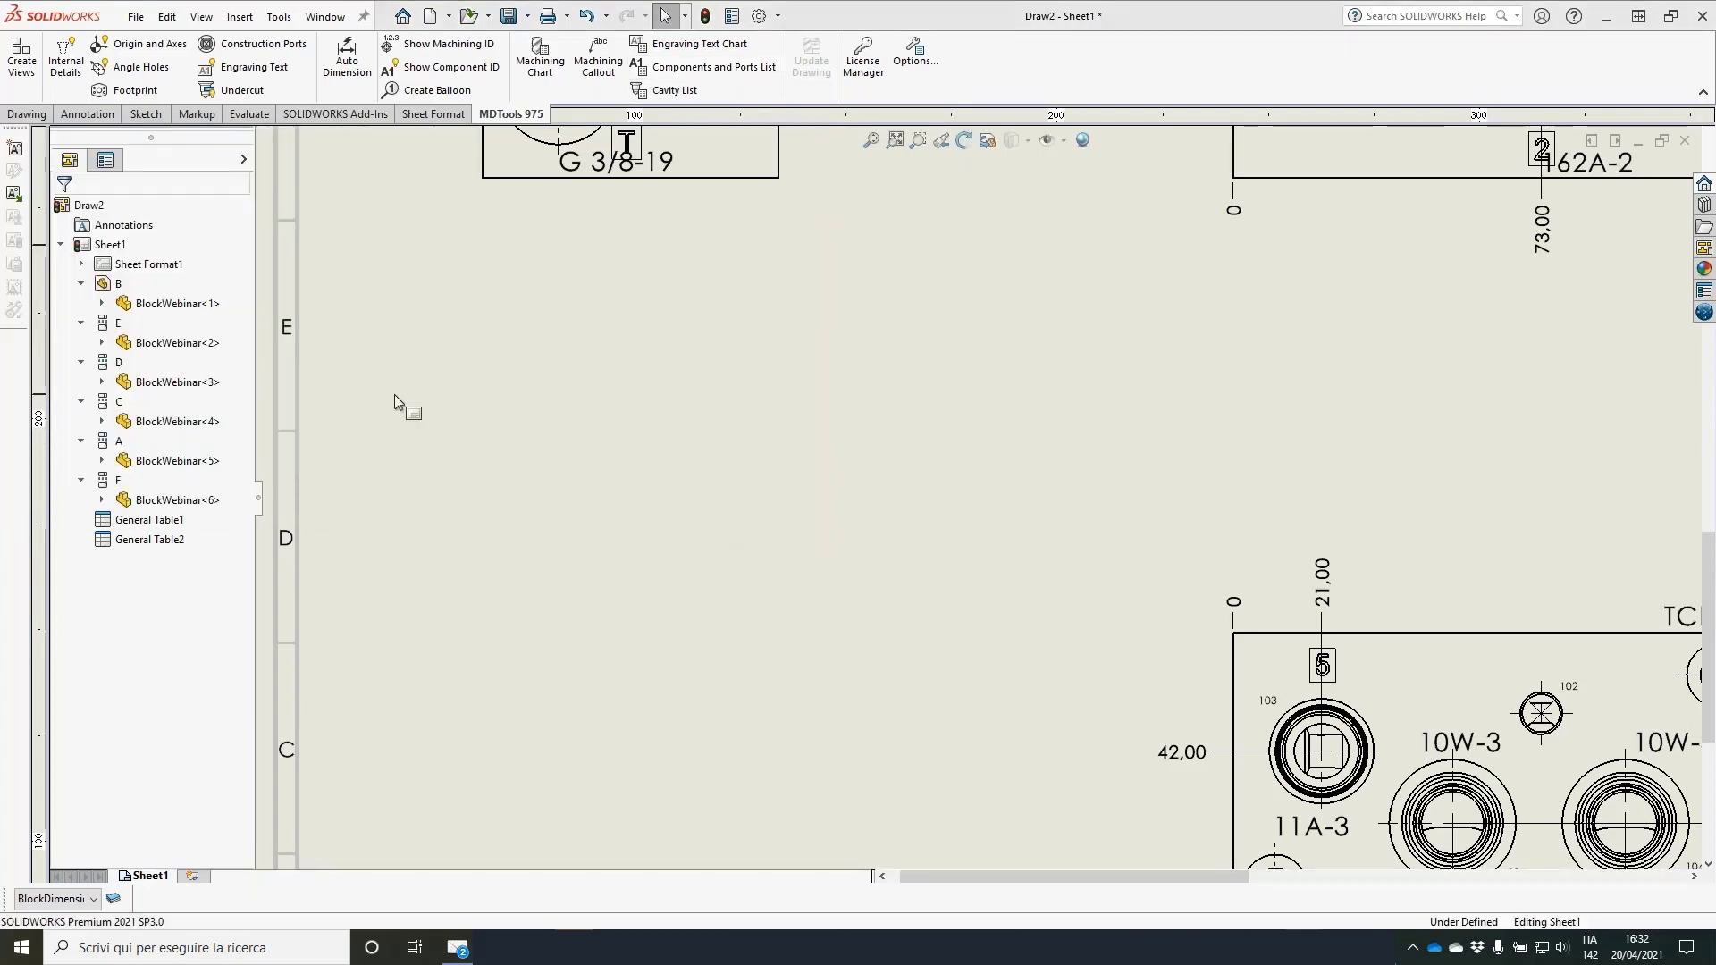
pyautogui.click(394, 394)
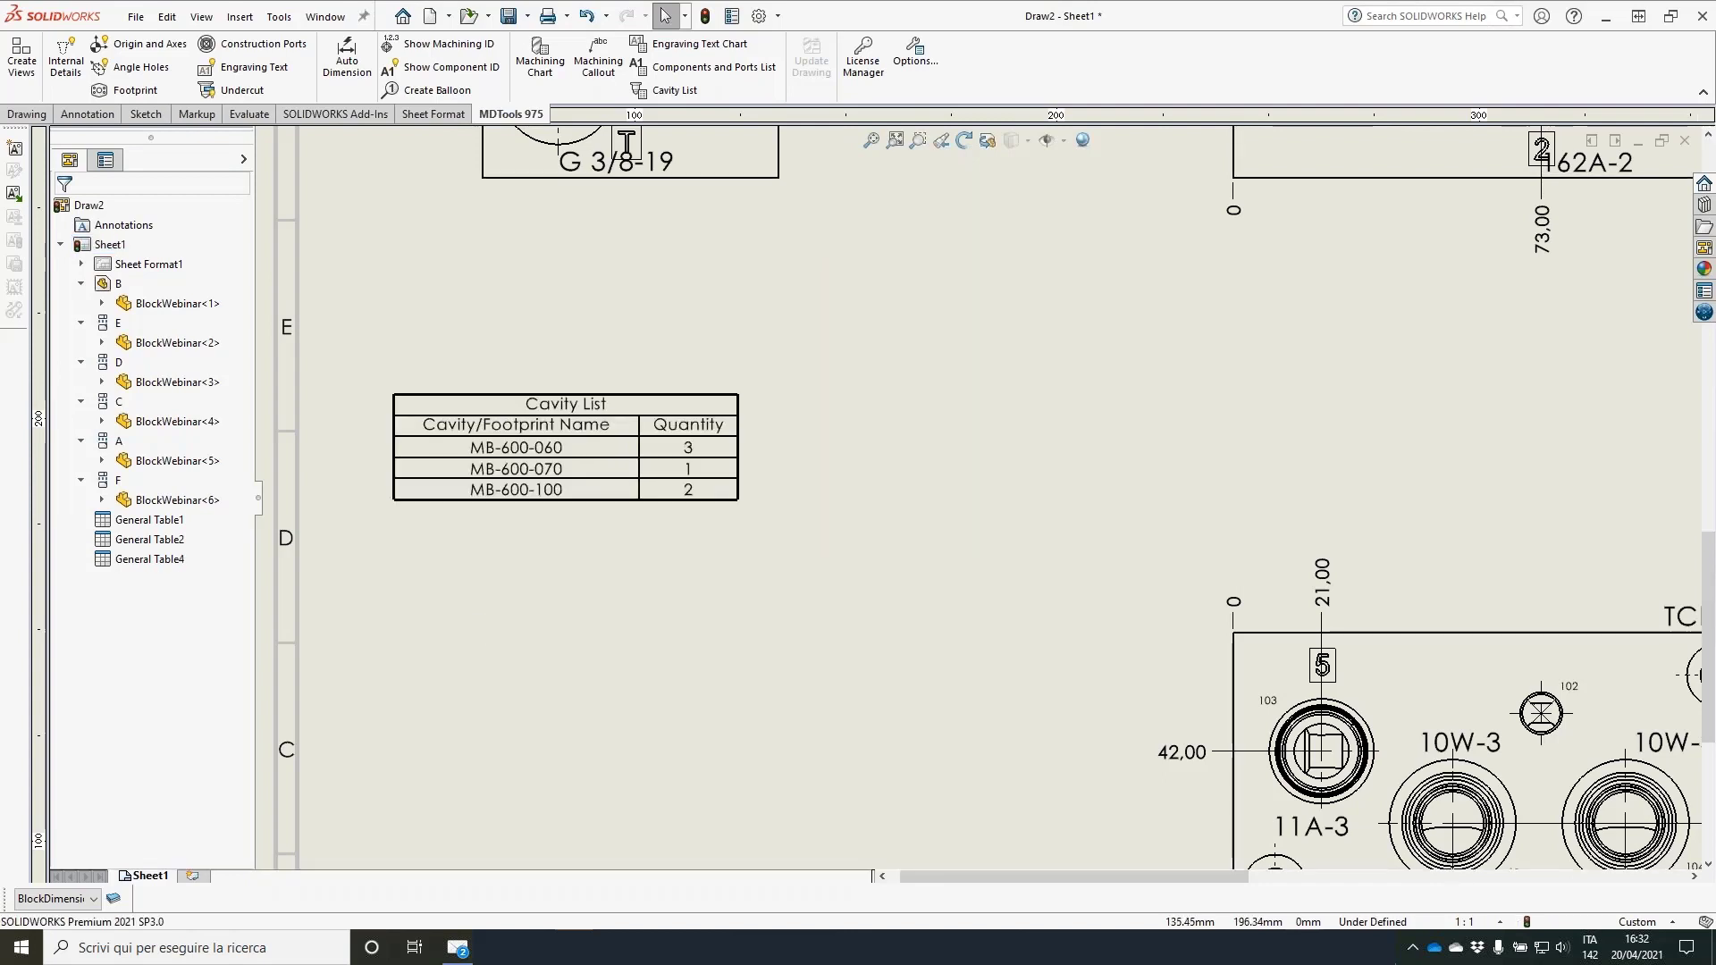
pyautogui.scroll(1, 487, 450)
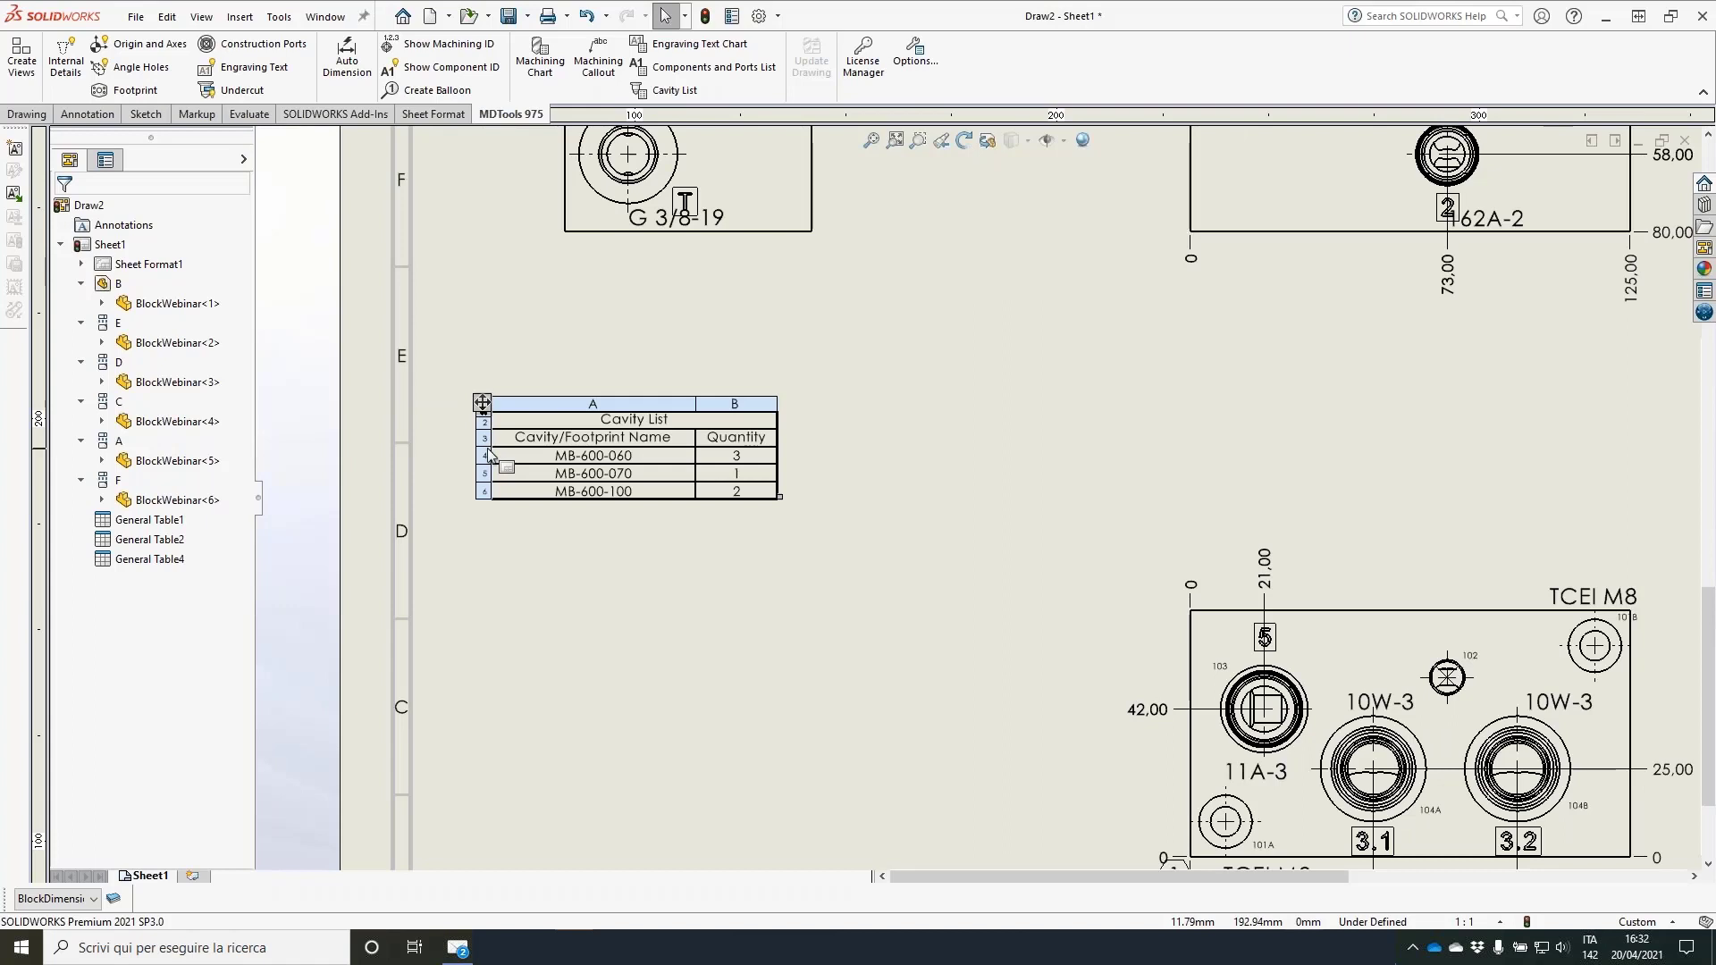
pyautogui.scroll(1, 803, 432)
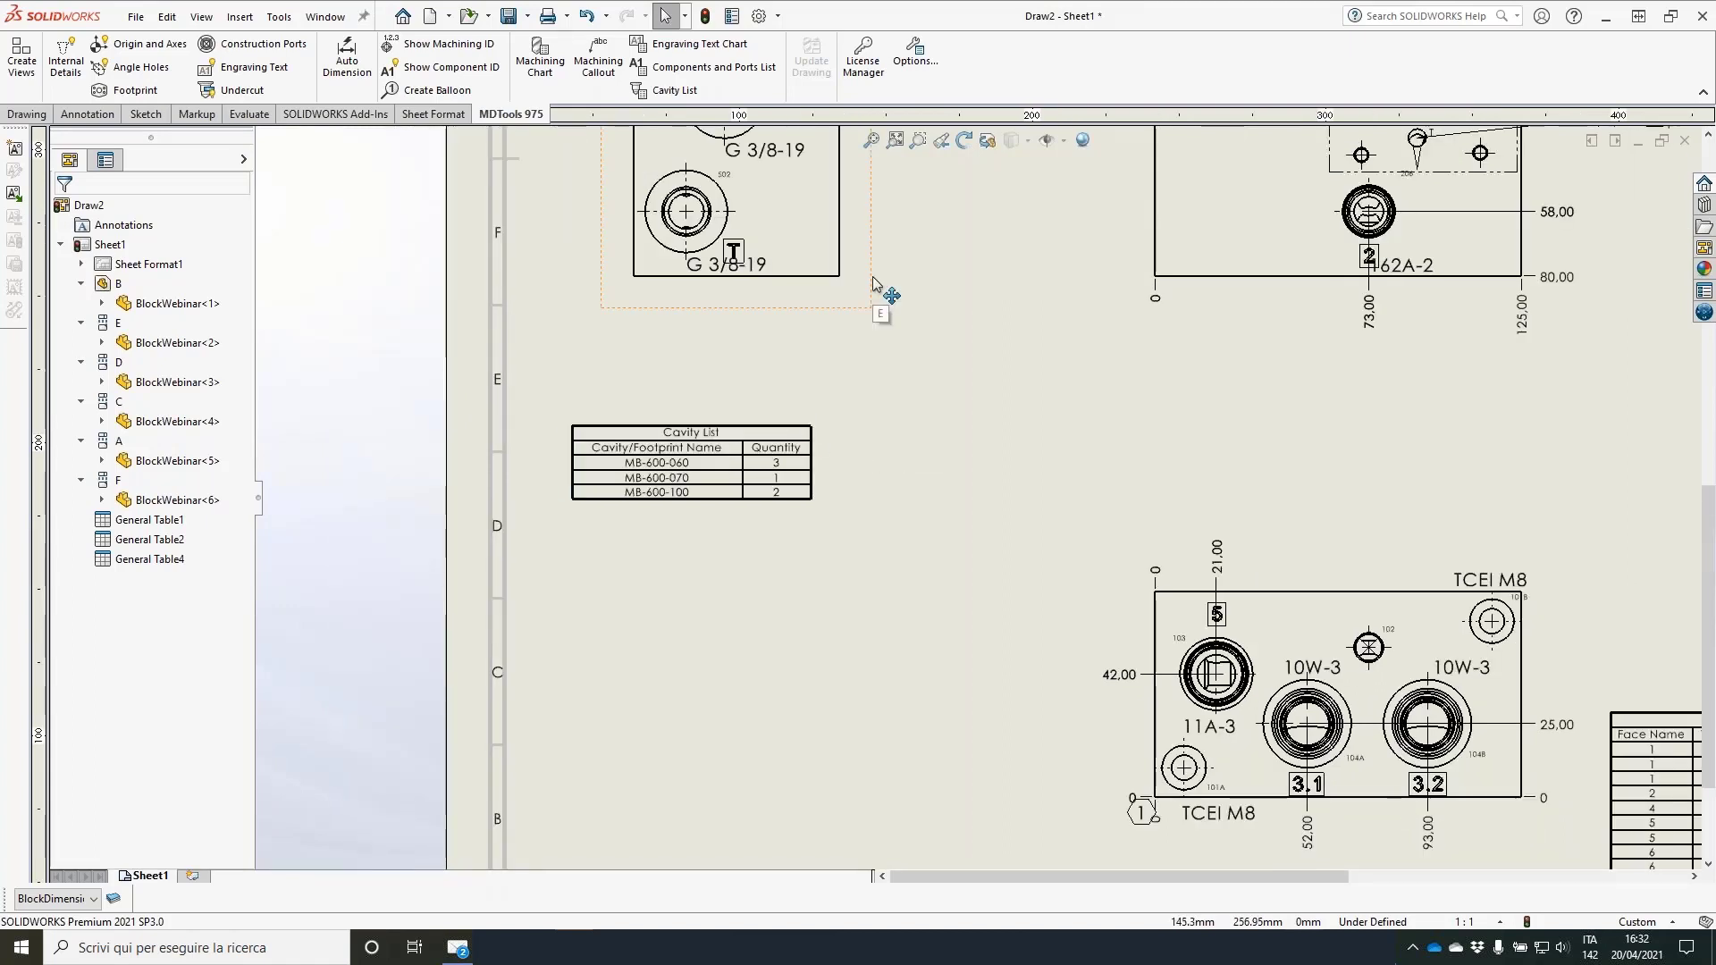
# Step: Insert the components and ports list with all its items into the drawing, placing it below the face 1 view
pyautogui.click(680, 75)
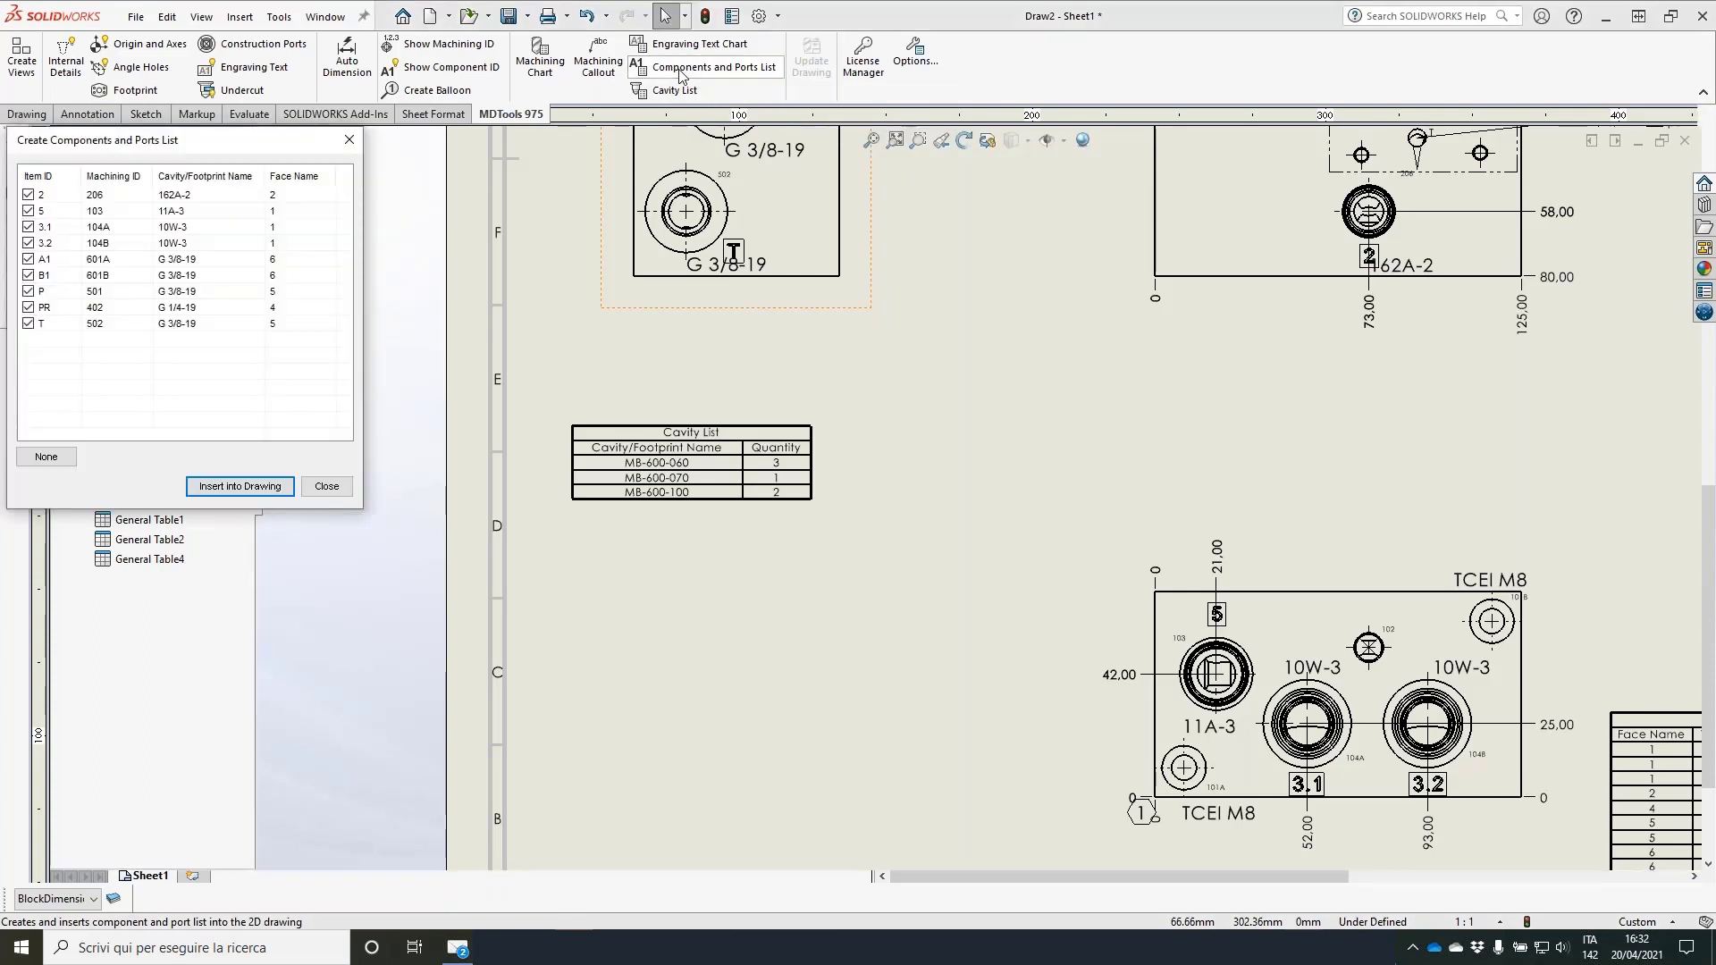
pyautogui.moveTo(178, 144); pyautogui.dragTo(312, 152)
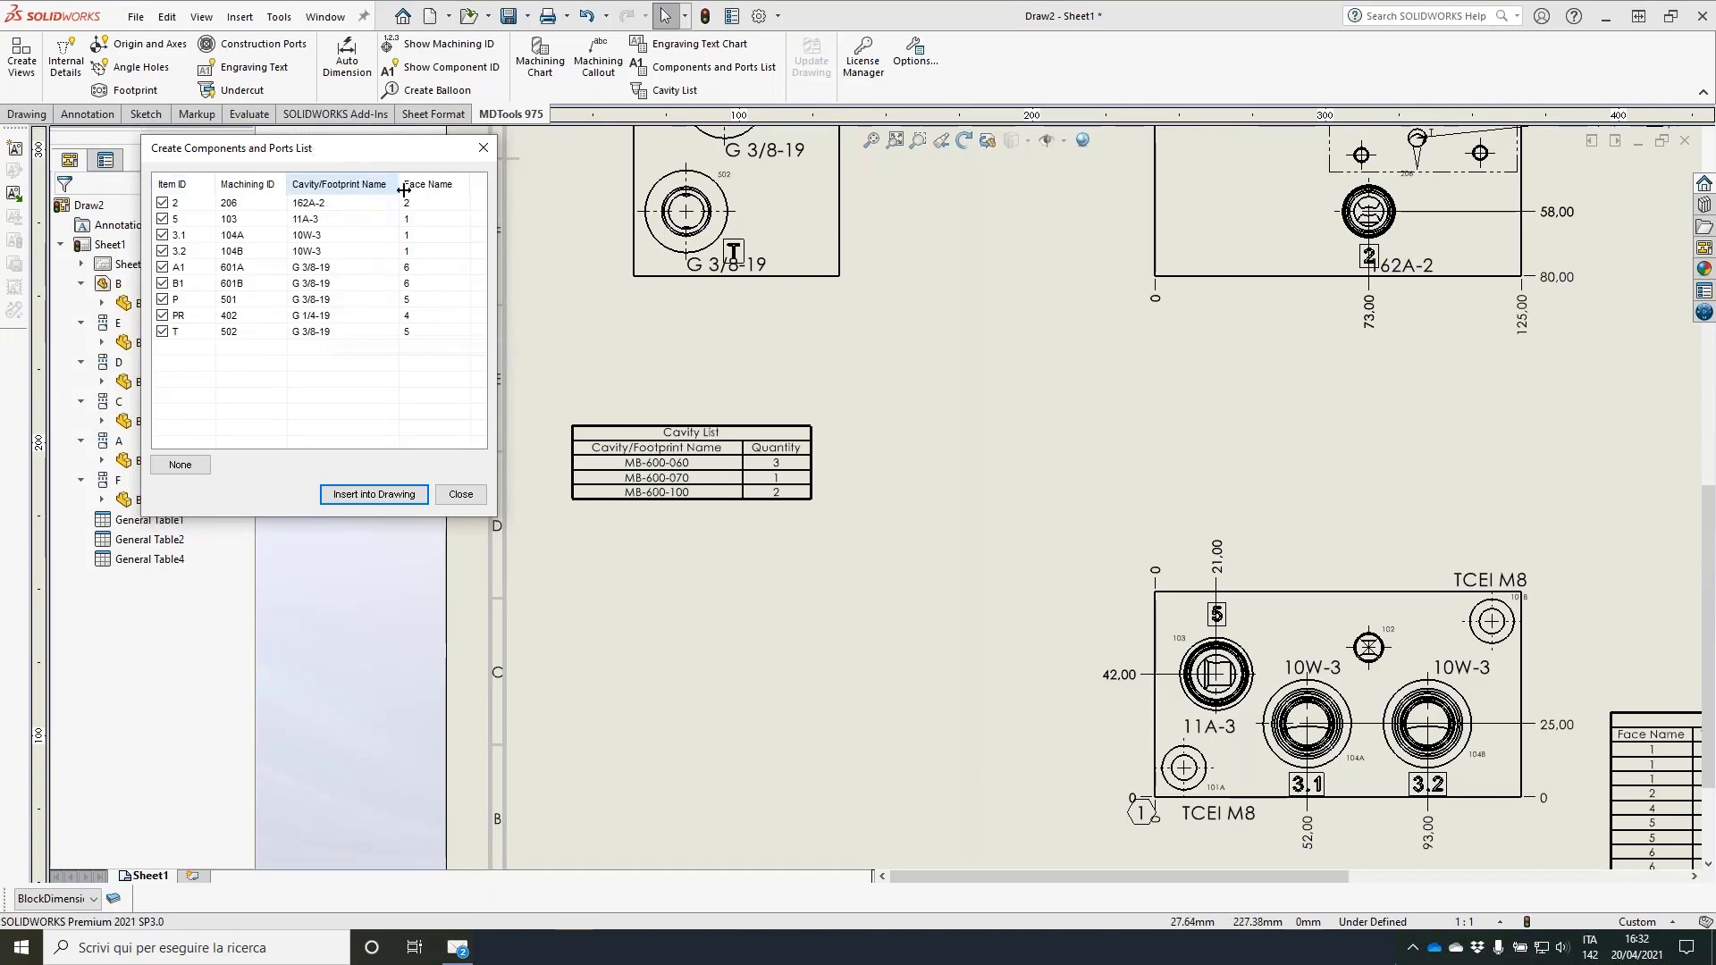
pyautogui.click(381, 497)
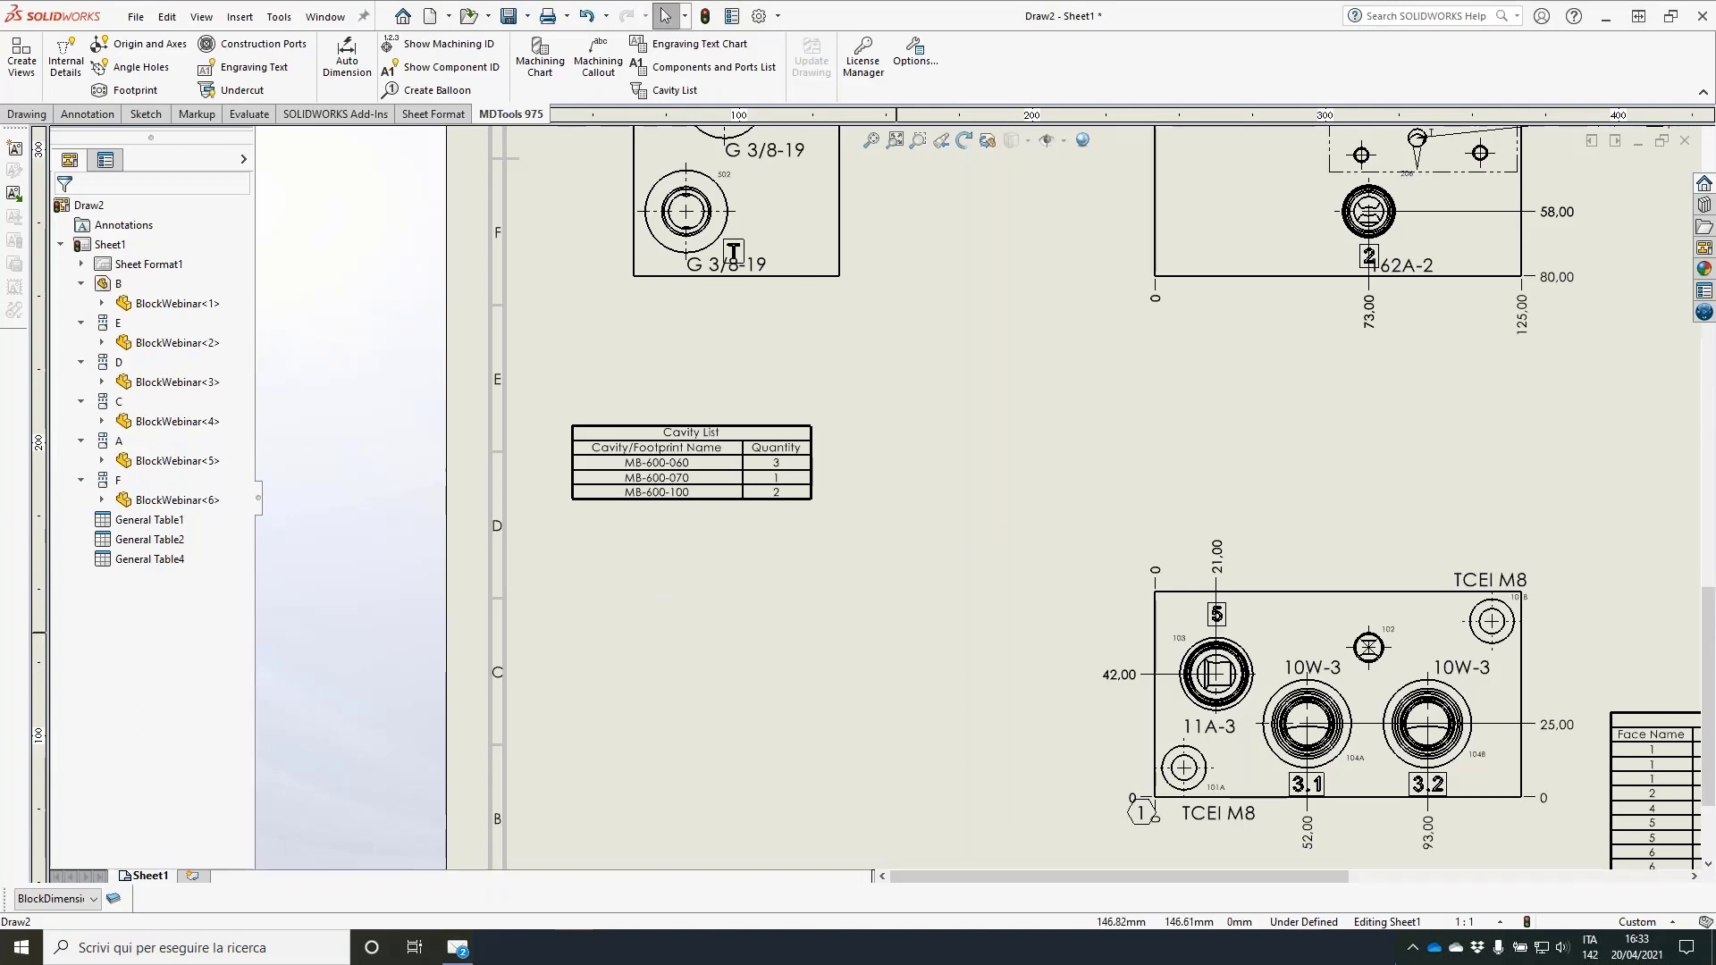
pyautogui.moveTo(600, 645); pyautogui.dragTo(506, 295, button='middle')
pyautogui.click(938, 611)
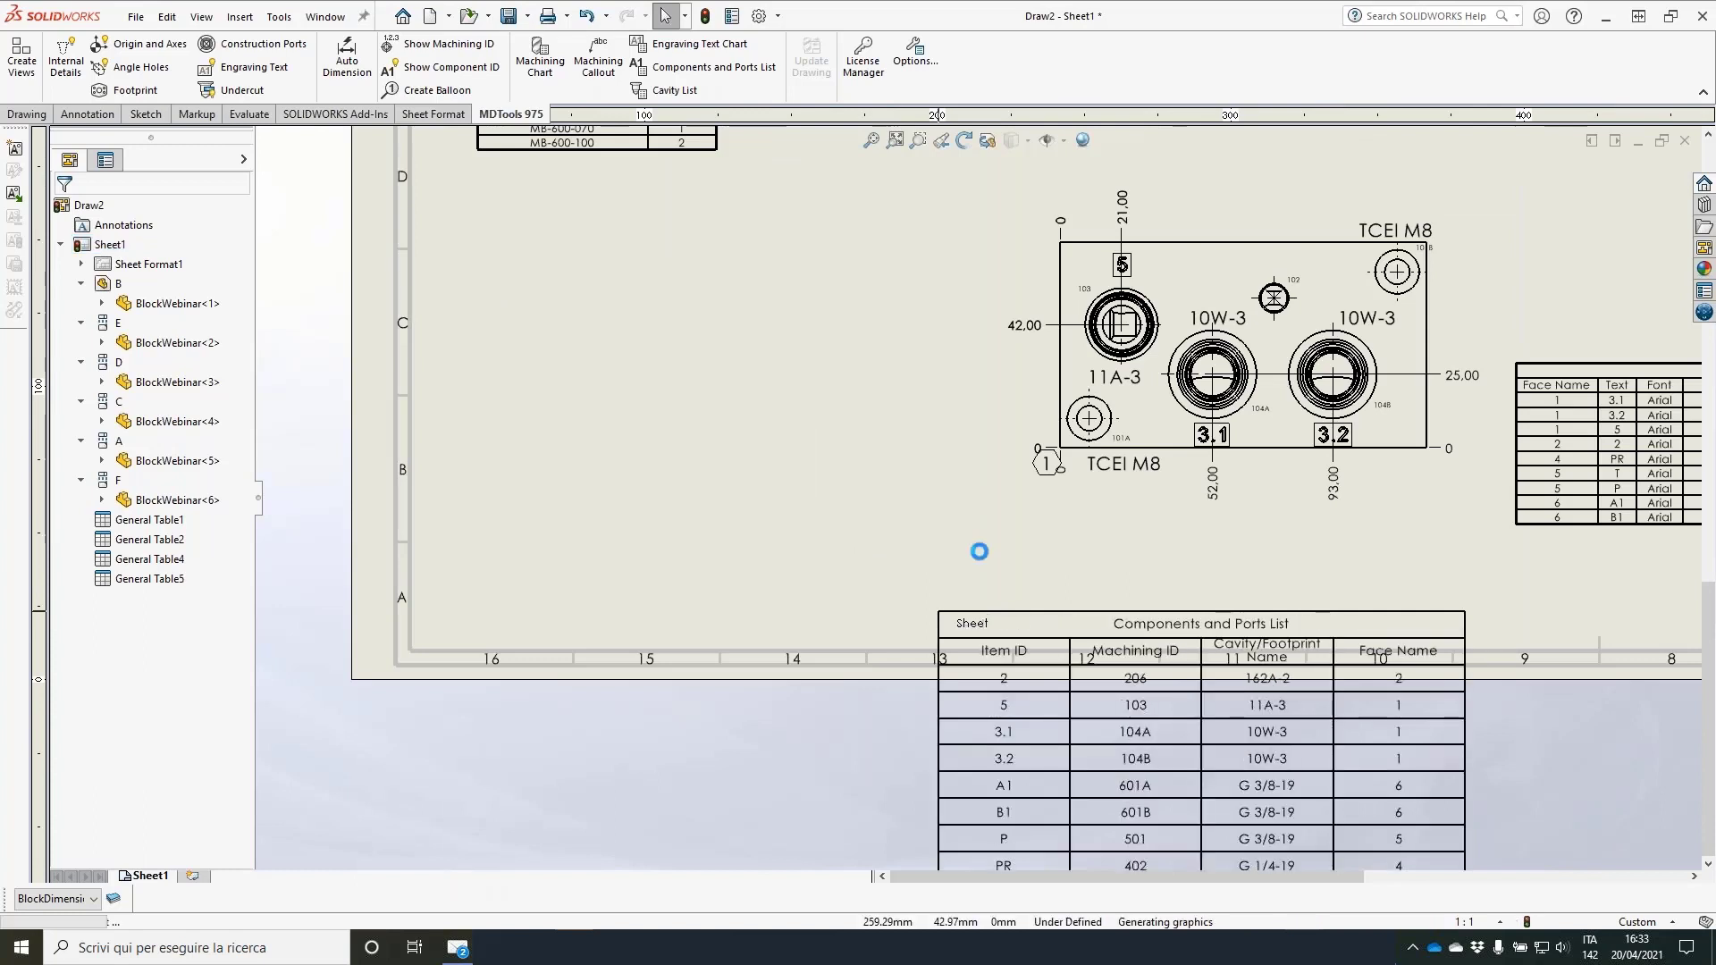
# Step: Move the components and ports list into the free area inside the sheet border, just beneath the cavity list
pyautogui.moveTo(930, 599)
pyautogui.mouseDown()
pyautogui.moveTo(631, 389)
pyautogui.moveTo(642, 320)
pyautogui.mouseUp()
pyautogui.press('Escape')
pyautogui.scroll(2, 629, 329)
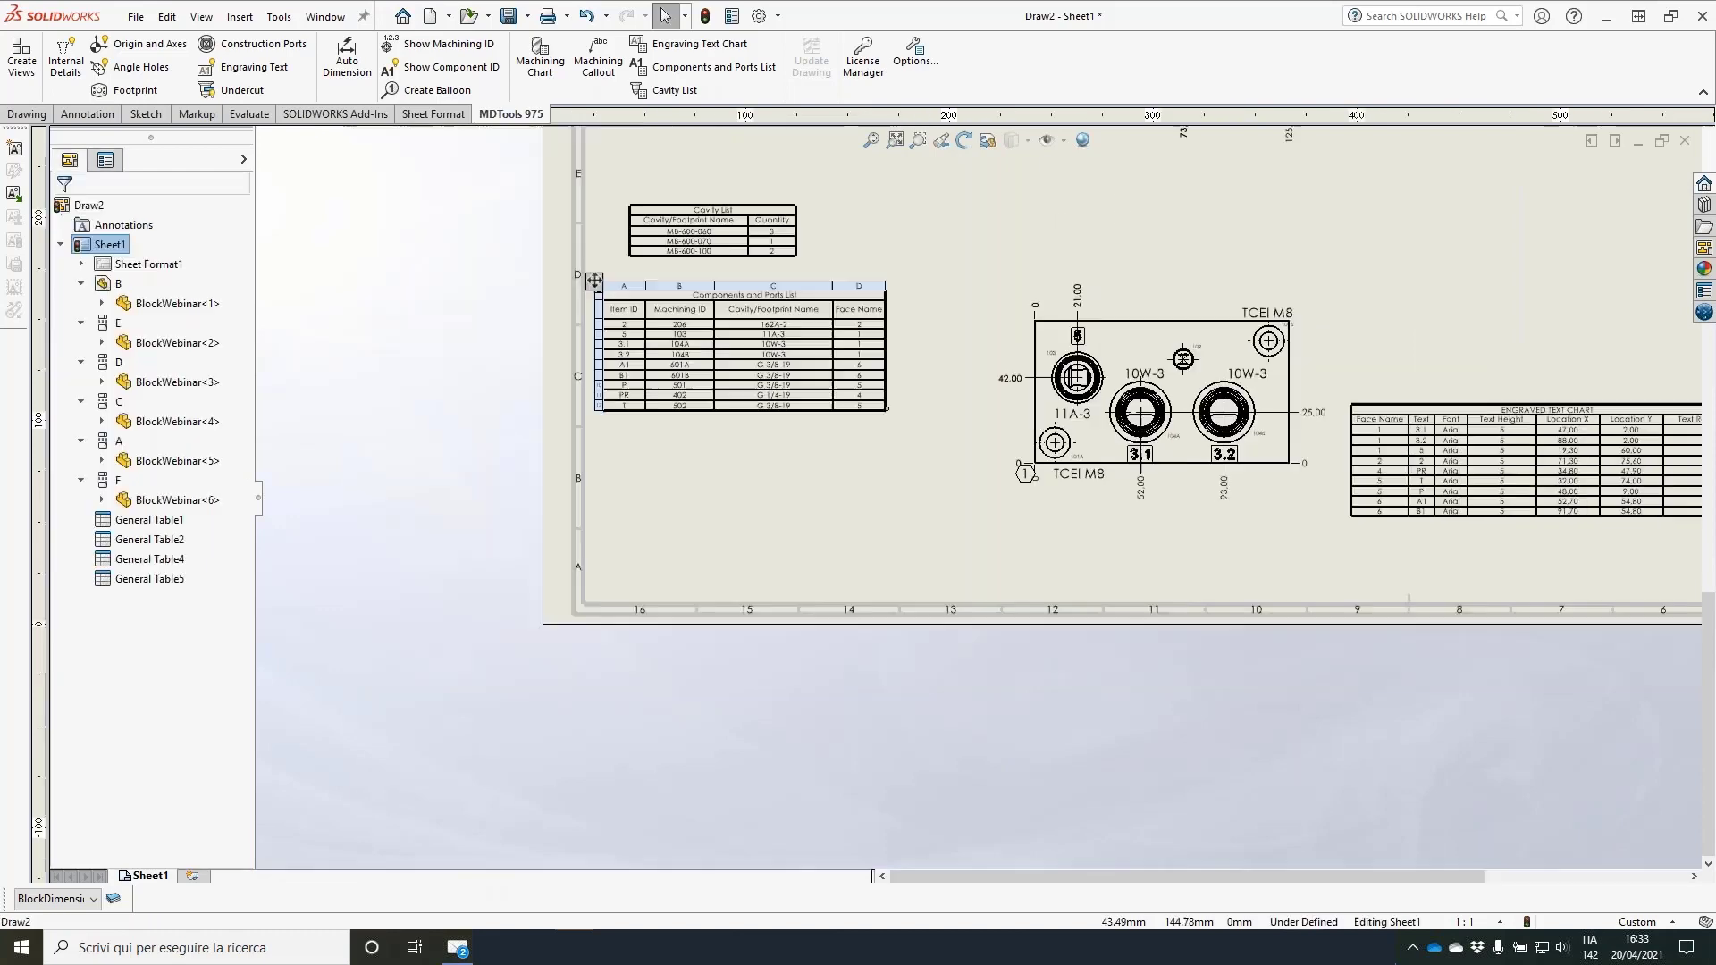
pyautogui.scroll(-2, 594, 281)
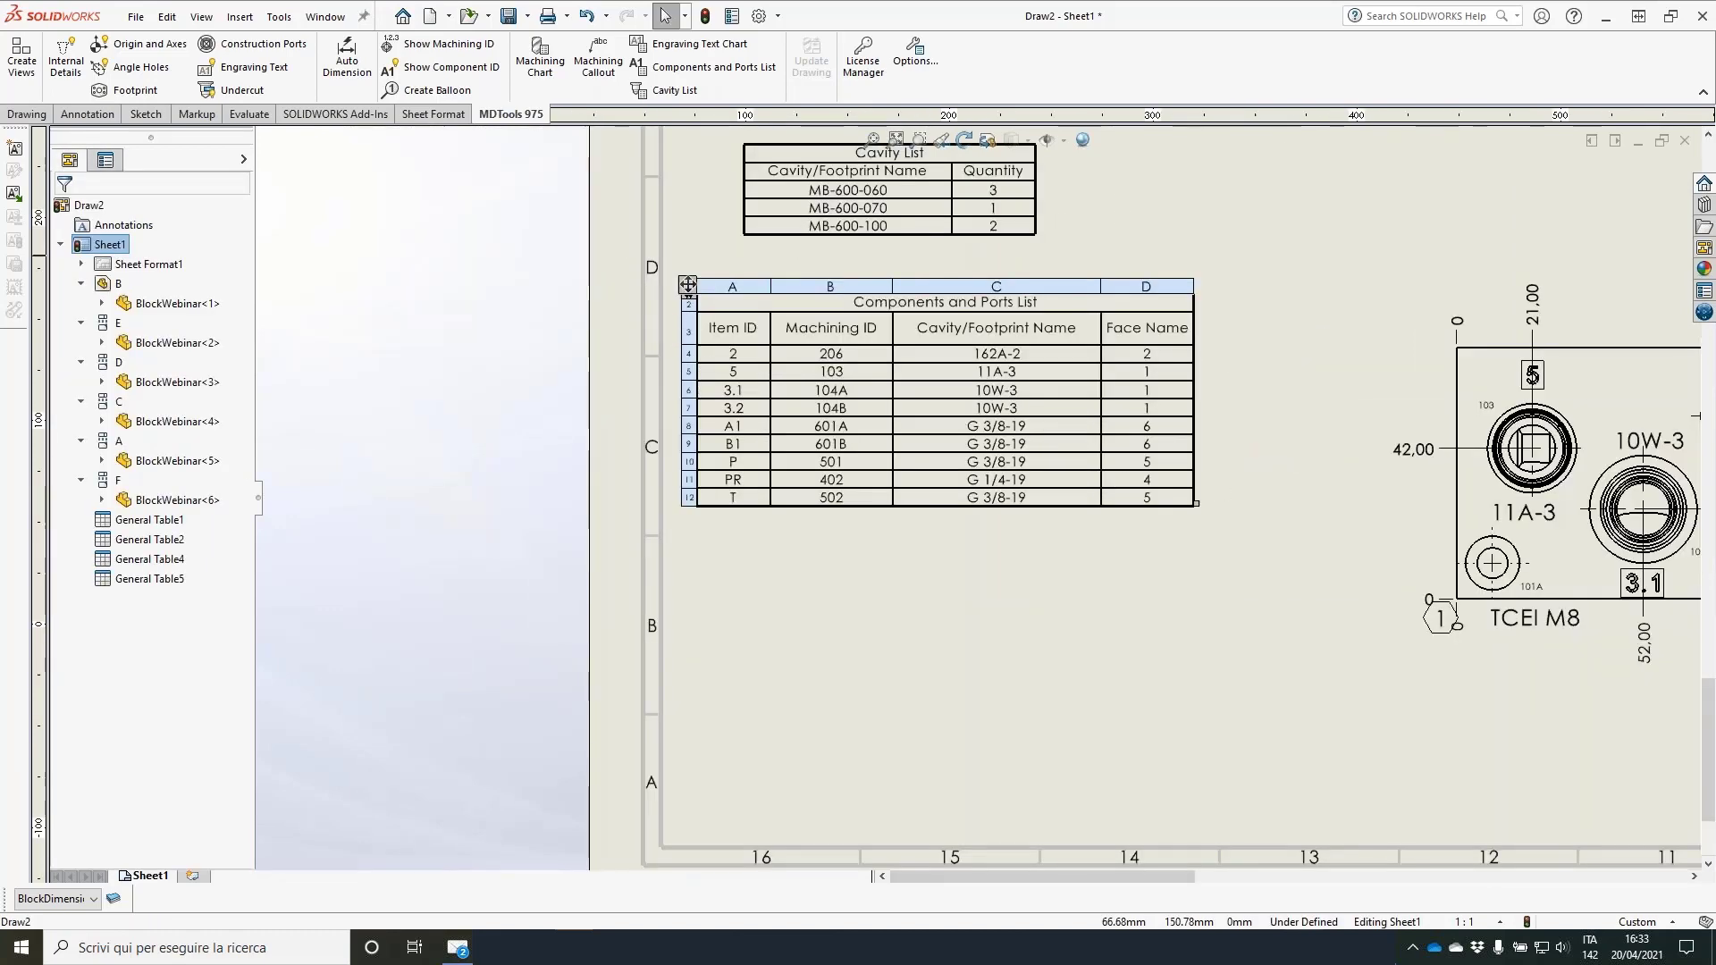
pyautogui.scroll(-3, 796, 323)
pyautogui.scroll(2, 978, 499)
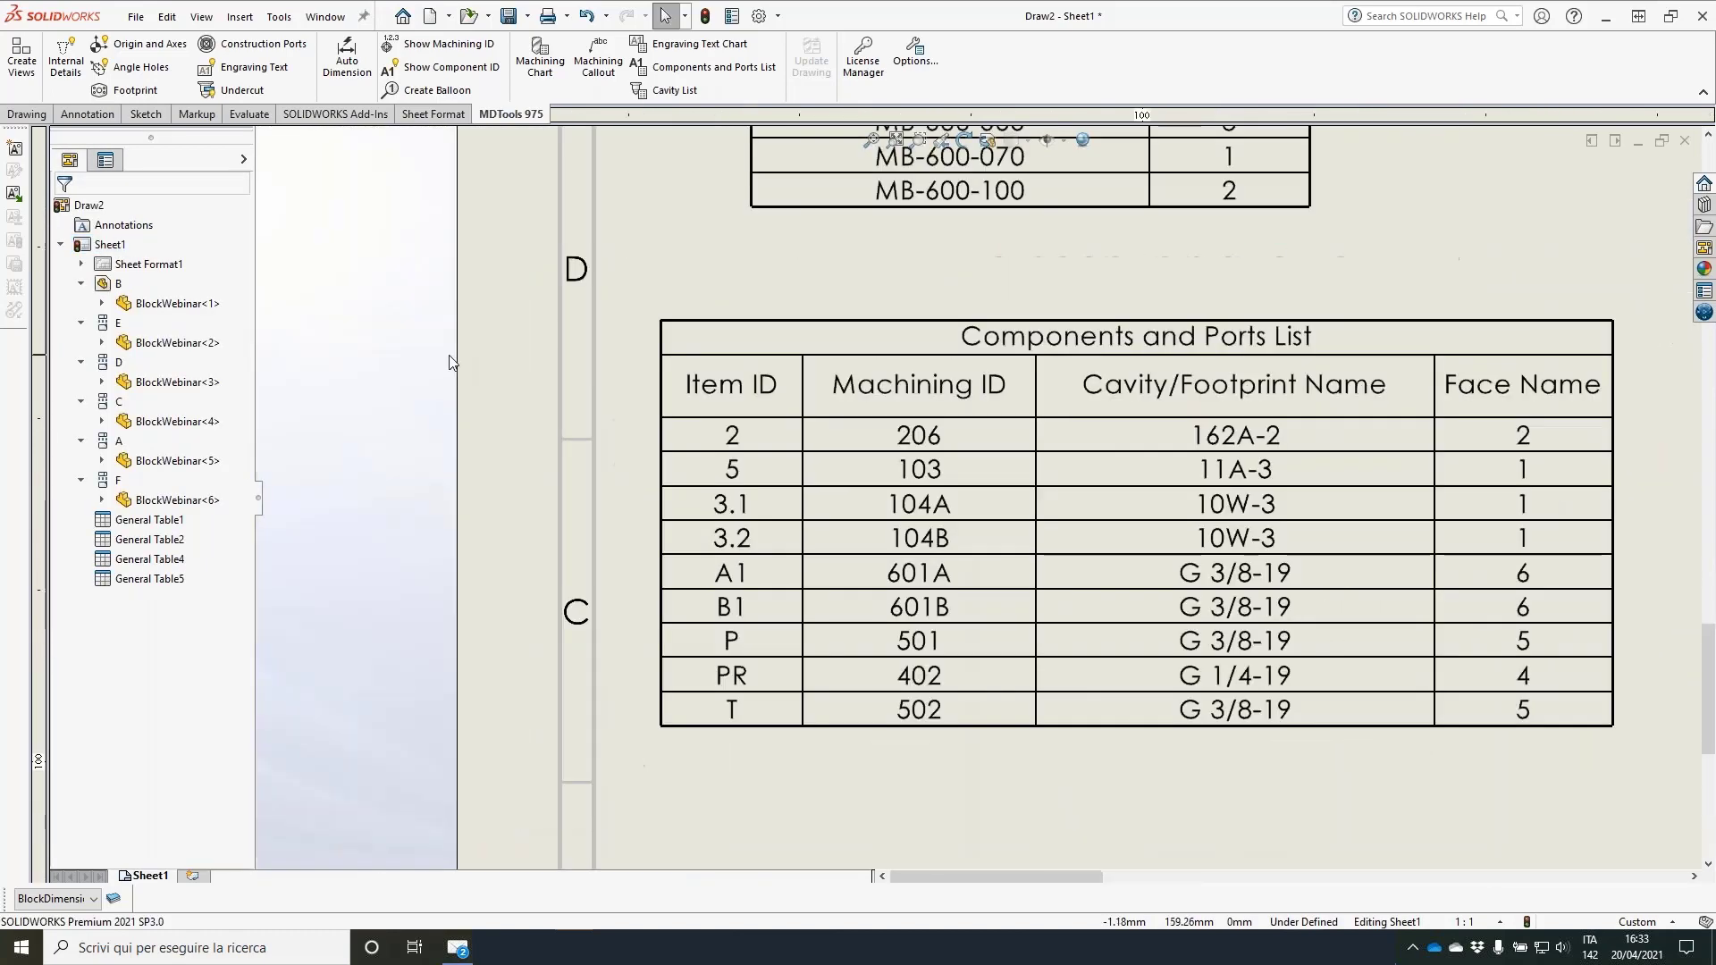